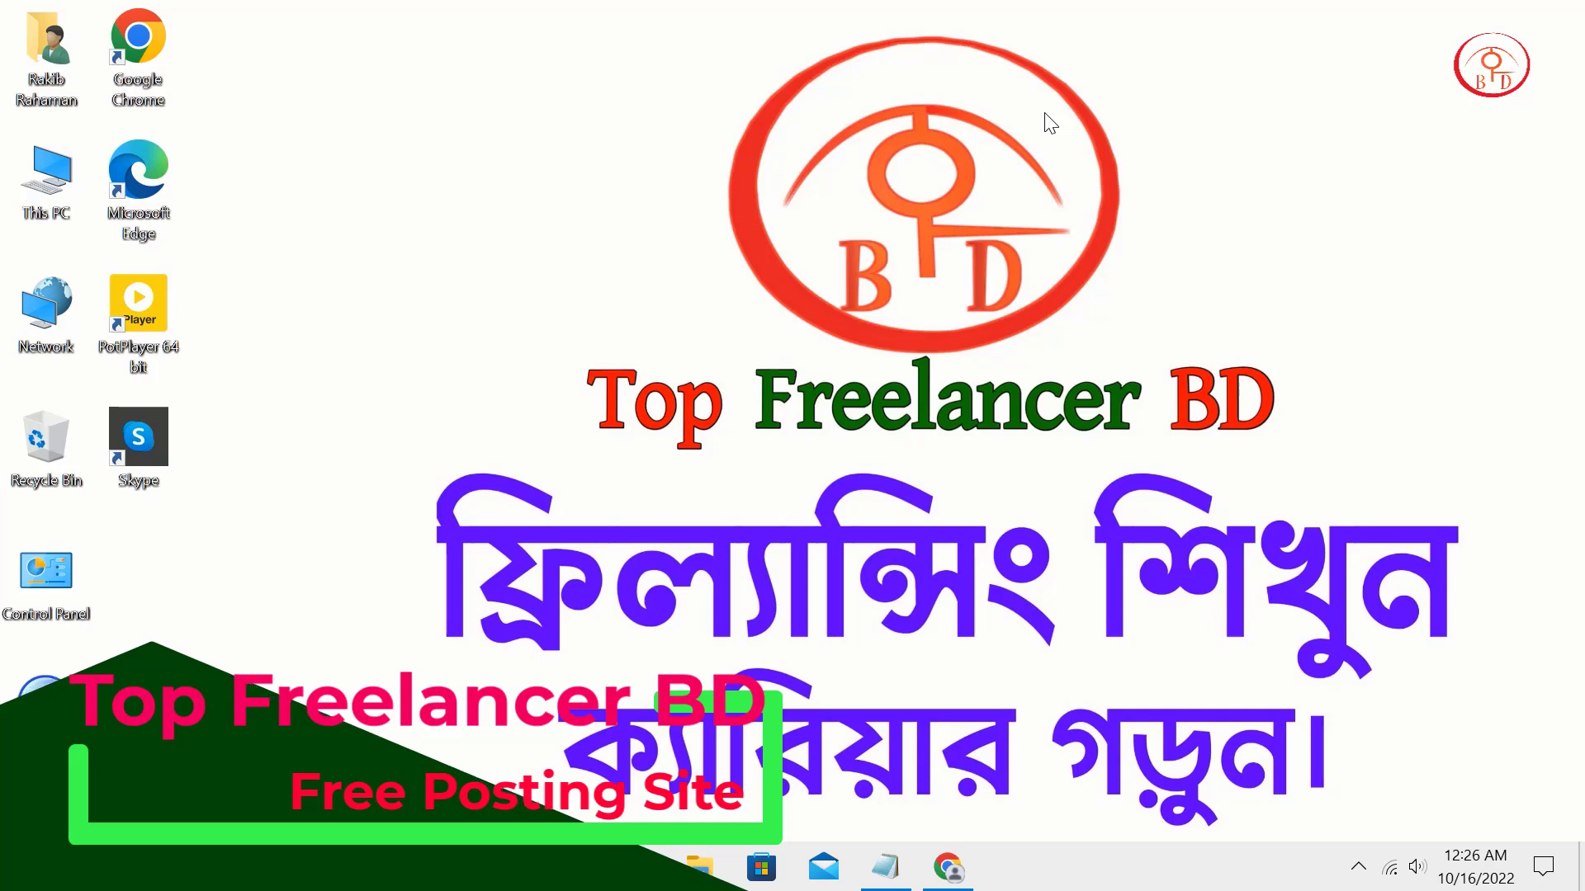
Frame the title text in red with screen annotation, then clear it and refresh the desktop.
key(ctrl+alt+d)
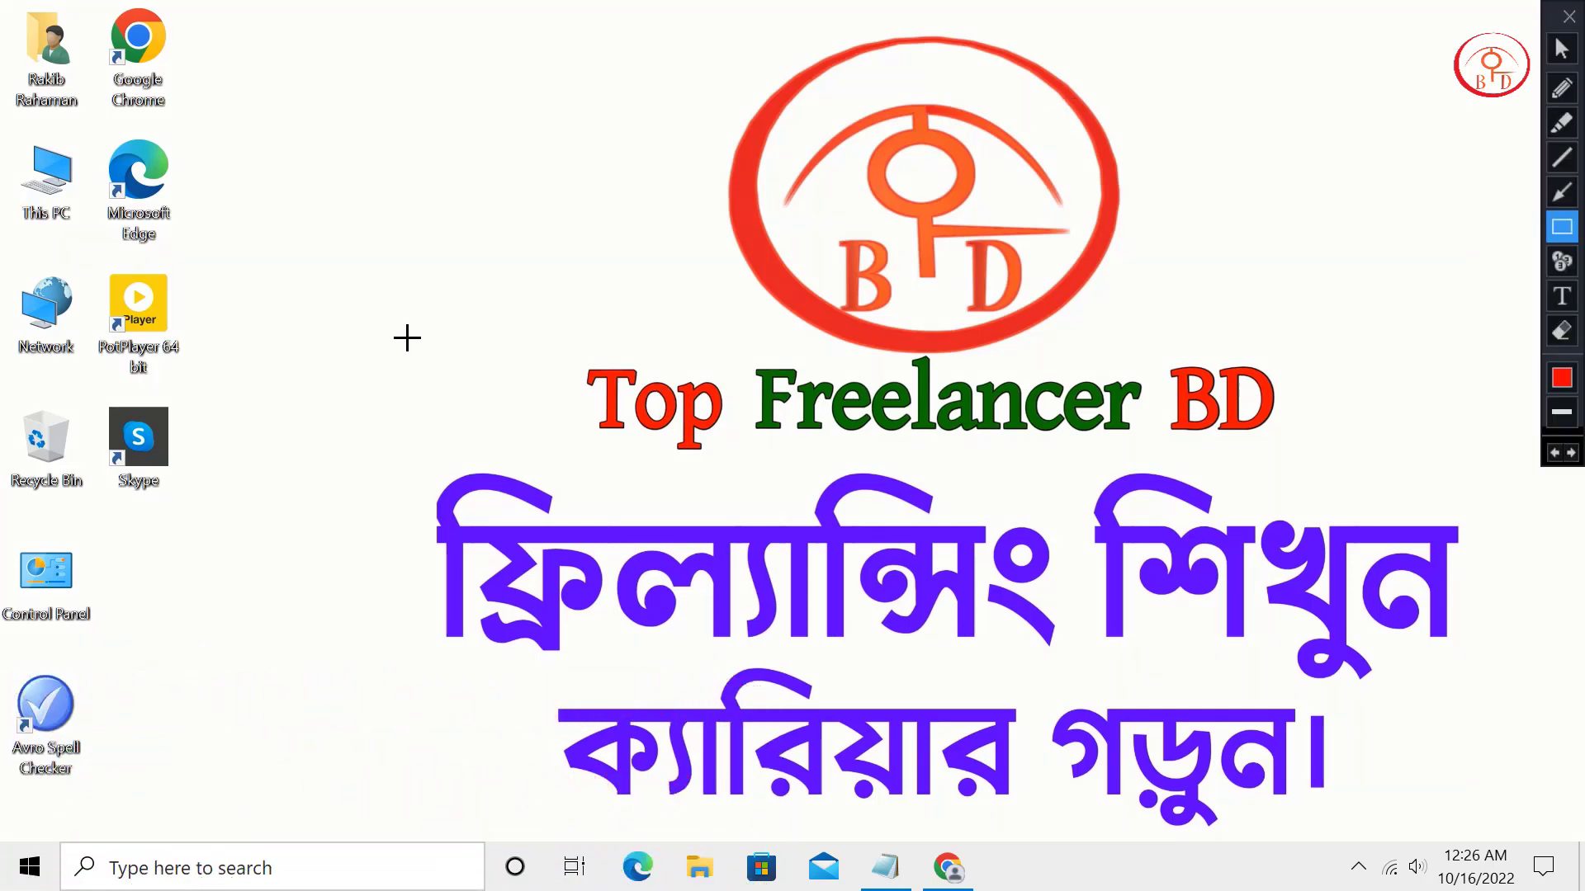
mouse_move(347, 338)
mouse_down()
mouse_move(624, 409)
mouse_move(1517, 828)
mouse_move(1457, 832)
mouse_move(1518, 832)
mouse_move(1490, 837)
mouse_move(1505, 835)
mouse_up()
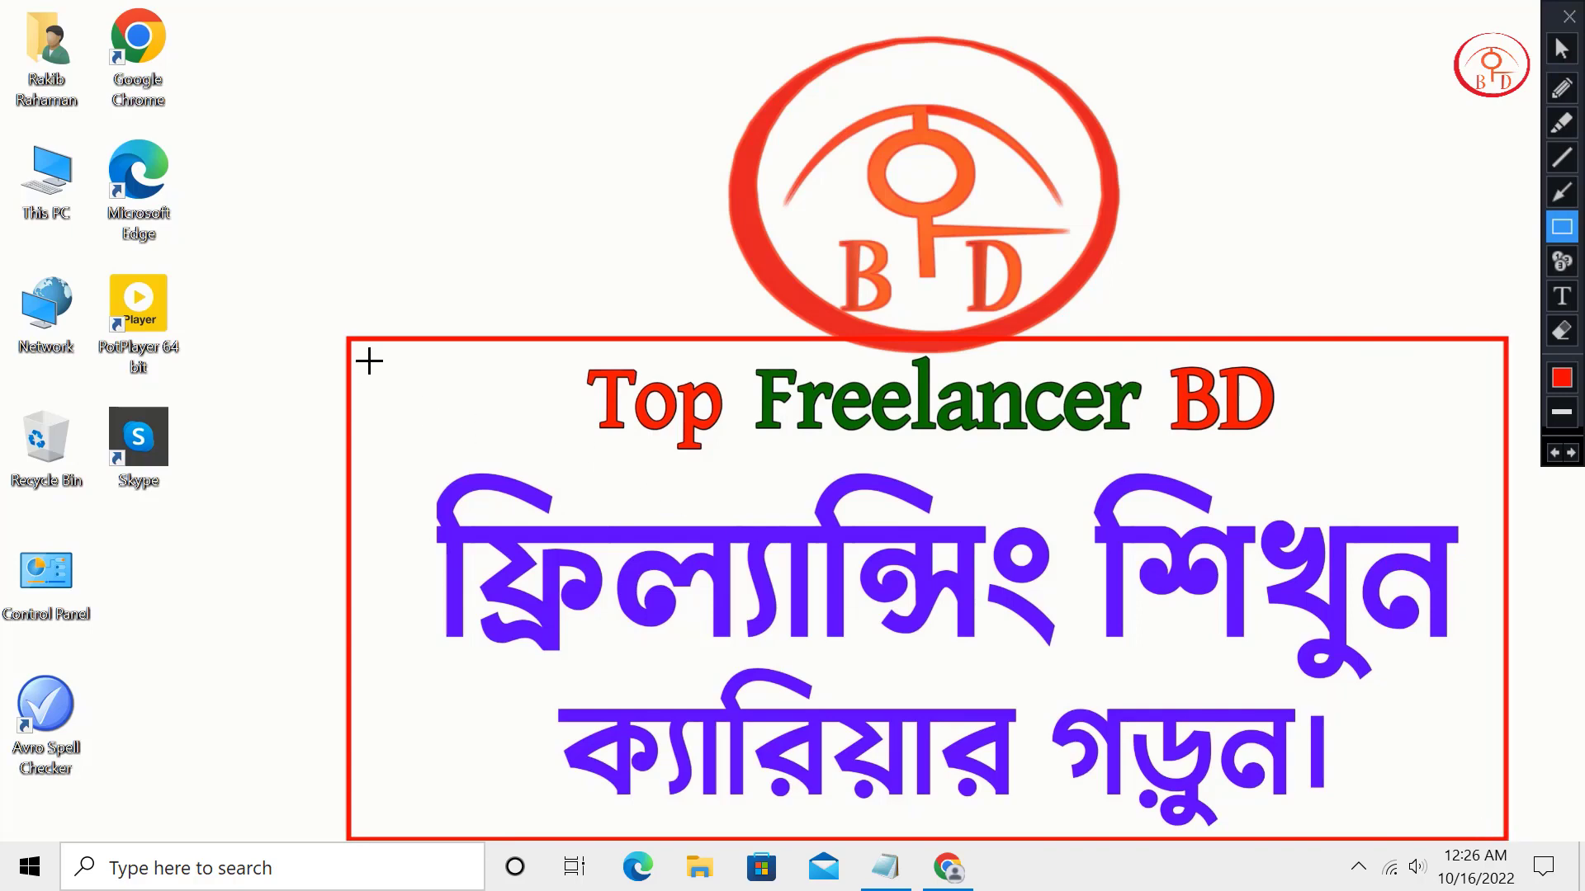
drag(355, 334, 1503, 834)
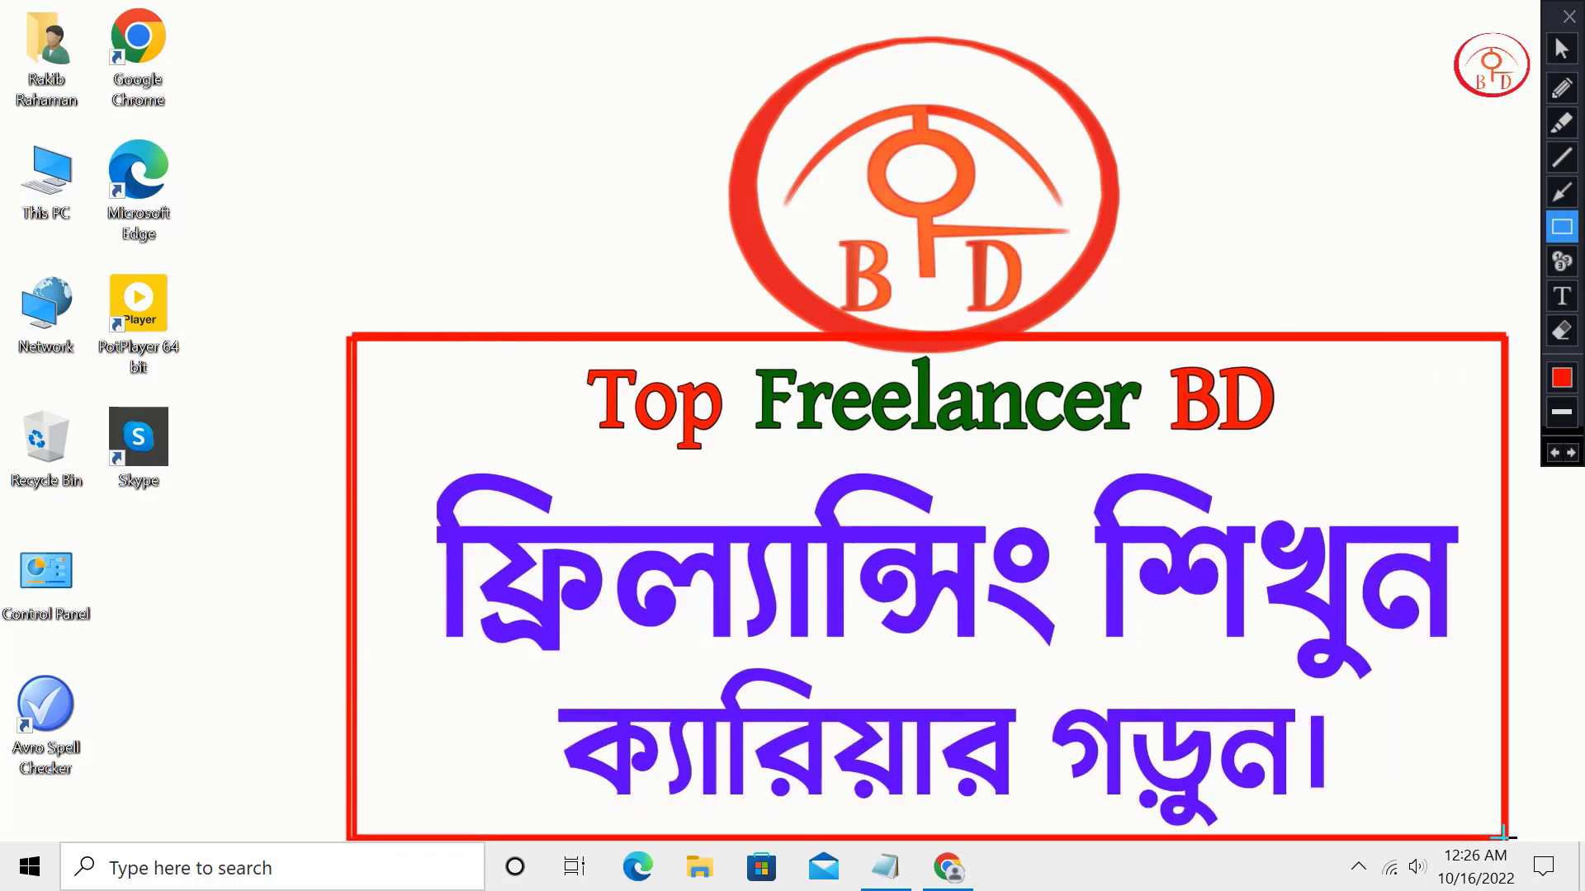
mouse_move(351, 339)
mouse_down()
mouse_move(1203, 602)
mouse_move(1507, 836)
mouse_up()
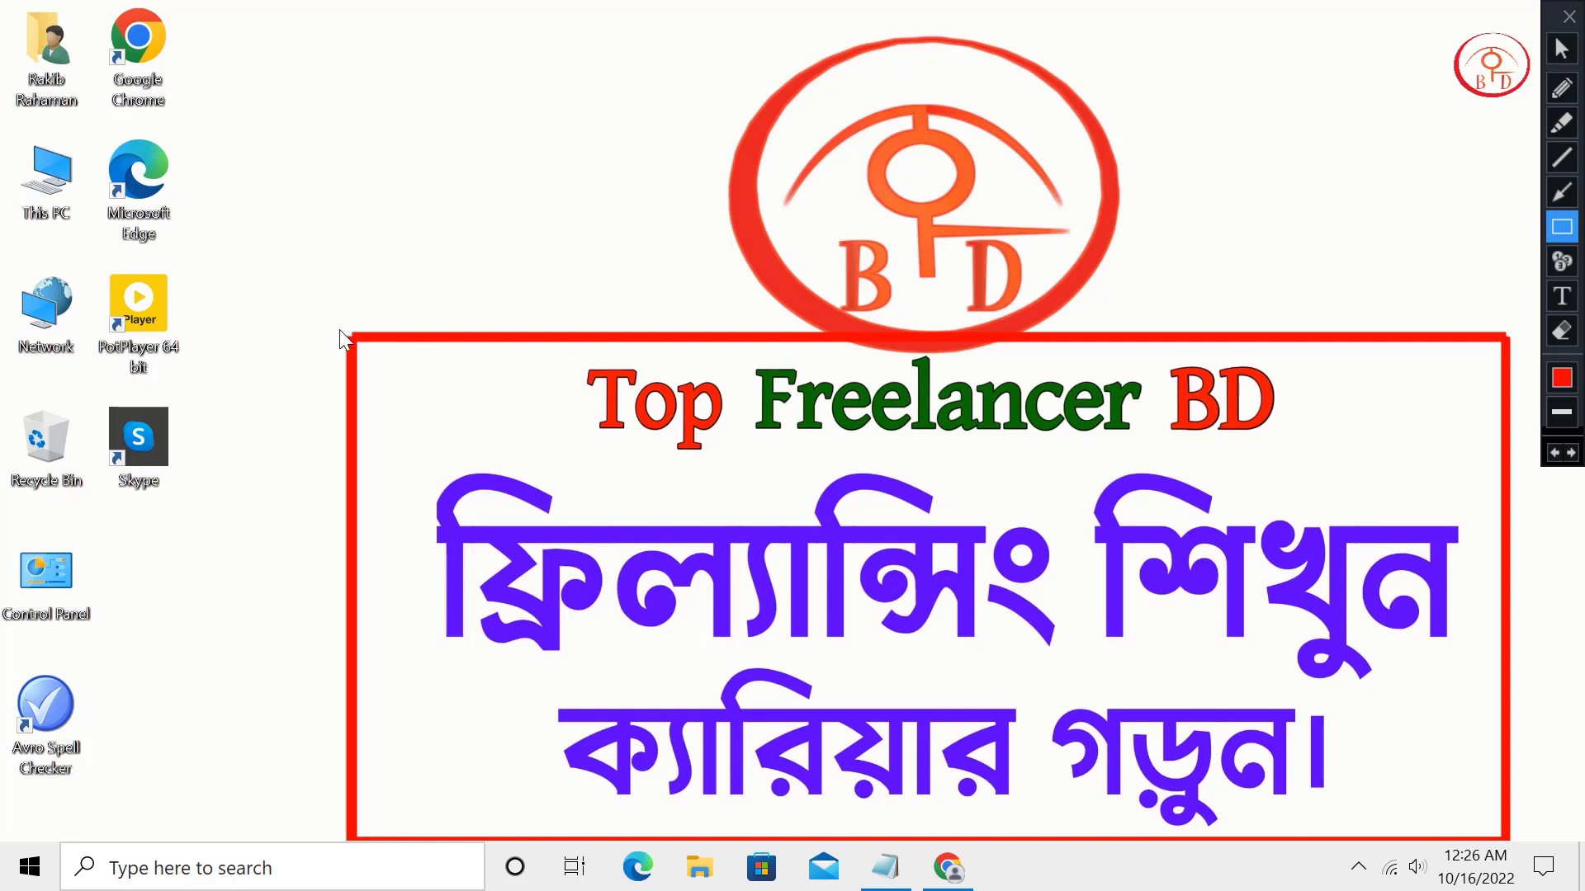
key(Escape)
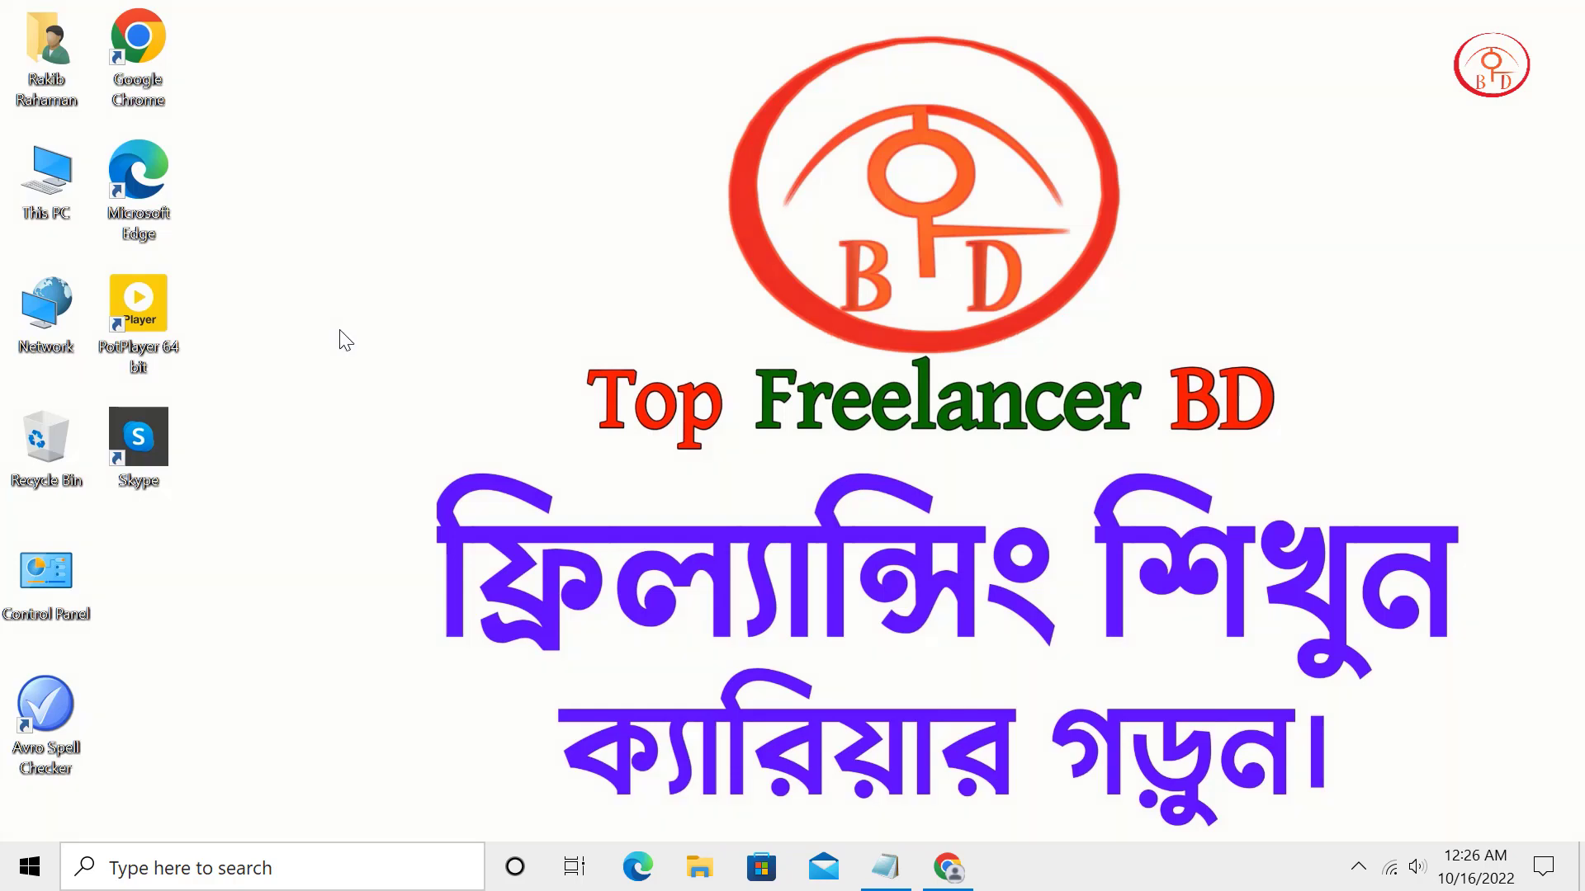
right_click(330, 283)
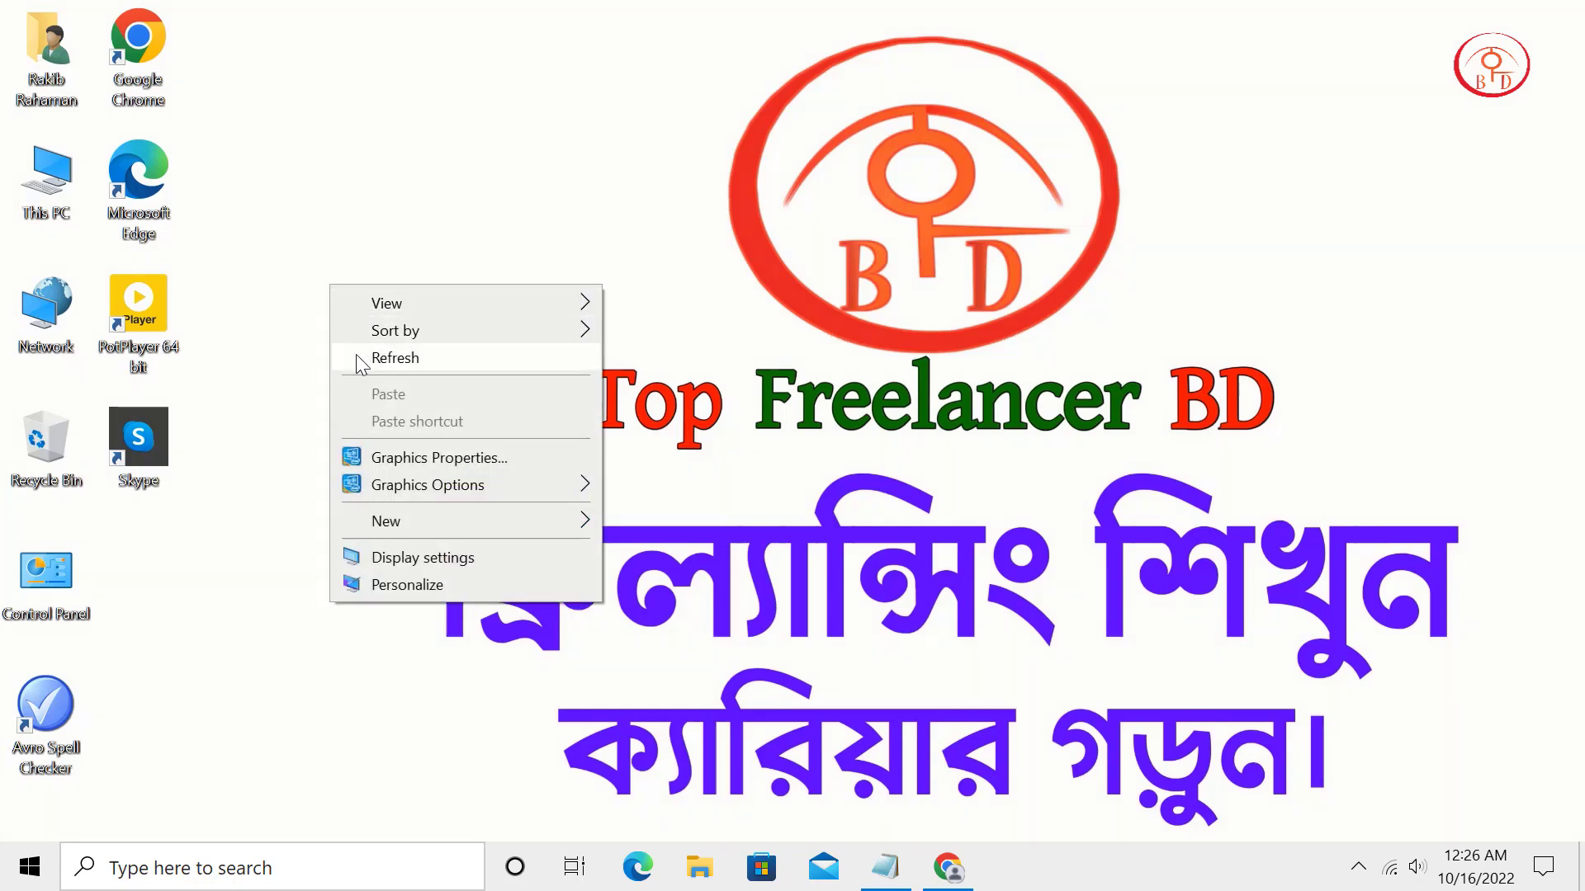
click(402, 360)
Launch Chrome on the Preloved home page and scroll down through it.
double_click(160, 58)
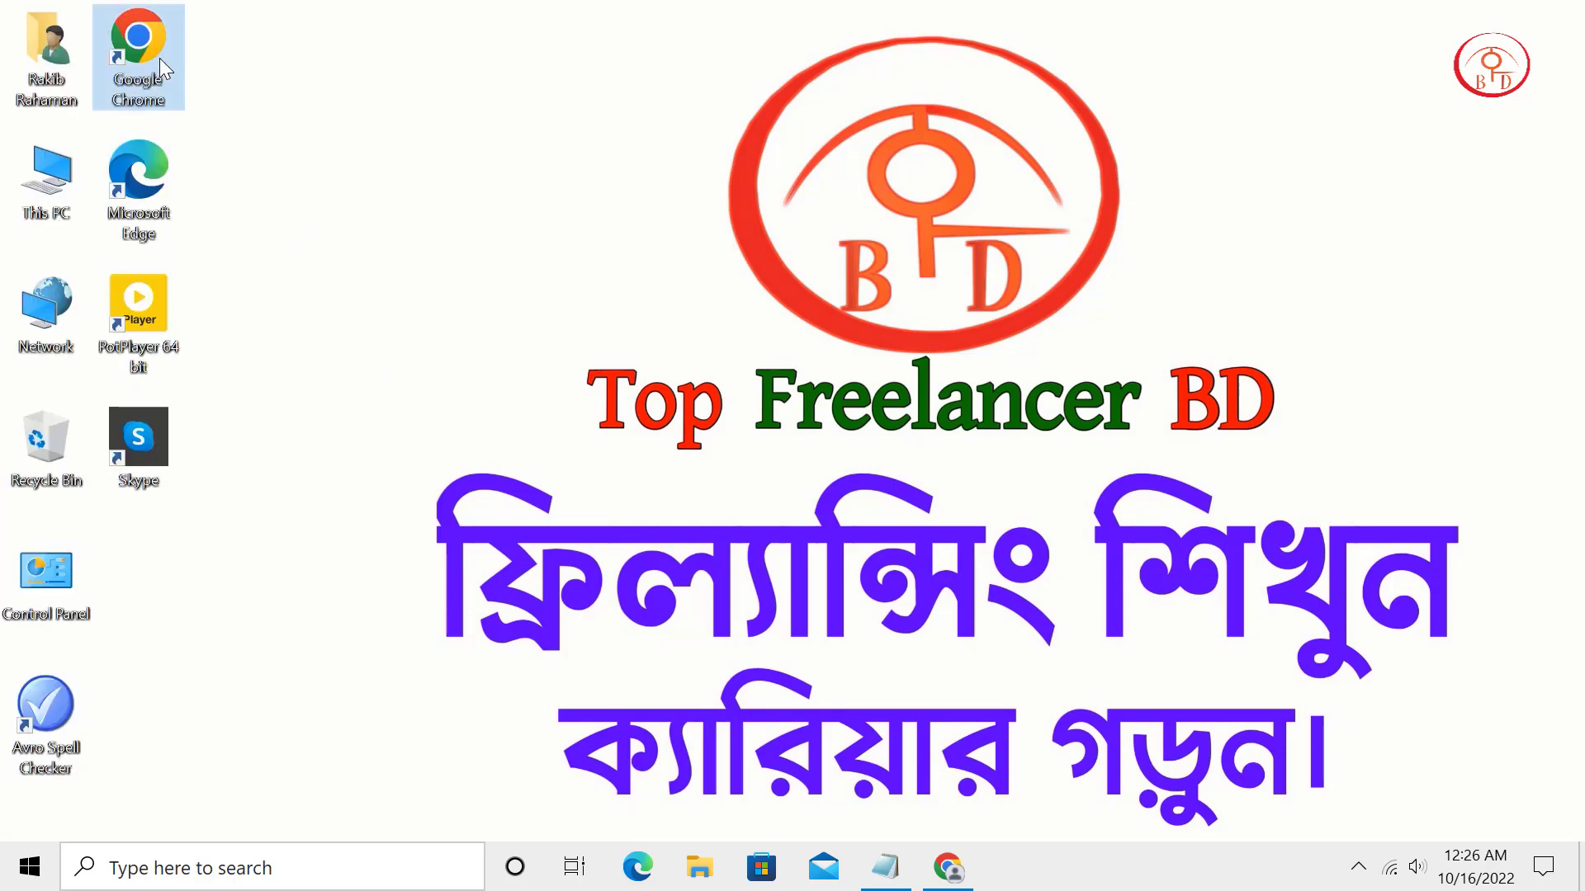
scroll(1179, 643, down, 10)
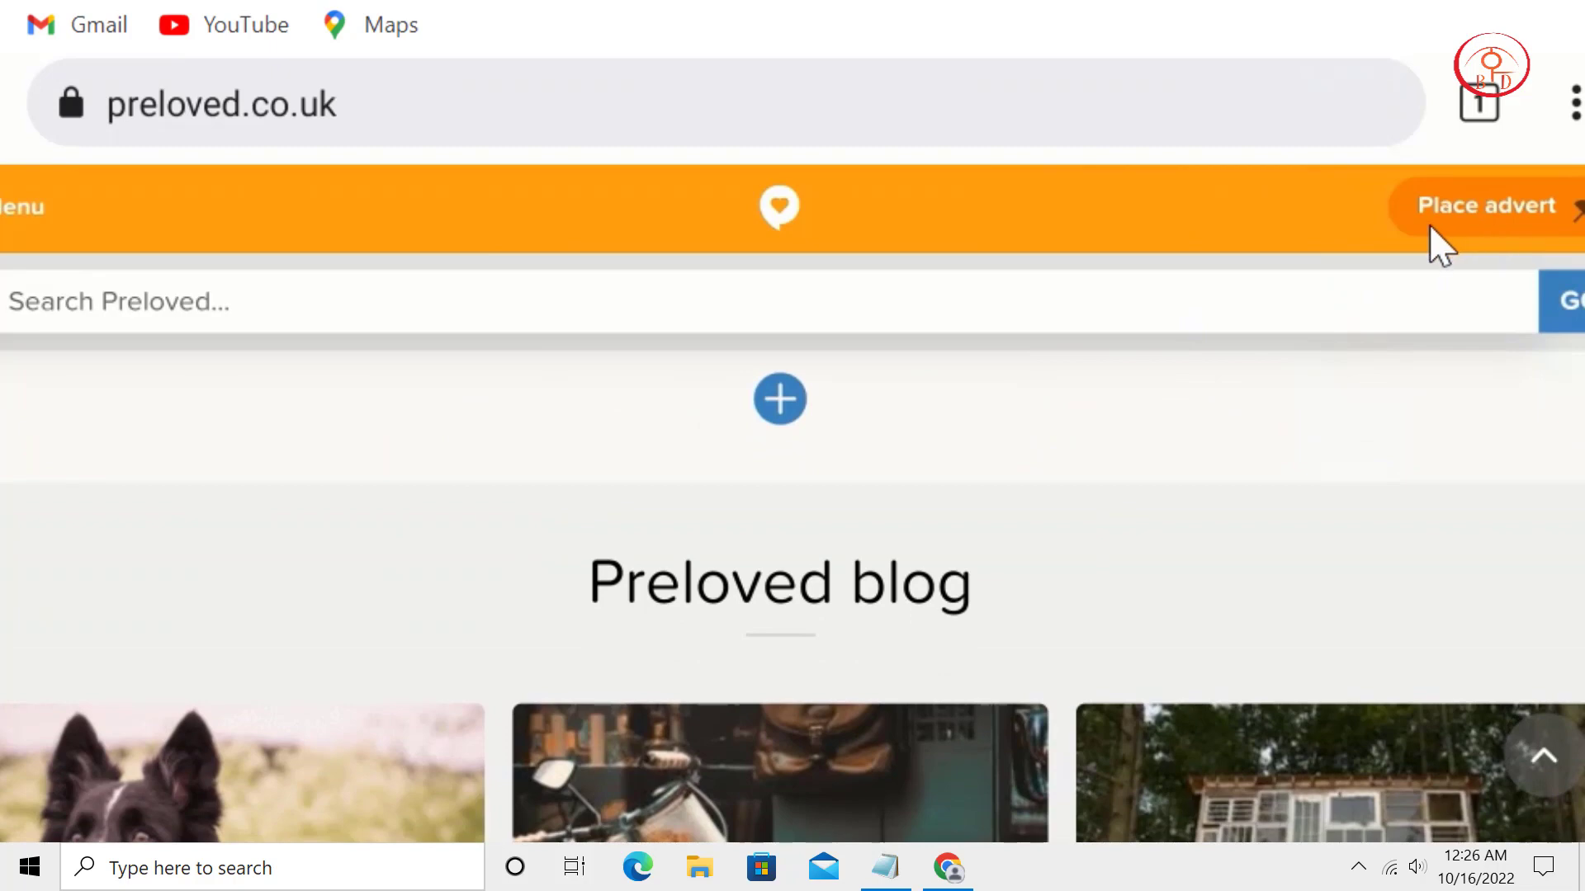
scroll(1196, 424, down, 3)
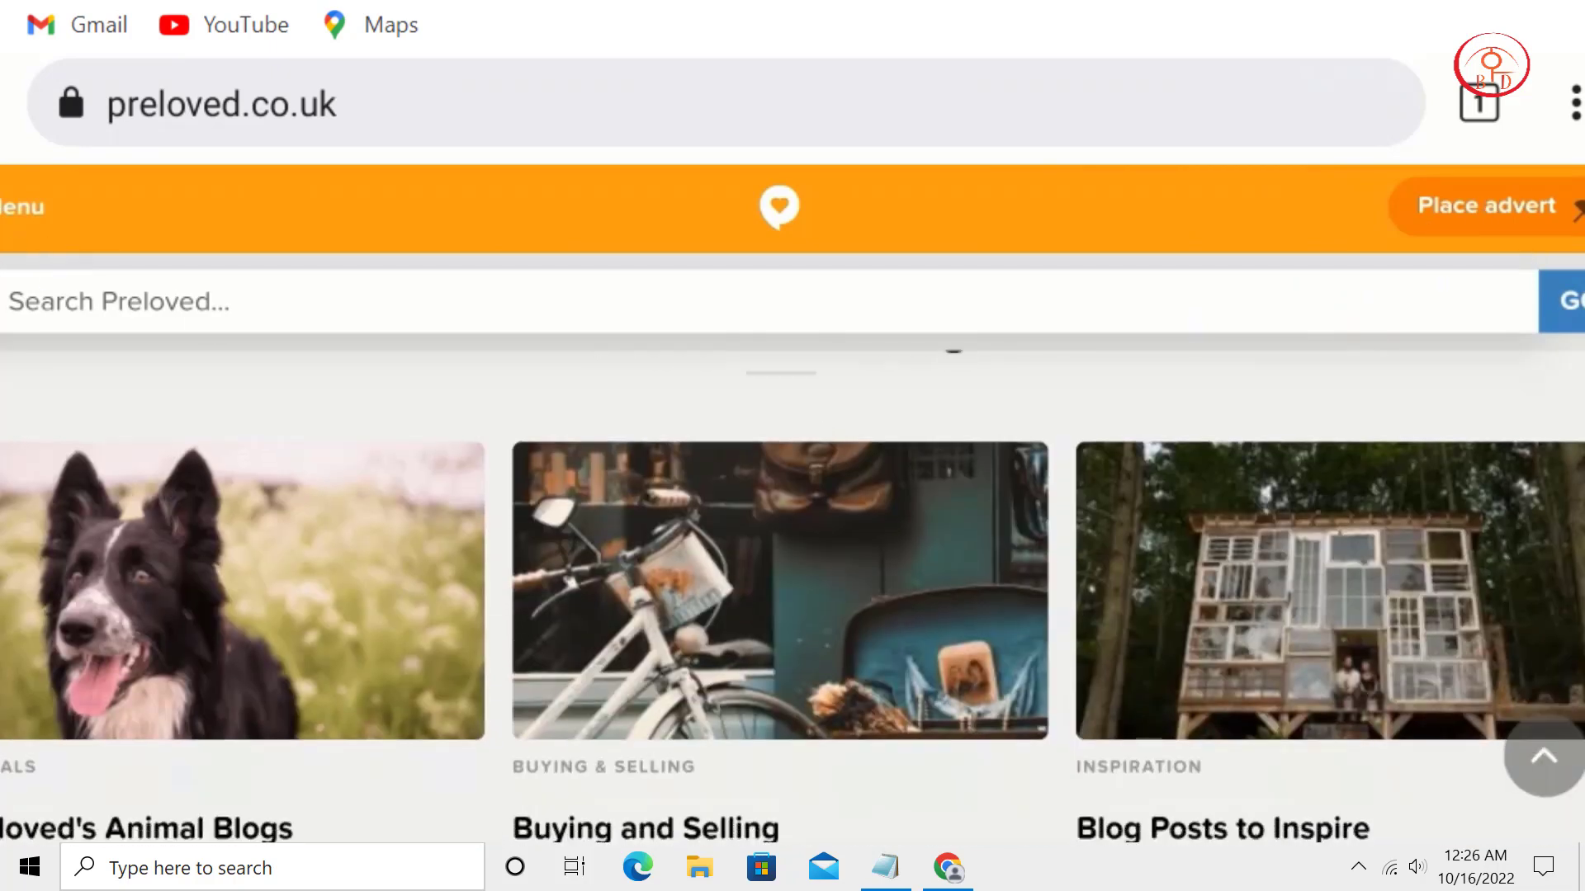
Open the site Menu, expand Categories to browse them, then close the menu.
click(23, 207)
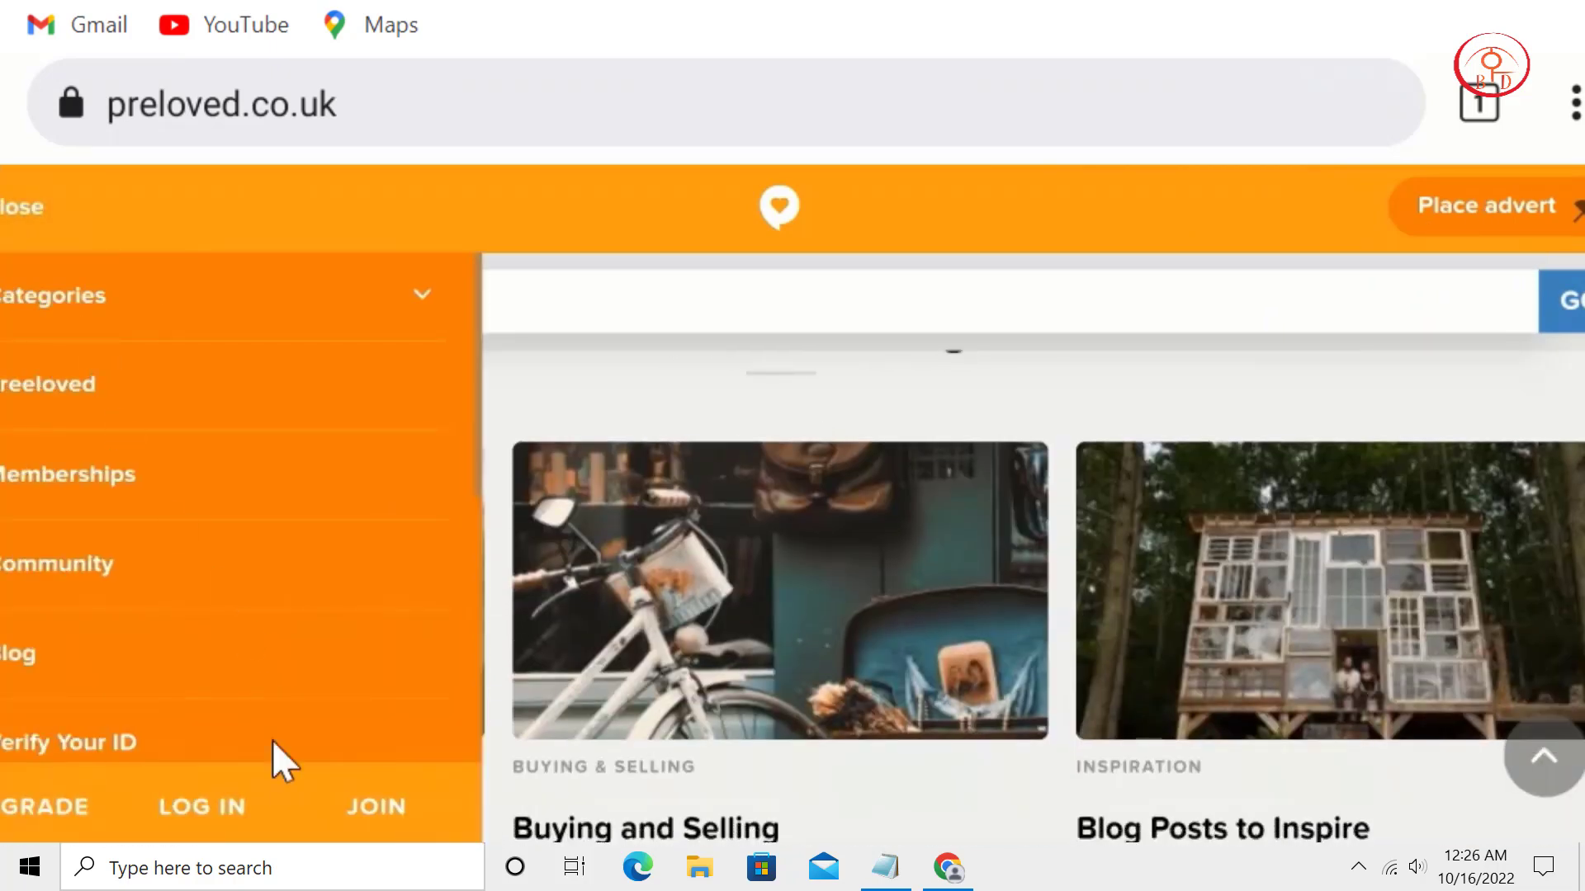
scroll(323, 462, down, 4)
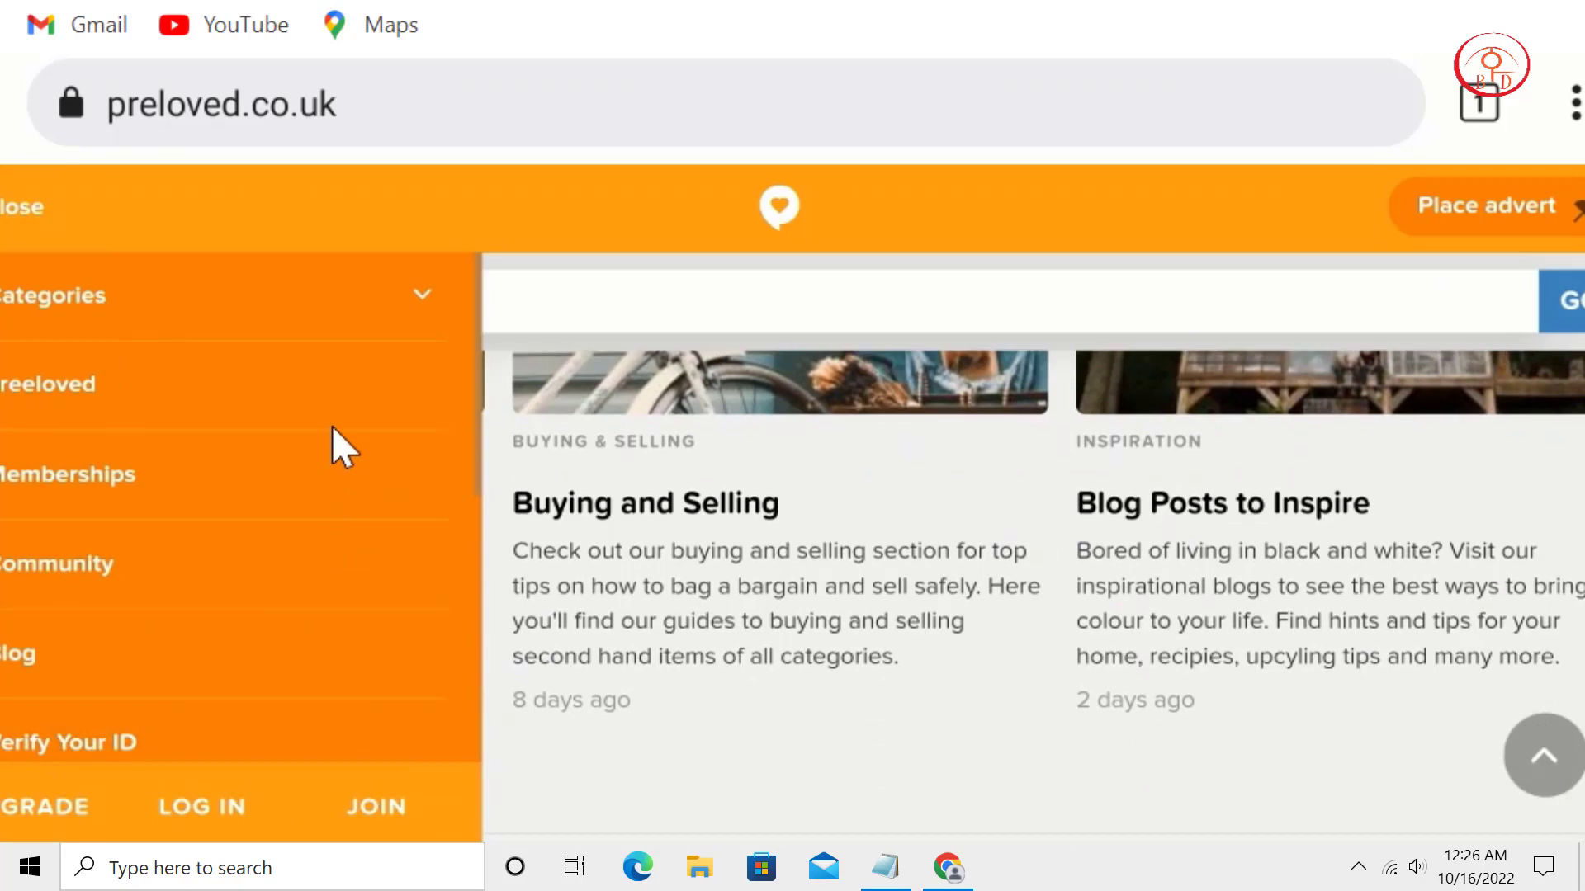
click(376, 296)
scroll(396, 400, down, 3)
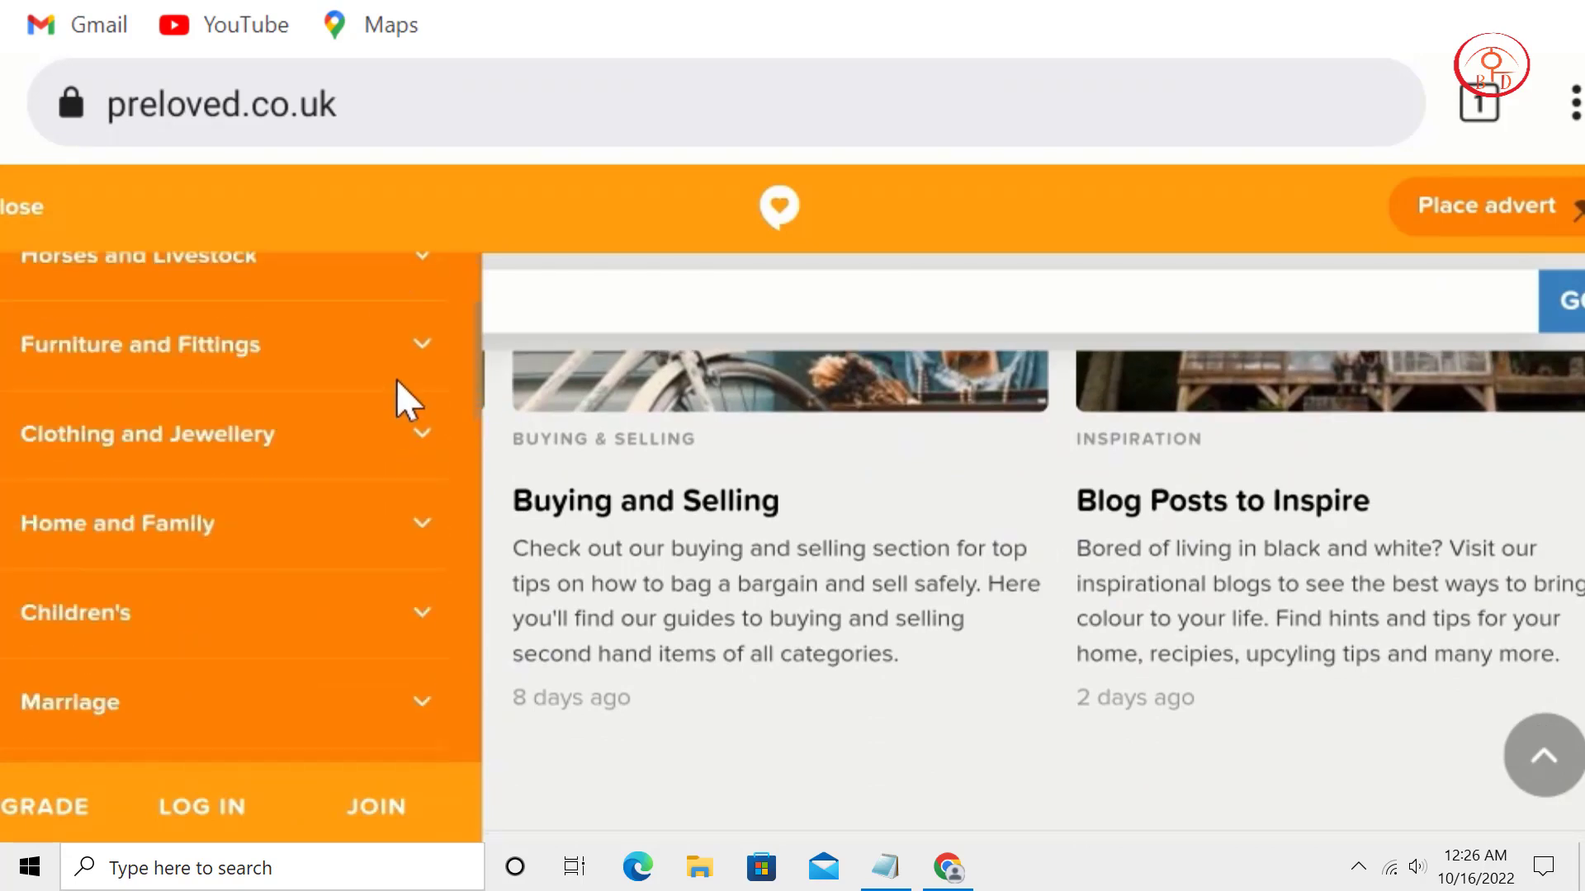
click(828, 219)
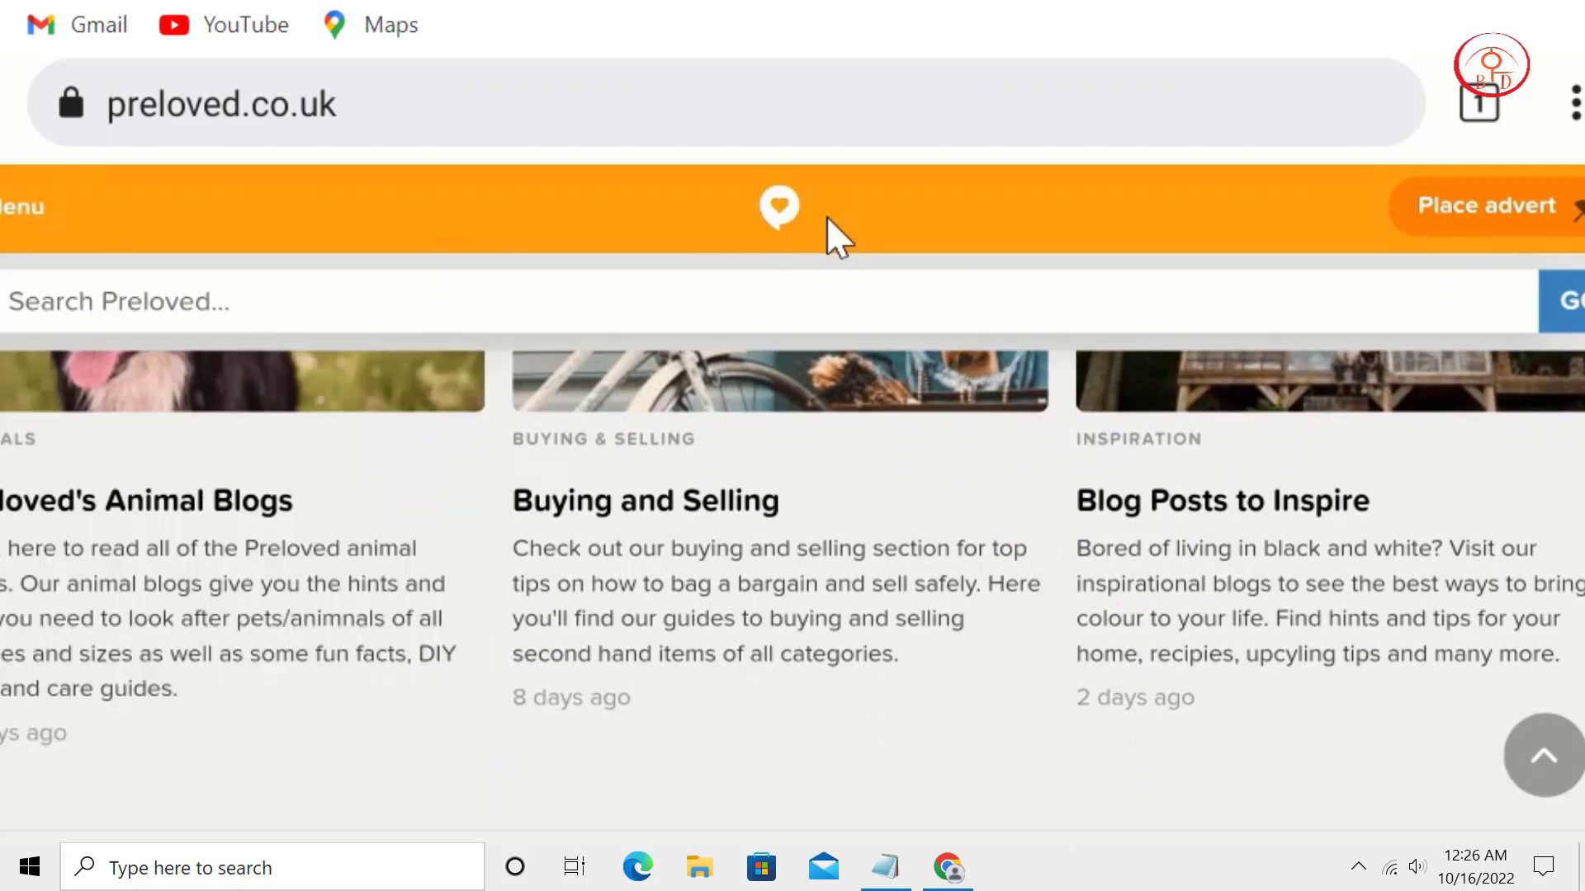
Search Preloved listings for 'amazon'.
click(314, 324)
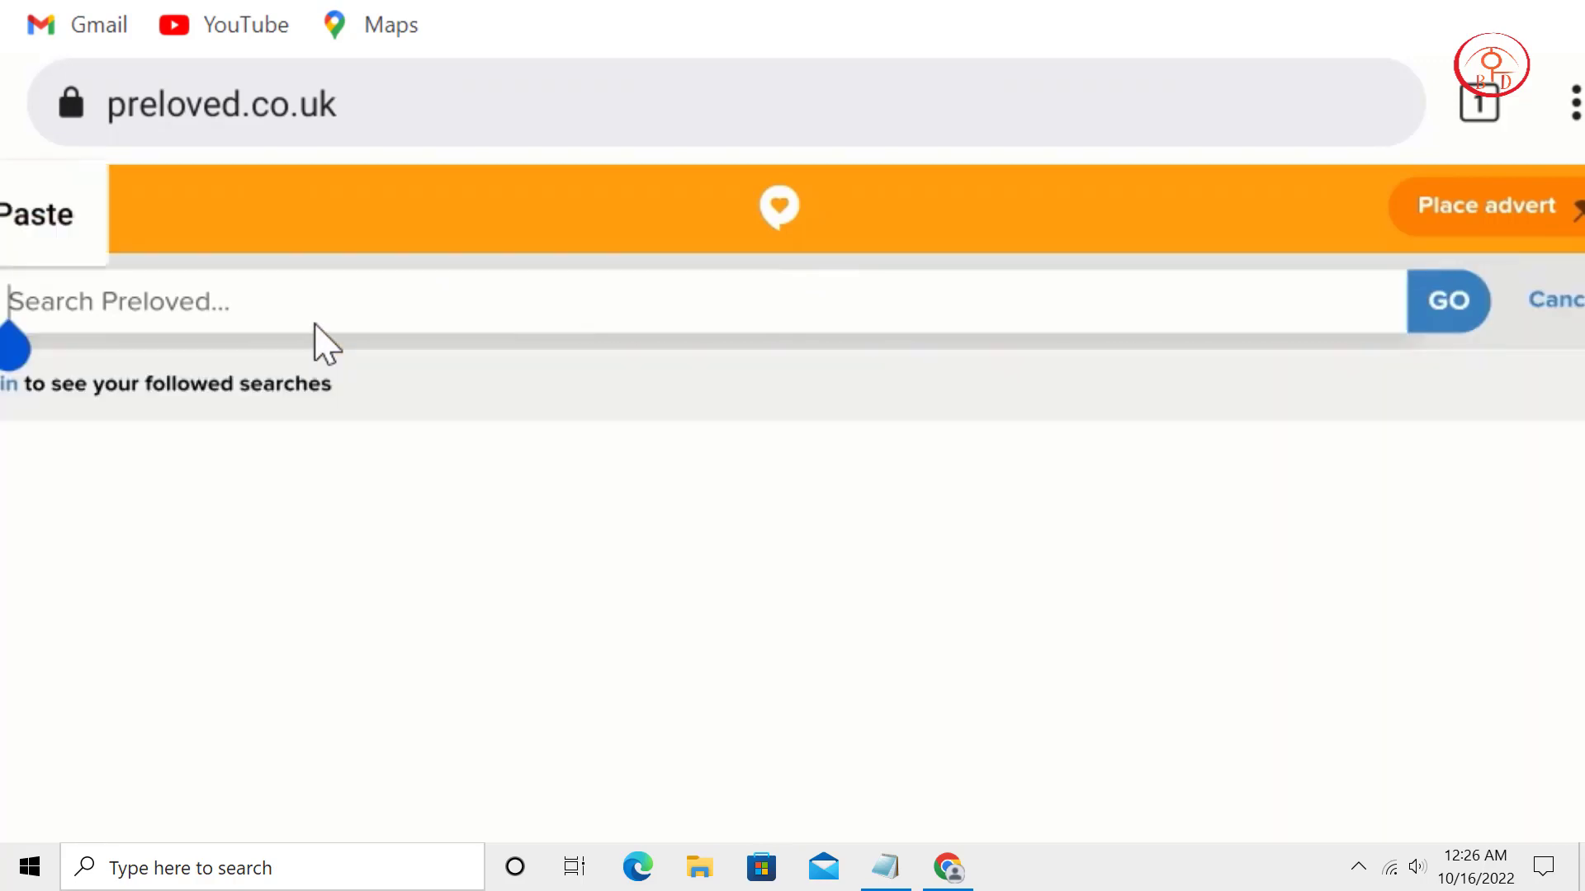
text(amazon)
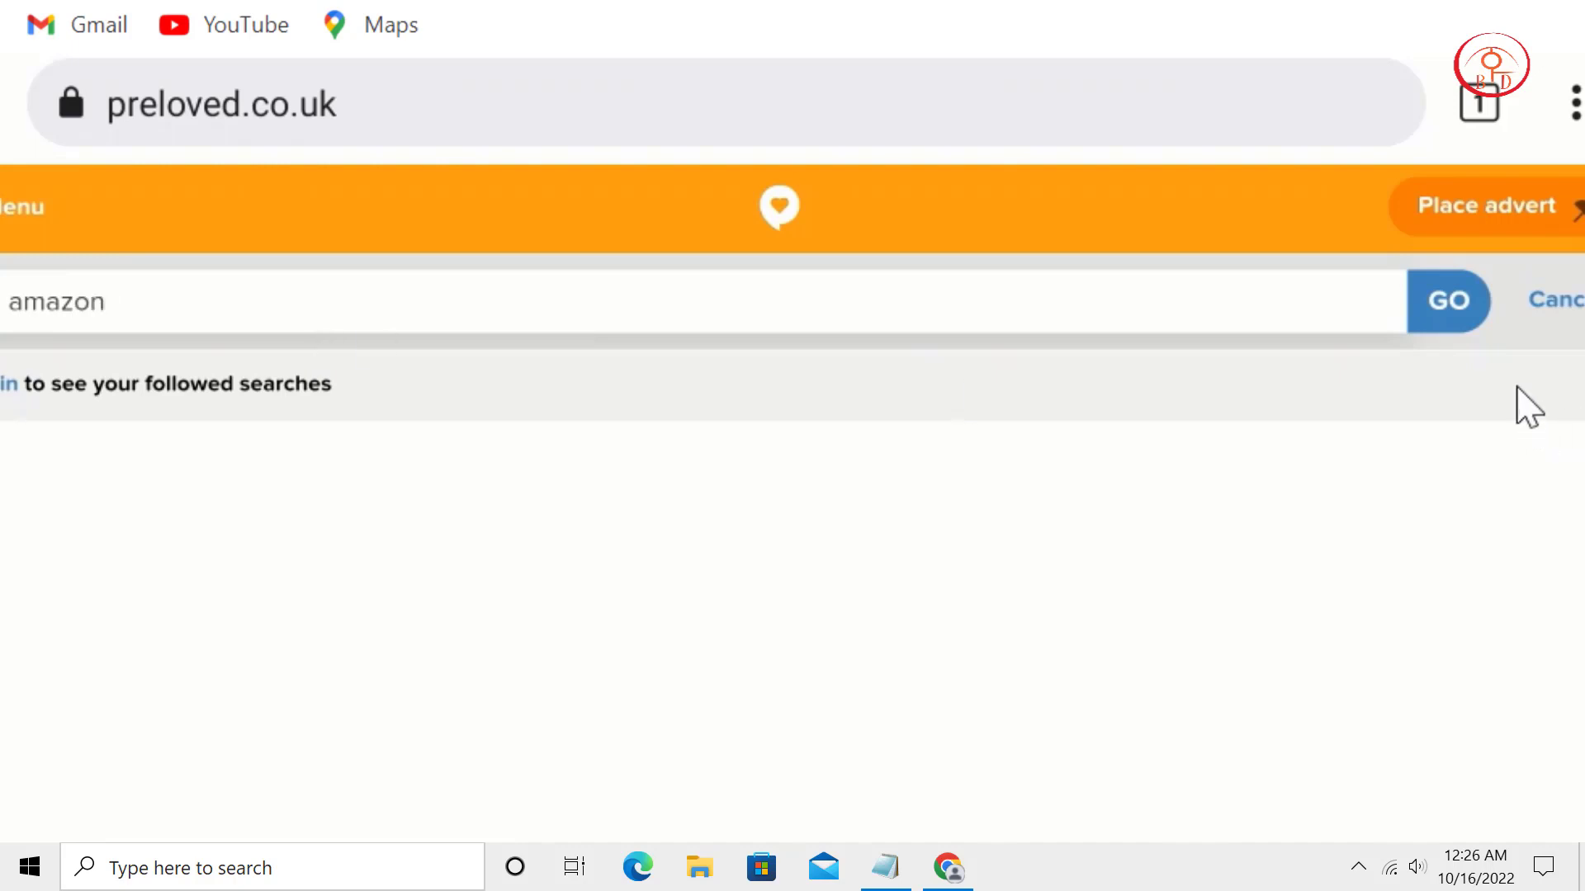
click(1469, 315)
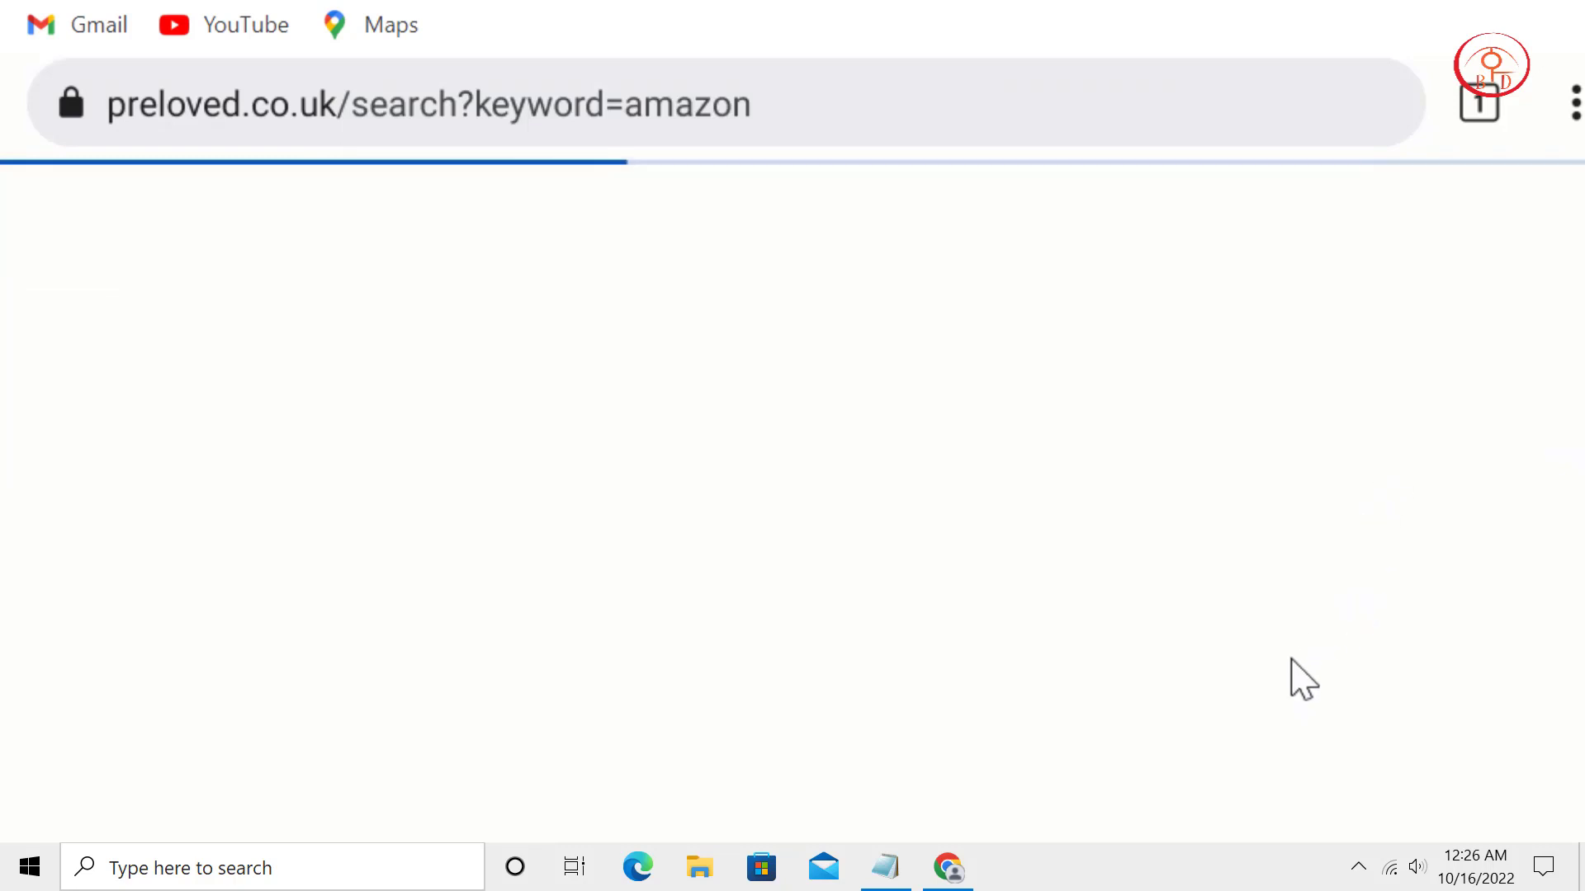
Scroll through the 670 'amazon' adverts found across the UK and Ireland.
scroll(1008, 555, down, 3)
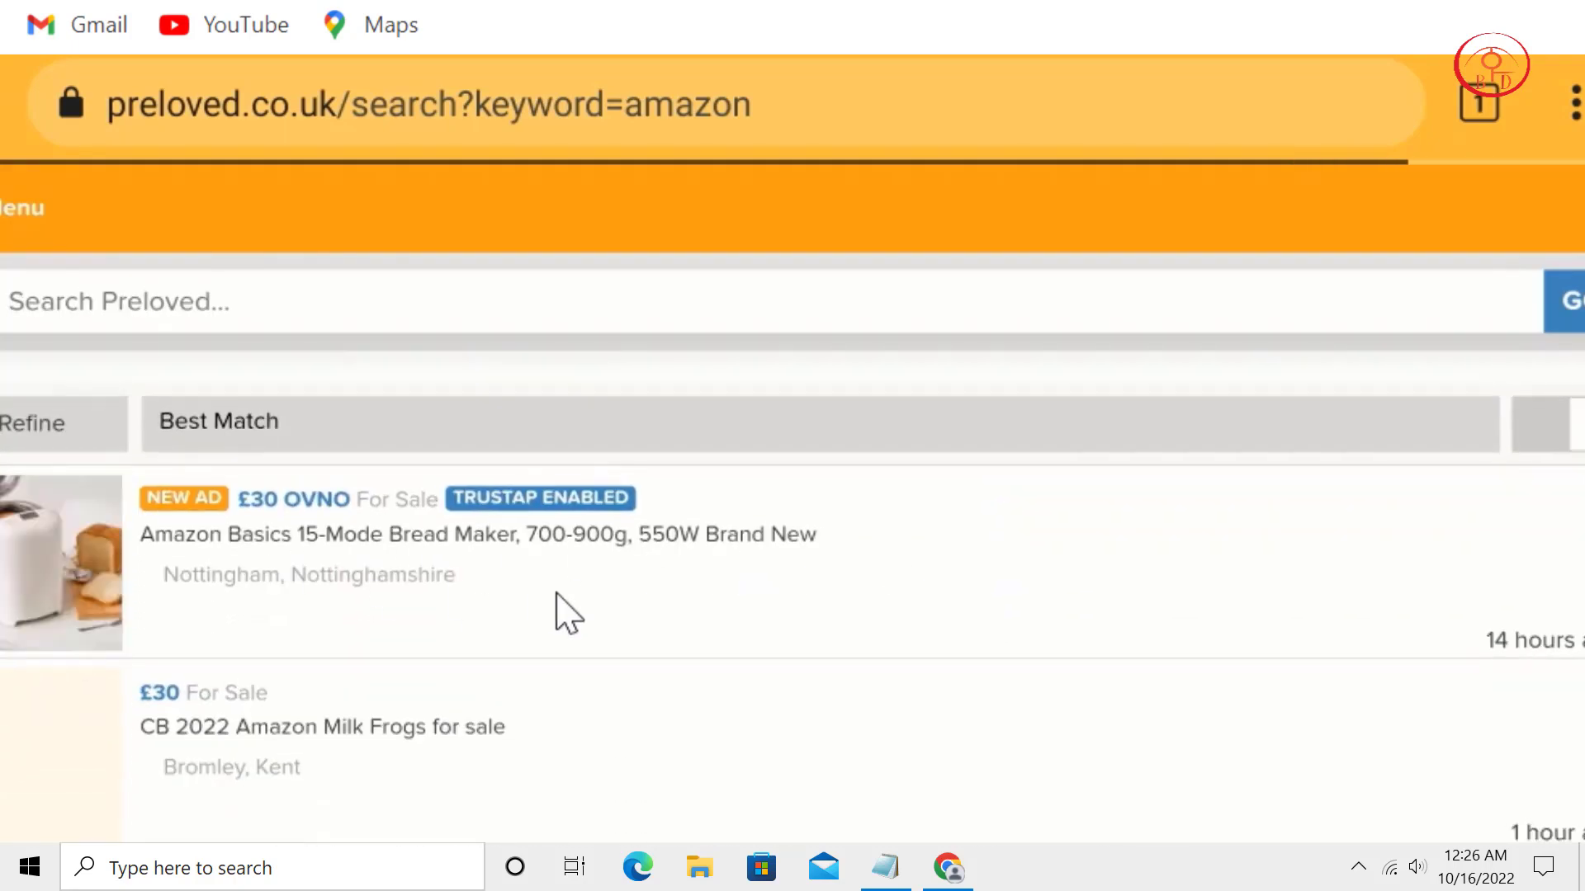
scroll(594, 531, down, 1)
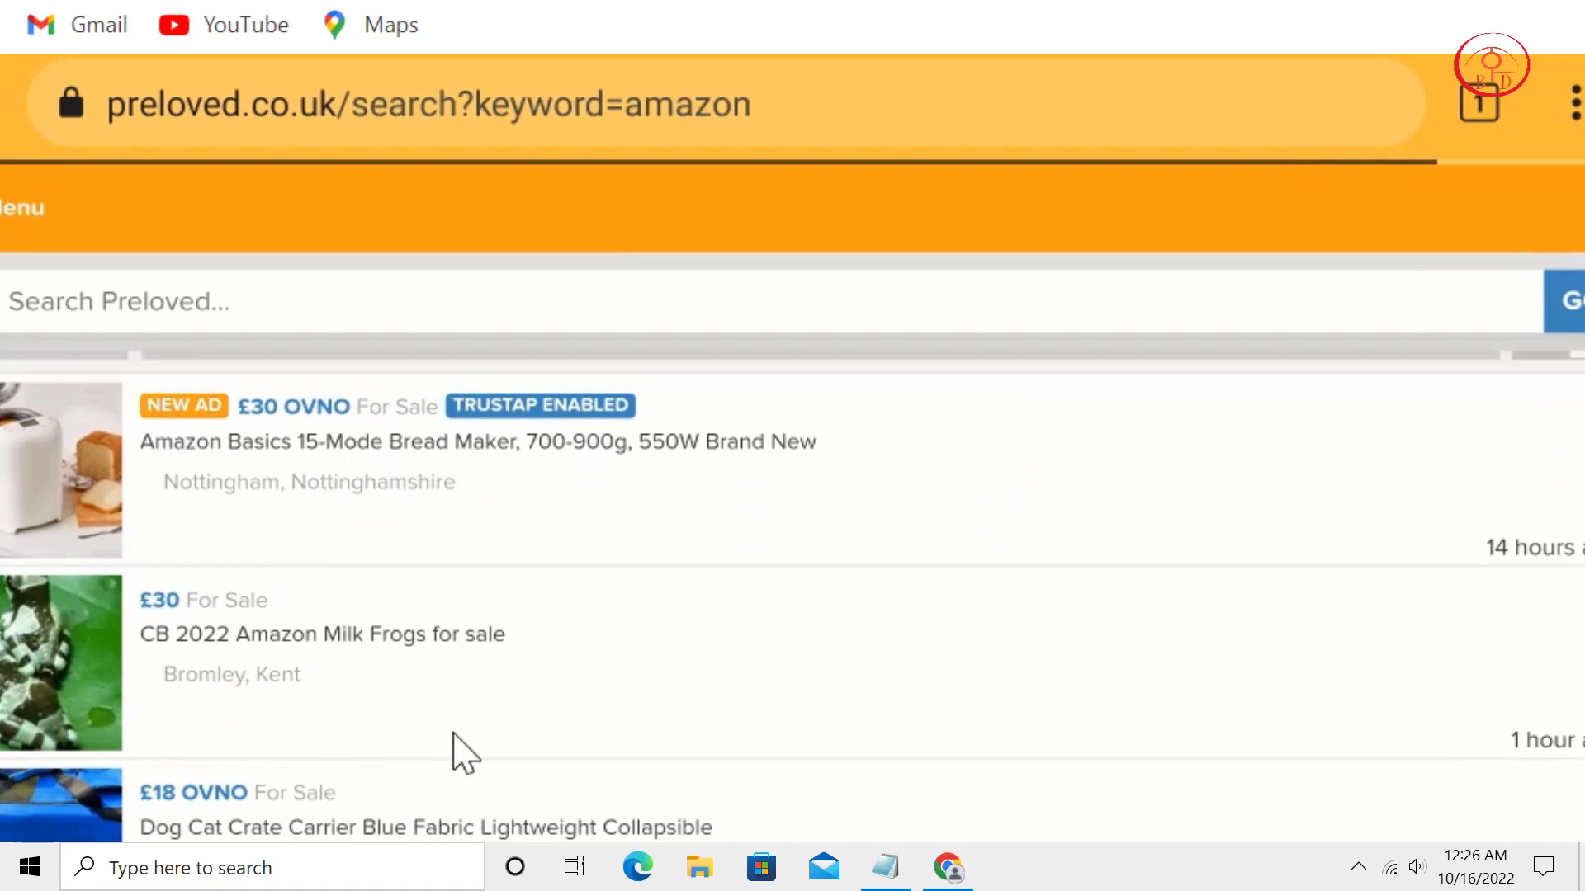
scroll(487, 512, down, 2)
scroll(487, 512, down, 4)
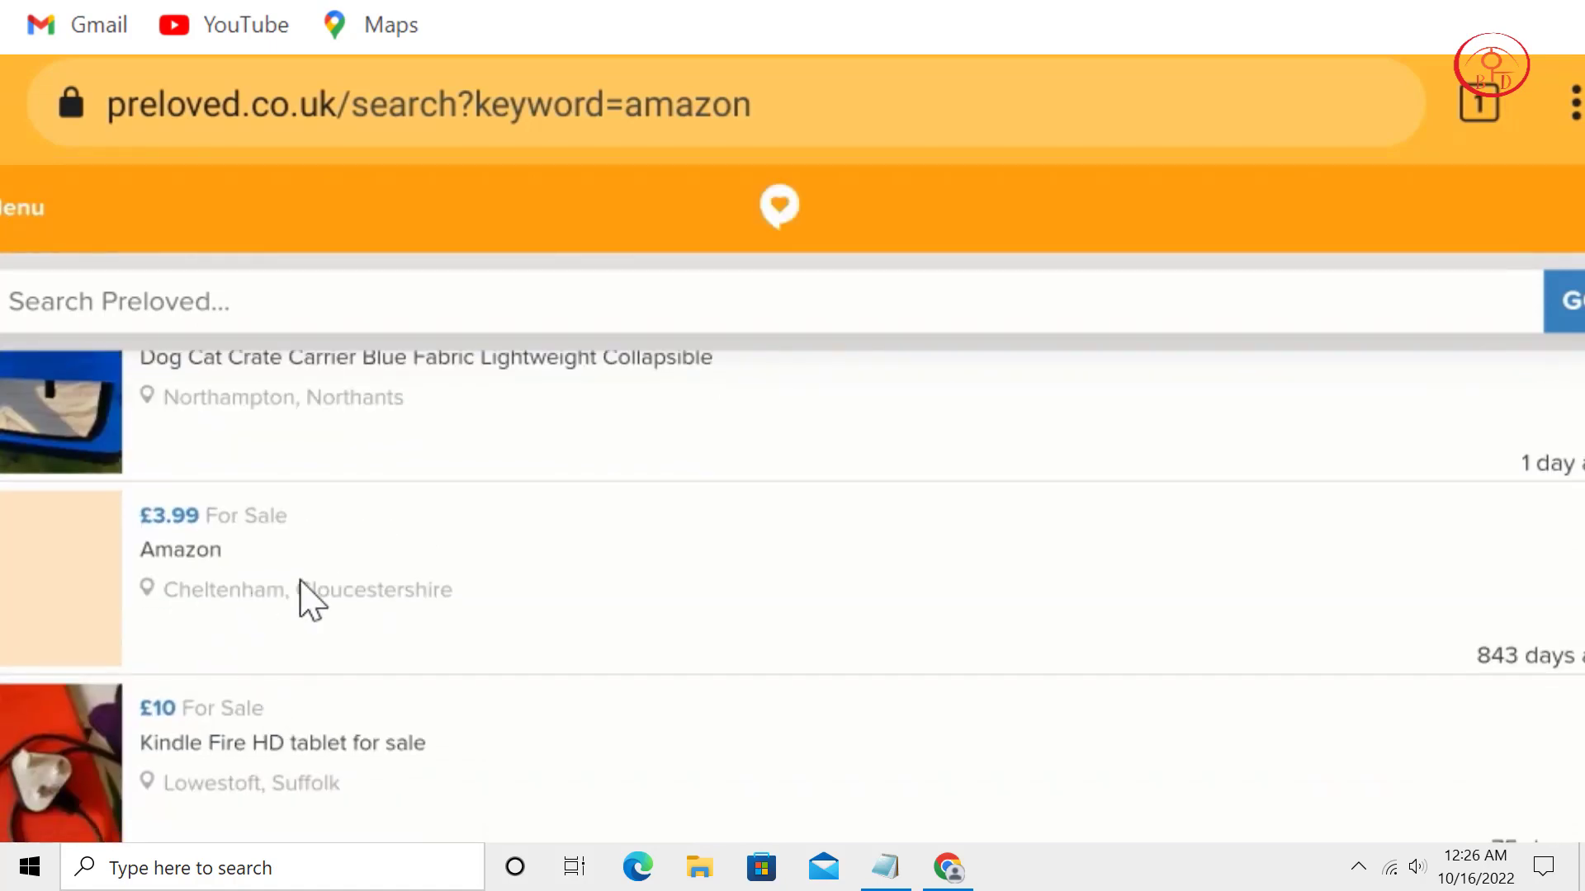
scroll(284, 697, down, 4)
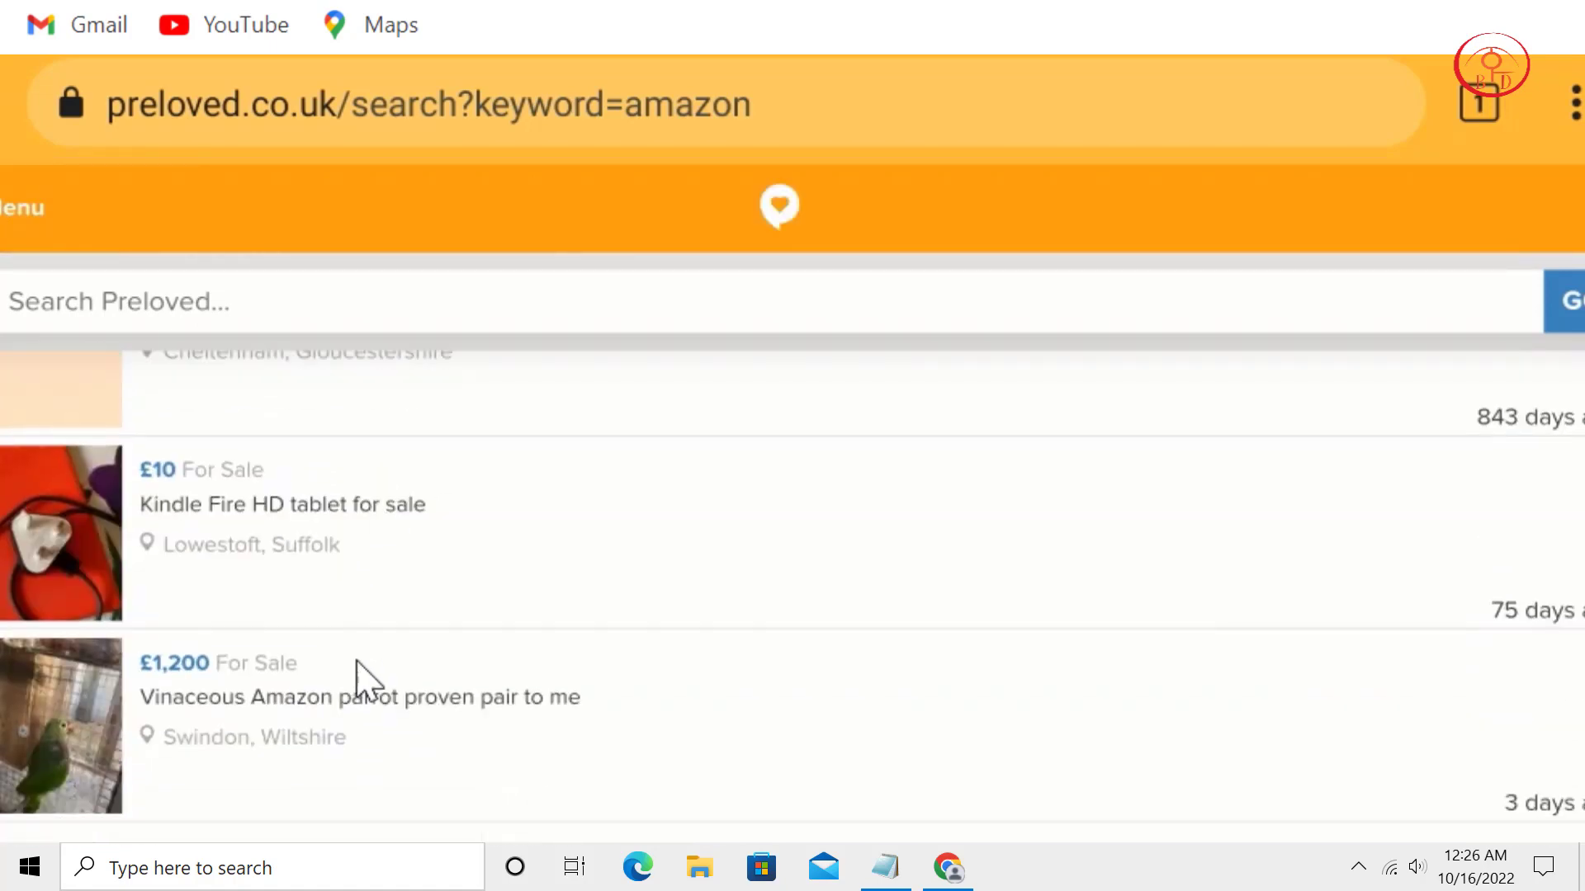
scroll(477, 658, down, 4)
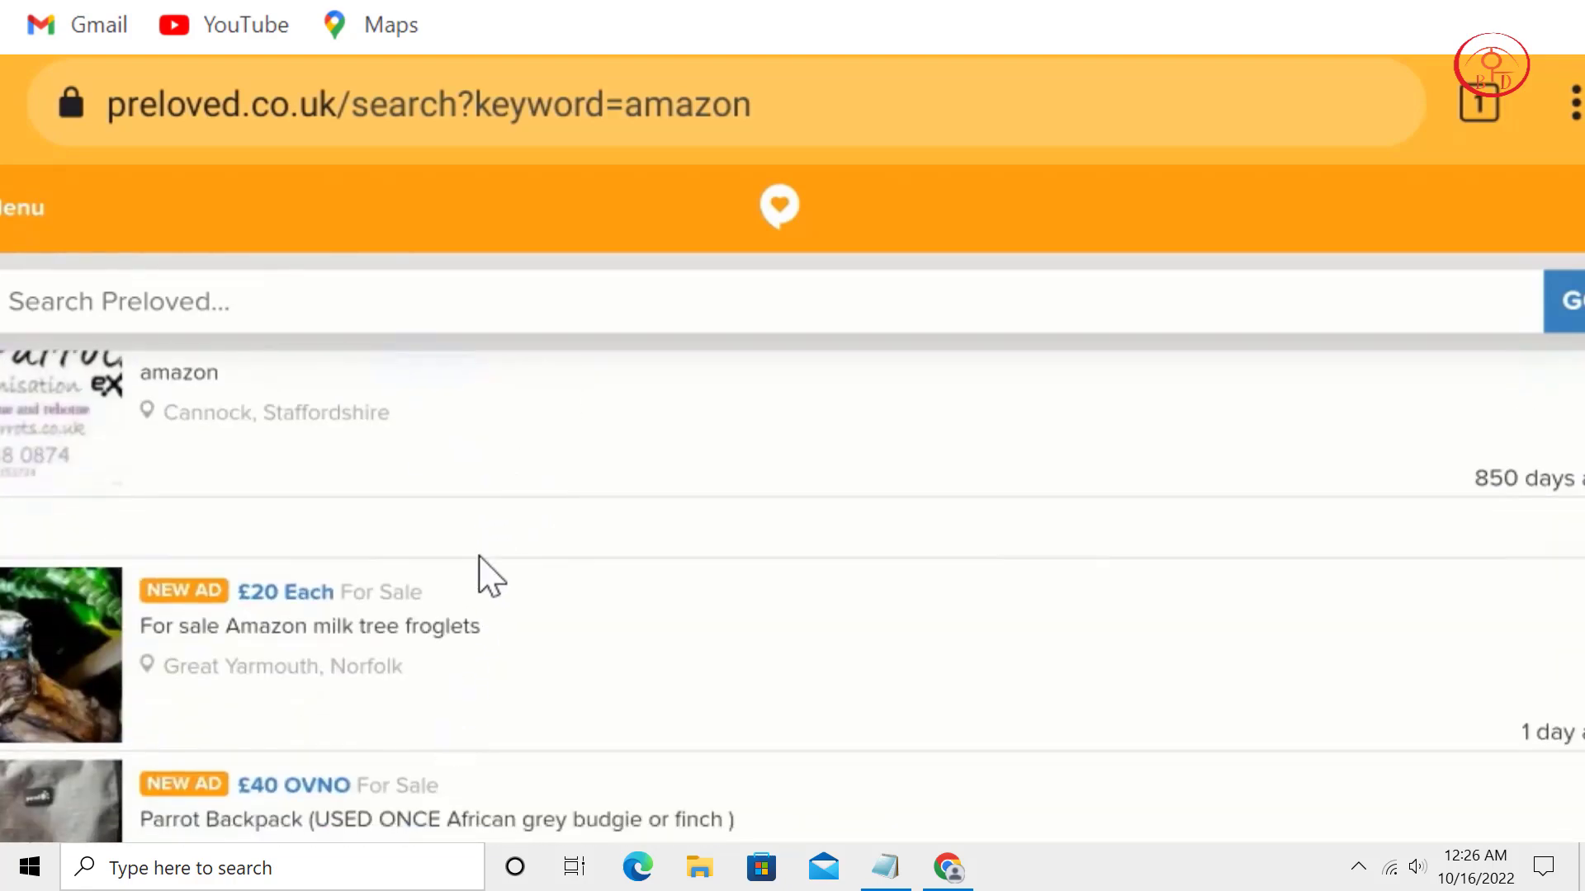
scroll(485, 573, down, 4)
scroll(594, 584, down, 3)
scroll(446, 570, down, 1)
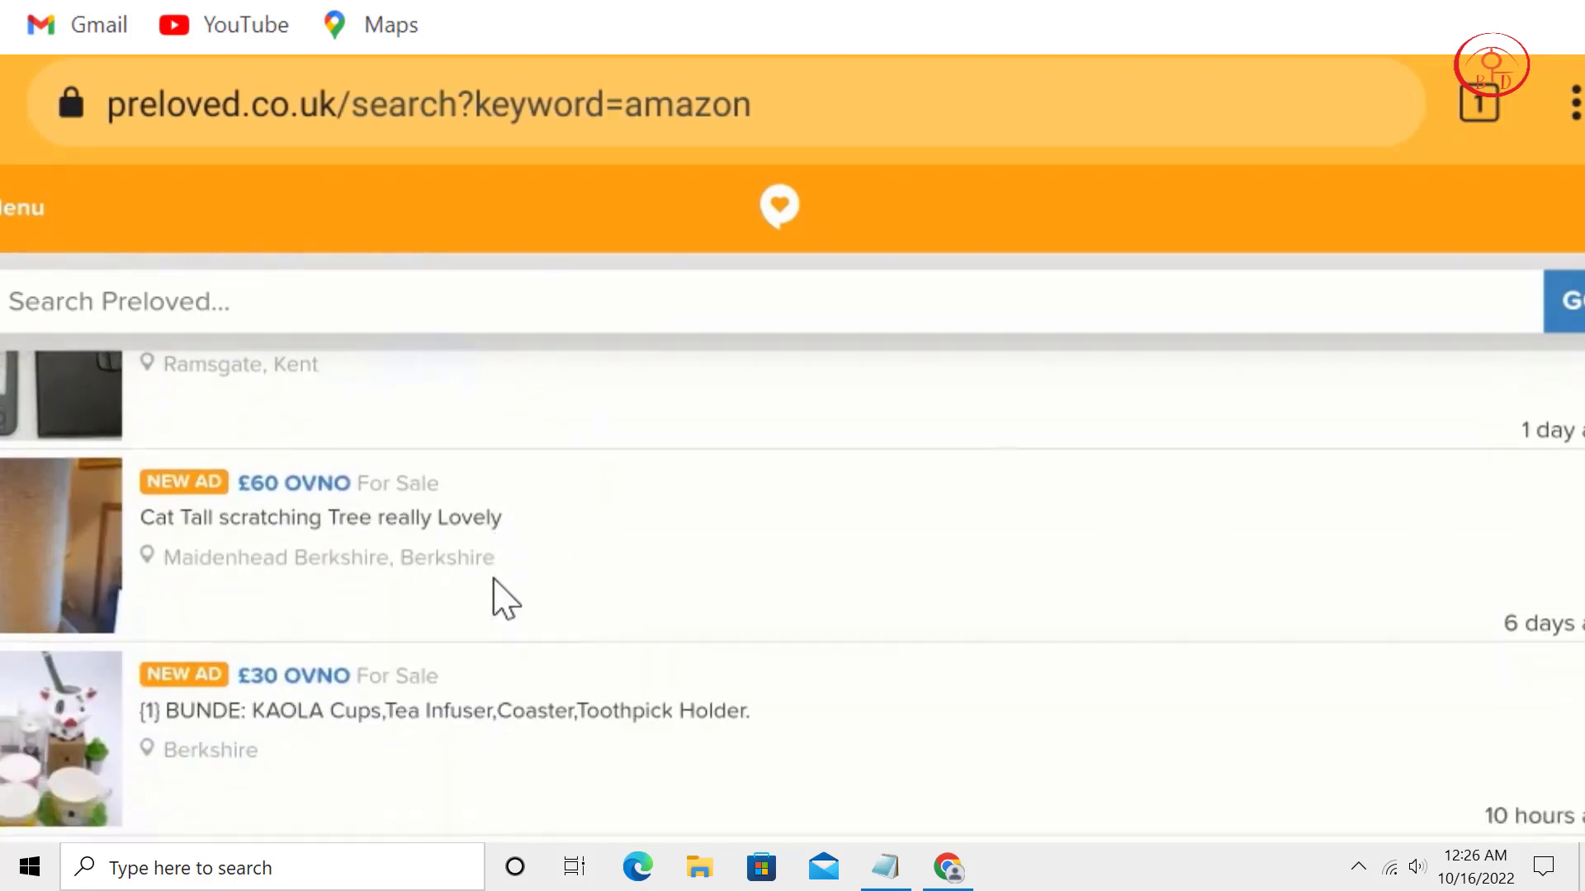
scroll(502, 597, up, 2)
scroll(658, 706, down, 3)
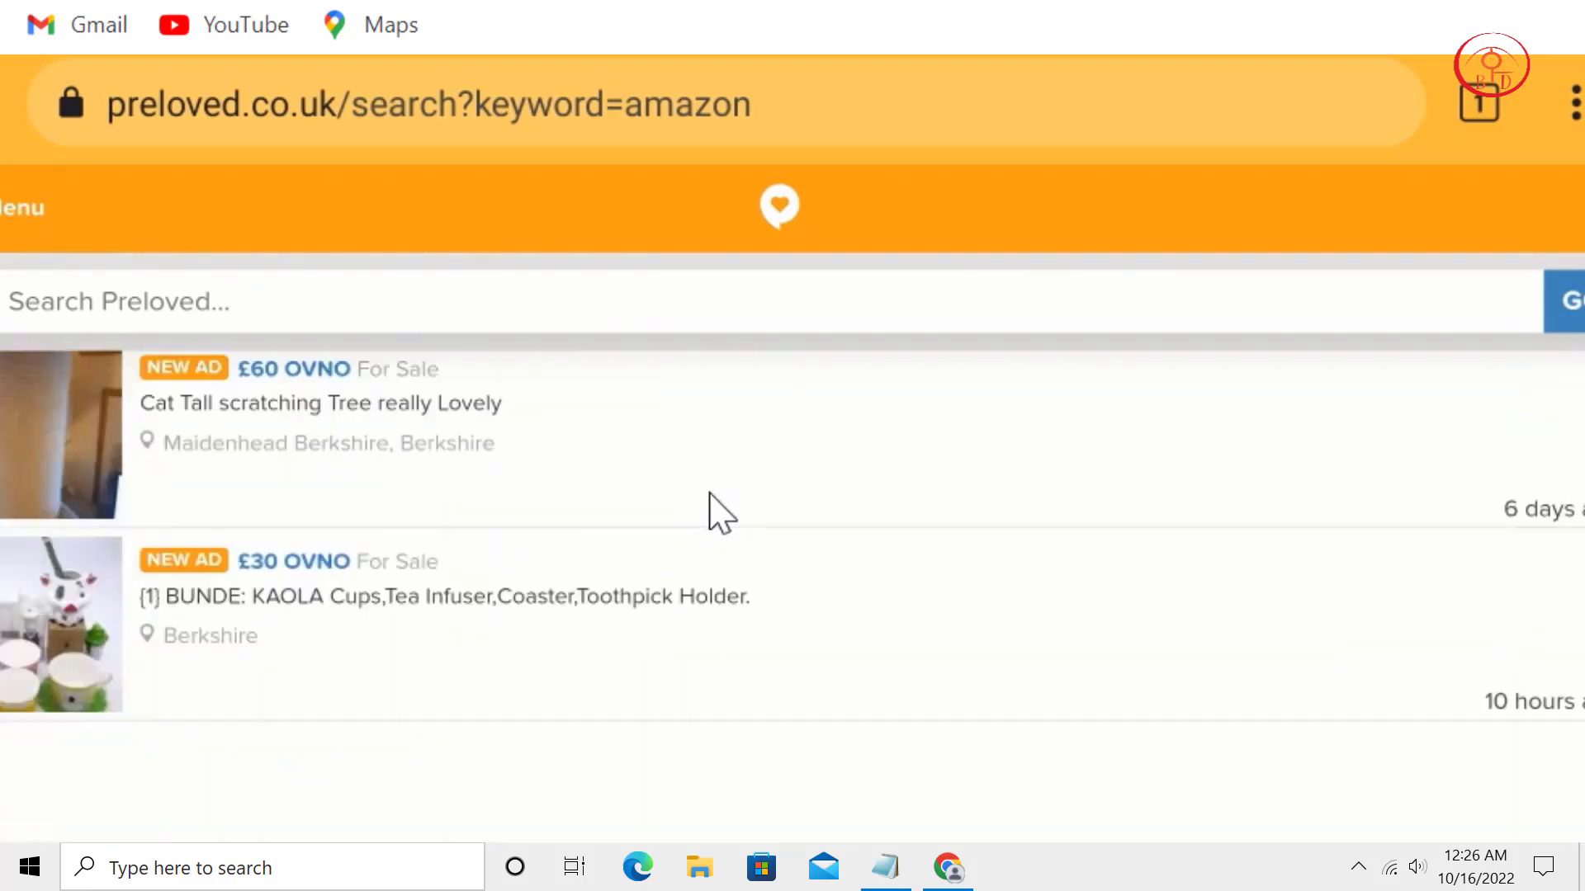
scroll(652, 677, down, 3)
scroll(710, 496, down, 4)
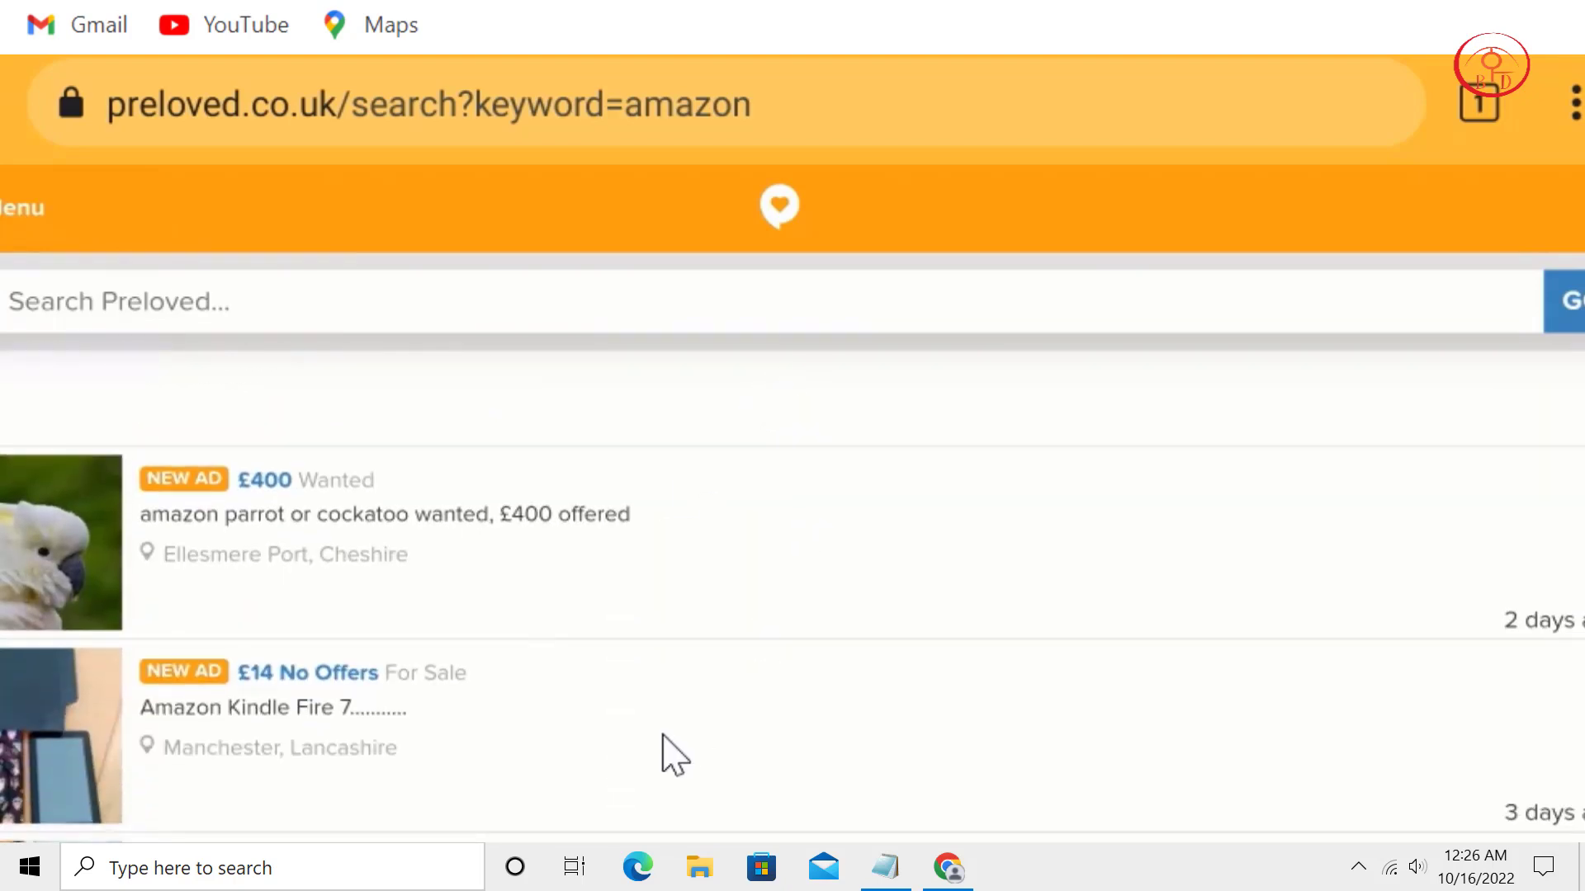
scroll(710, 520, down, 3)
scroll(603, 628, down, 2)
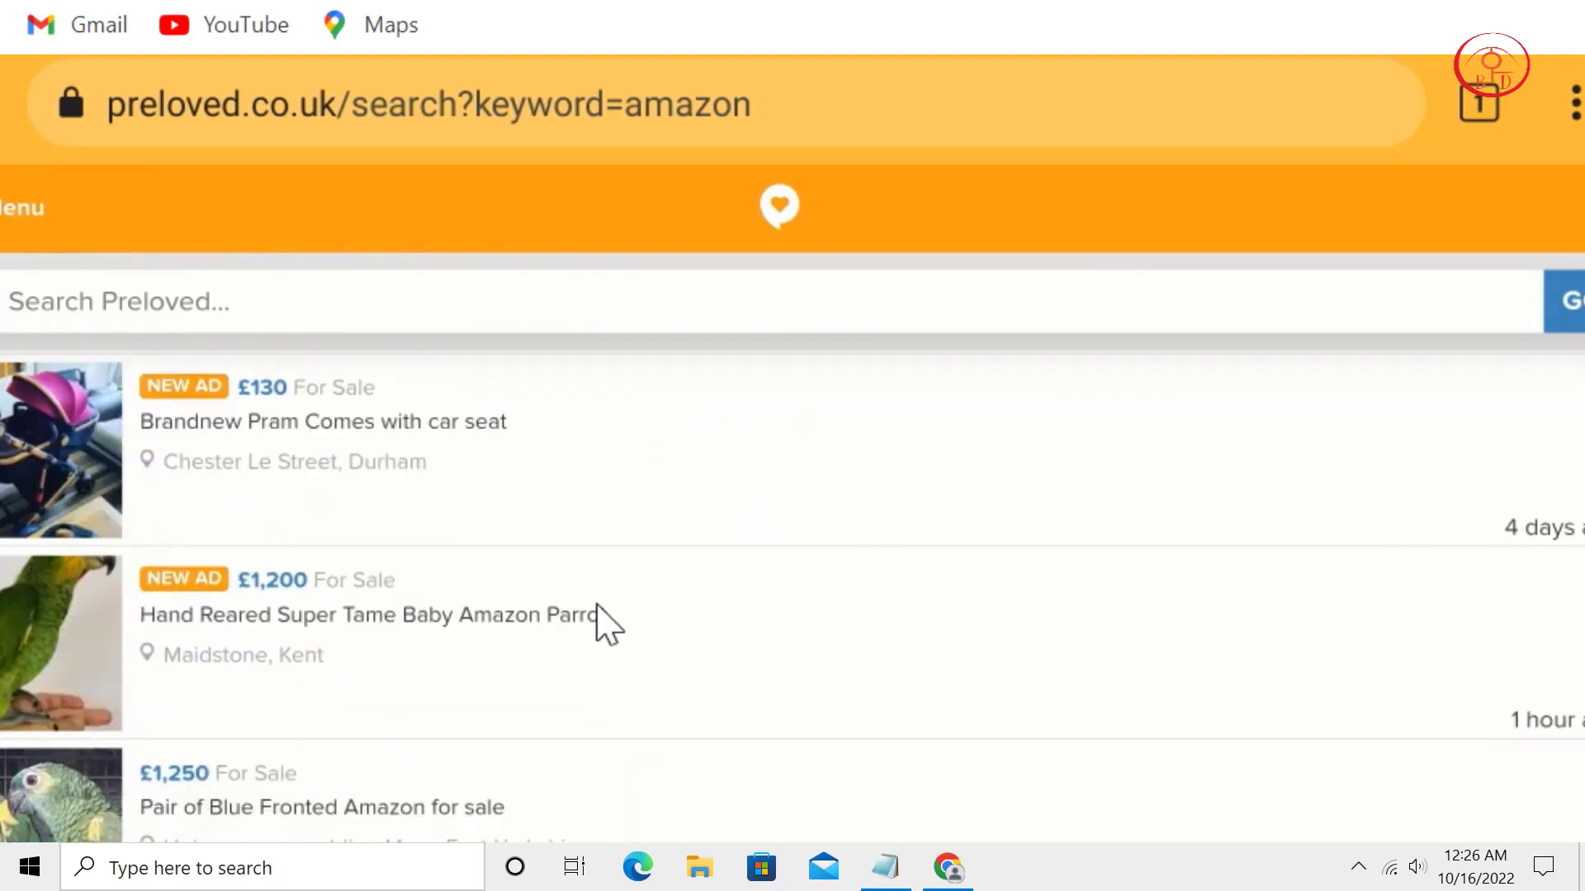
scroll(596, 605, down, 5)
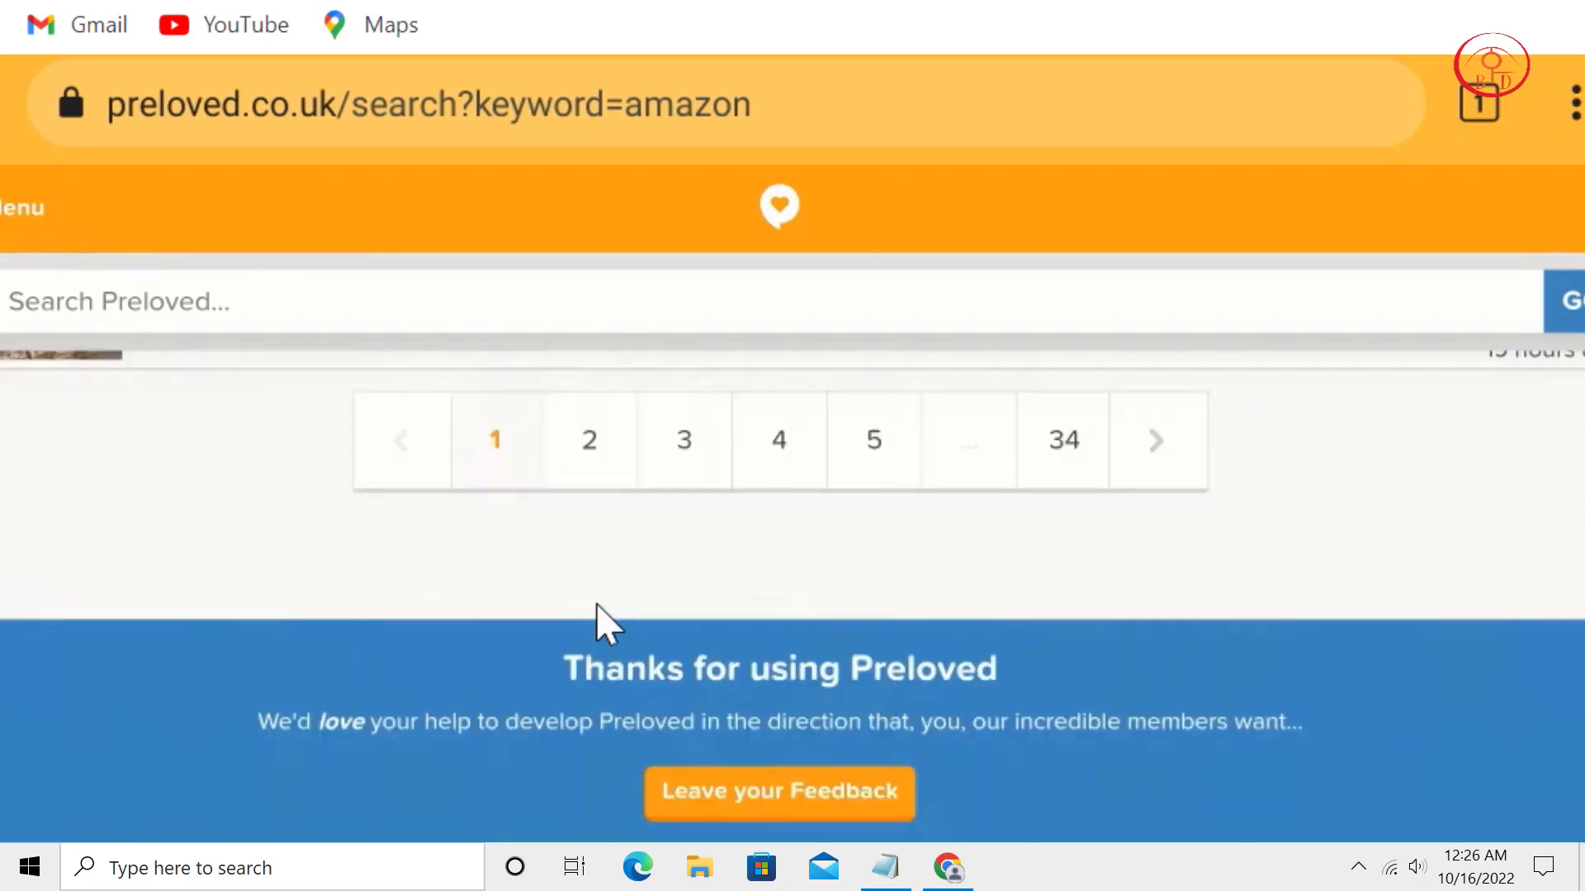
scroll(596, 605, up, 3)
scroll(596, 604, up, 10)
scroll(596, 604, down, 3)
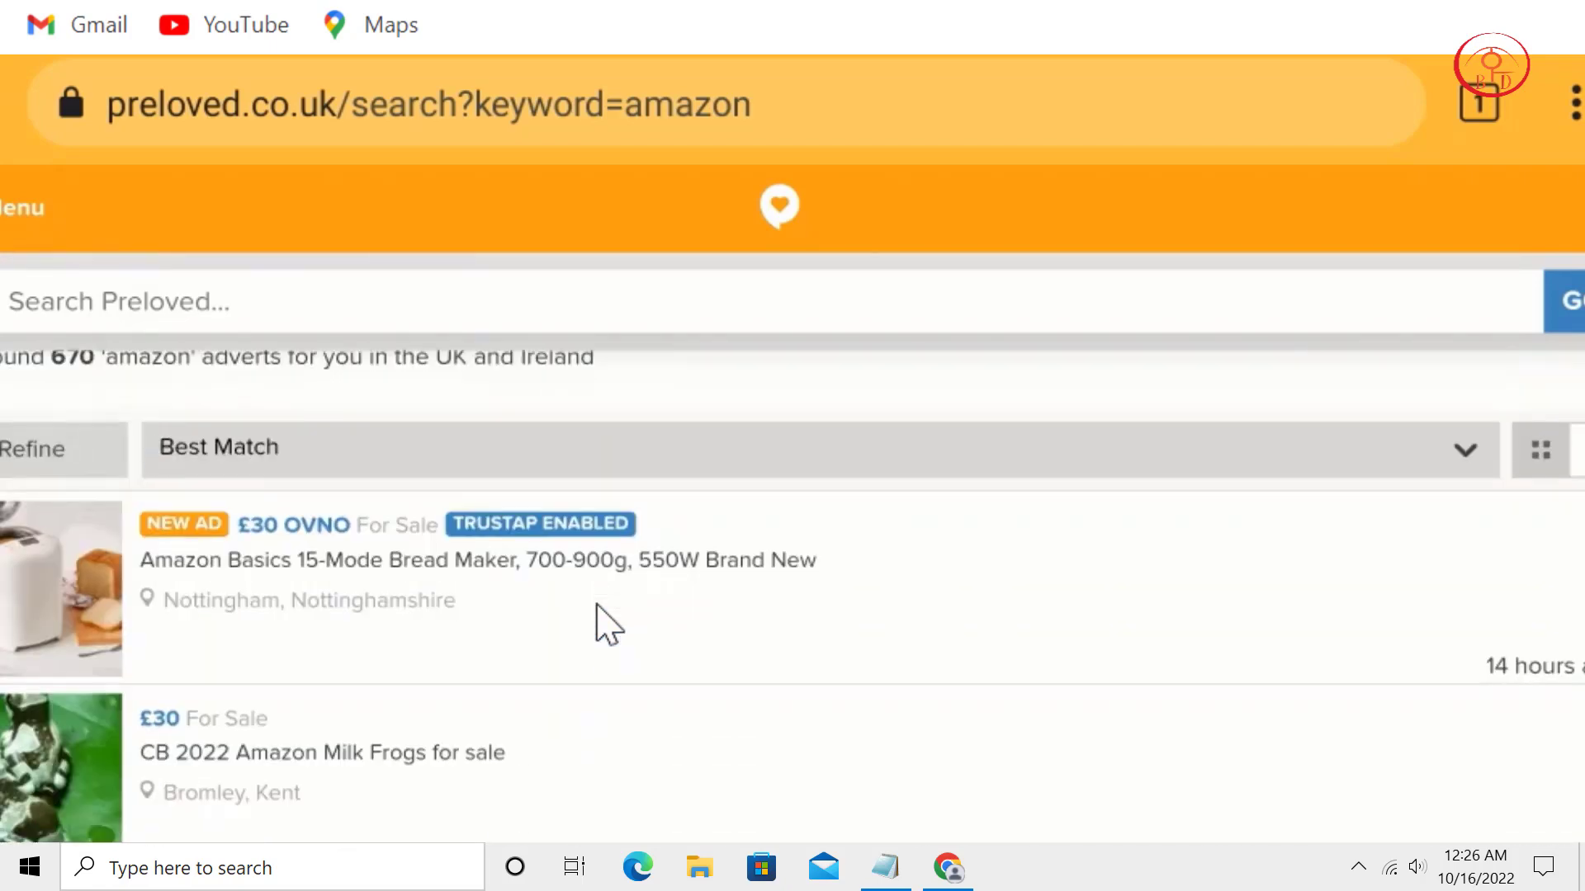
click(596, 605)
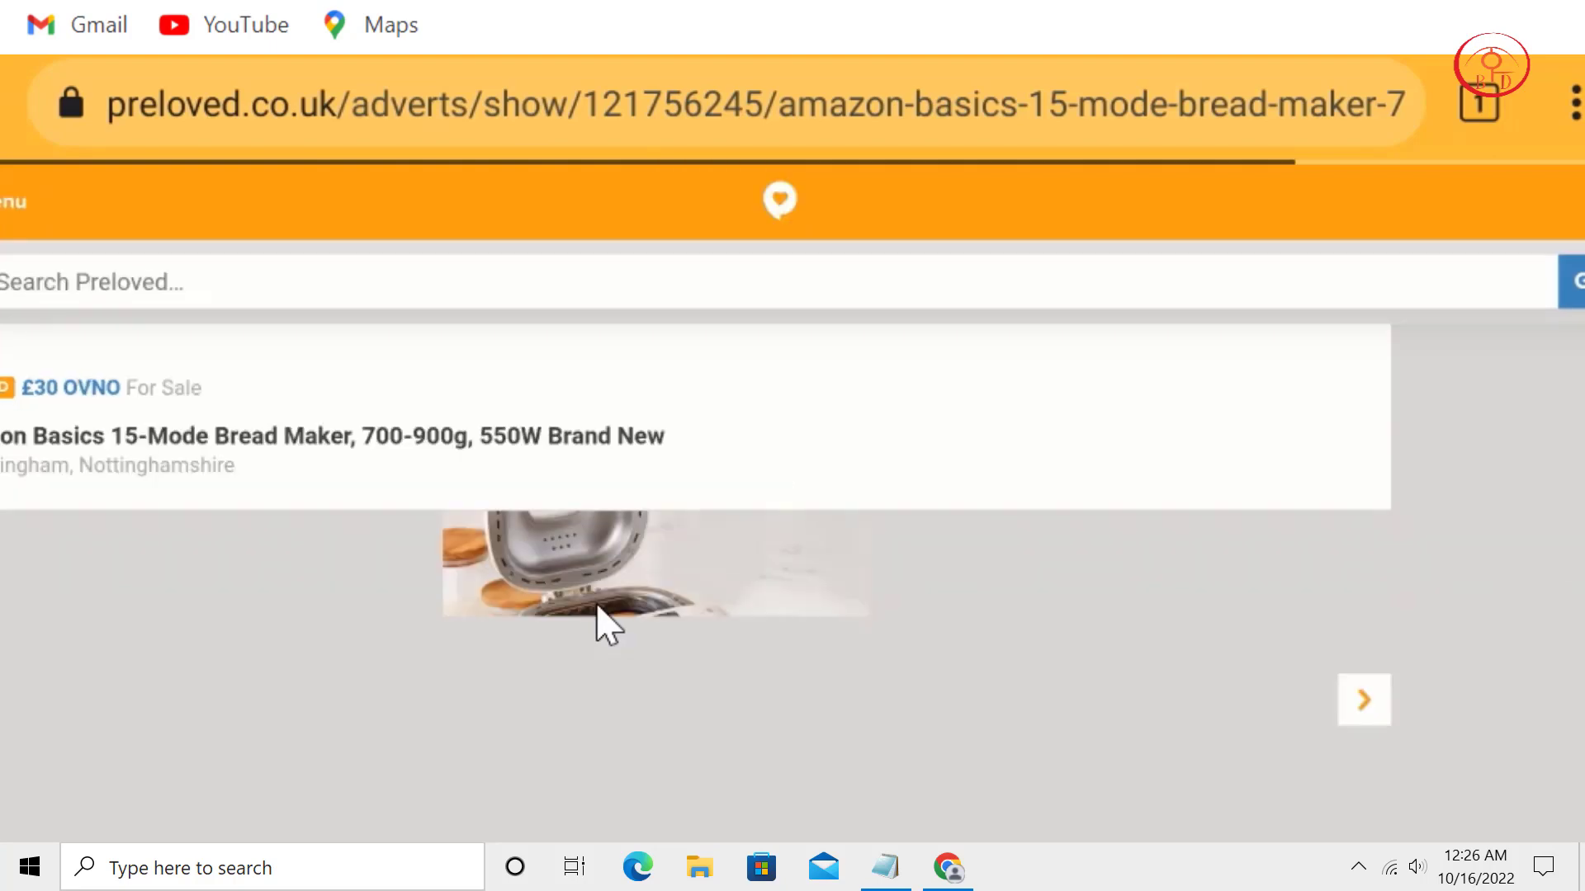
scroll(779, 517, down, 5)
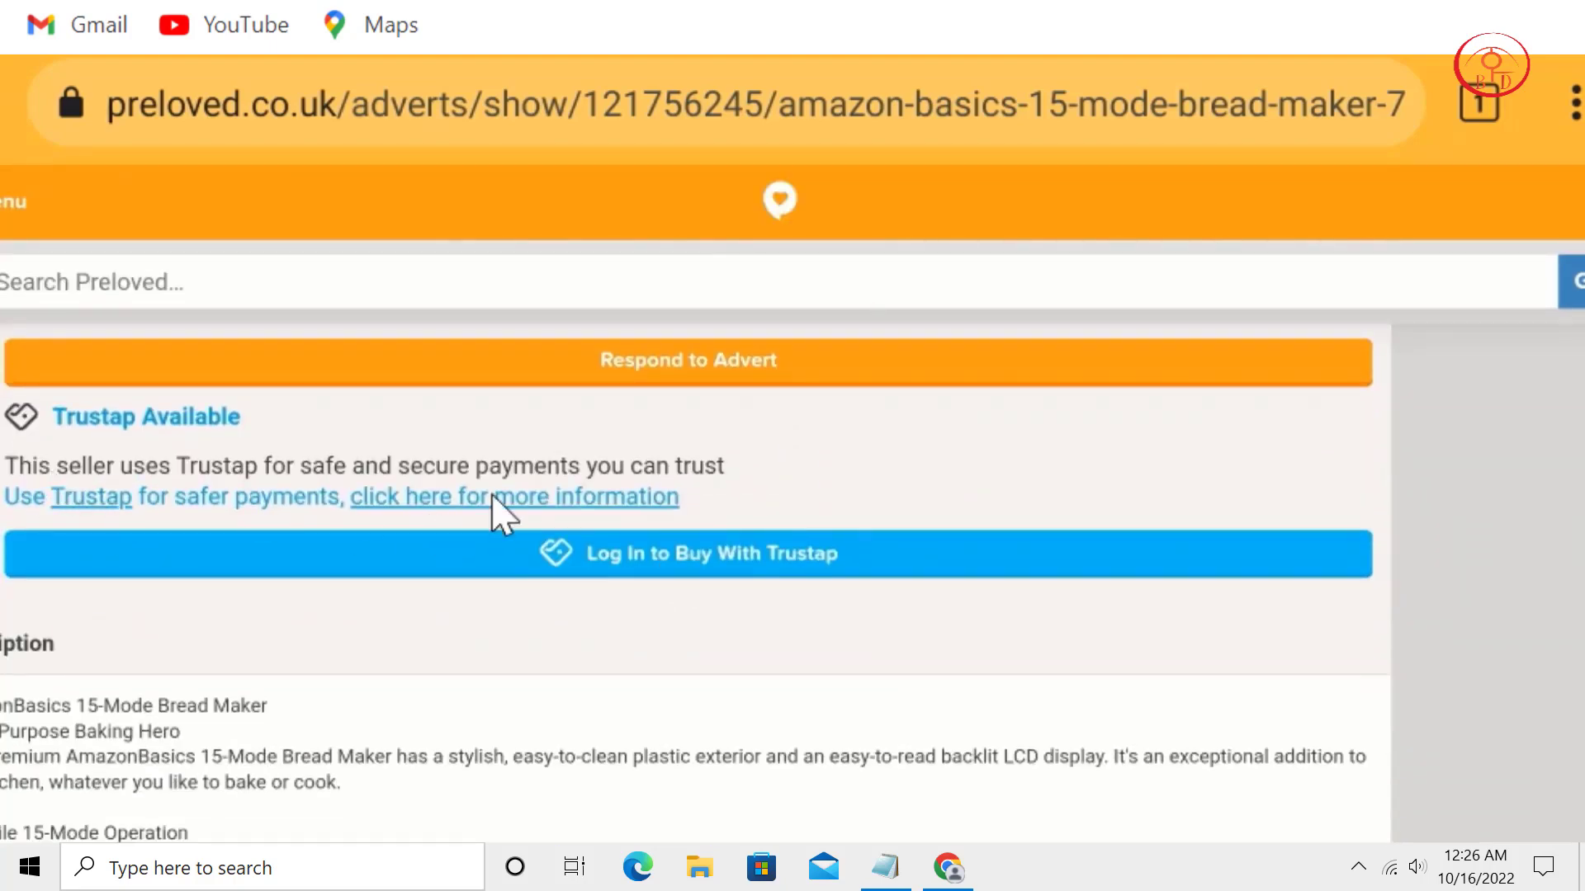
scroll(743, 732, down, 4)
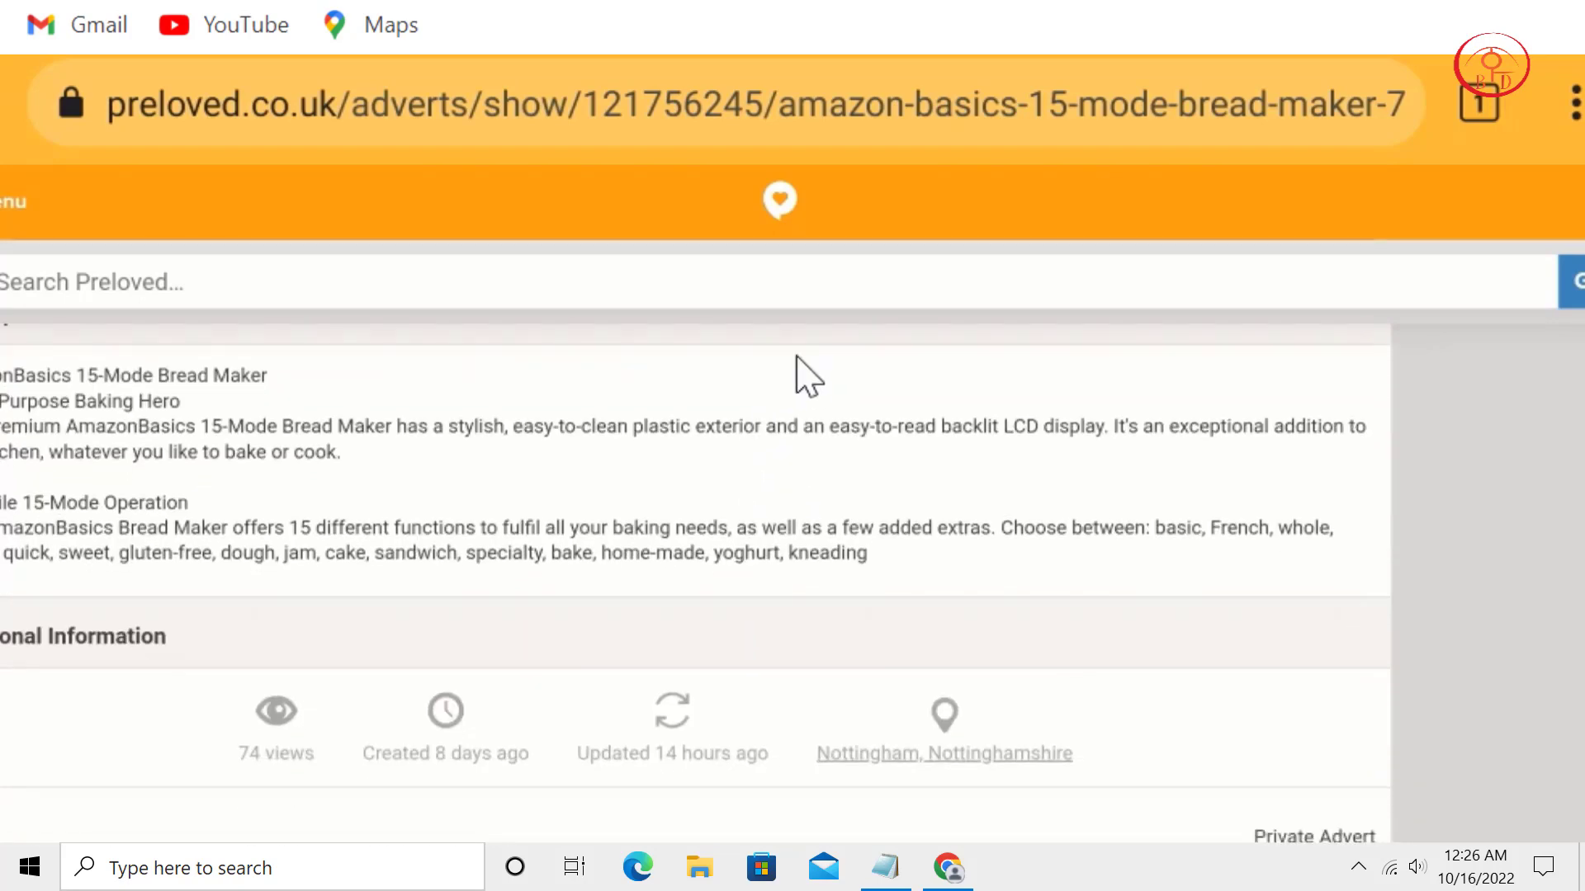
scroll(798, 357, down, 3)
scroll(1062, 453, down, 5)
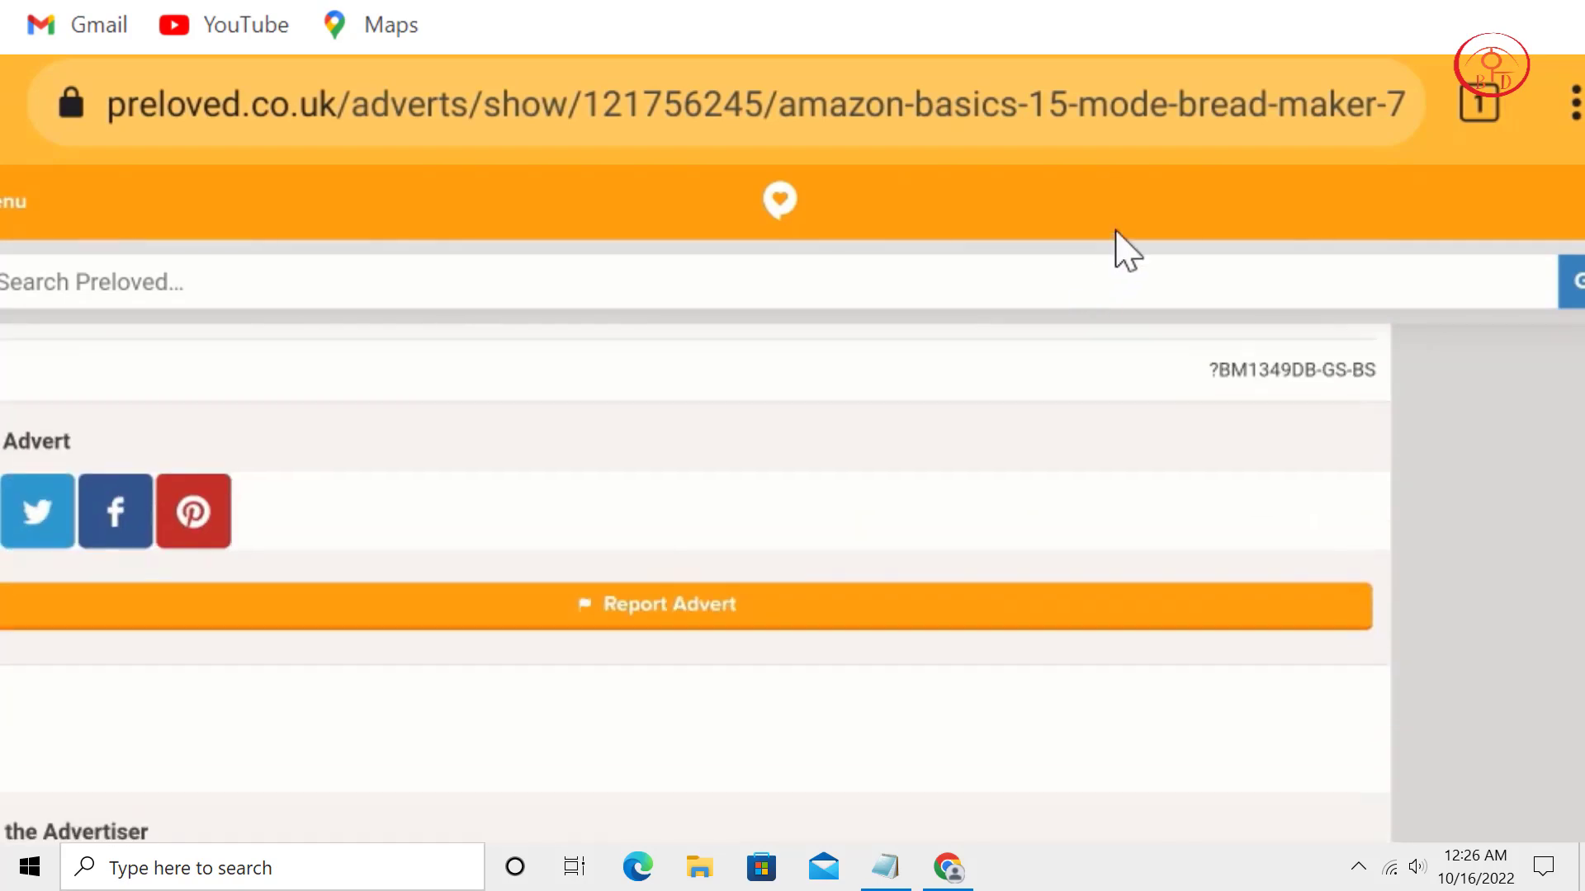
scroll(1127, 250, up, 15)
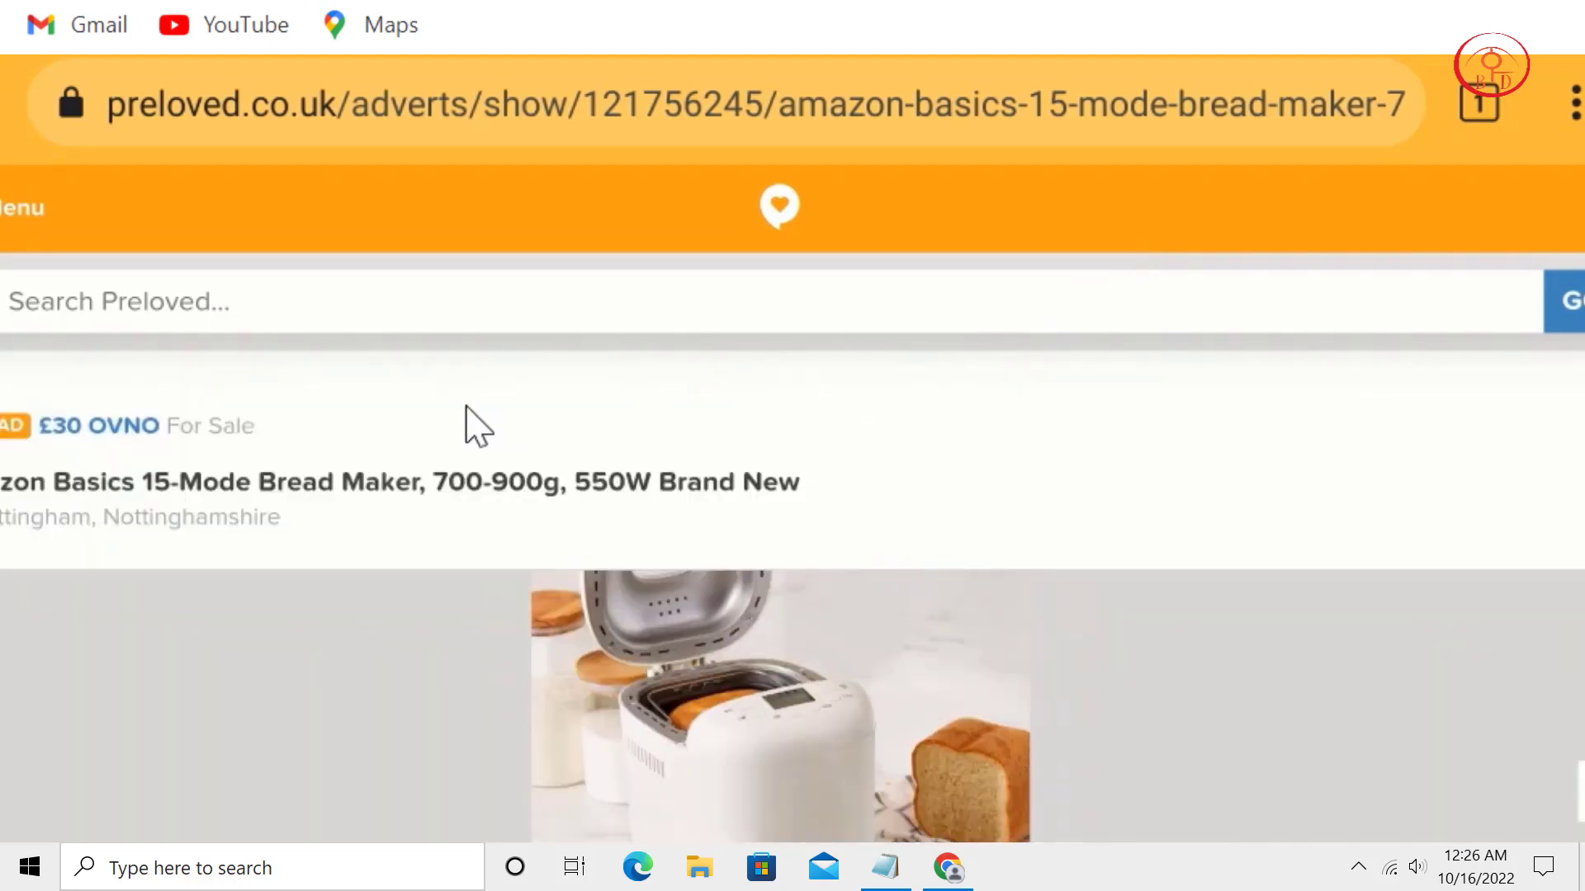
Run a new Preloved search for 'iphone'.
click(423, 301)
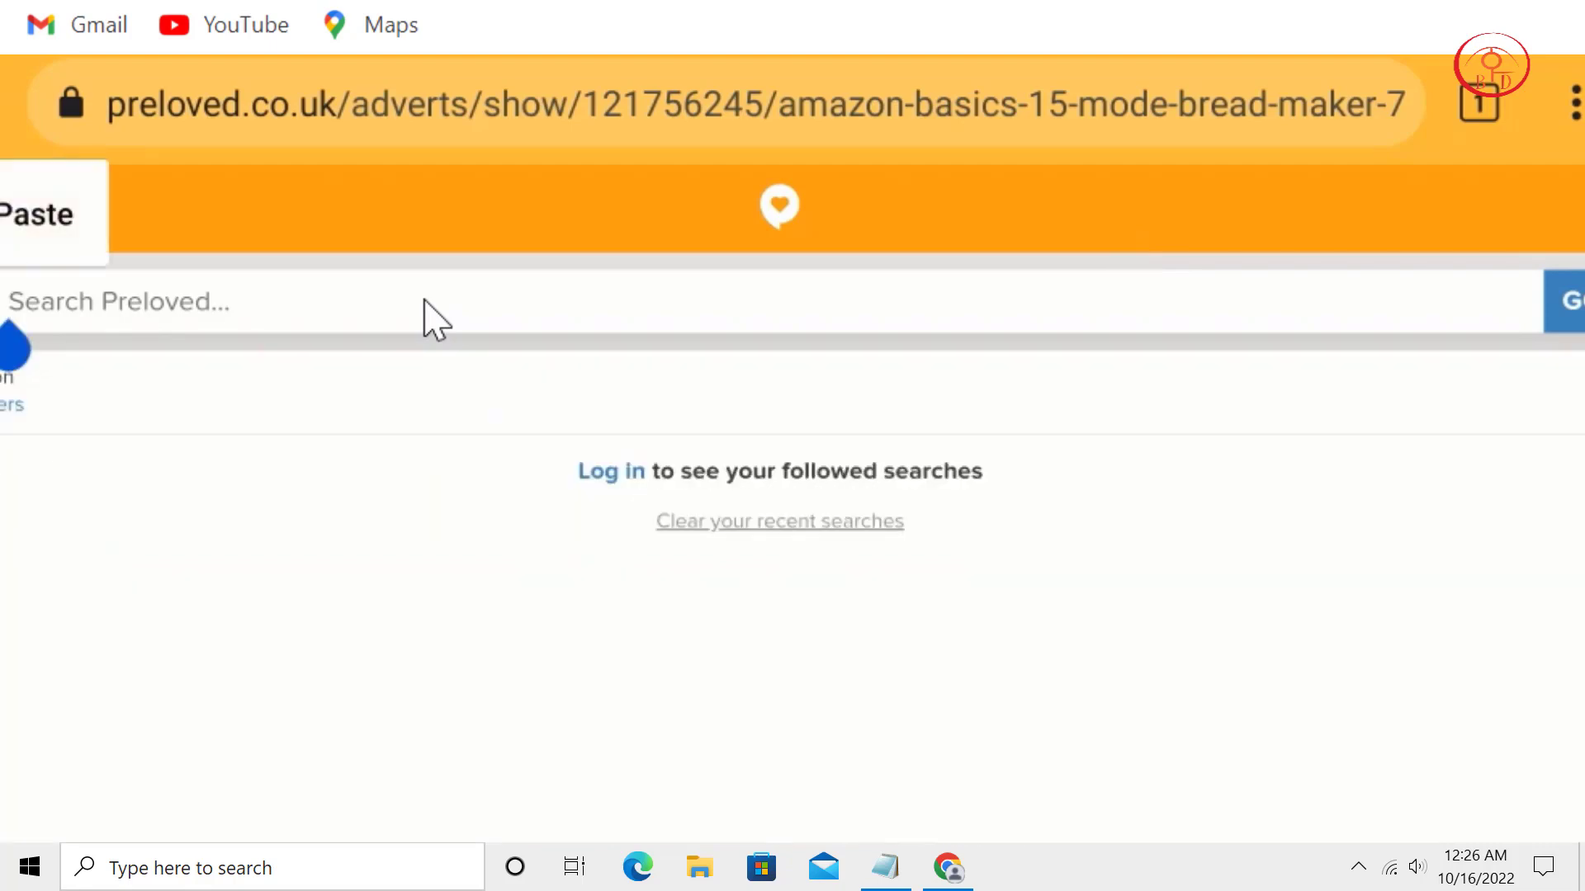
text(iph)
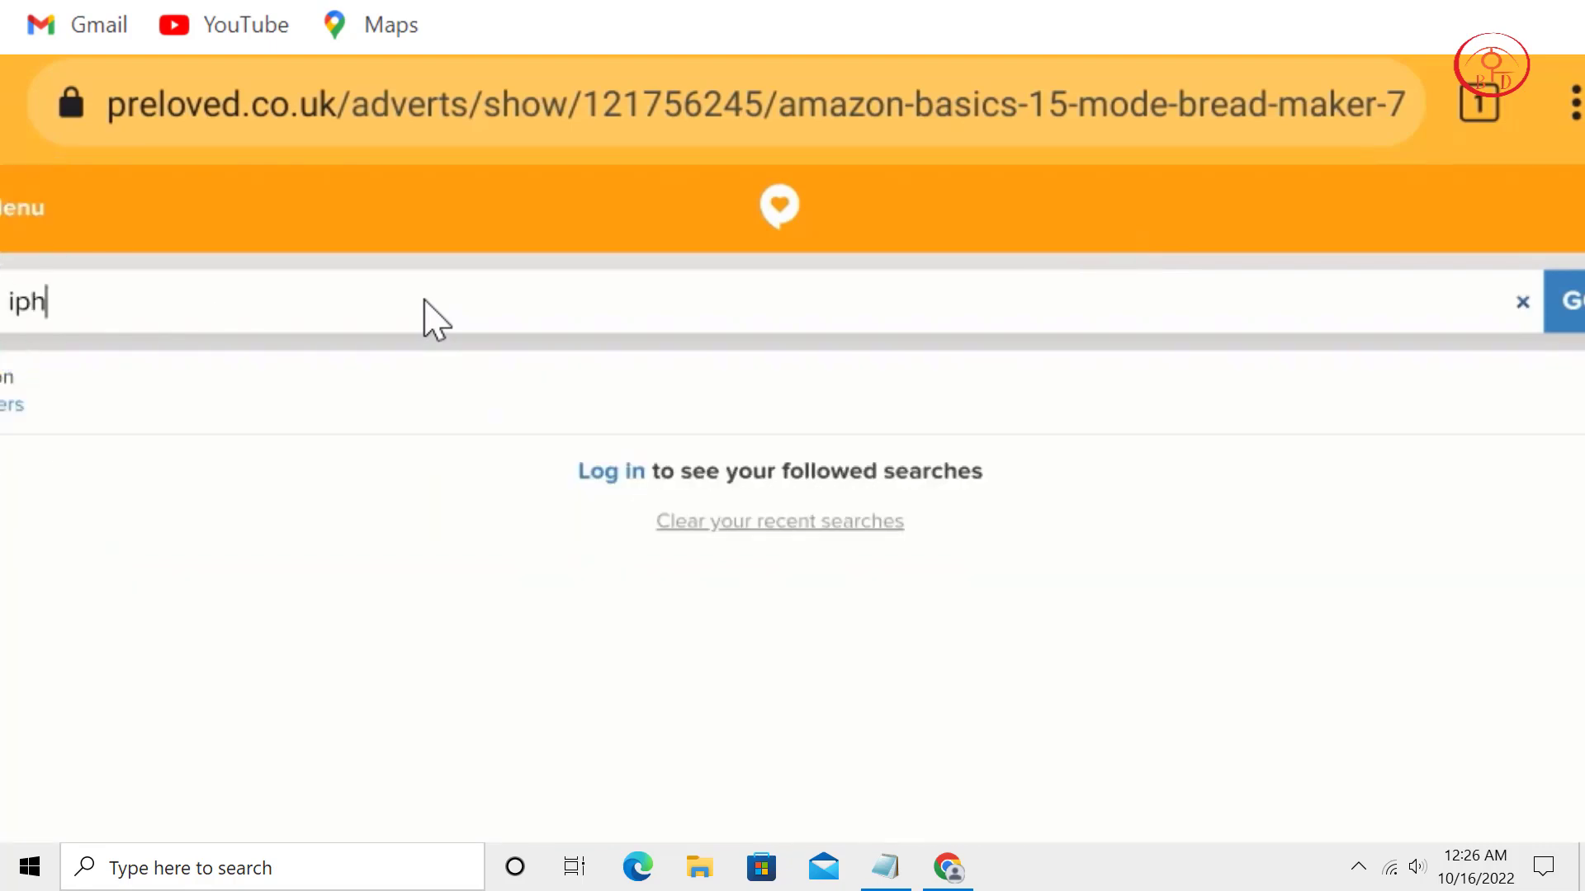
text(one)
click(1569, 323)
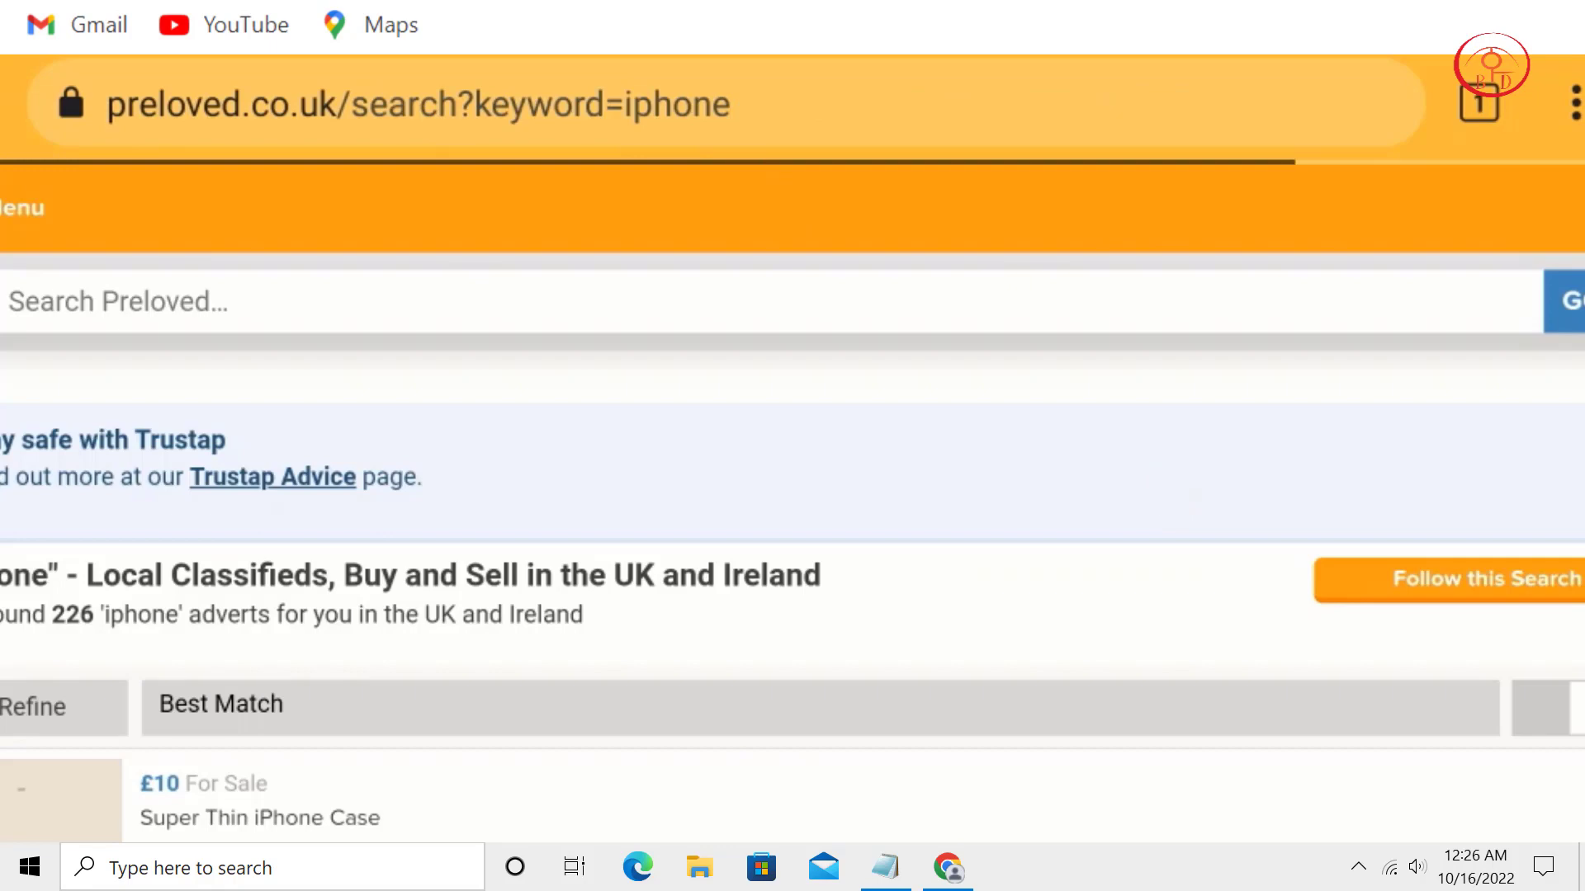
Scroll the 226 iphone results to the £190 iPhone 11 64GB listing.
scroll(543, 673, down, 6)
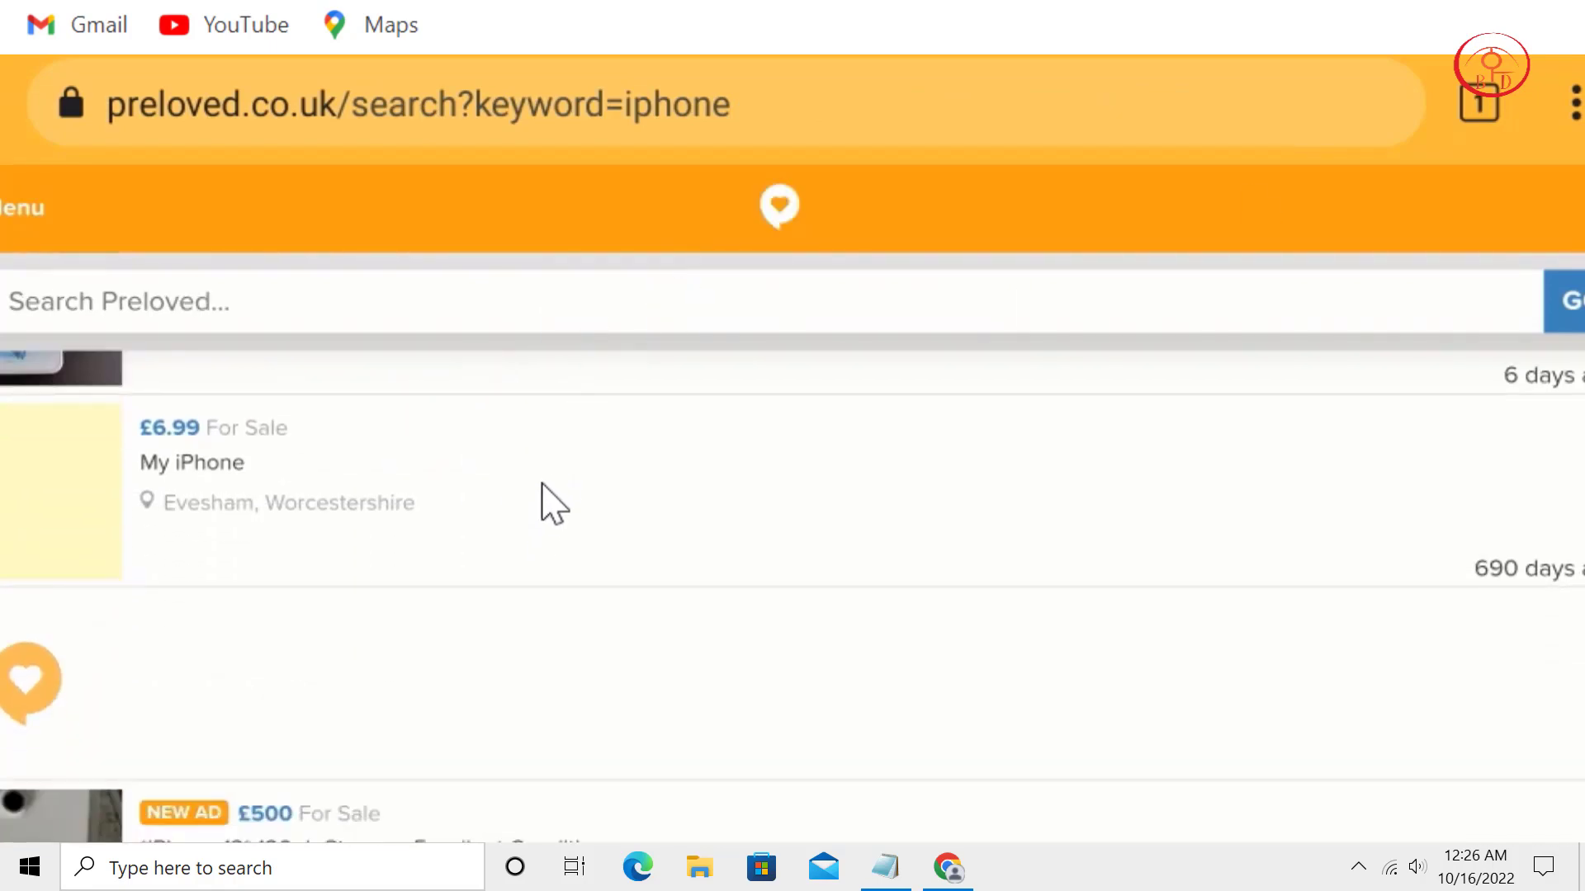
scroll(542, 502, up, 3)
scroll(586, 667, up, 2)
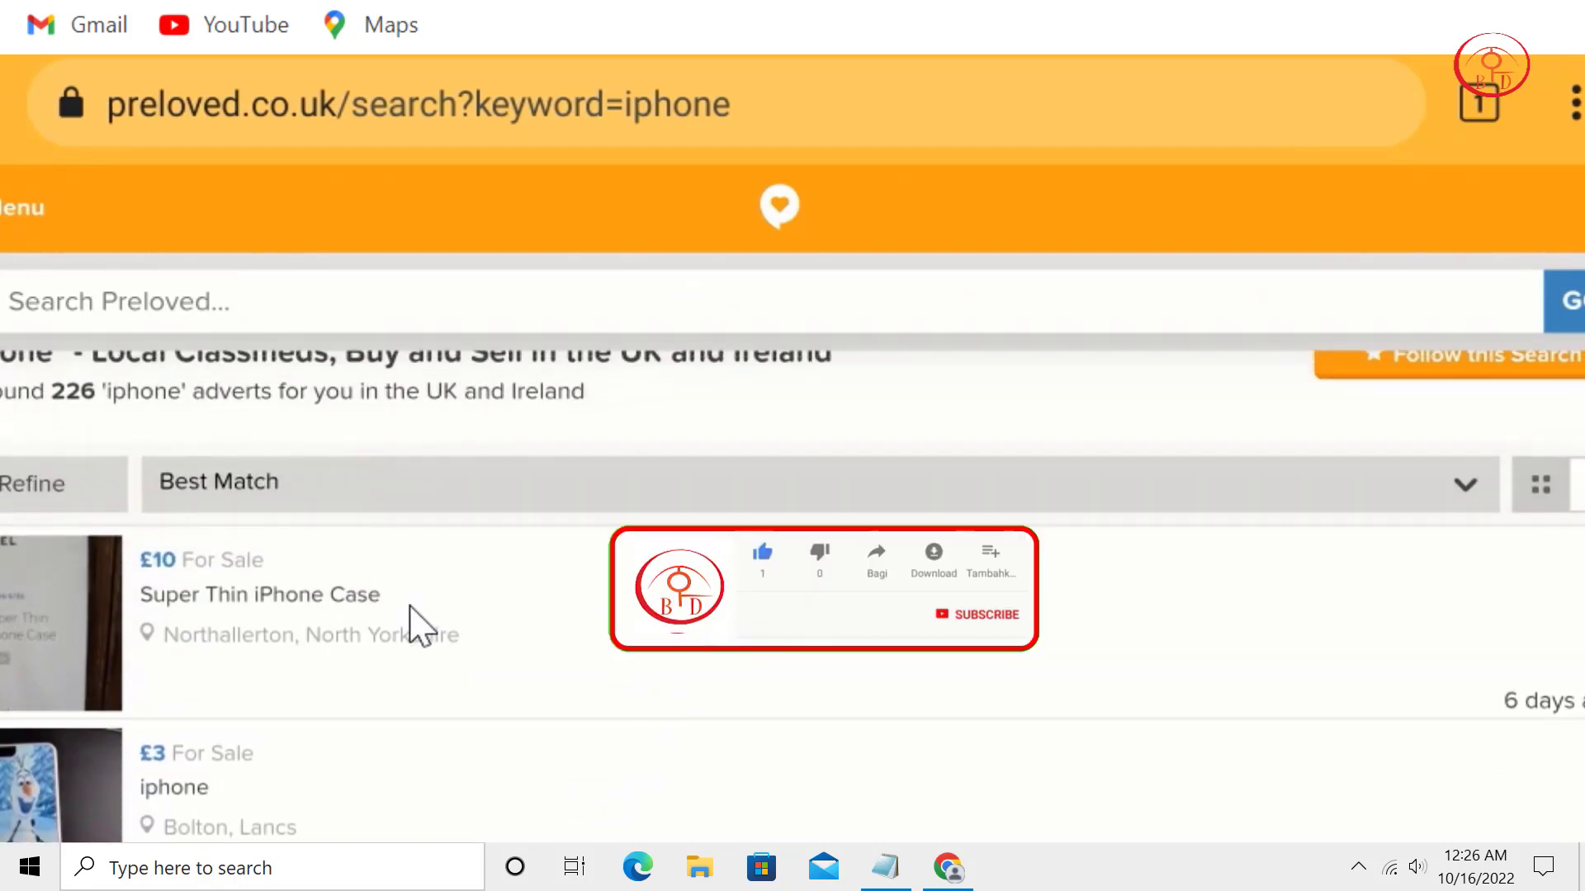
scroll(495, 418, down, 4)
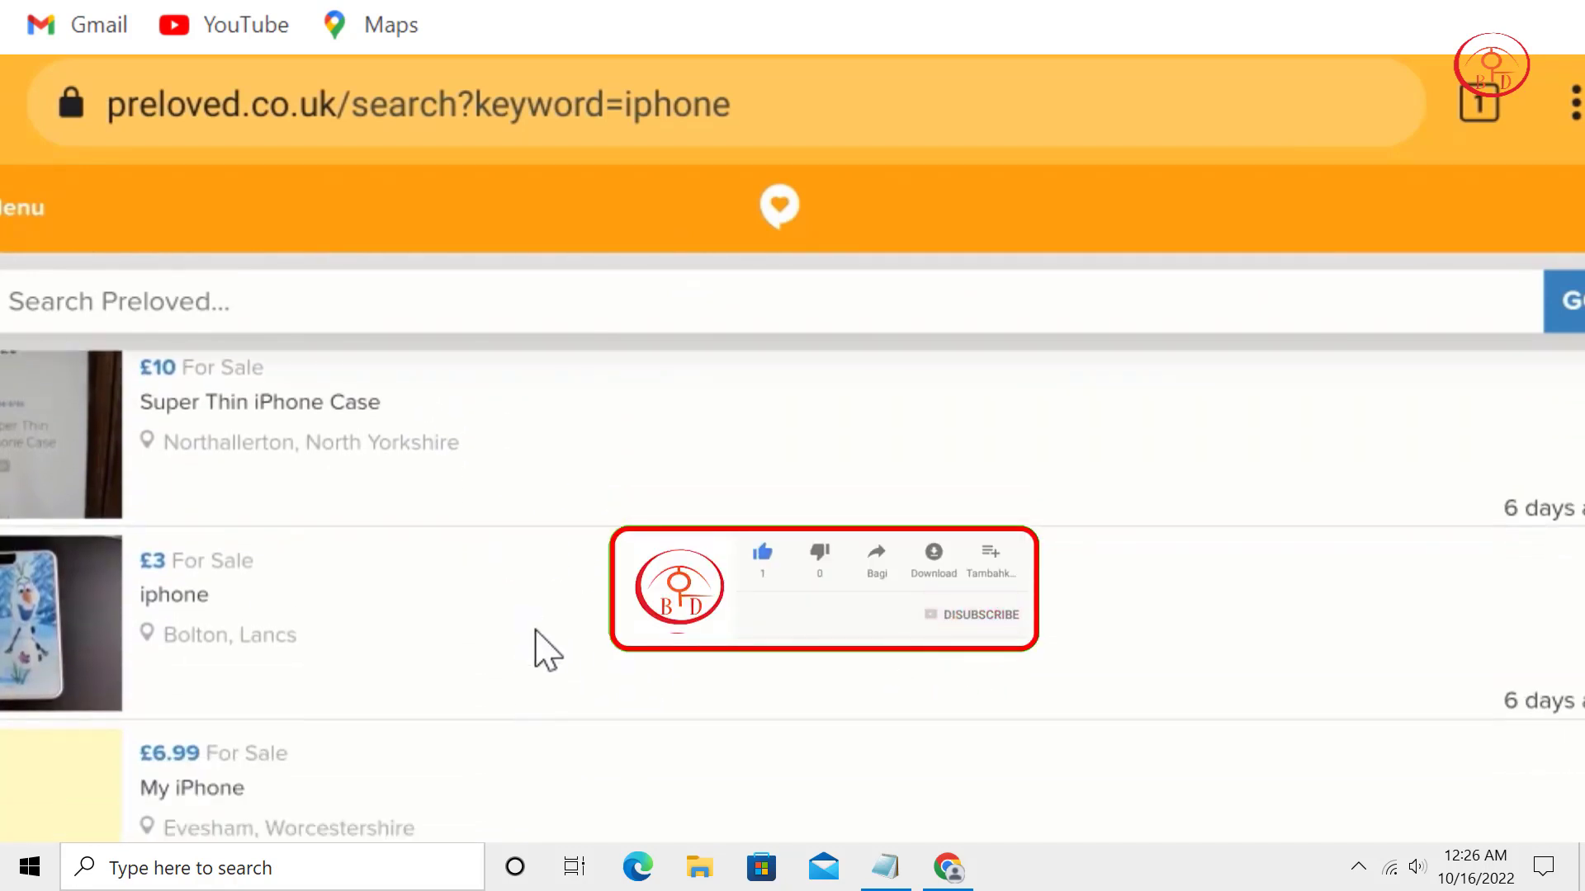
scroll(528, 685, down, 2)
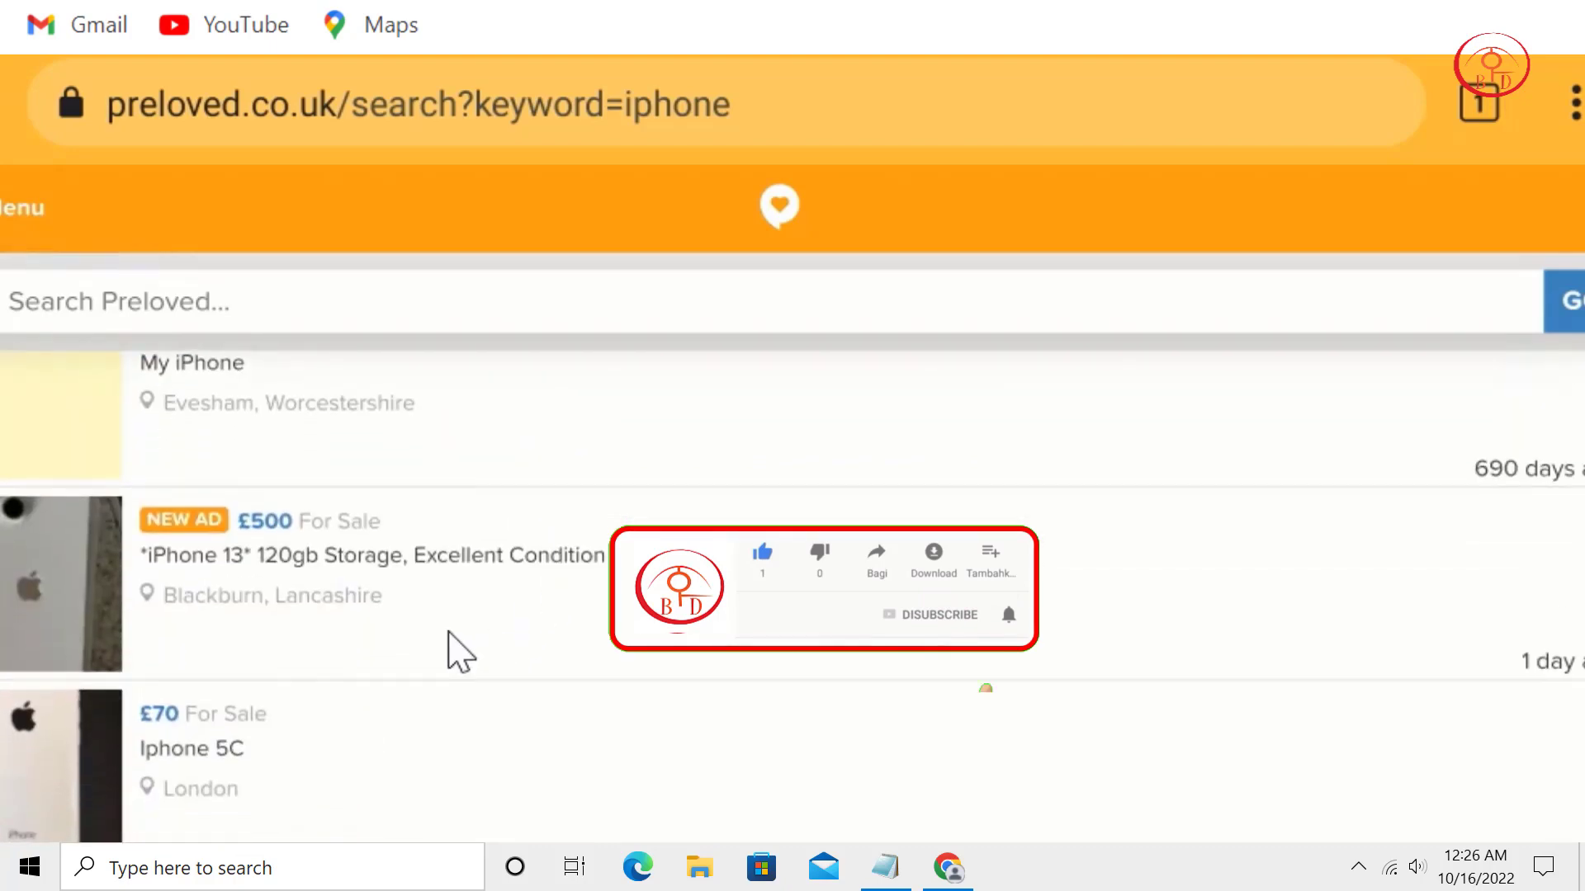
scroll(471, 578, down, 3)
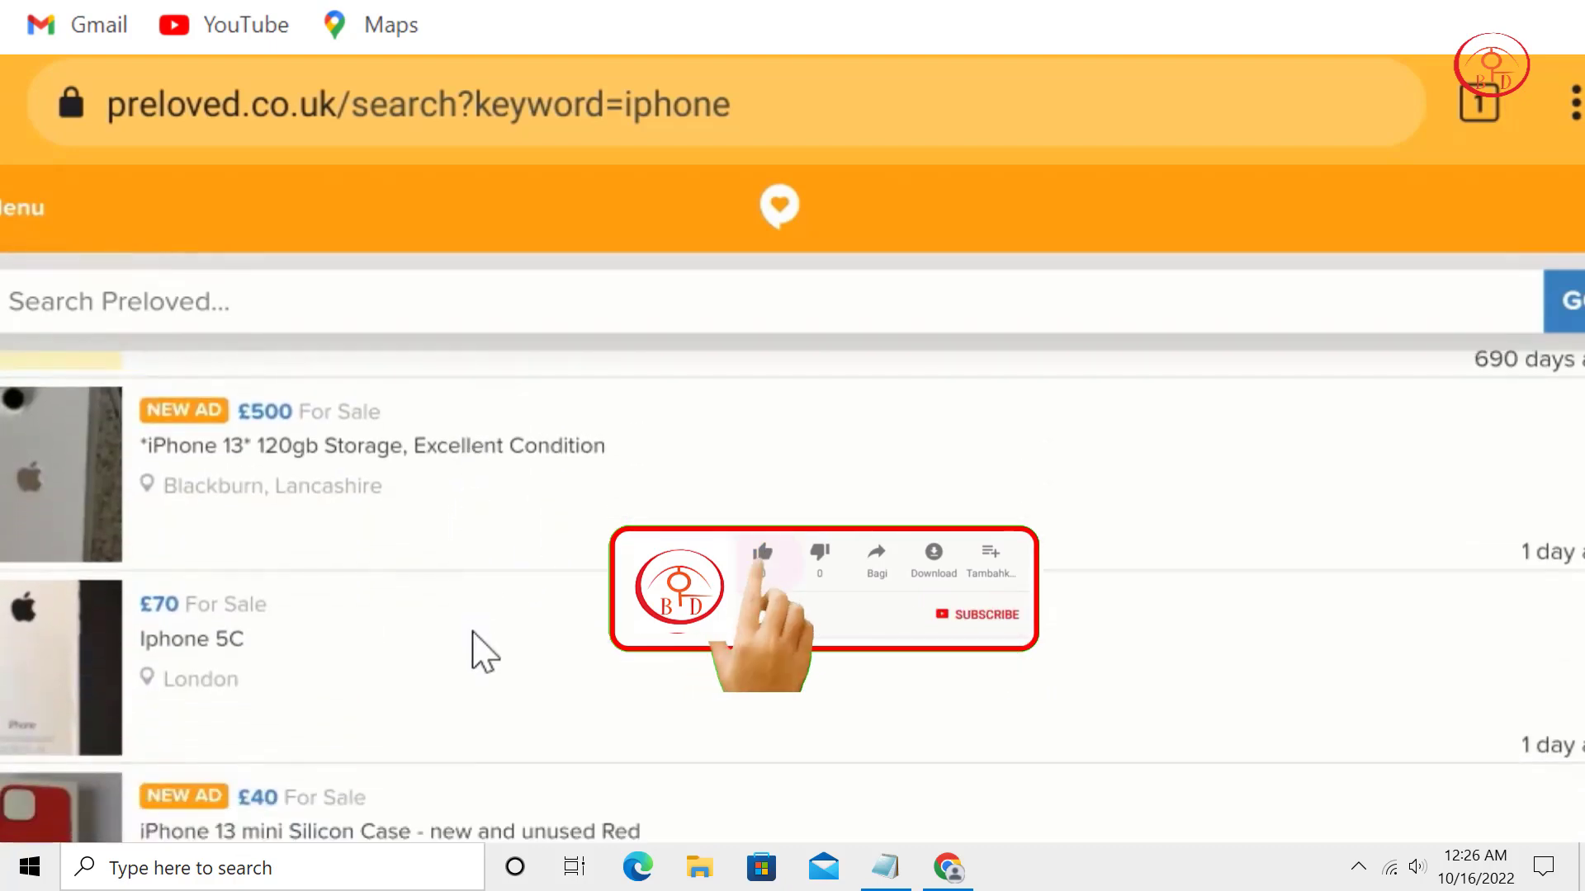
scroll(499, 670, down, 2)
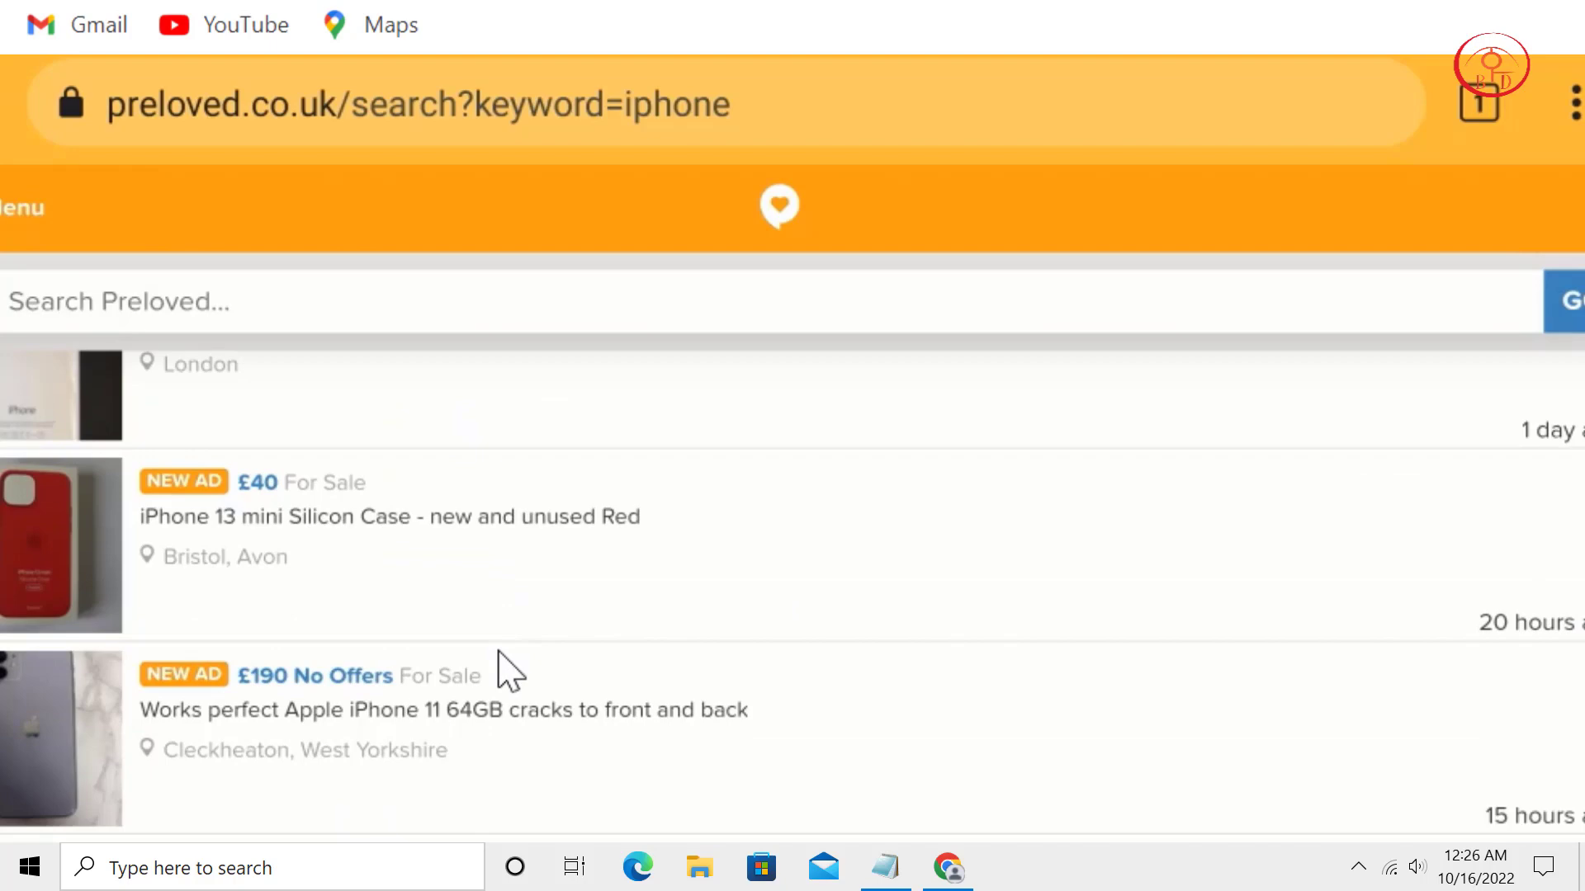
scroll(497, 652, down, 5)
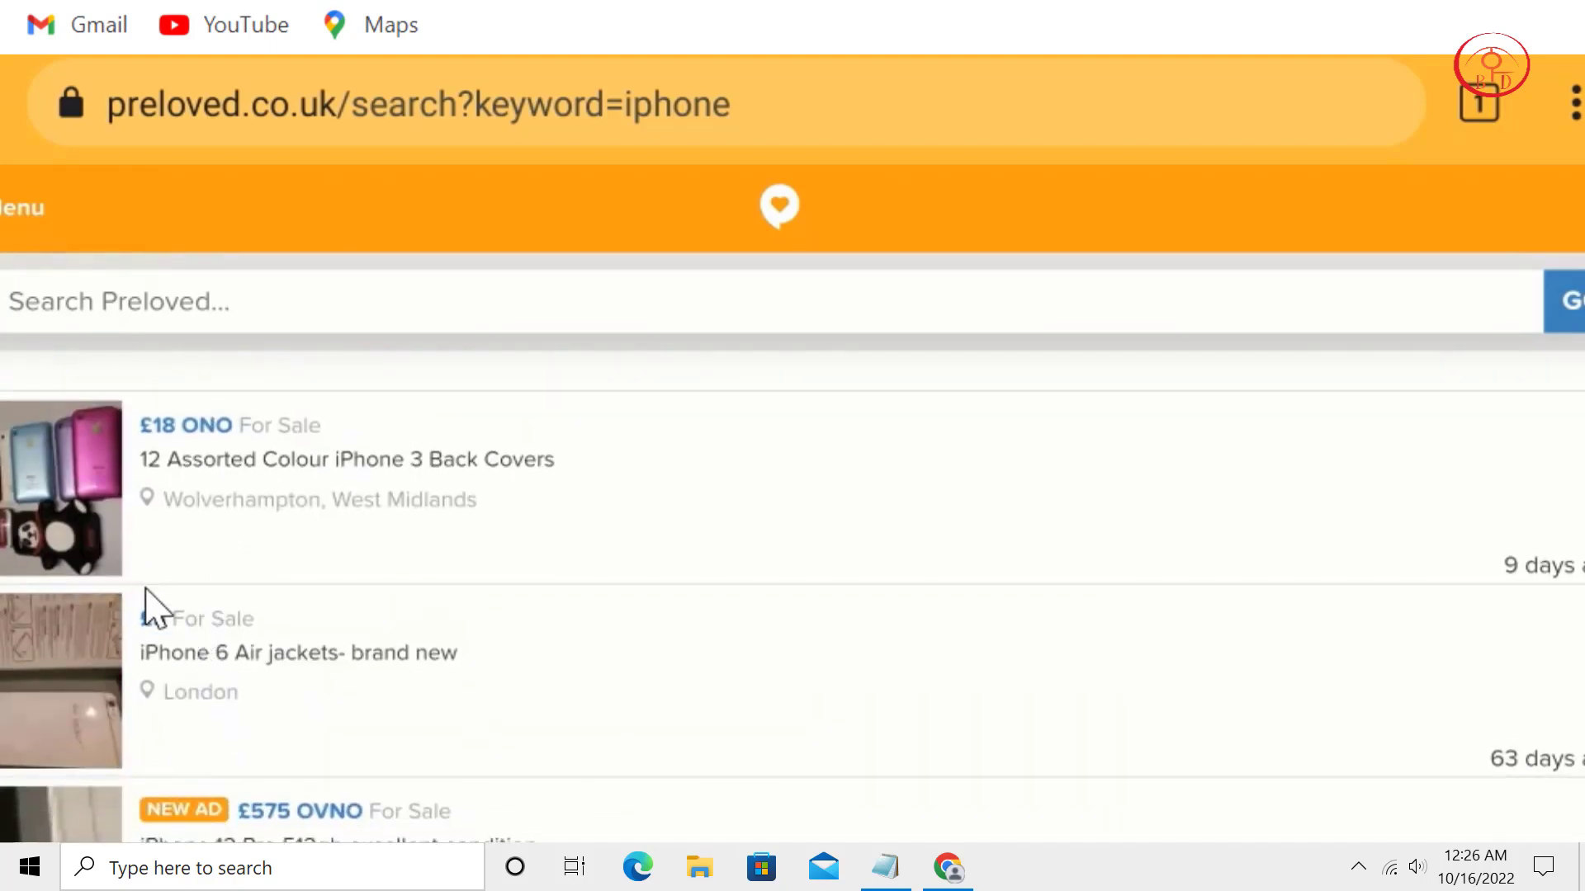
scroll(594, 641, up, 3)
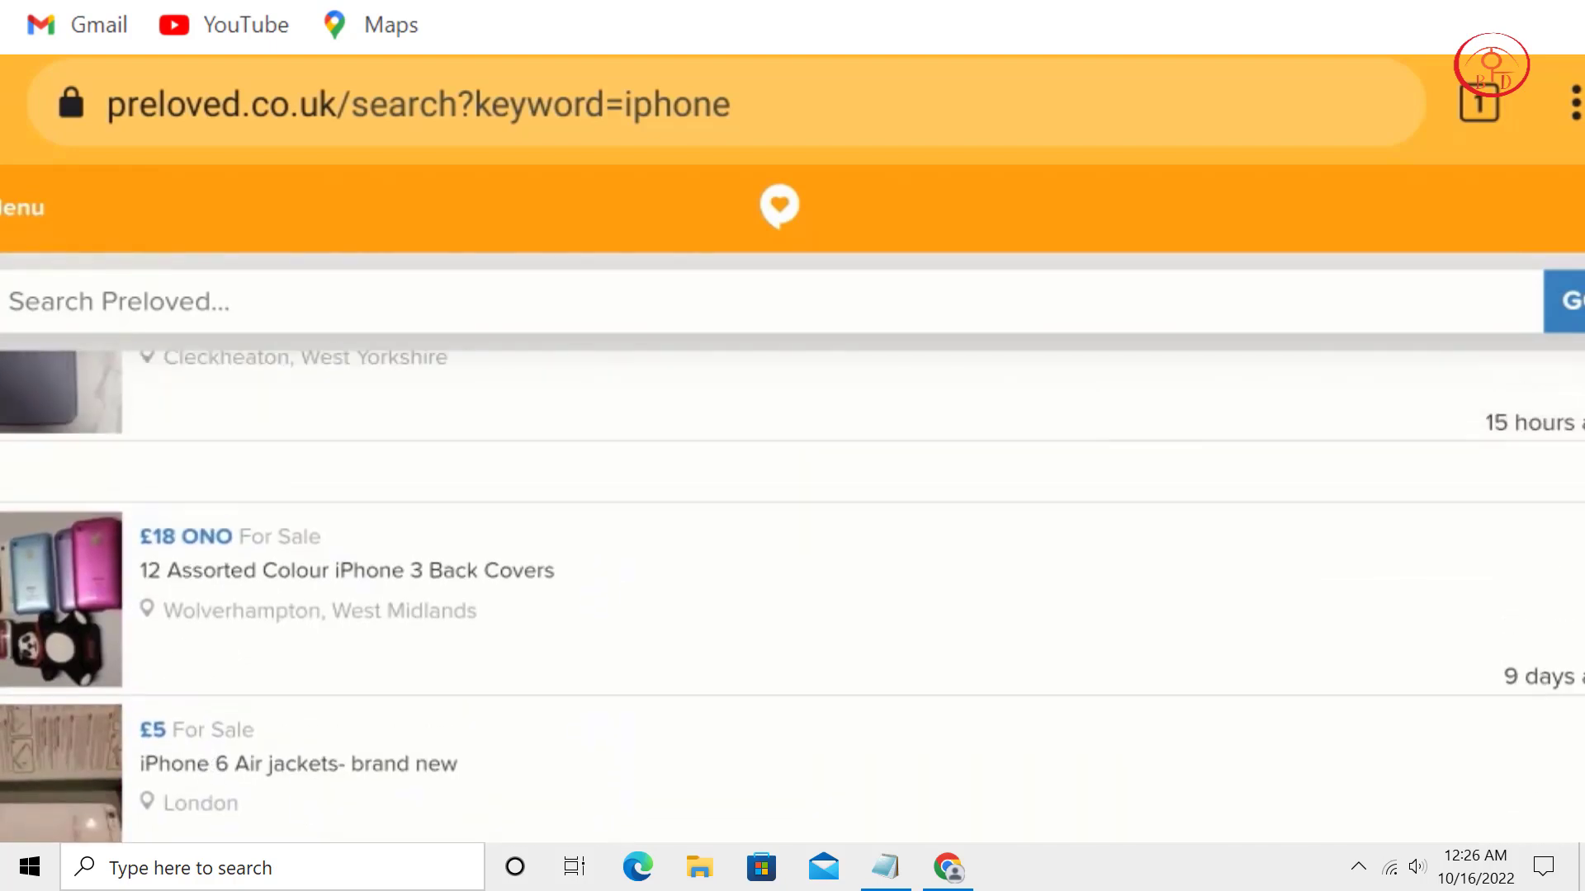
scroll(491, 478, up, 1)
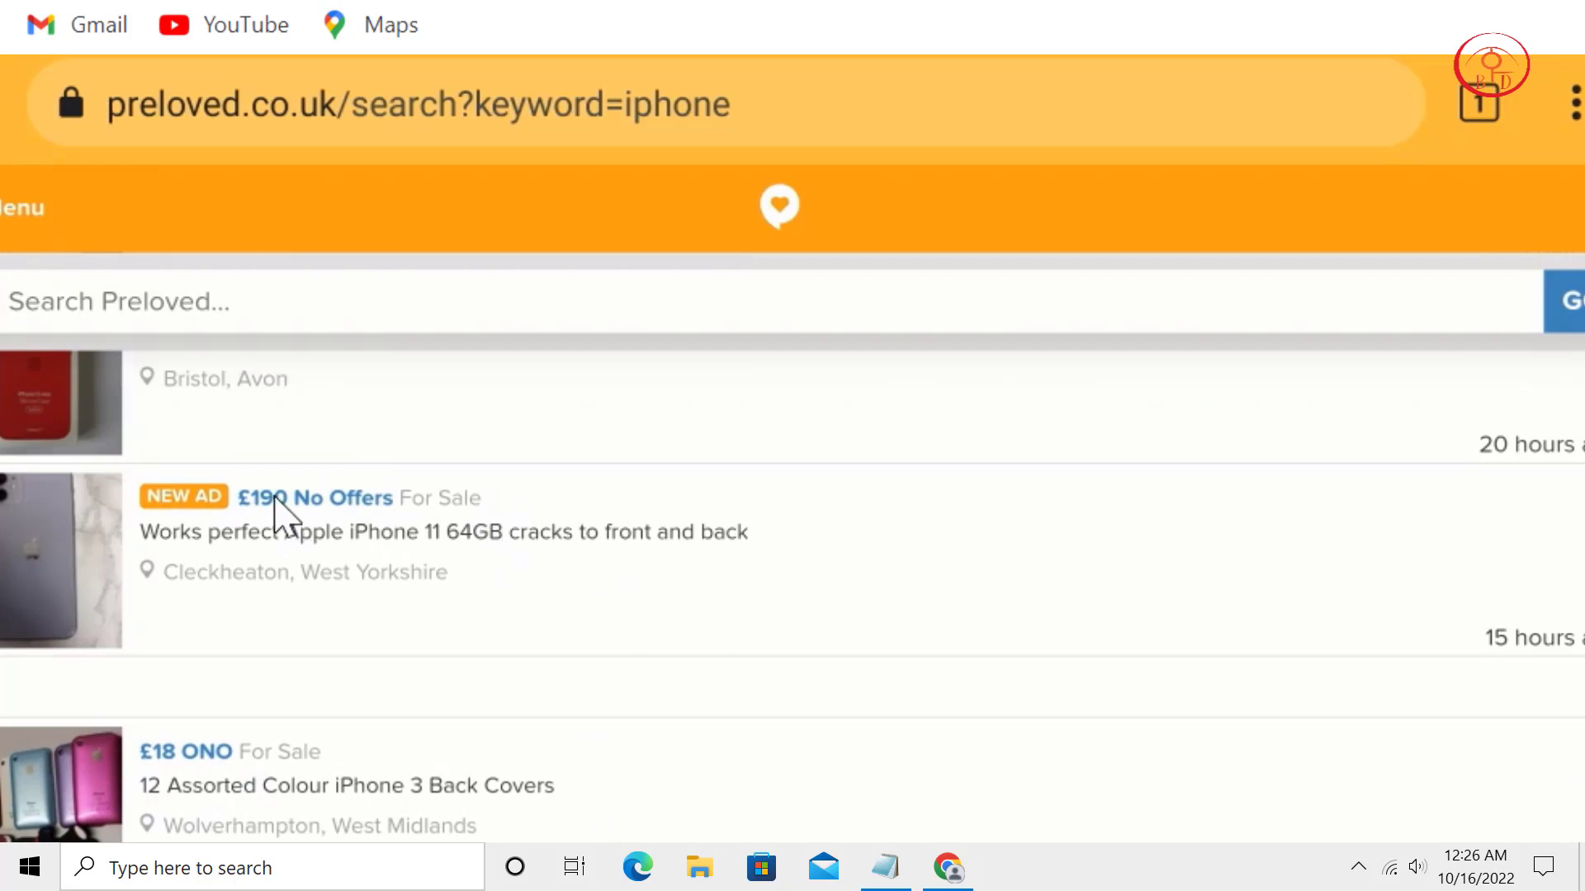
click(275, 496)
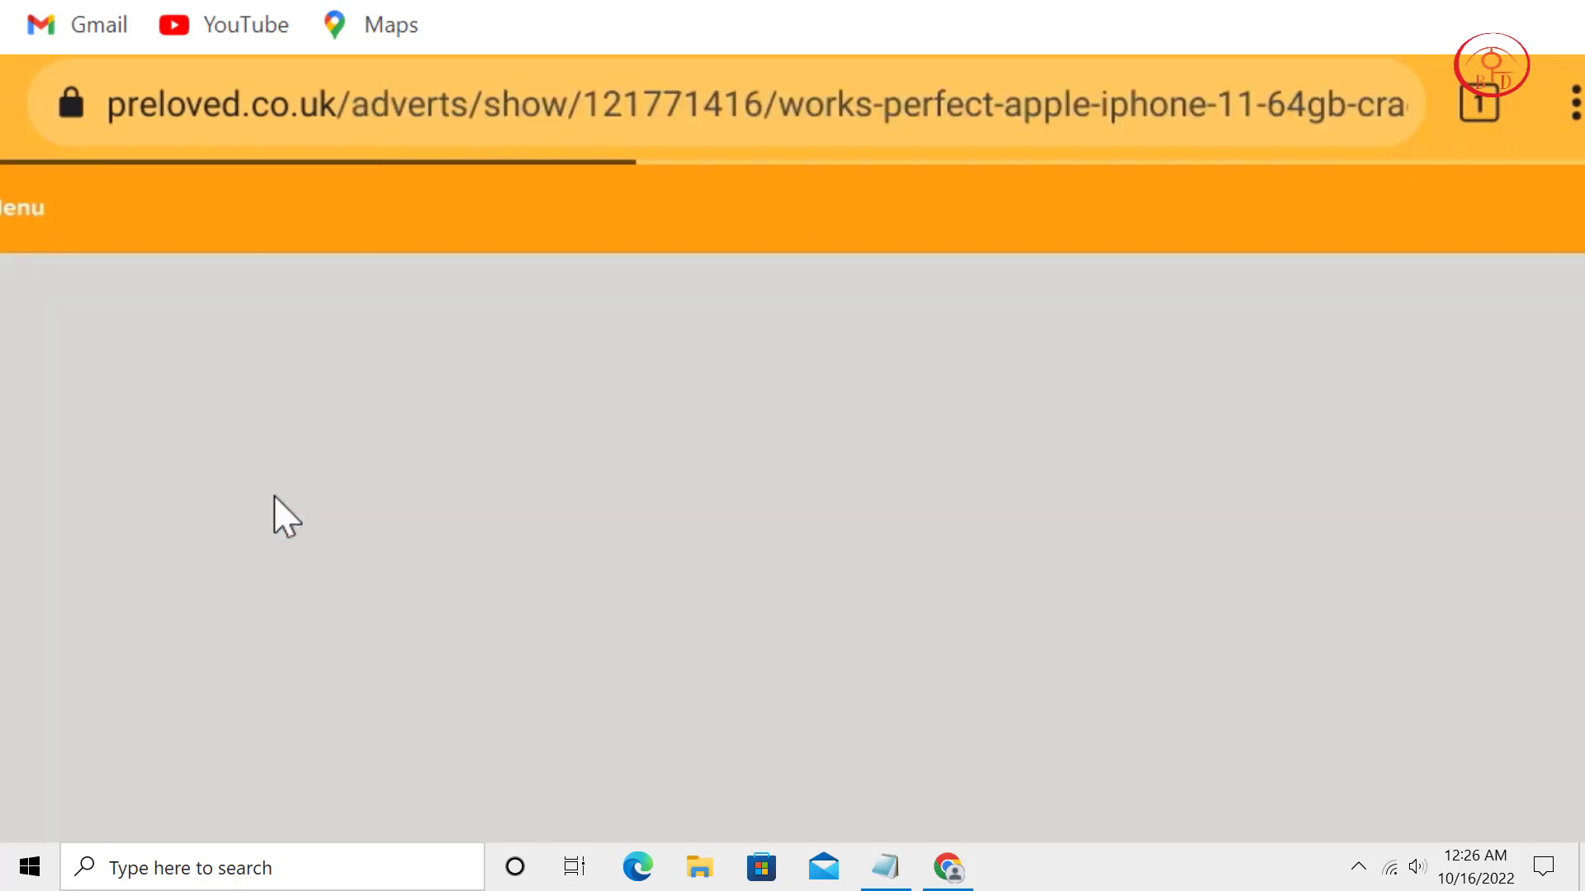
scroll(909, 765, down, 8)
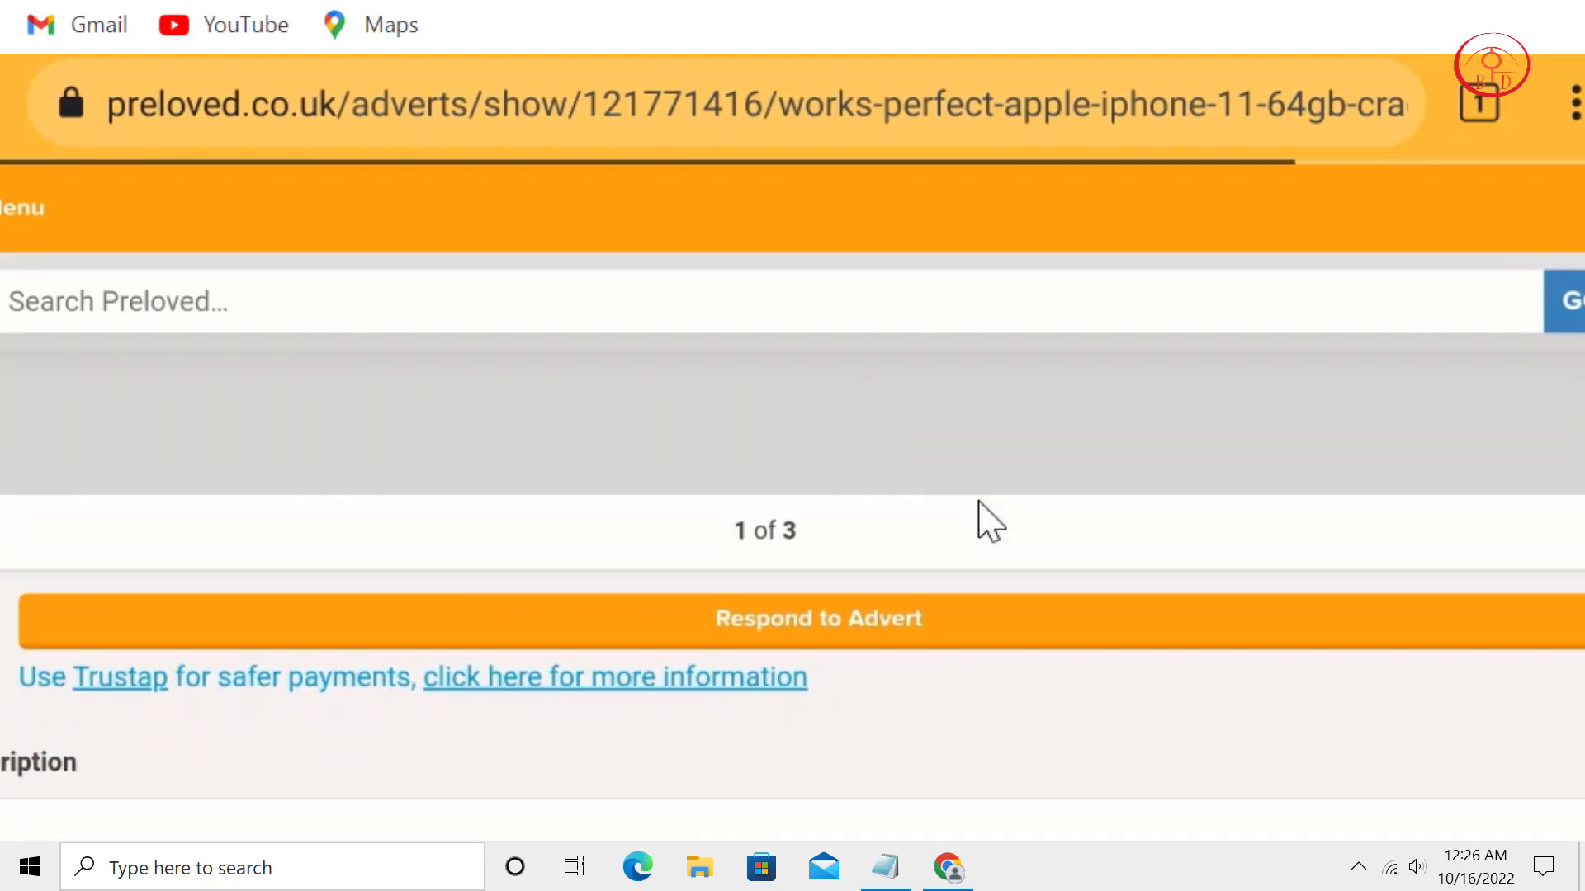
scroll(945, 450, down, 10)
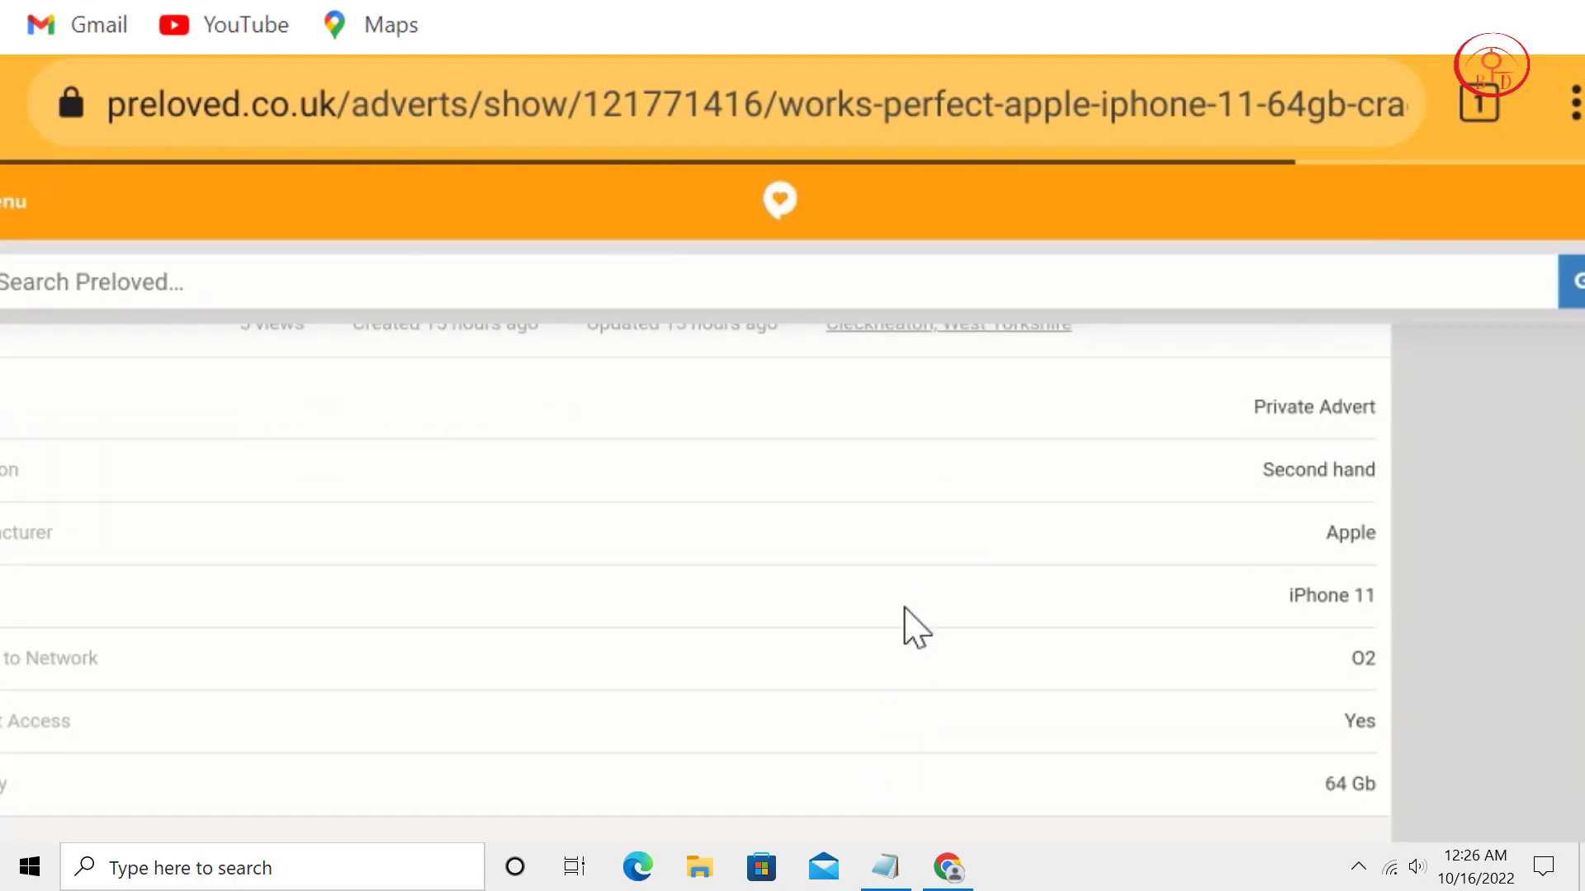
scroll(826, 578, down, 3)
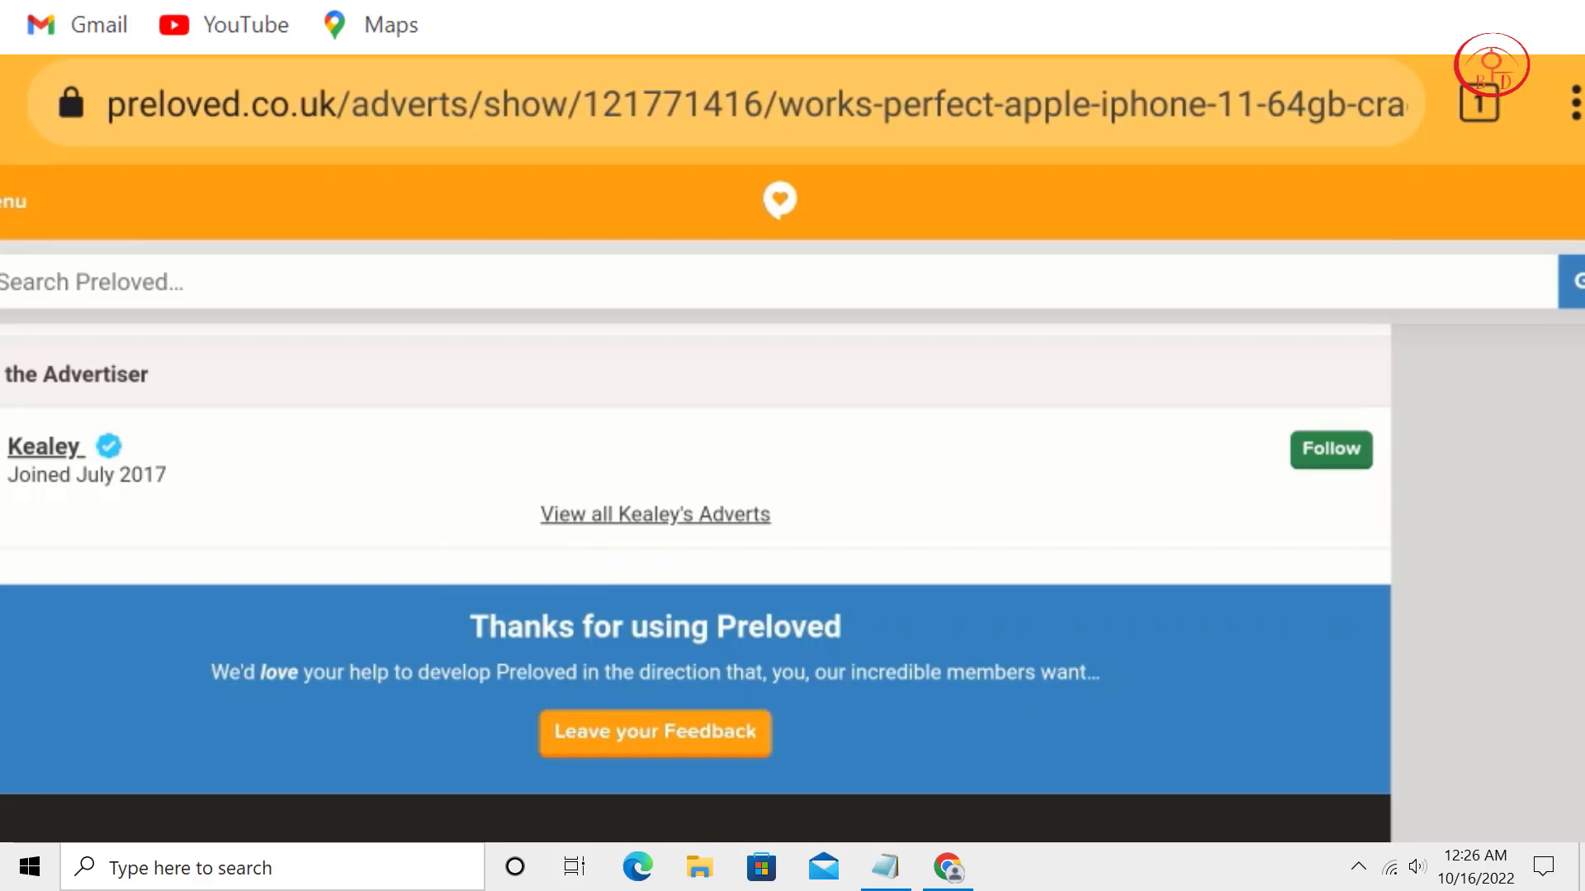
key(alt+Left)
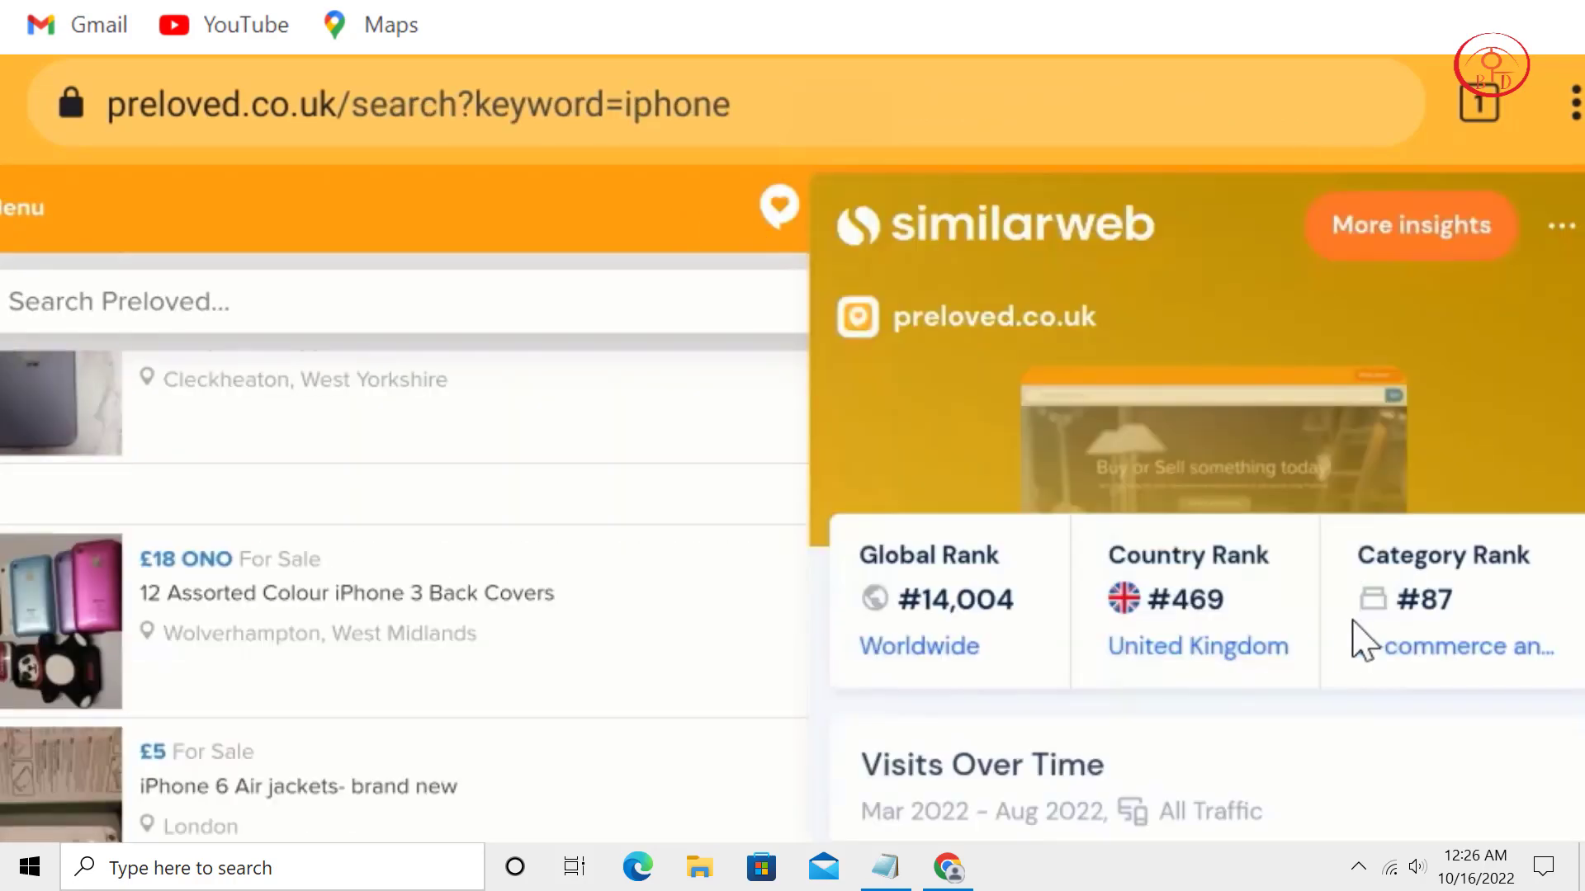
Scroll through Similarweb's preloved.co.uk traffic overview, then close it to reveal the iphone results.
scroll(1343, 527, down, 2)
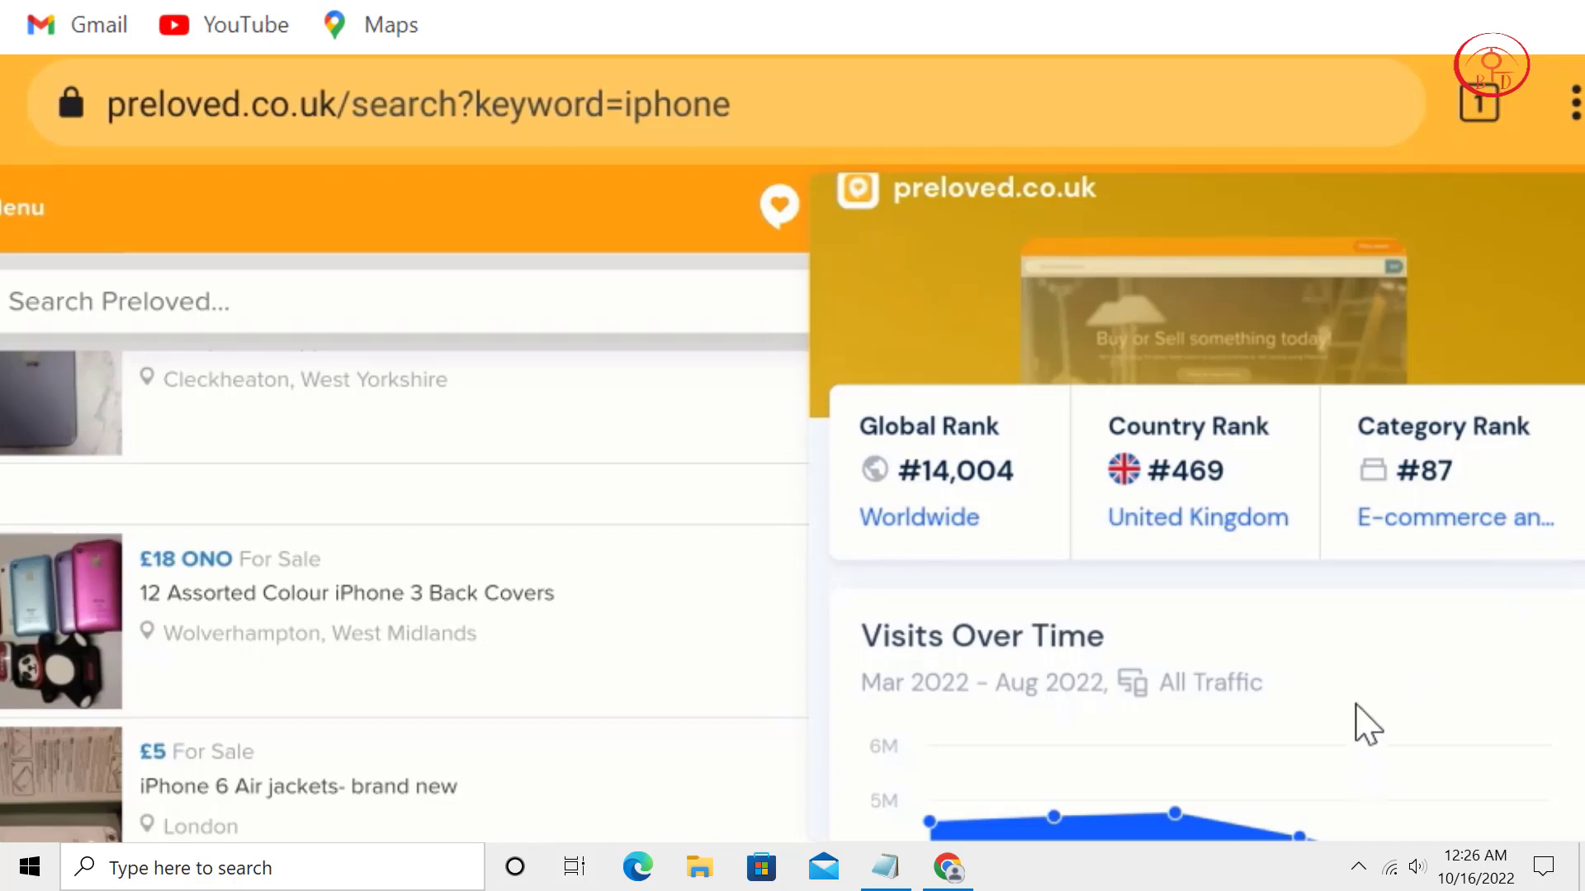
scroll(1384, 330, down, 5)
scroll(1478, 495, down, 1)
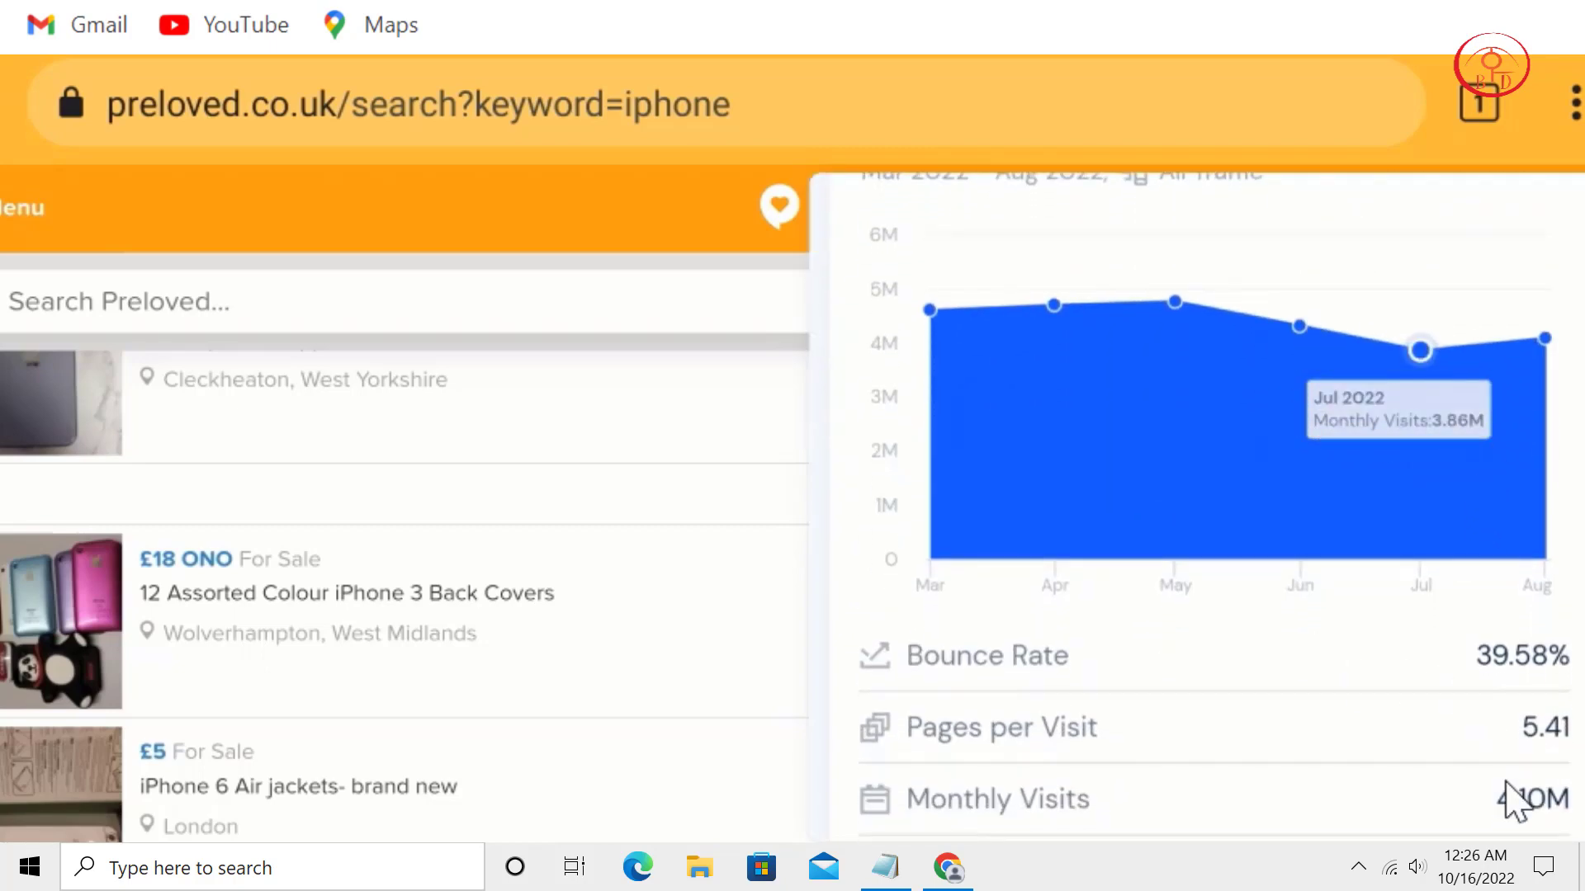
scroll(1527, 710, down, 2)
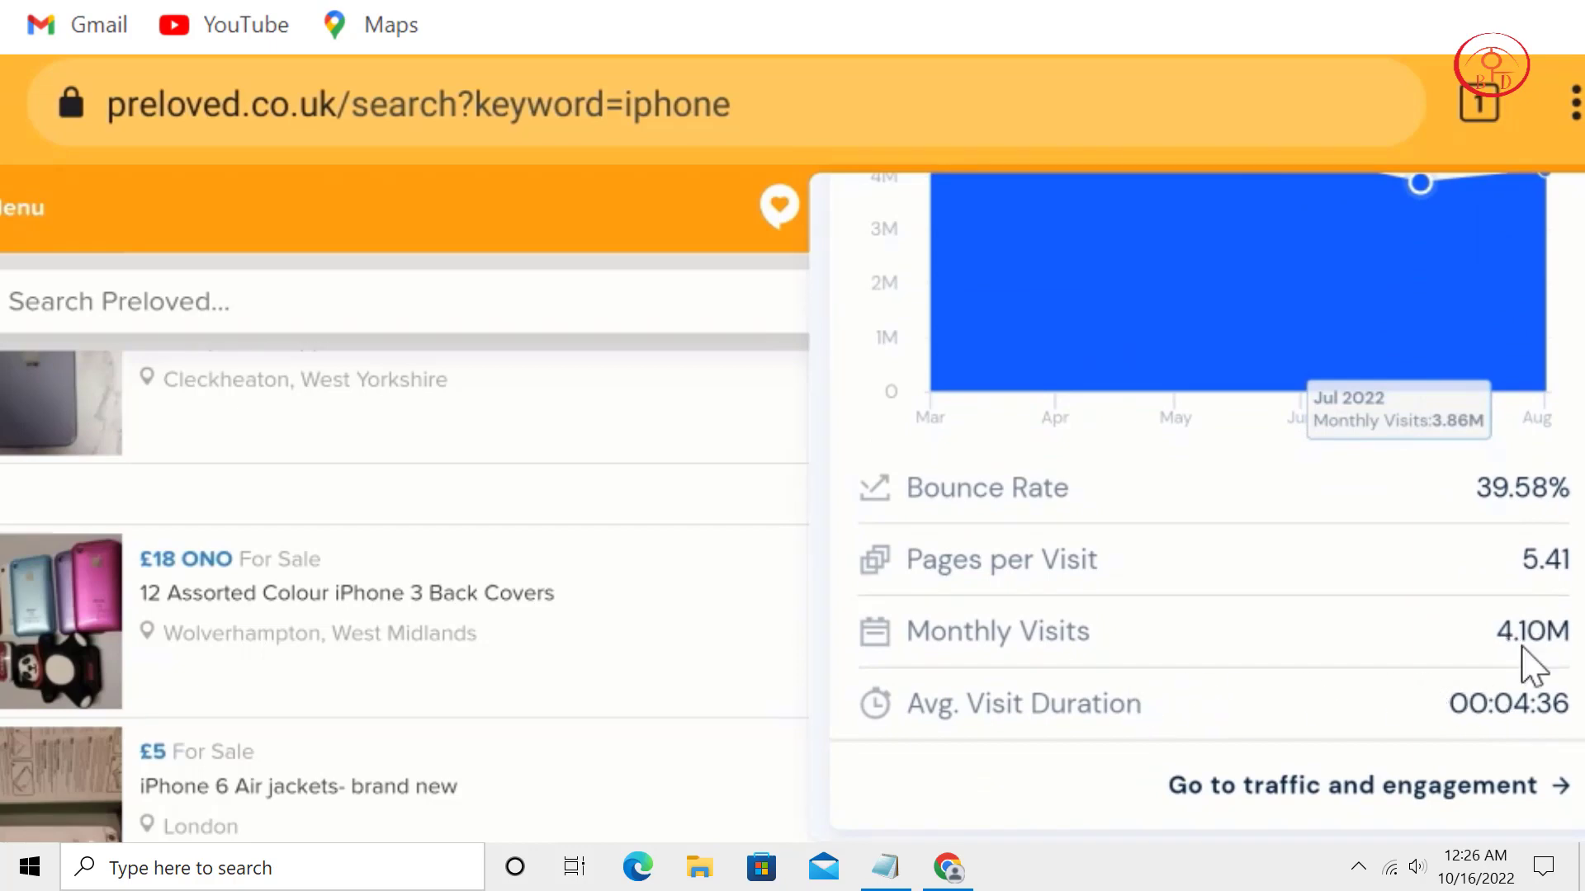
scroll(1531, 665, down, 3)
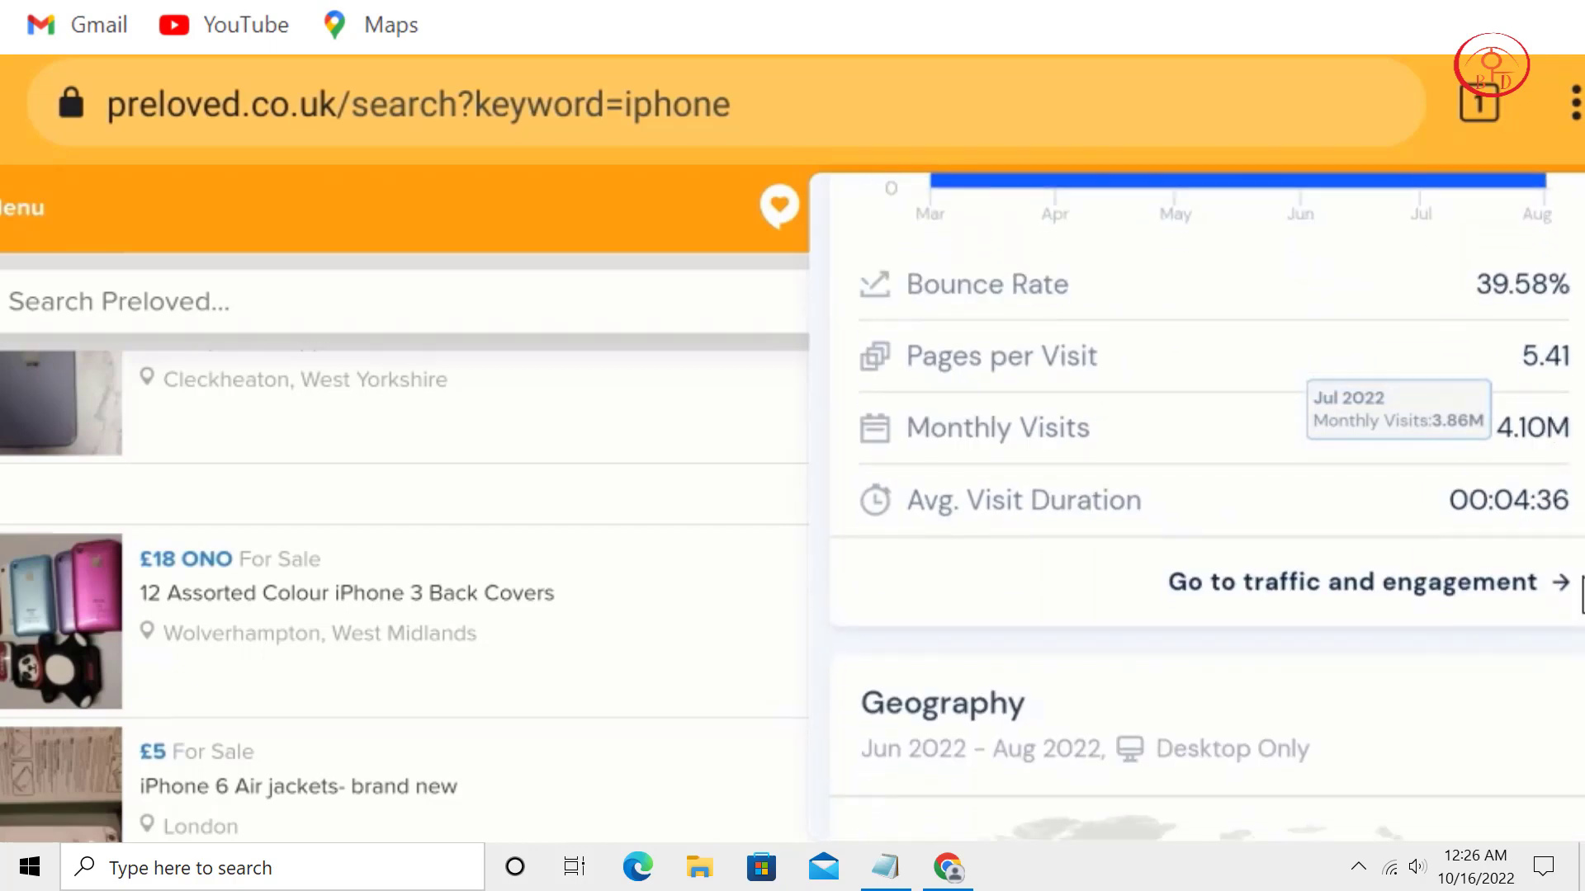
scroll(1542, 442, down, 8)
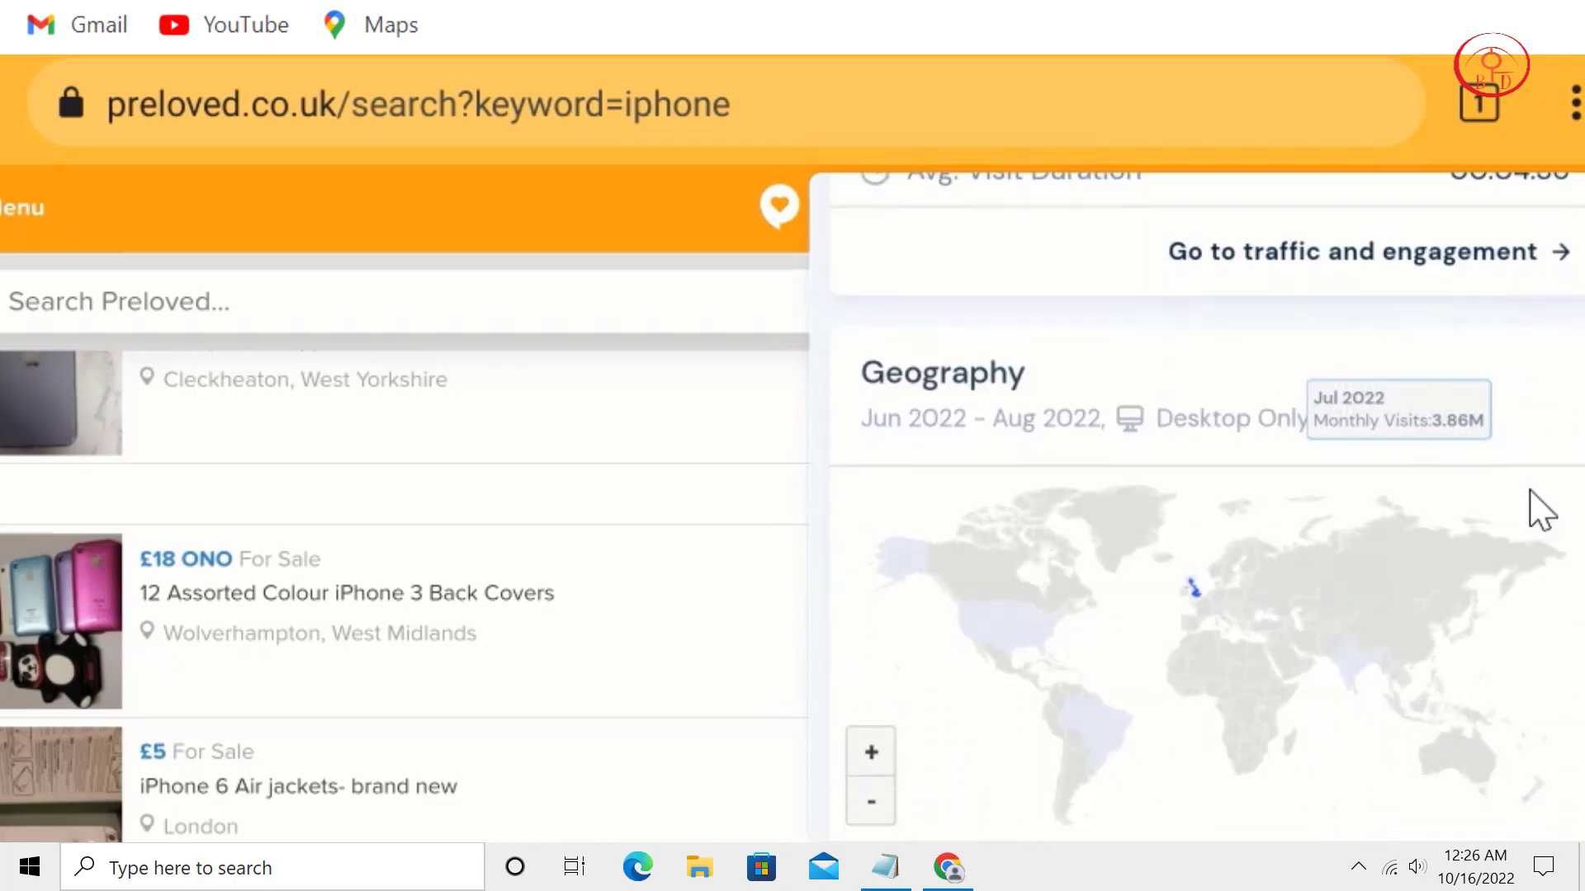
scroll(1221, 548, down, 2)
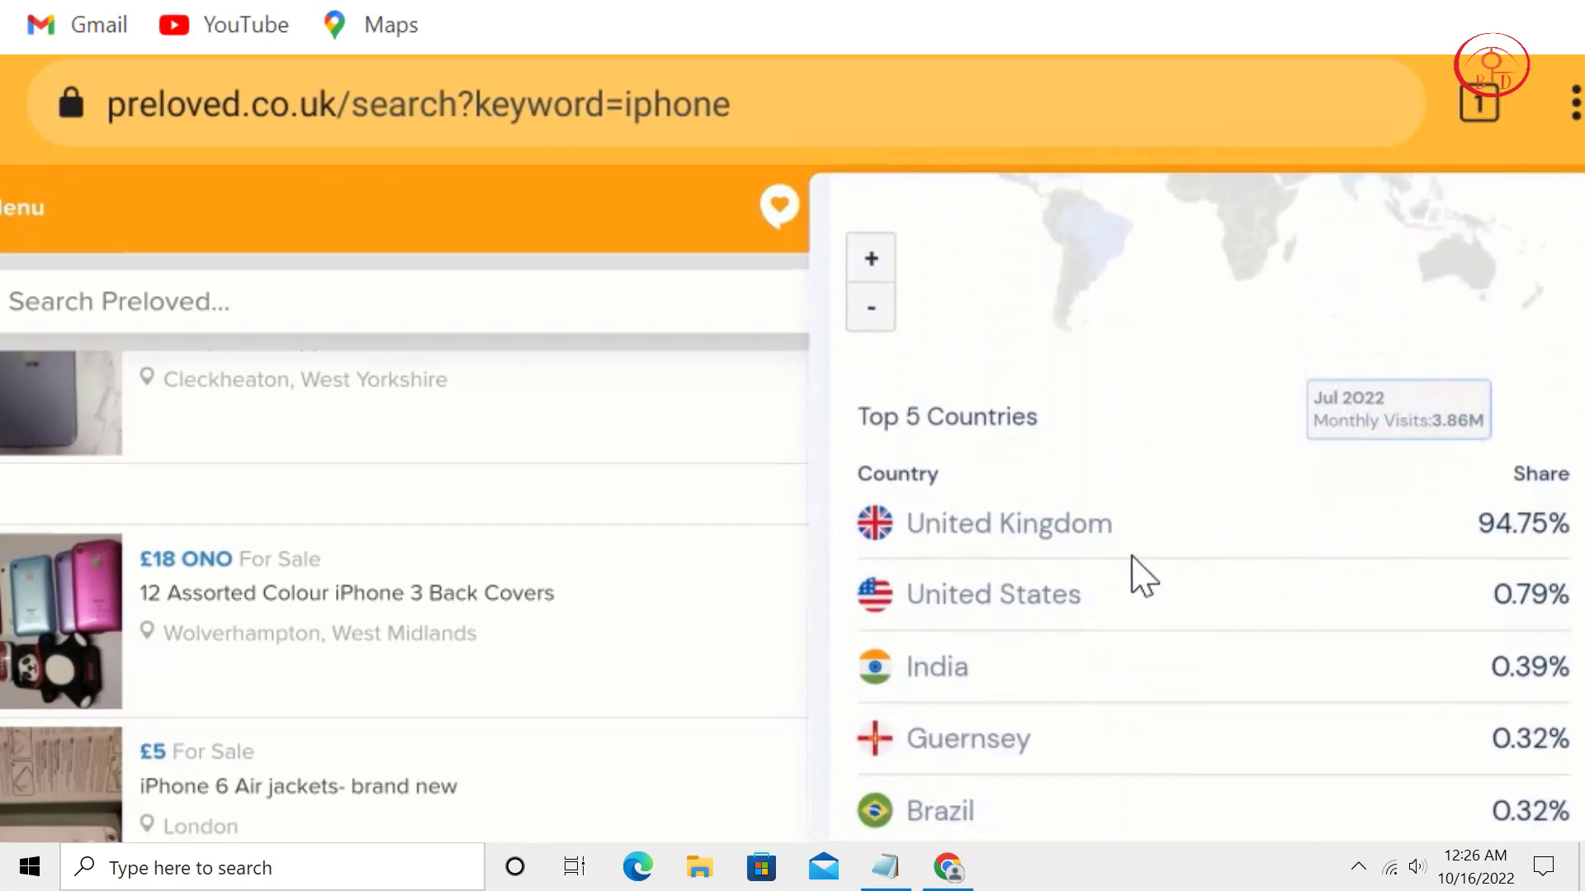
scroll(1259, 660, down, 7)
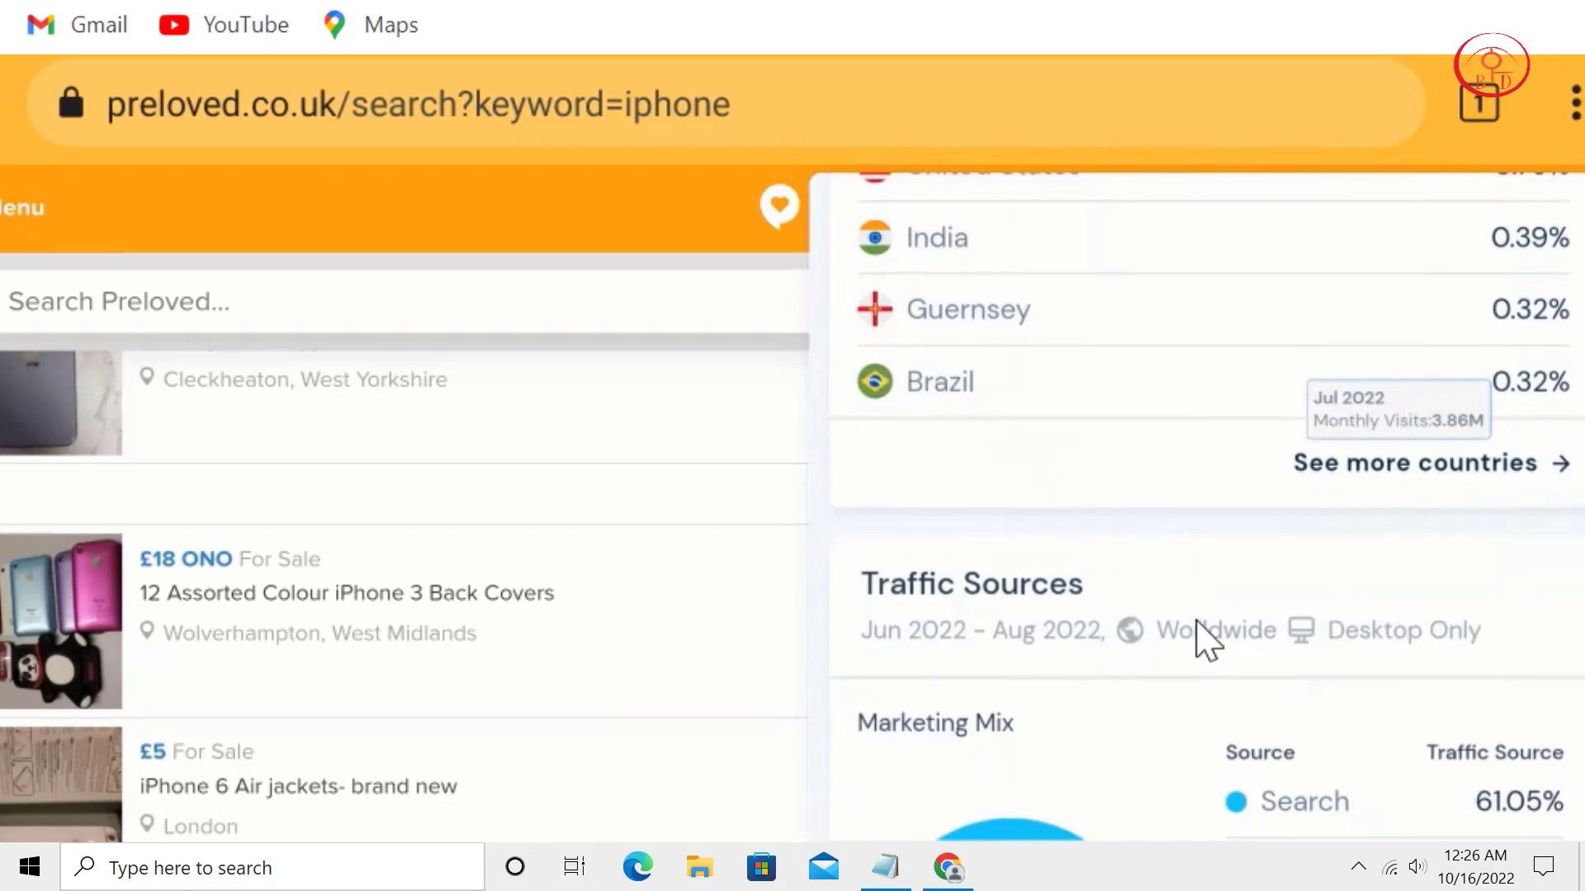
scroll(1370, 578, down, 3)
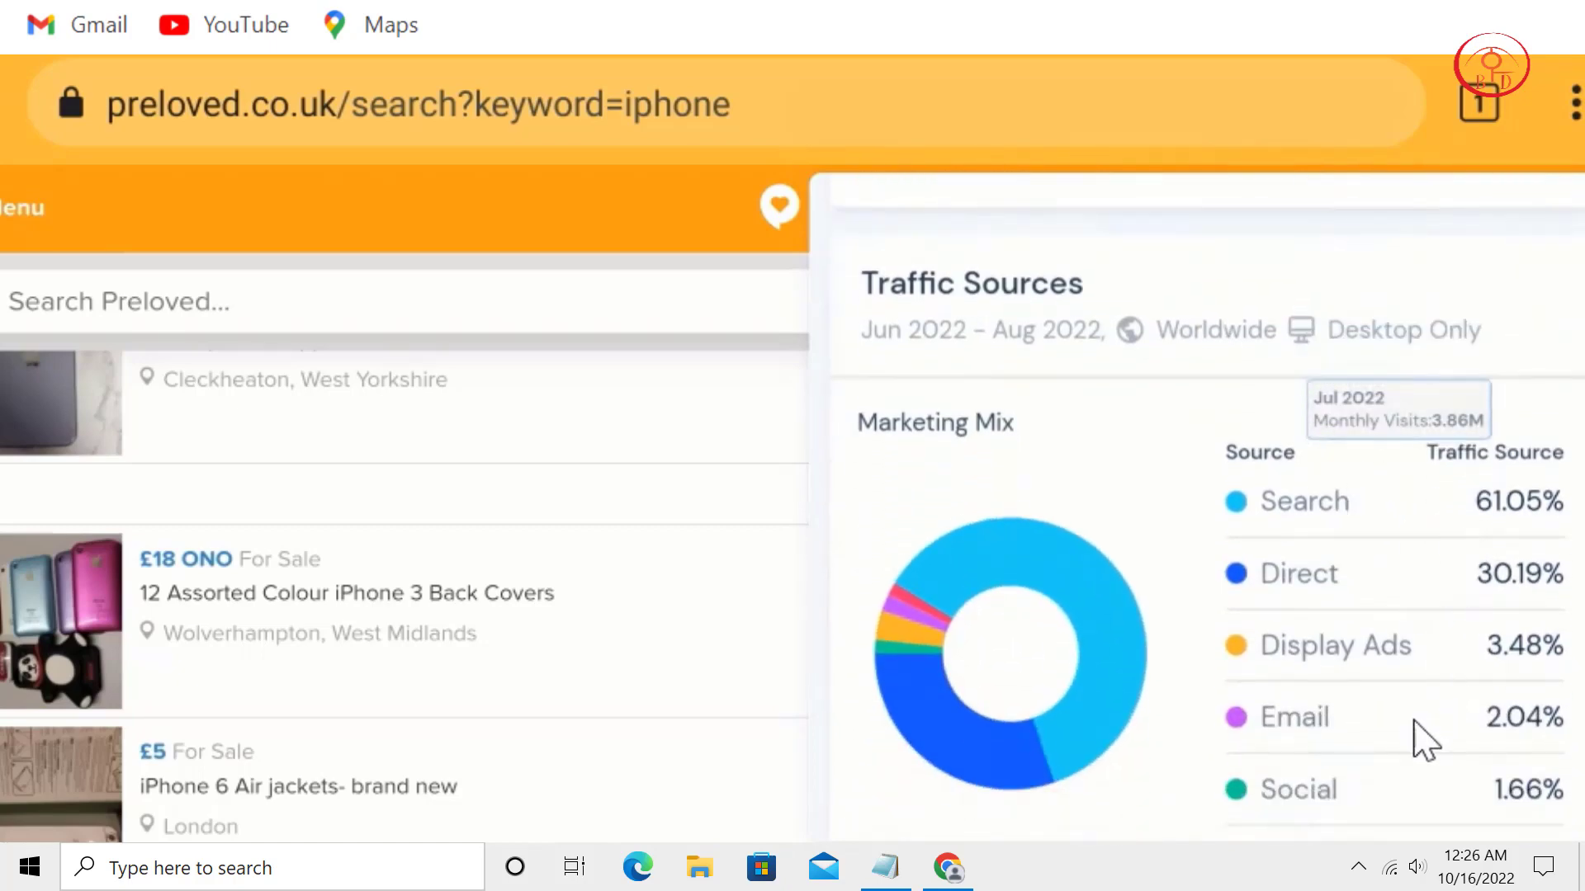
scroll(1404, 628, down, 4)
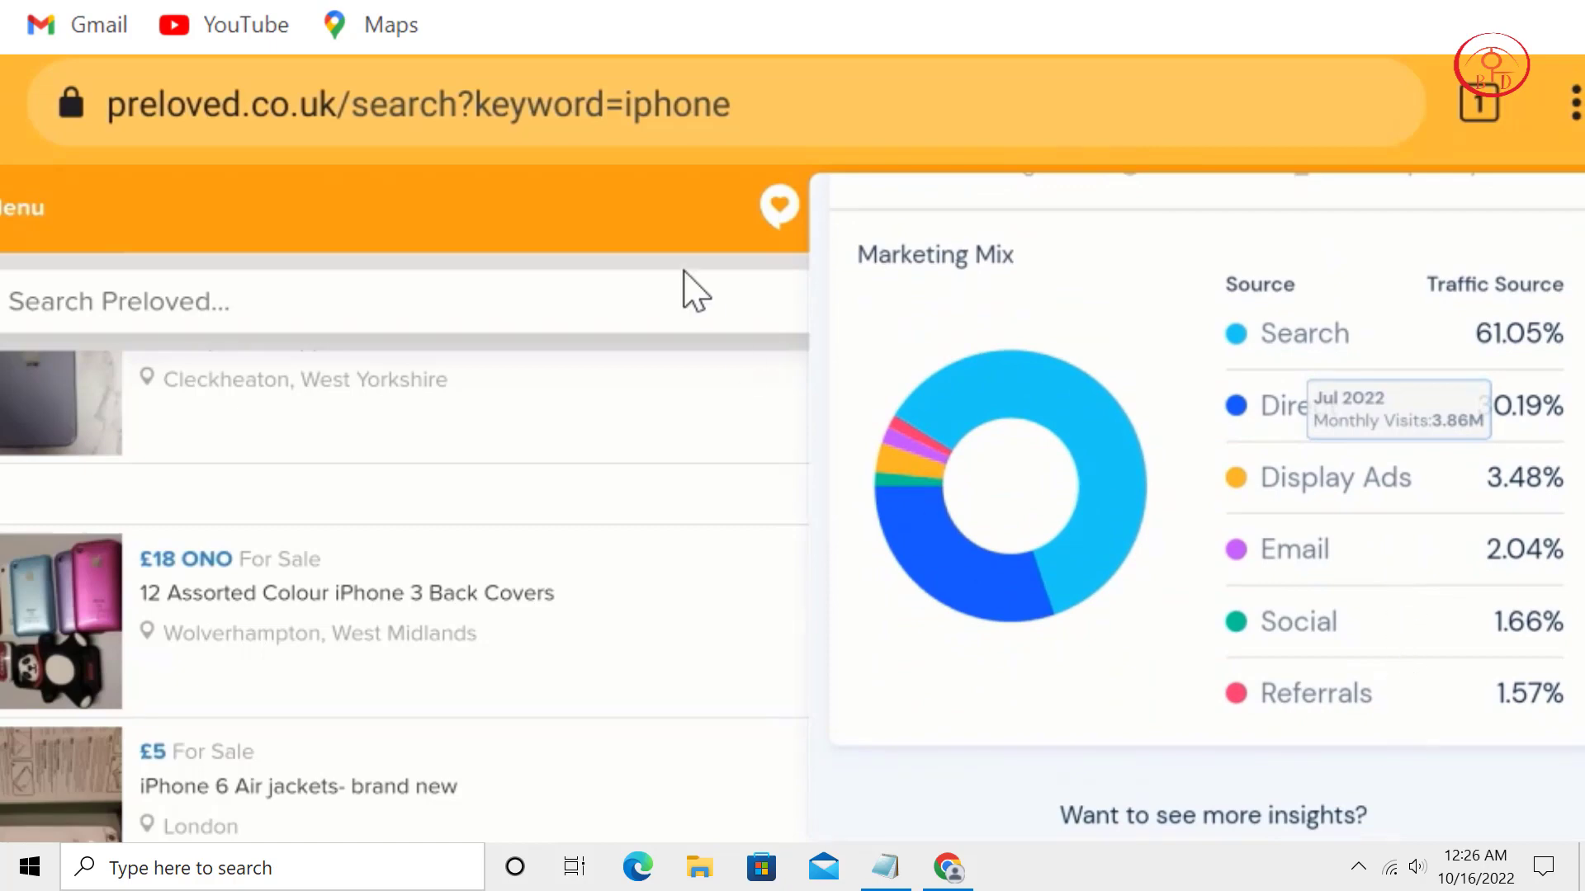
click(686, 207)
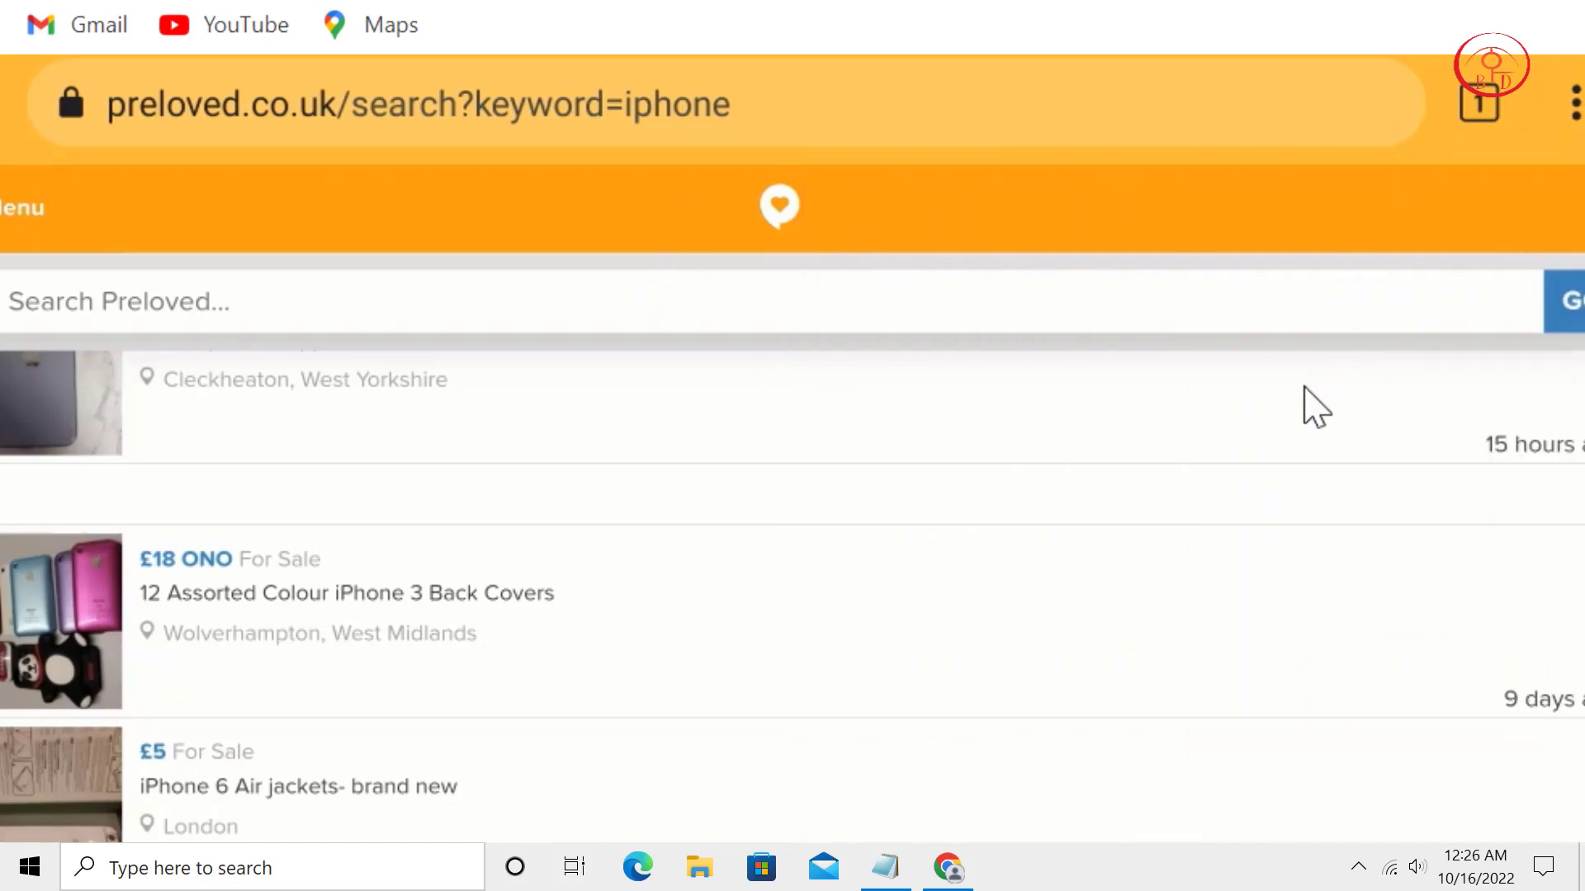
Return to the Preloved homepage and go to the JOIN registration page via the menu.
click(746, 206)
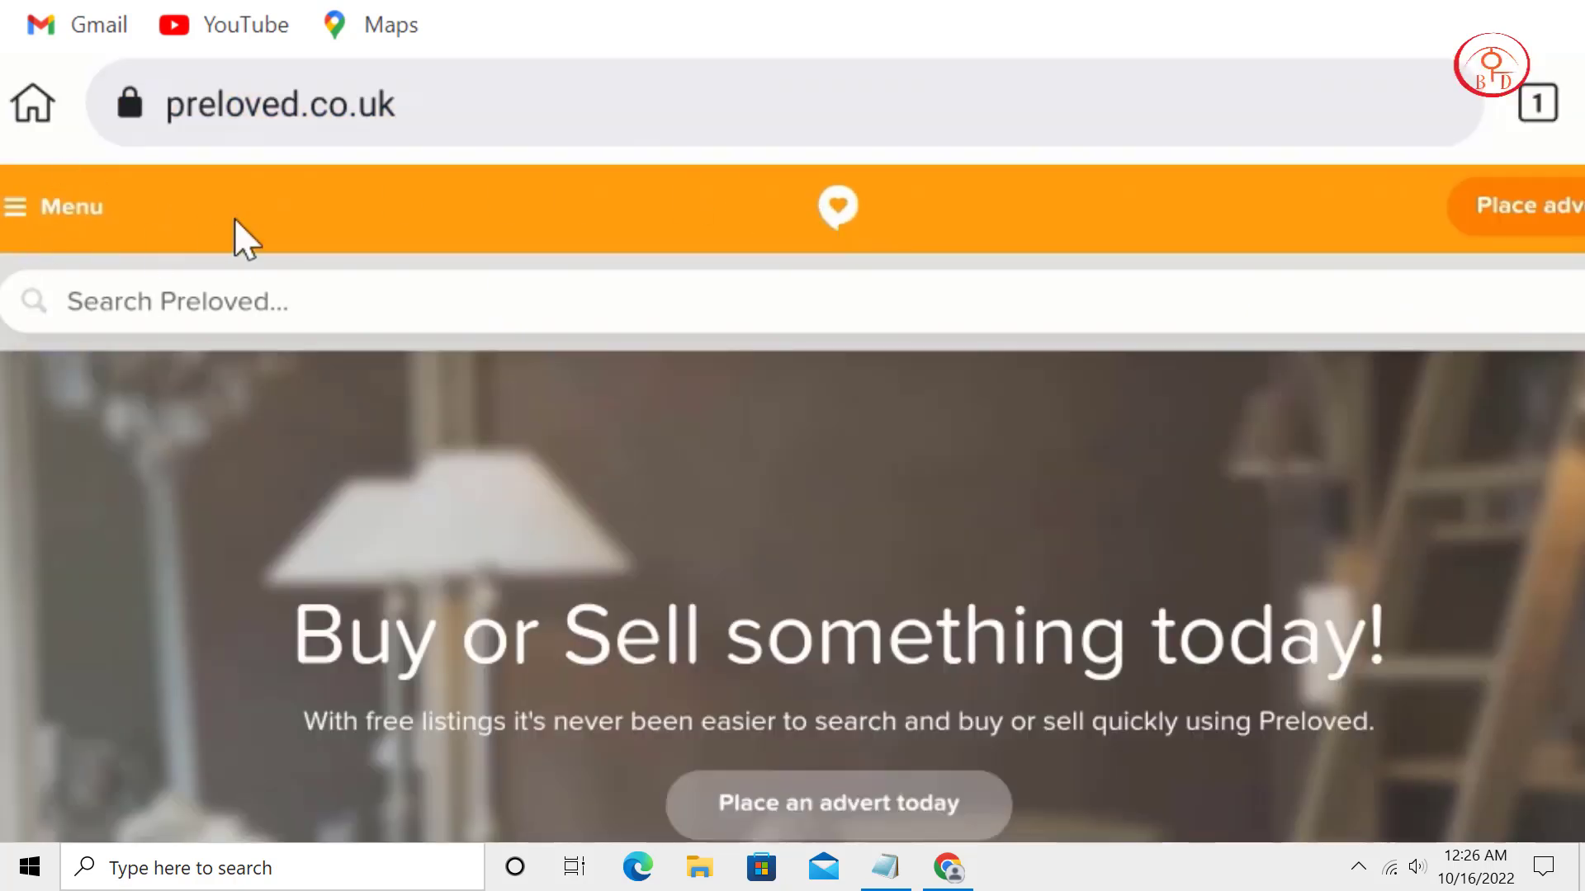
click(33, 206)
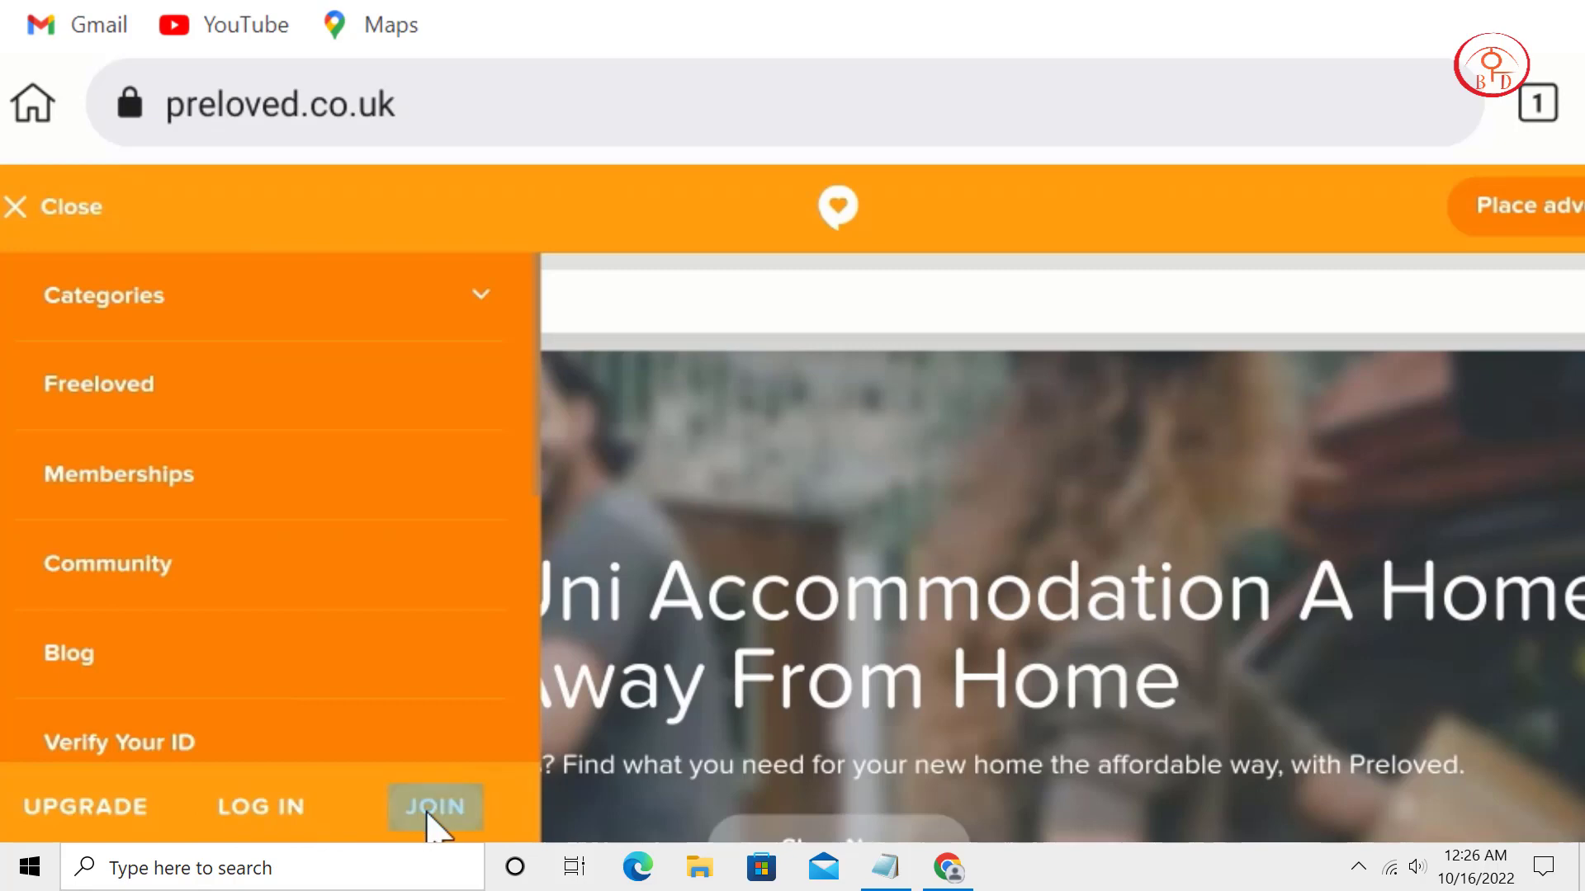
click(428, 815)
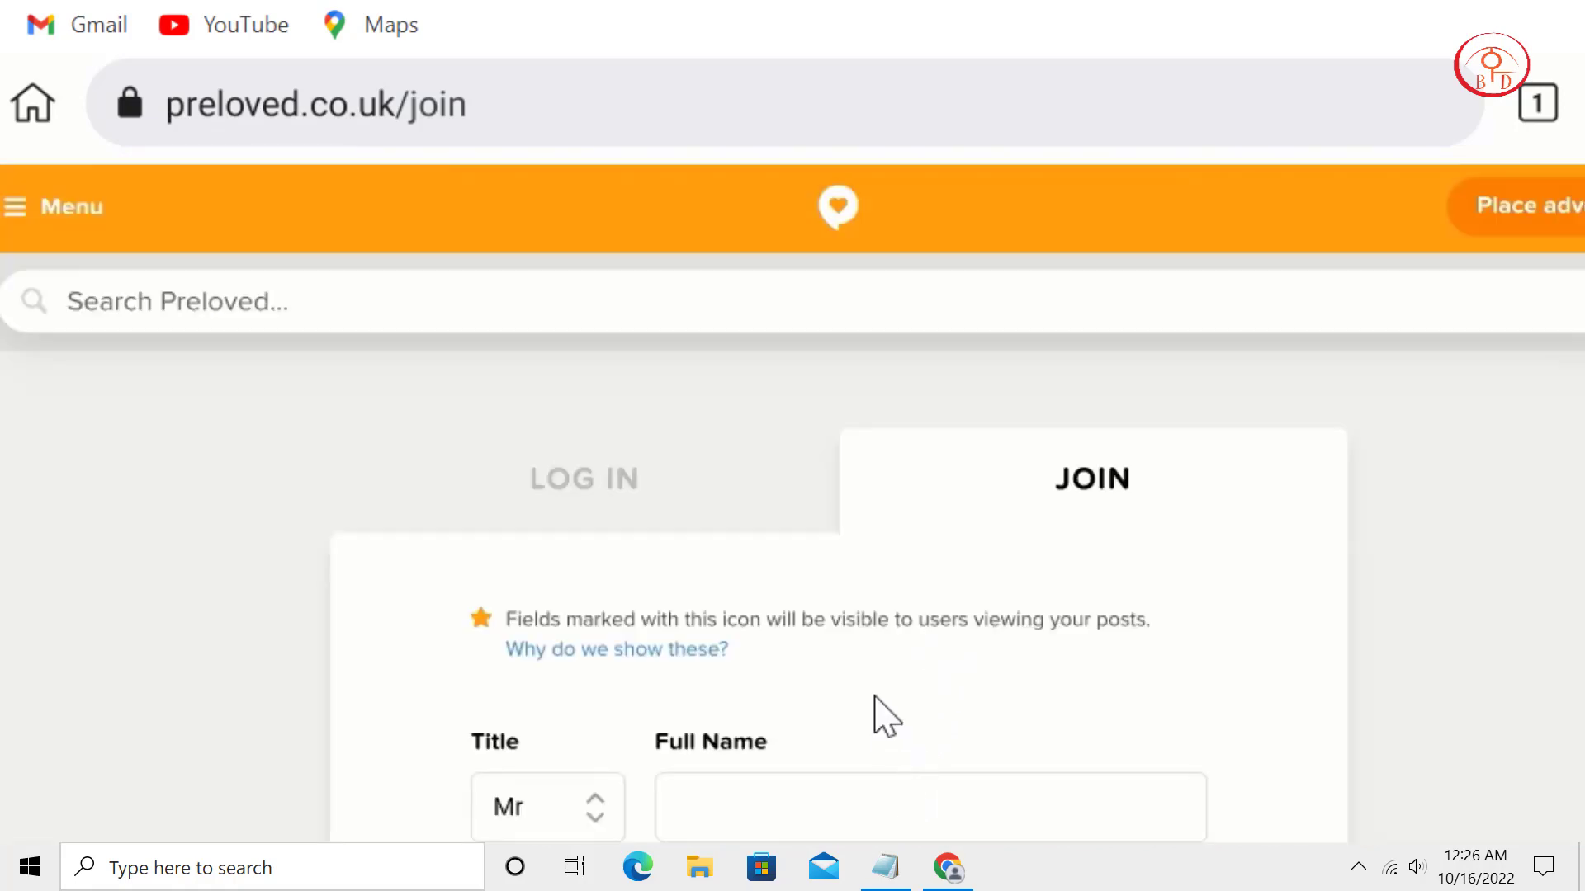
Enter a full name and a screen name on the Join form.
scroll(876, 698, down, 2)
click(875, 660)
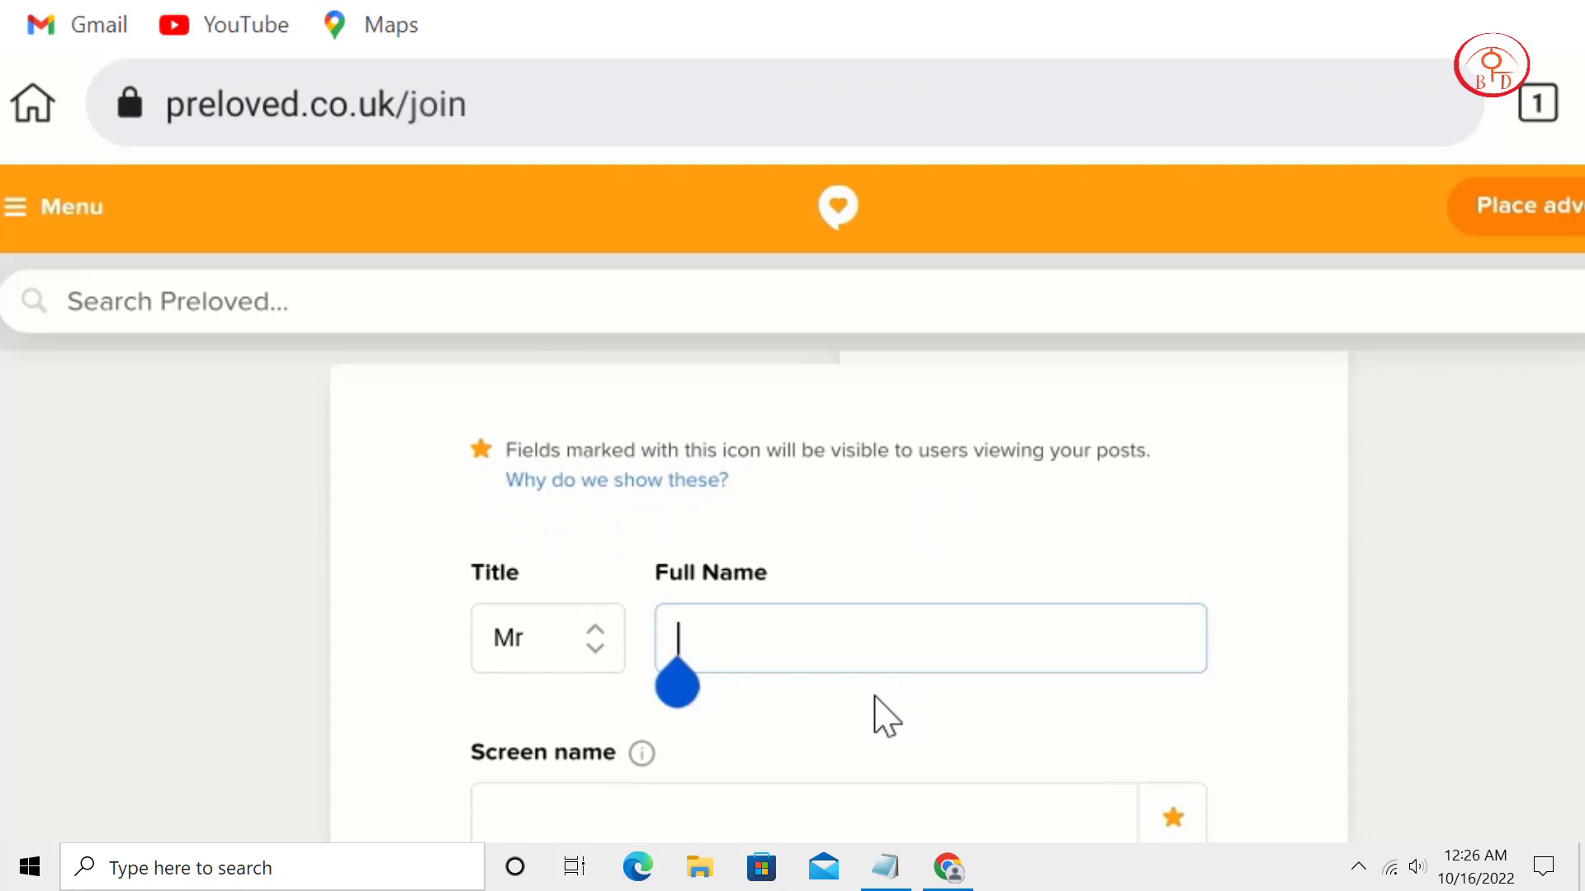
text(li)
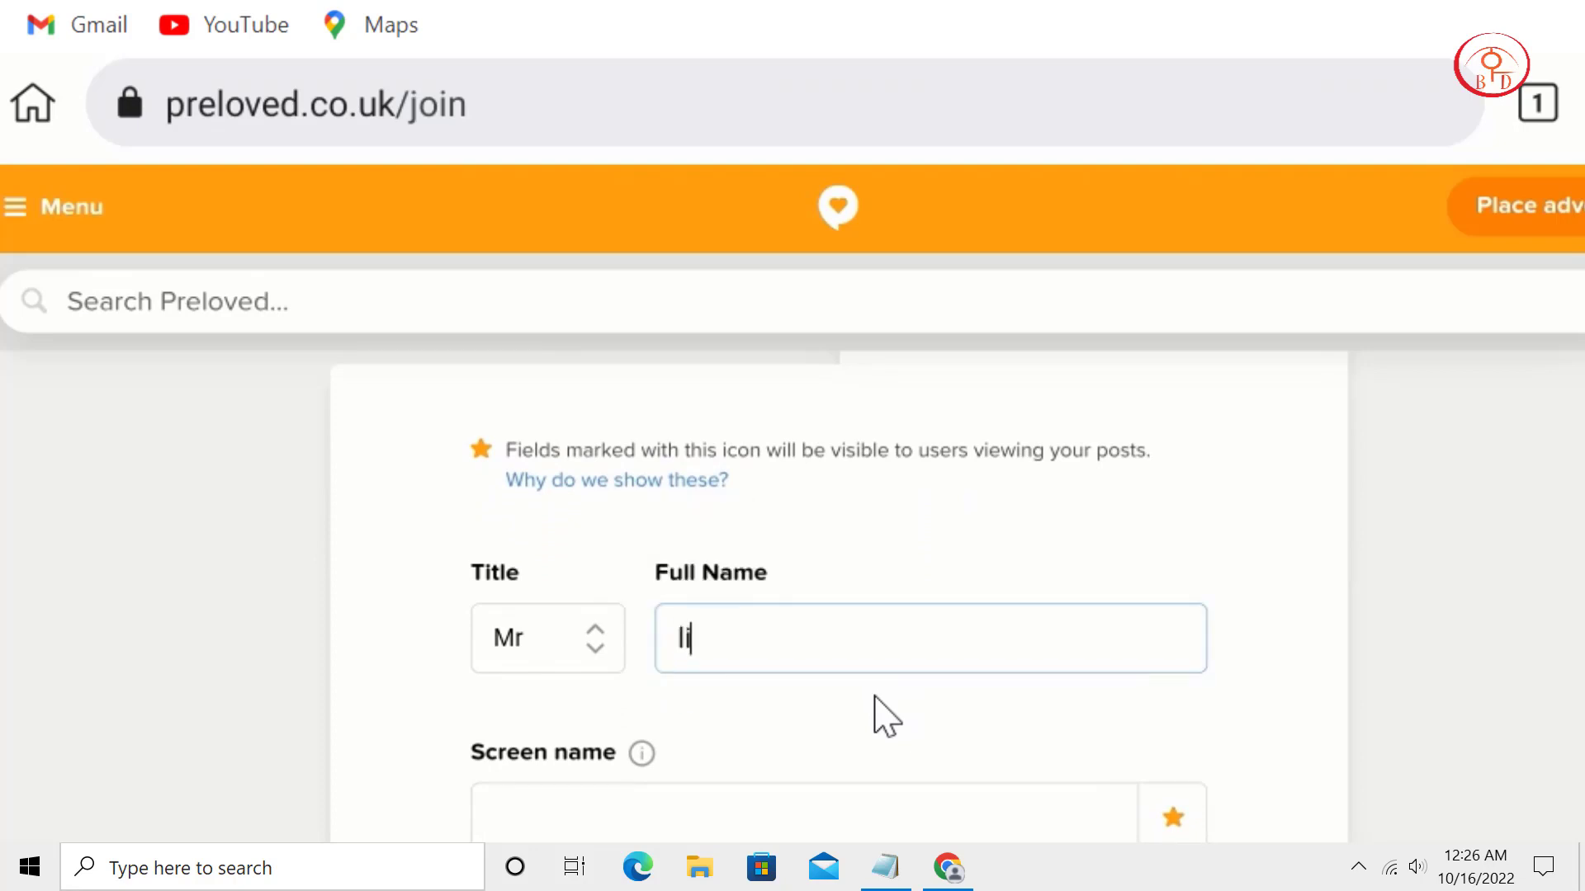
text(xazrox rox)
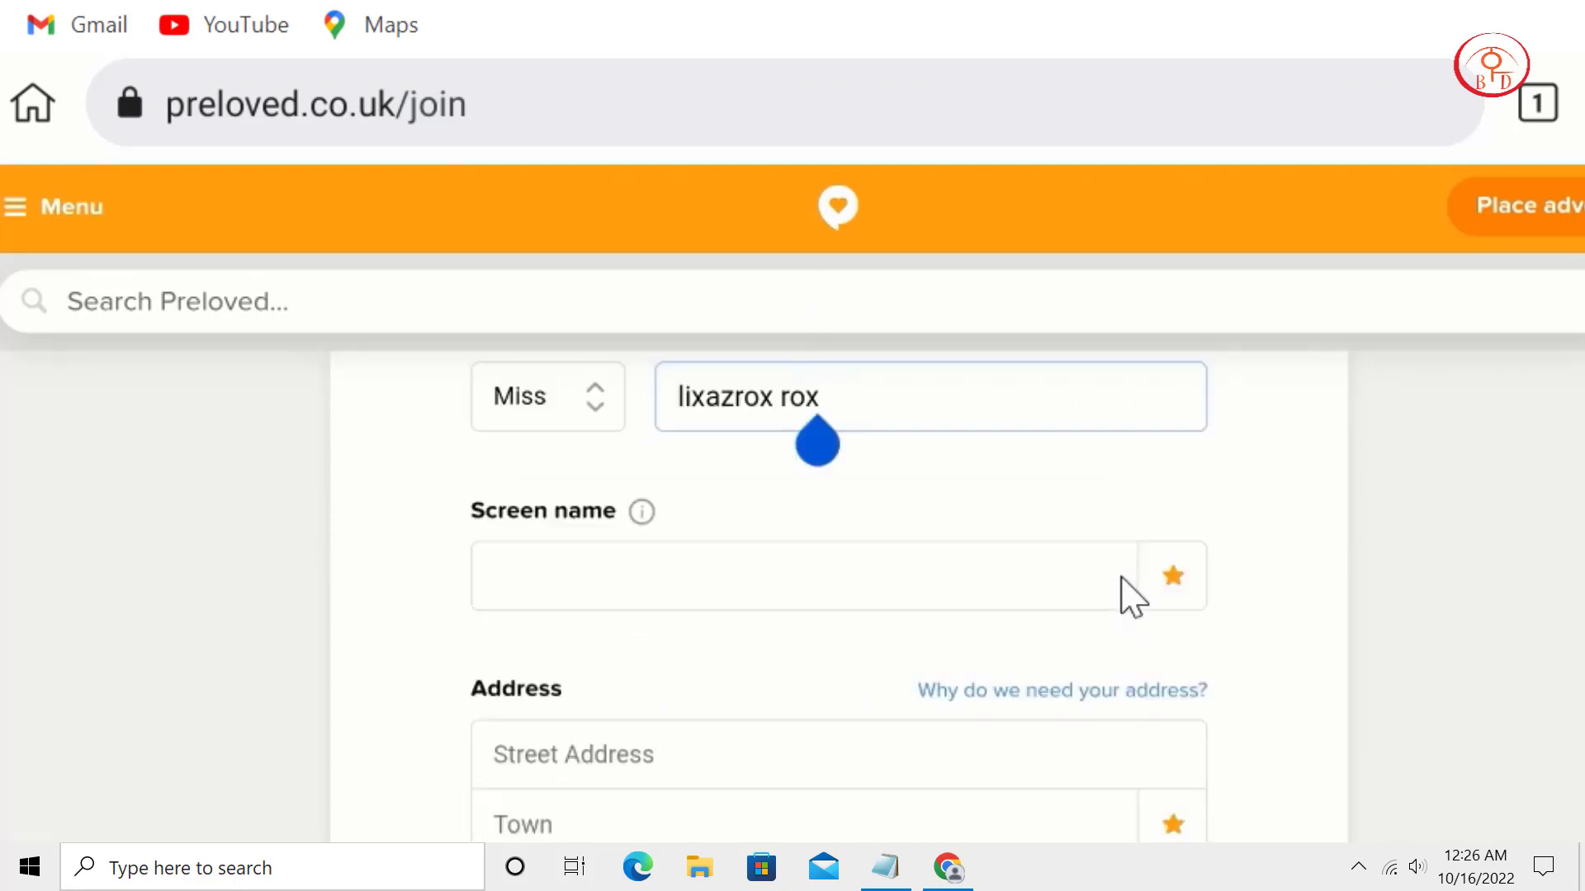
click(804, 669)
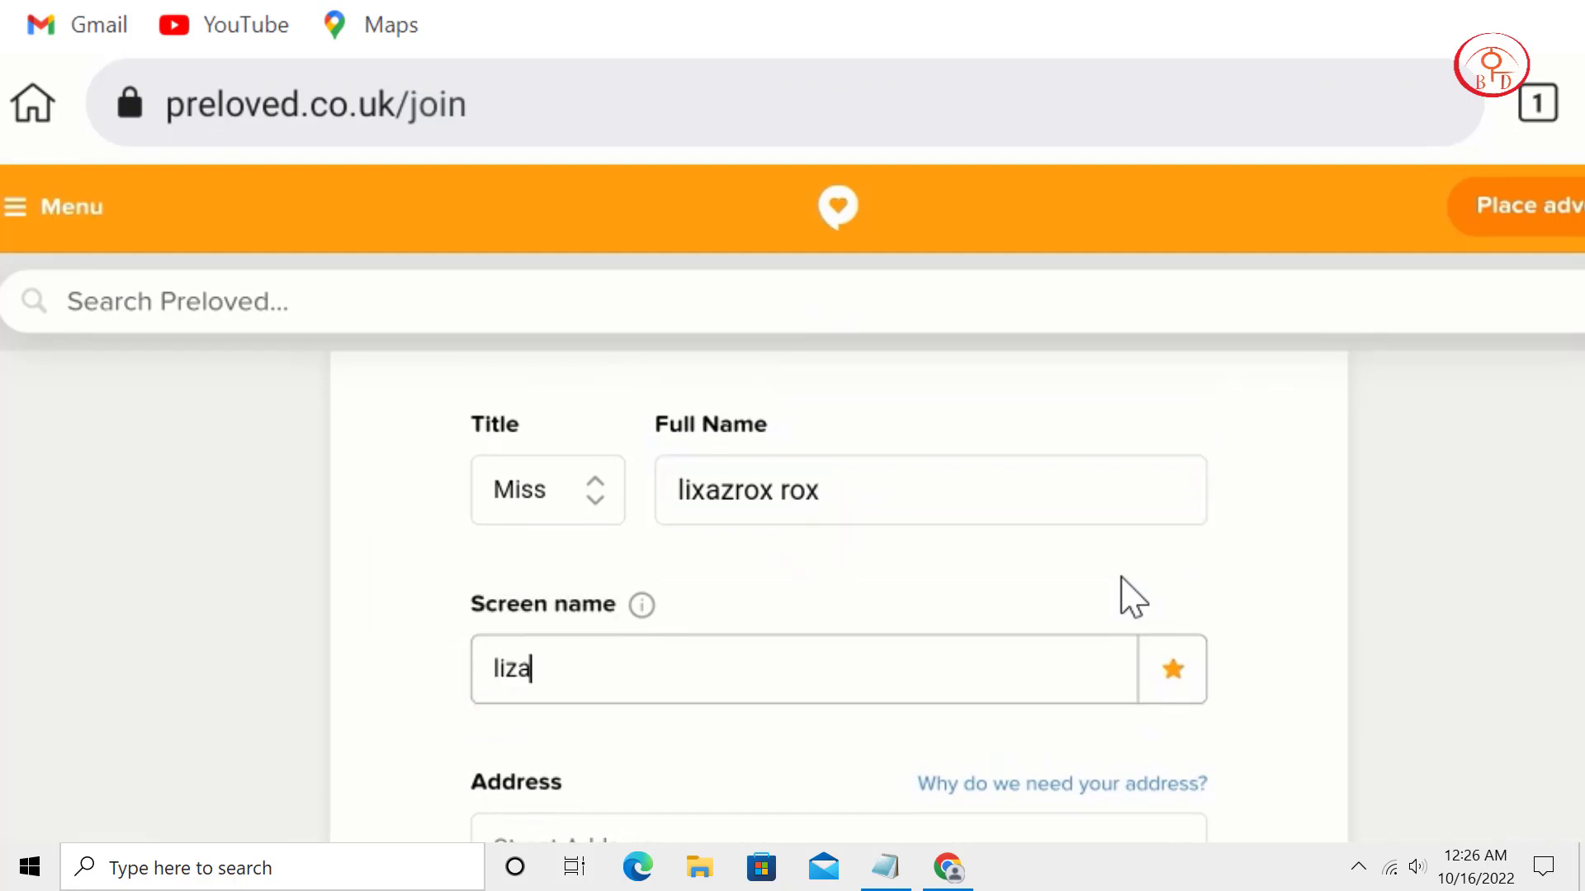
text(liza)
Fill Street Address, County and Town with the placeholder text 'uk'.
scroll(1130, 596, down, 6)
scroll(1131, 596, up, 2)
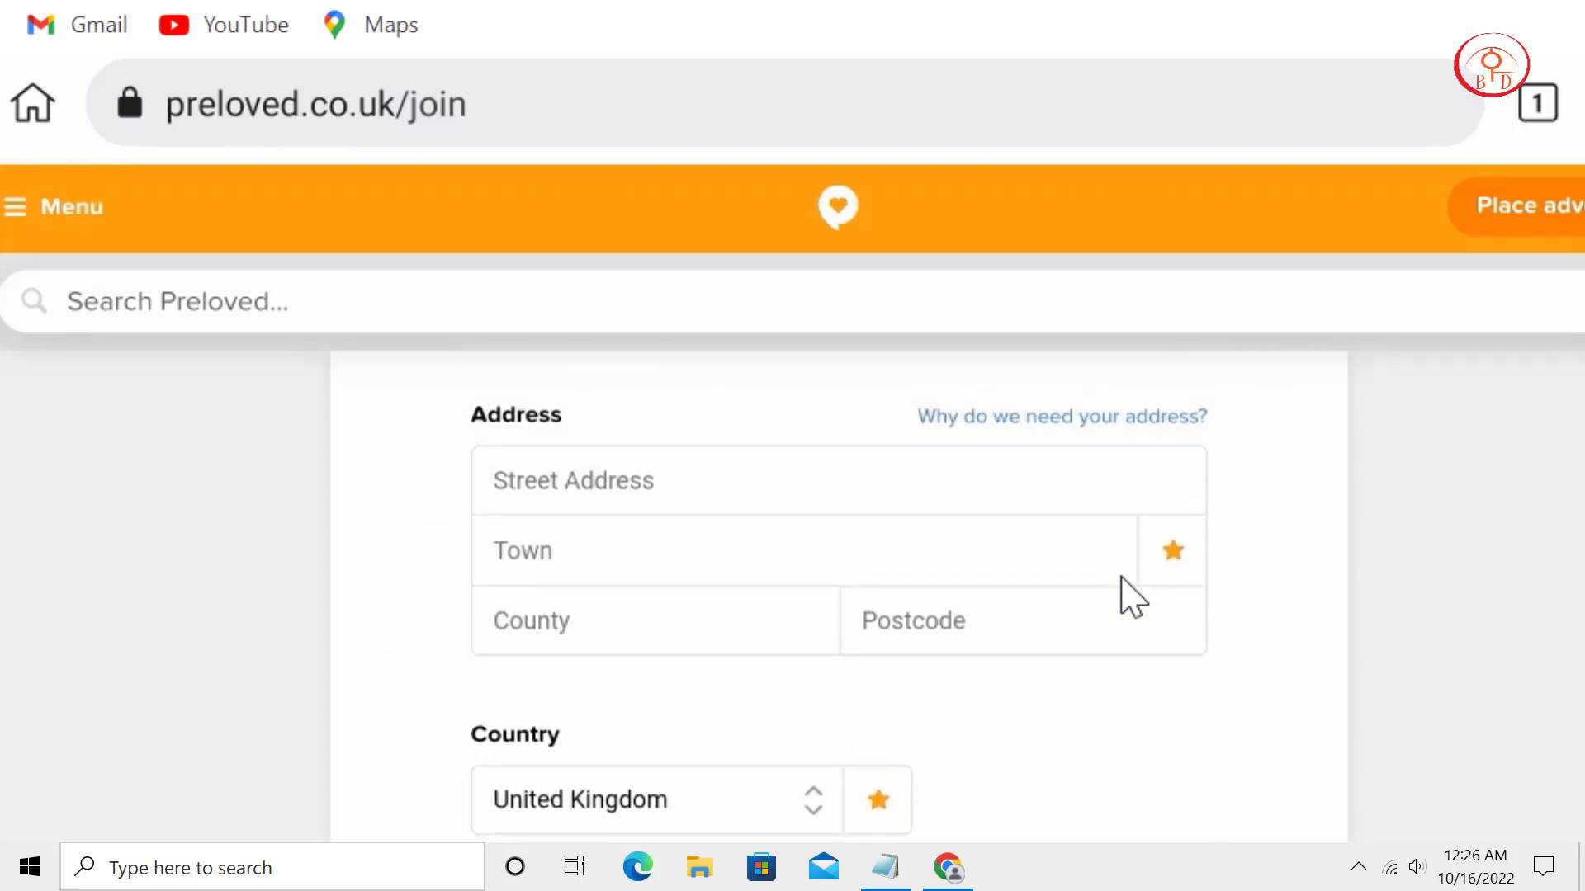
click(577, 480)
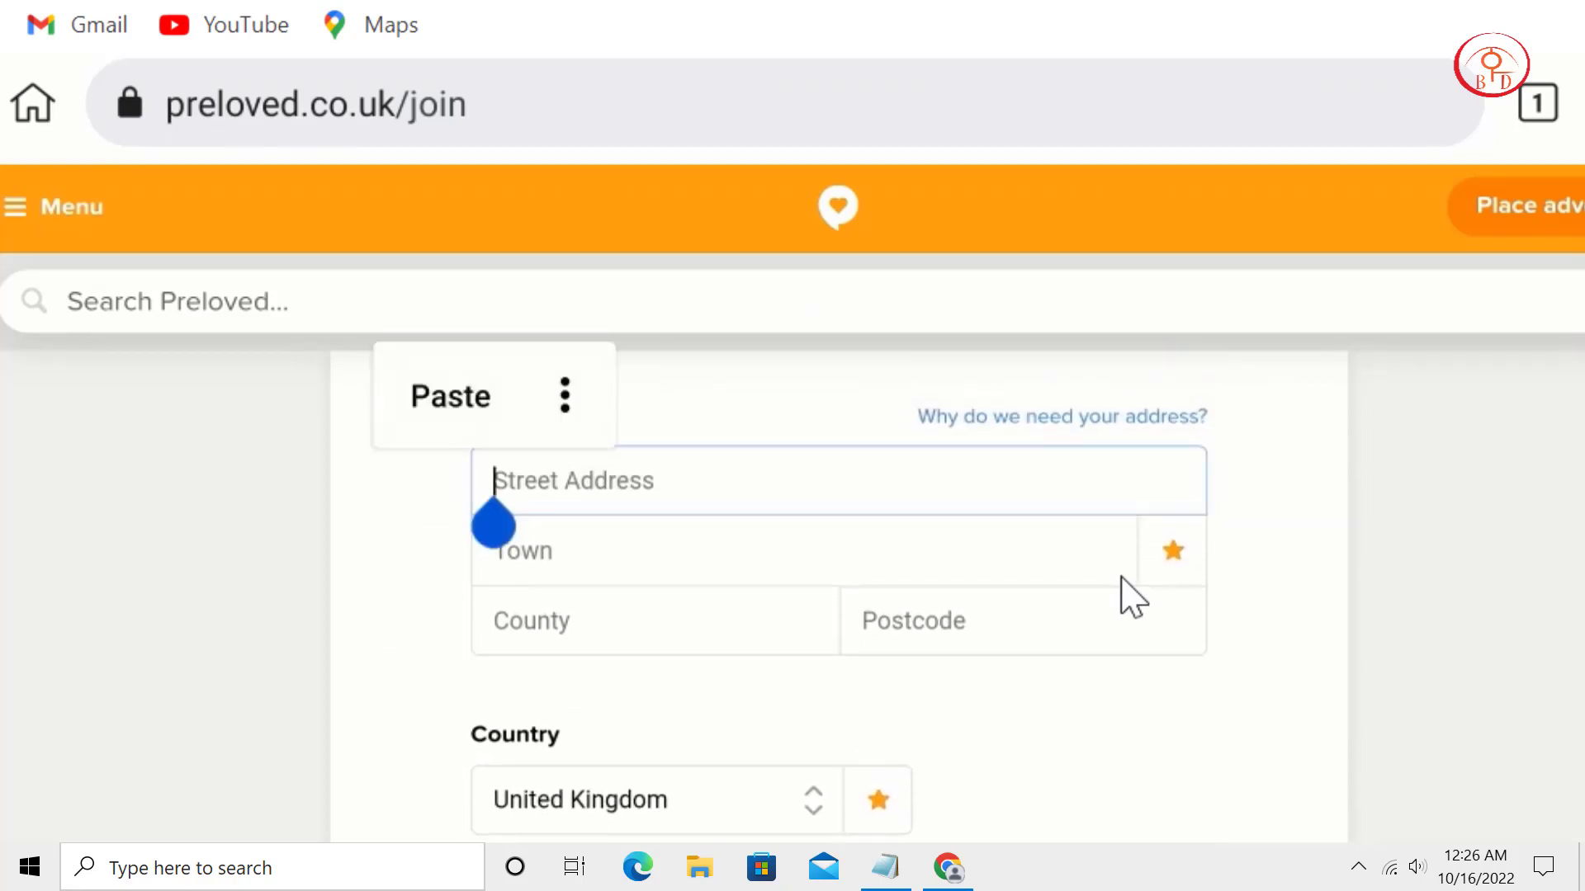
text(uk)
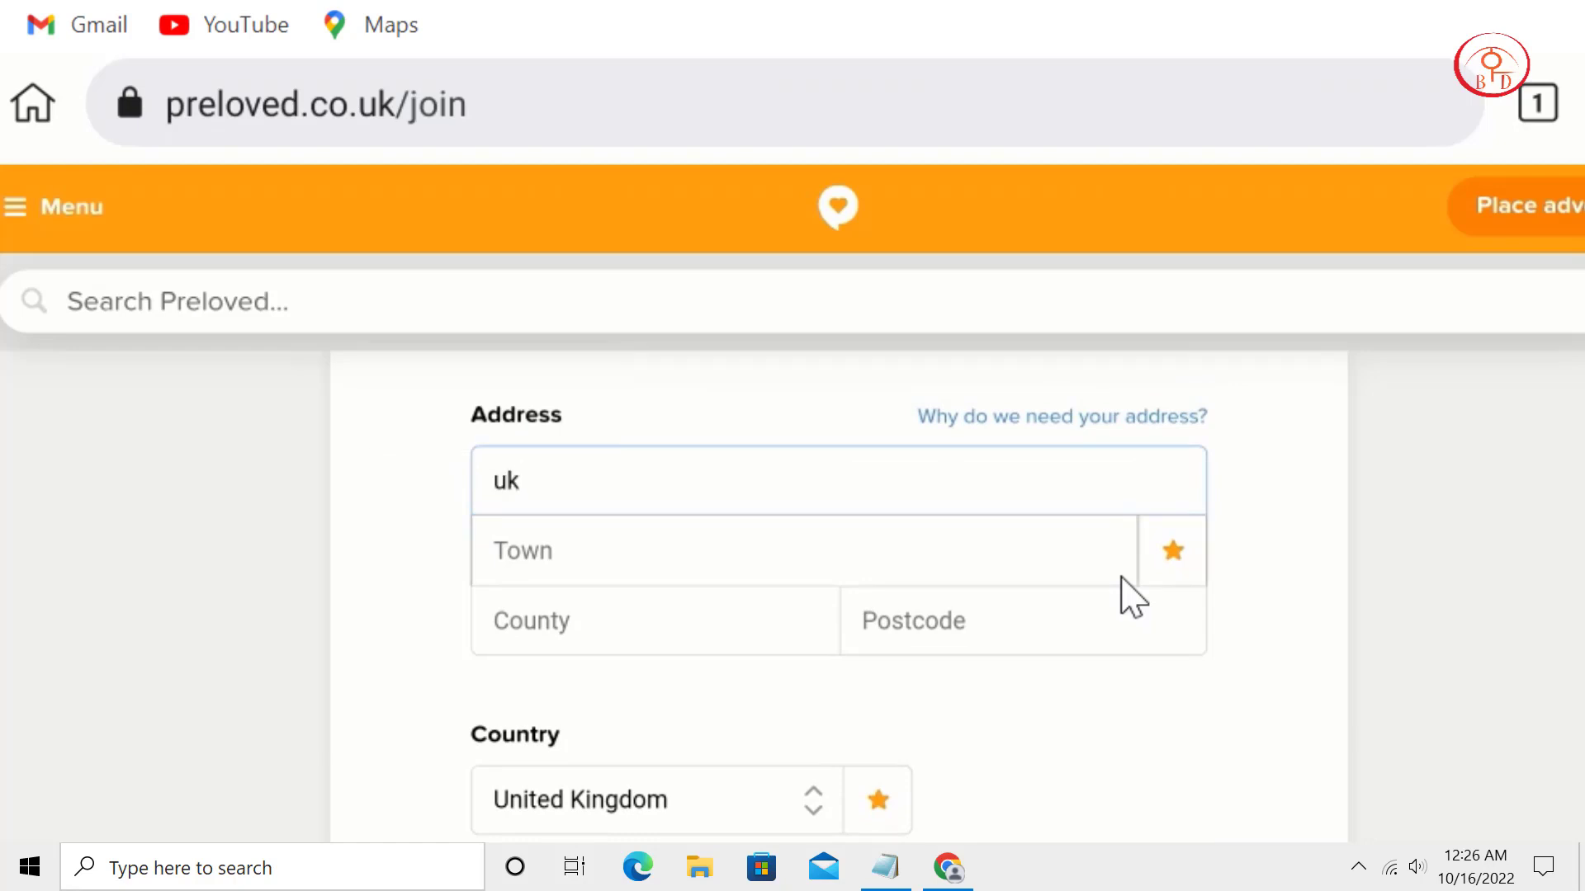
click(595, 620)
text(uk)
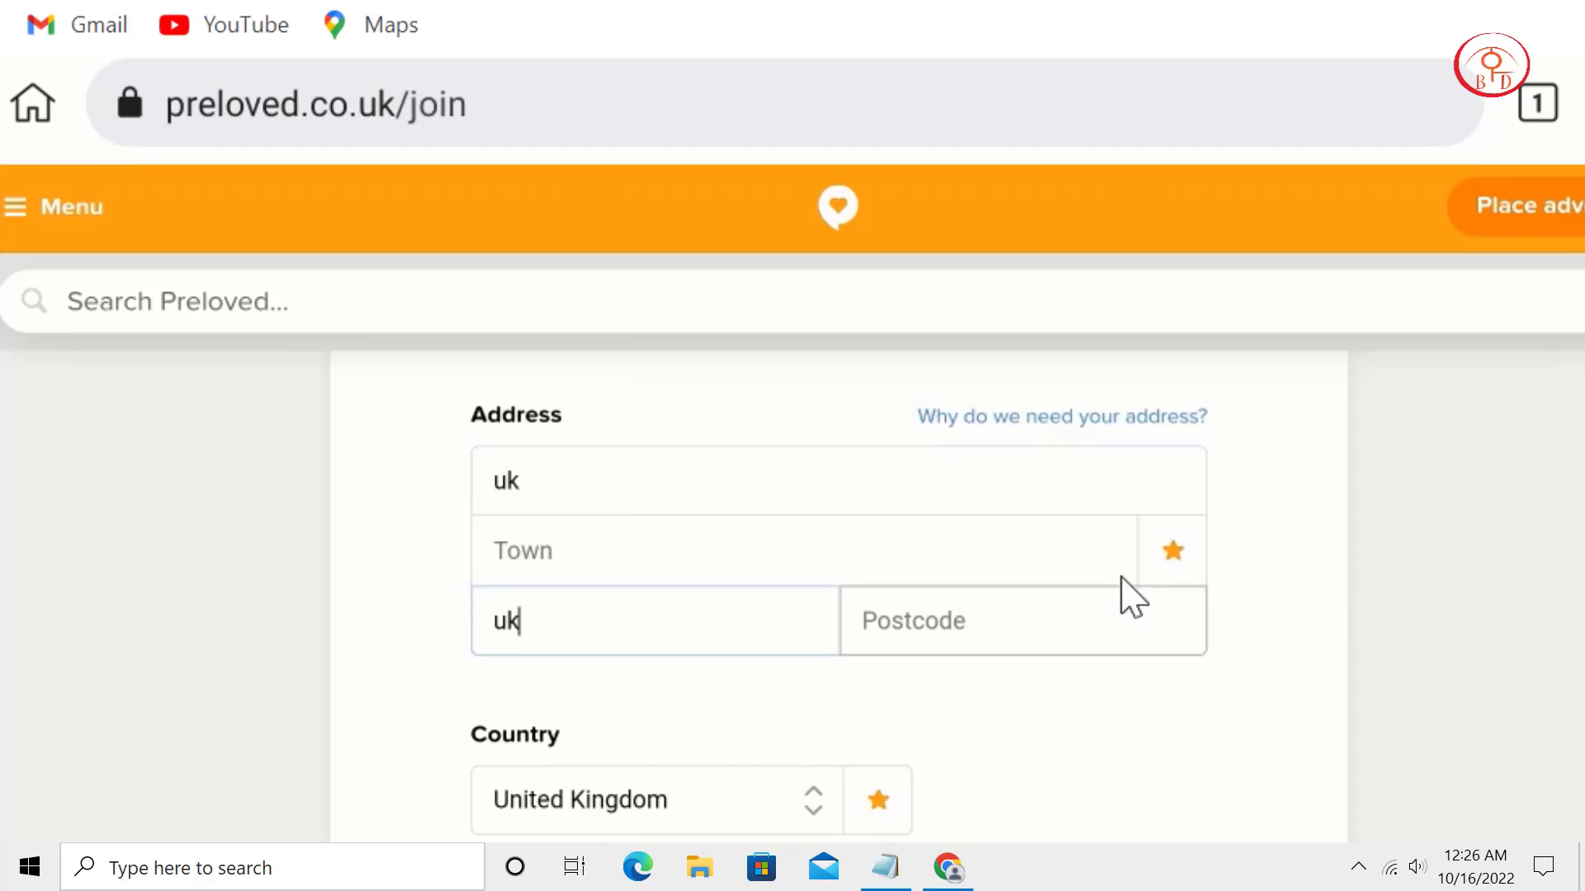
click(1131, 596)
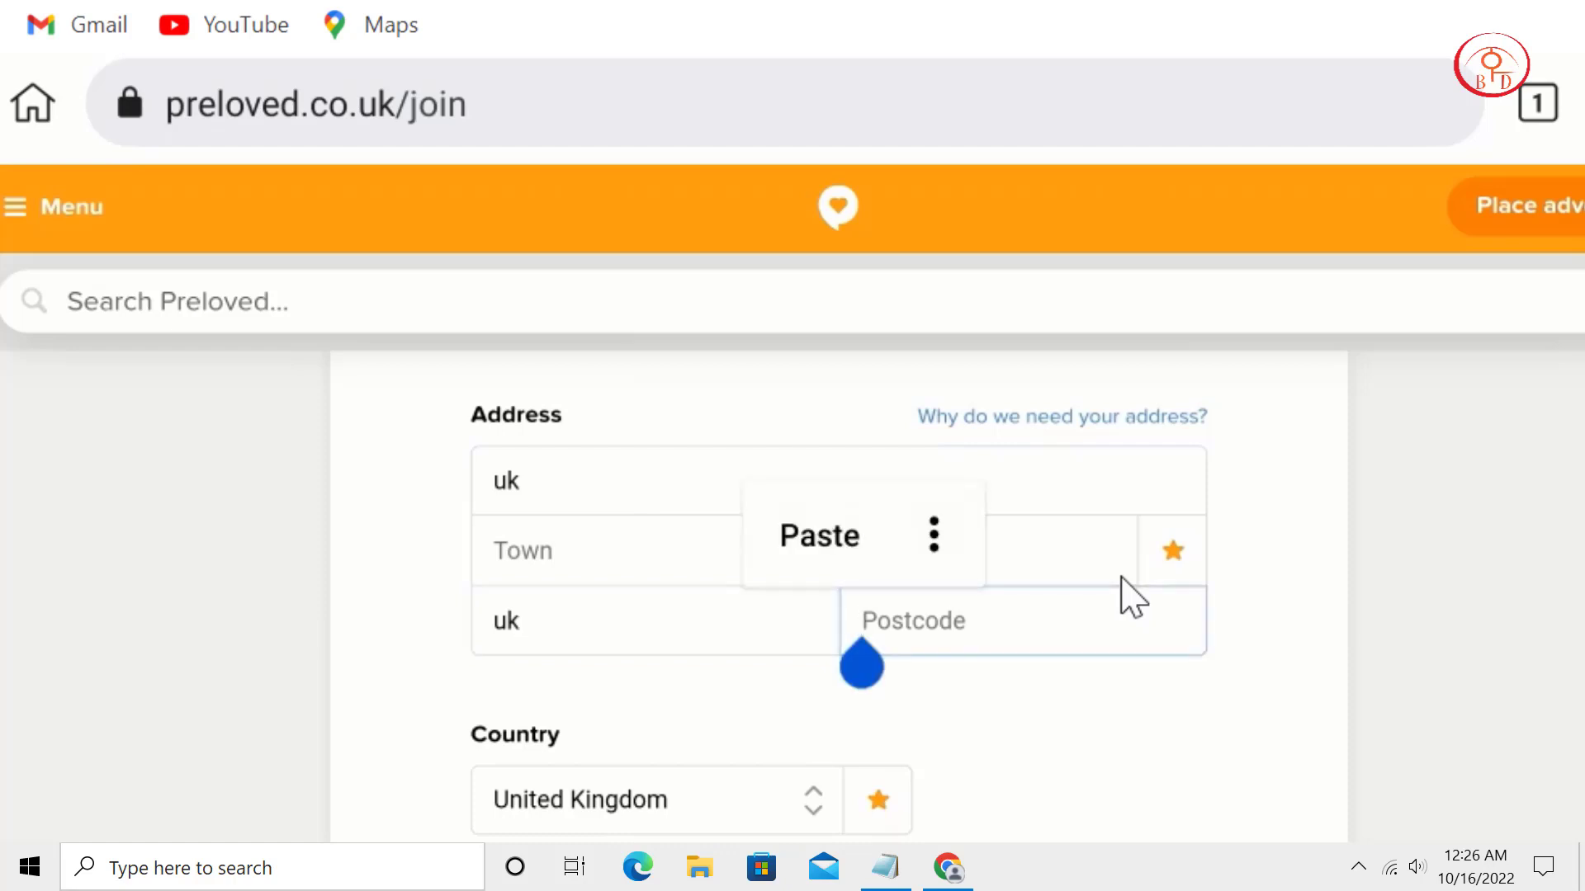
click(1121, 577)
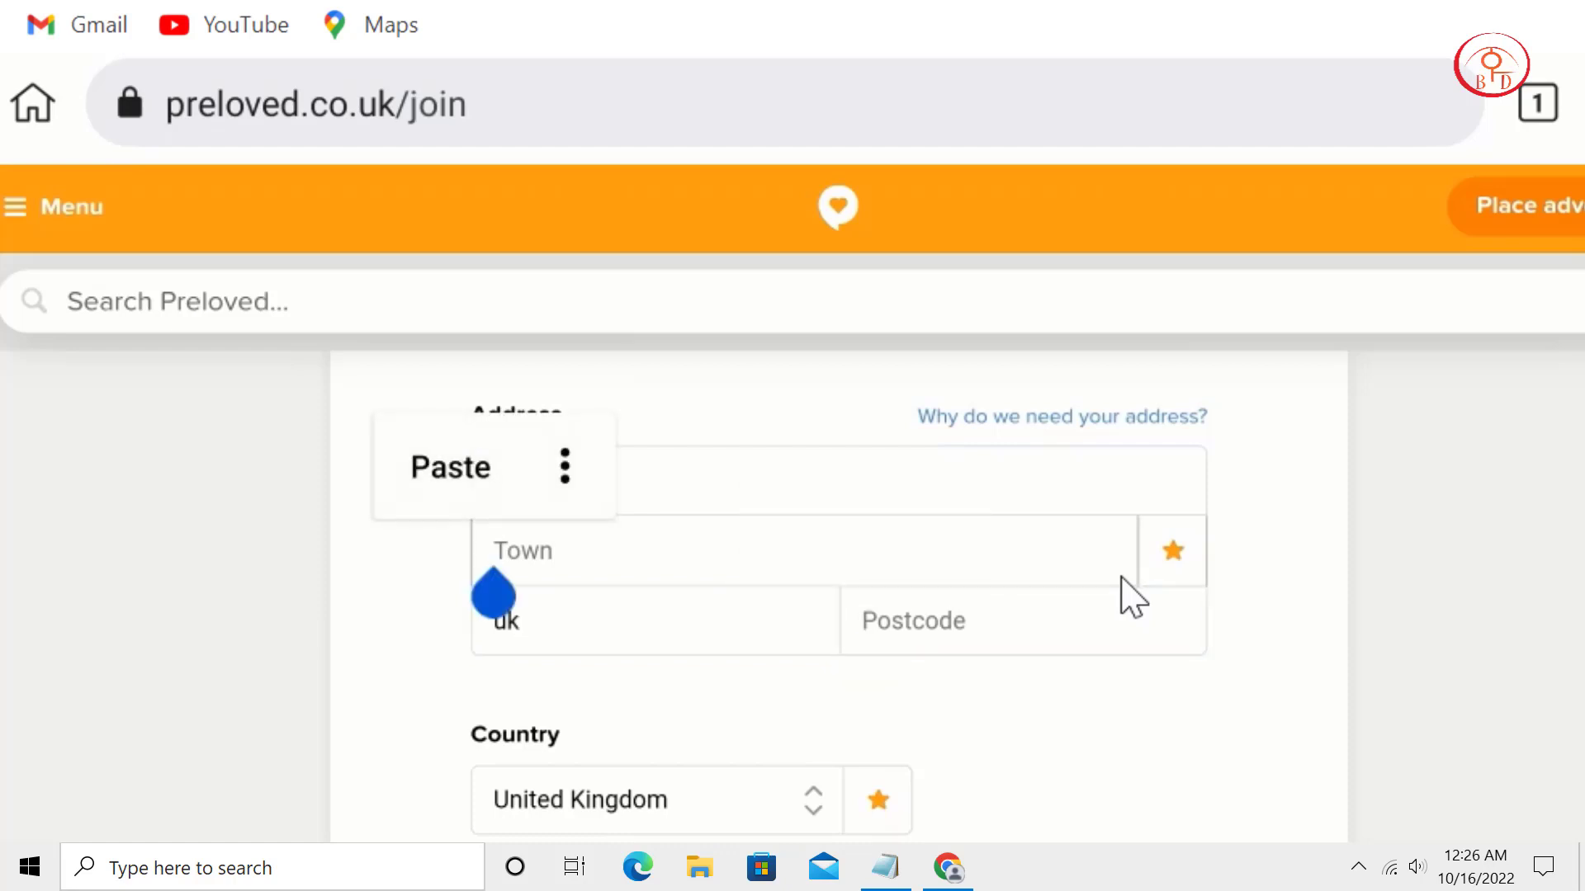
text(uk)
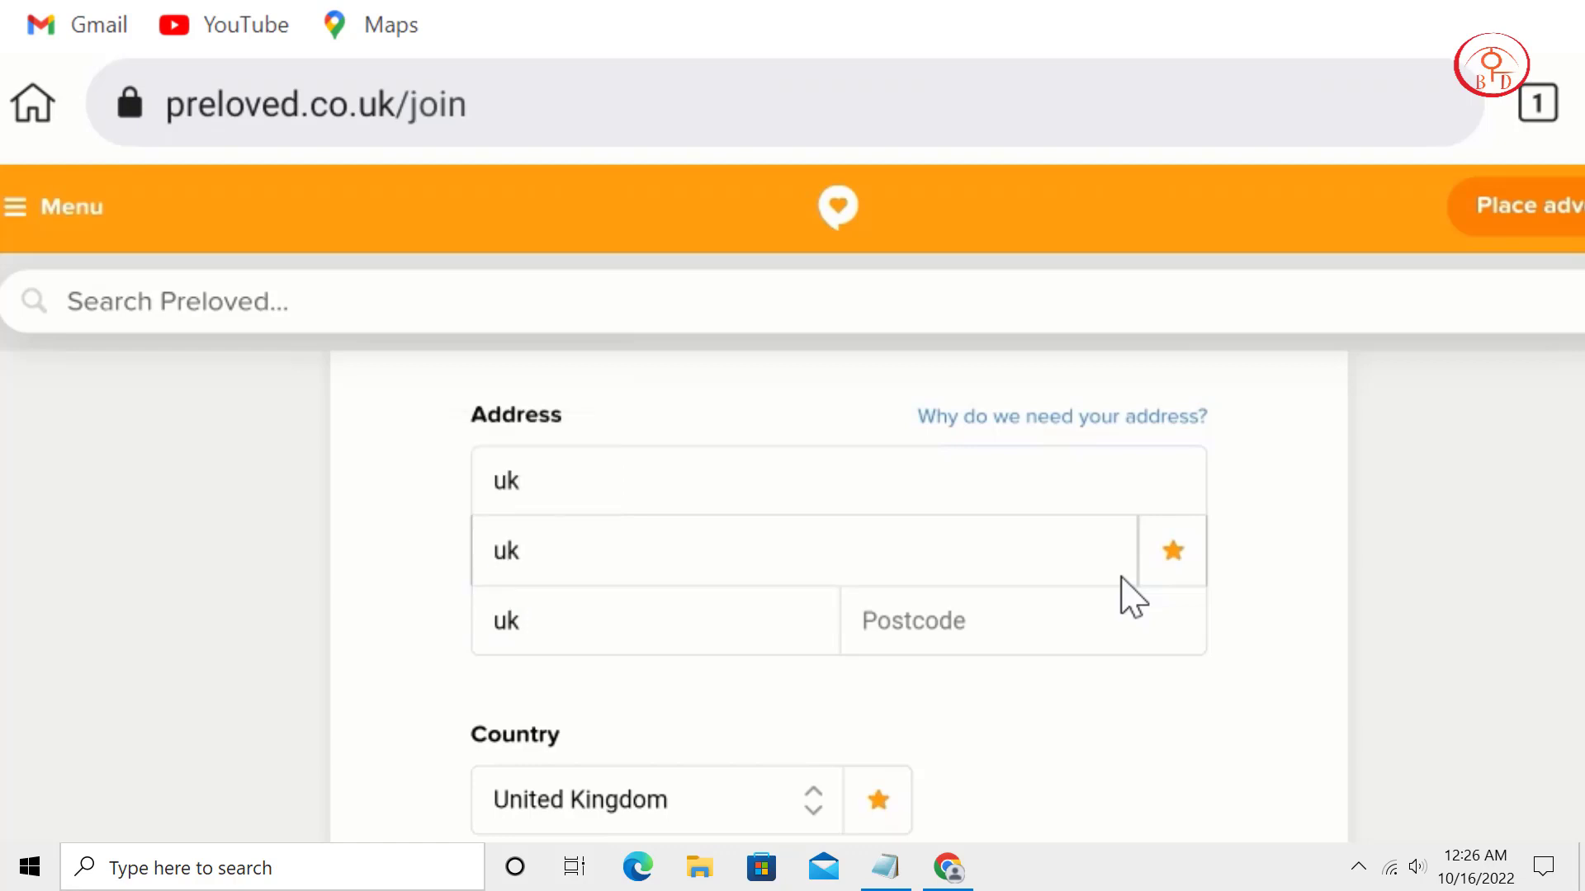
scroll(1131, 596, down, 2)
scroll(1130, 596, down, 1)
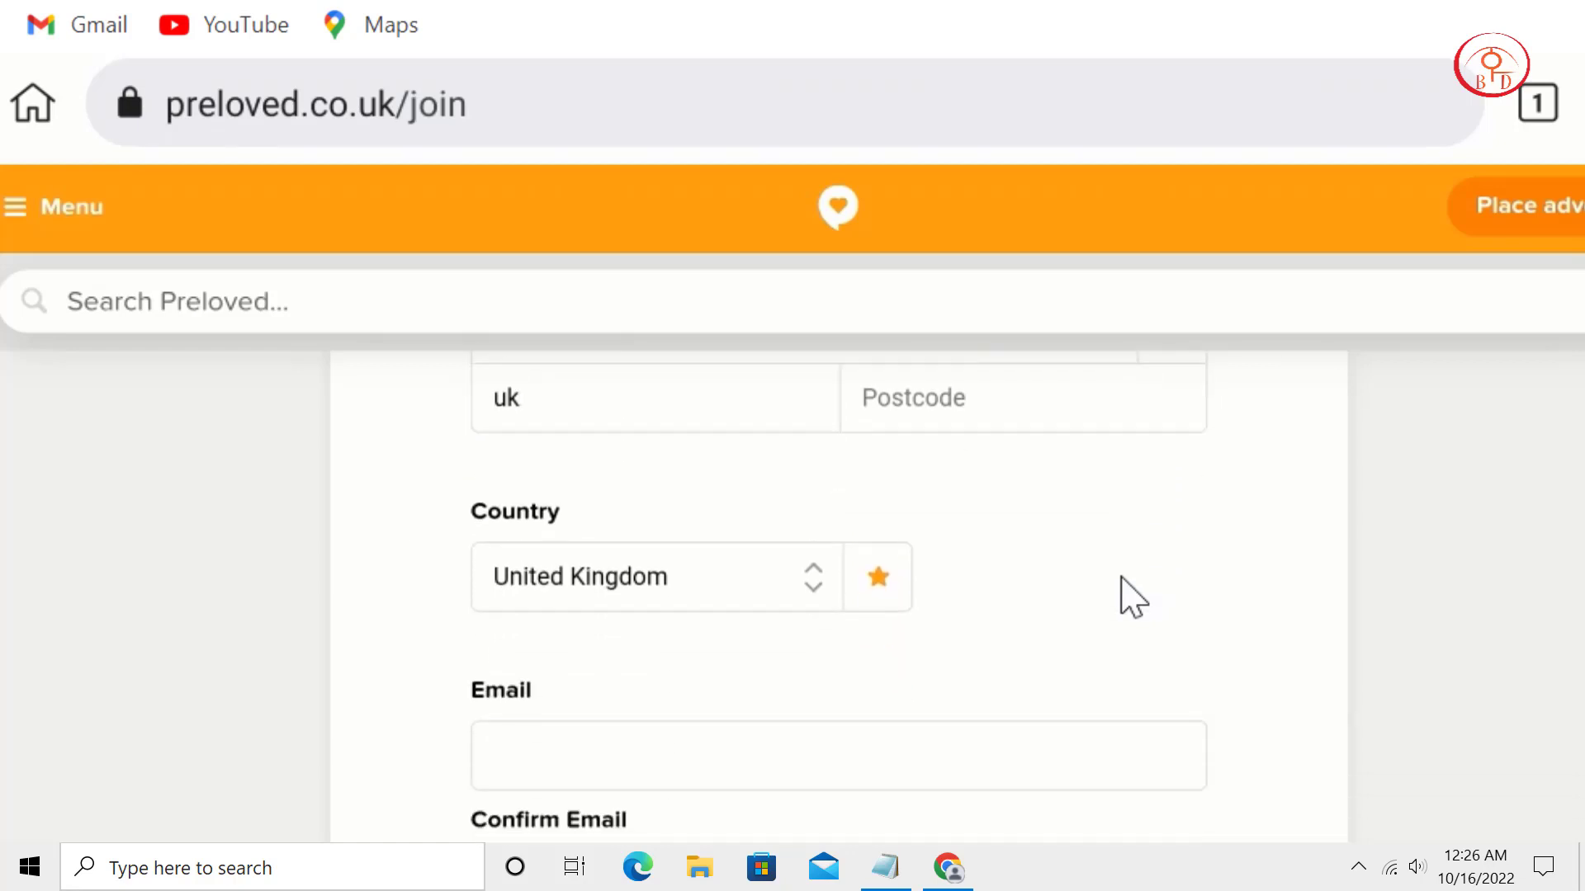
scroll(1131, 596, down, 2)
scroll(1123, 578, down, 2)
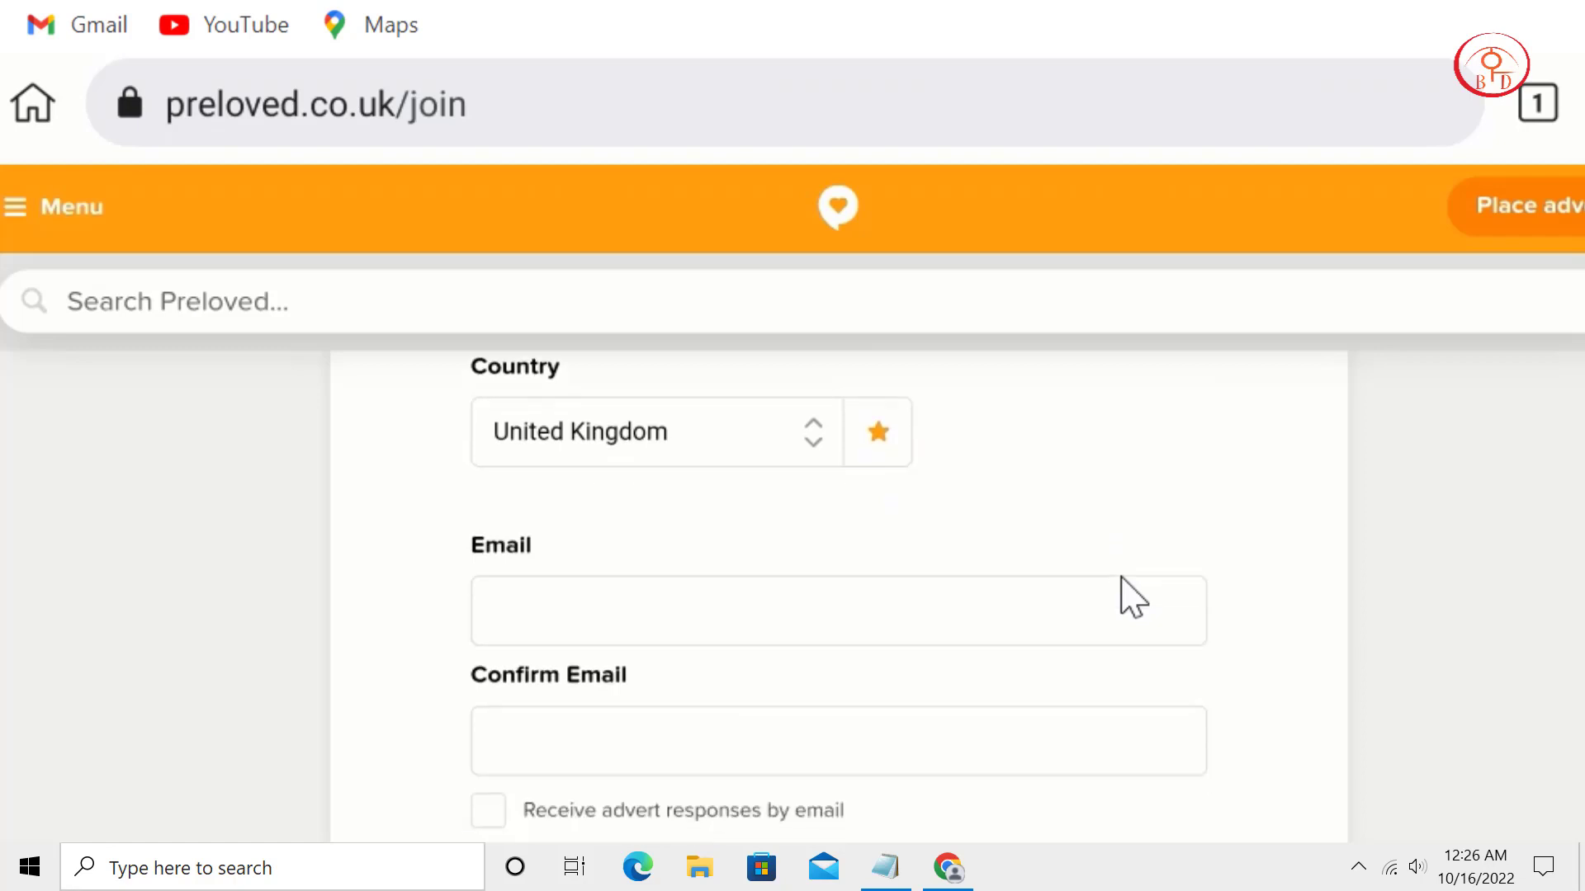
Paste the temporary tempmail.ninja address into Email and enter it in Confirm Email.
click(1122, 576)
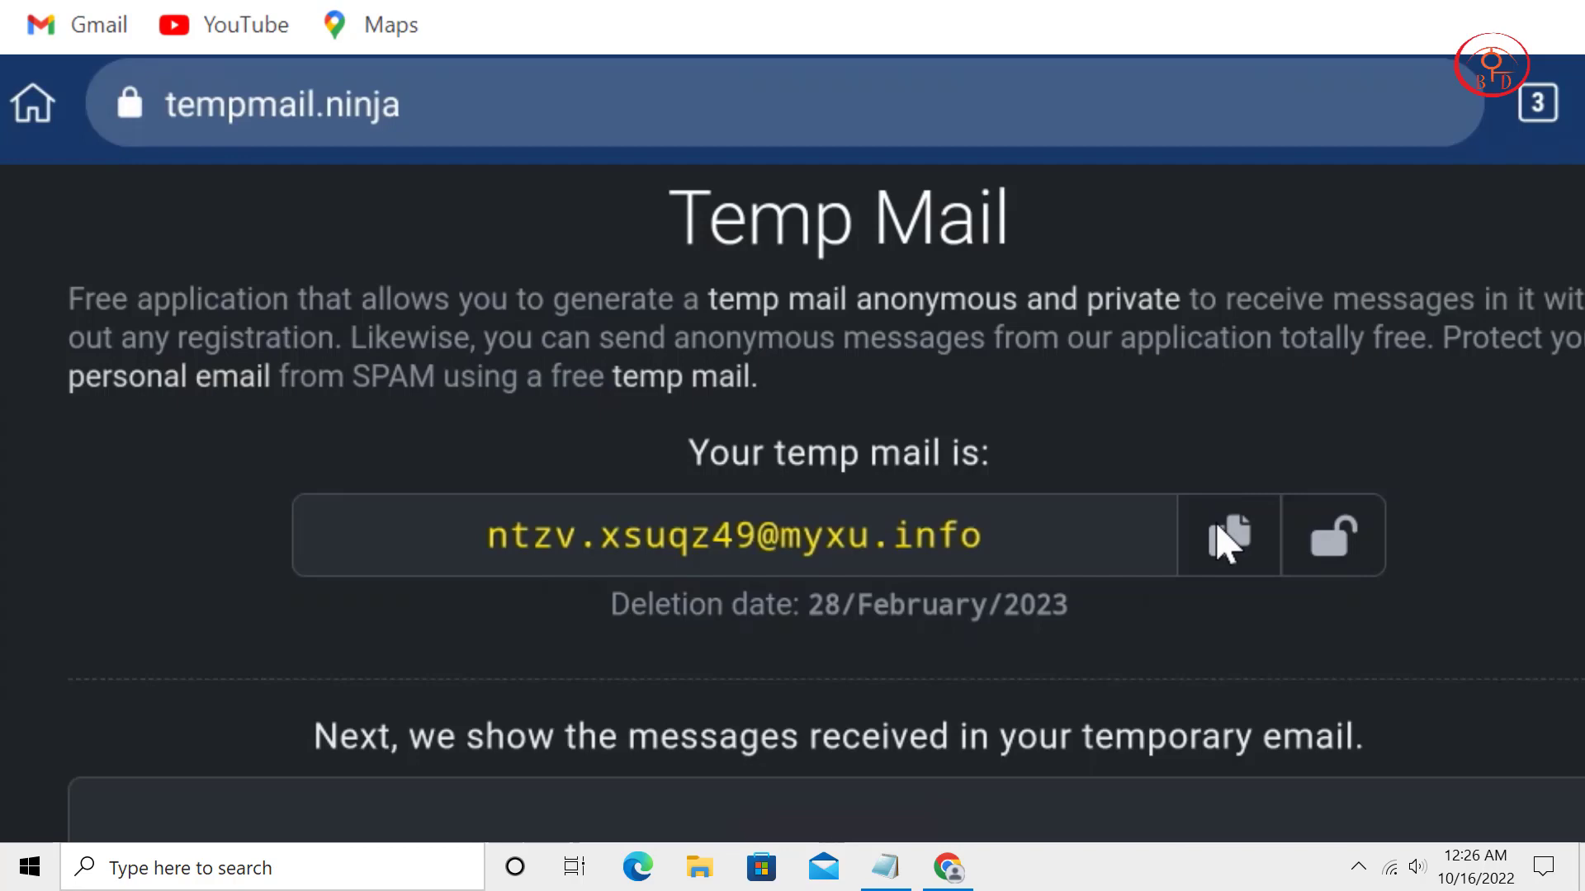
click(1225, 540)
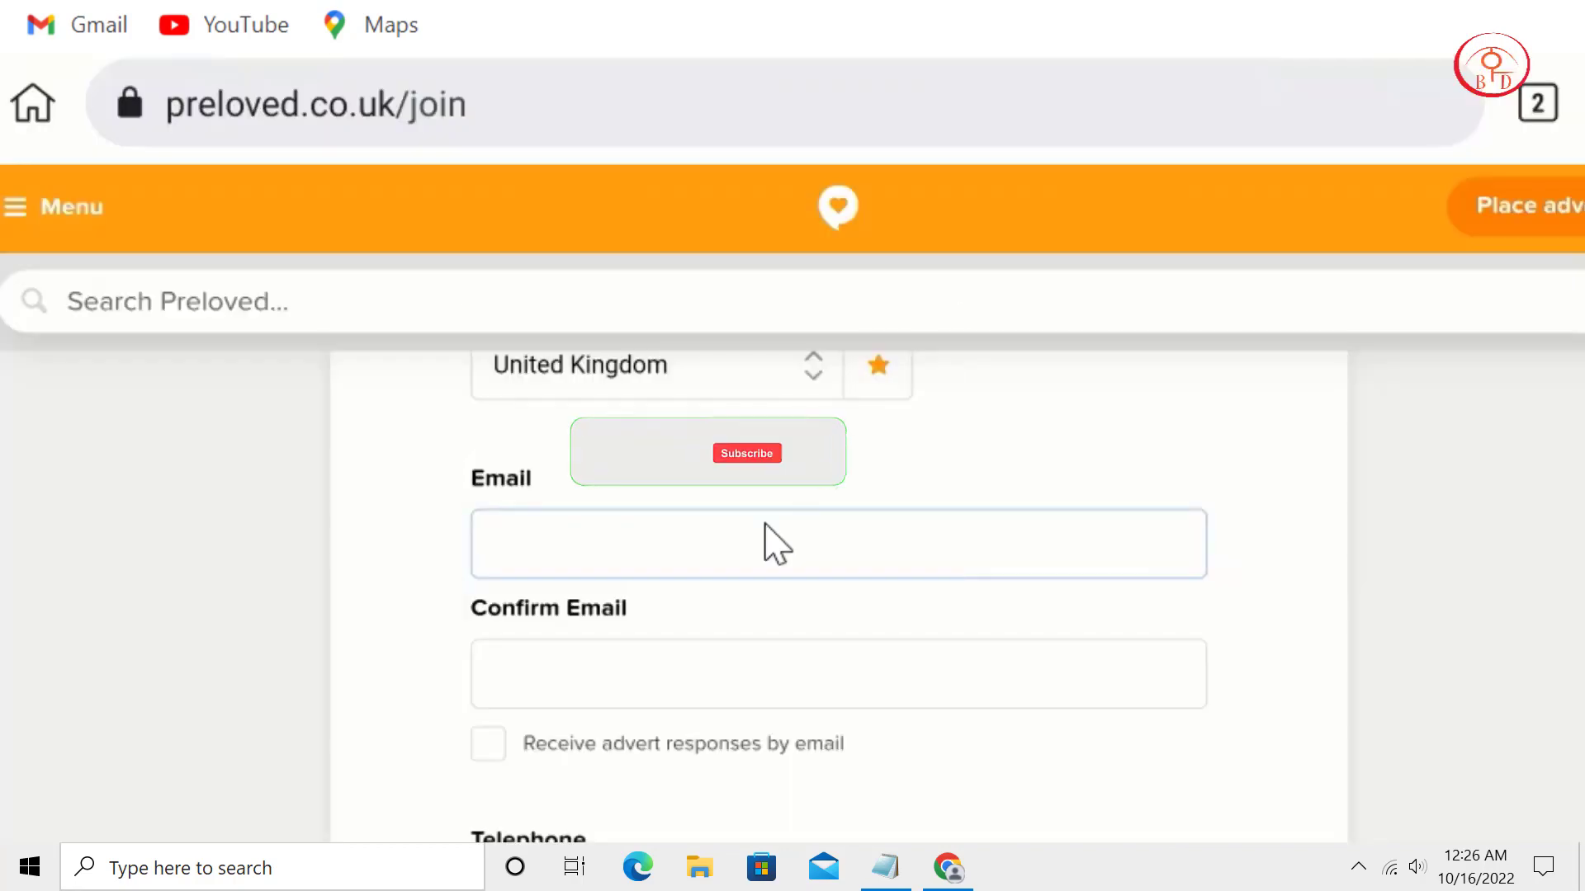
key(ctrl+v)
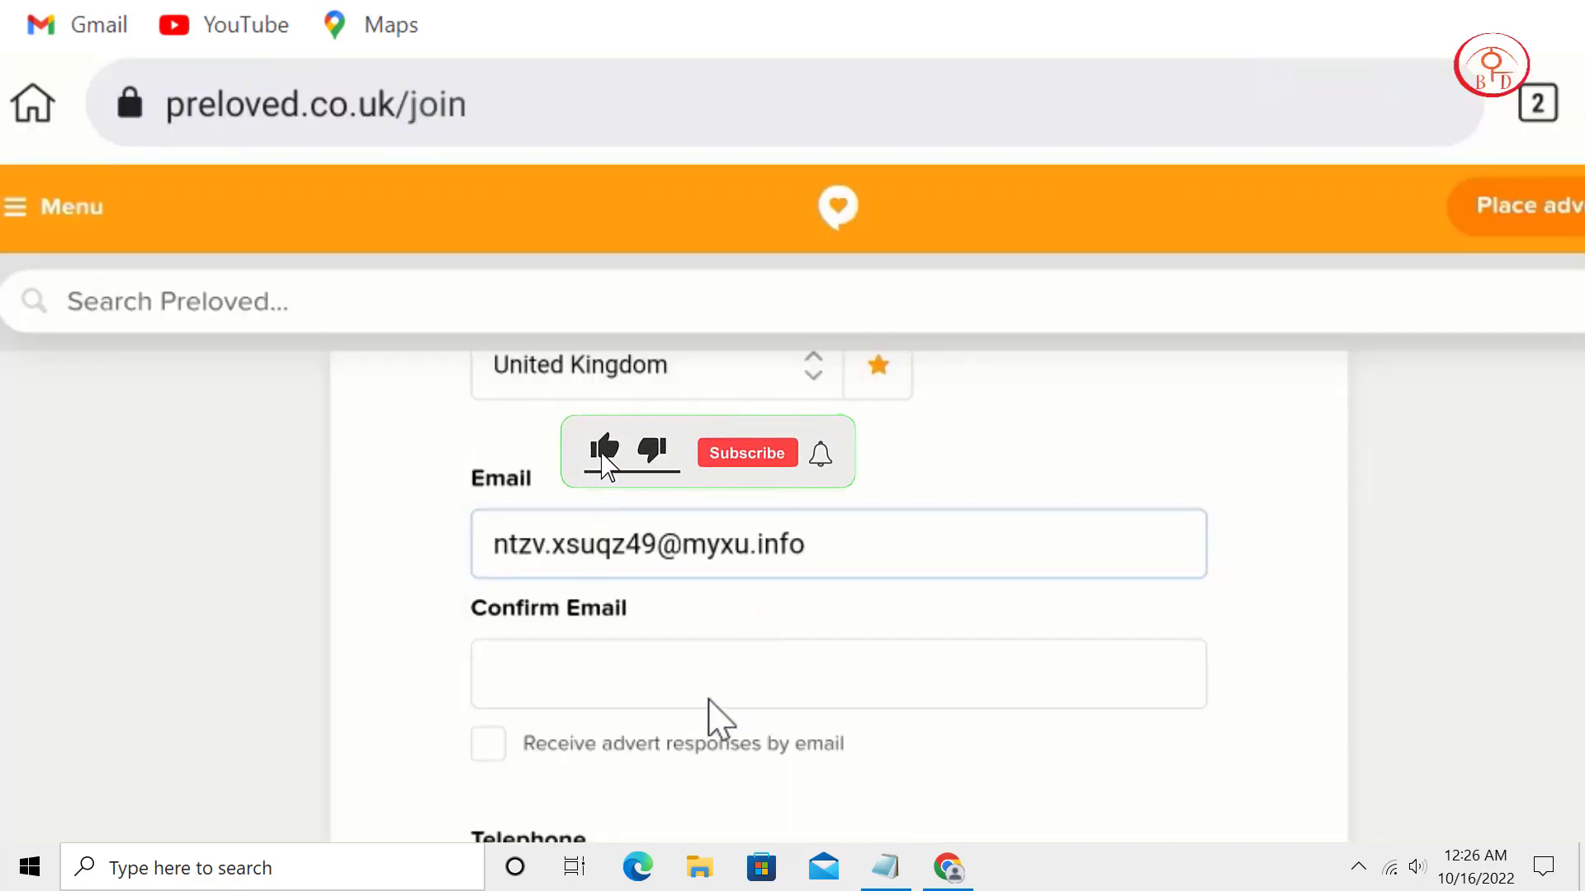
click(707, 699)
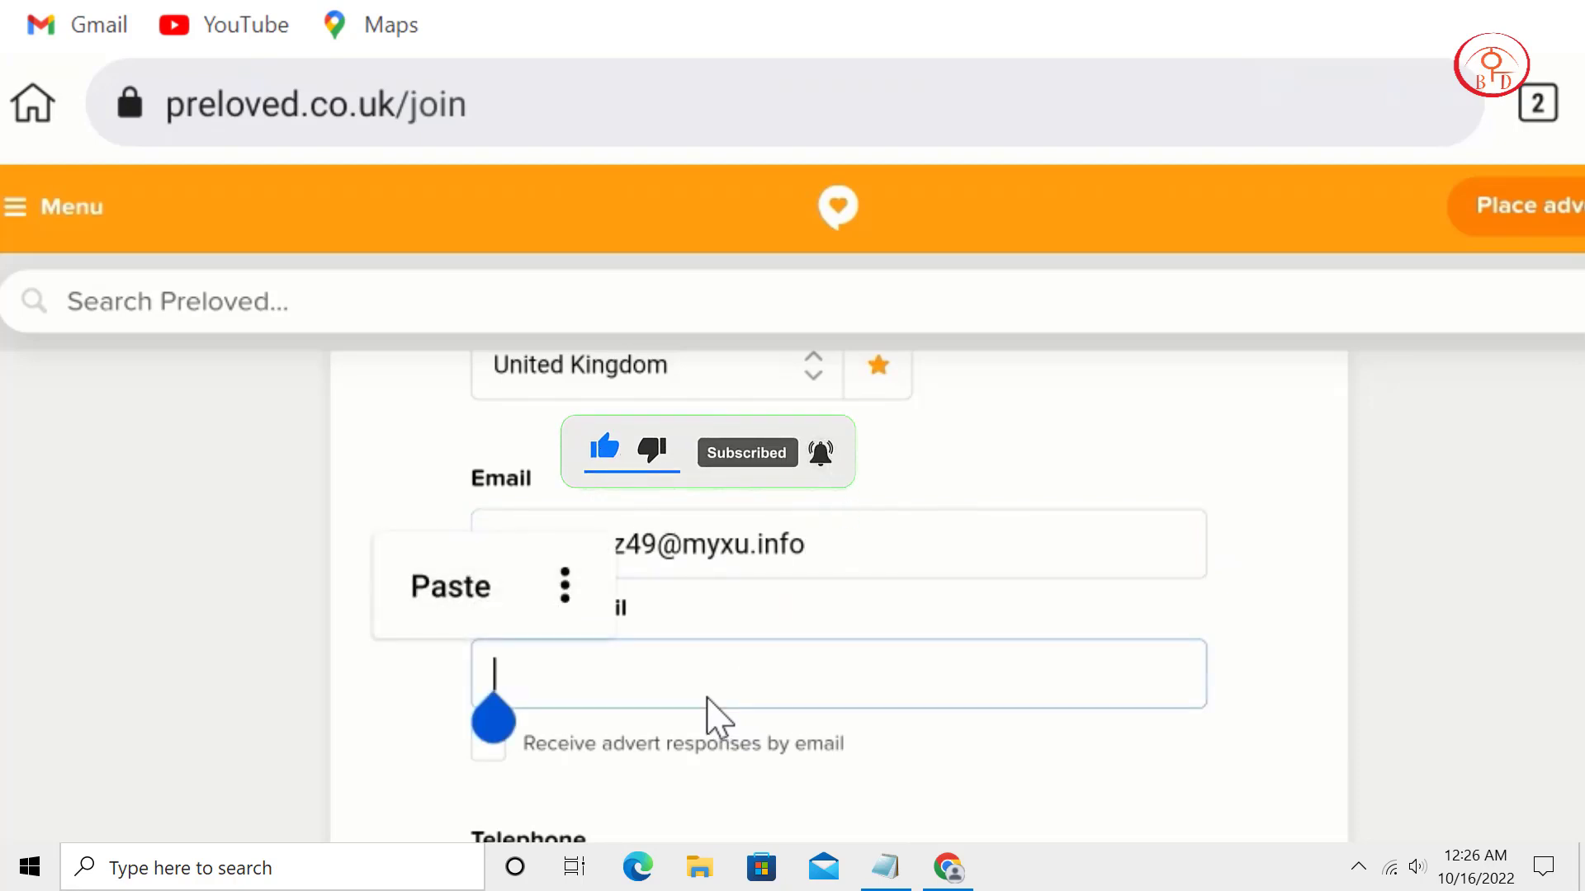
scroll(1042, 561, down, 2)
text(nt)
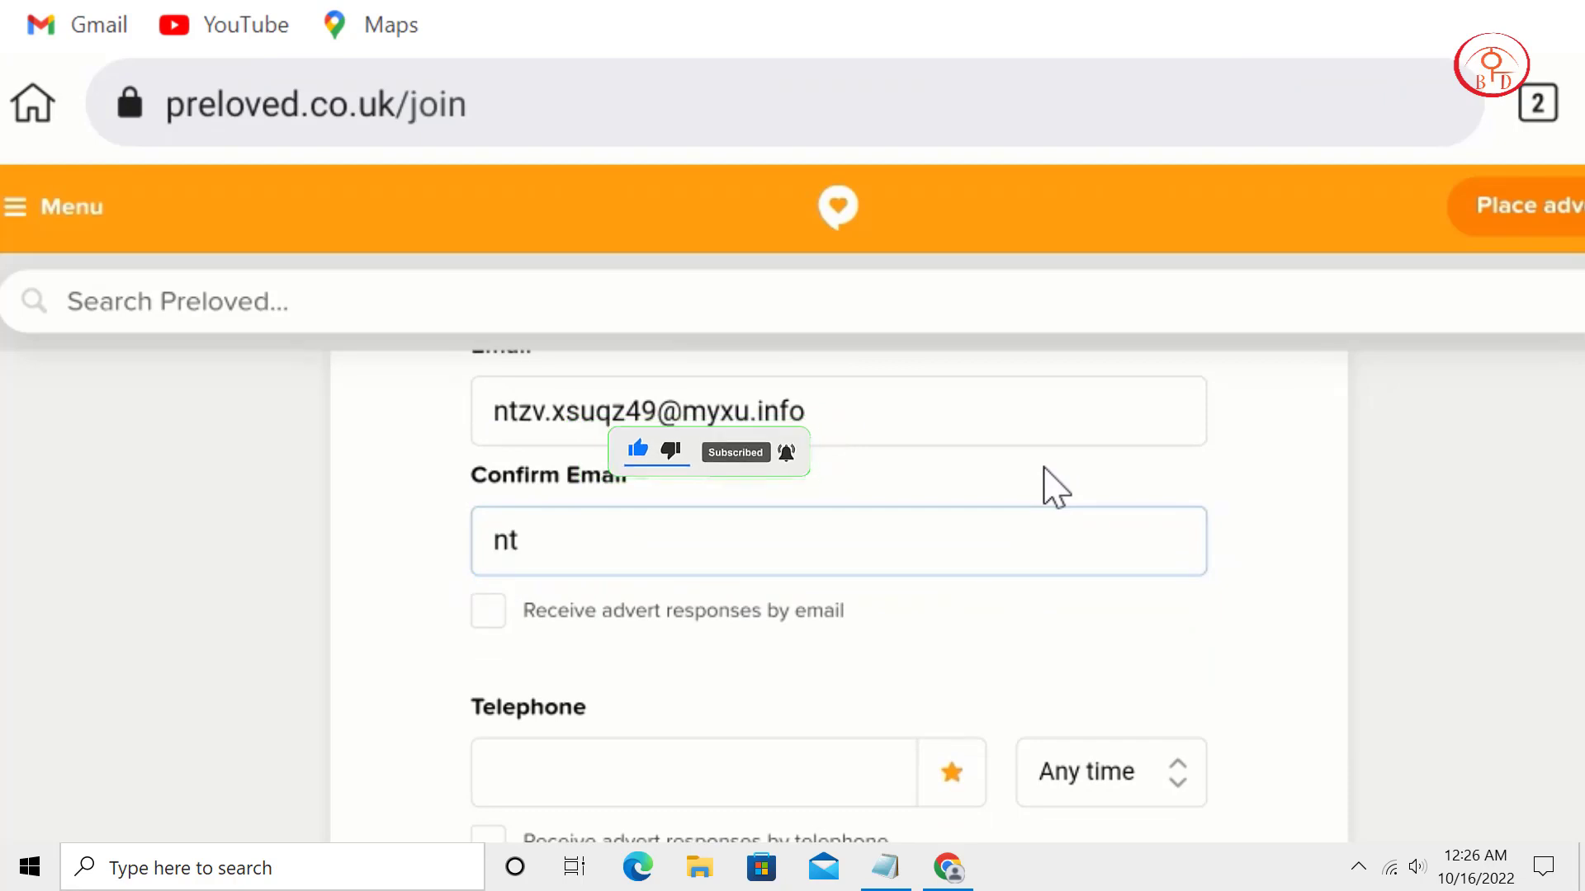
text(za)
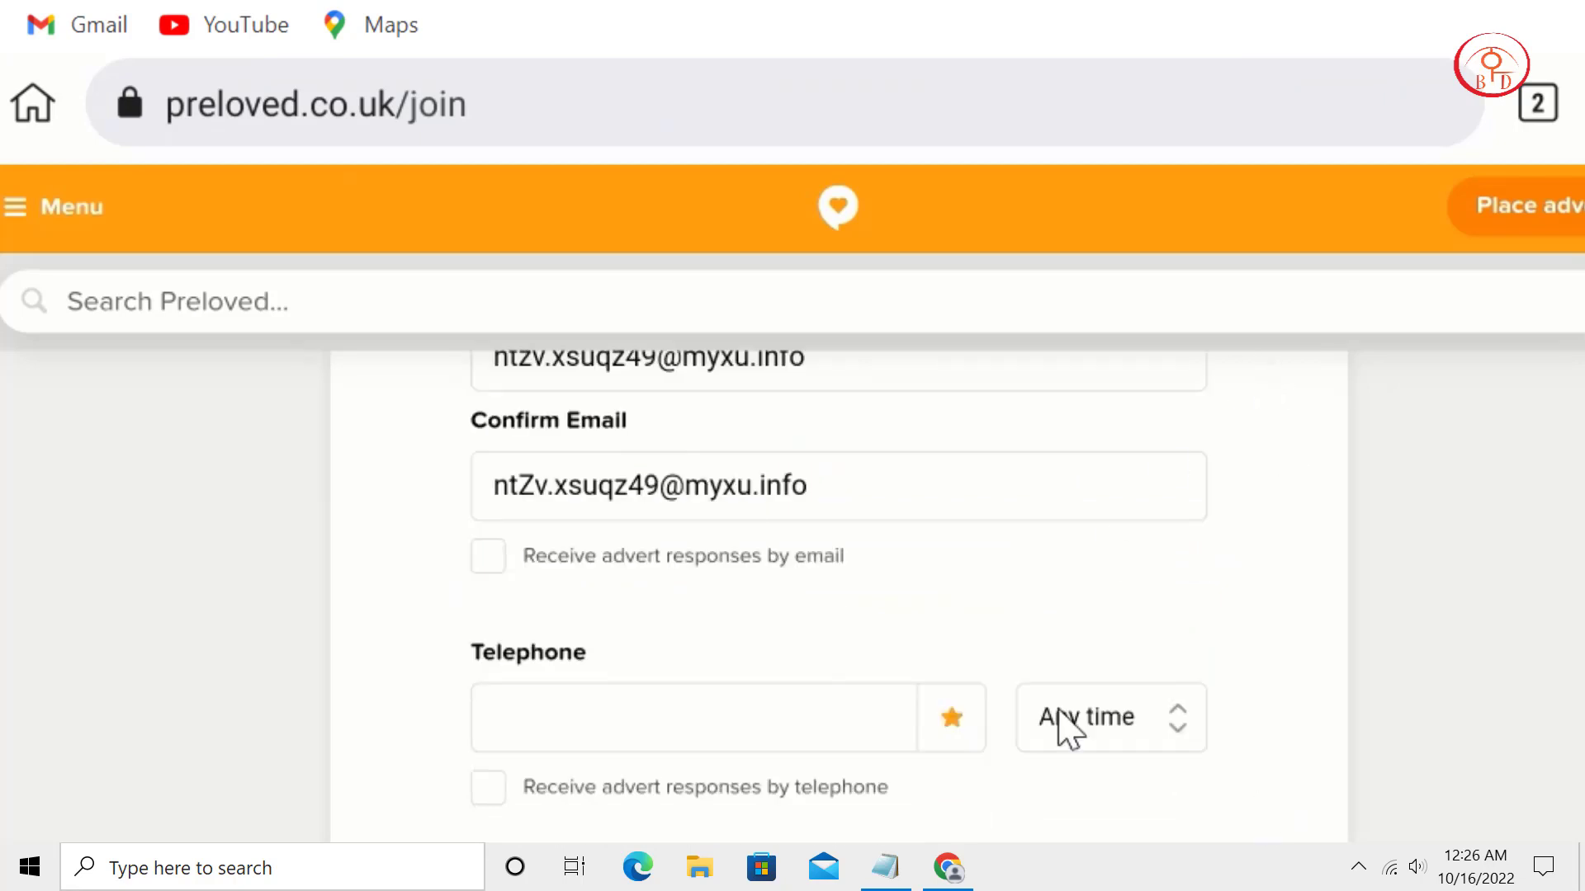
Paste a +44 UK phone number into the Telephone field.
scroll(1032, 751, down, 3)
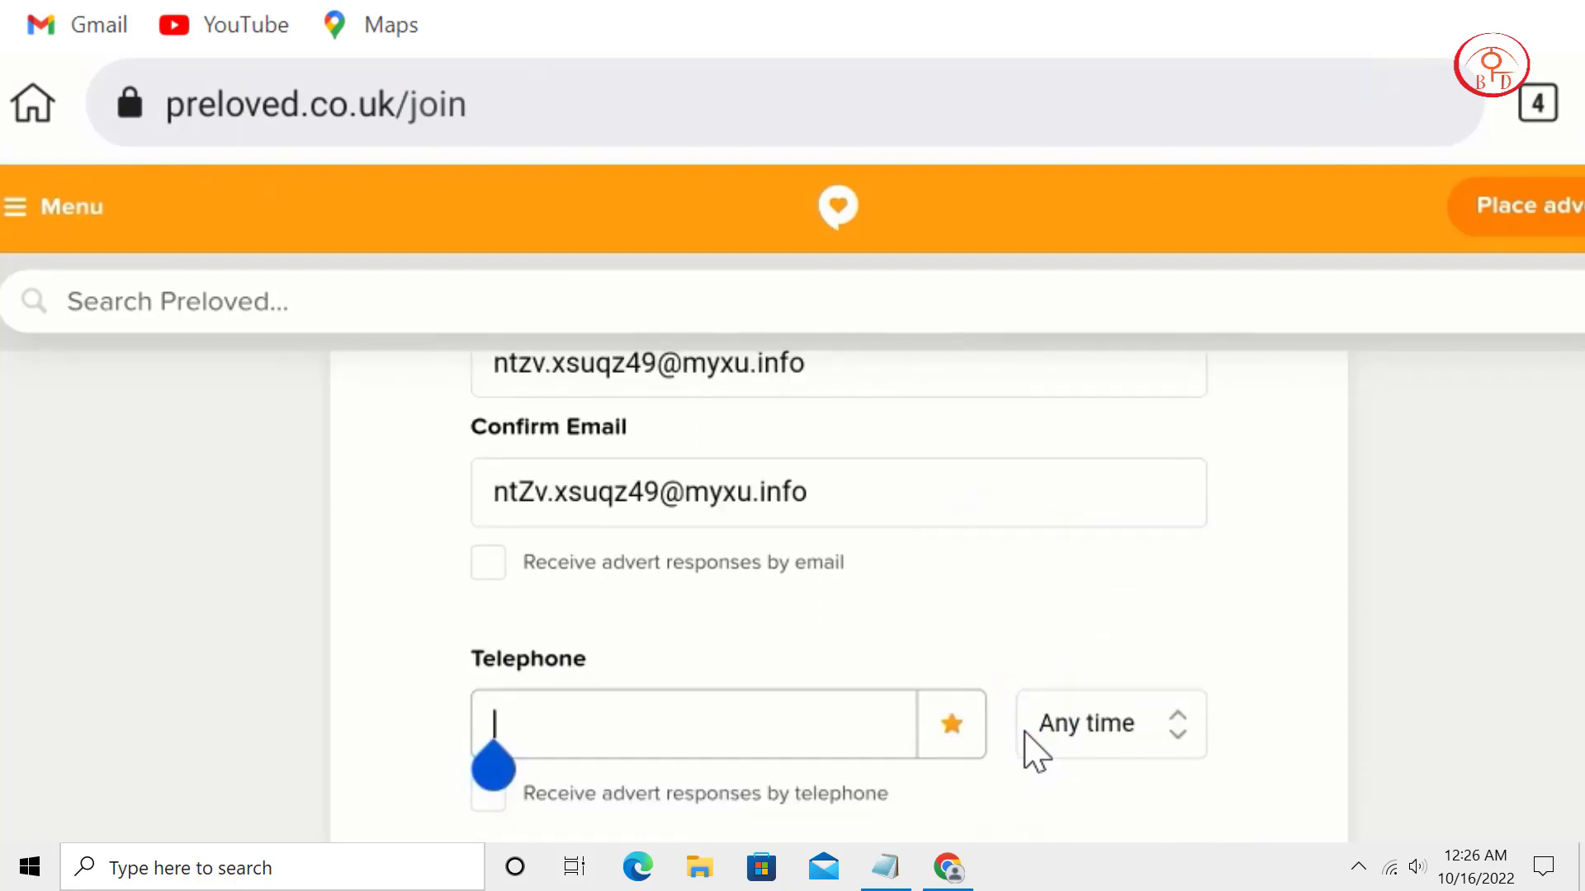
key(ctrl+v)
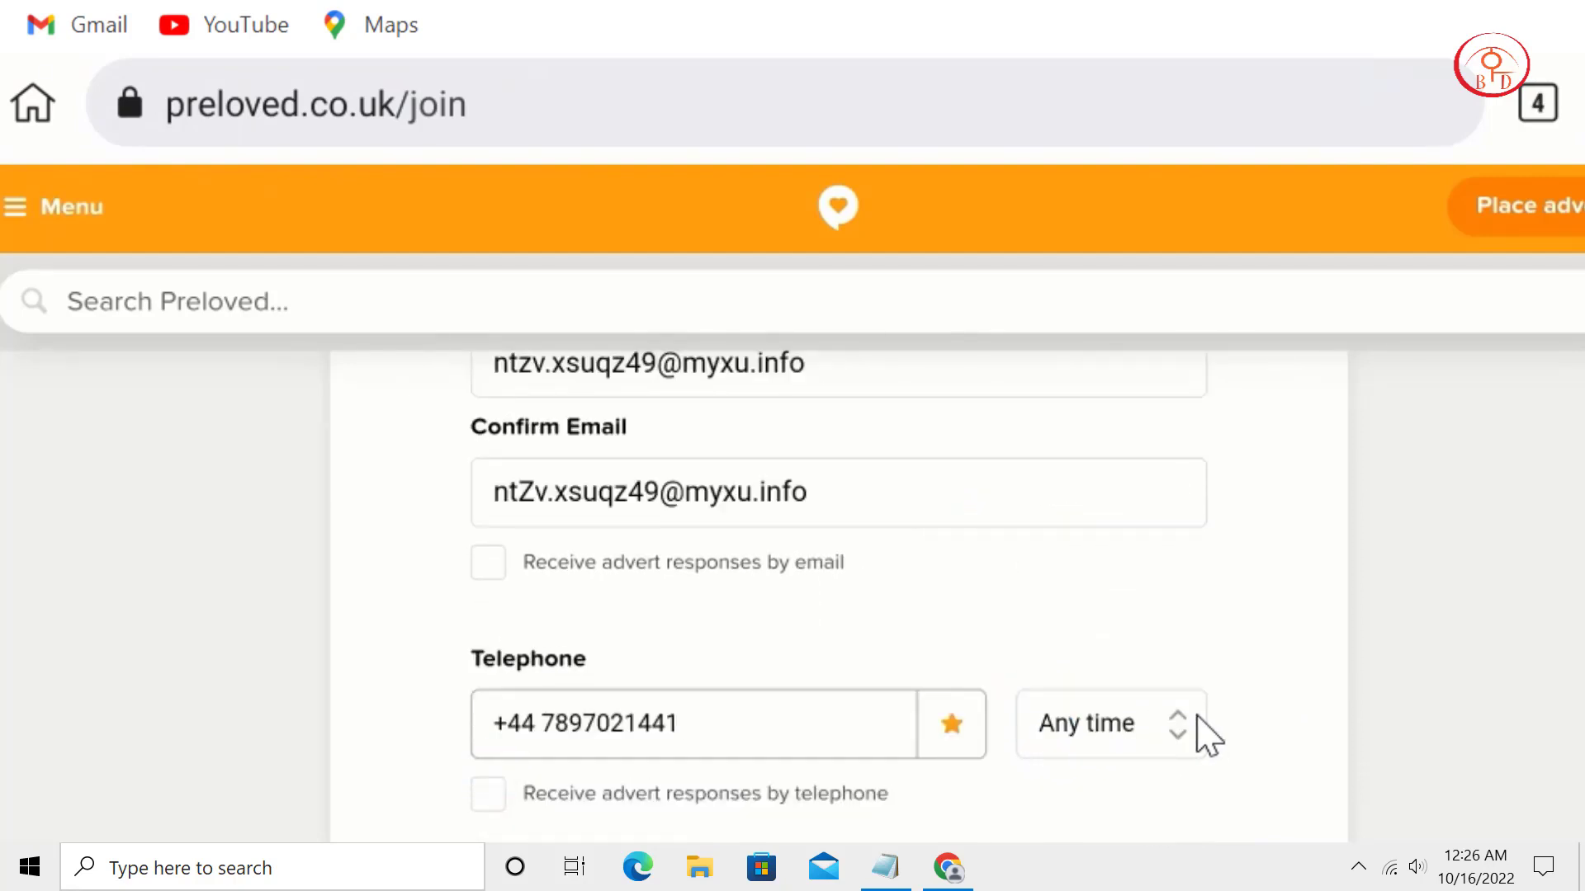
scroll(1231, 556, down, 4)
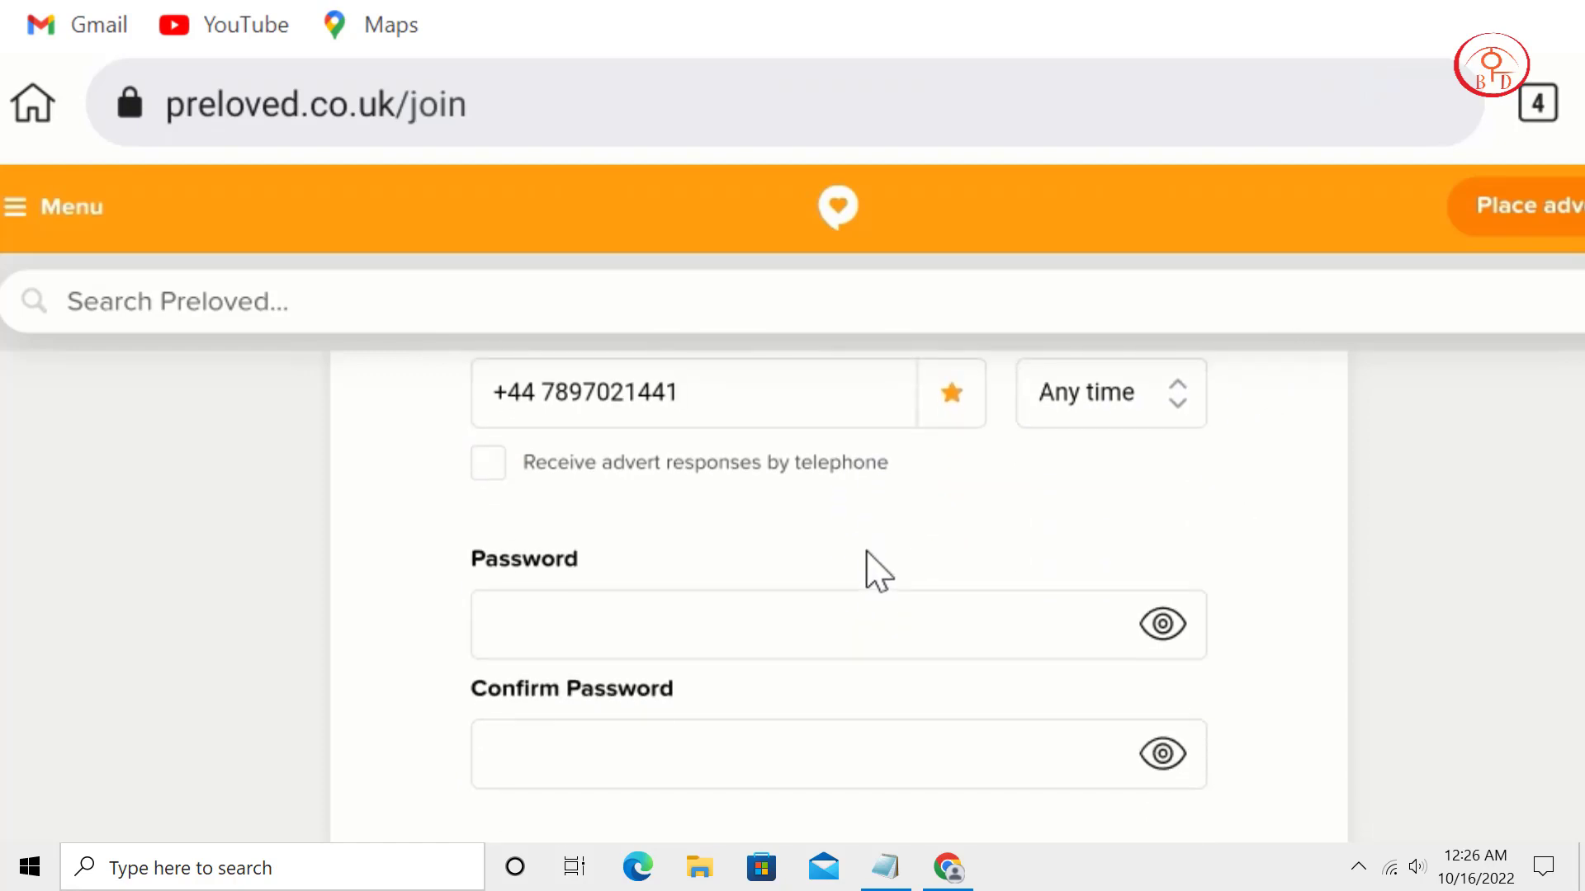
Enter and confirm the account password, then tick the Terms of Use consent box.
click(871, 598)
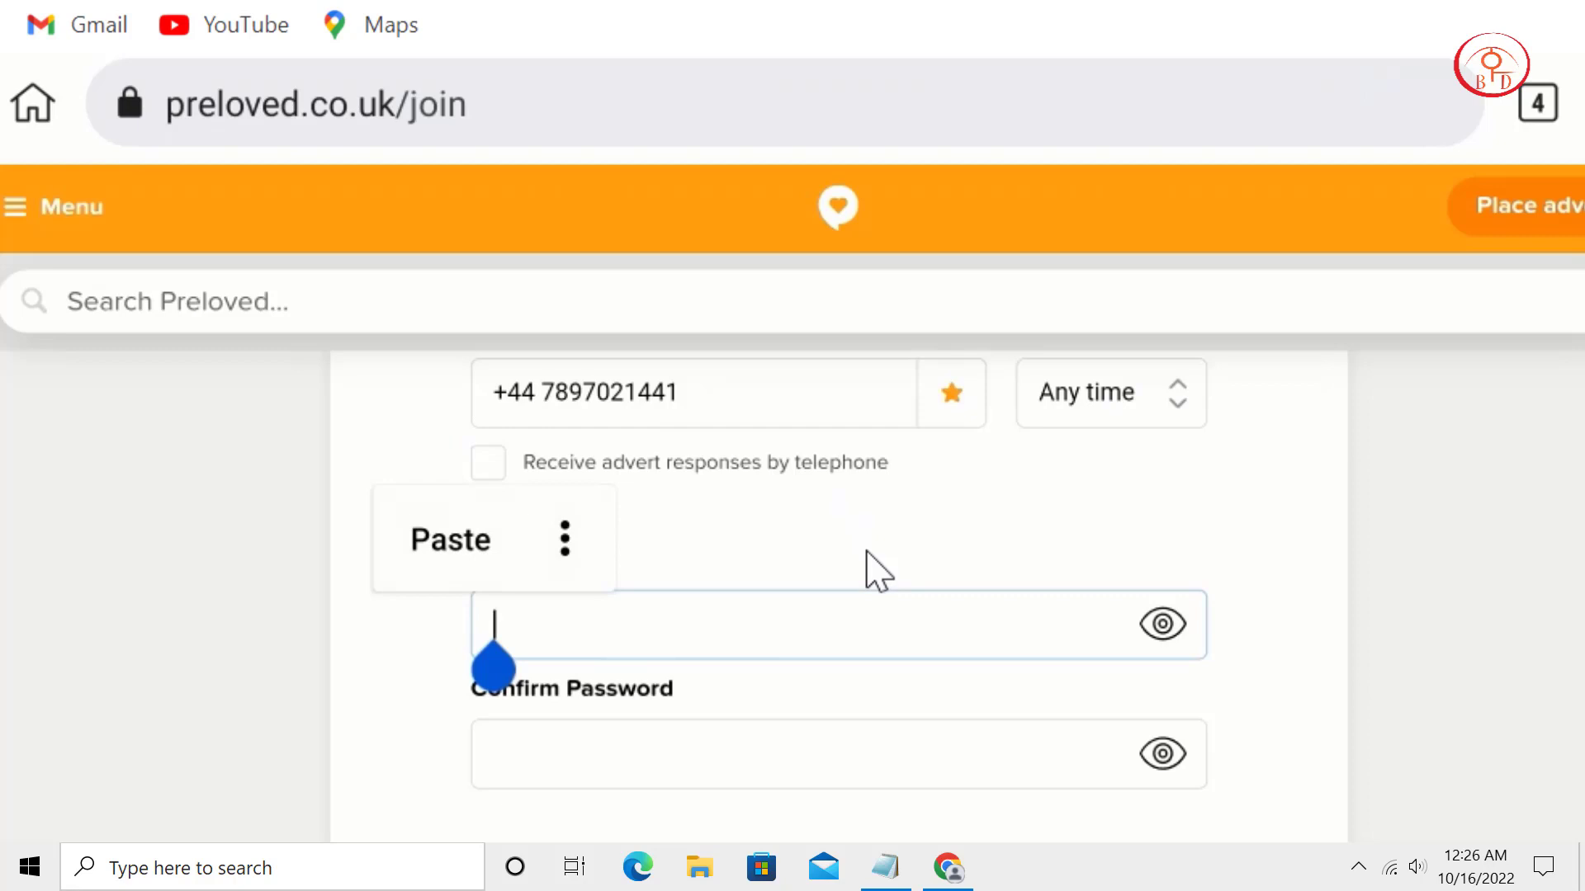
text(••)
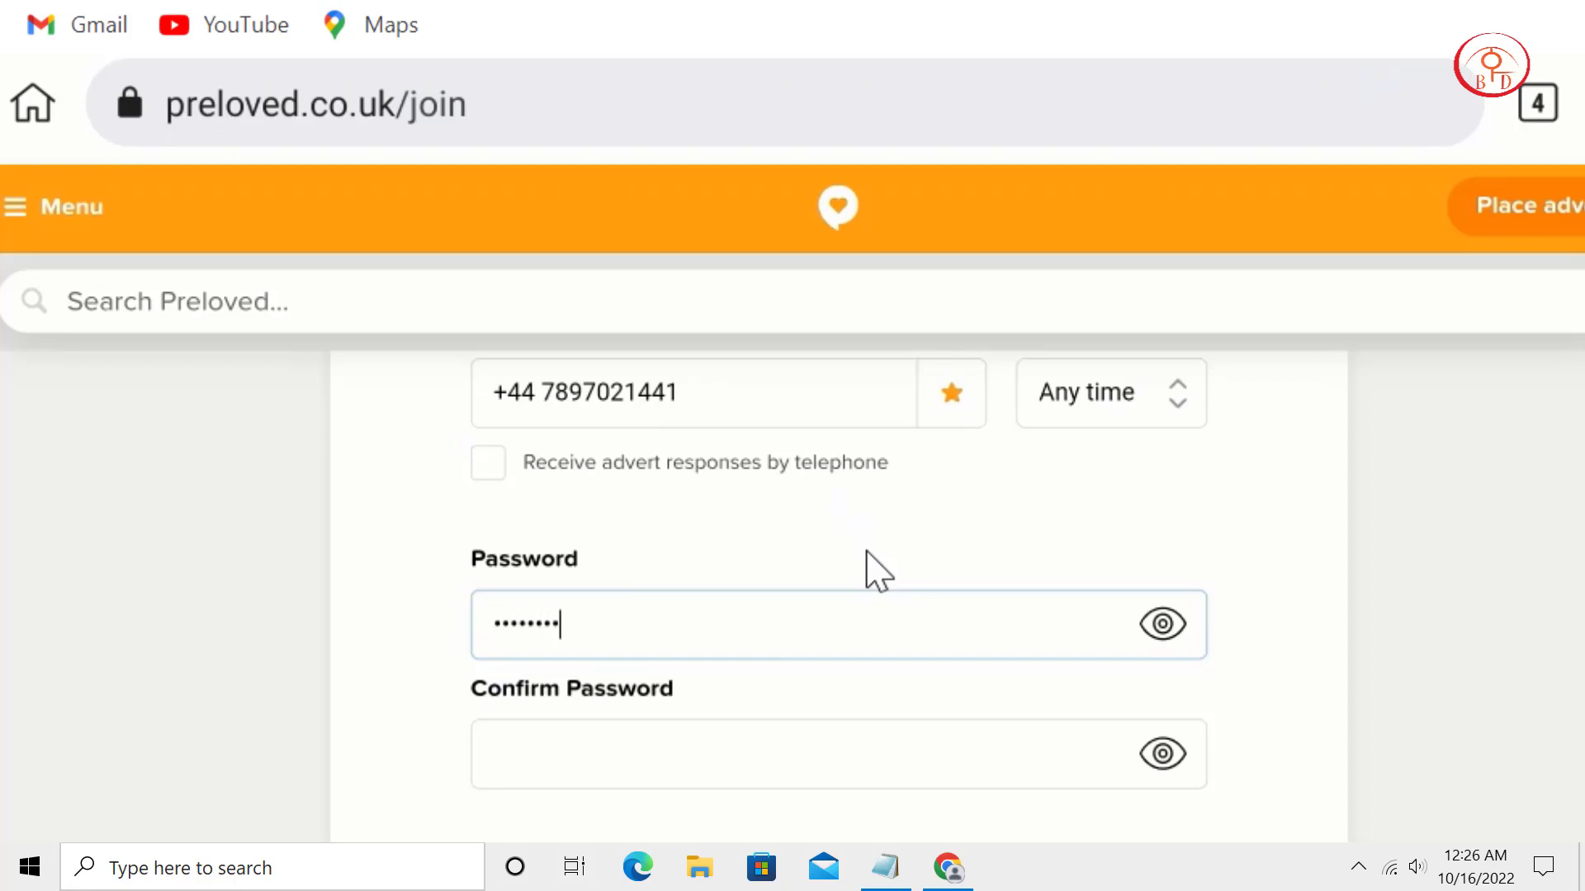
key(Tab)
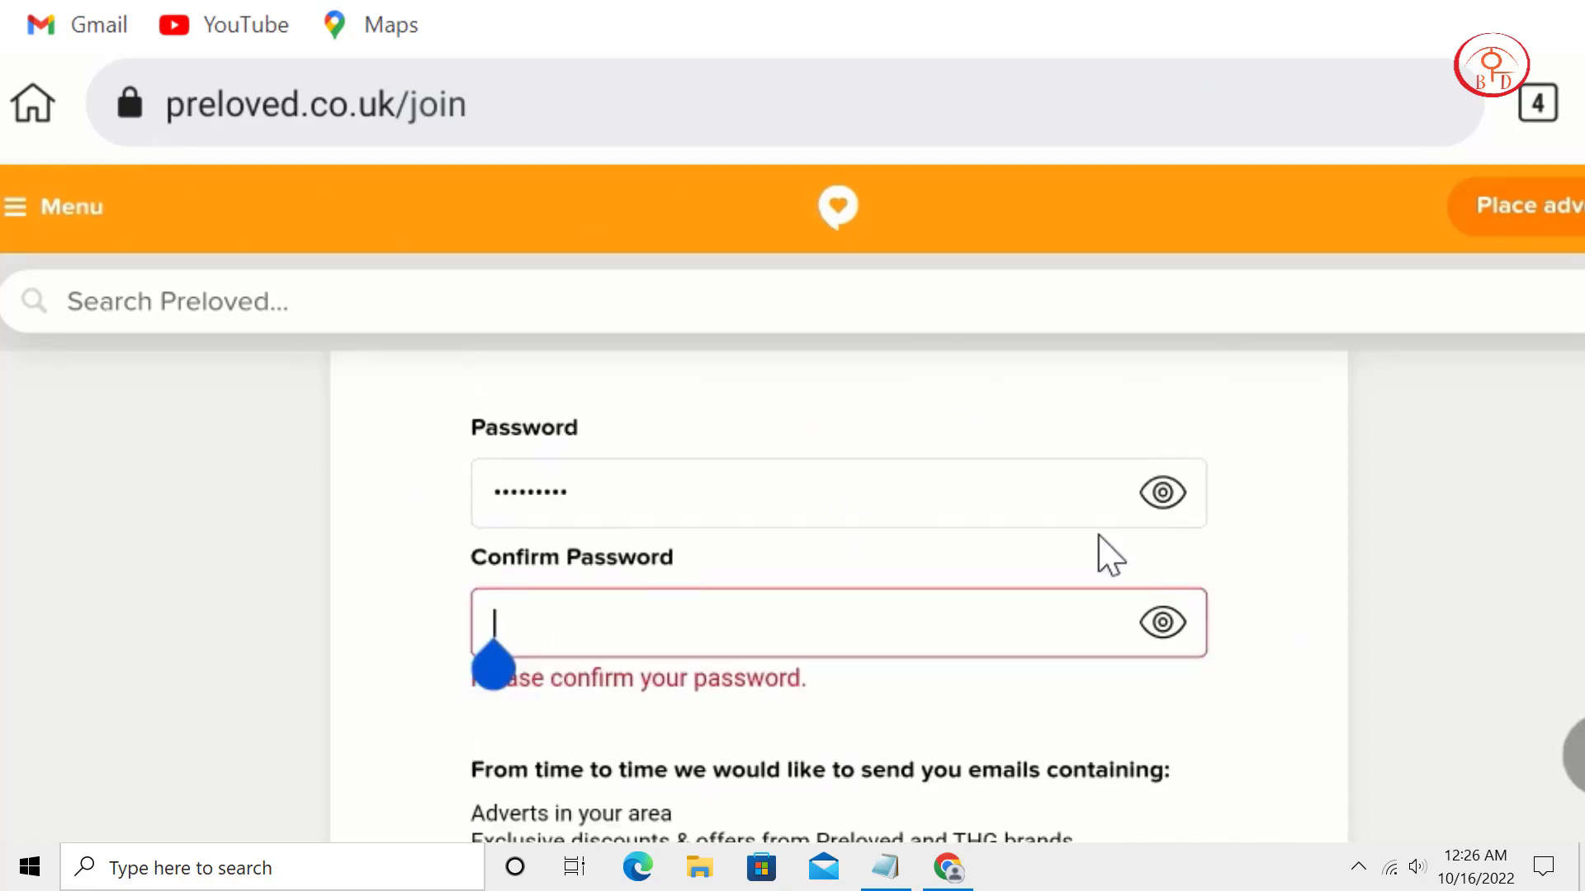
key(ctrl+v)
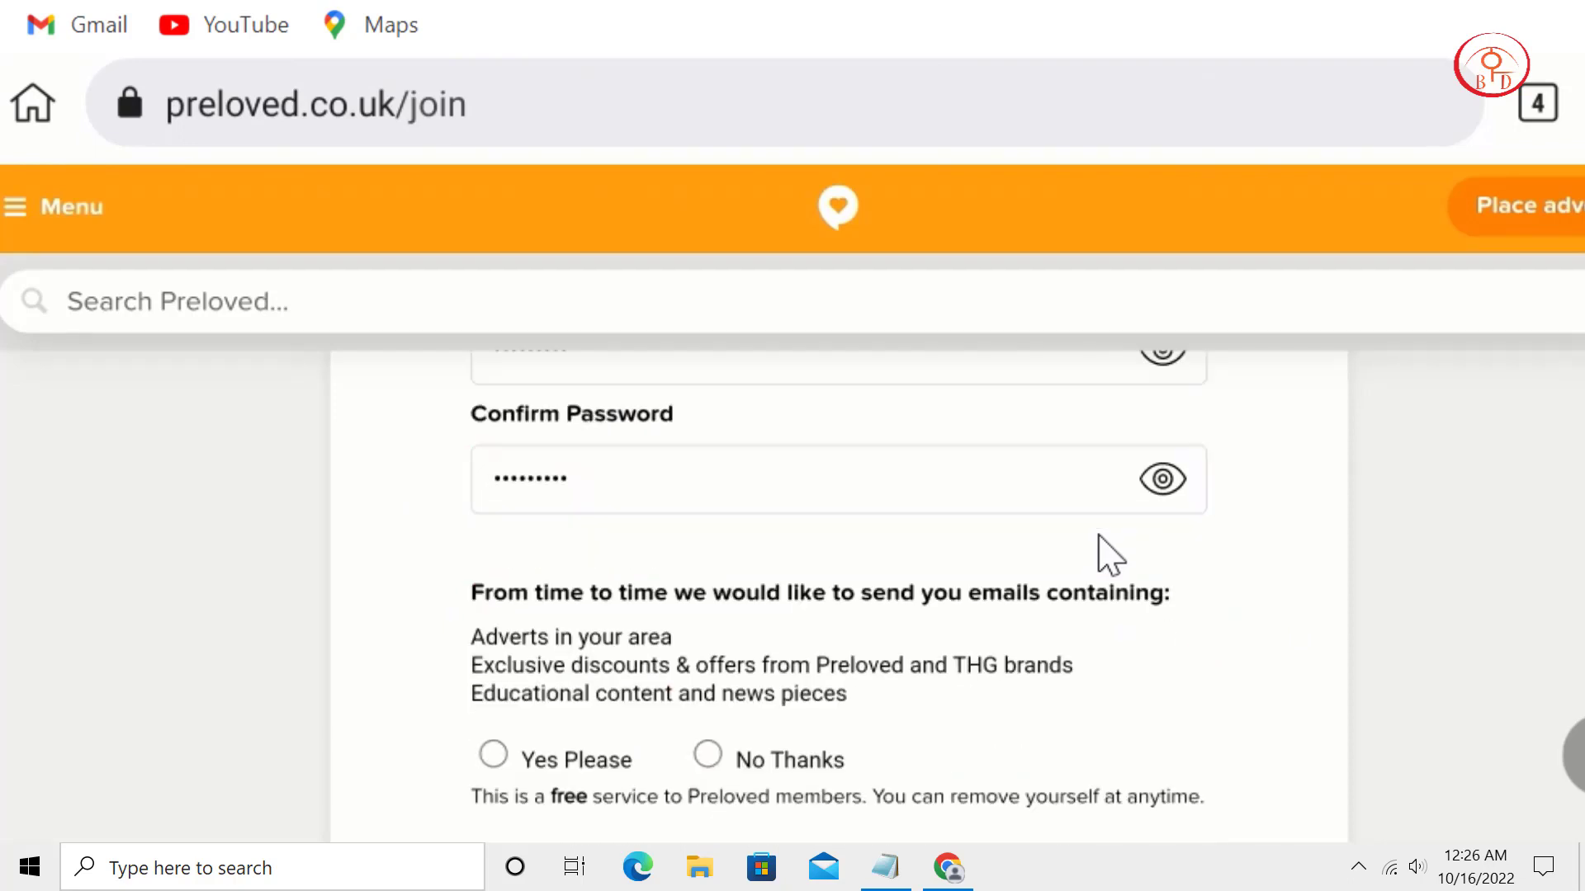
scroll(1110, 555, up, 1)
scroll(1110, 555, down, 3)
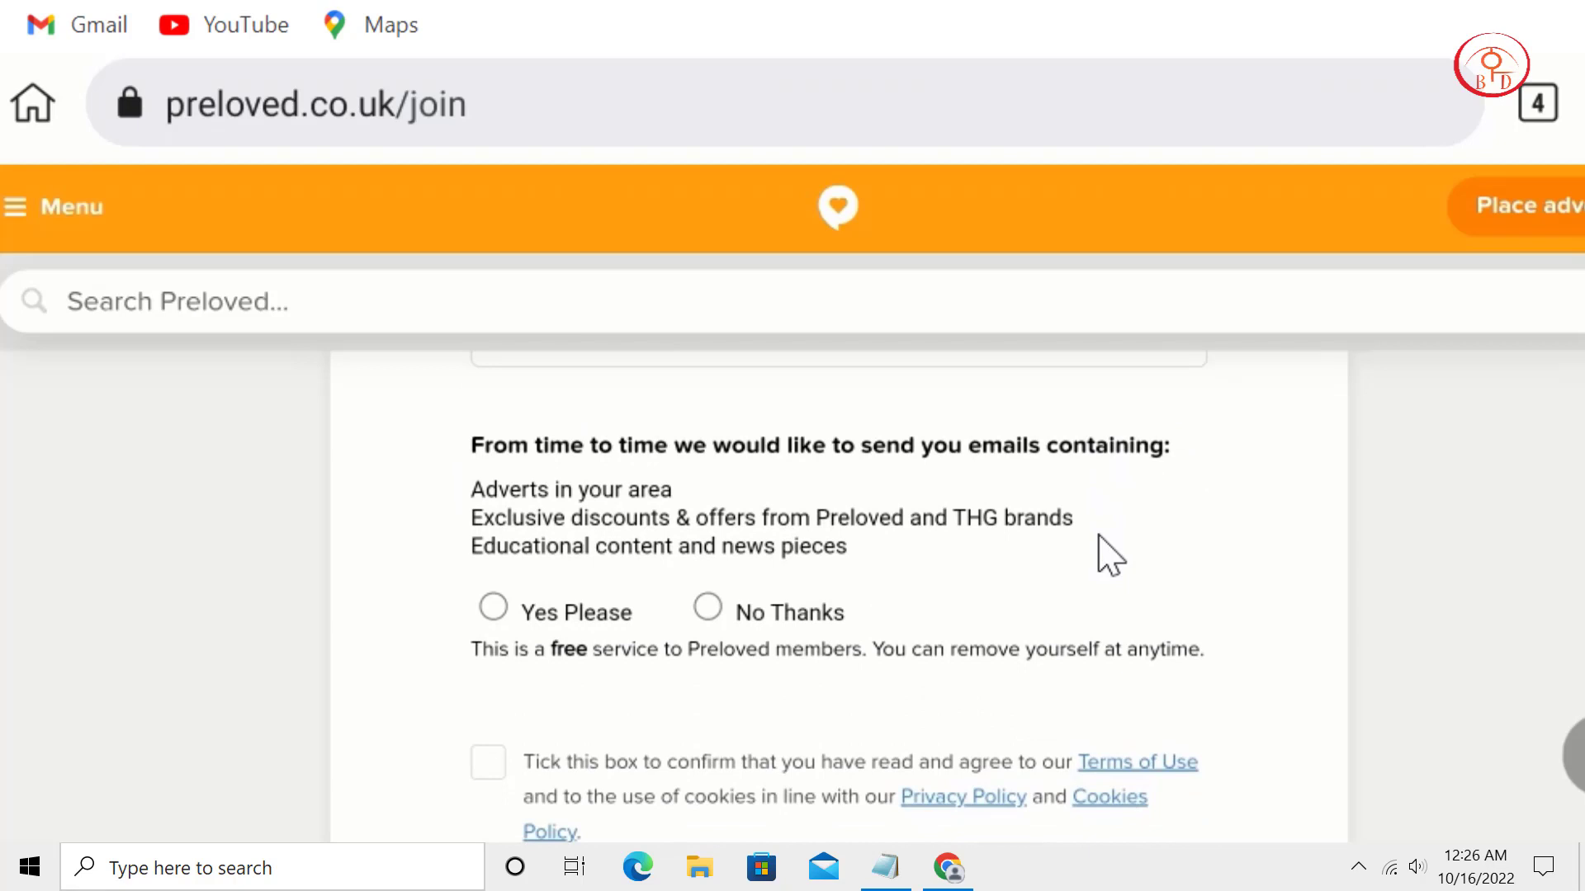
scroll(1111, 555, down, 3)
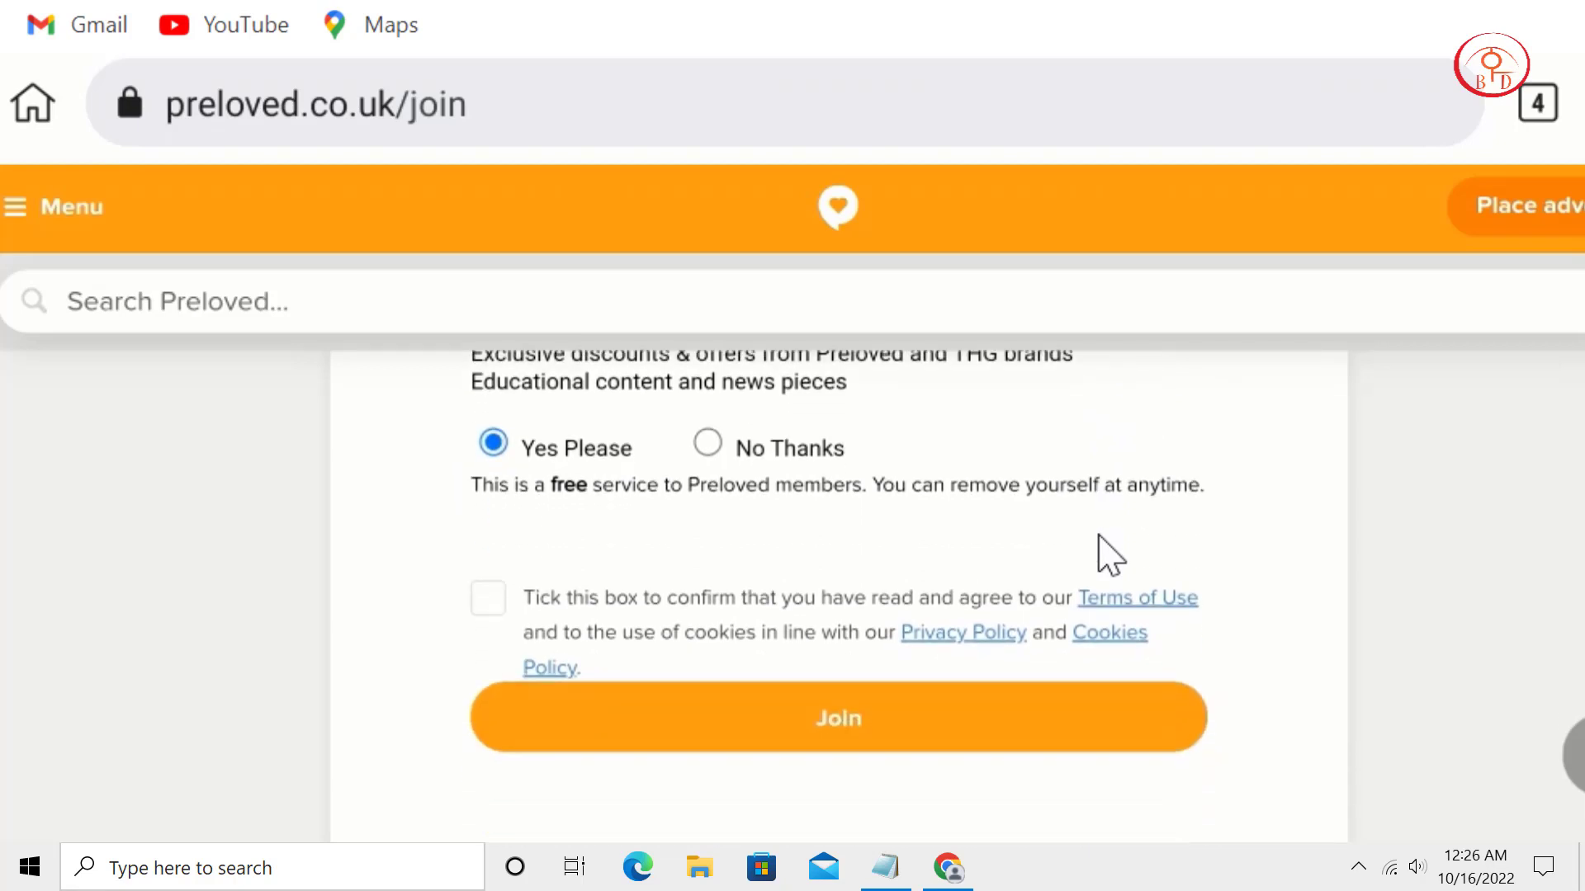
key(space)
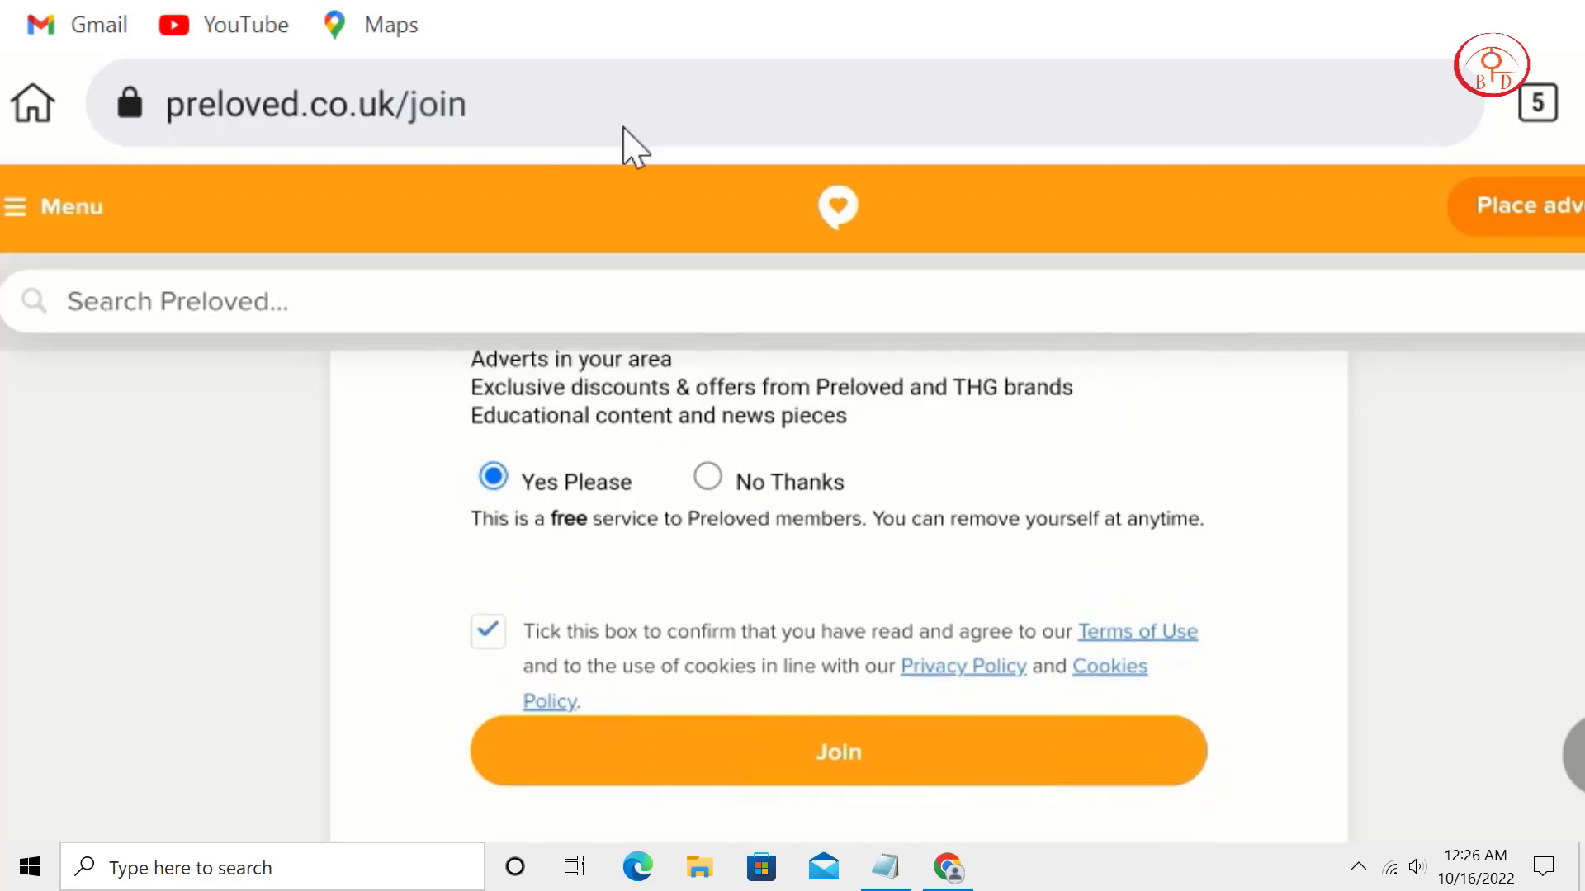
Submit the Join form, then click the validate link in Preloved's 'Please Validate Your Email Address' message.
click(662, 782)
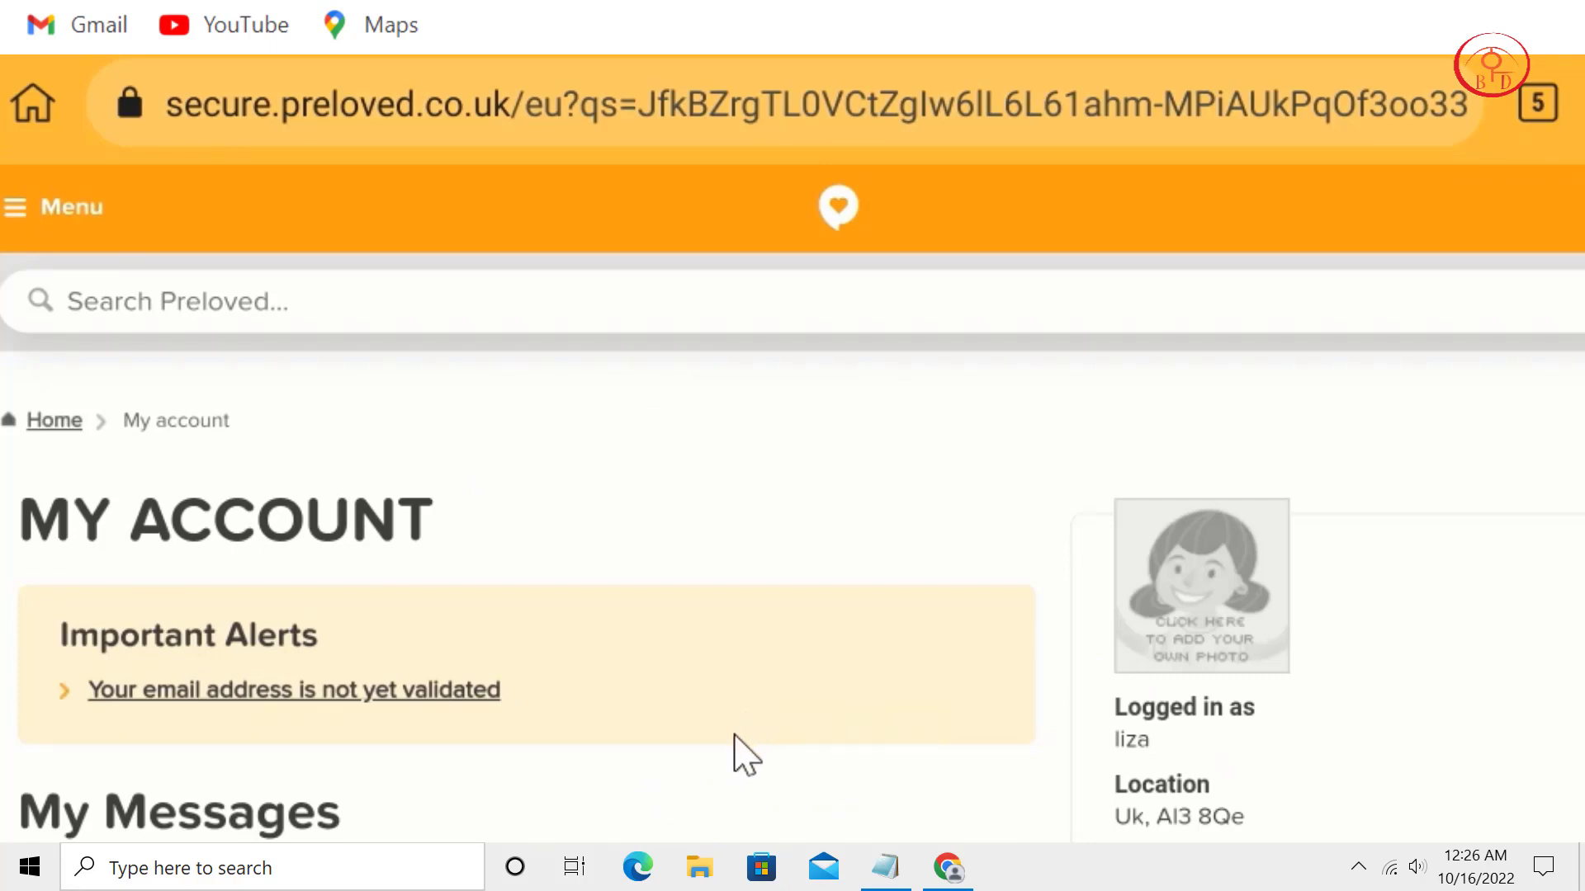
scroll(595, 537, down, 2)
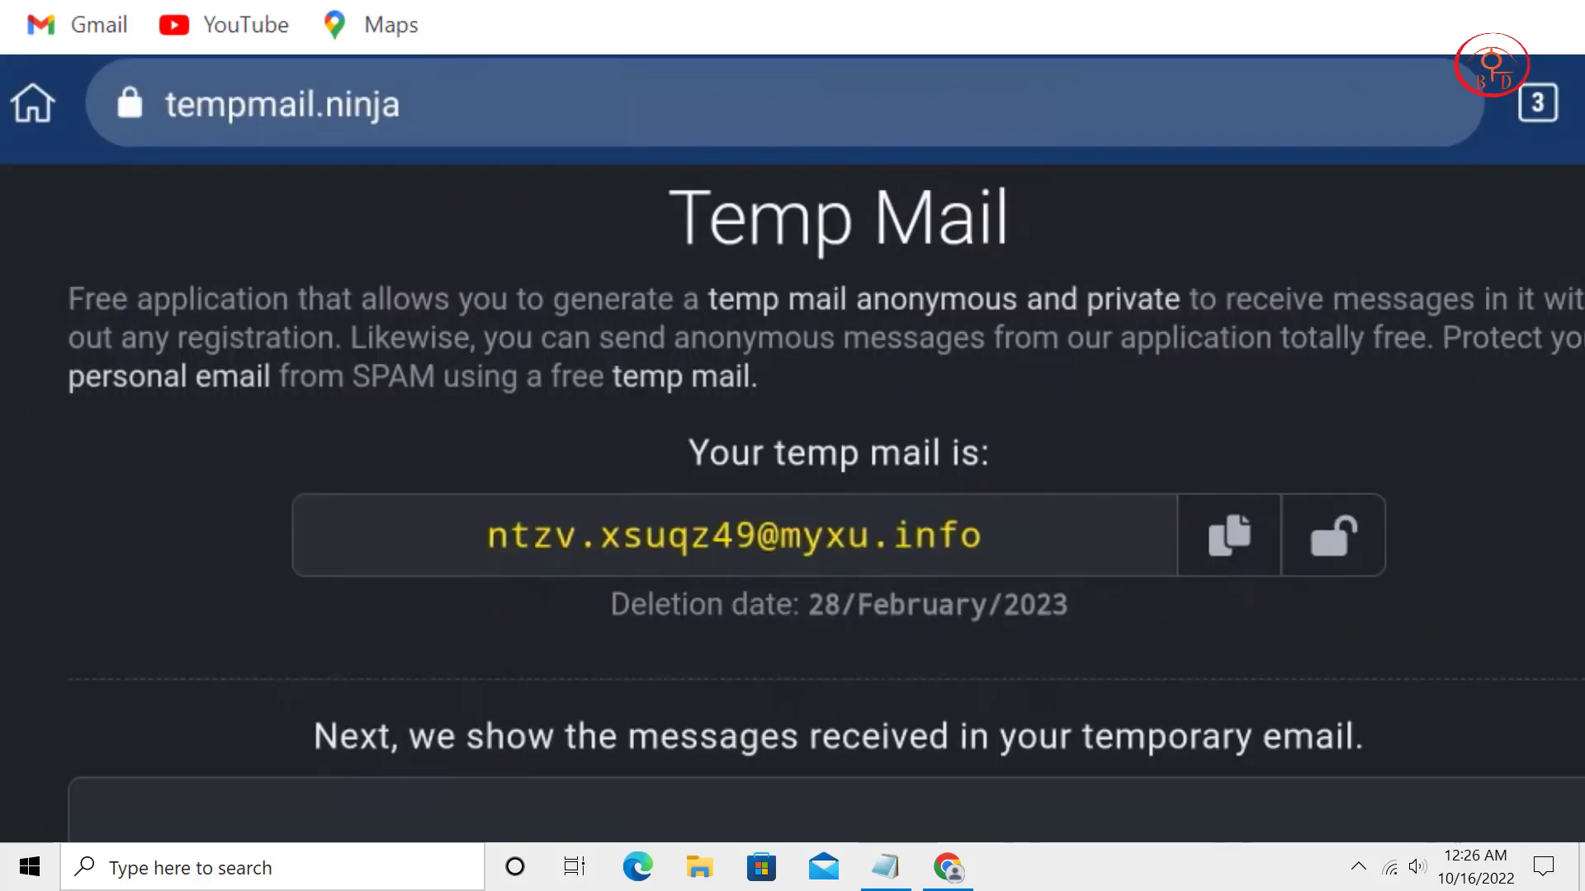
scroll(520, 714, down, 5)
scroll(1364, 435, down, 5)
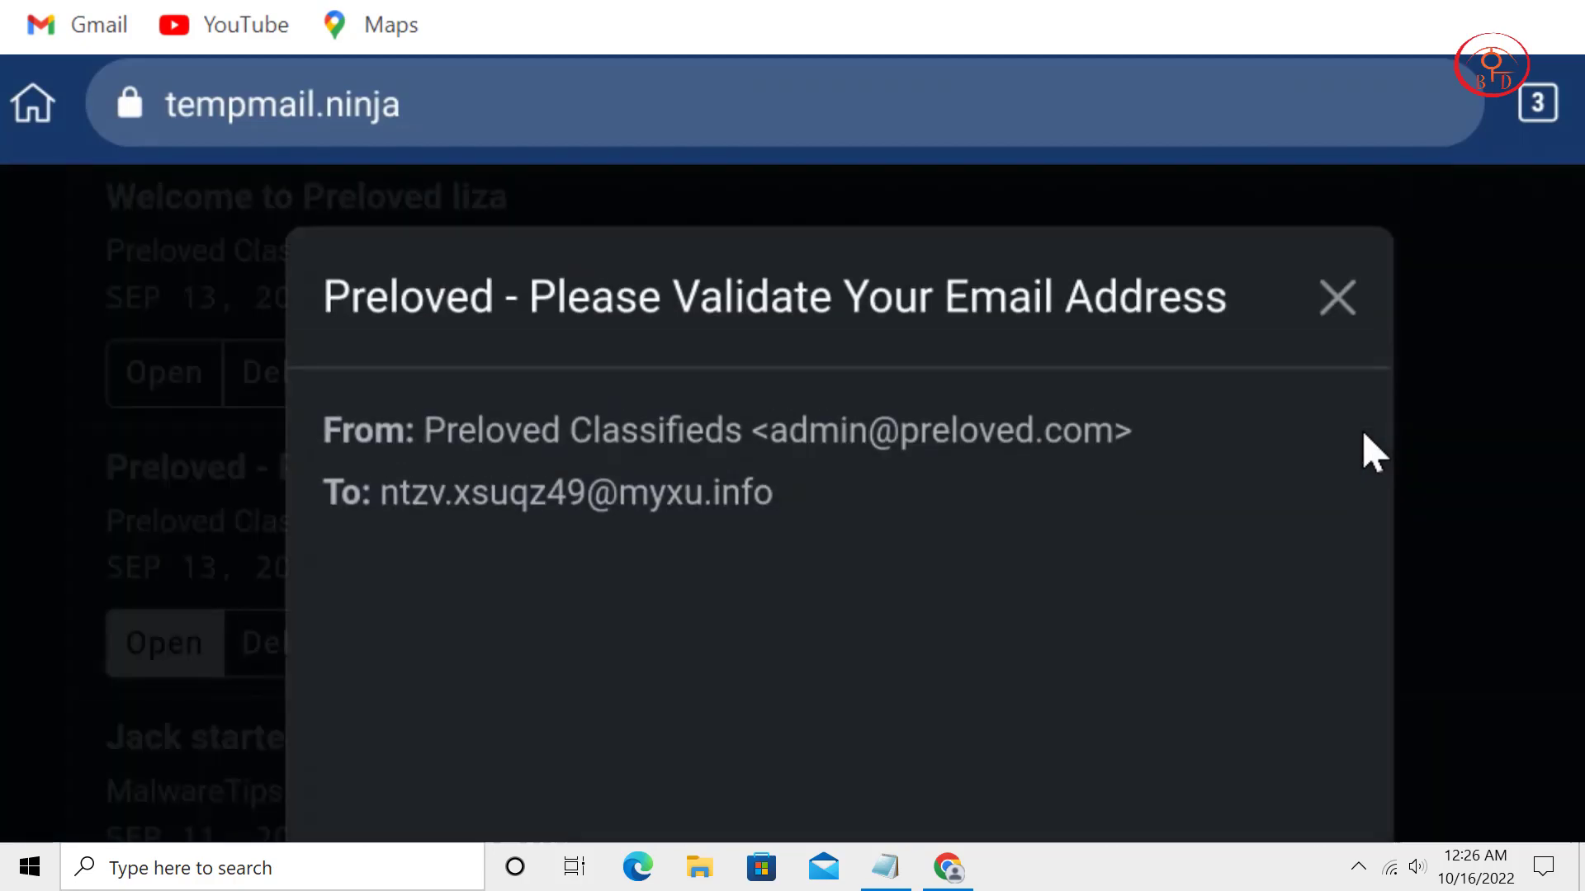
scroll(1362, 429, down, 10)
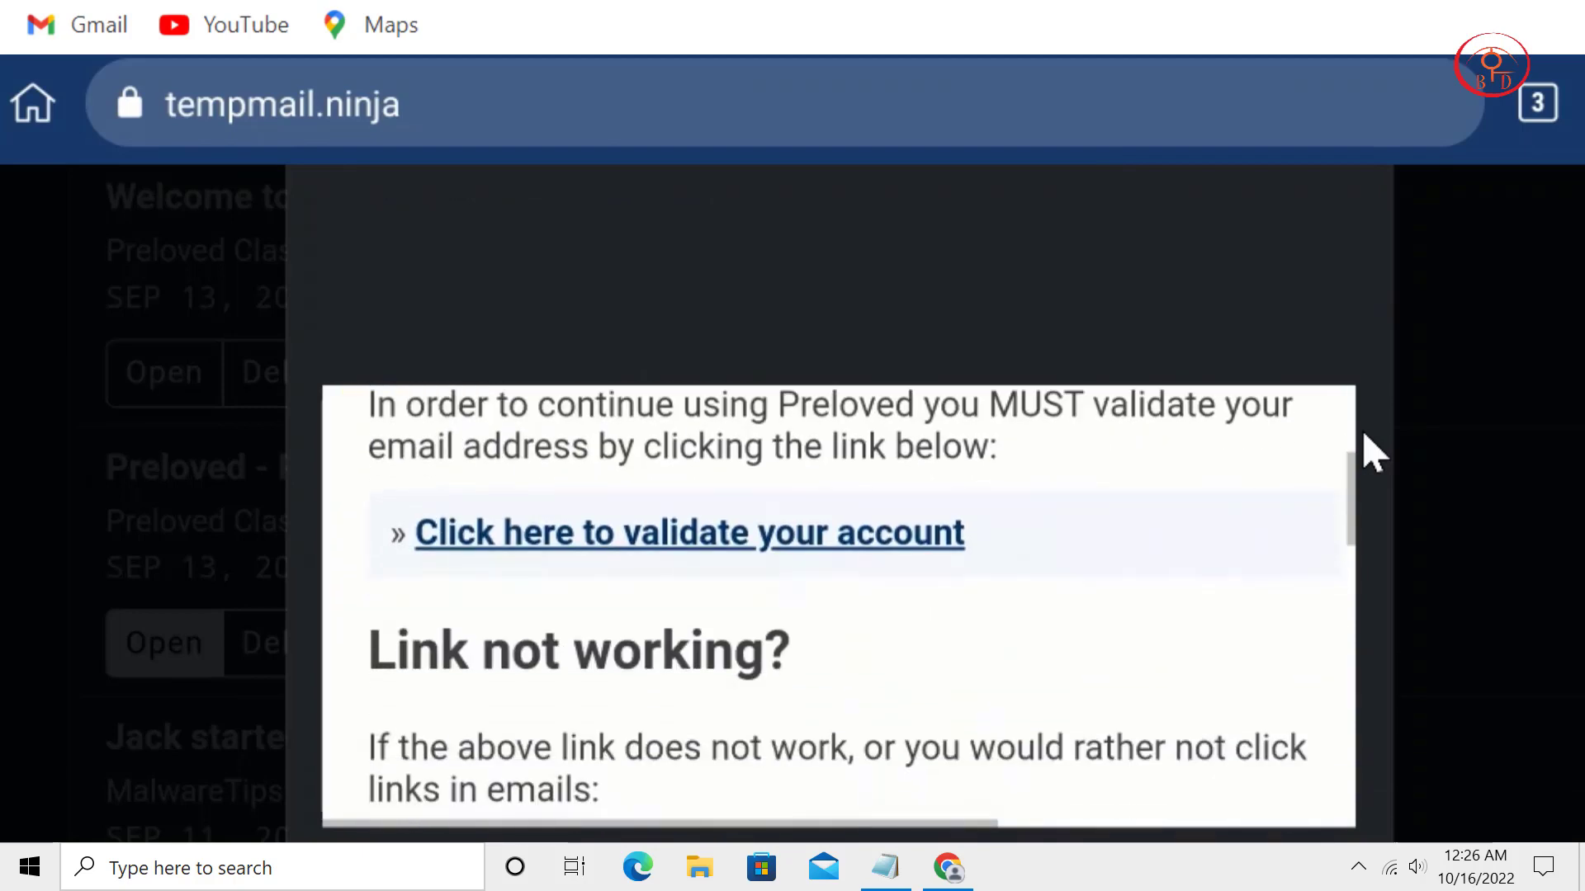
scroll(1362, 429, down, 10)
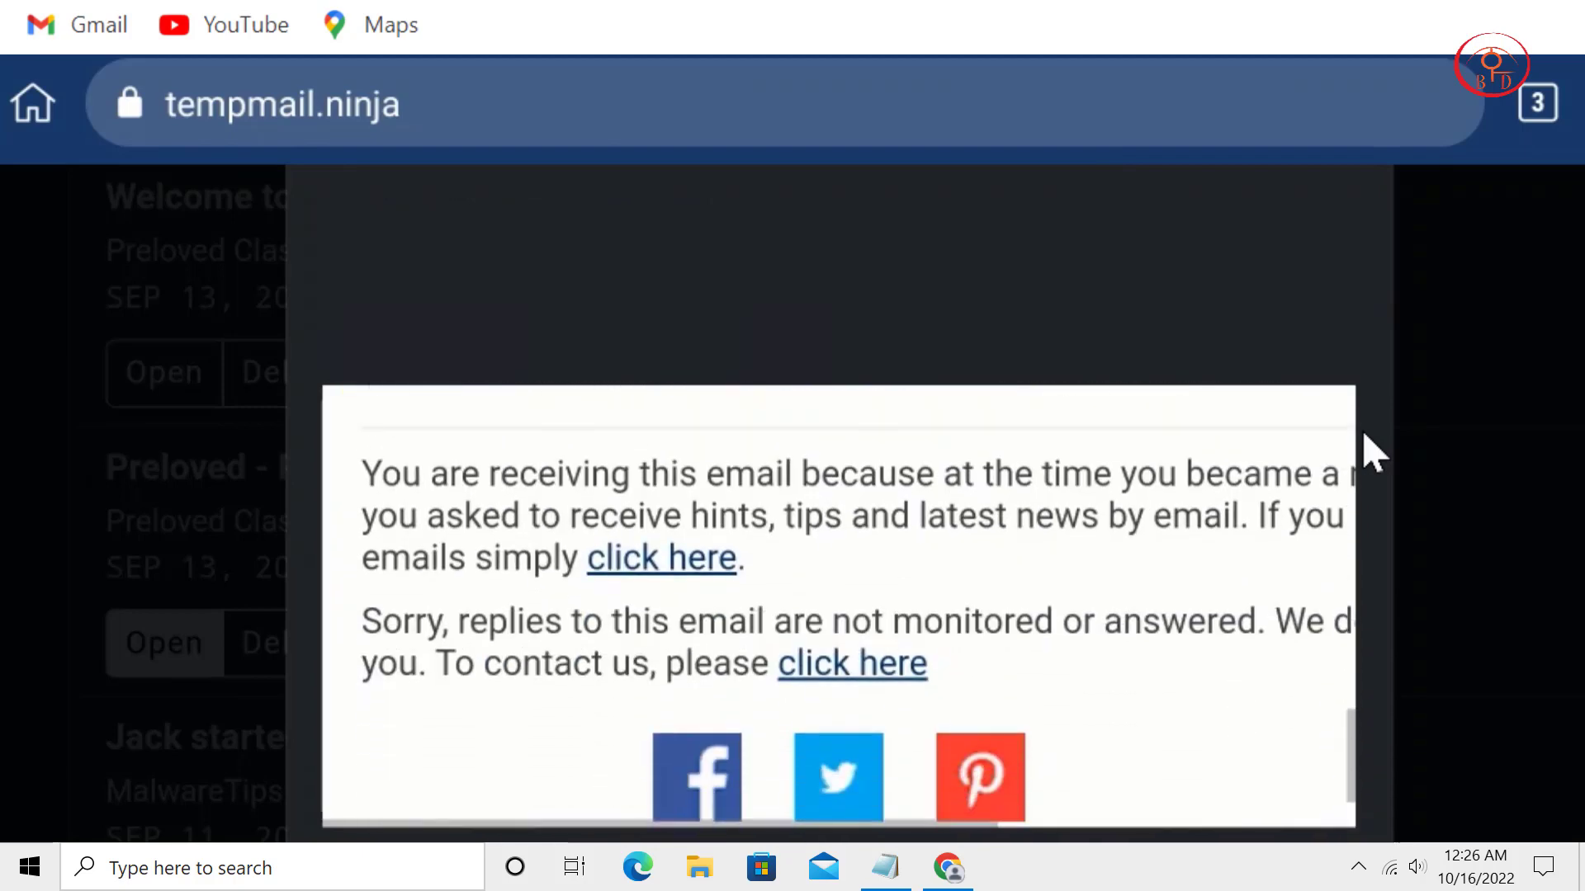
scroll(1362, 429, up, 2)
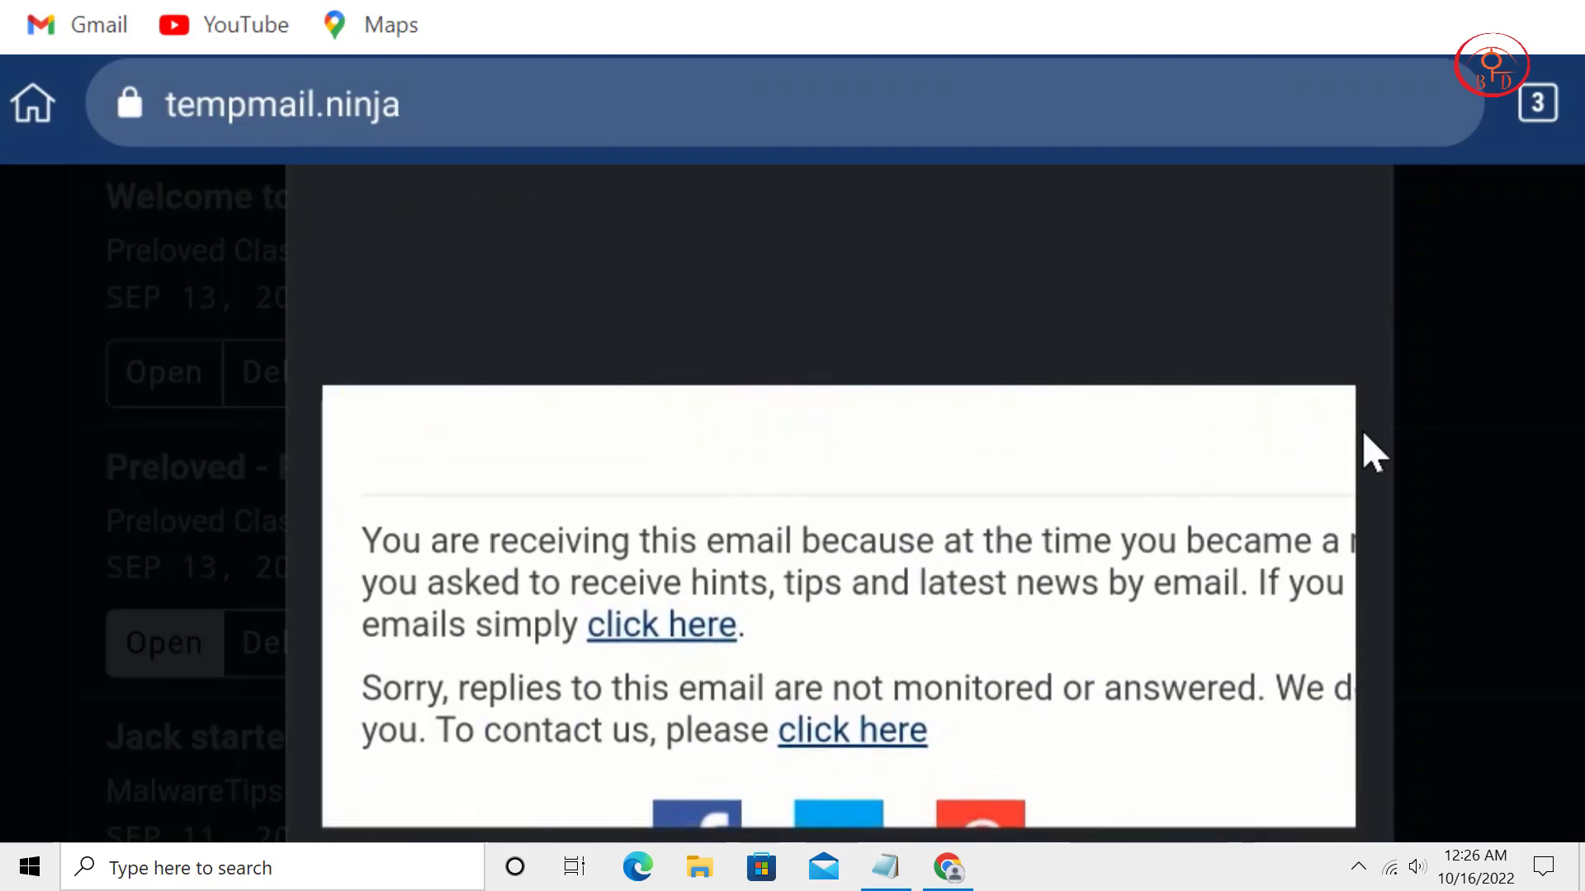
scroll(1362, 429, up, 3)
scroll(1364, 435, up, 10)
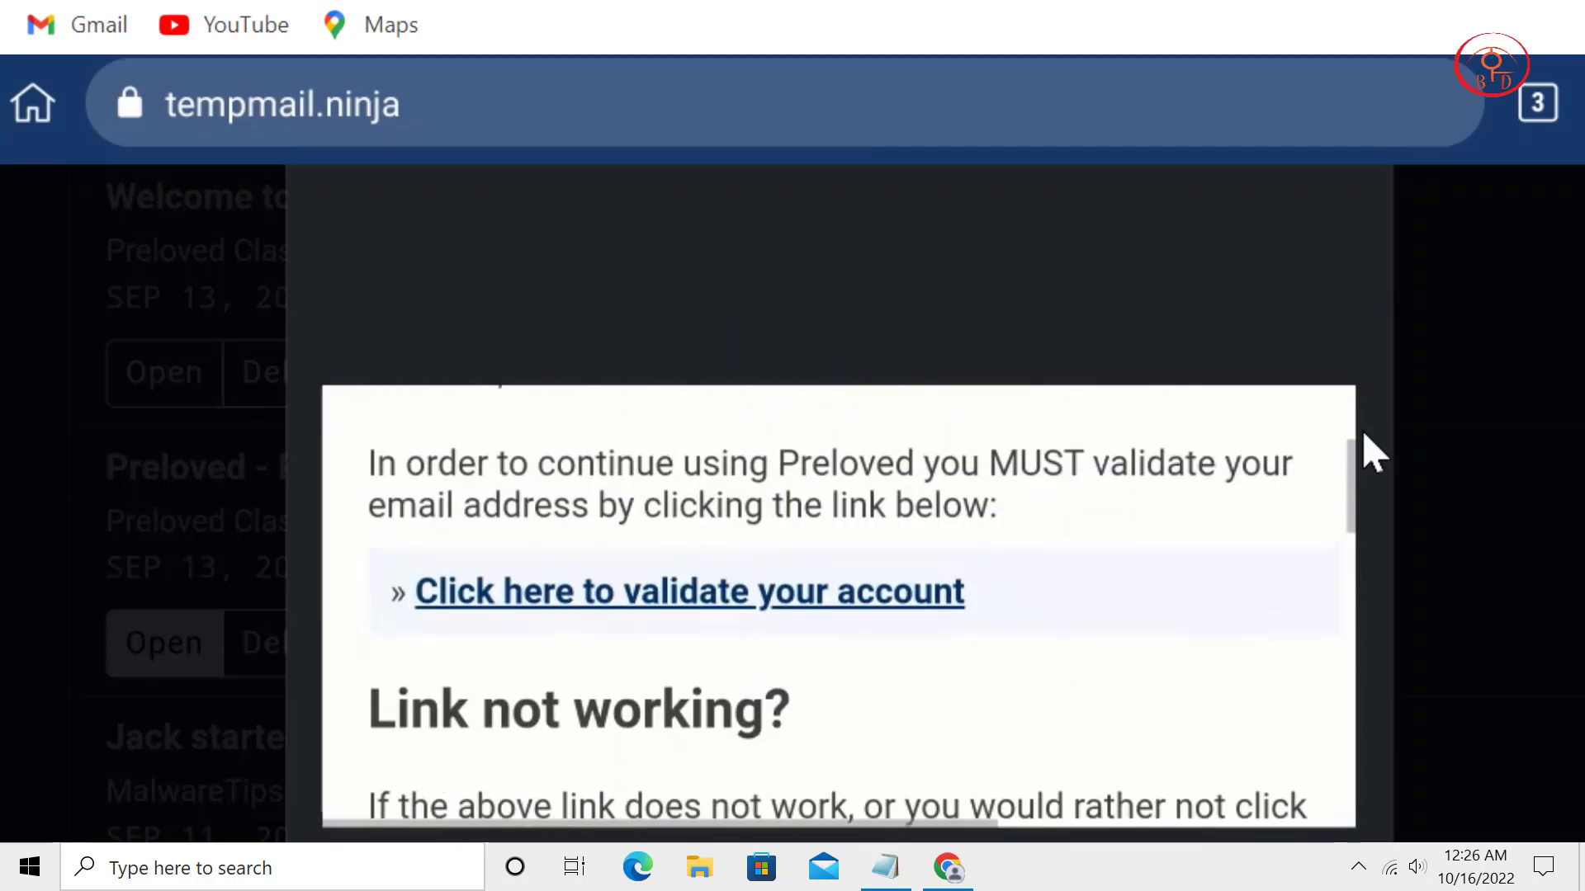
scroll(1363, 435, up, 1)
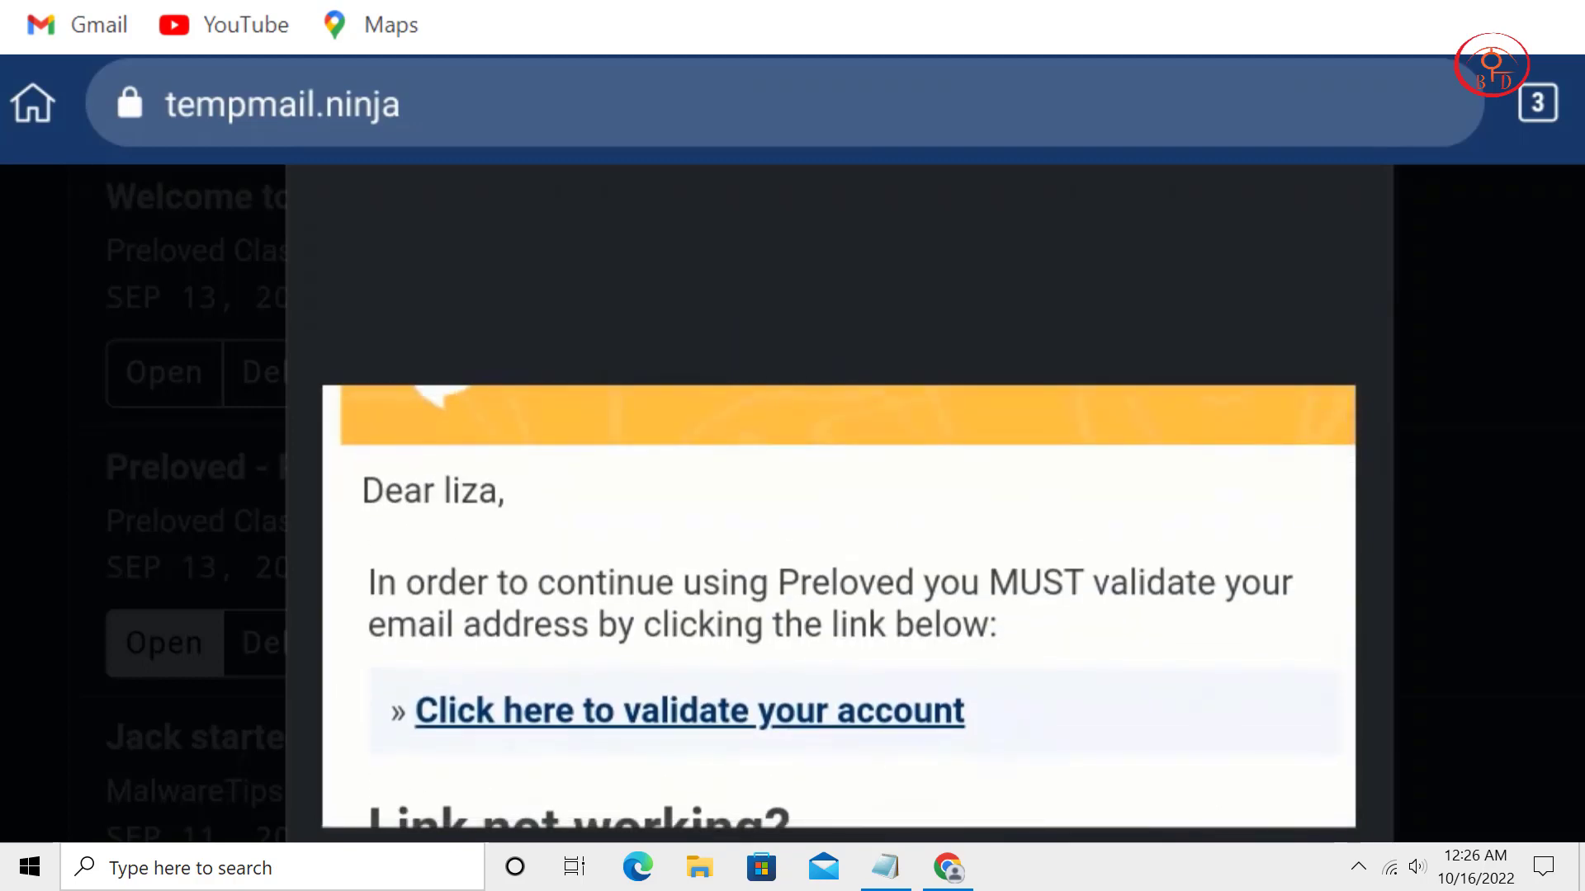
click(596, 719)
Return from Email Validated to the Preloved home page and start placing an advert.
drag(753, 640, 807, 627)
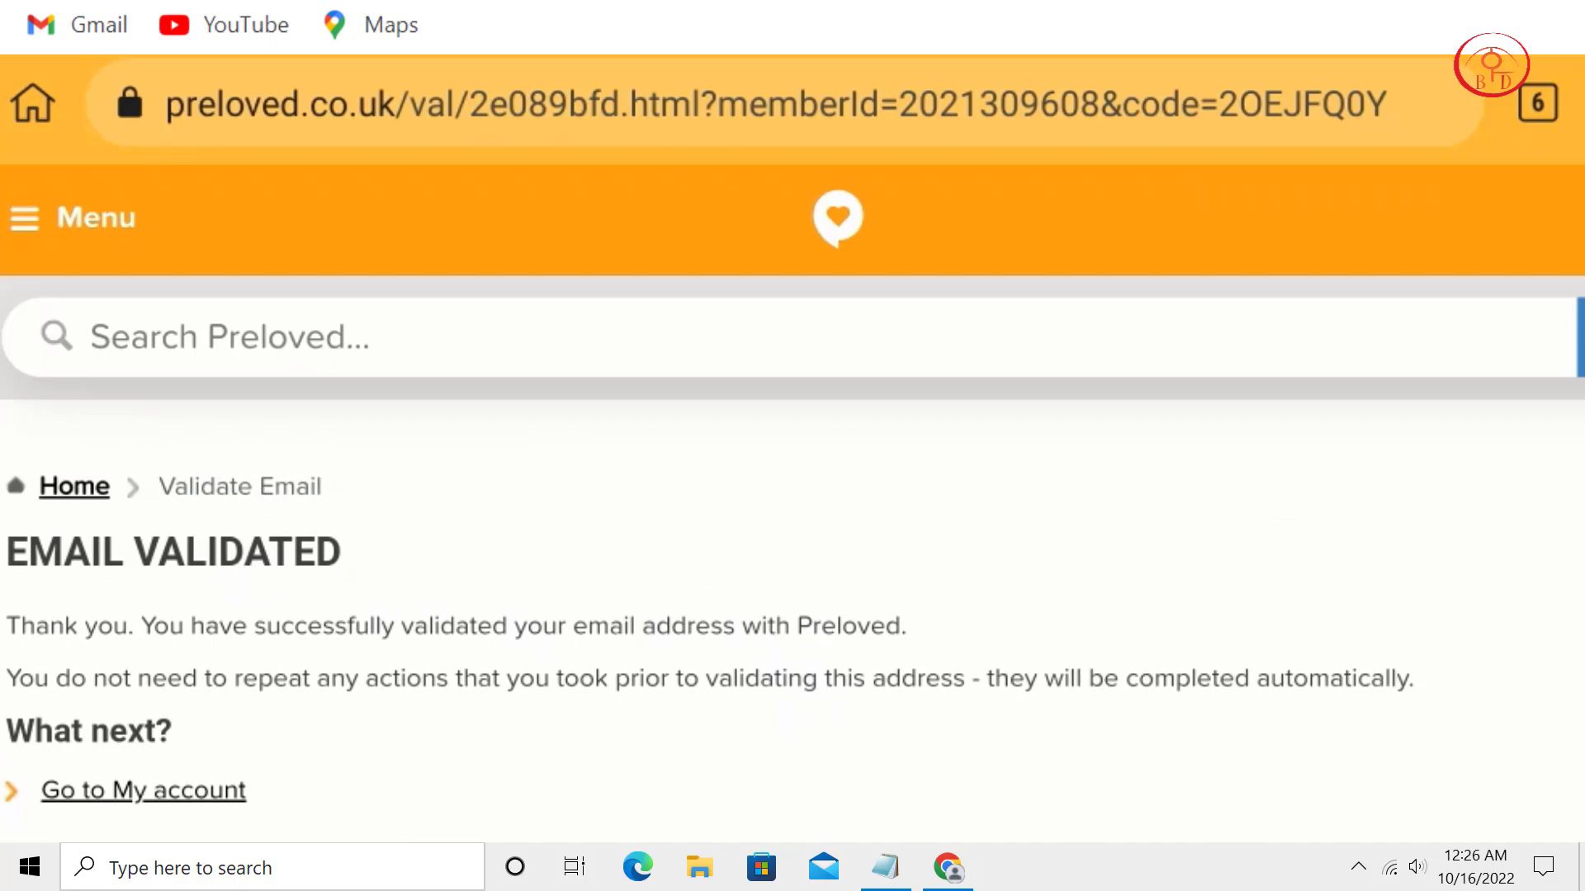
click(840, 212)
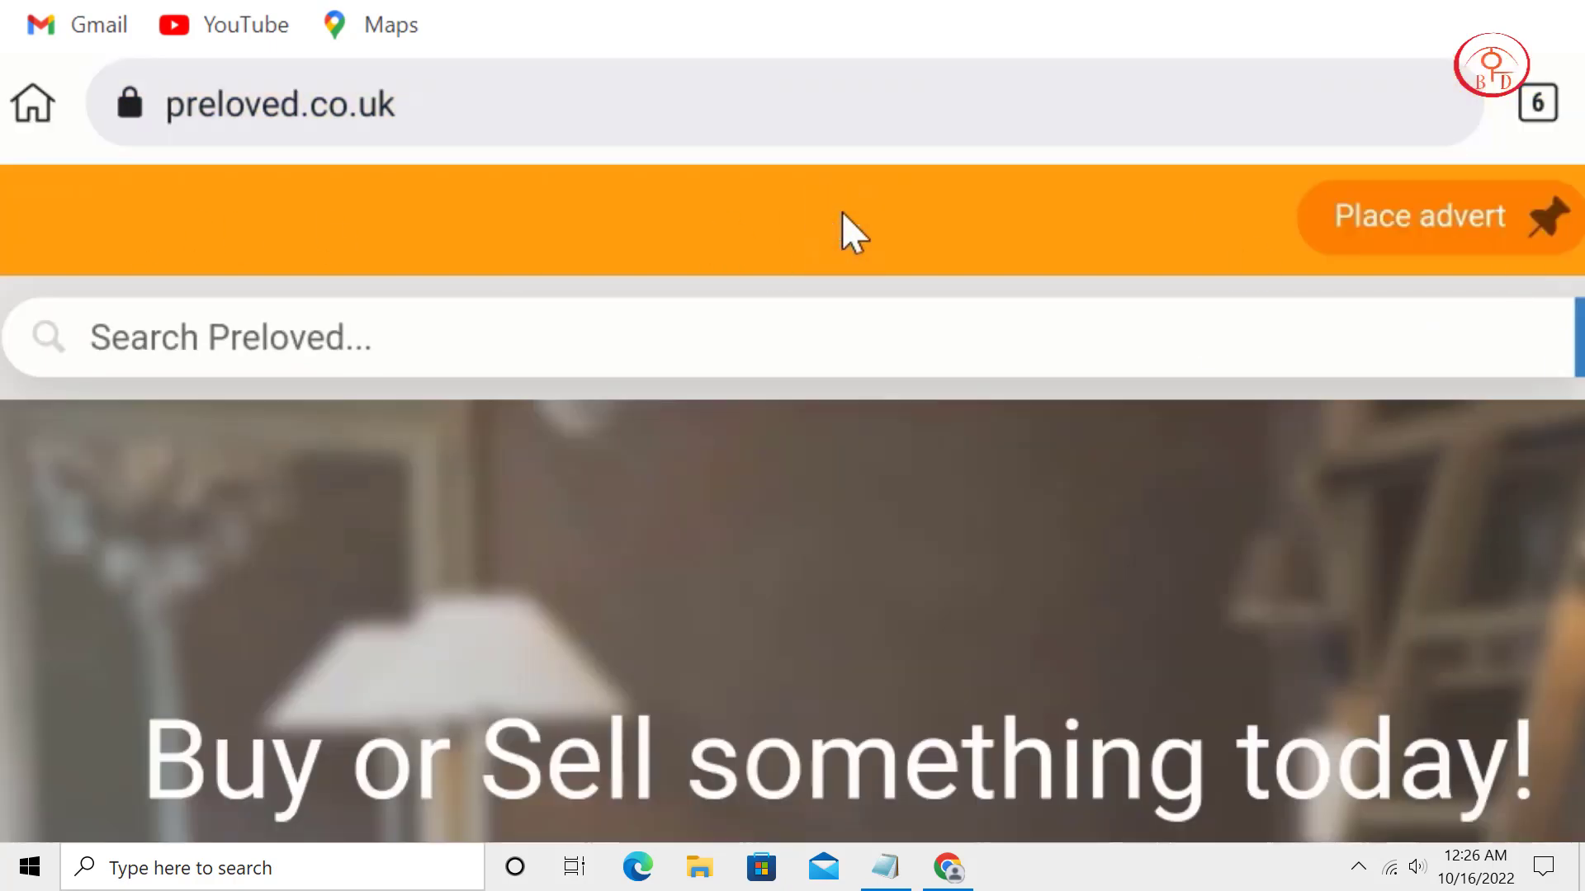
click(1504, 216)
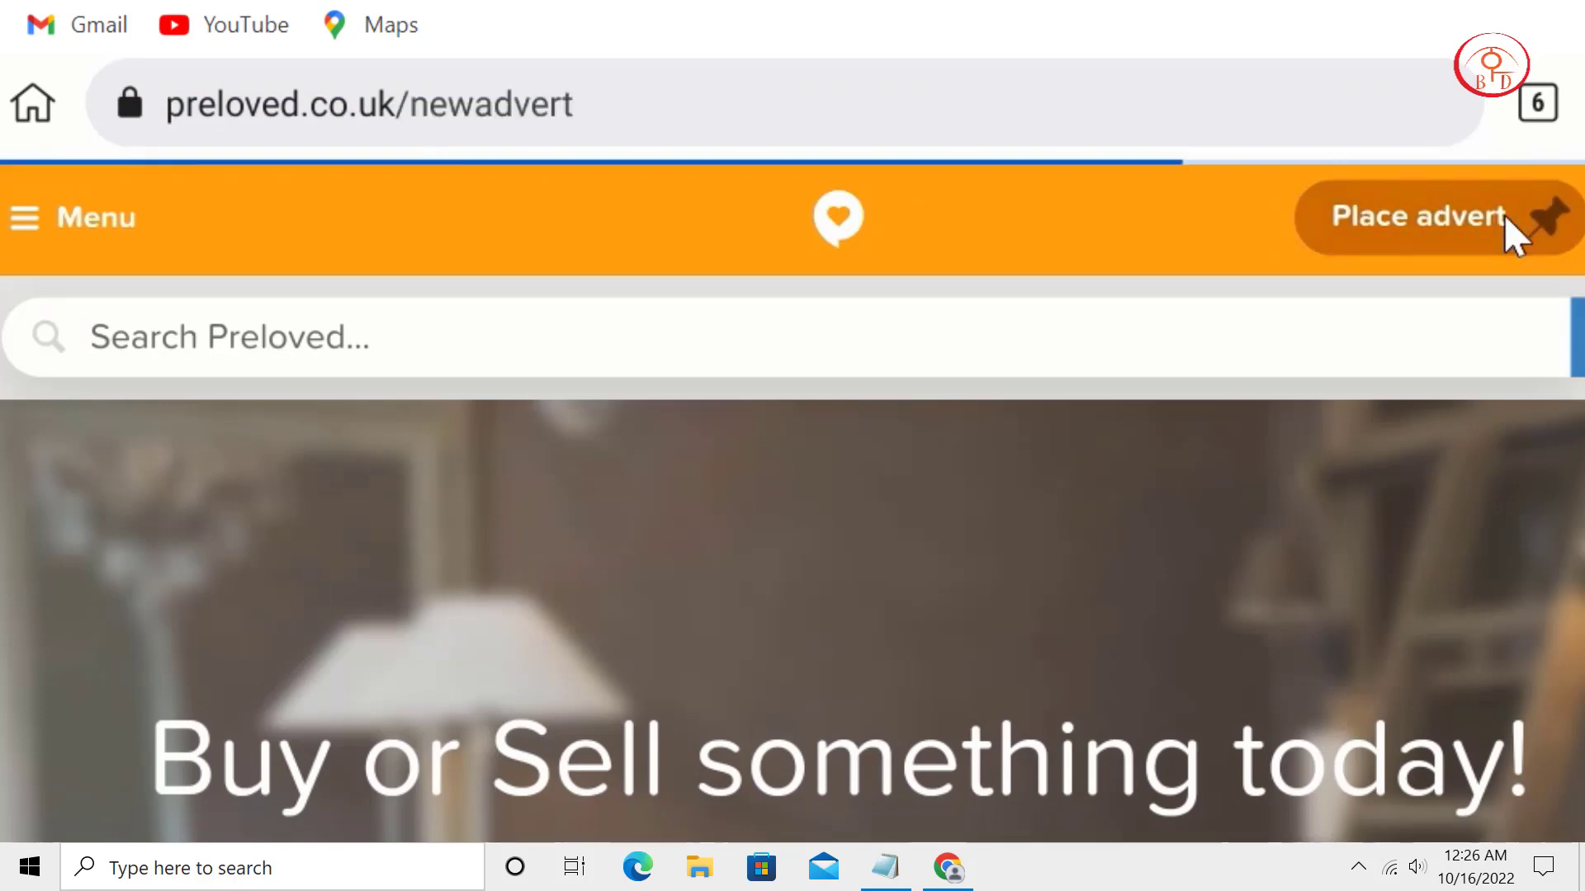
Choose PLACE A PRIVATE AD to reach Step 1 category selection.
scroll(1080, 630, down, 2)
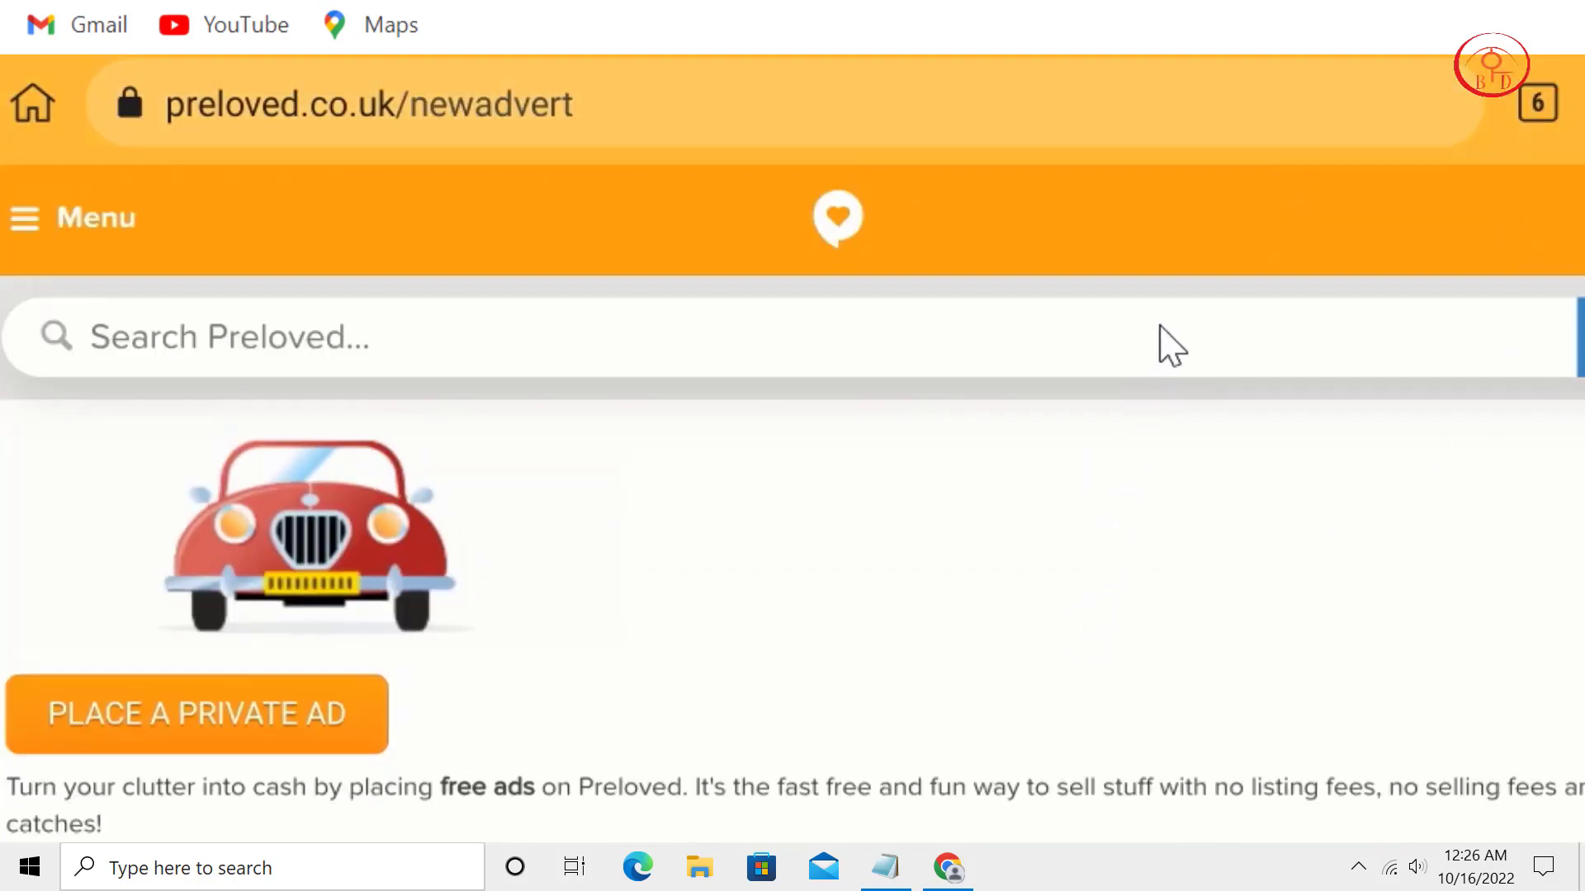
scroll(1106, 607, up, 2)
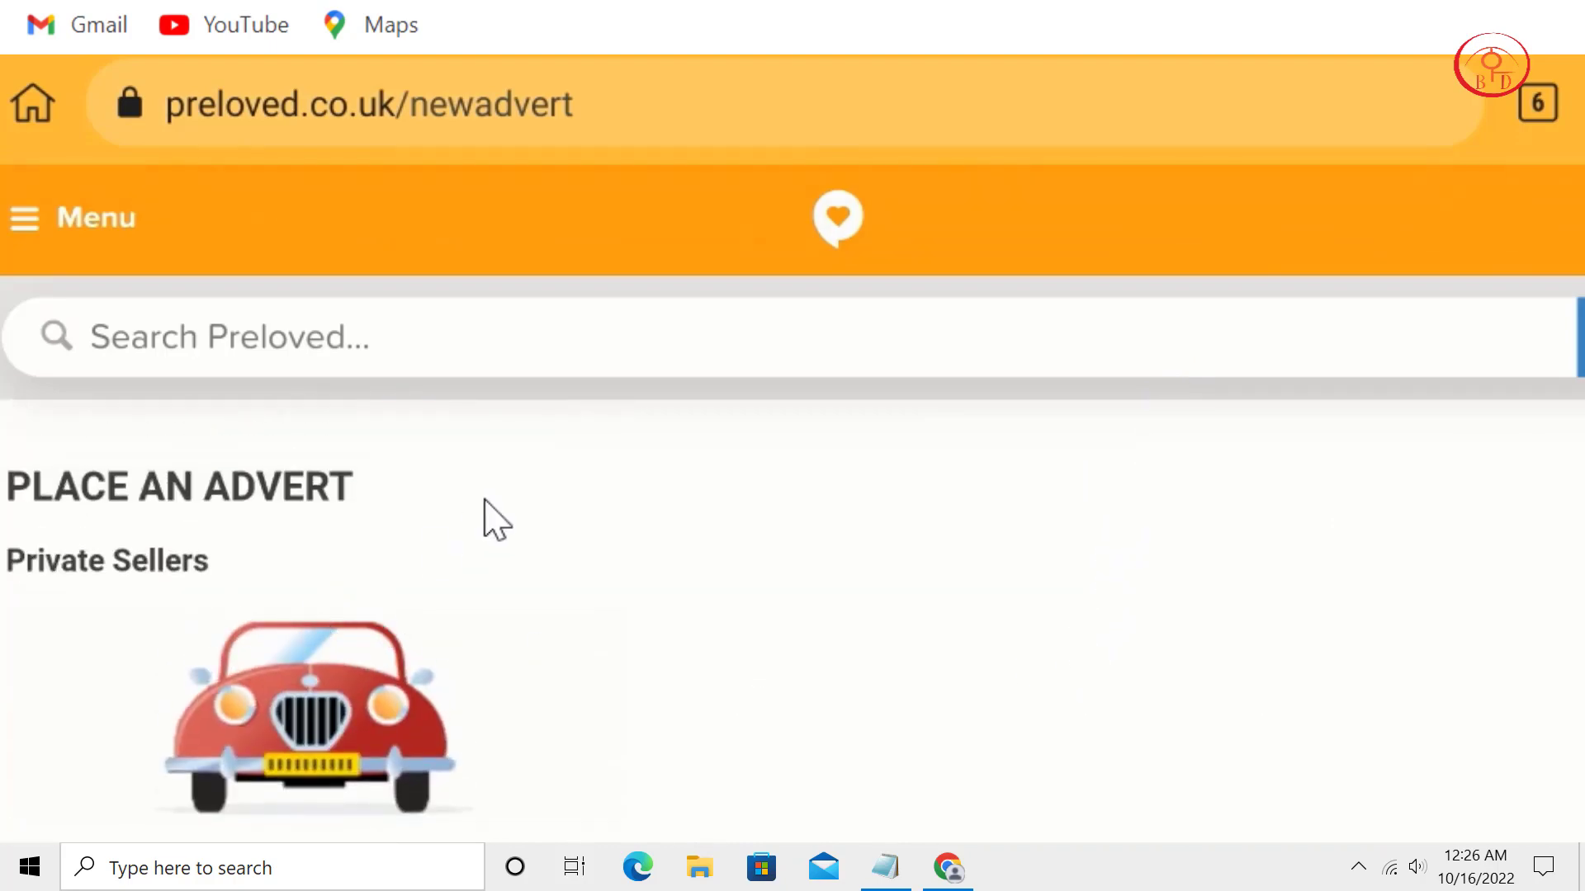
scroll(867, 710, down, 3)
scroll(877, 716, down, 7)
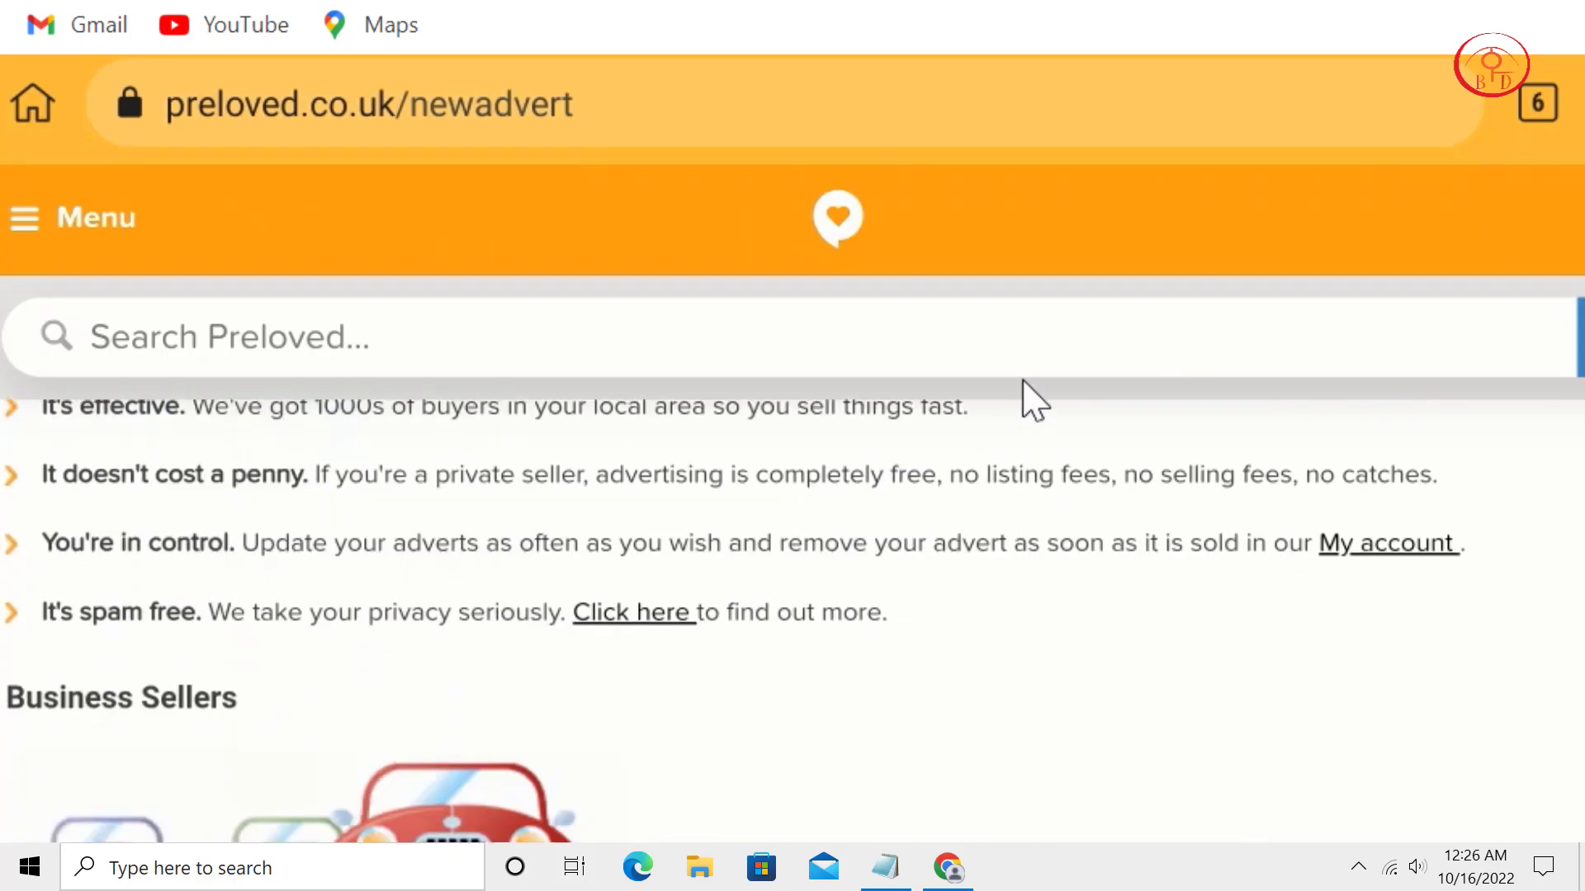
scroll(1073, 372, down, 3)
scroll(1051, 698, up, 4)
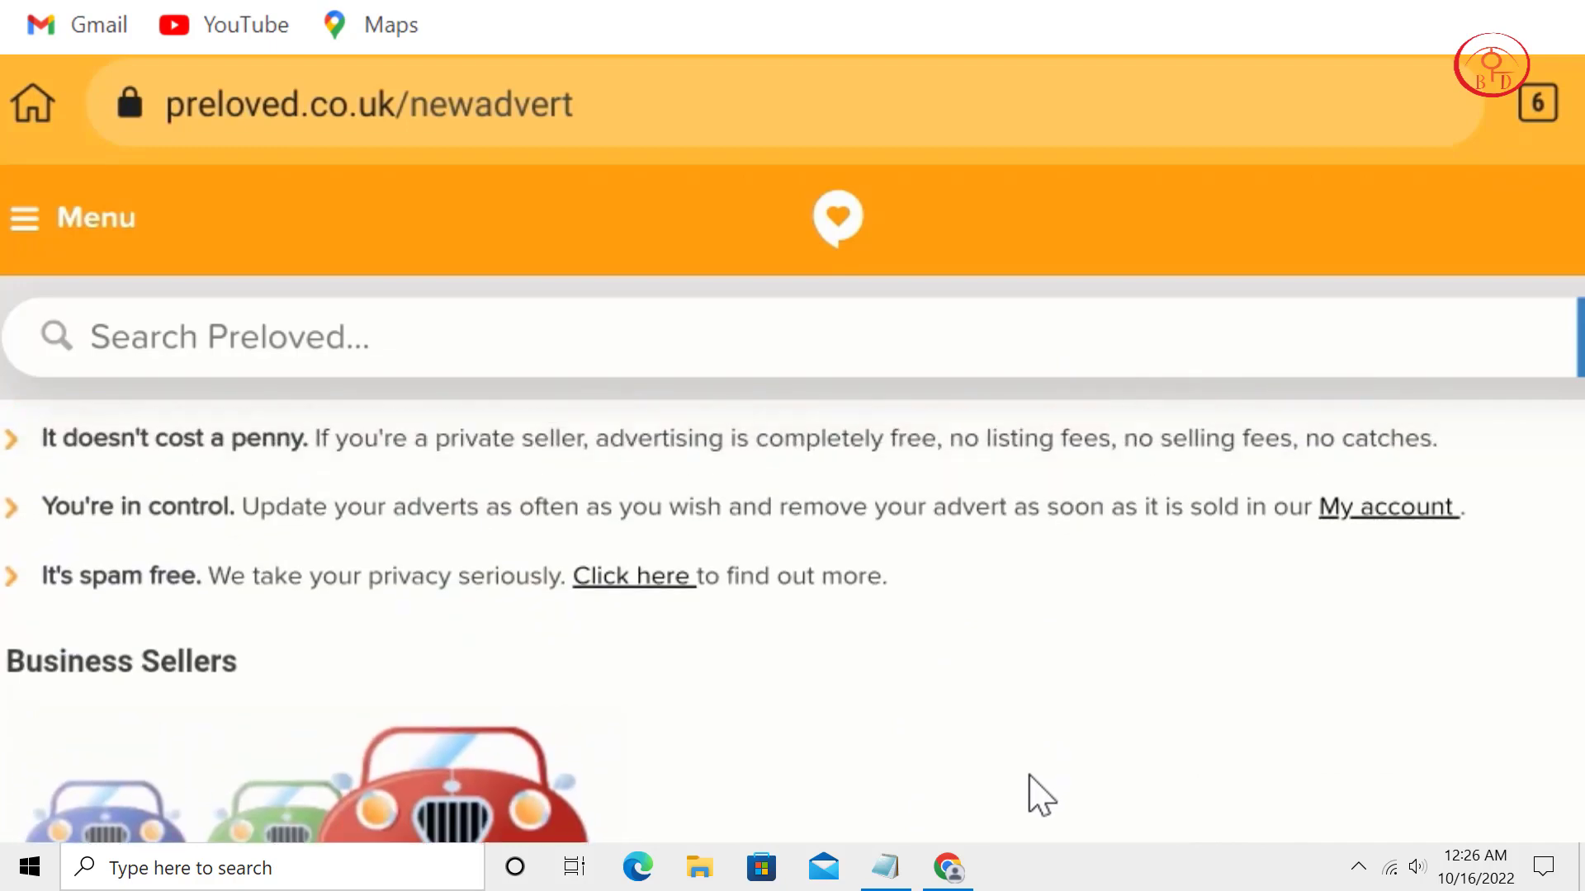
scroll(1088, 724, down, 1)
scroll(1227, 605, up, 5)
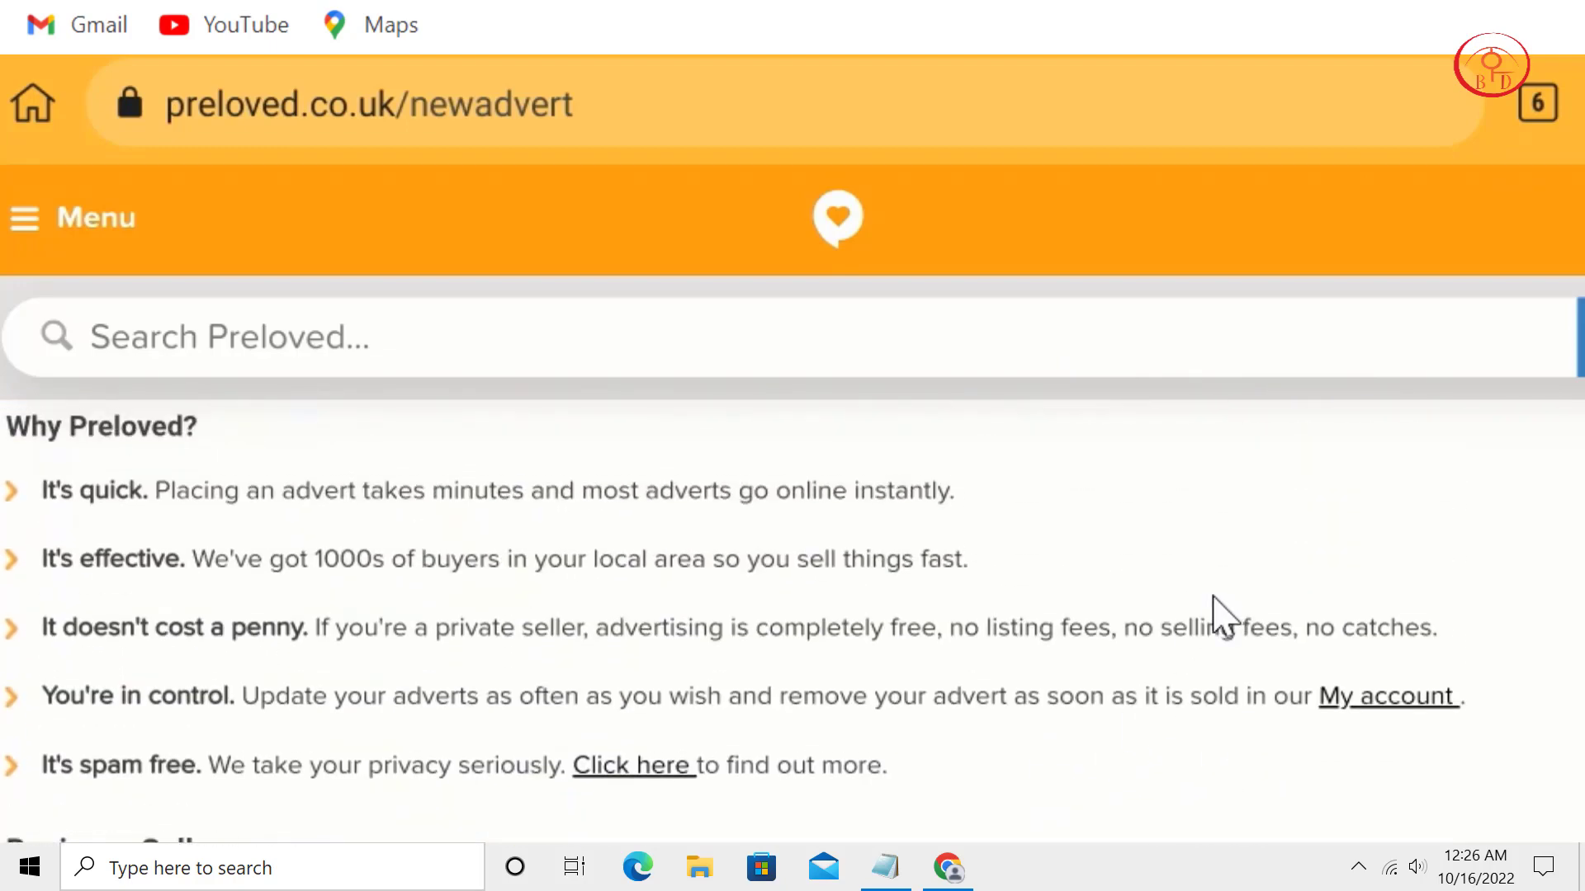
click(336, 524)
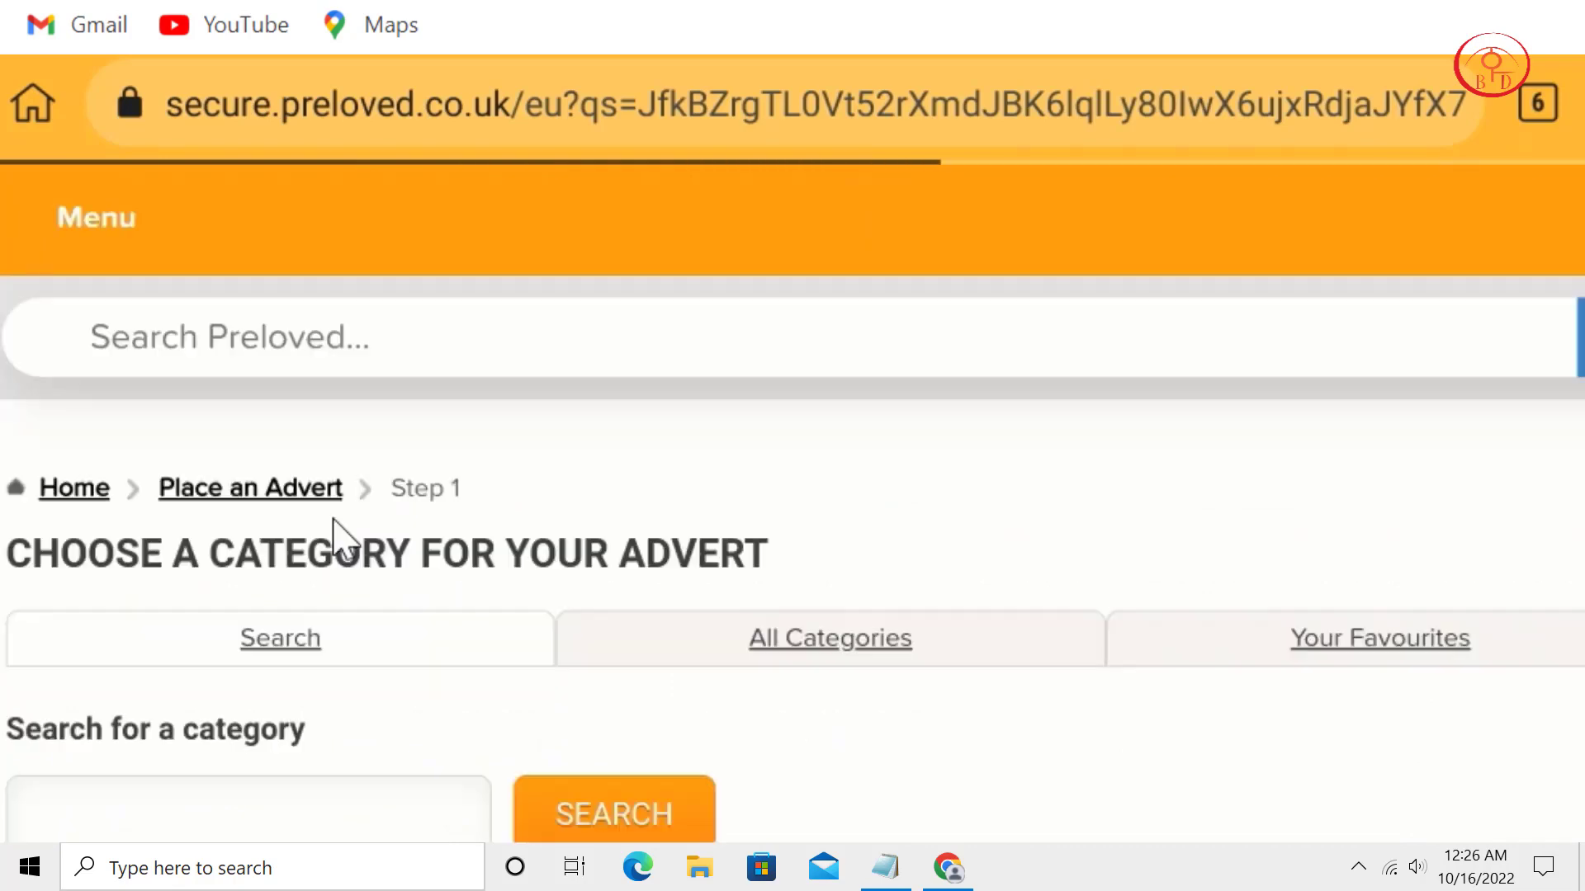
Open the full advert category list and scroll down to Health and Leisure.
scroll(825, 627, down, 1)
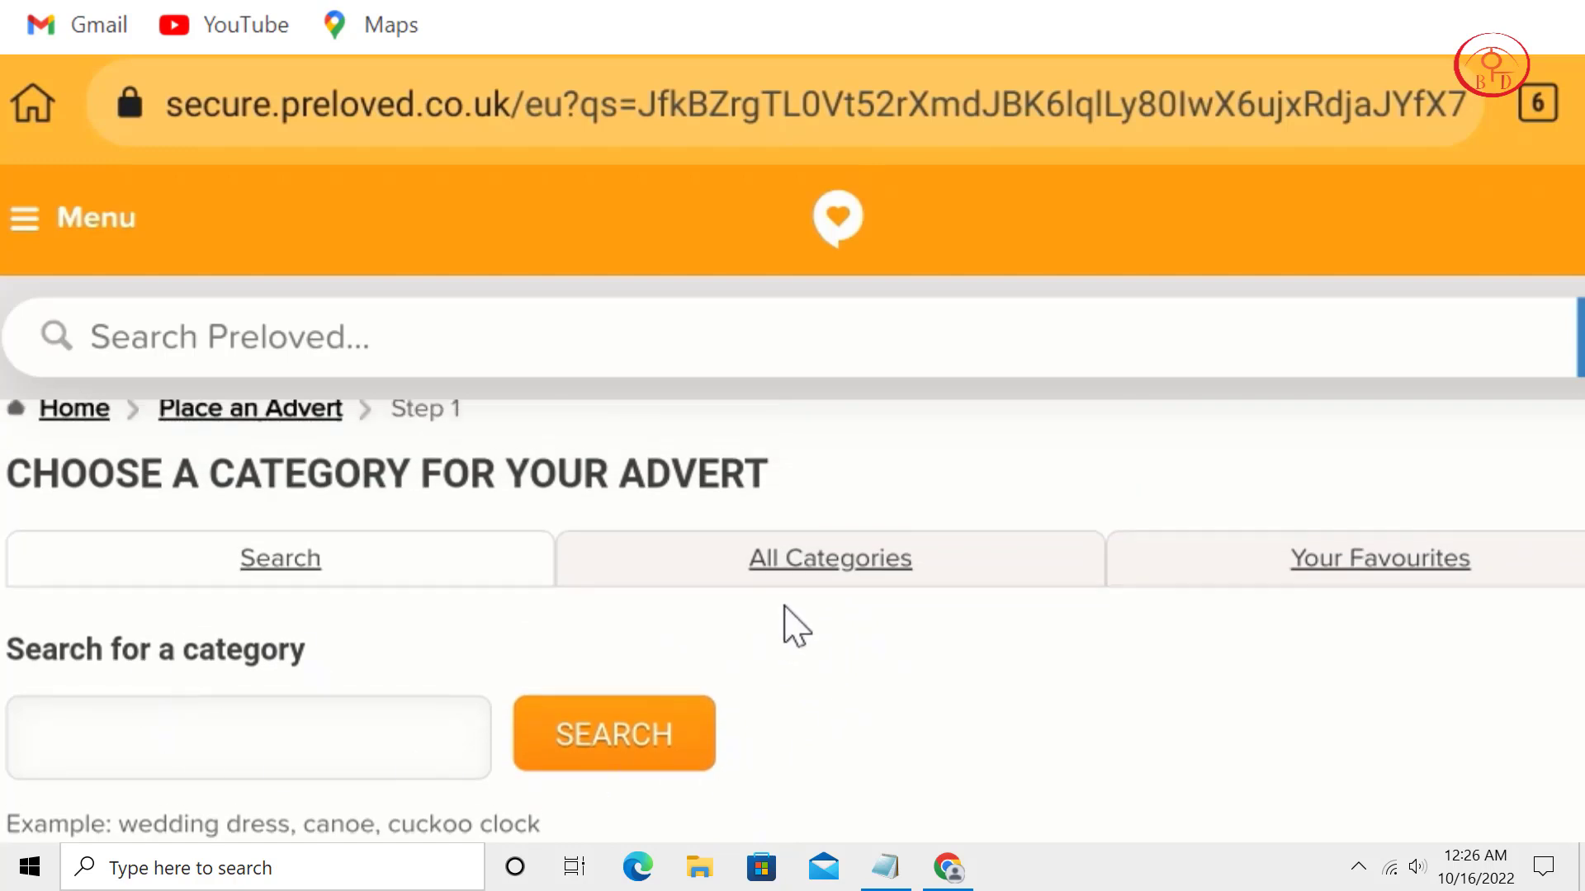
click(822, 561)
scroll(788, 687, down, 2)
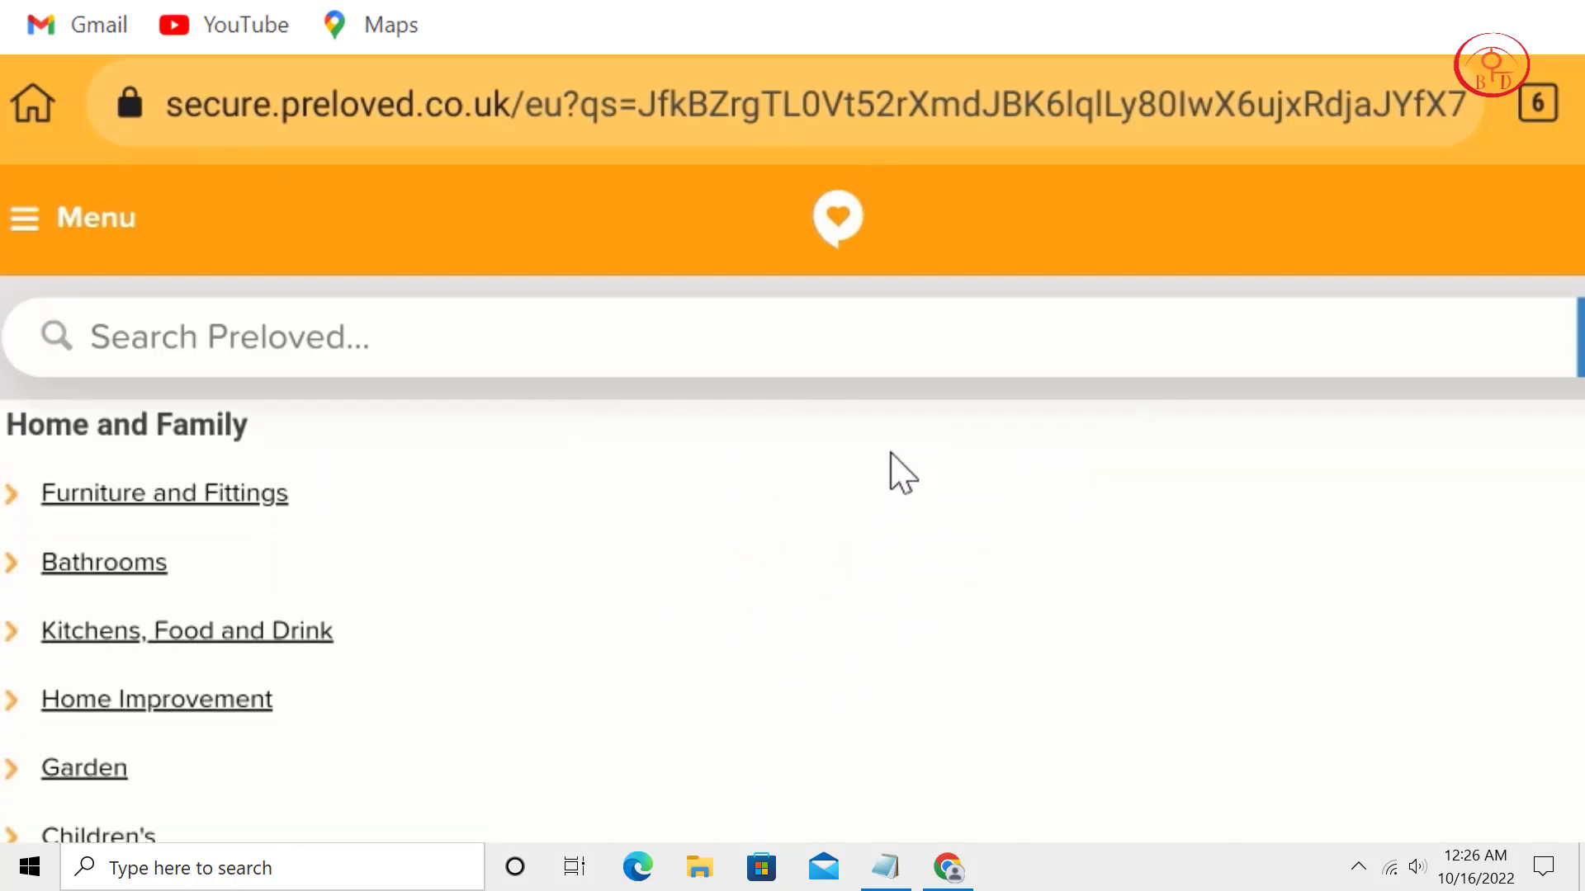
scroll(839, 626, down, 1)
scroll(858, 685, down, 3)
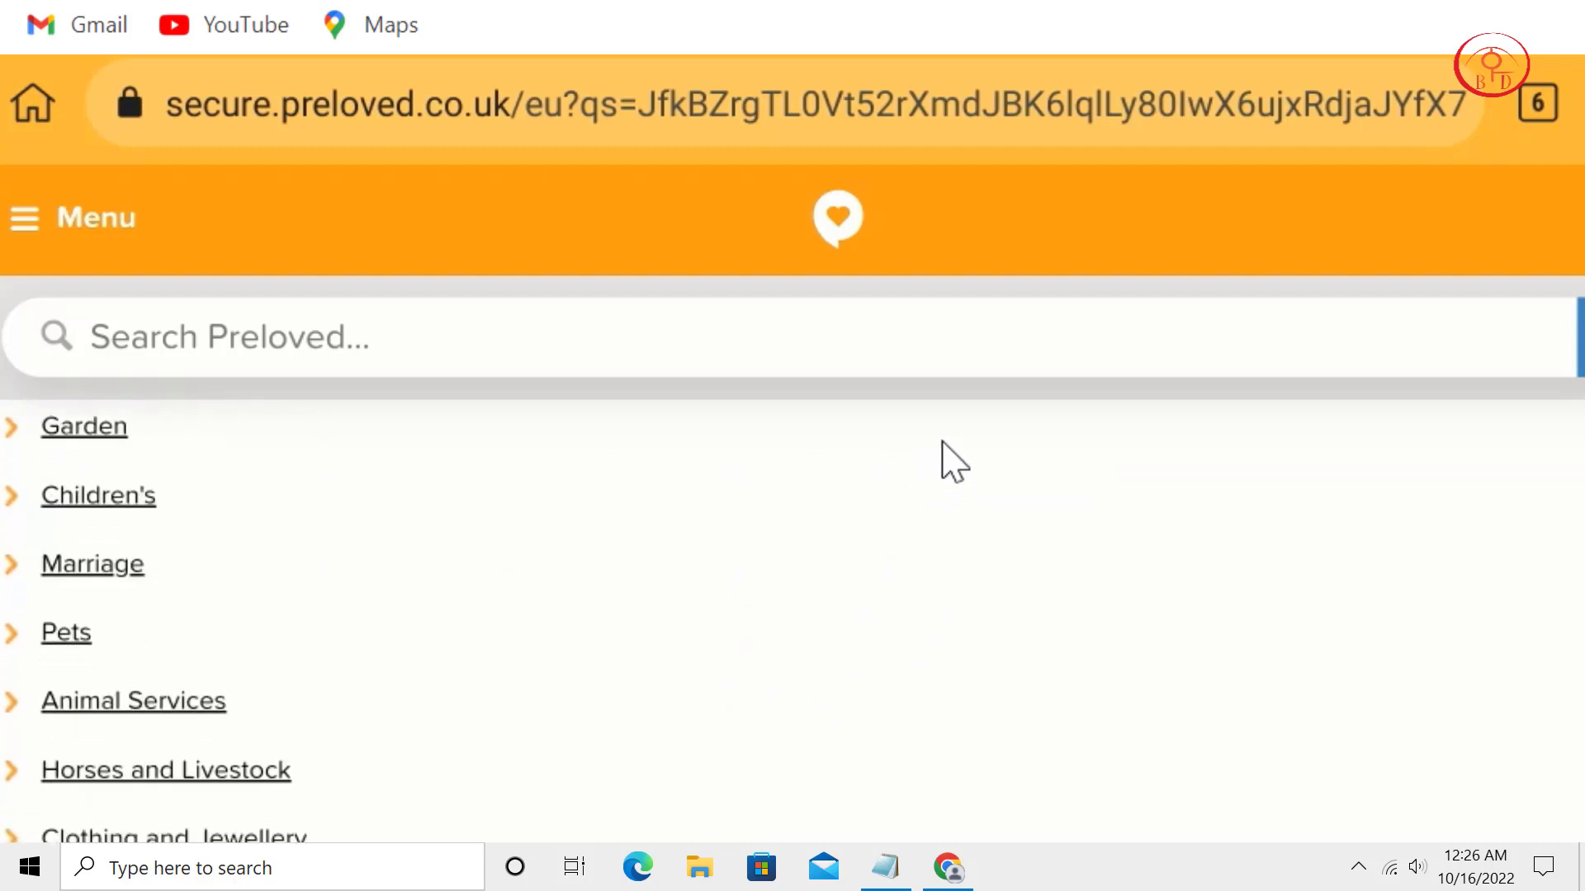
scroll(826, 673, down, 3)
scroll(817, 610, down, 4)
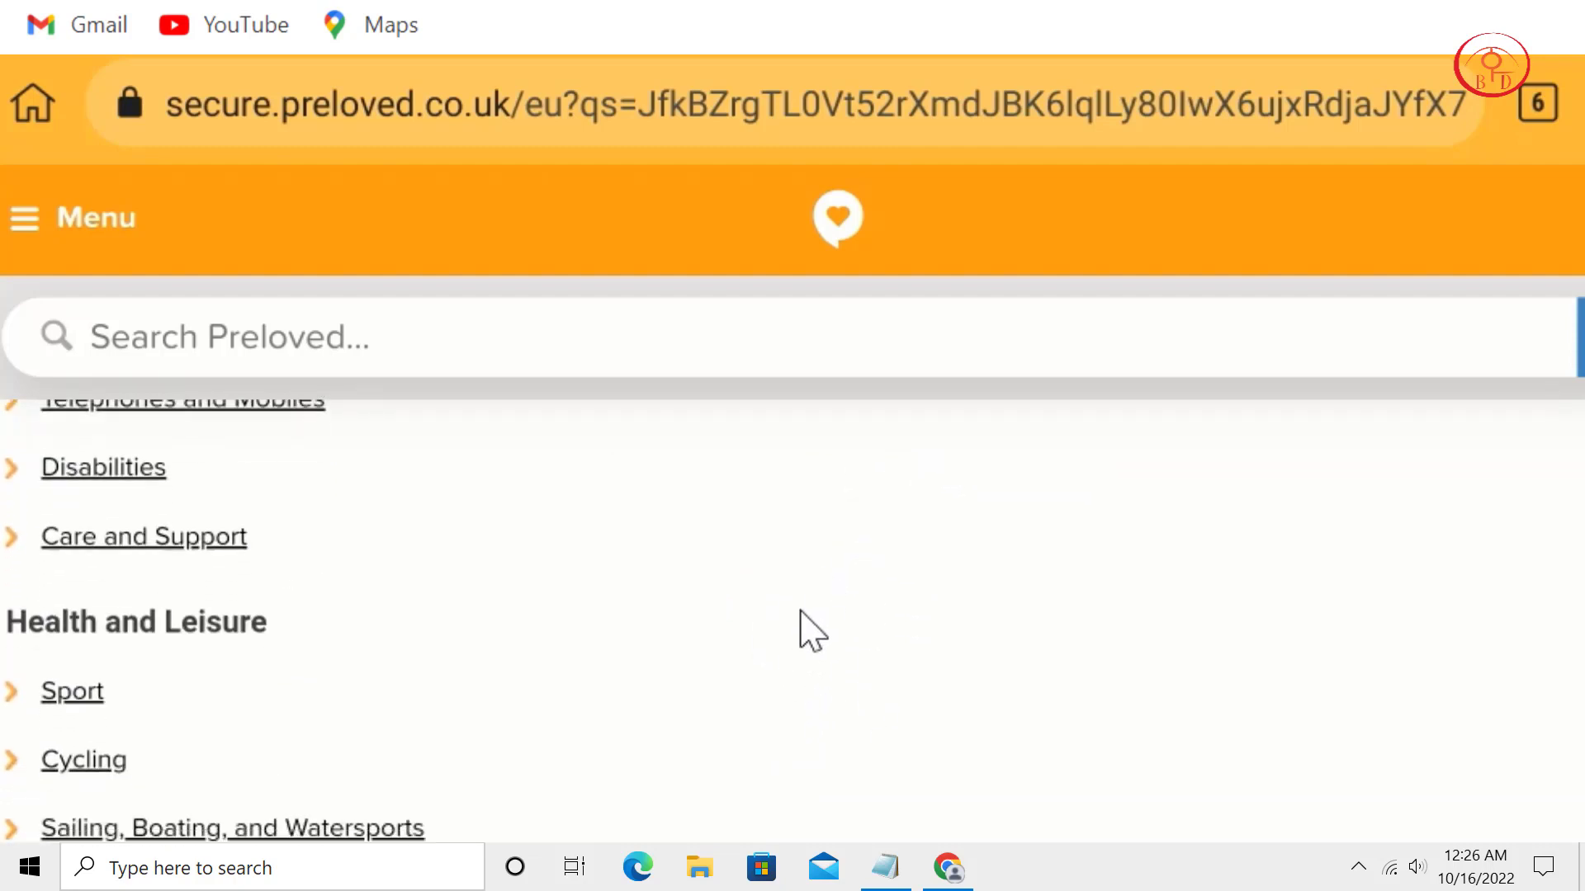
scroll(726, 669, up, 1)
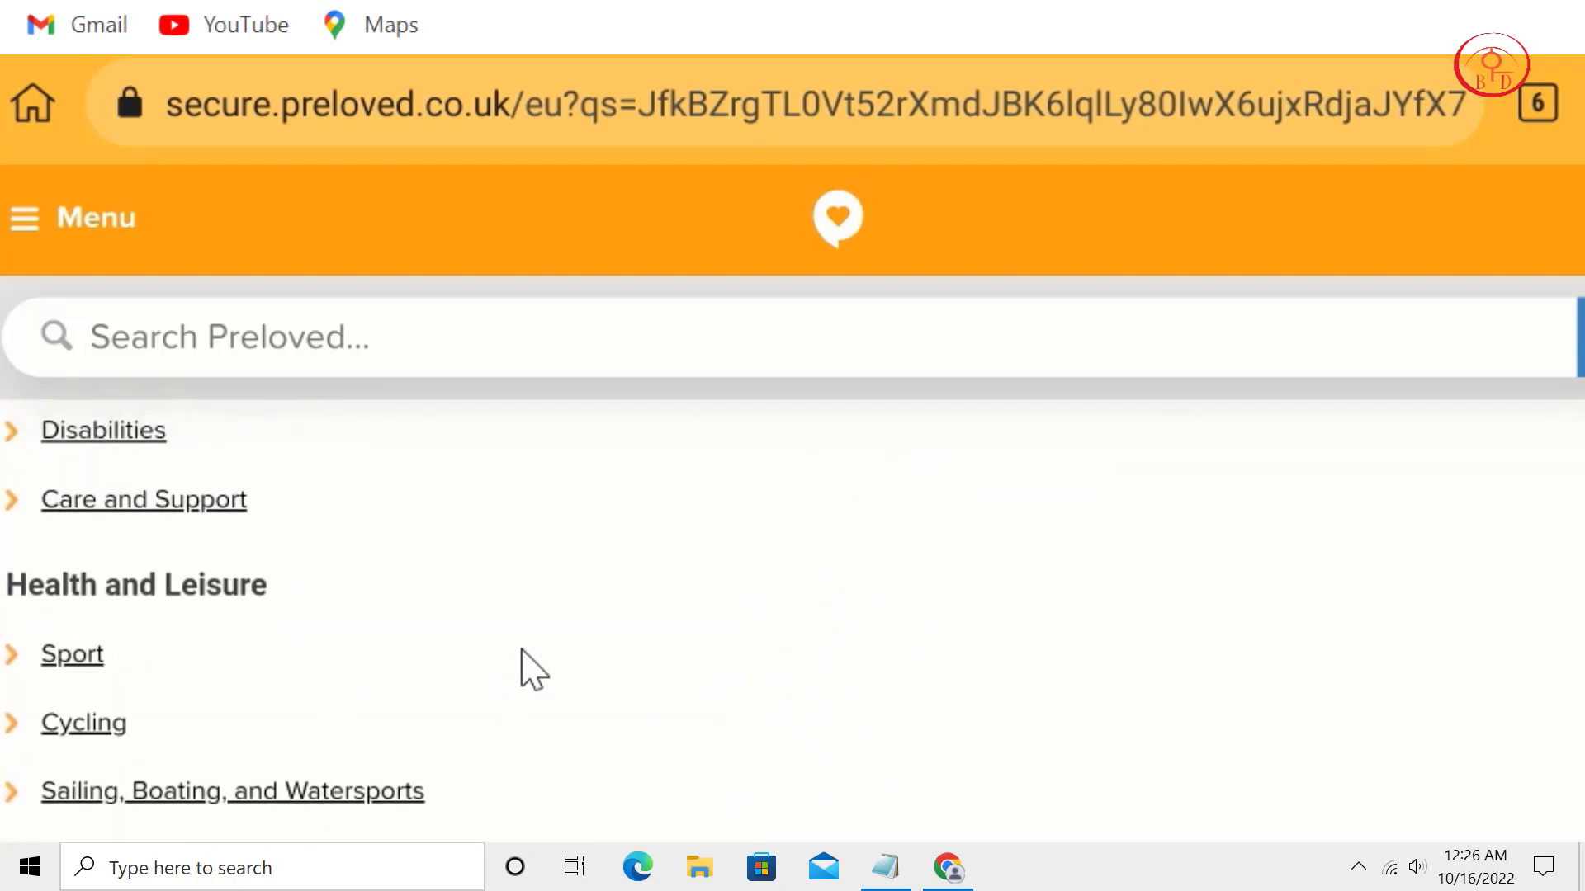
scroll(524, 658, down, 3)
scroll(462, 693, down, 2)
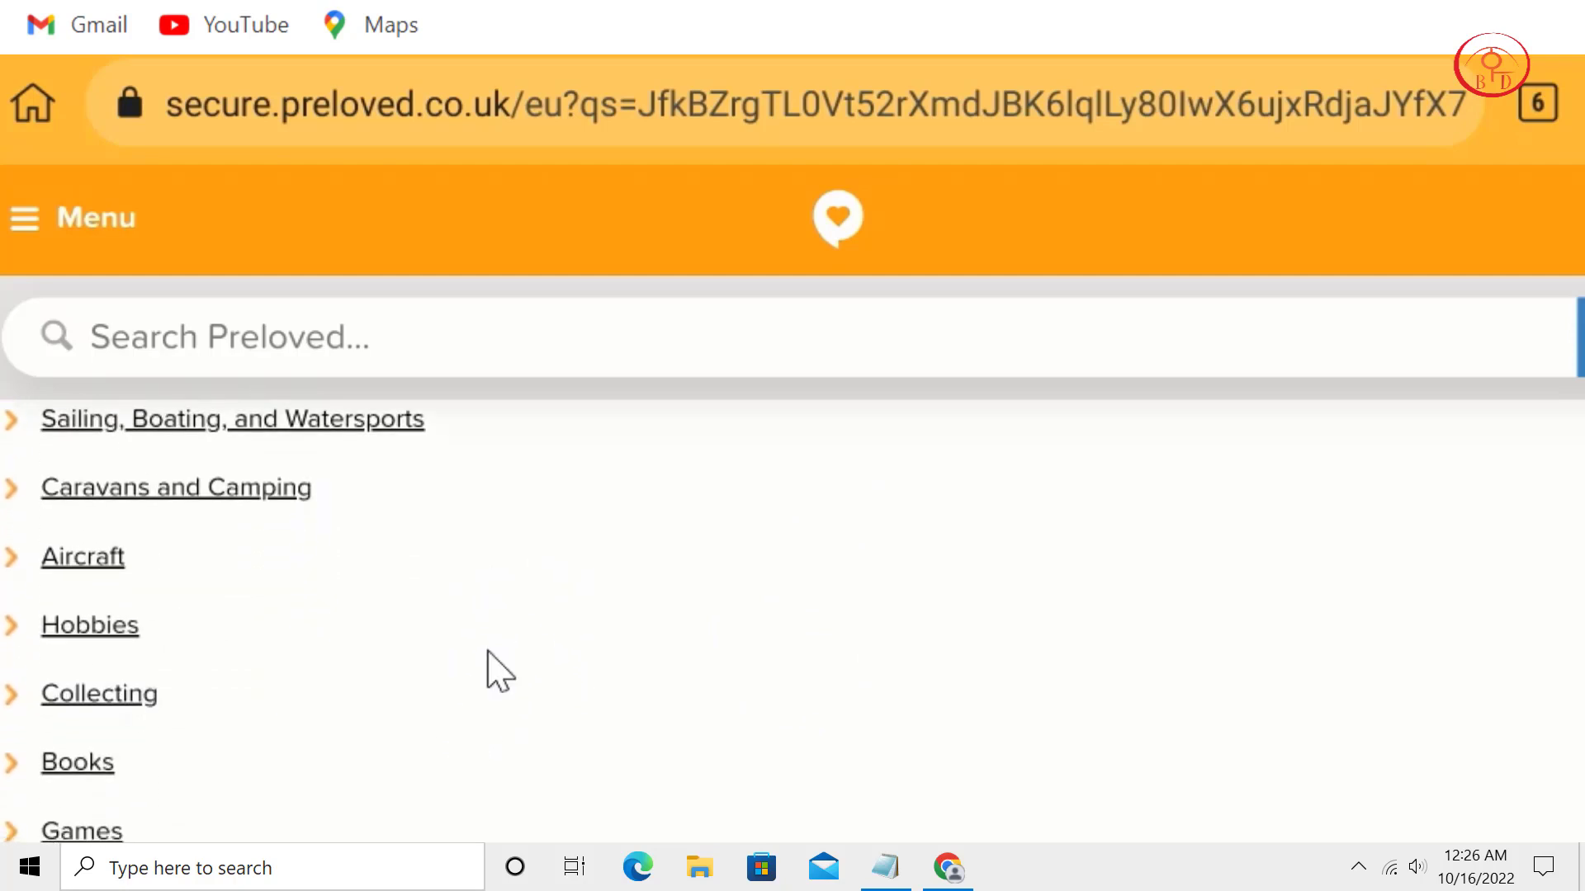
scroll(516, 661, down, 4)
scroll(619, 578, down, 3)
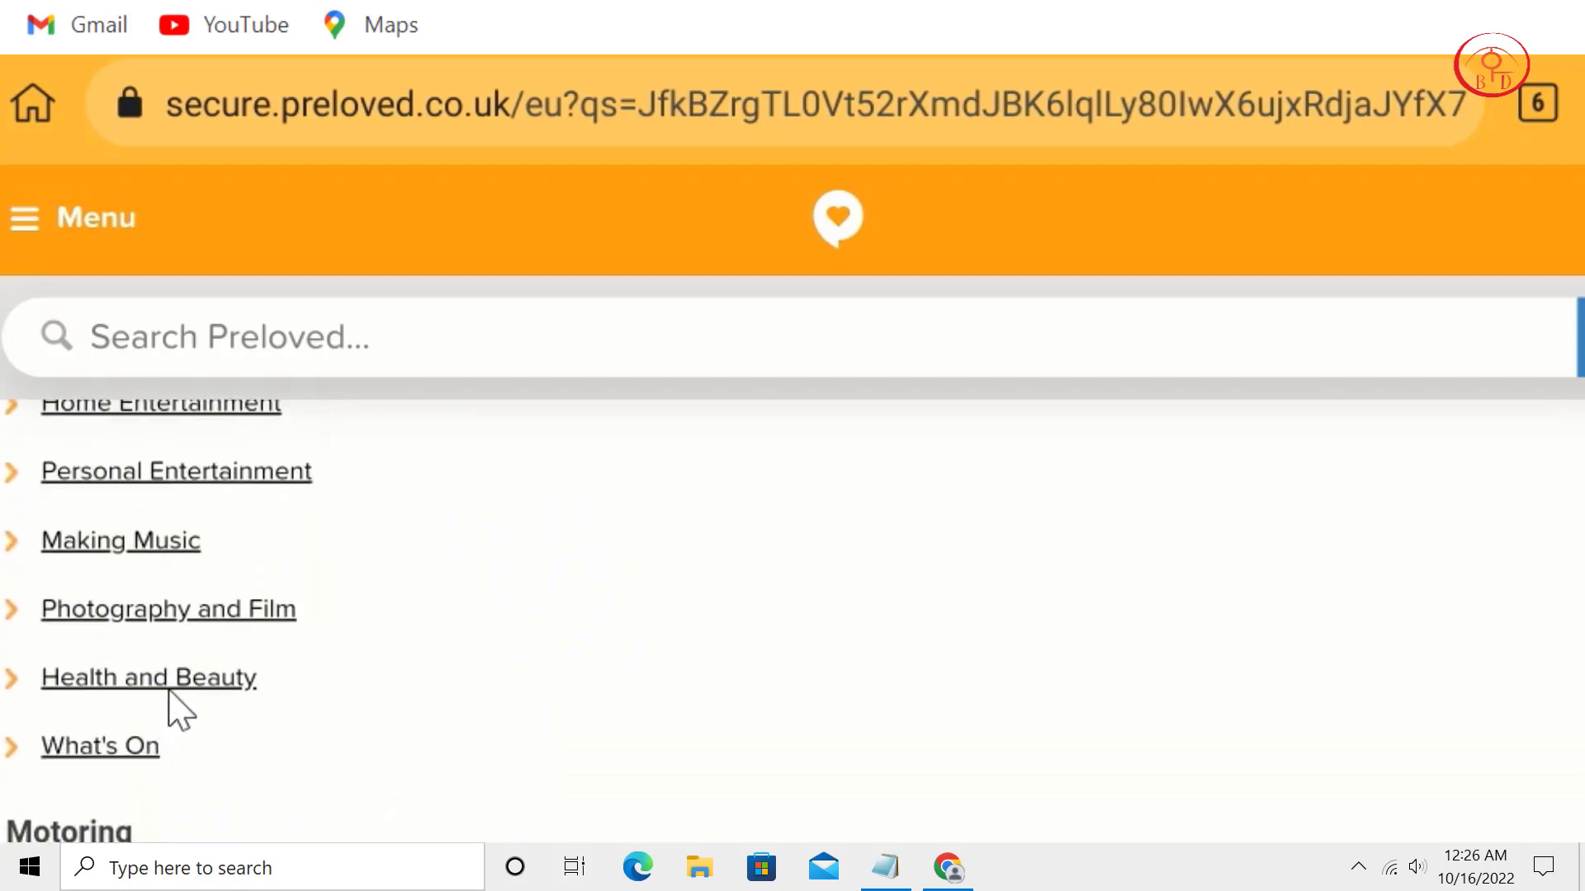
Choose Health and Beauty, then Cosmetic and Skincare as the advert category.
click(169, 685)
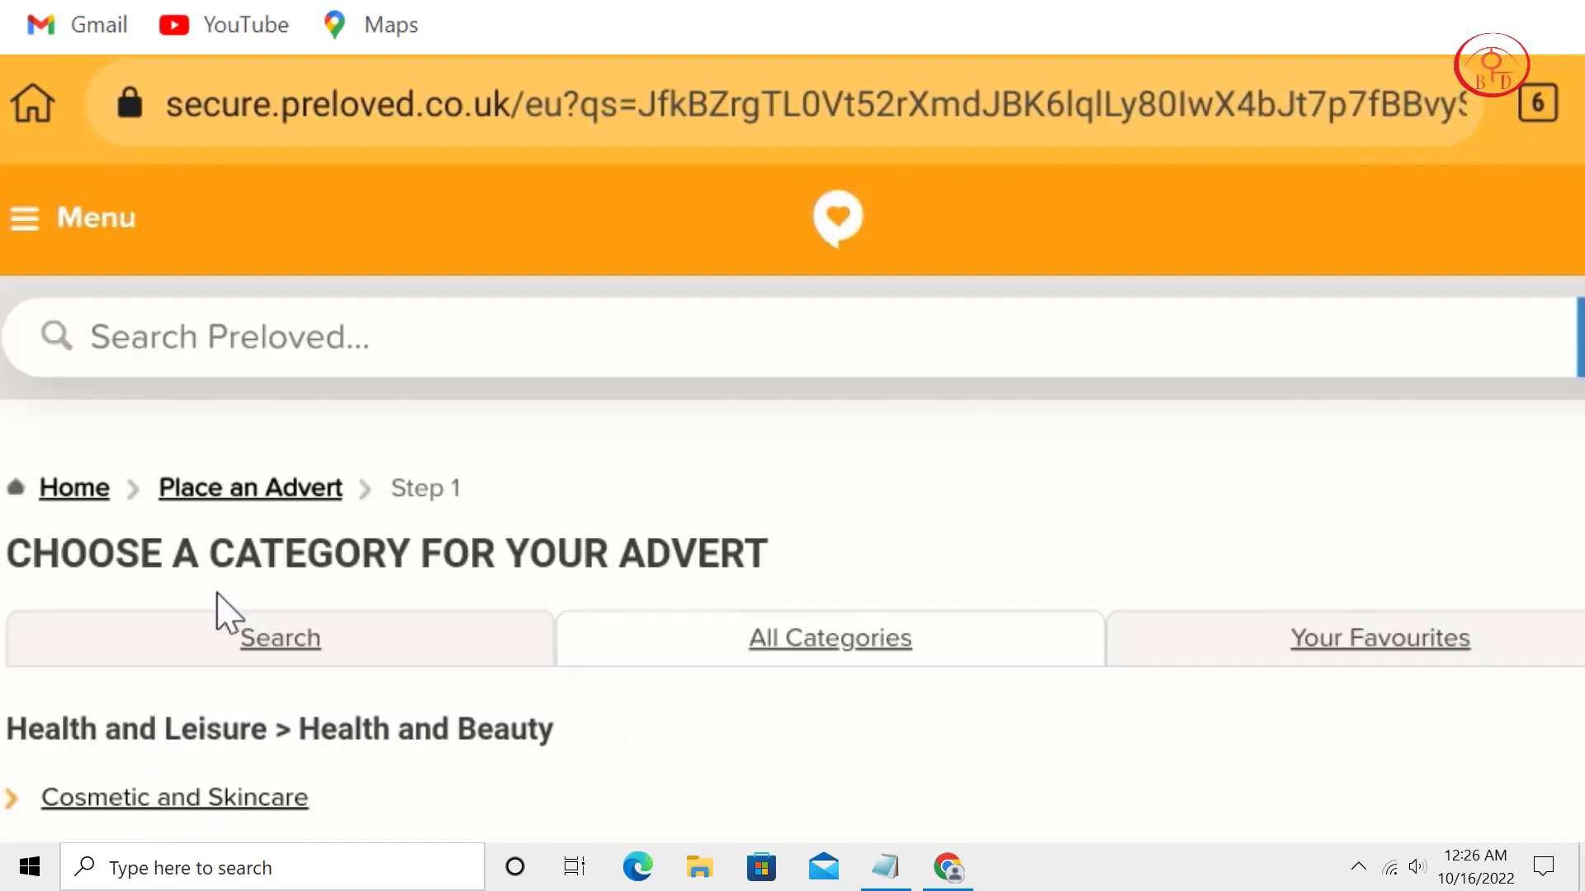
scroll(527, 710, down, 3)
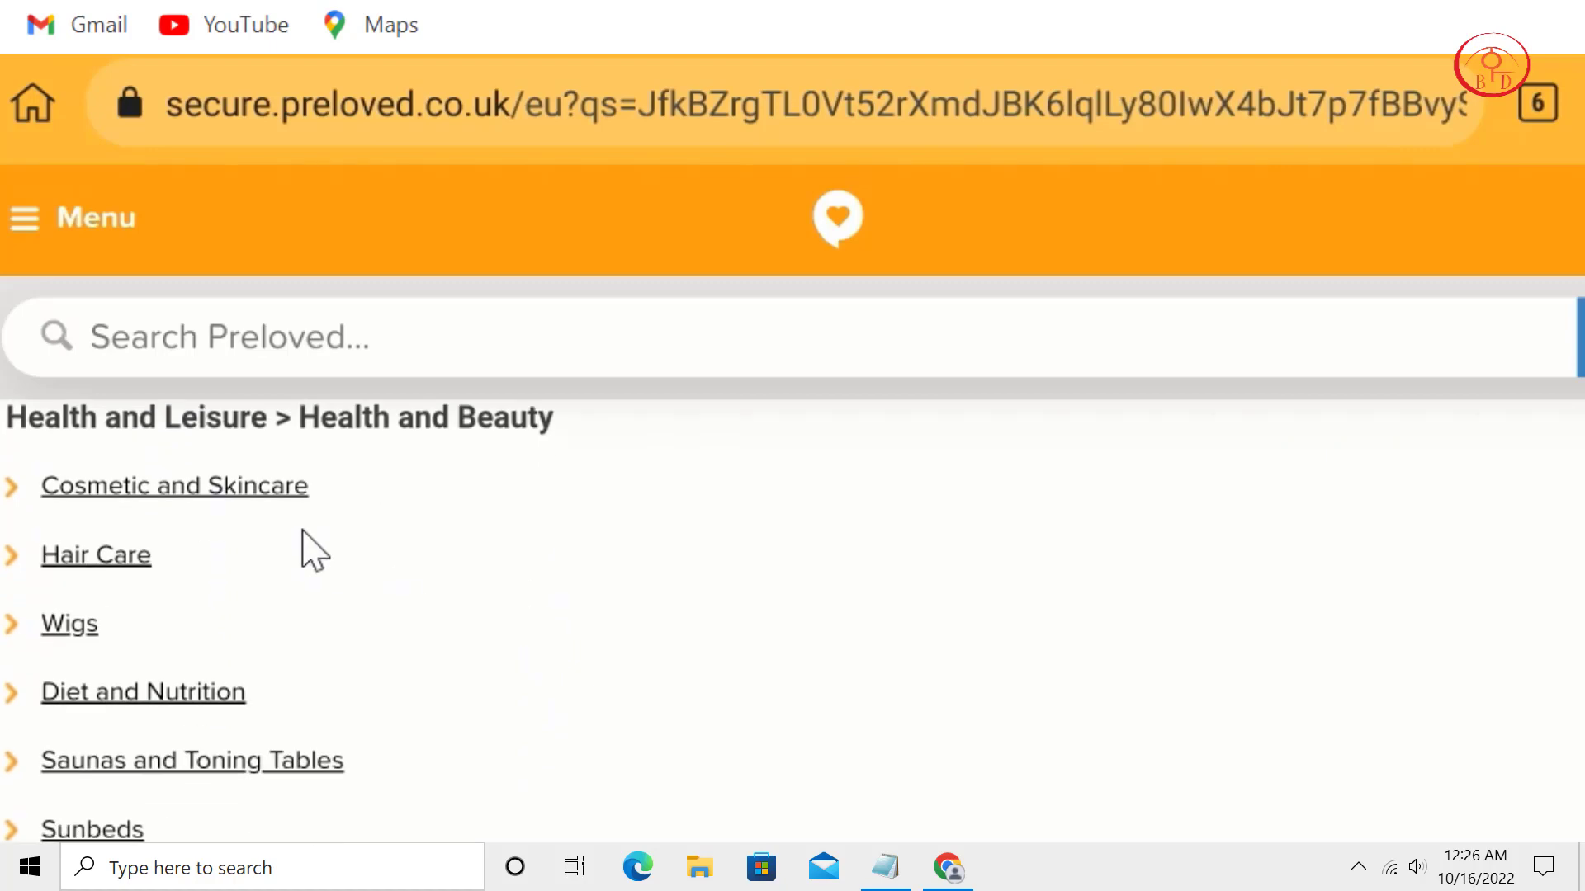
click(227, 488)
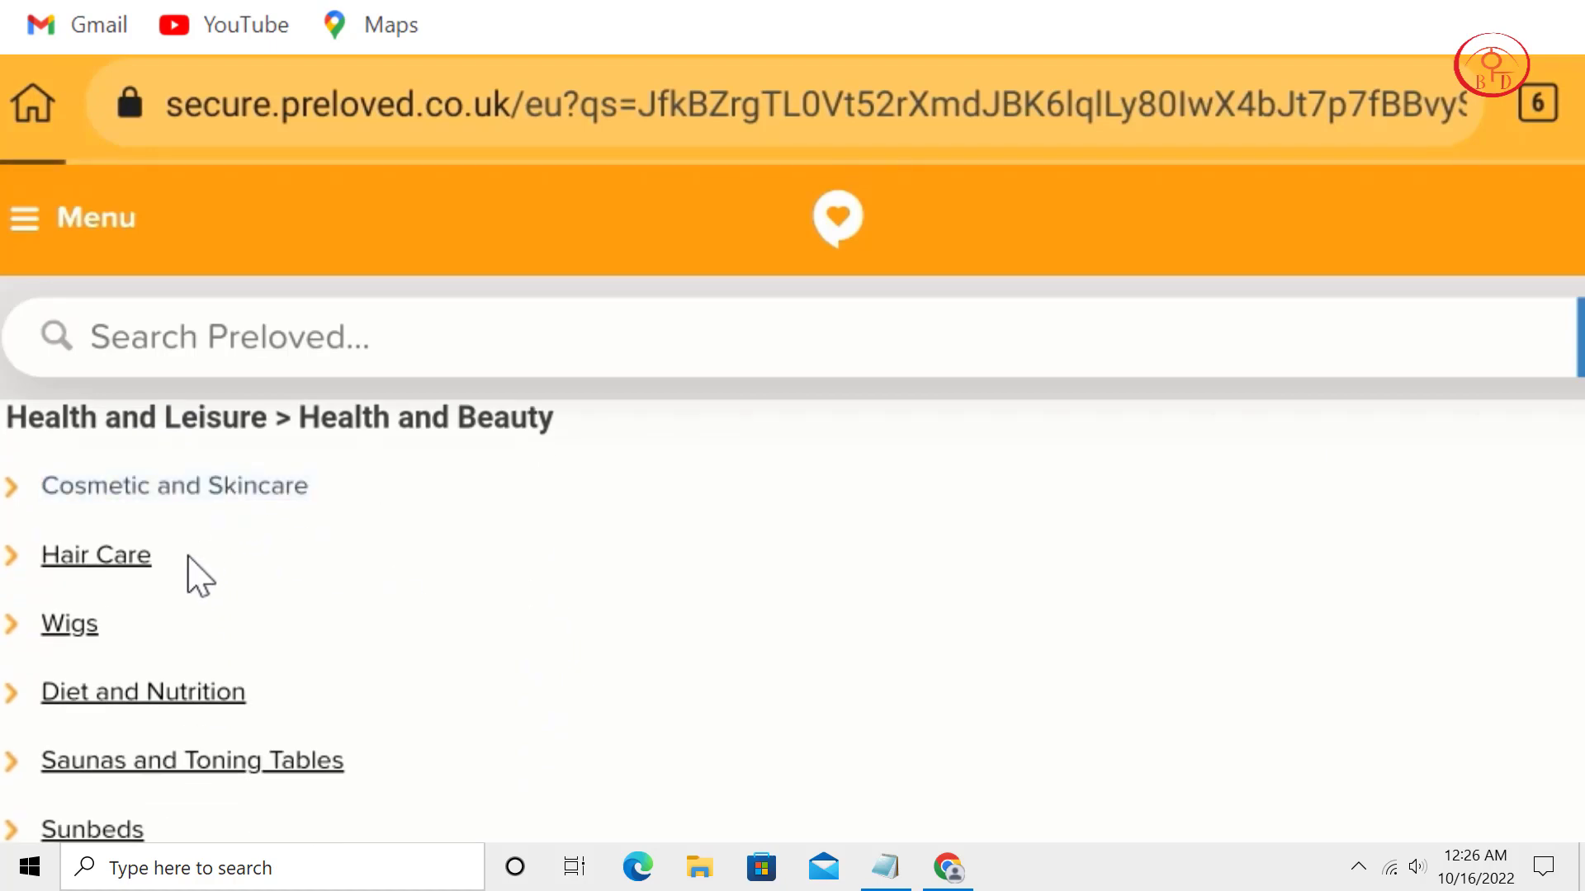
Scroll down the Cosmetic and Skincare advert form to the empty Advert Title field.
scroll(726, 559, down, 4)
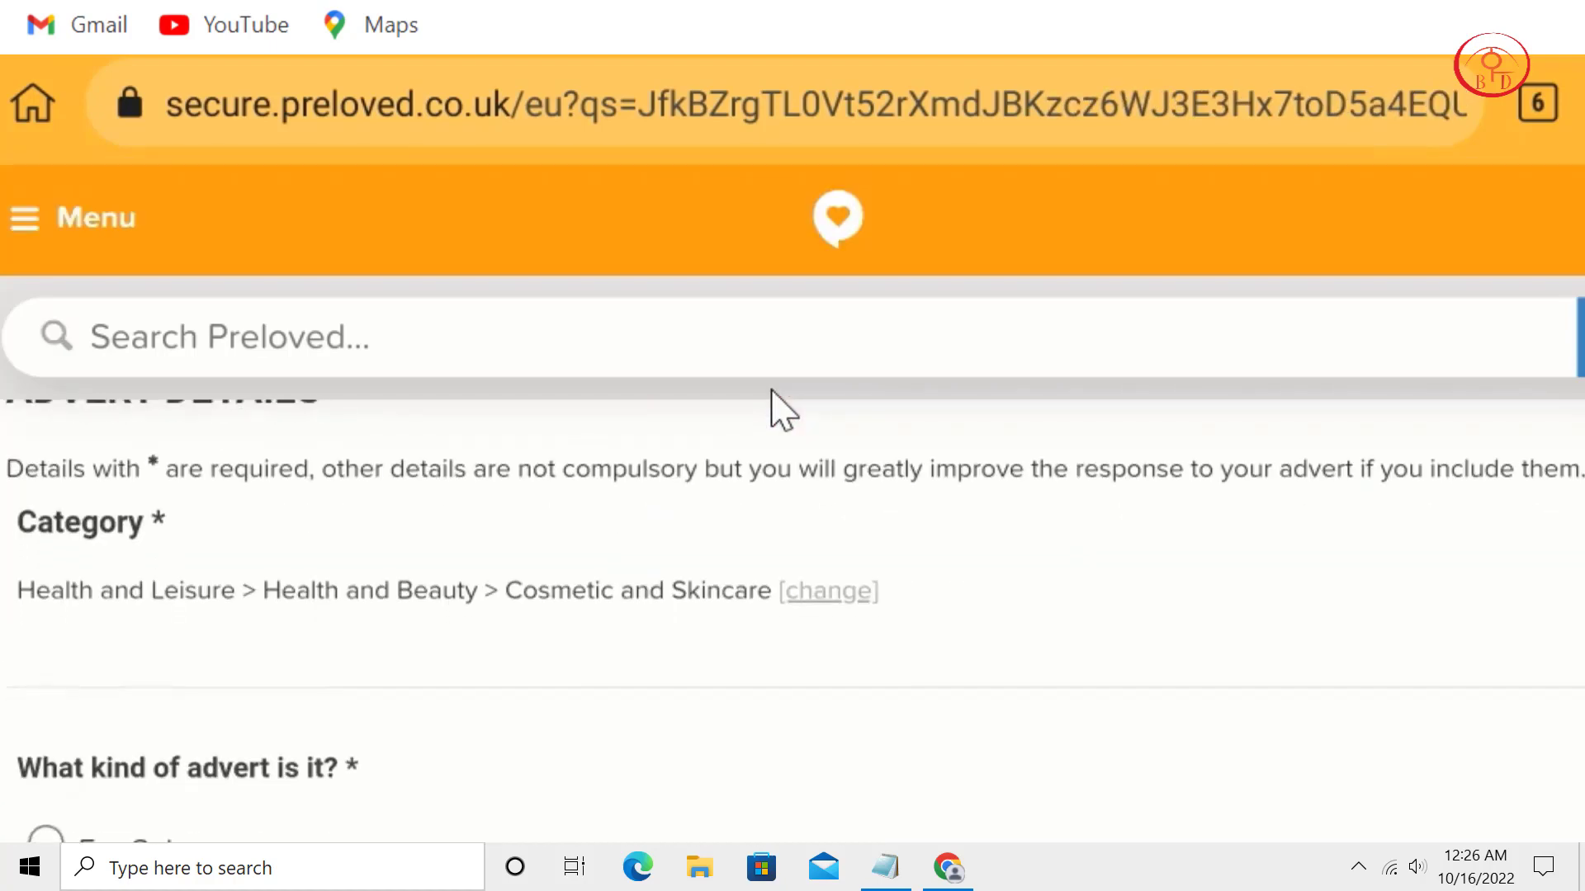
scroll(888, 531, down, 3)
scroll(889, 528, up, 2)
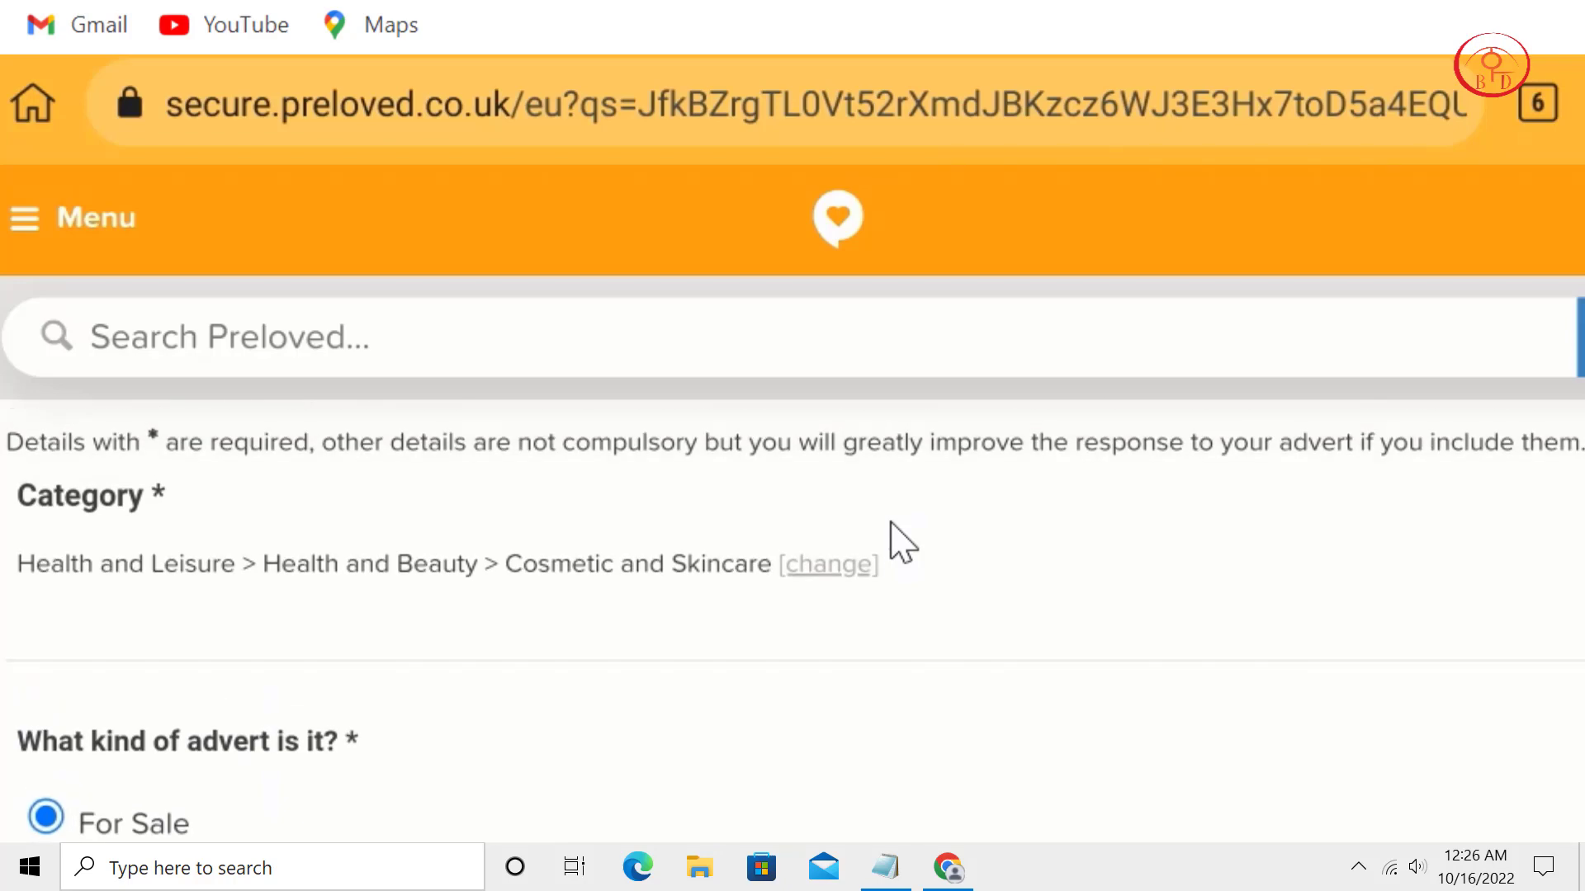
scroll(902, 541, down, 10)
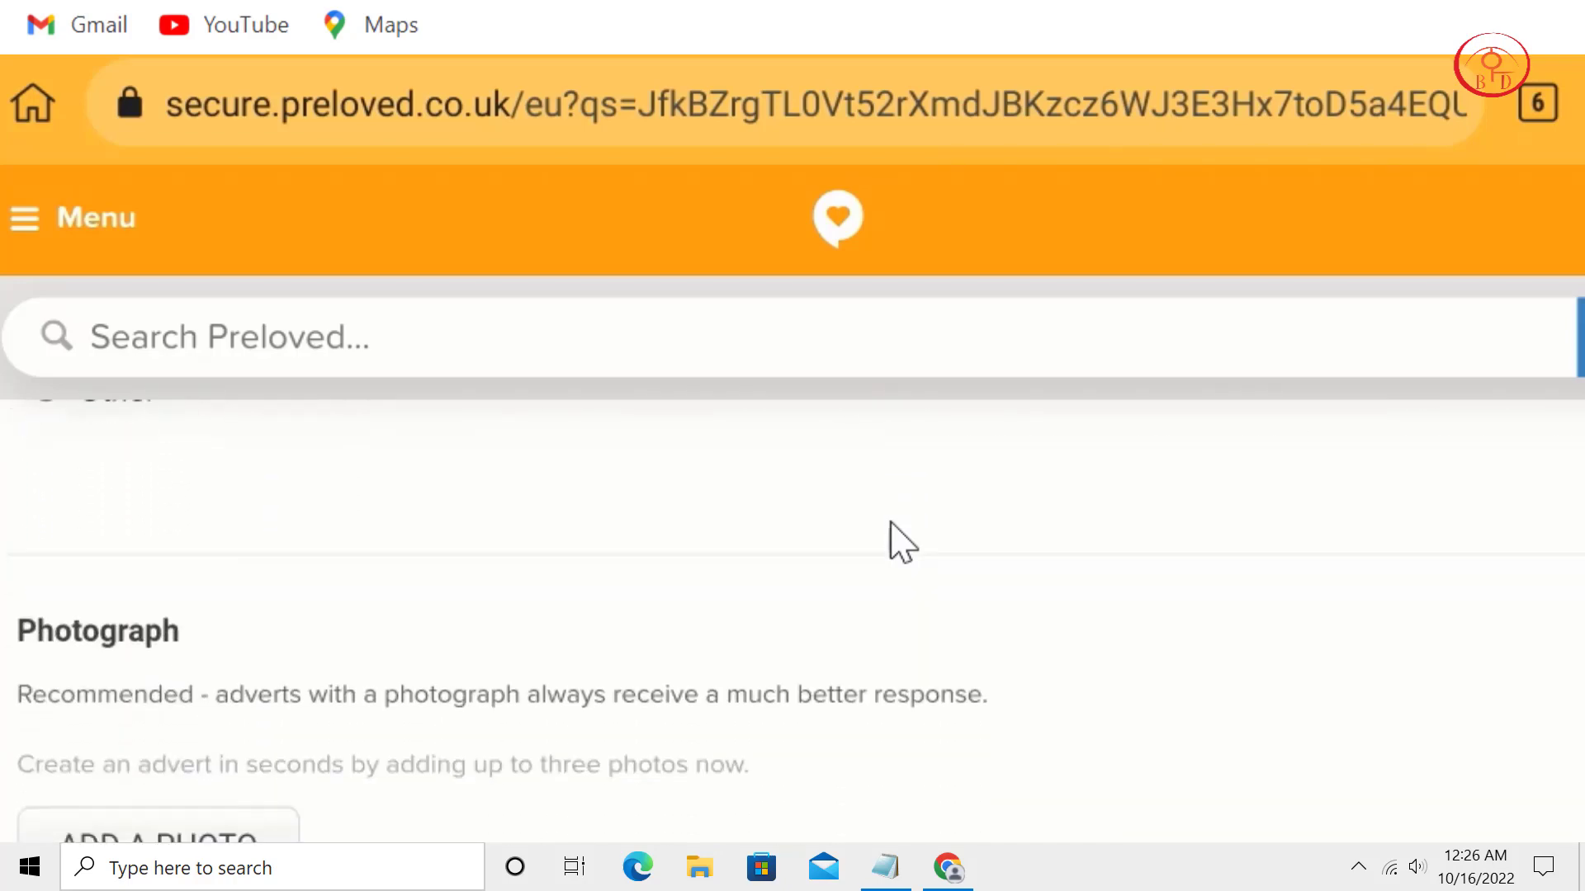
scroll(902, 541, down, 2)
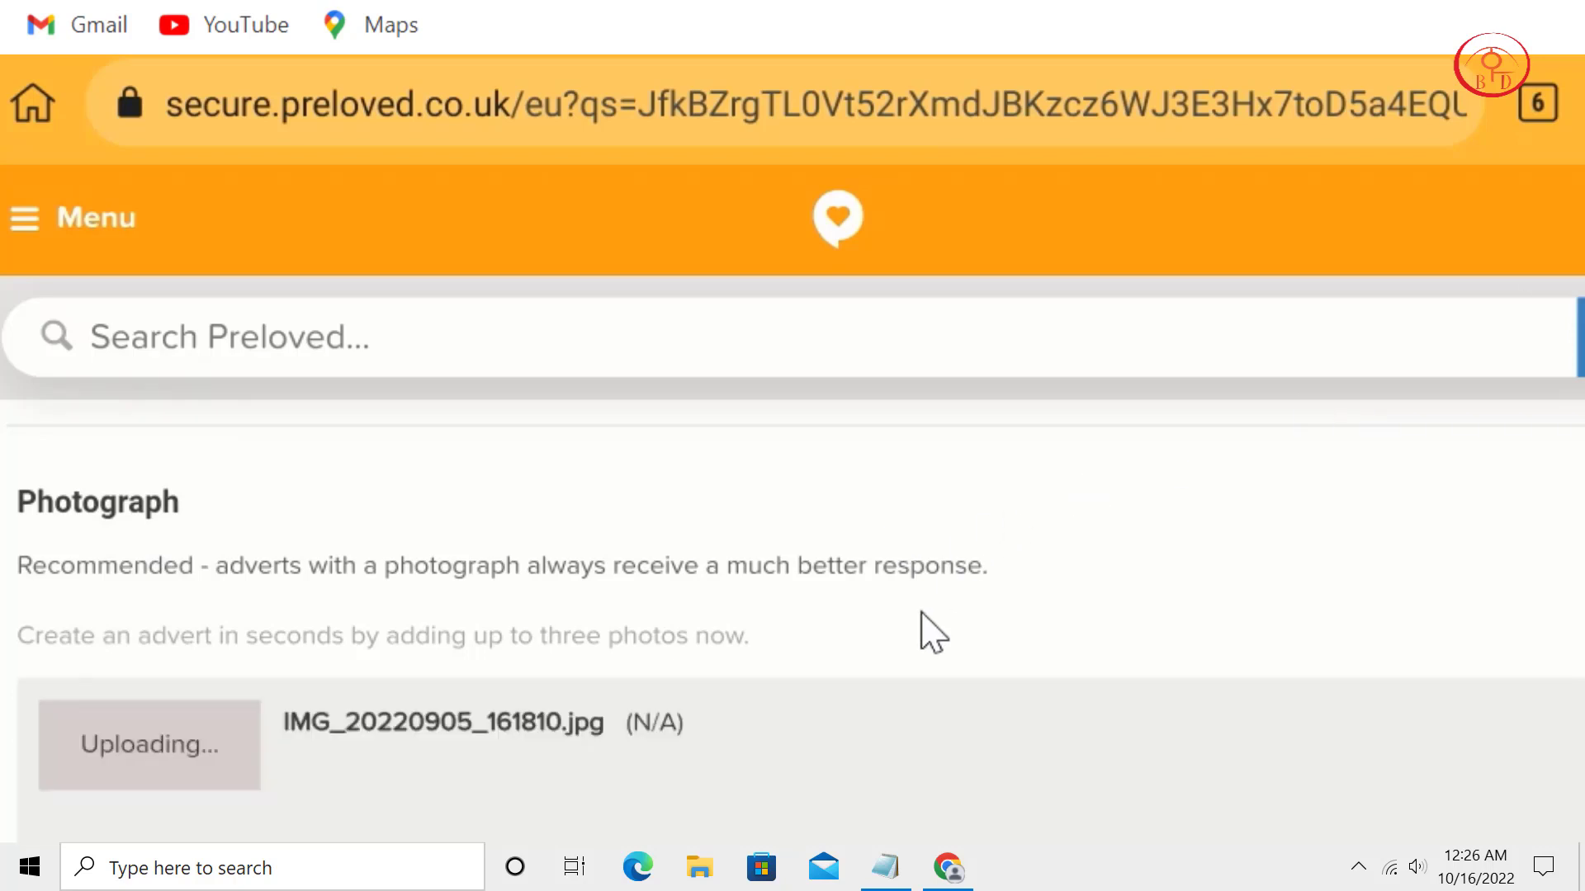
scroll(1000, 377, down, 2)
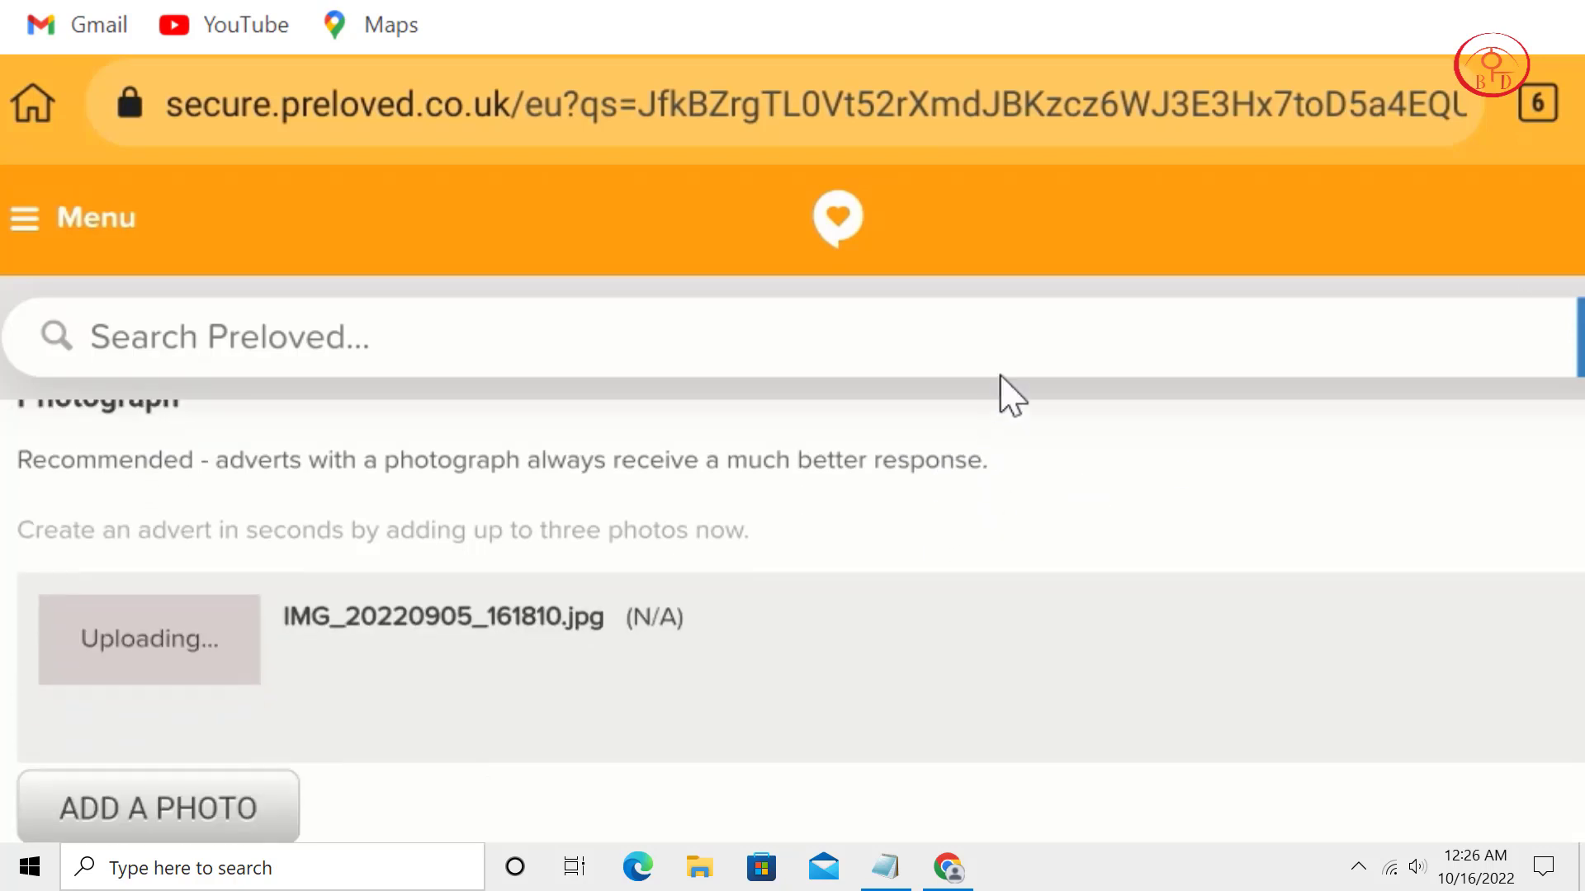
scroll(647, 577, down, 2)
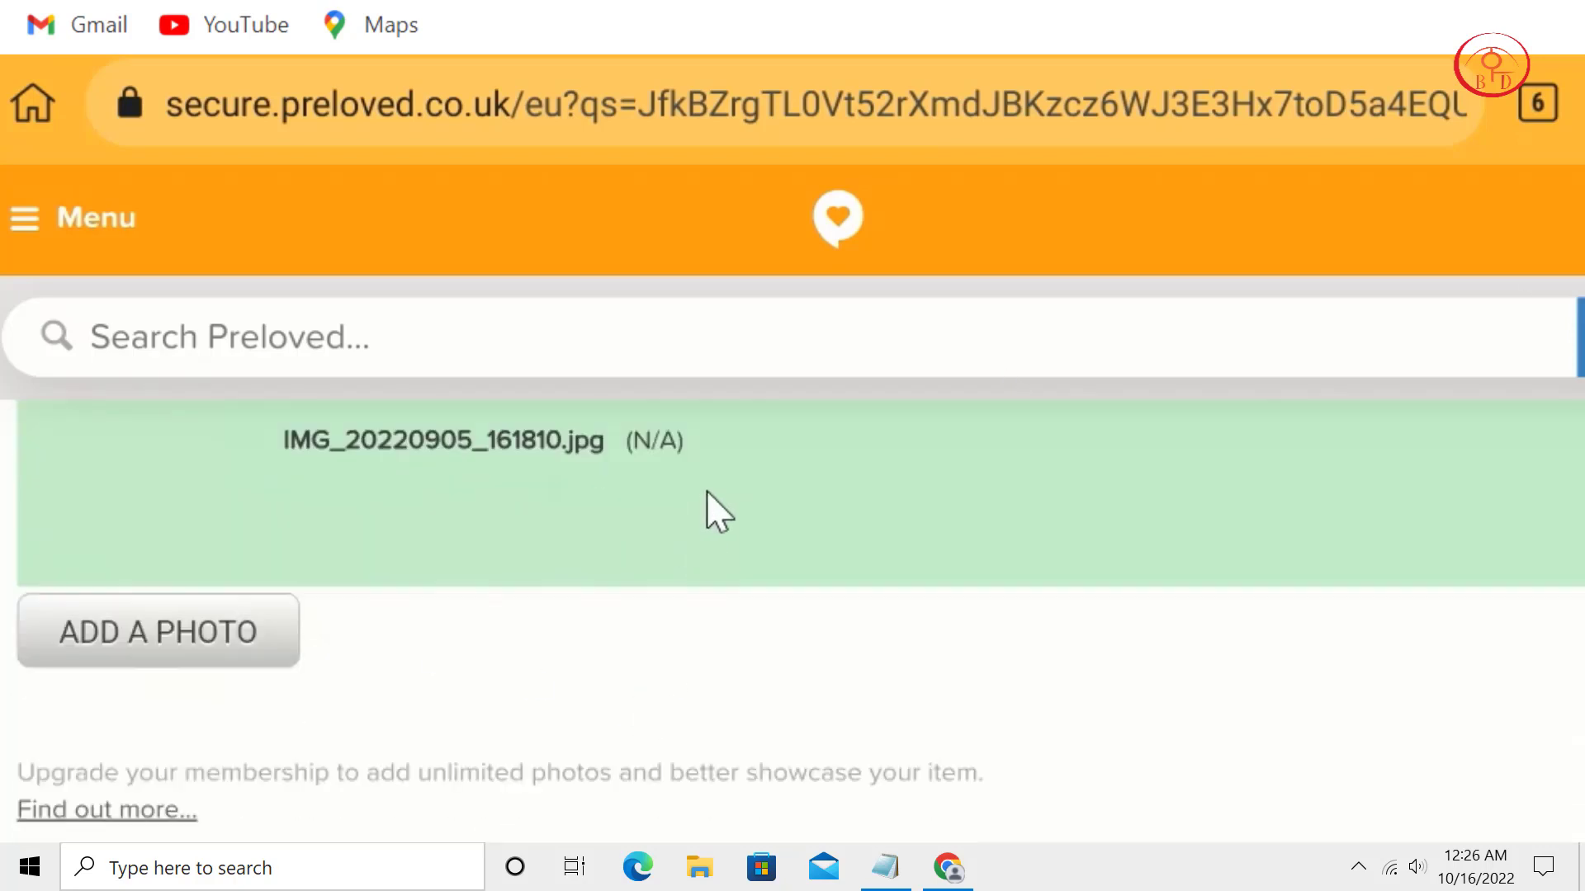
scroll(776, 465, down, 1)
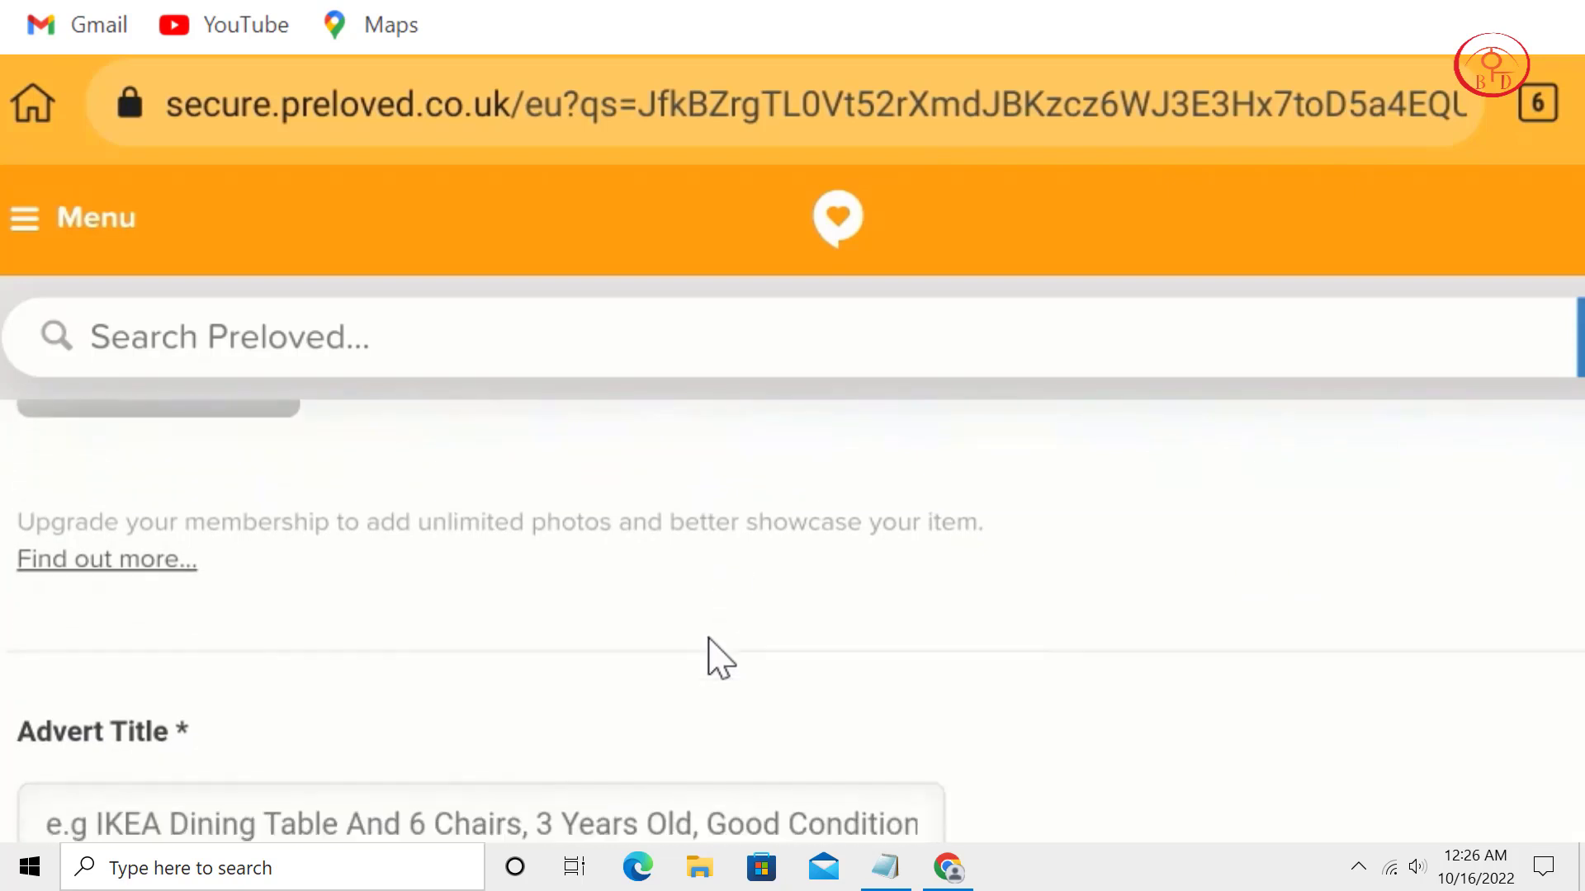
scroll(720, 658, down, 2)
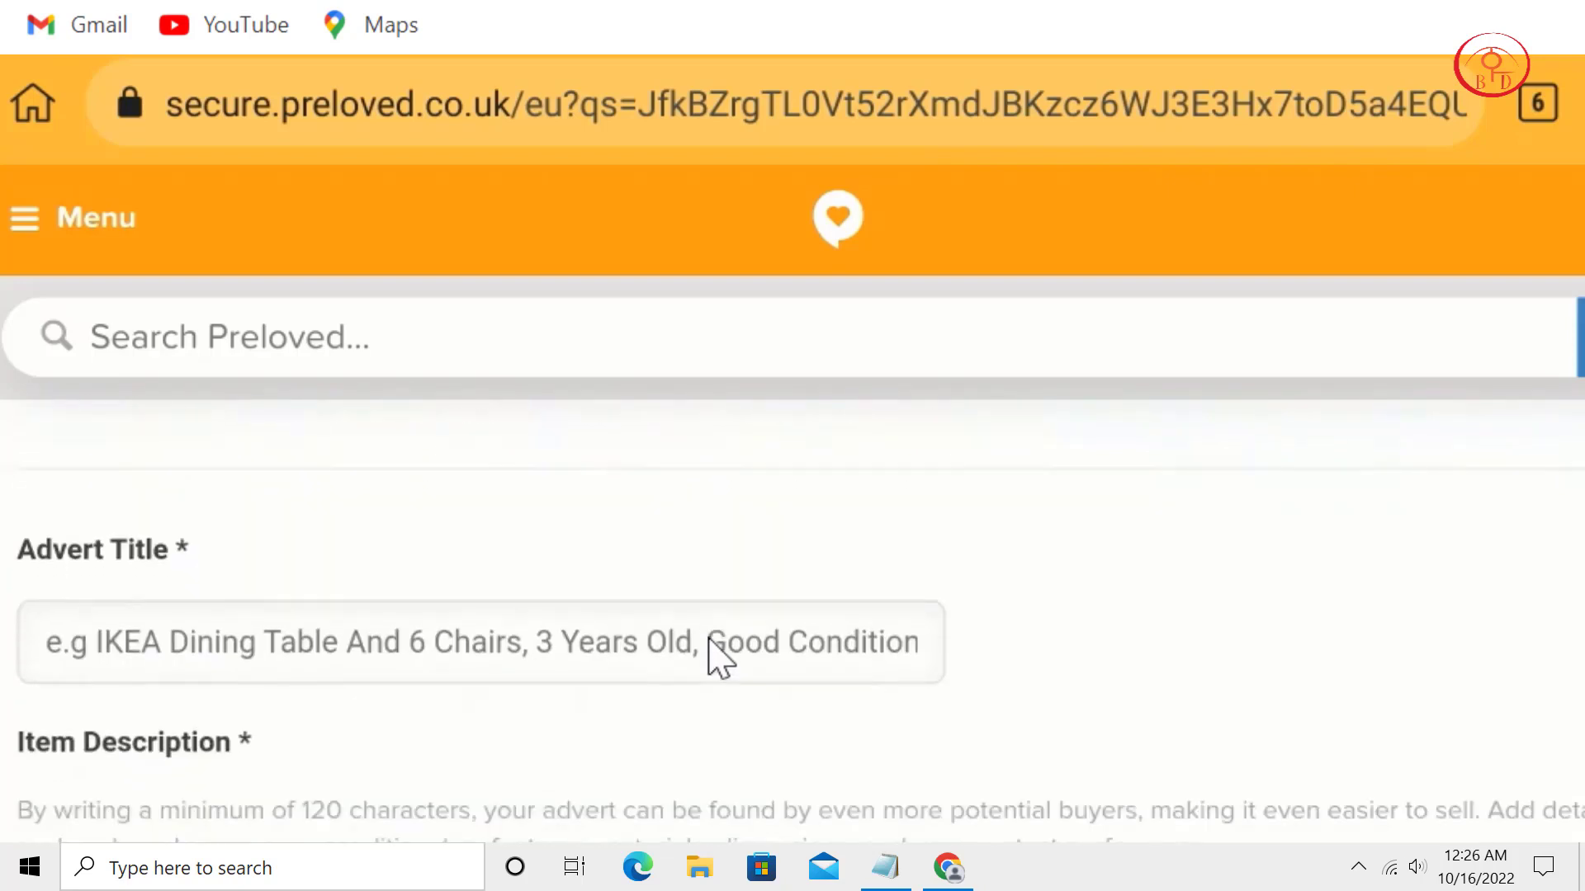
scroll(720, 658, up, 2)
scroll(720, 658, down, 3)
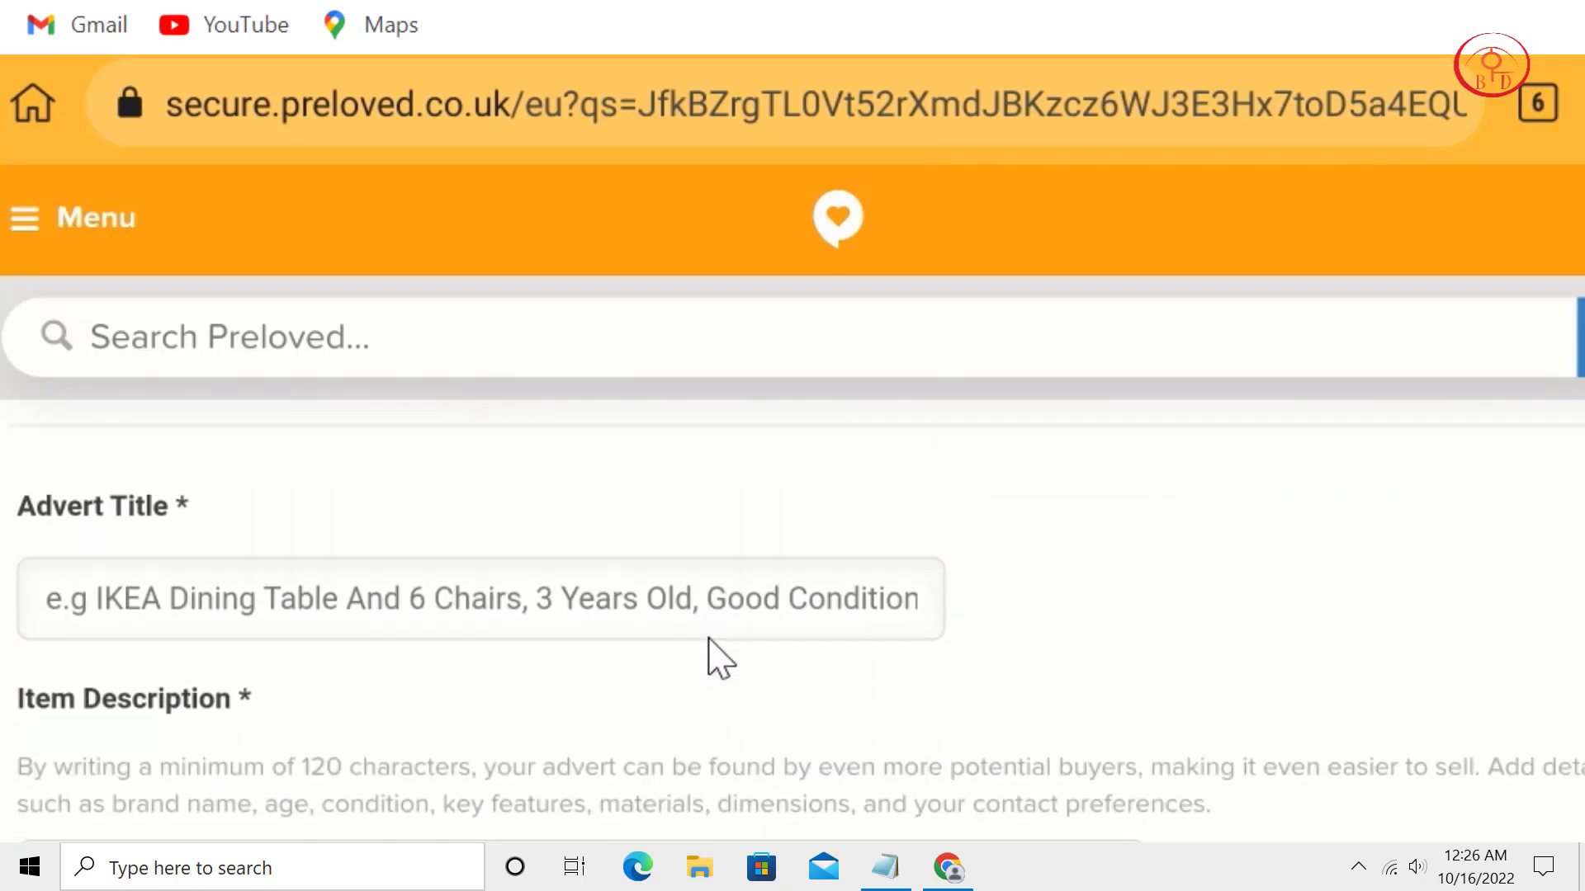
click(710, 639)
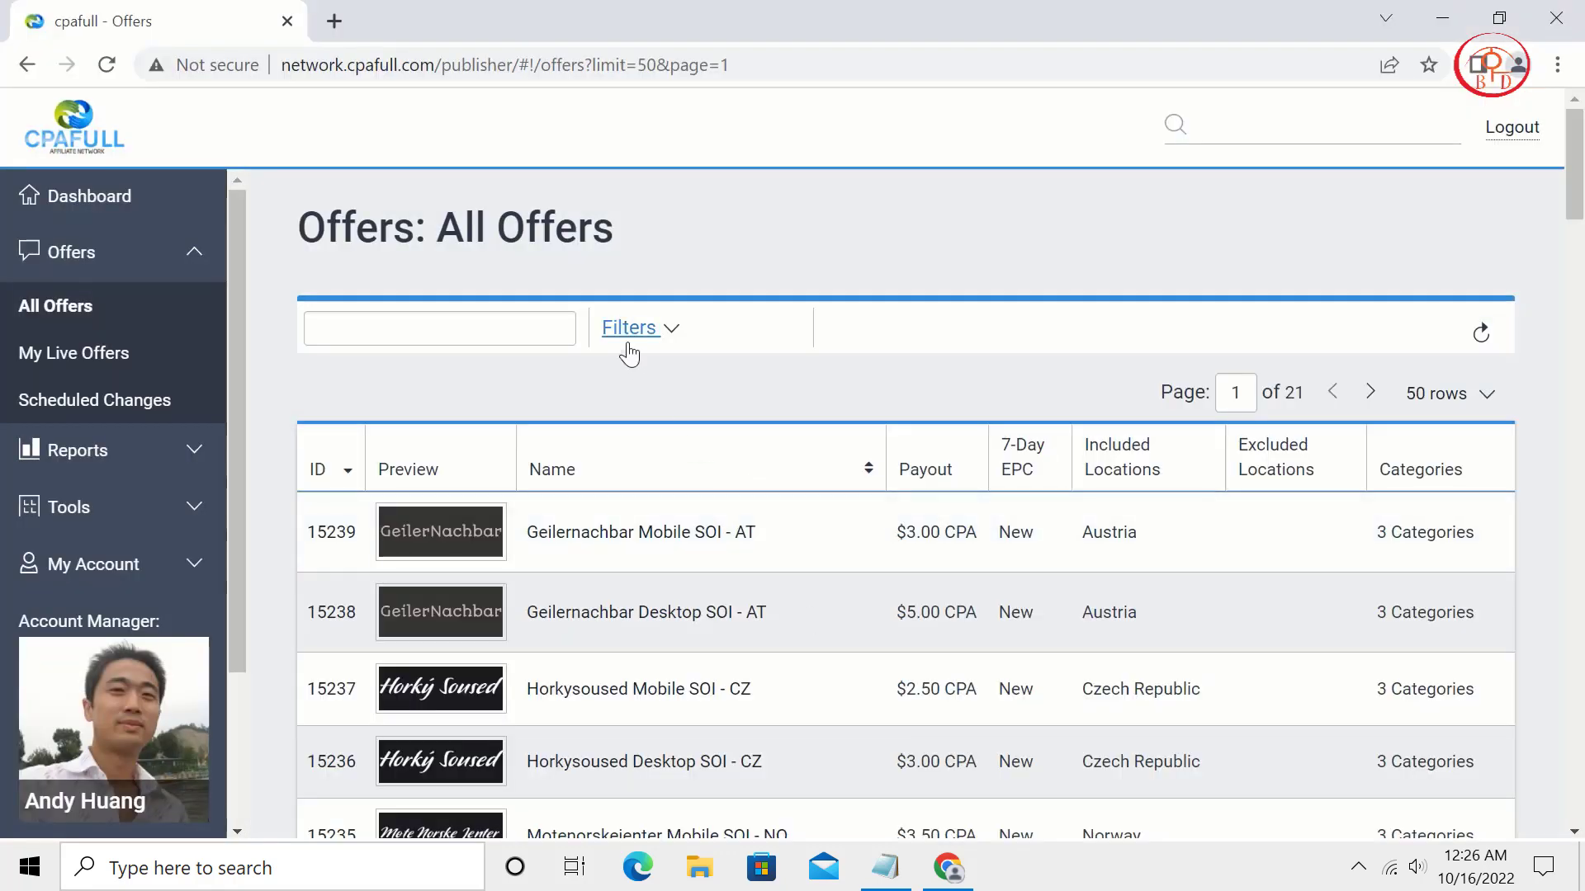
Add United States and United Kingdom as country filters for CPAFULL offers.
click(629, 330)
click(397, 591)
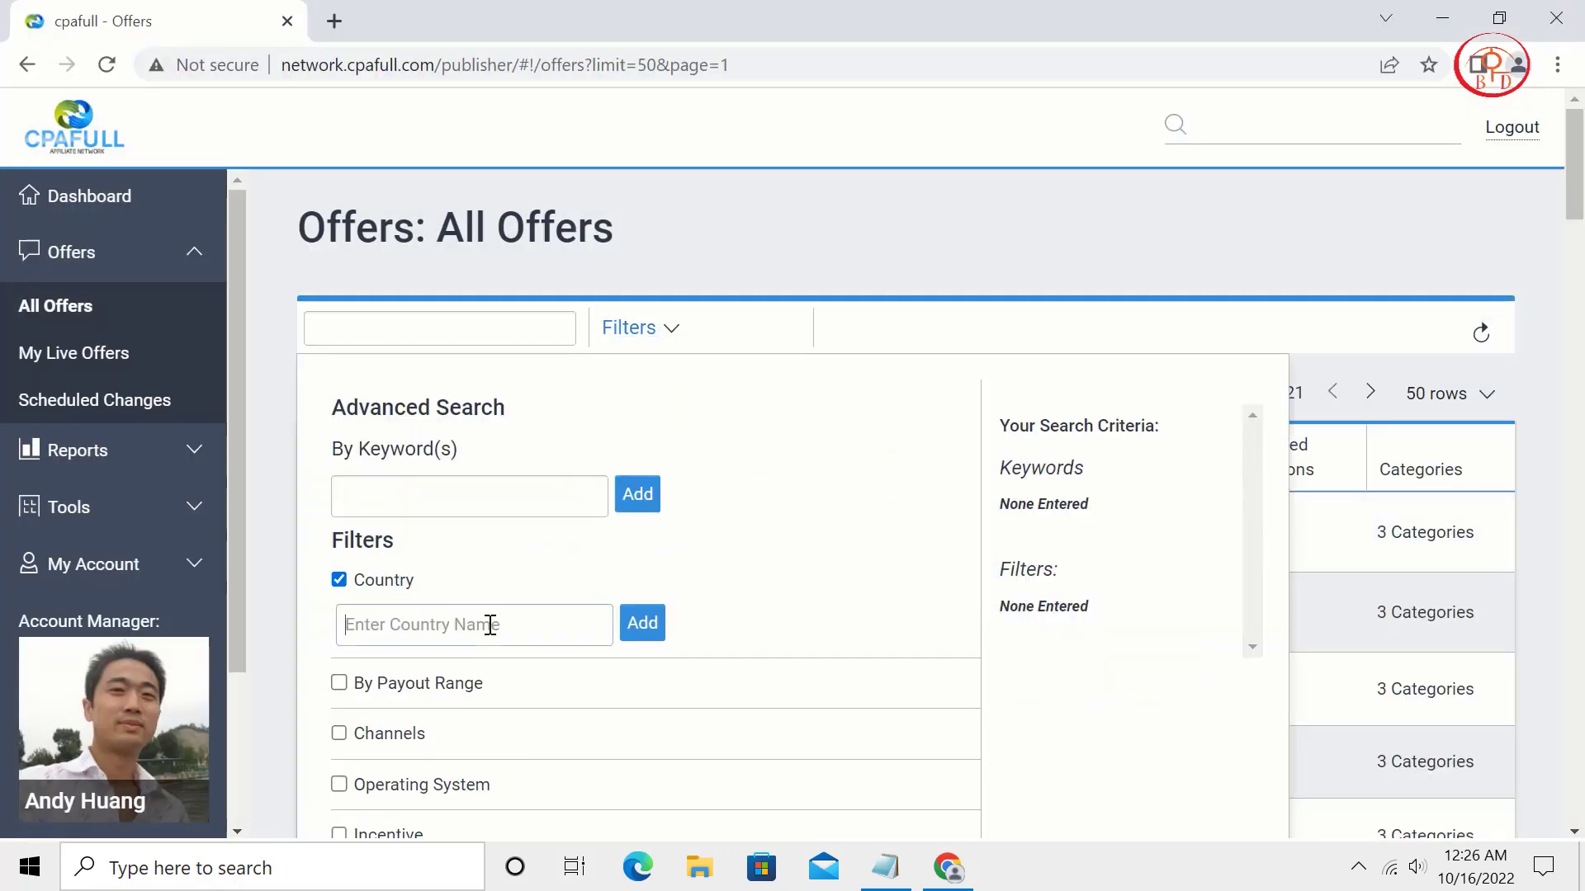
text(un)
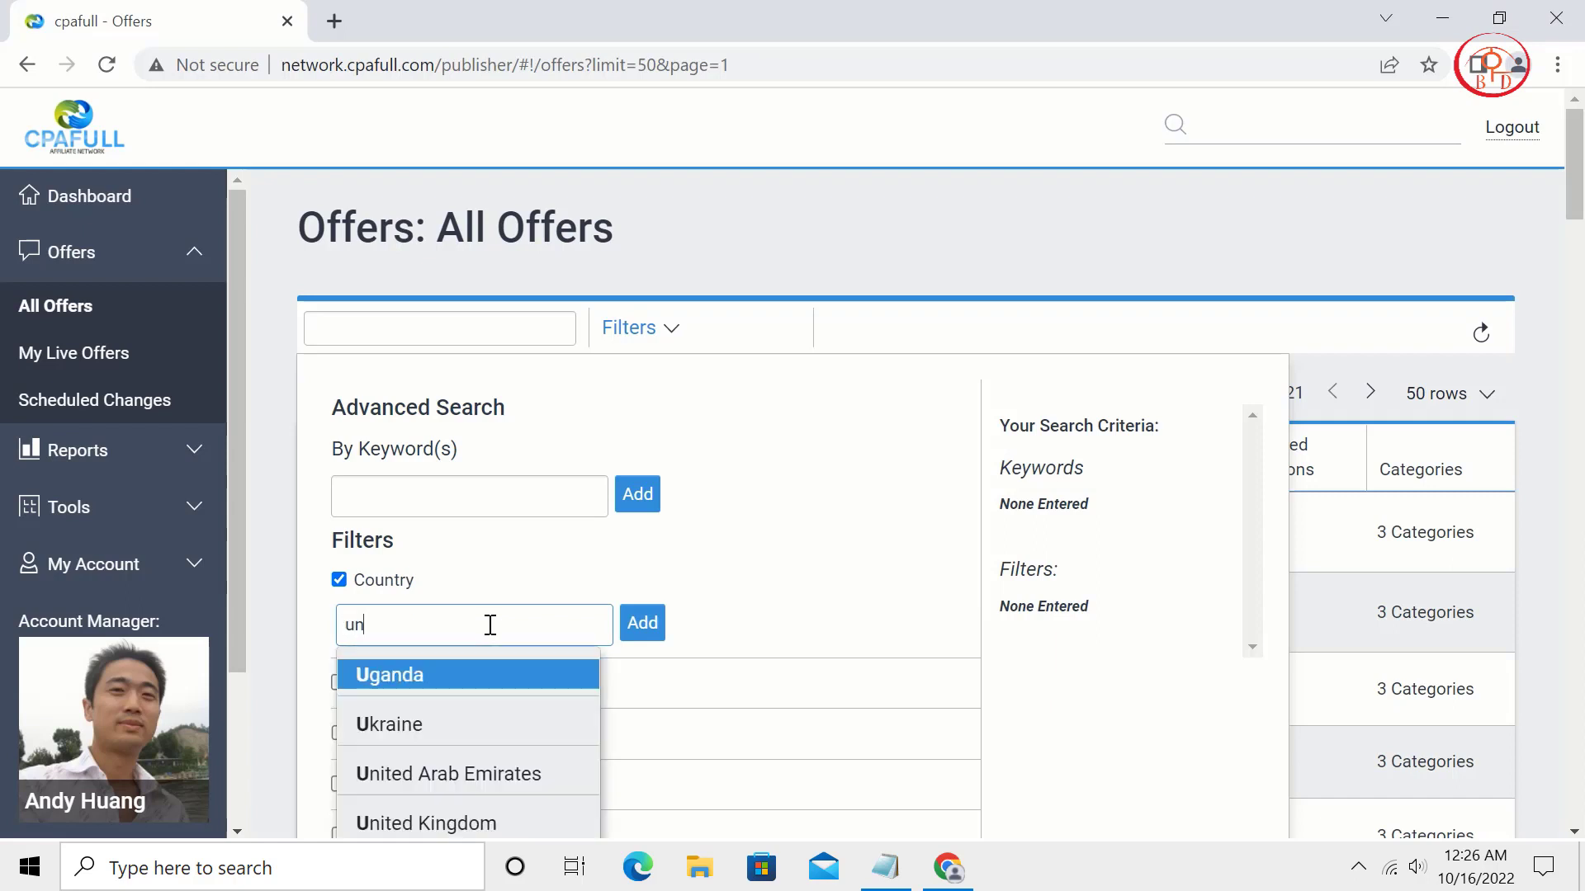
scroll(467, 729, down, 1)
click(467, 757)
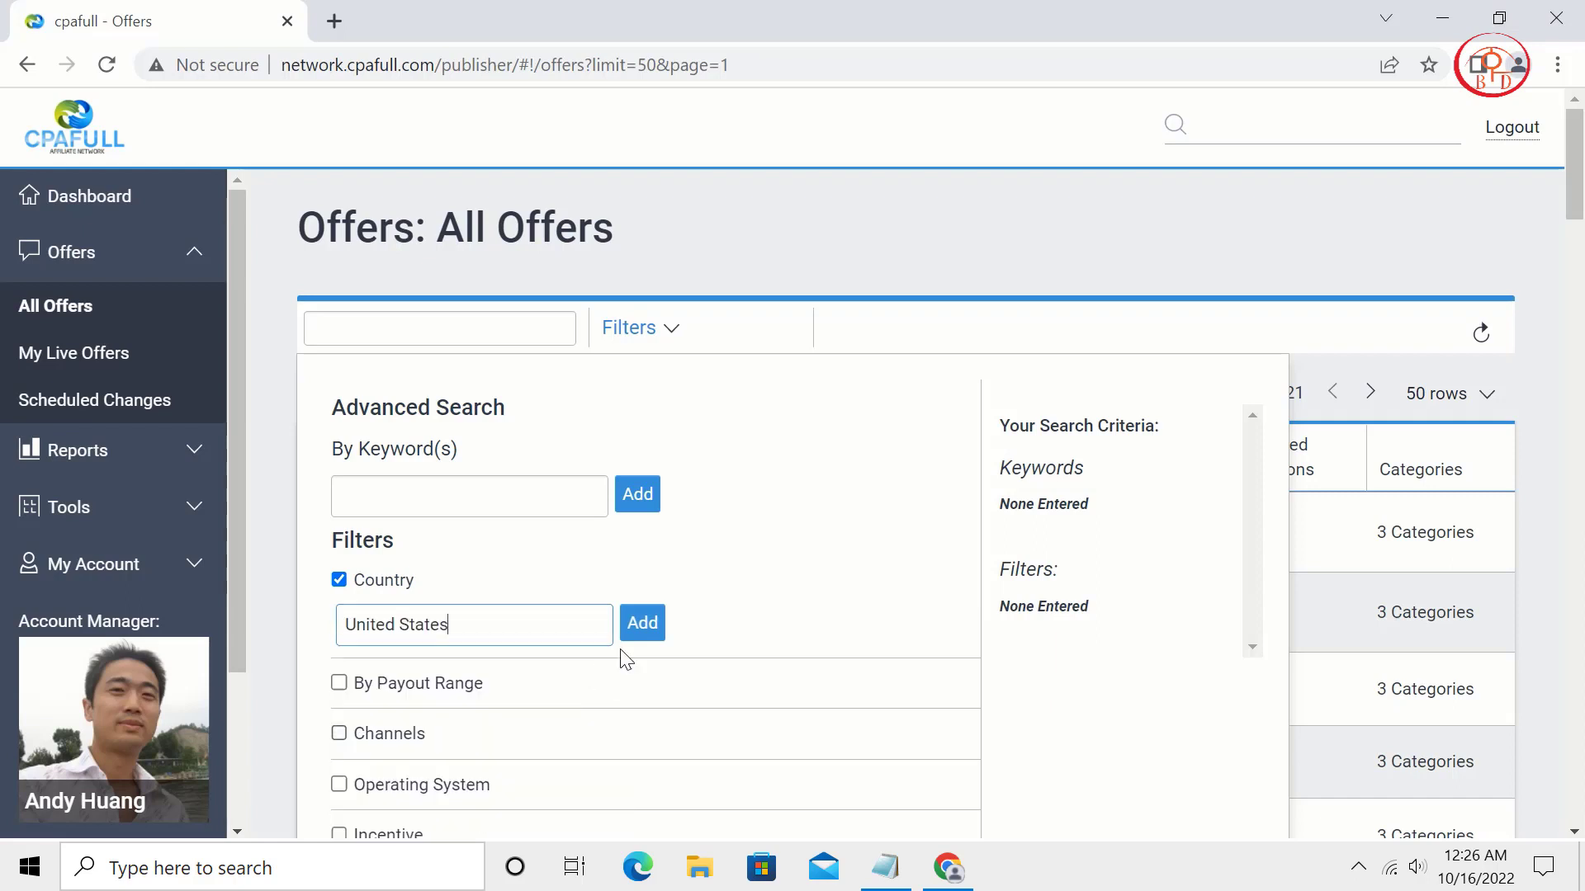
click(647, 621)
click(495, 624)
text(u)
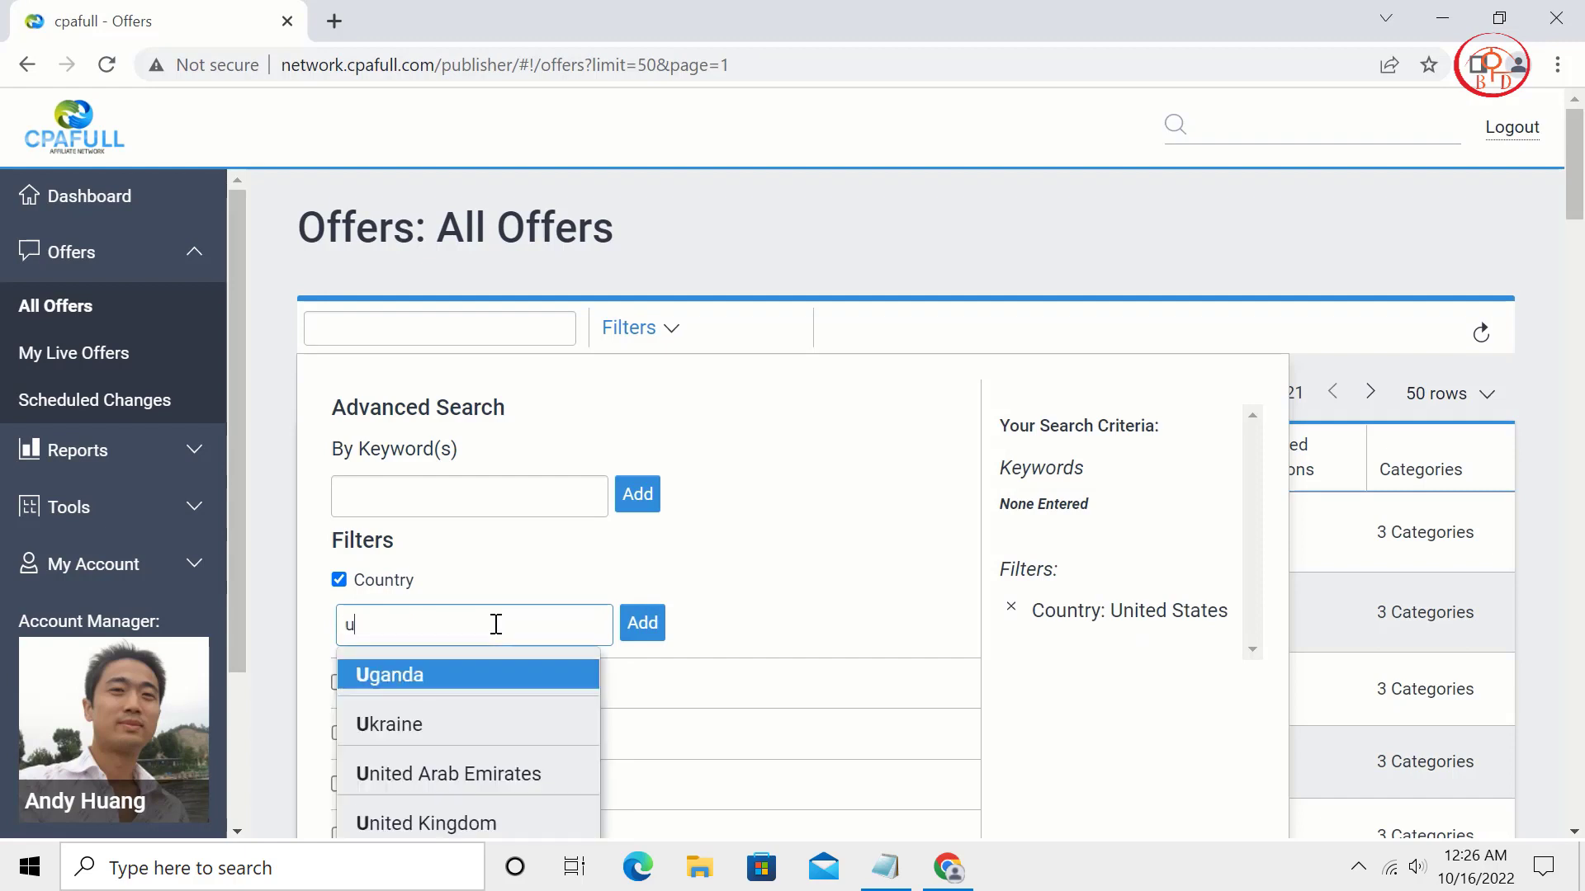
text(n)
click(512, 720)
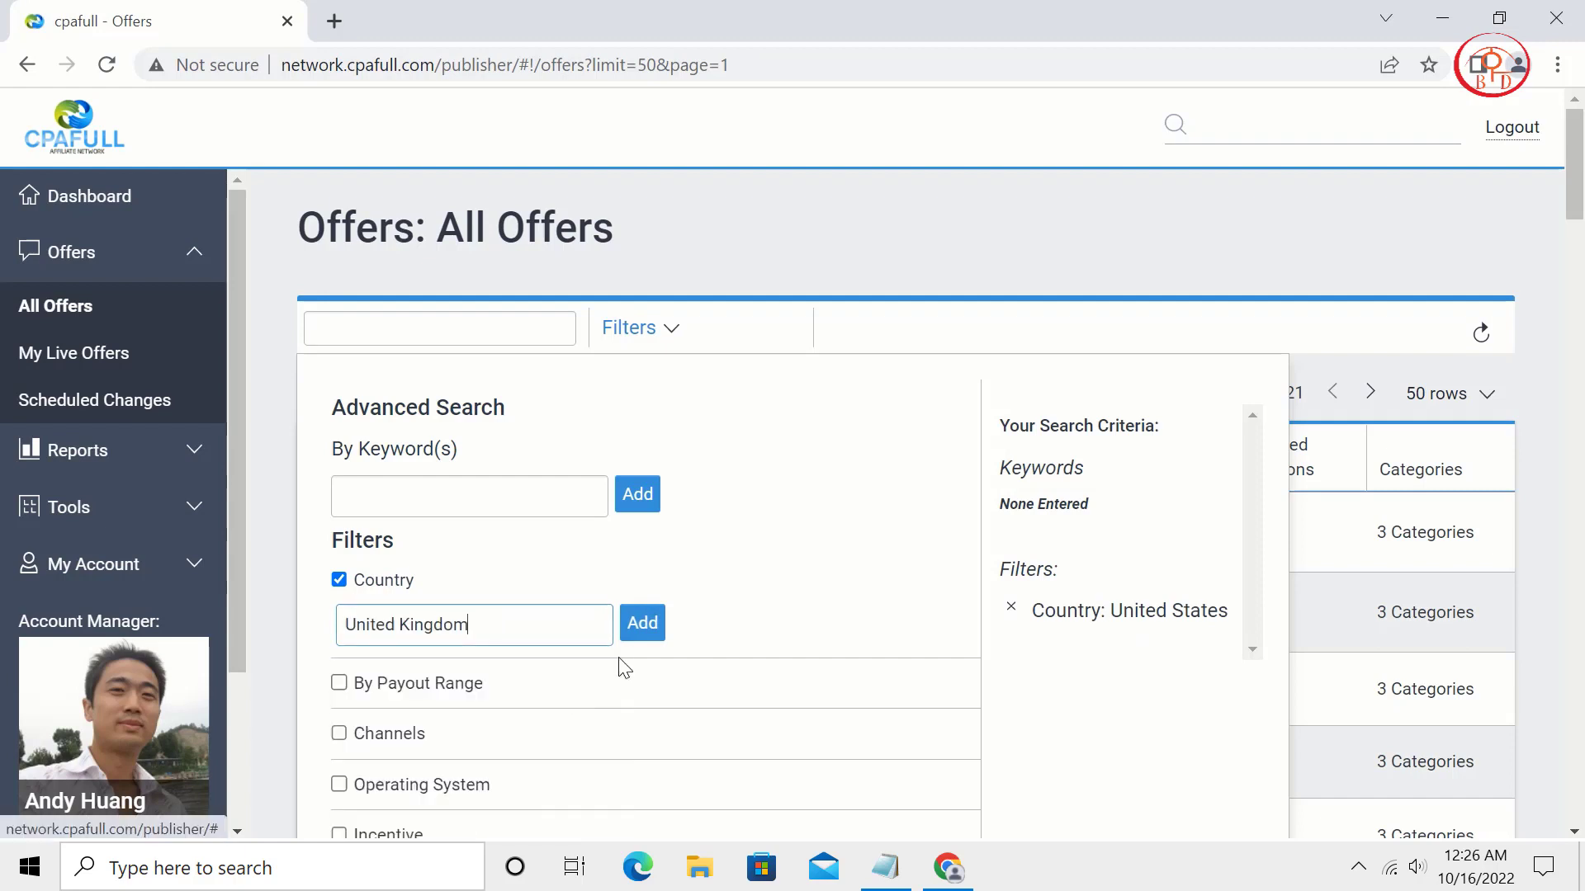
click(641, 625)
Add the Health and Beauty category filter and apply the offer filters.
scroll(707, 629, down, 3)
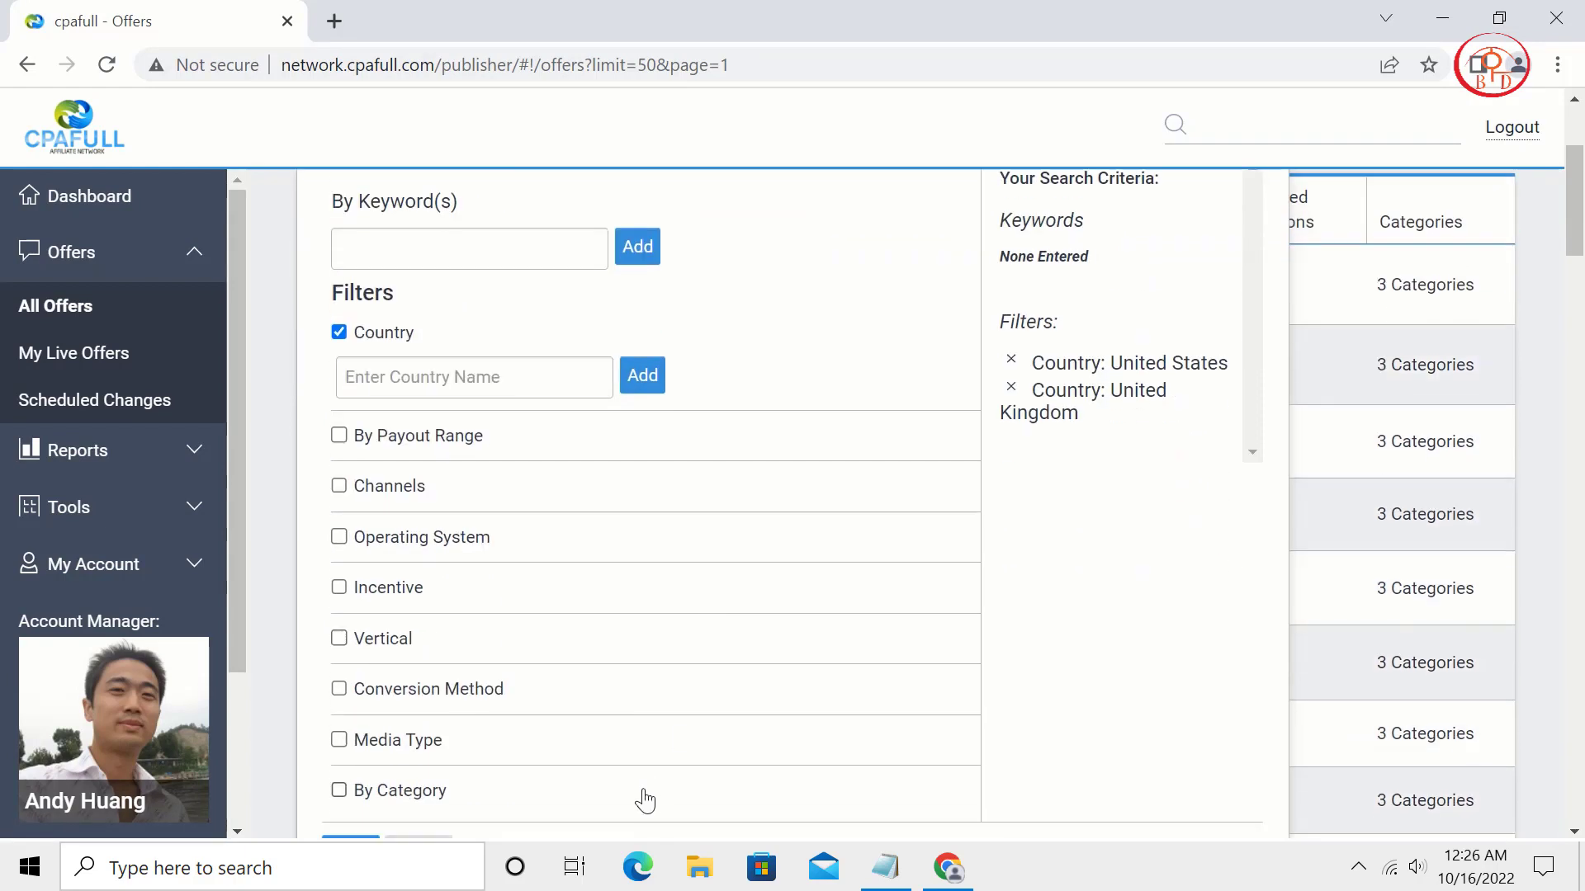
click(433, 799)
click(450, 822)
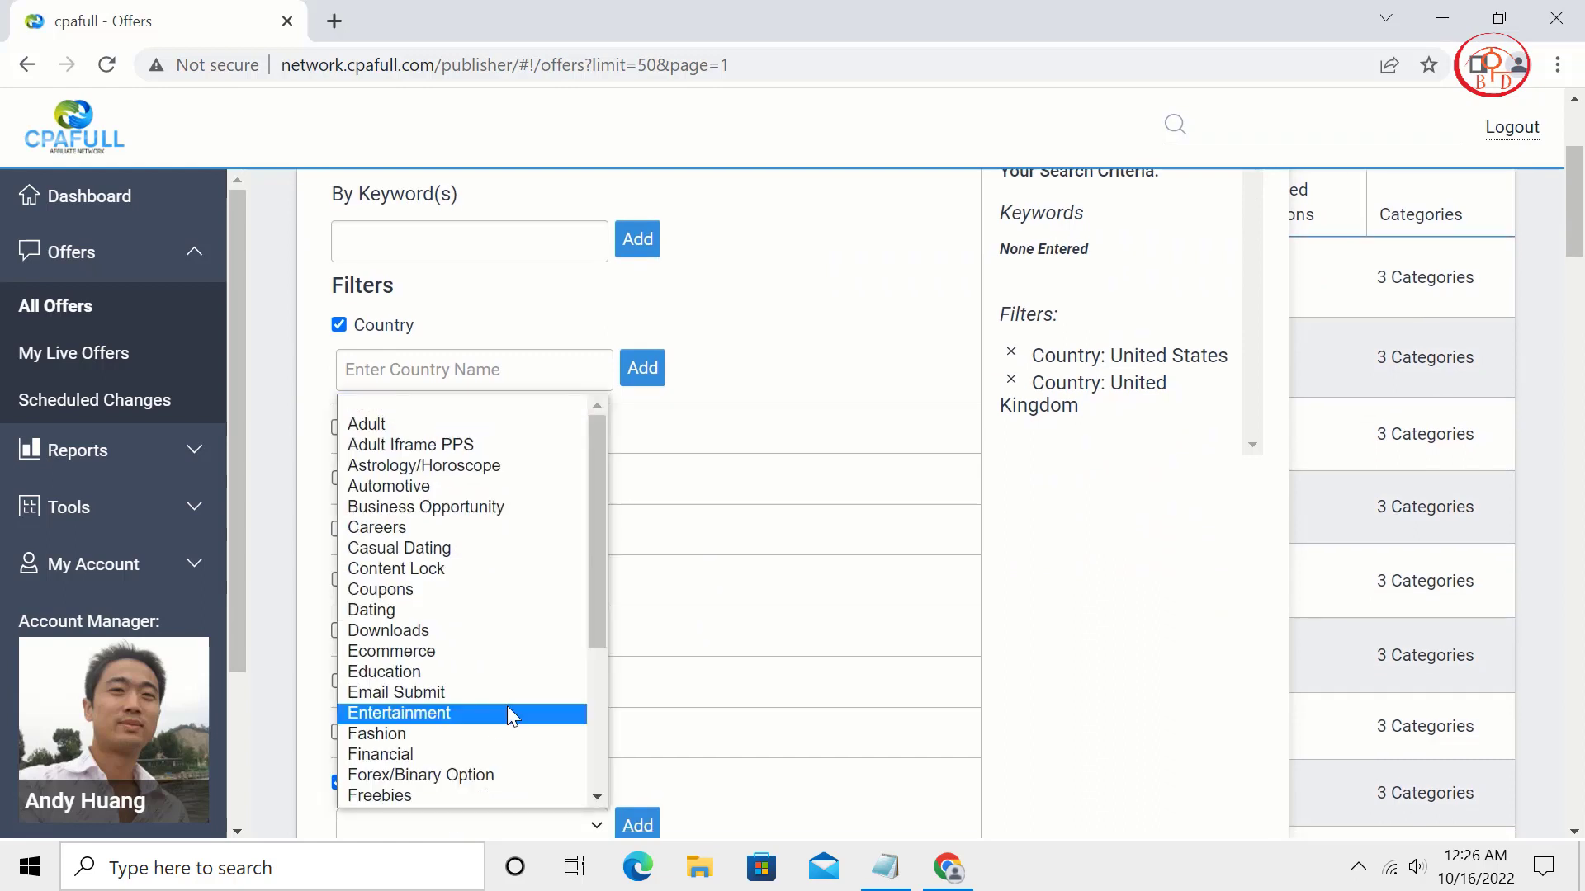
scroll(507, 706, down, 3)
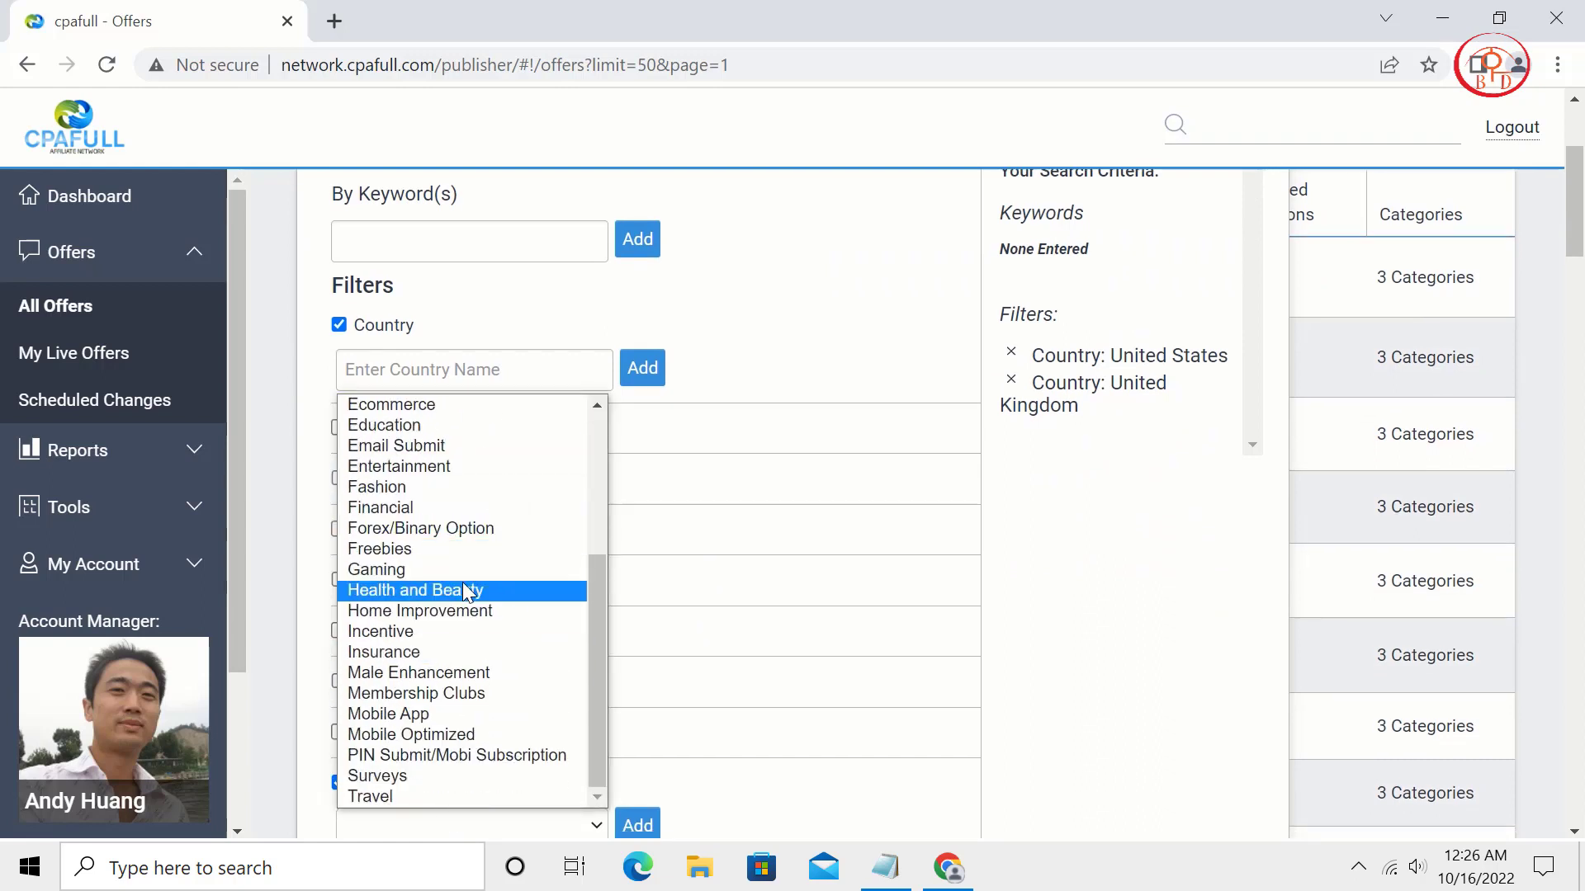
click(519, 591)
scroll(758, 642, down, 3)
click(638, 582)
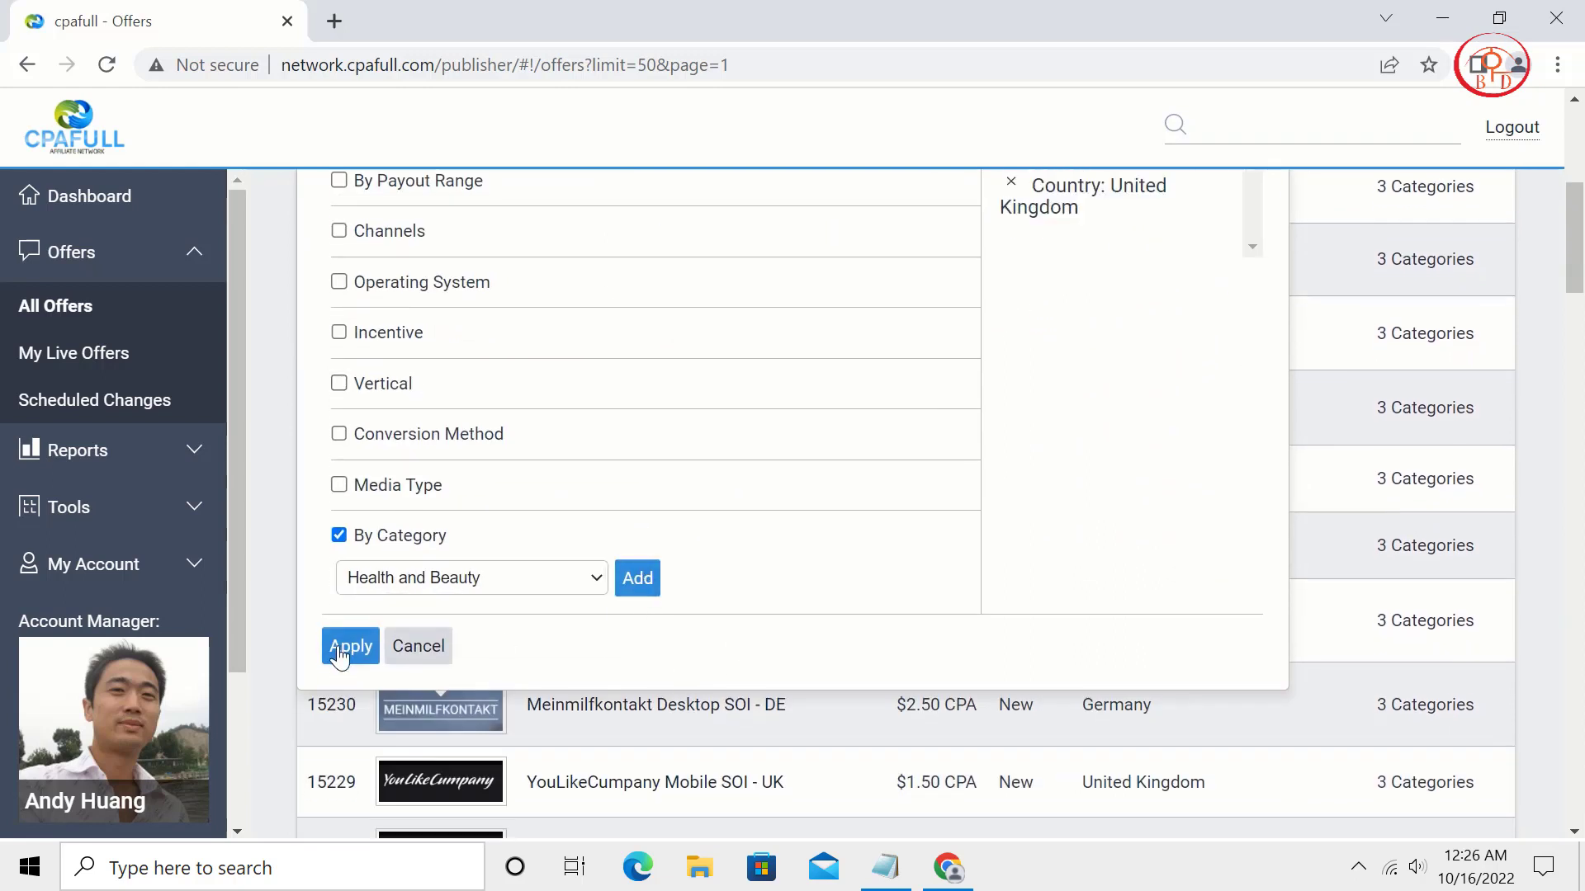
click(347, 644)
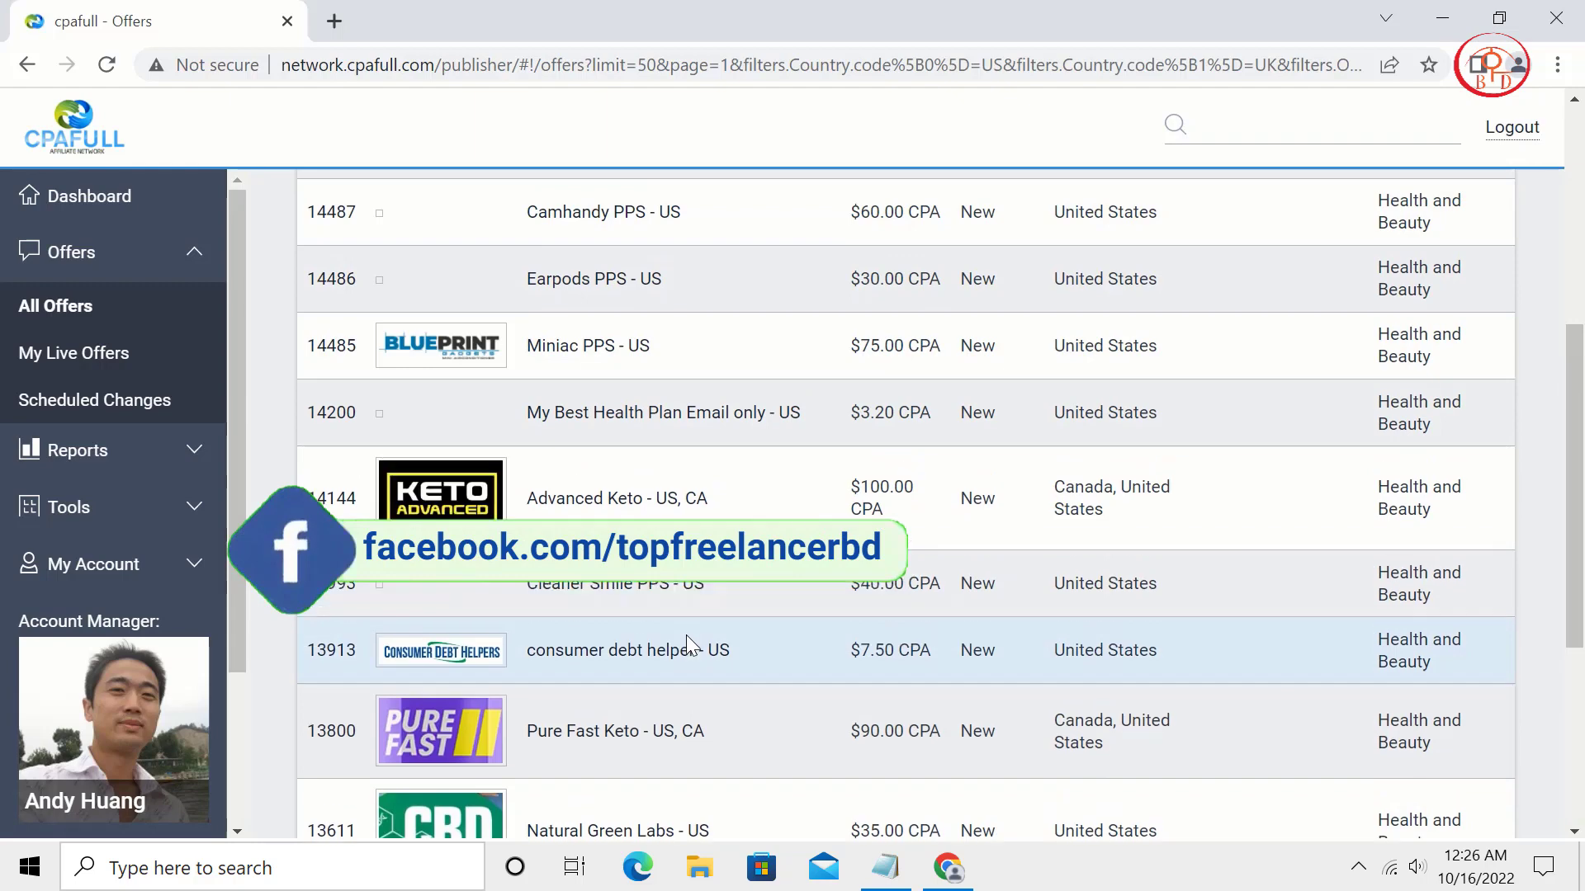
Open the Advanced Keto offer, copy its name, and generate a TinyURL tracking link.
click(661, 513)
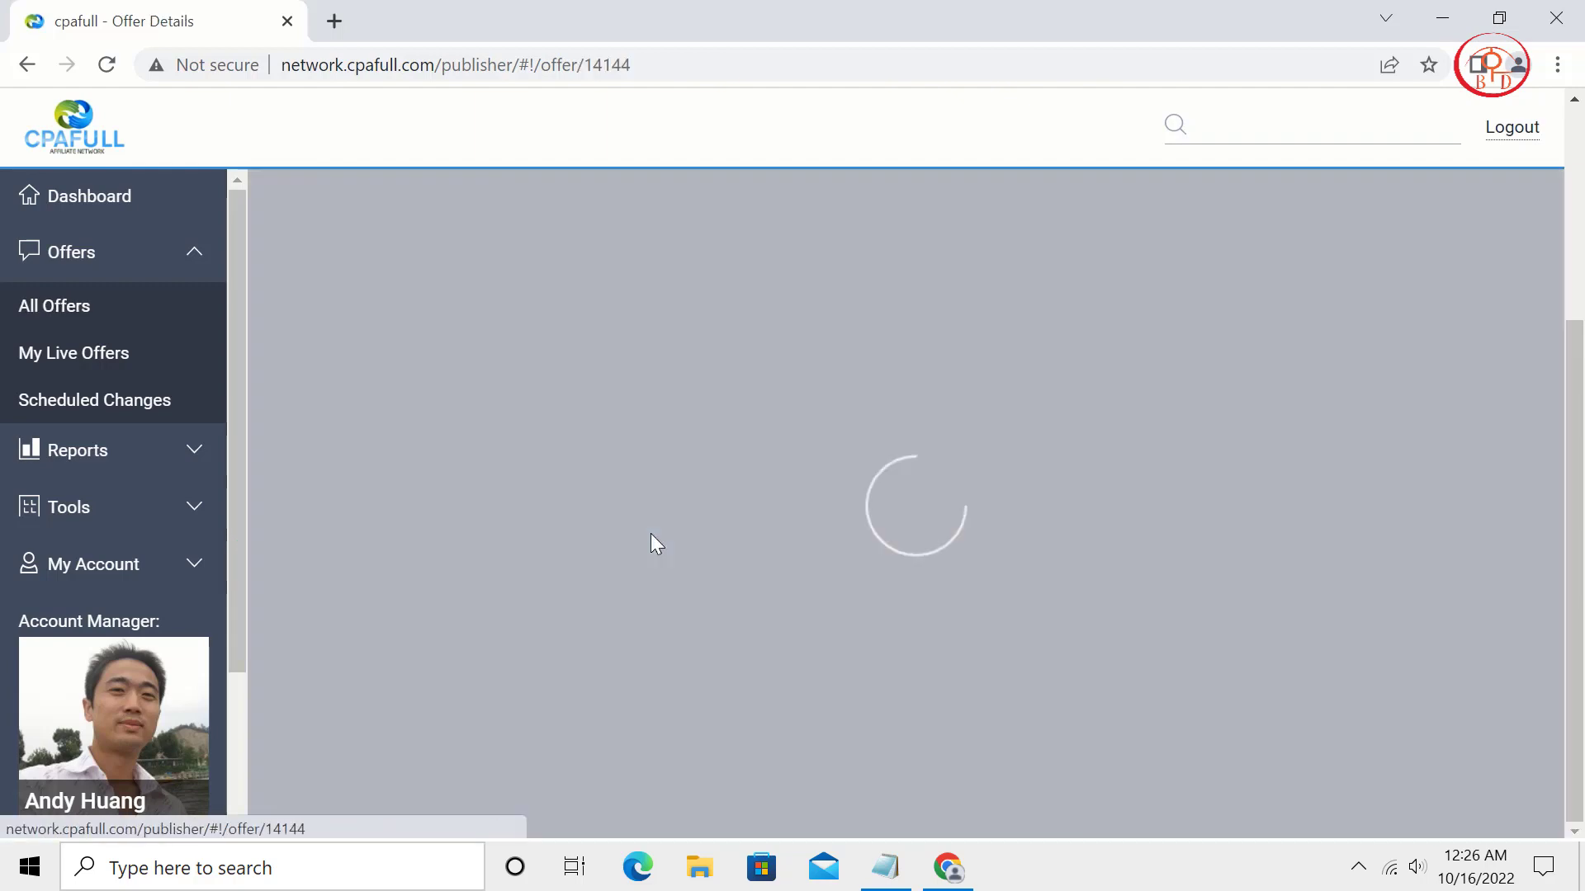
scroll(778, 479, up, 4)
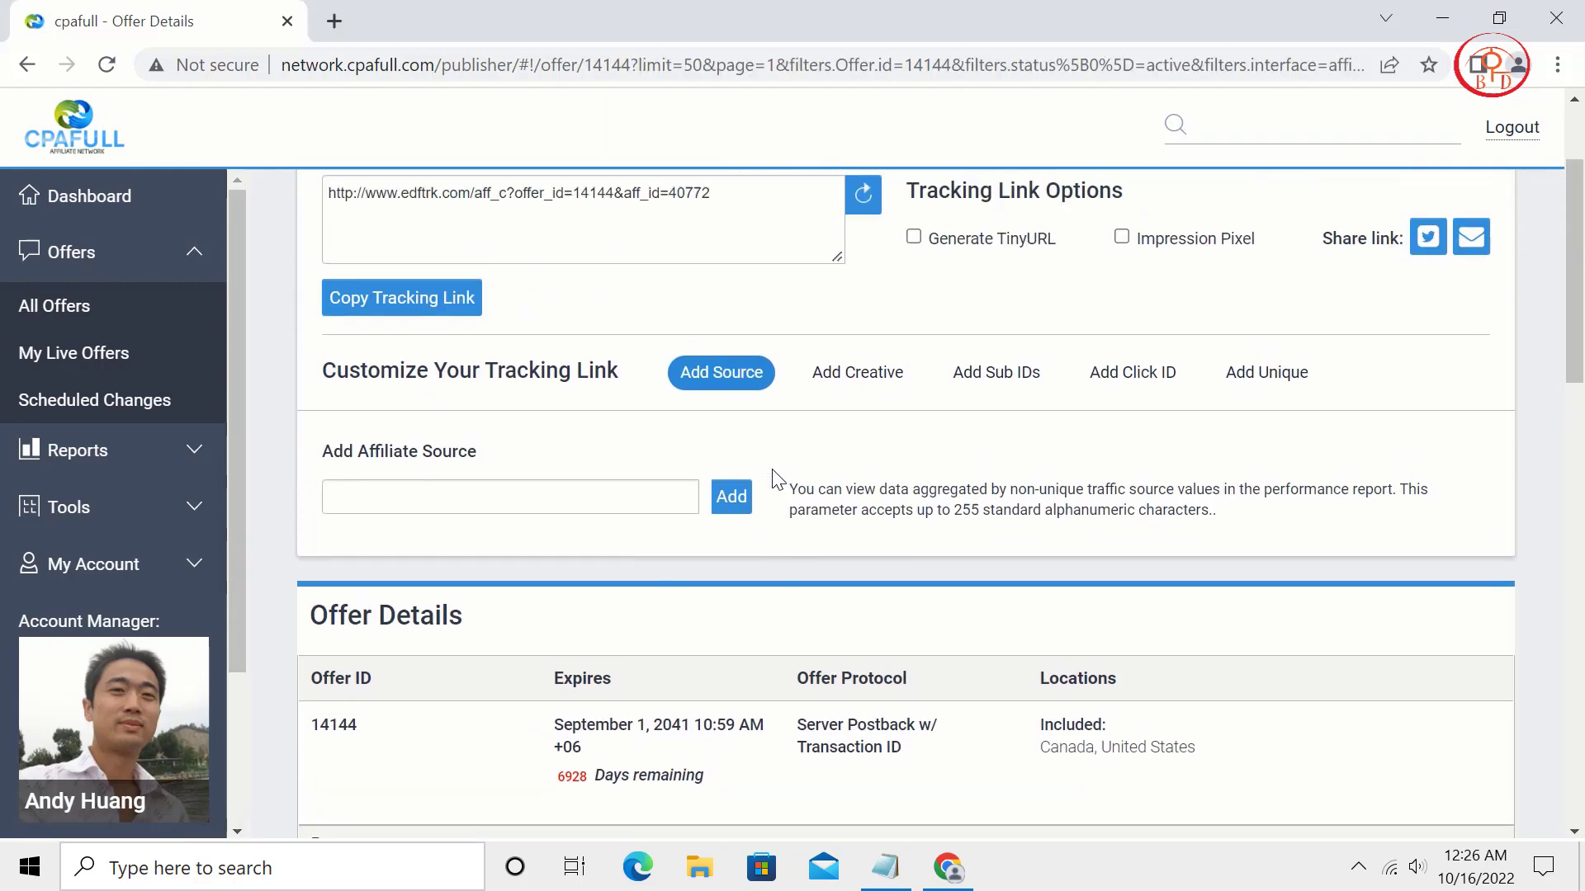
drag(583, 229, 299, 221)
right_click(345, 210)
click(413, 234)
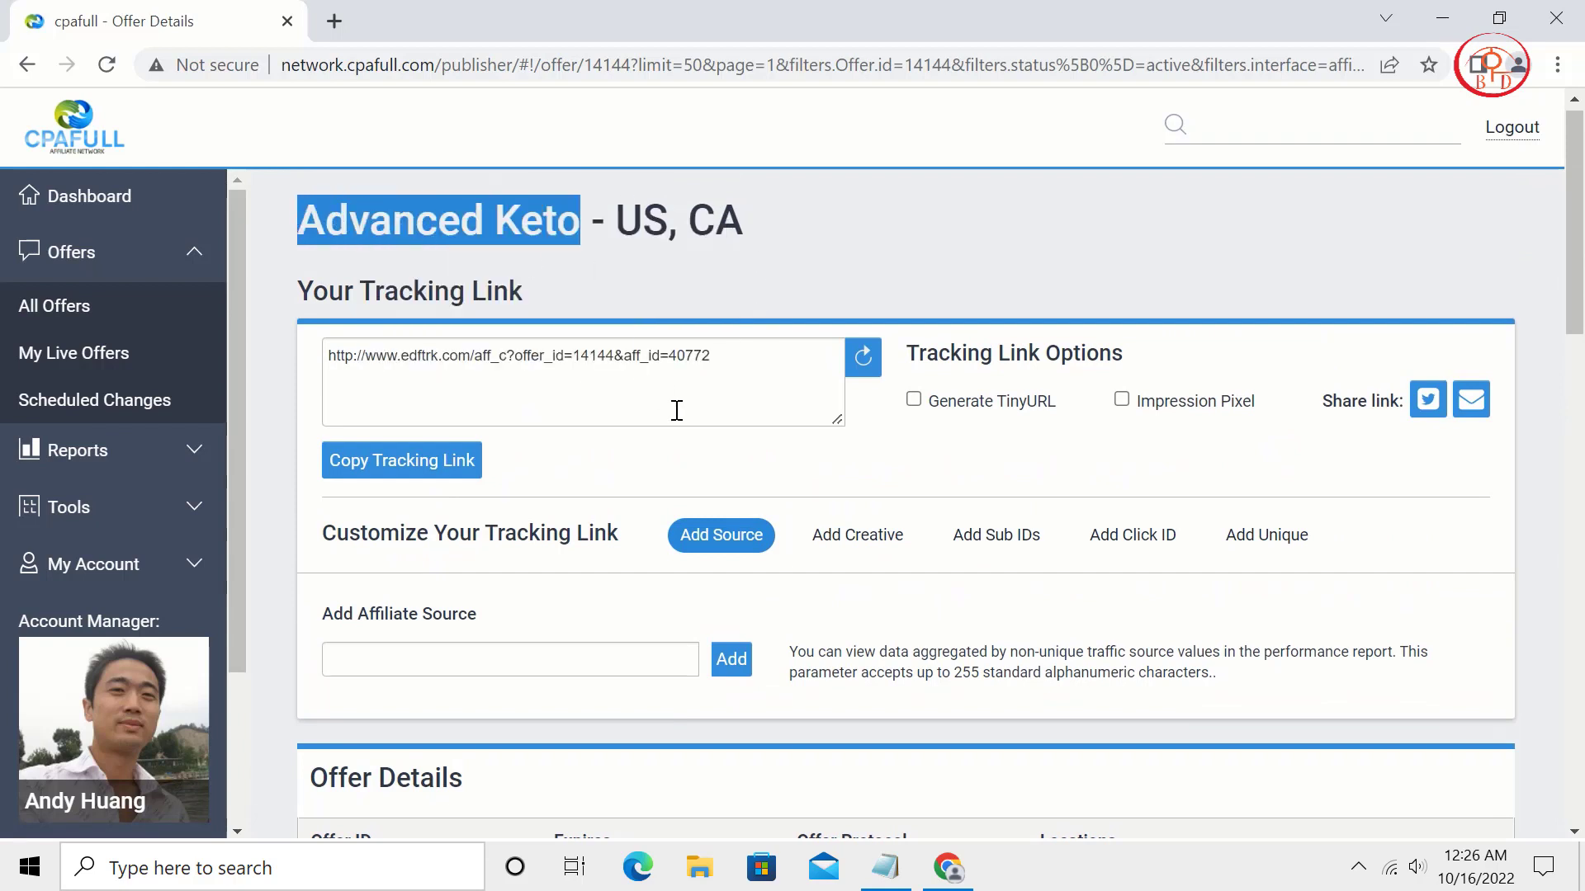
click(936, 417)
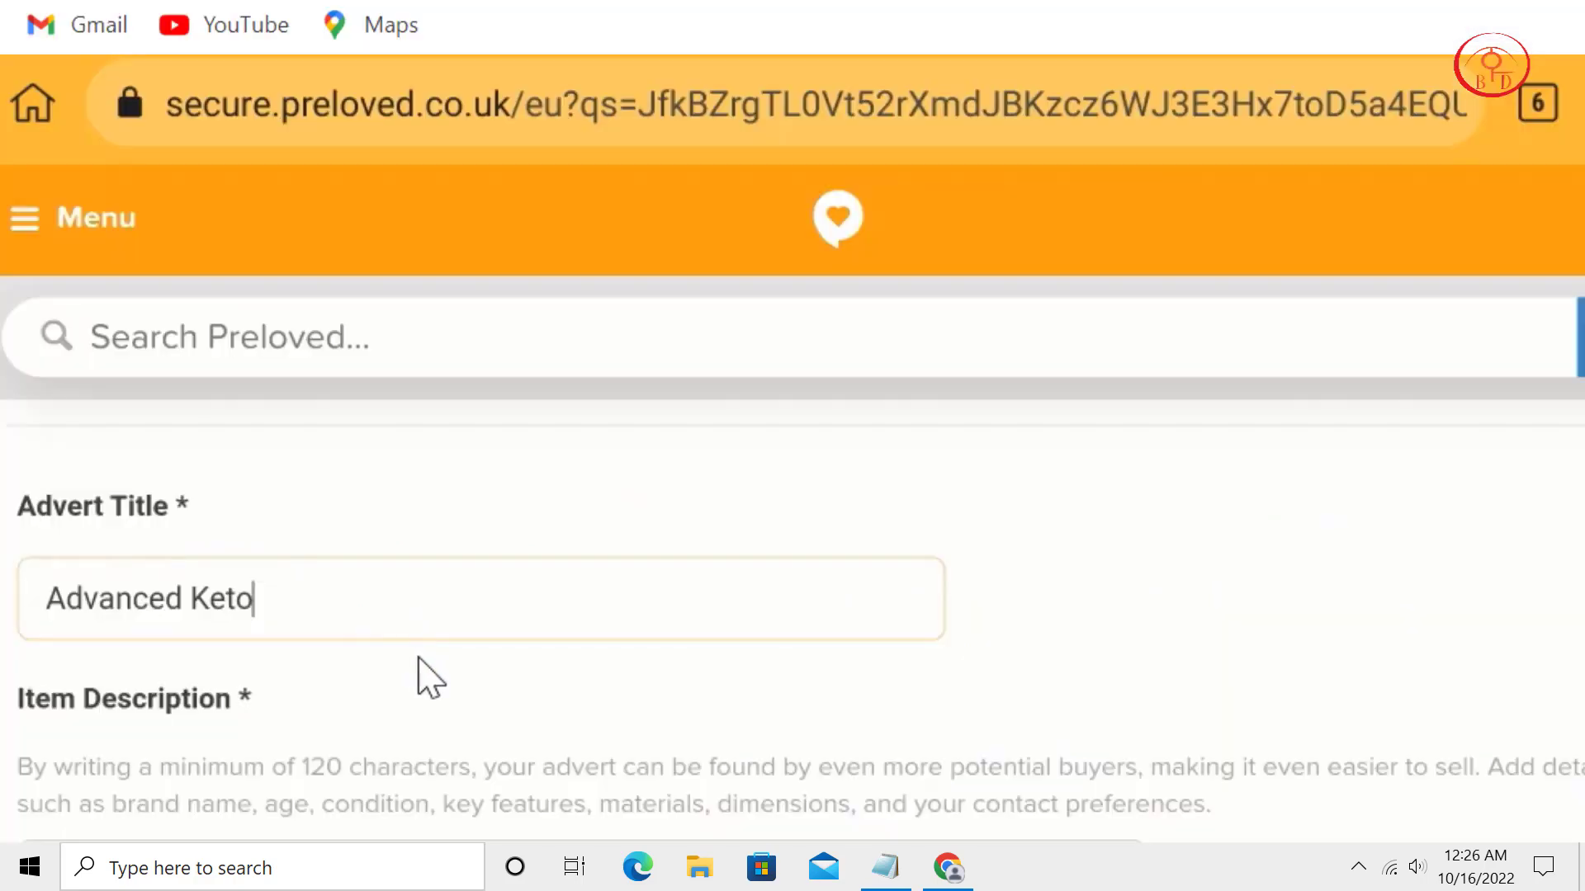
scroll(438, 577, down, 2)
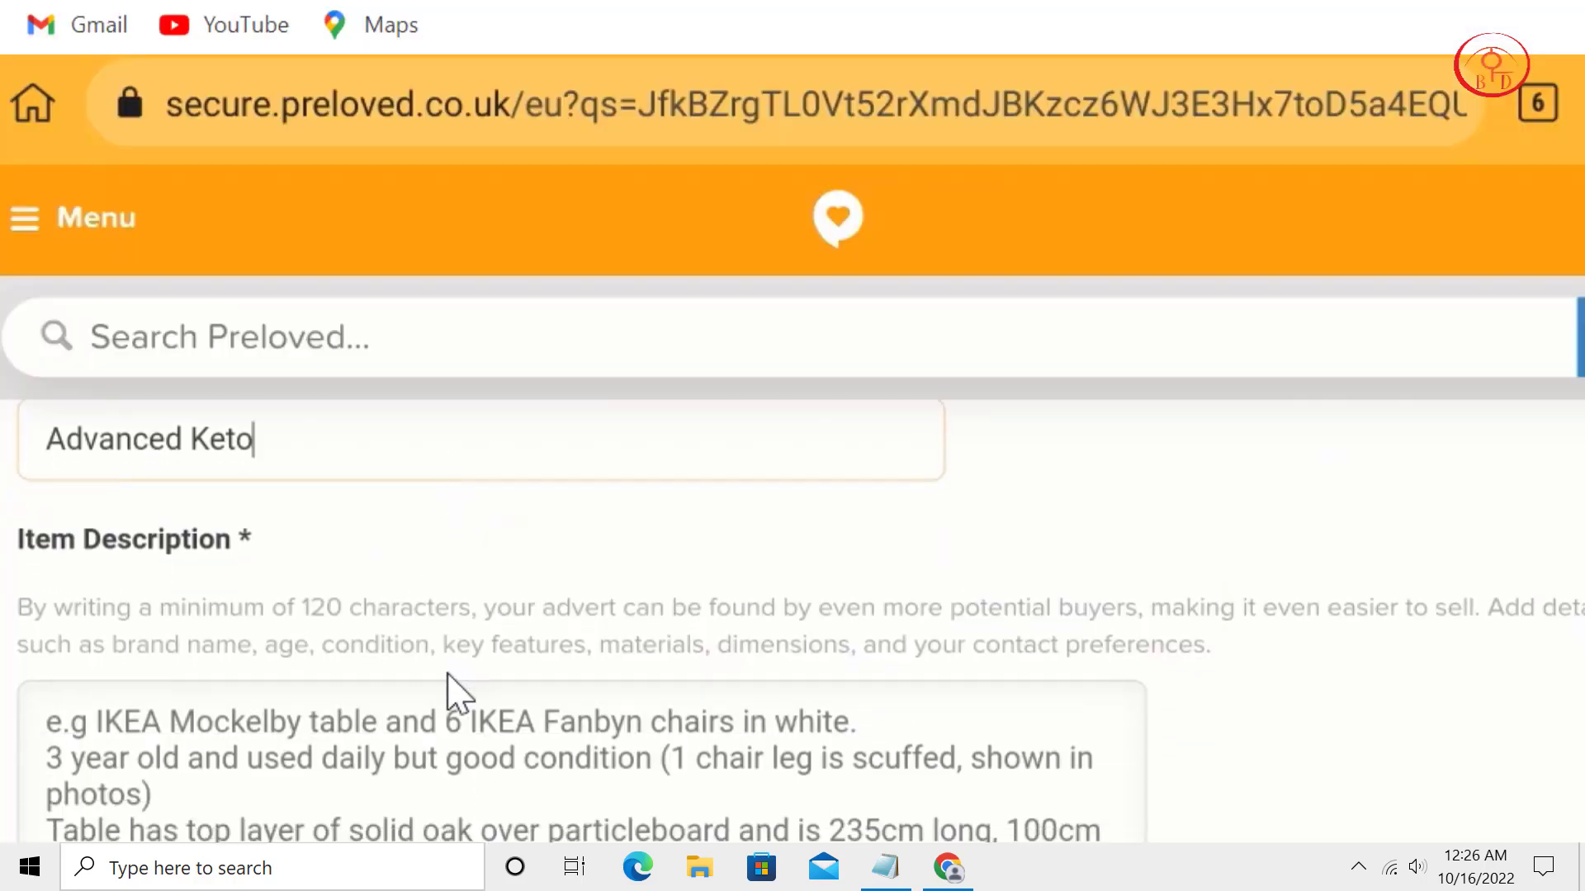
Paste the keto product text from the Health Beauty notes into Item Description, then select the tracking link.
scroll(456, 692, down, 2)
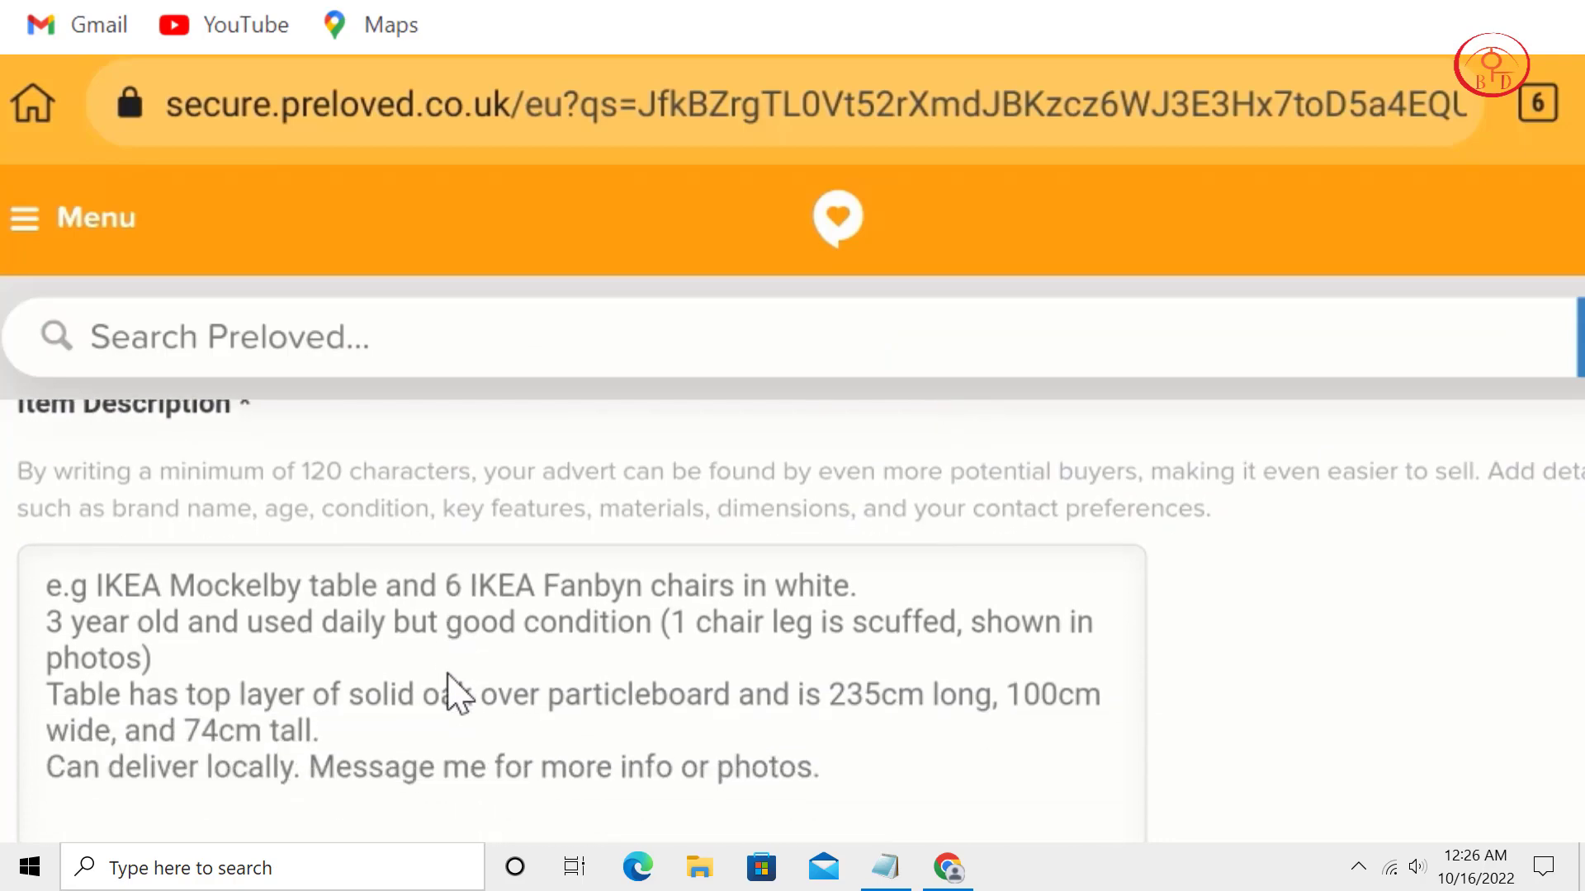
click(456, 691)
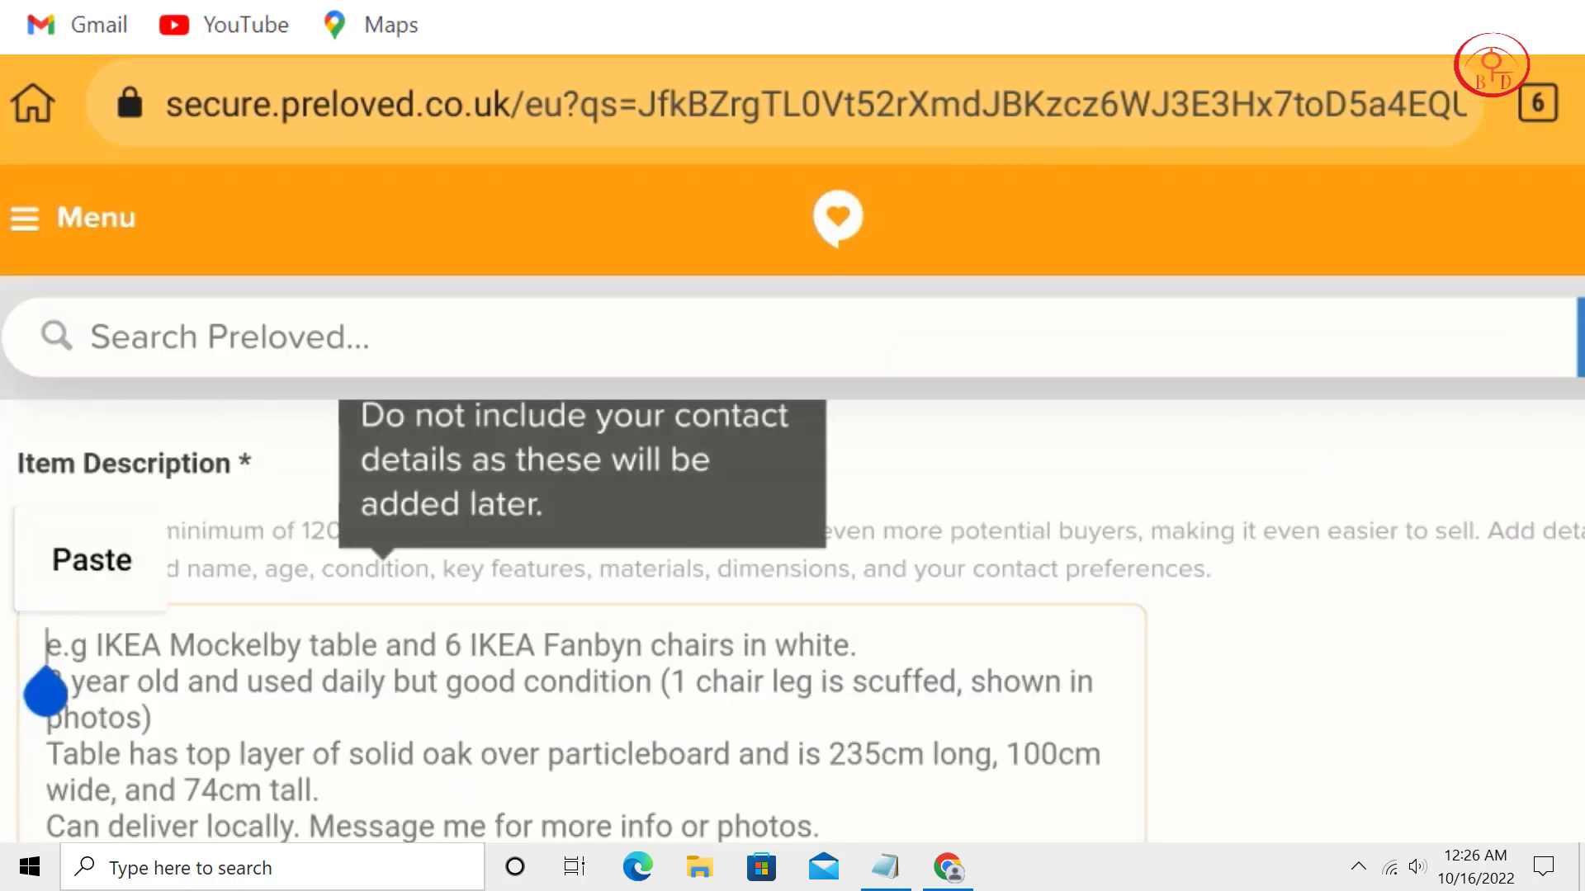
mouse_move(886, 867)
click(528, 830)
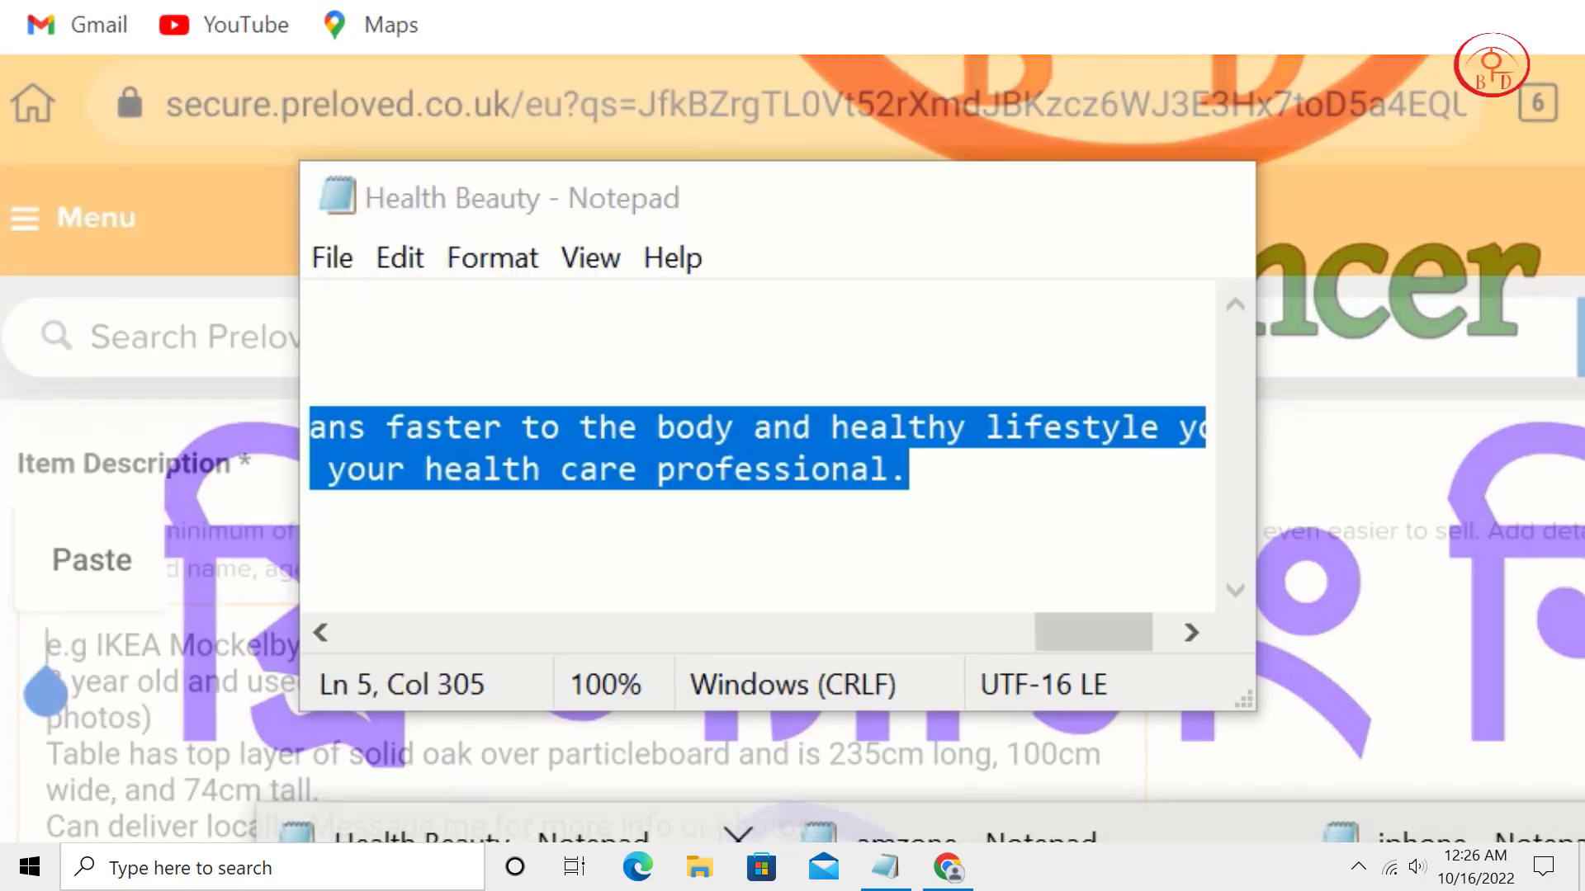
right_click(640, 445)
click(729, 588)
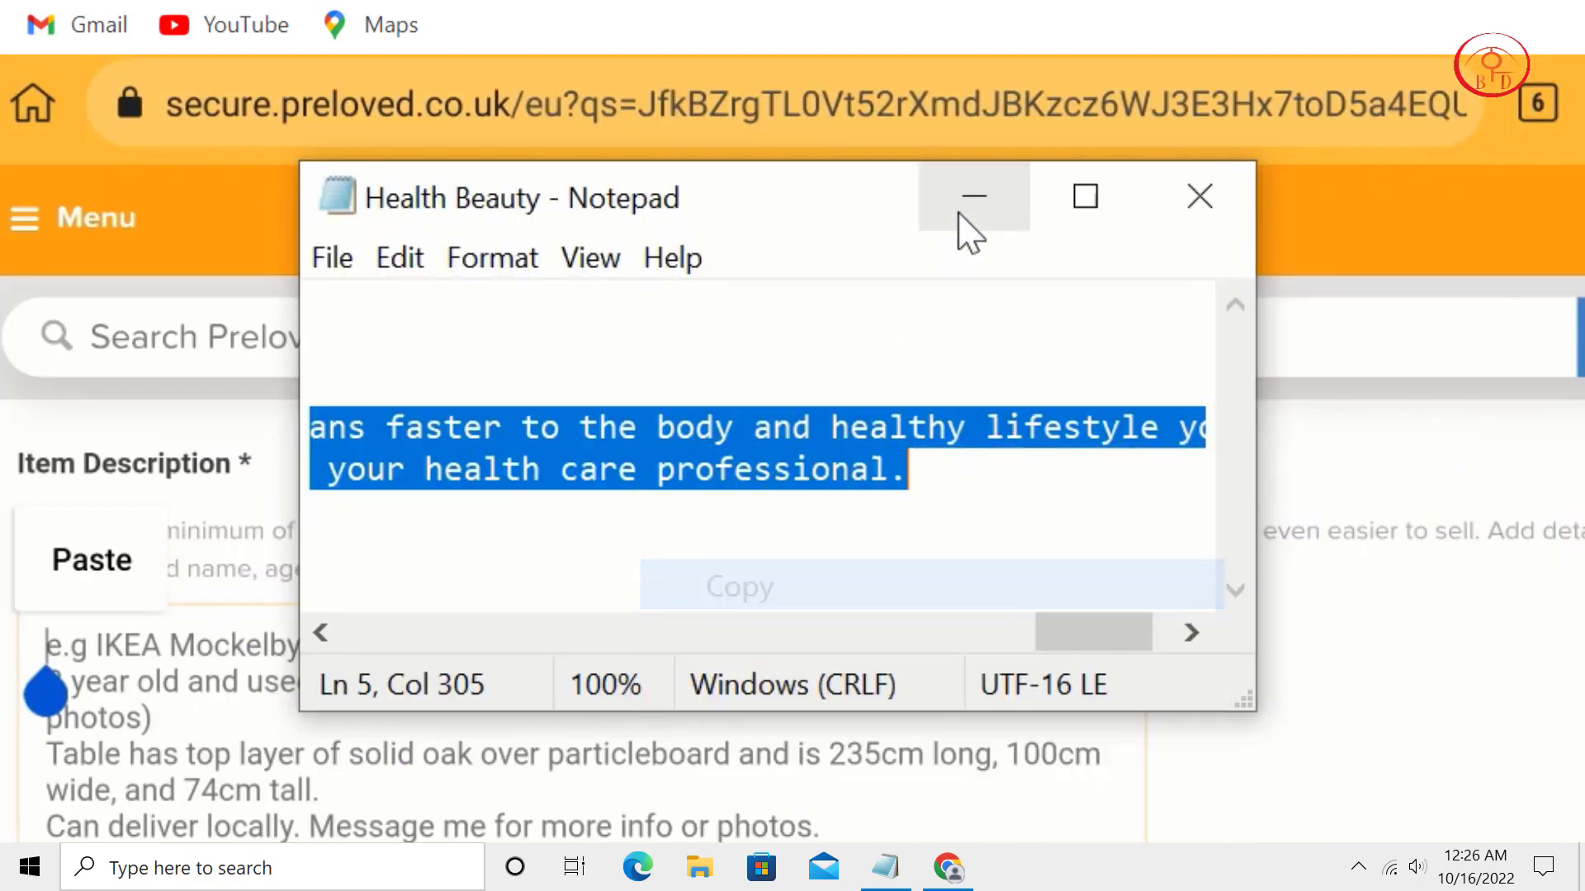
click(974, 198)
click(92, 561)
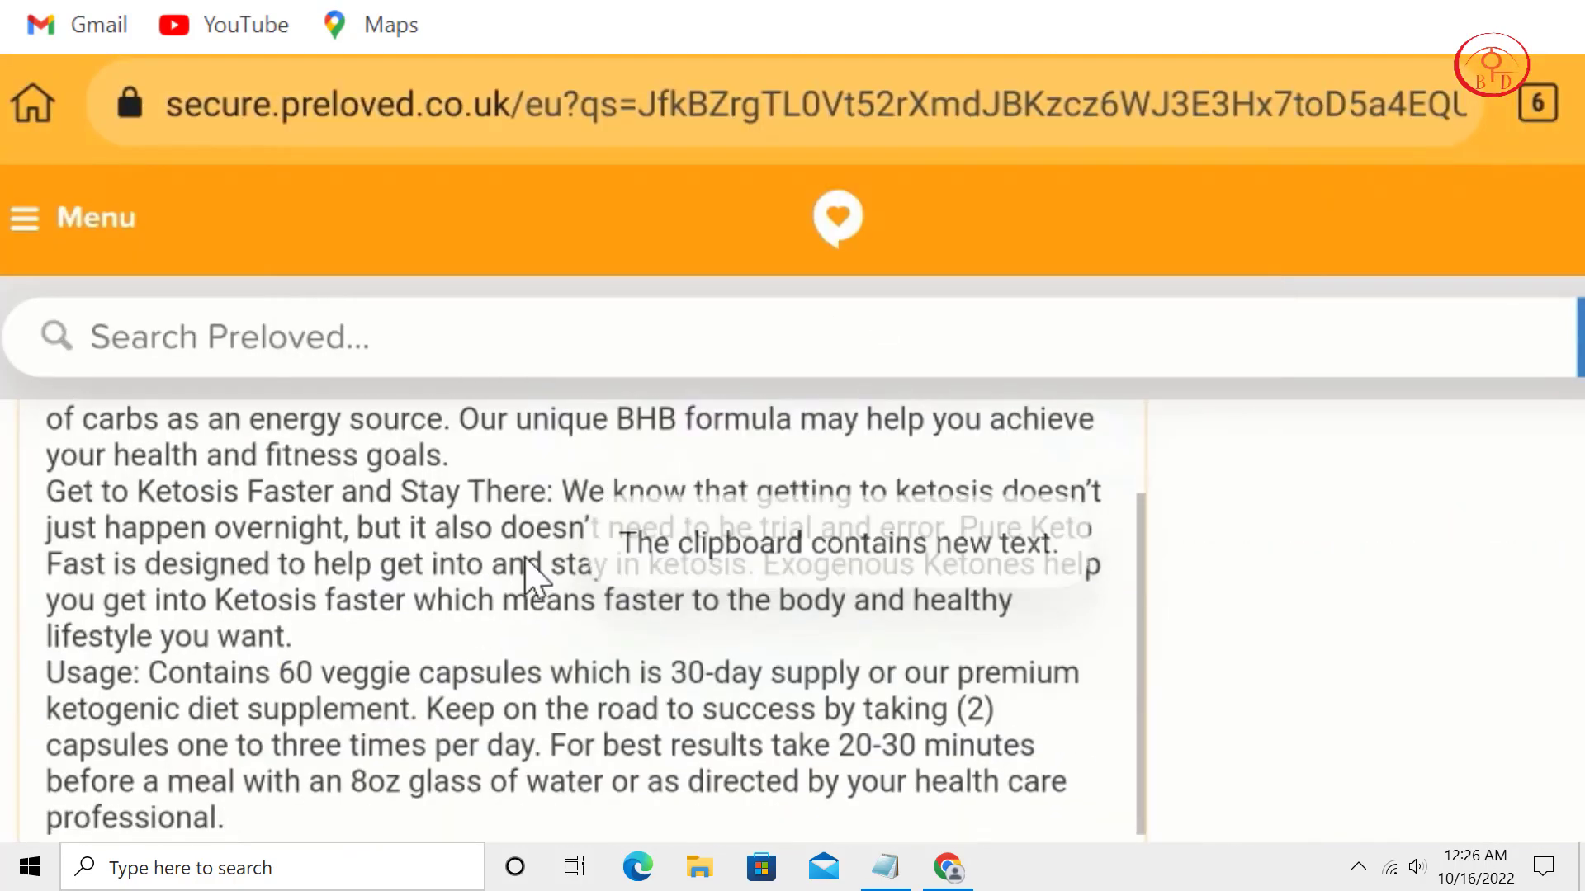
scroll(531, 668, down, 1)
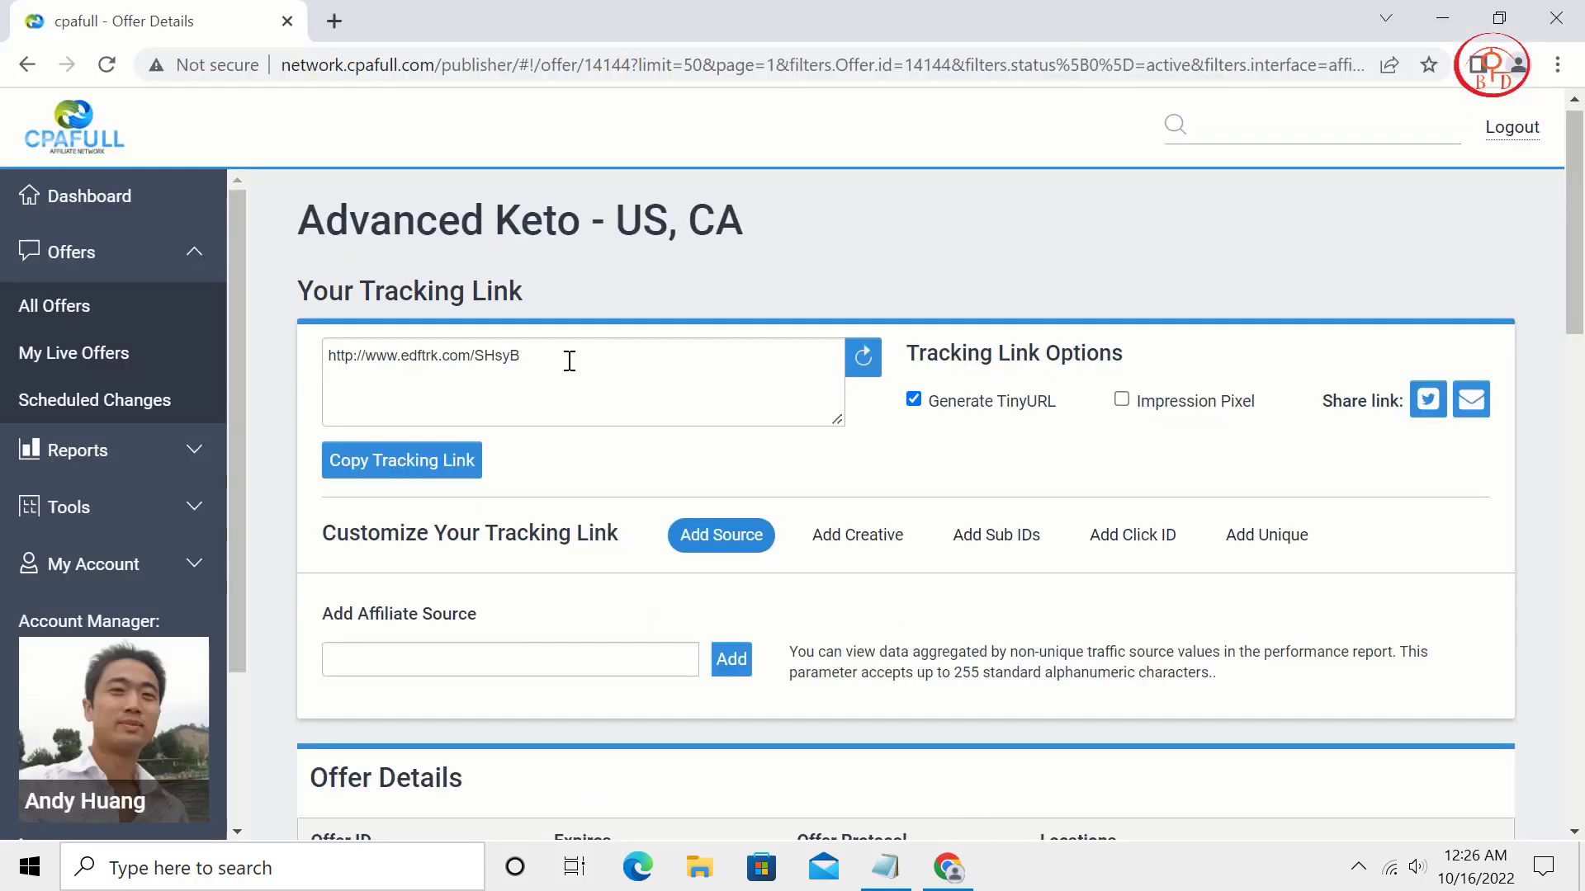
drag(570, 360, 329, 364)
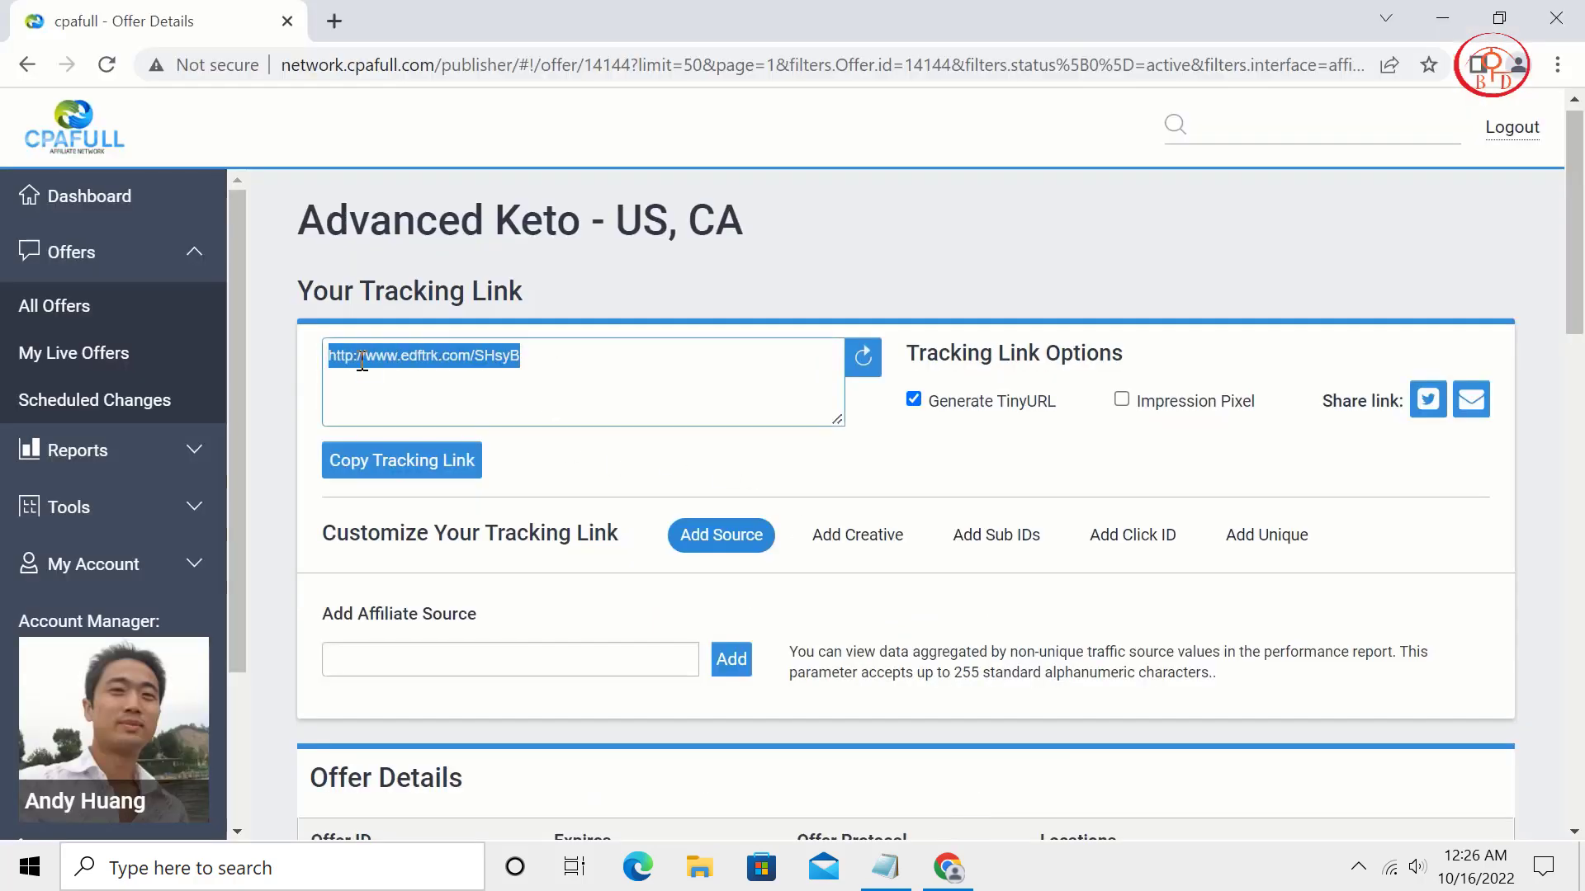
right_click(363, 360)
click(441, 457)
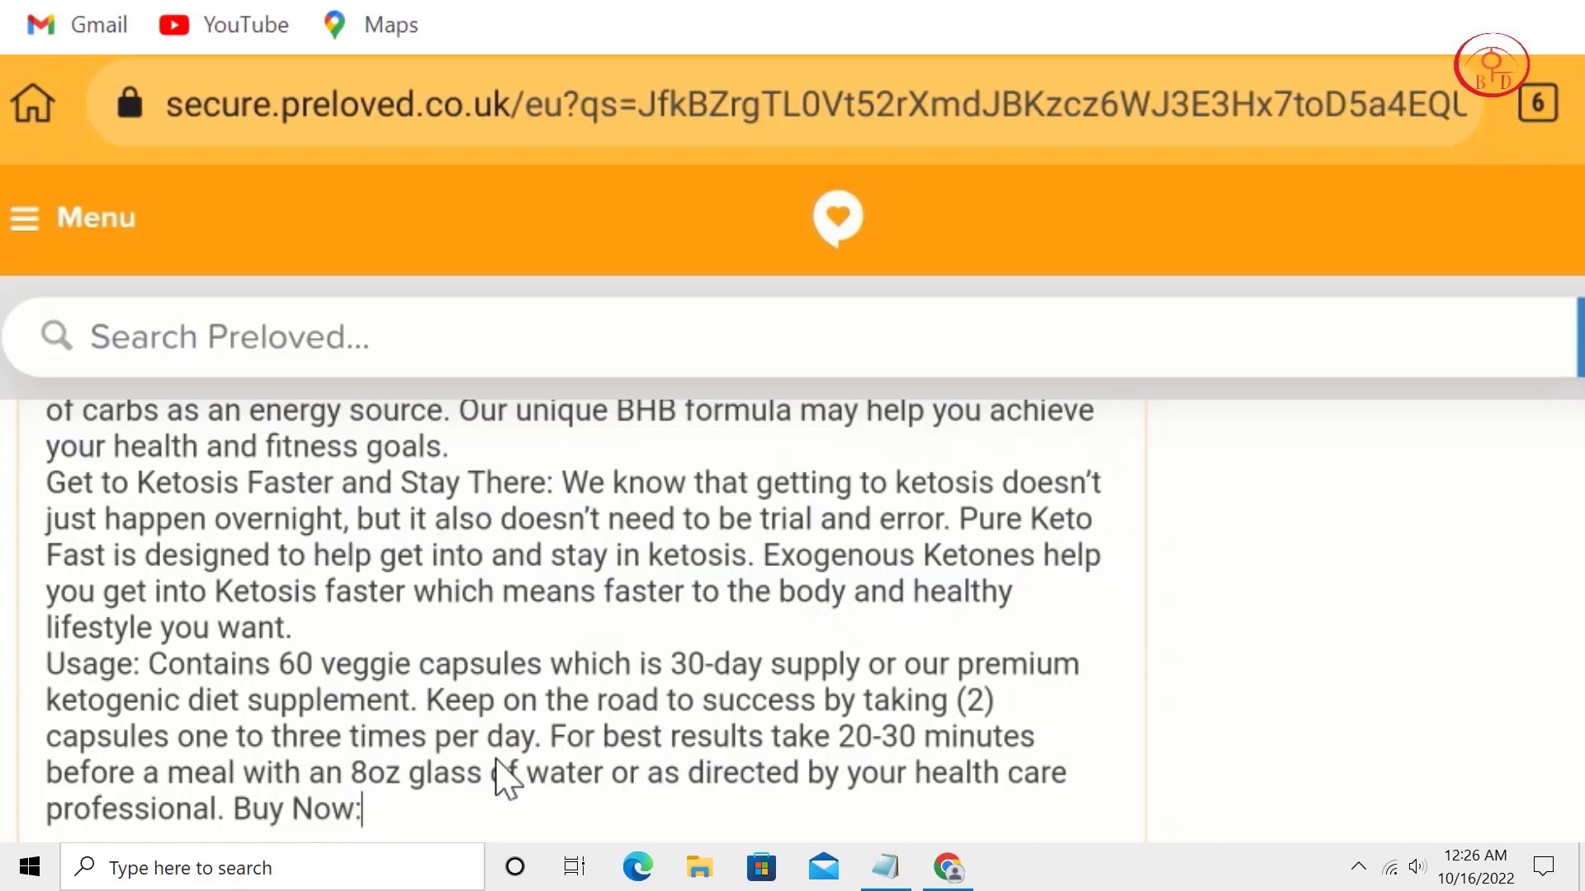
key(ctrl+v)
scroll(1097, 318, down, 5)
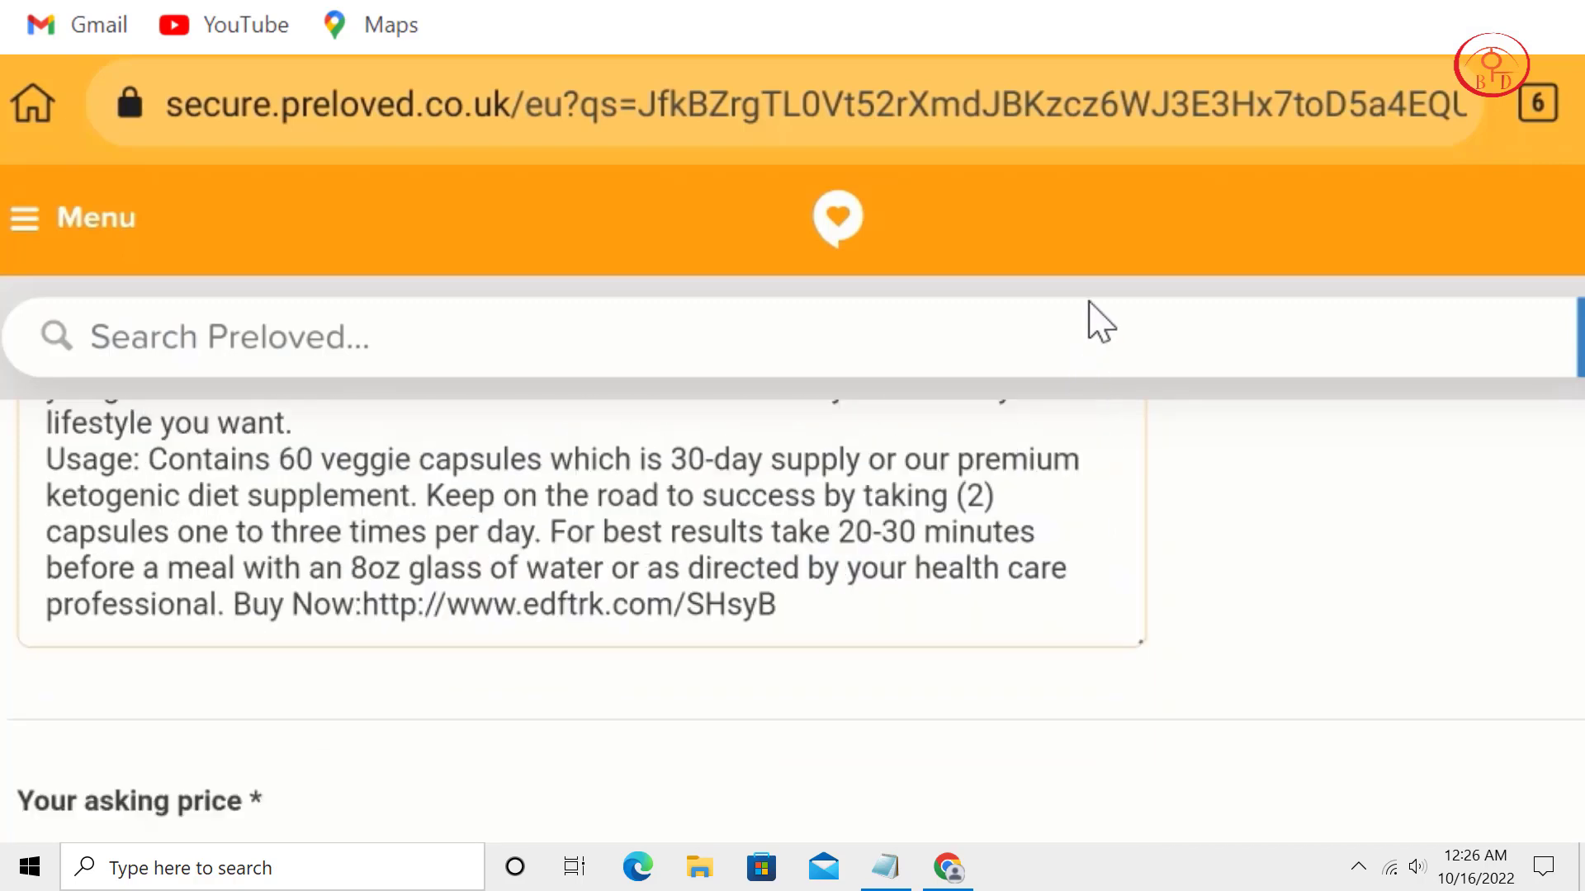
Enter a £12 asking price and submit the Advanced Keto advert.
scroll(677, 586, down, 1)
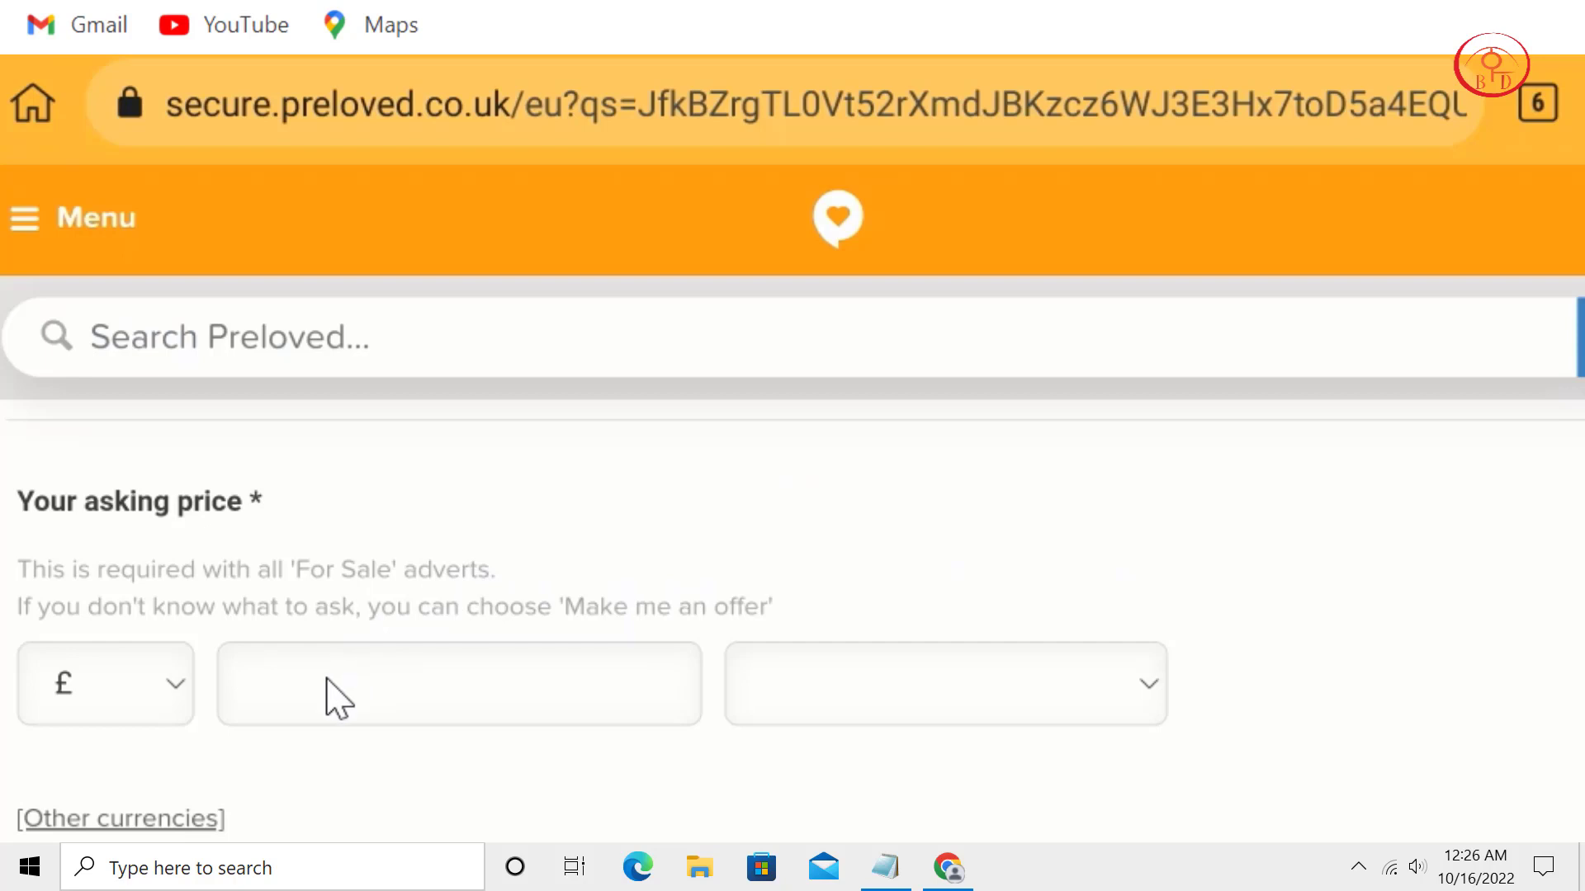
click(337, 698)
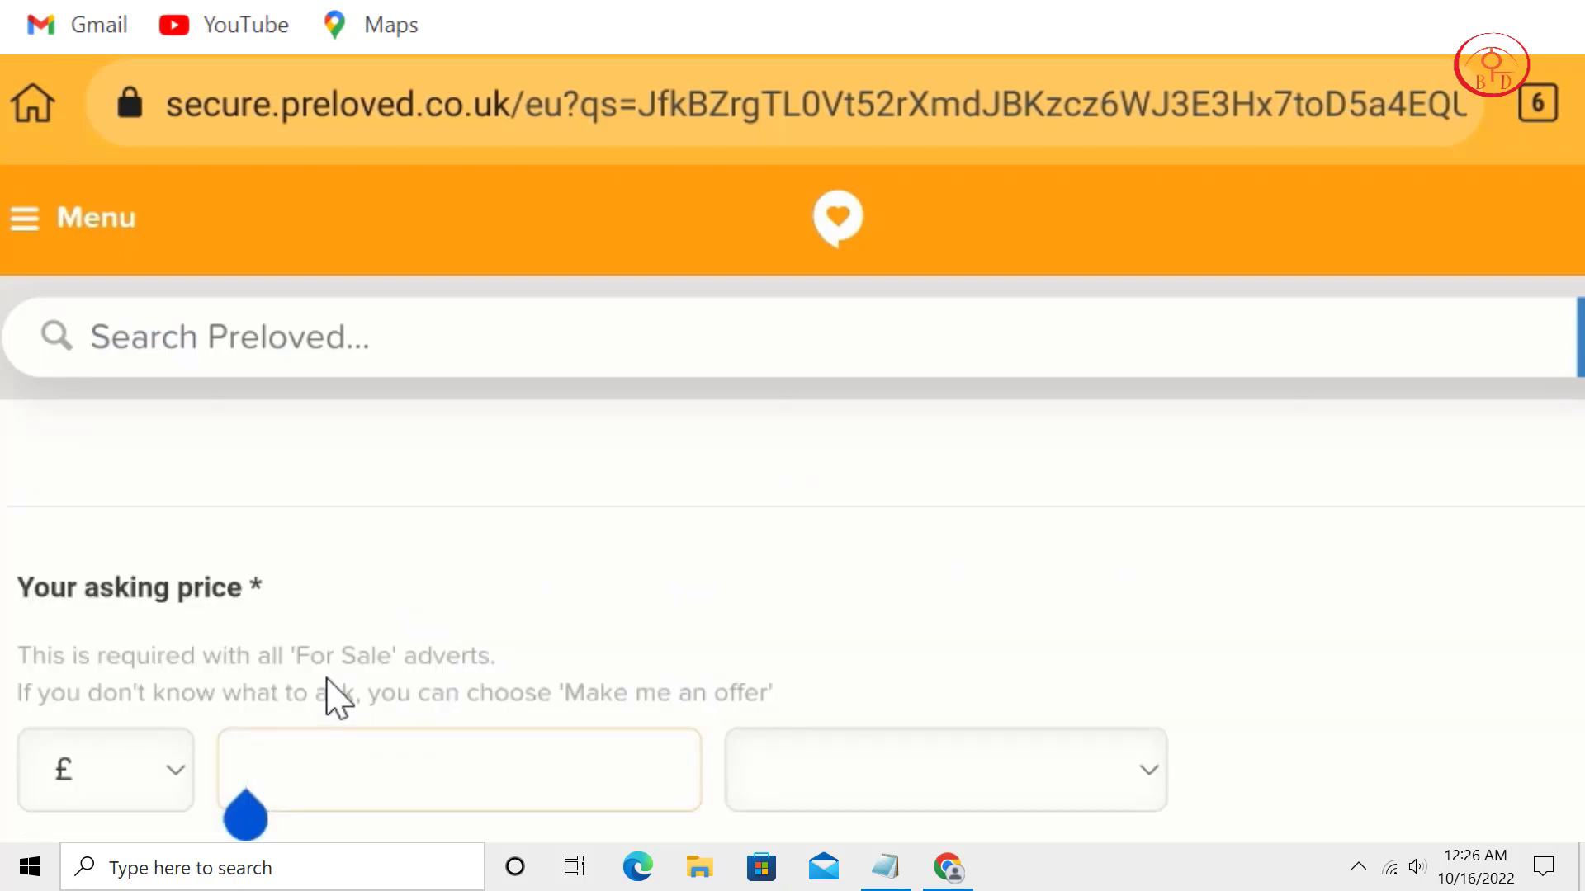
text(12)
scroll(523, 726, down, 3)
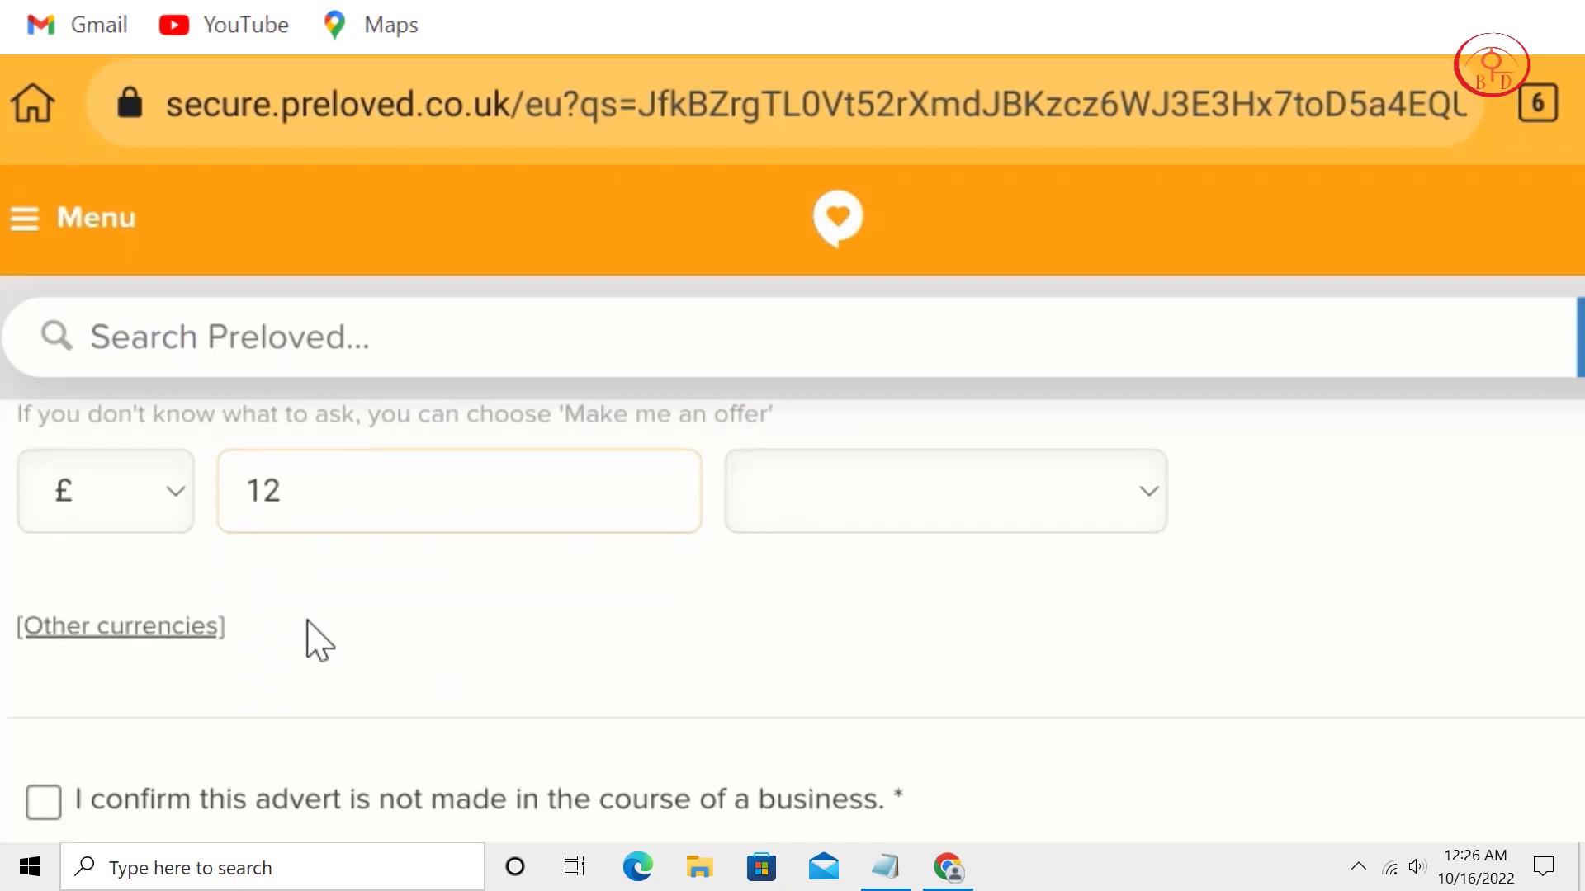
scroll(433, 520, down, 2)
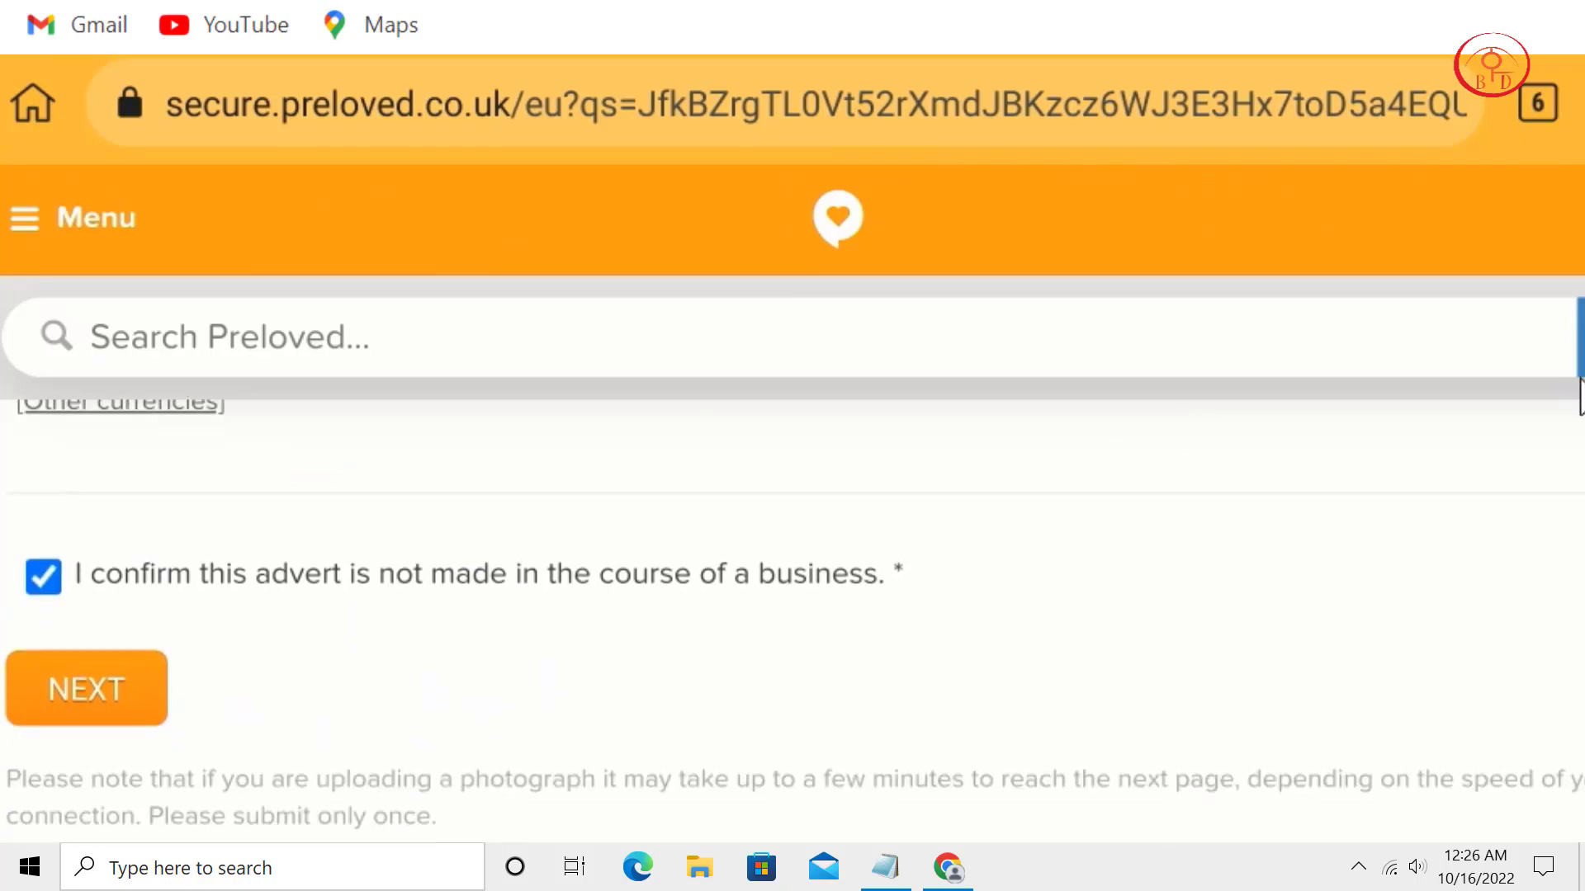
click(124, 709)
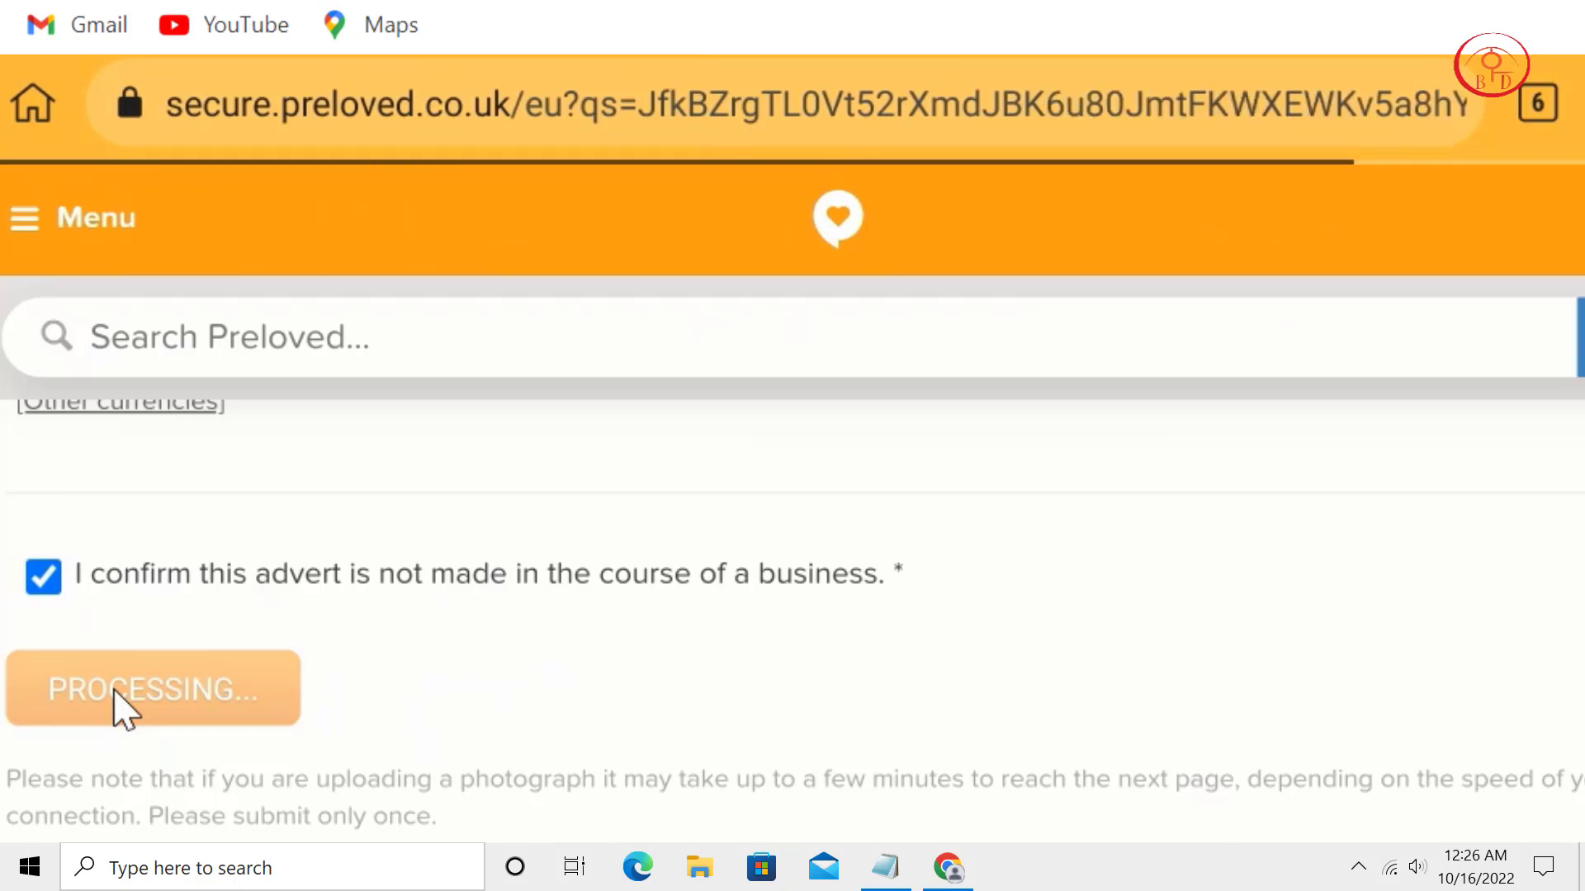
Scroll through the Thank You page confirming the advert is awaiting review.
scroll(123, 708, down, 2)
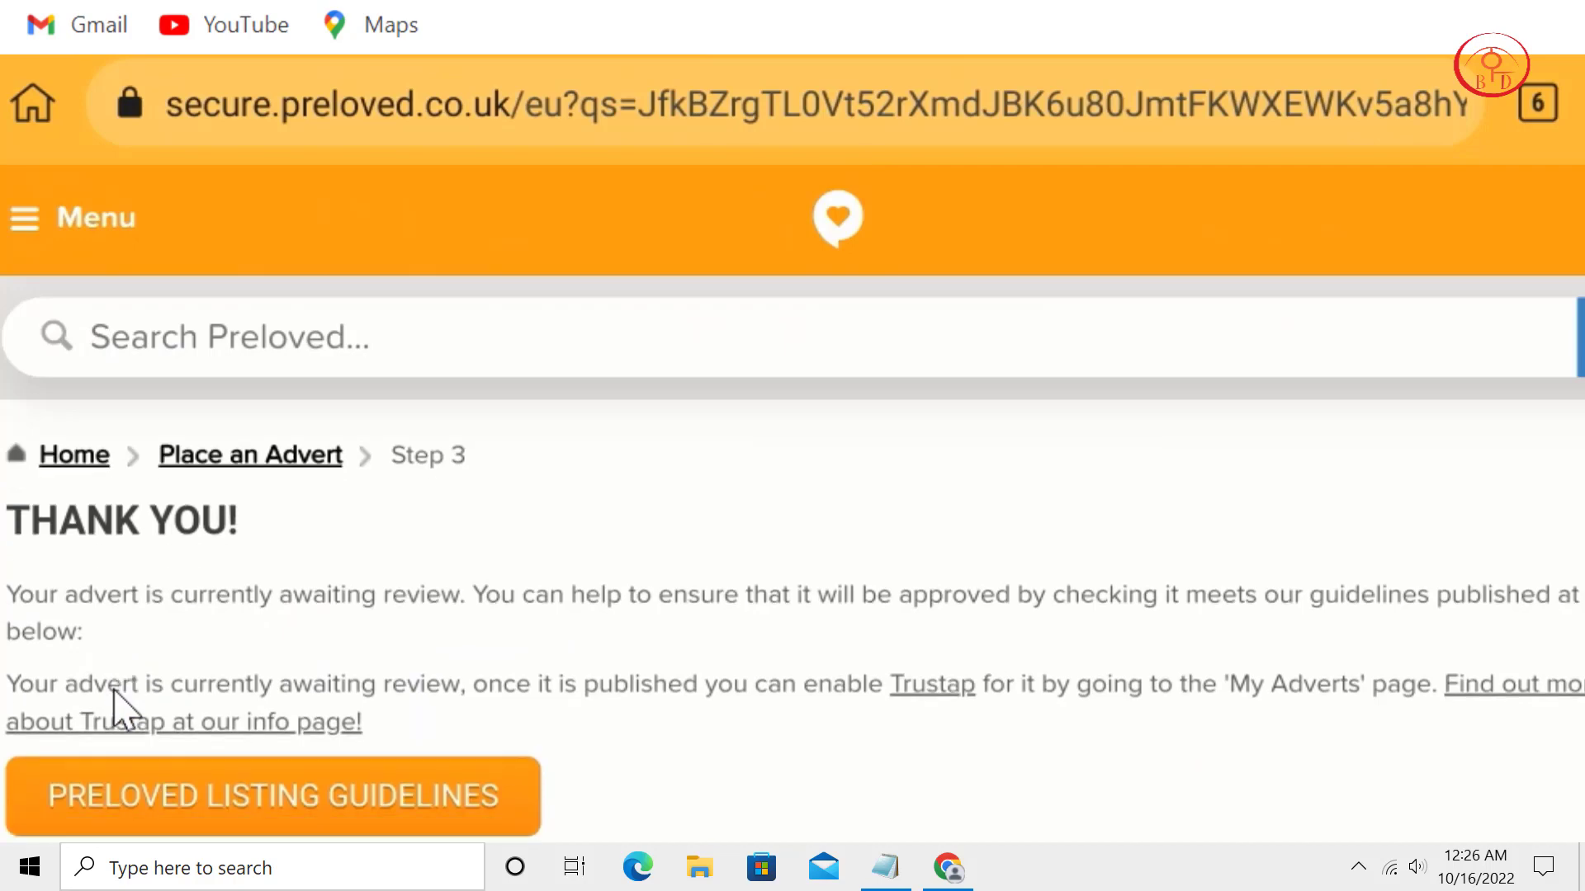
scroll(123, 708, up, 2)
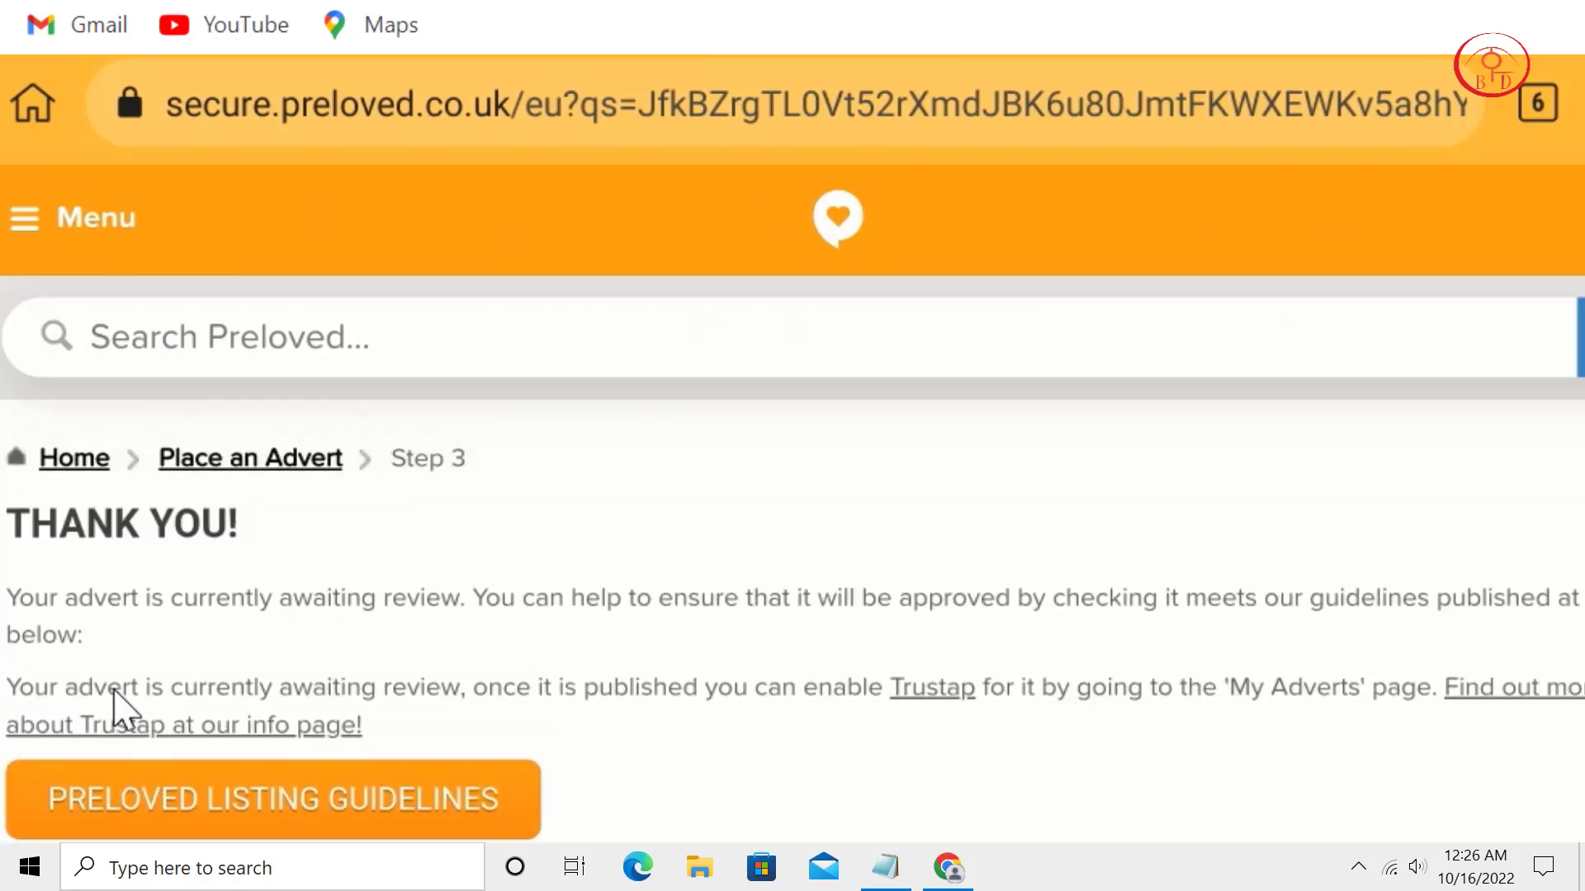
scroll(113, 690, down, 5)
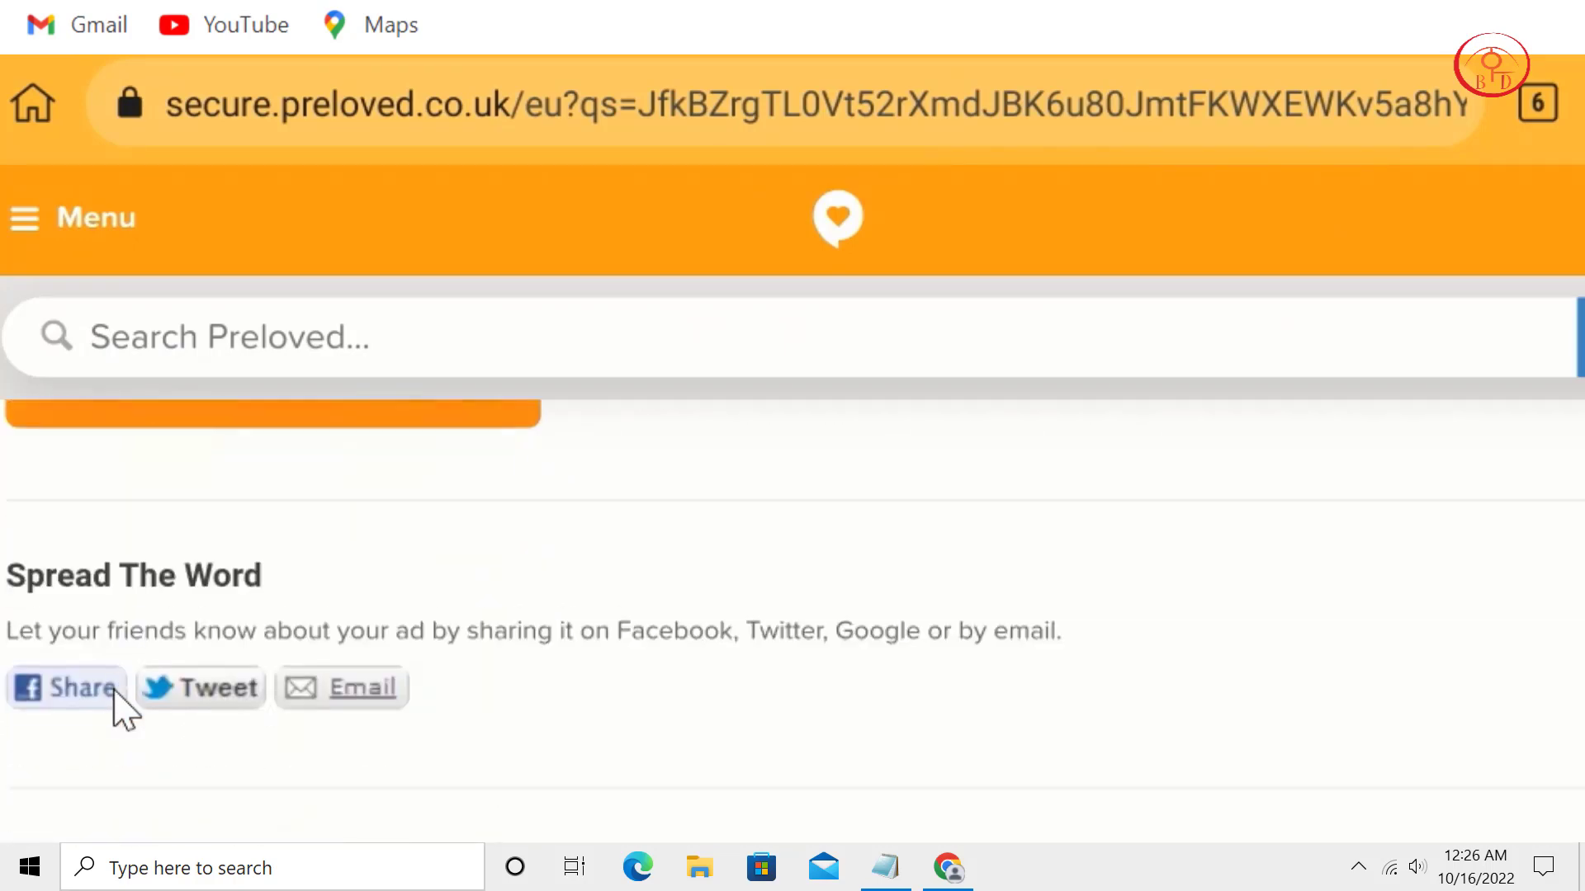
scroll(122, 710, up, 2)
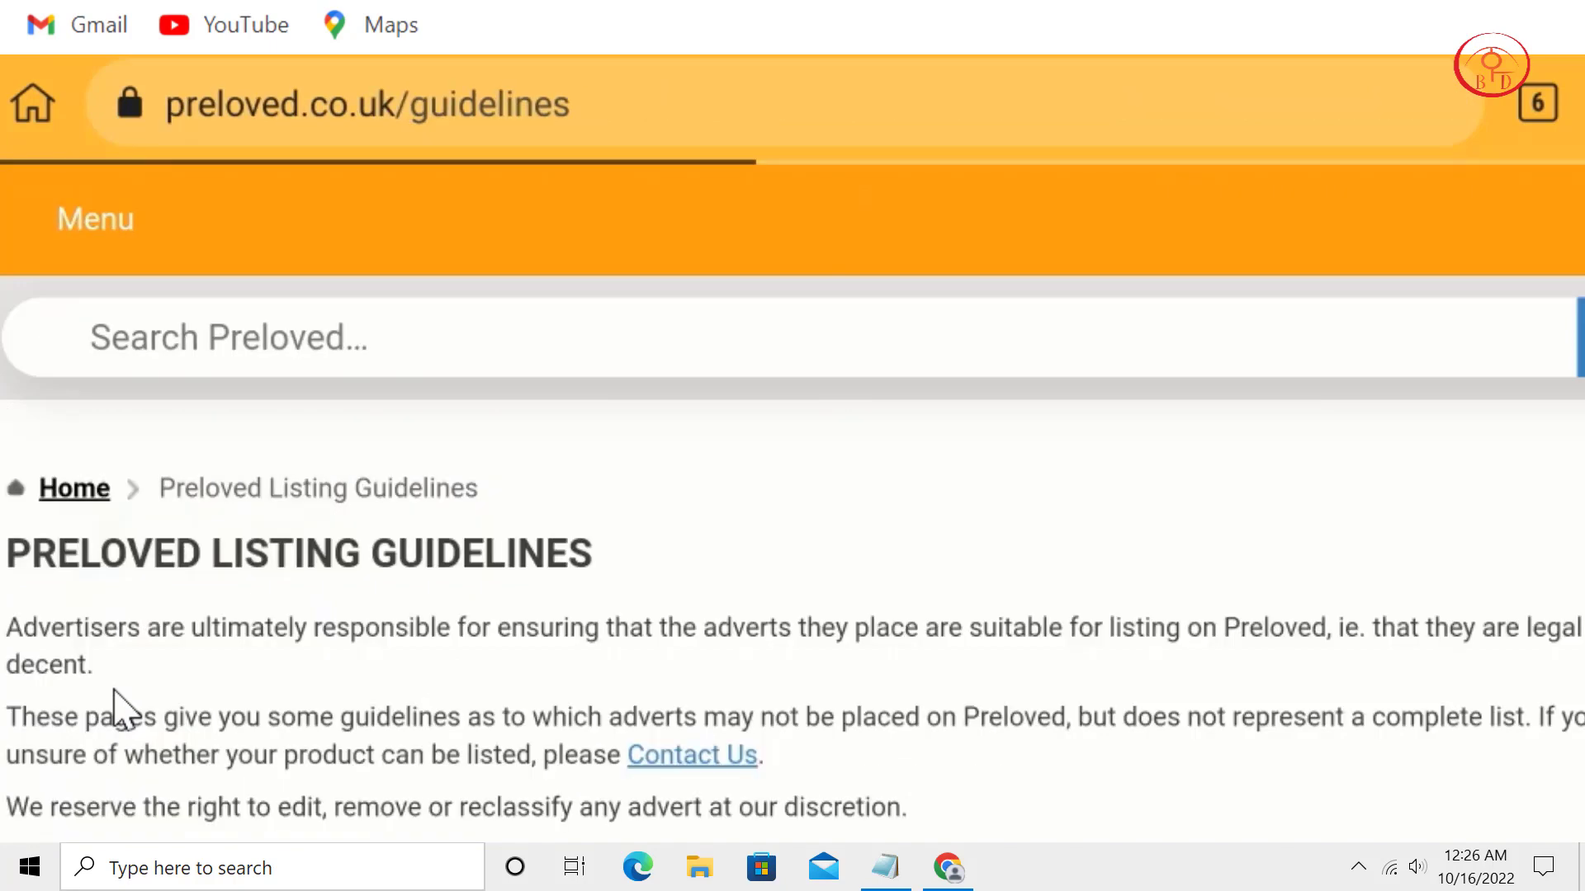
scroll(123, 708, down, 2)
scroll(116, 693, down, 4)
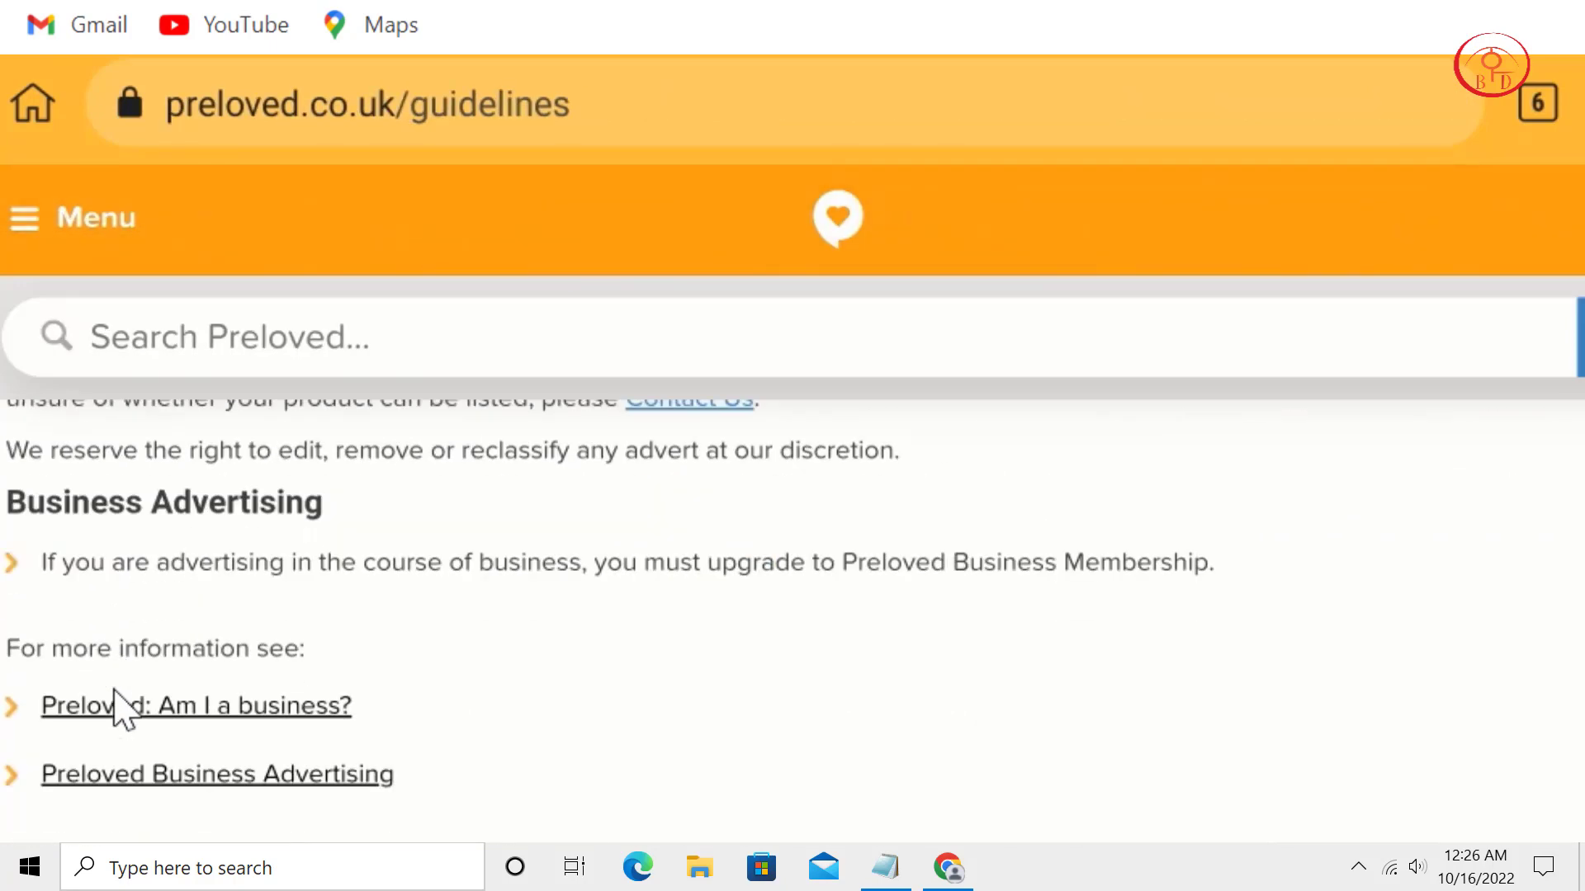
scroll(116, 693, up, 5)
scroll(124, 710, up, 1)
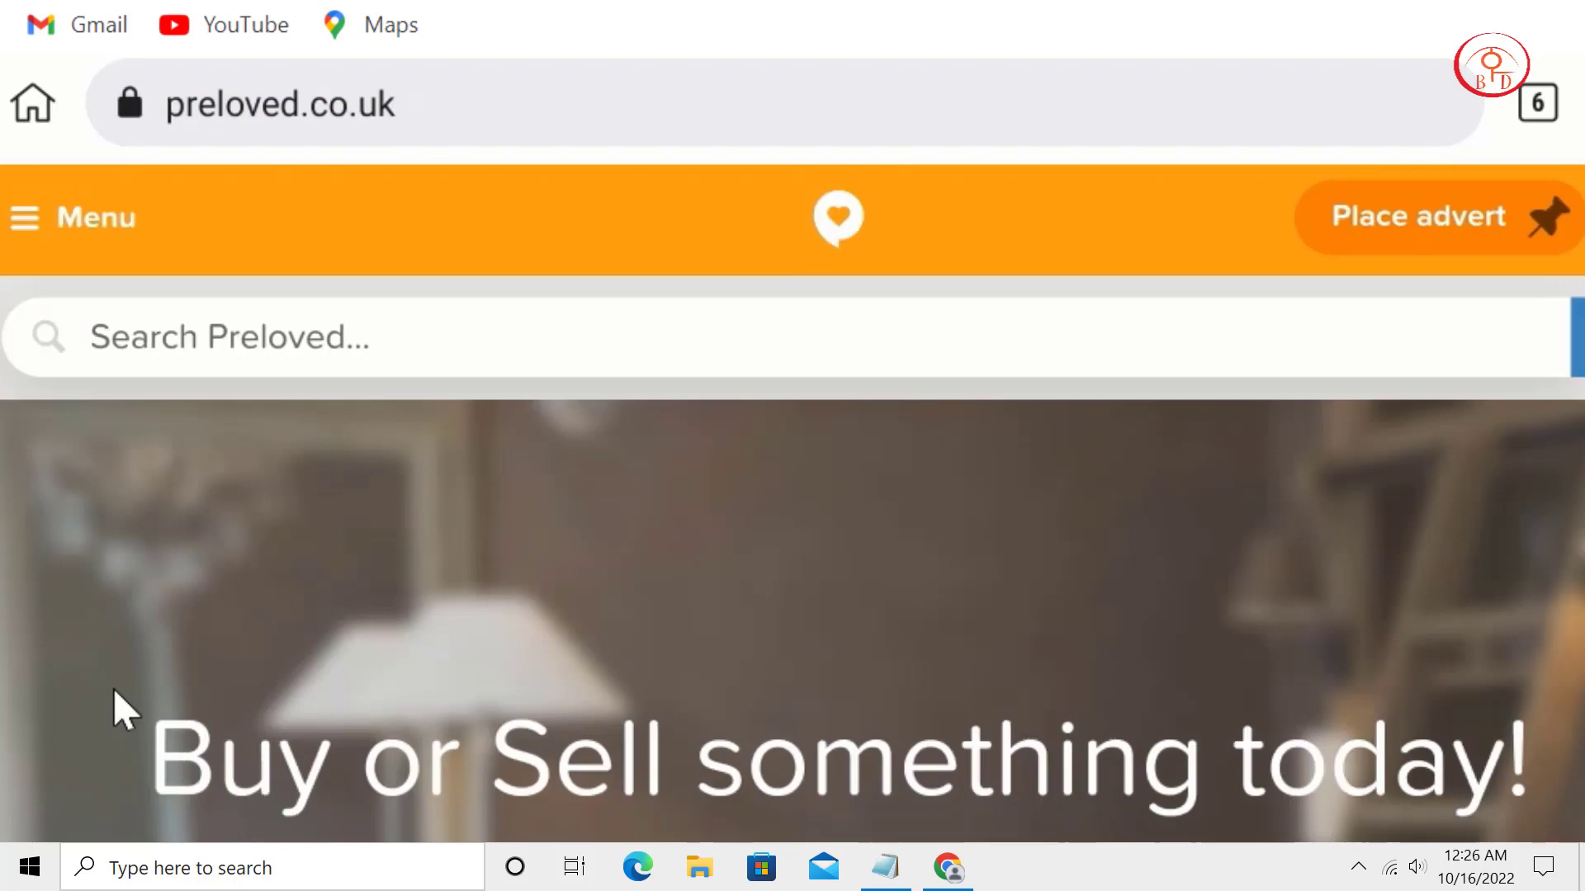
Start a new advert and choose Place a Business Ad to view the £20 + vat membership details.
click(1474, 226)
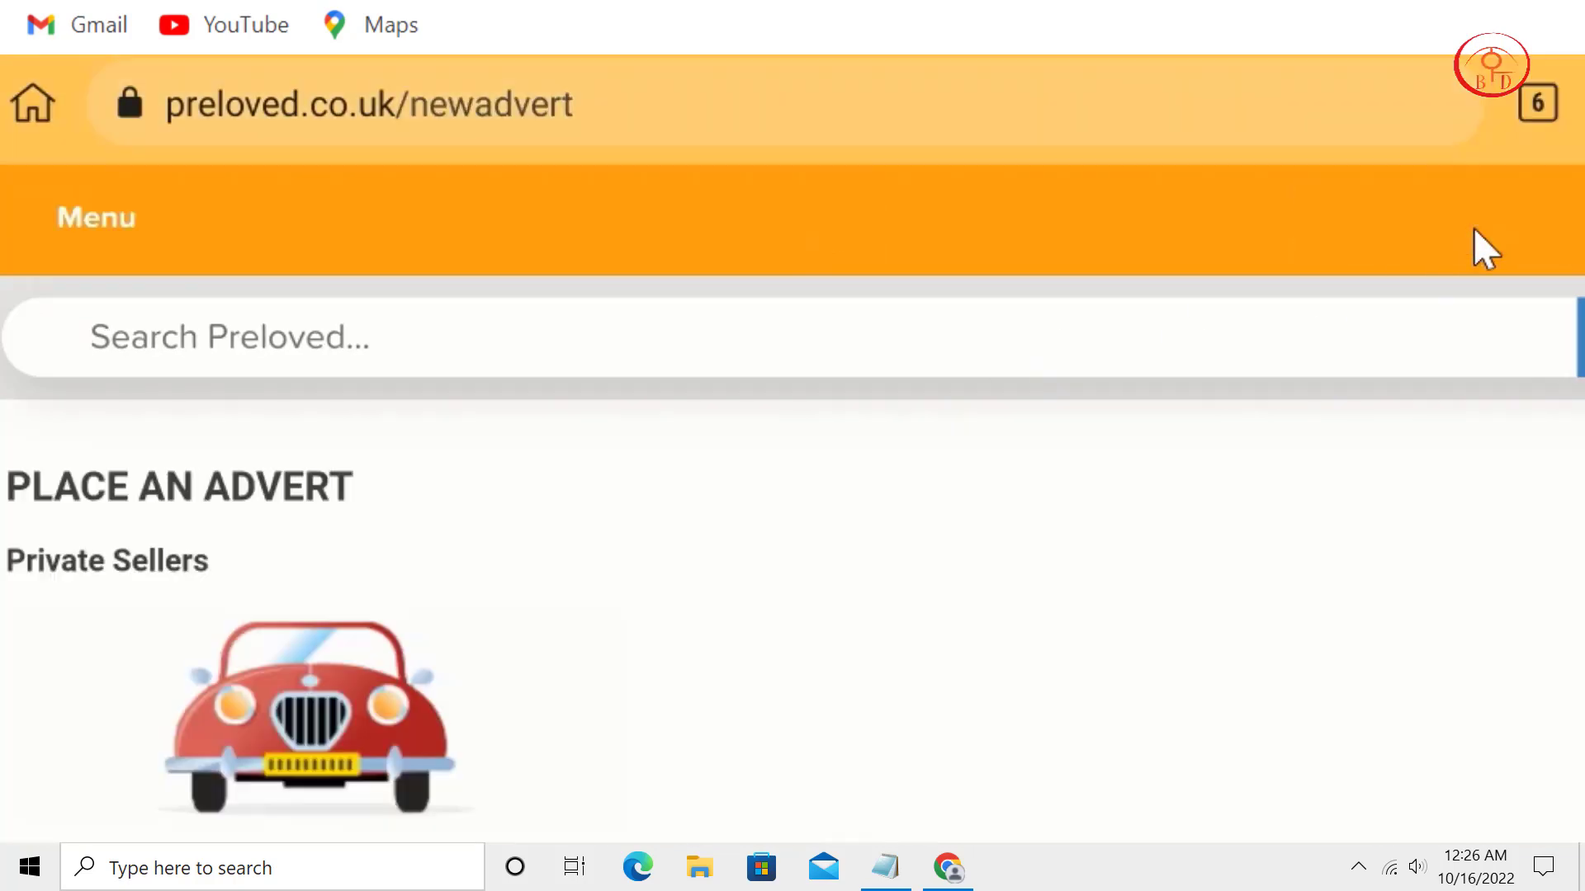
scroll(750, 421, down, 5)
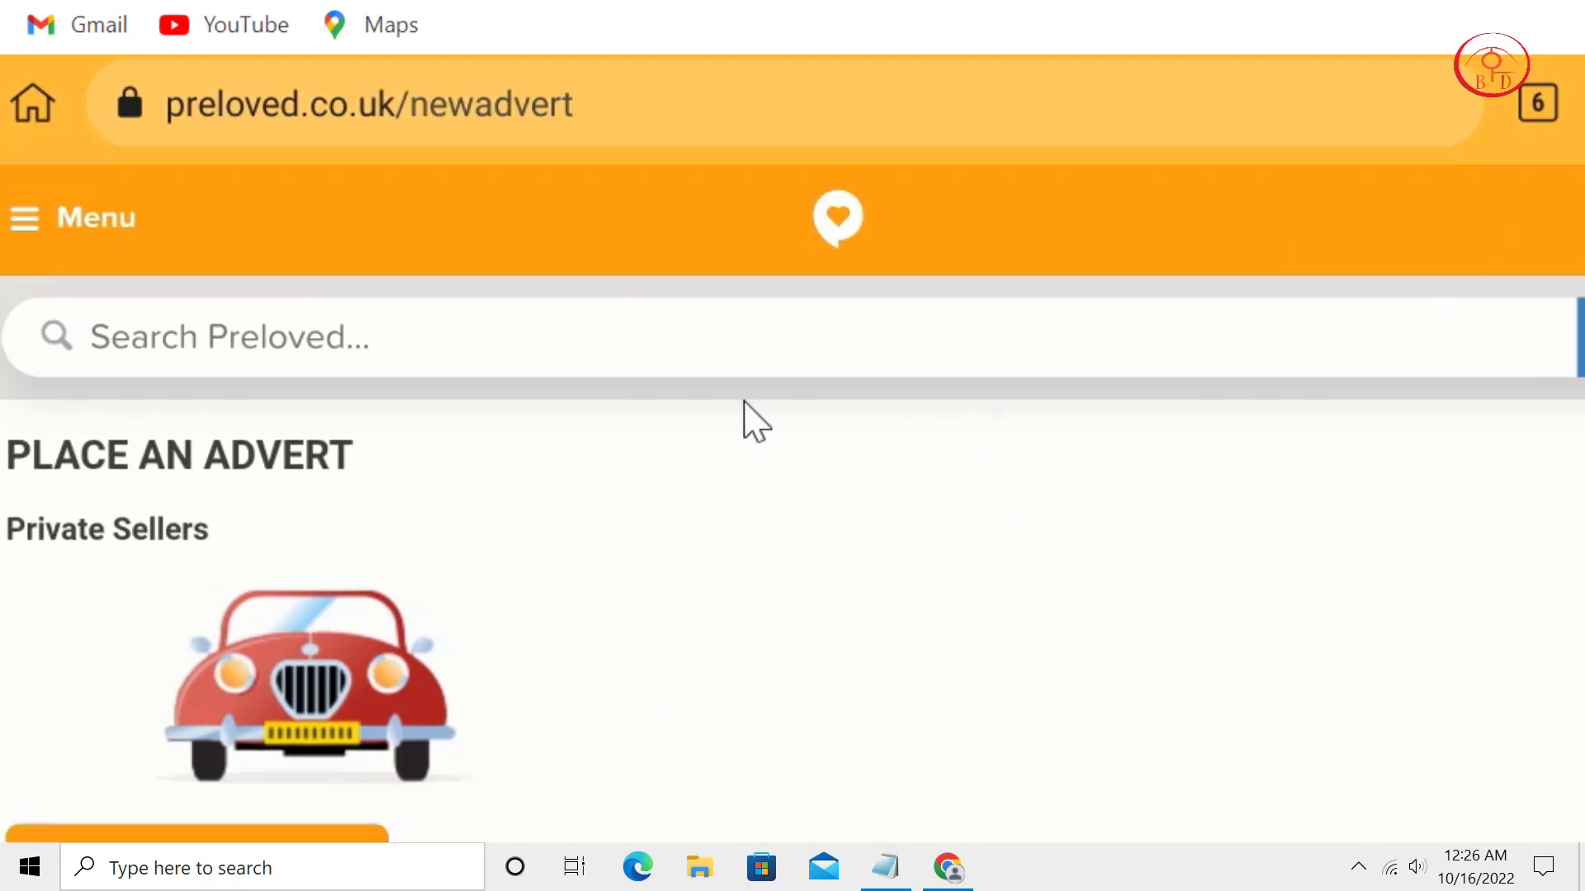
scroll(664, 809, down, 7)
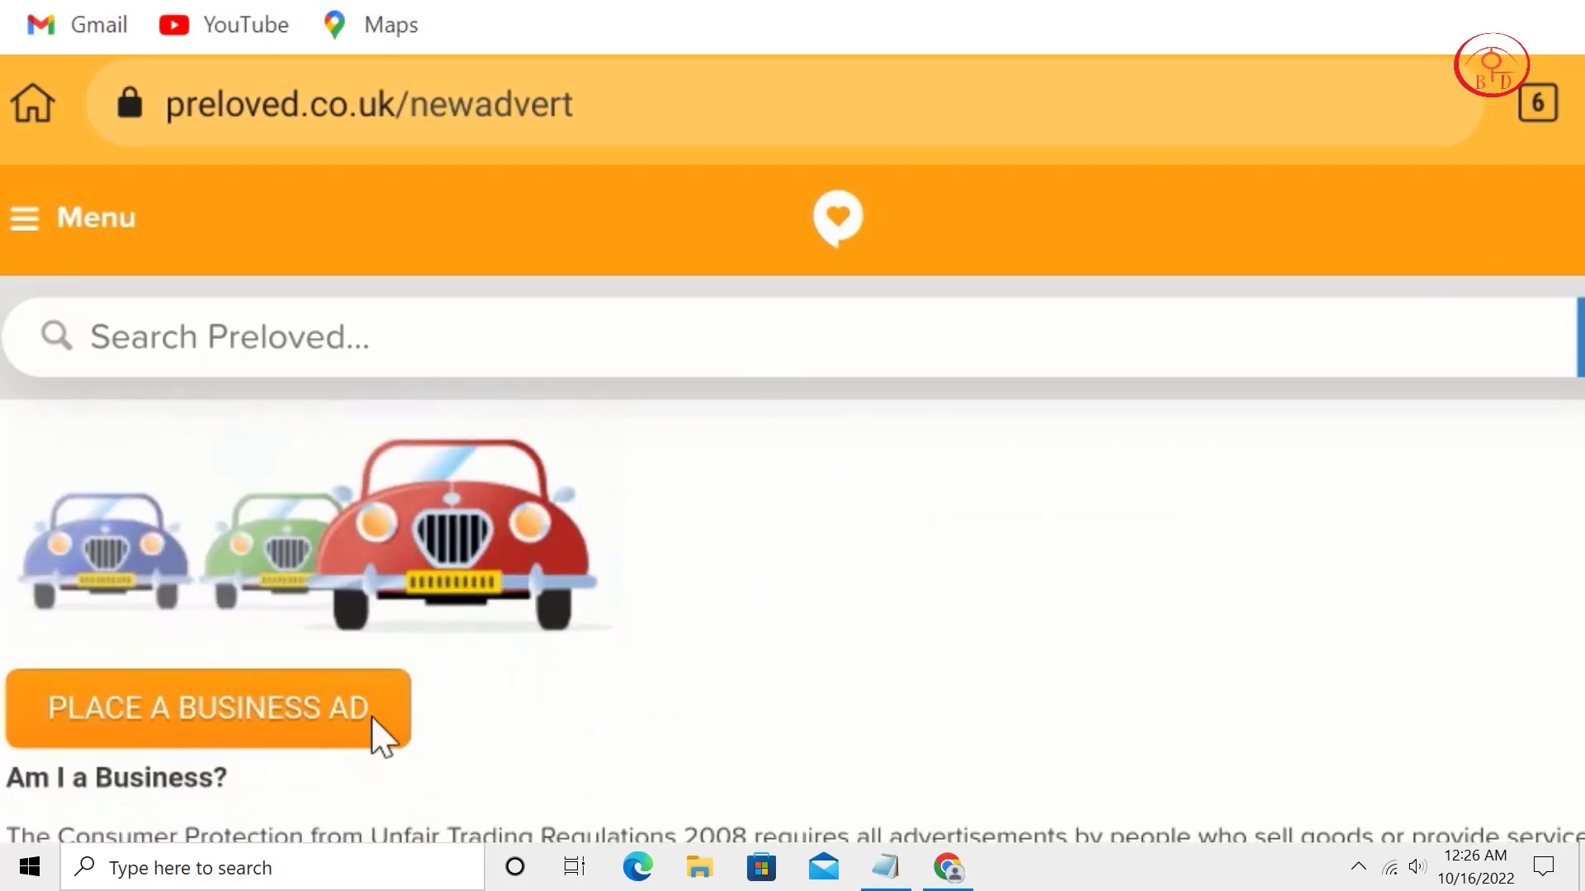
click(313, 742)
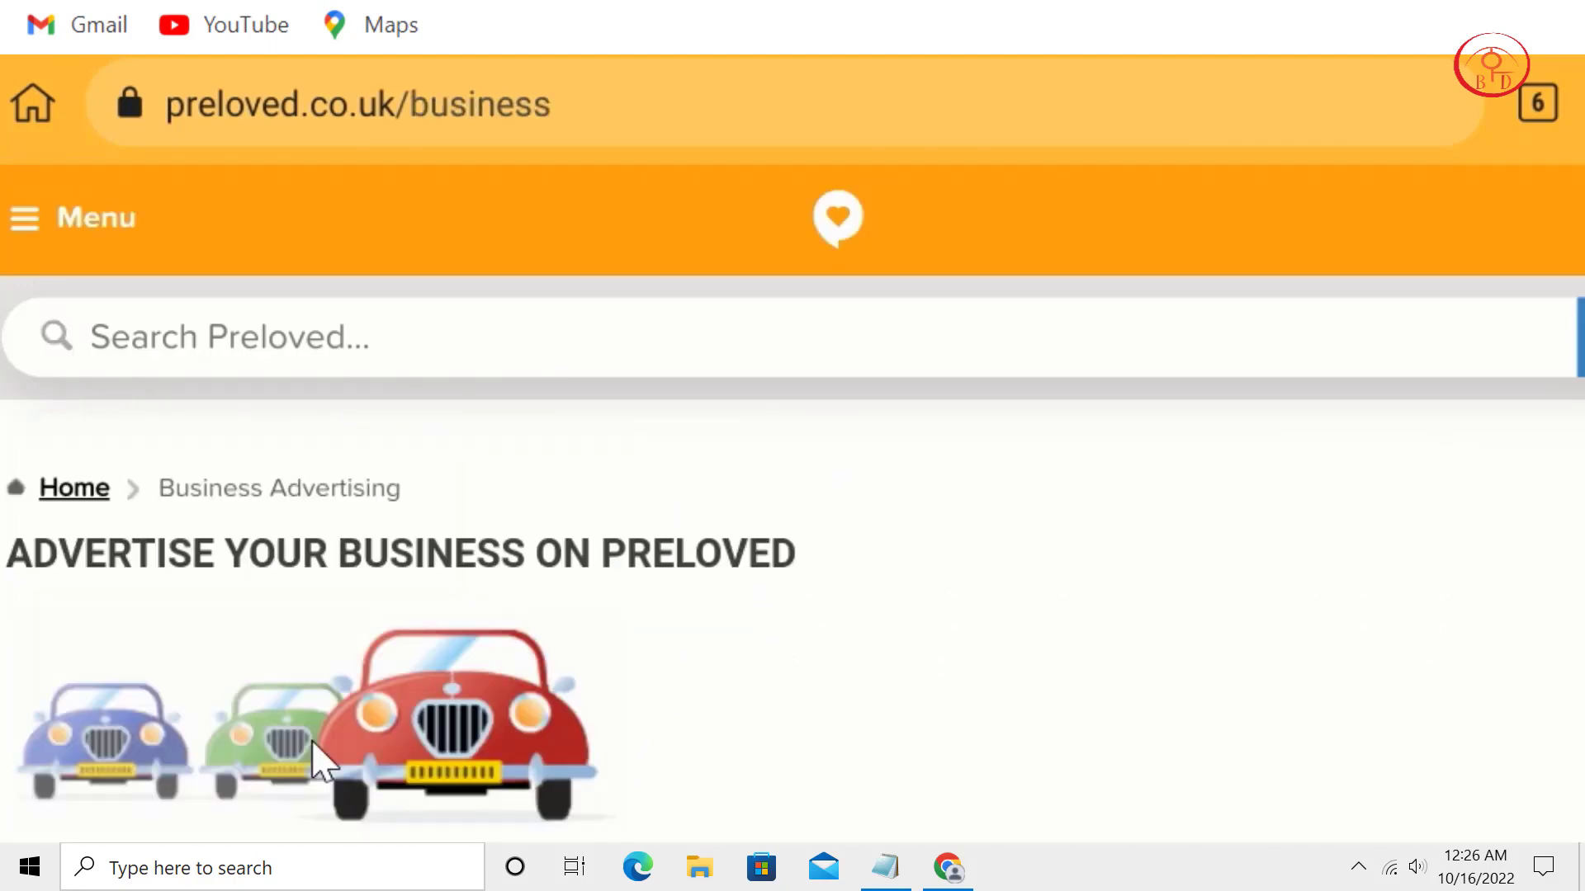
scroll(533, 739, down, 10)
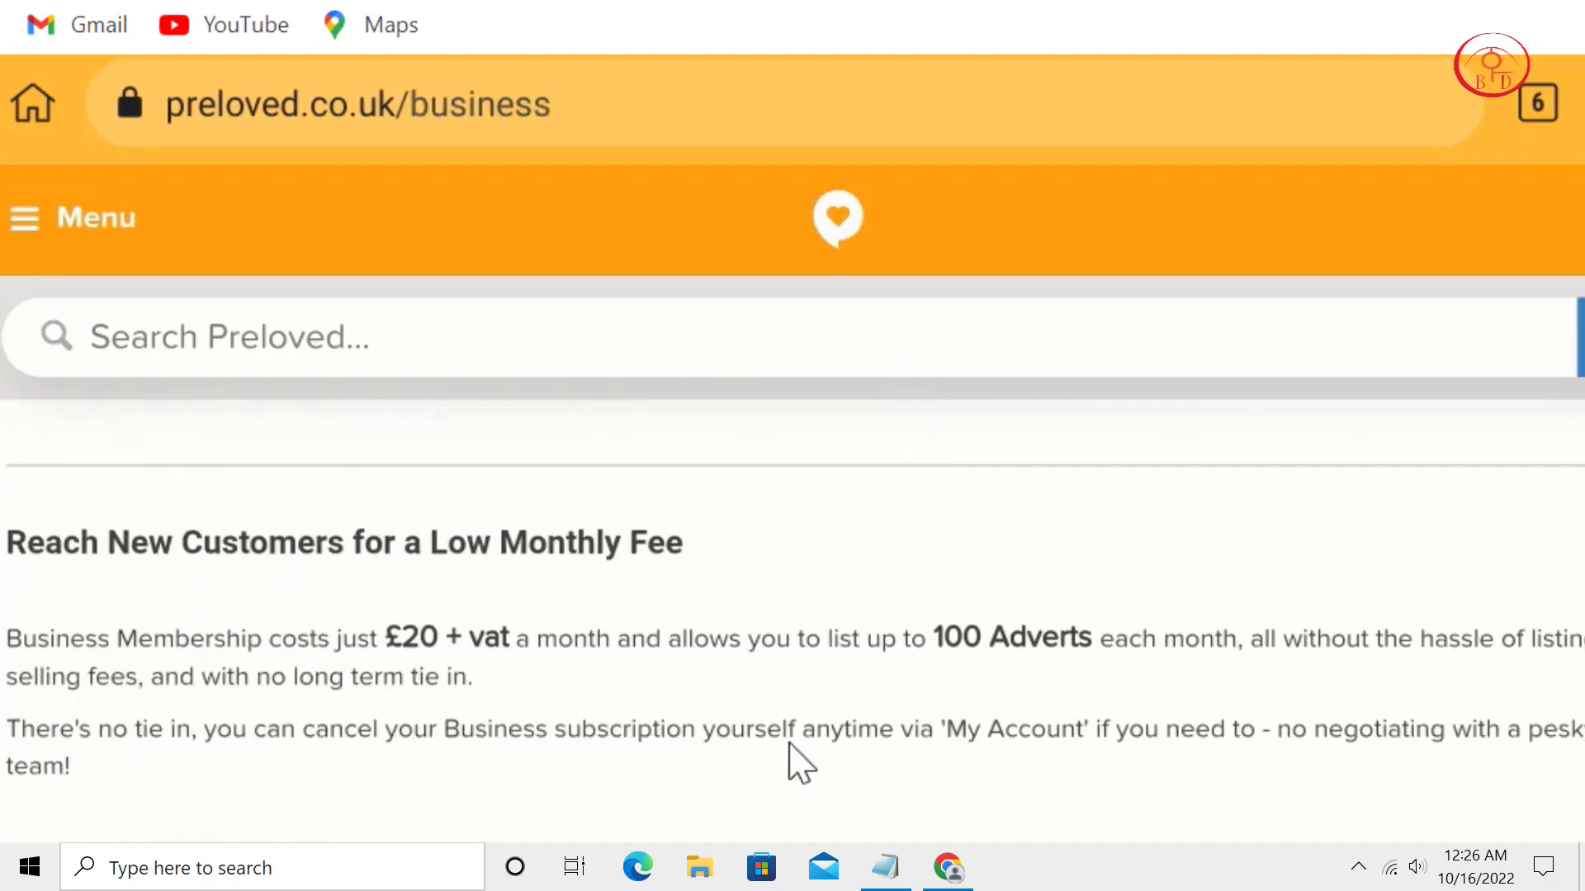
scroll(813, 784, up, 3)
Start a new advert from the business page and open the full category list.
scroll(791, 648, up, 3)
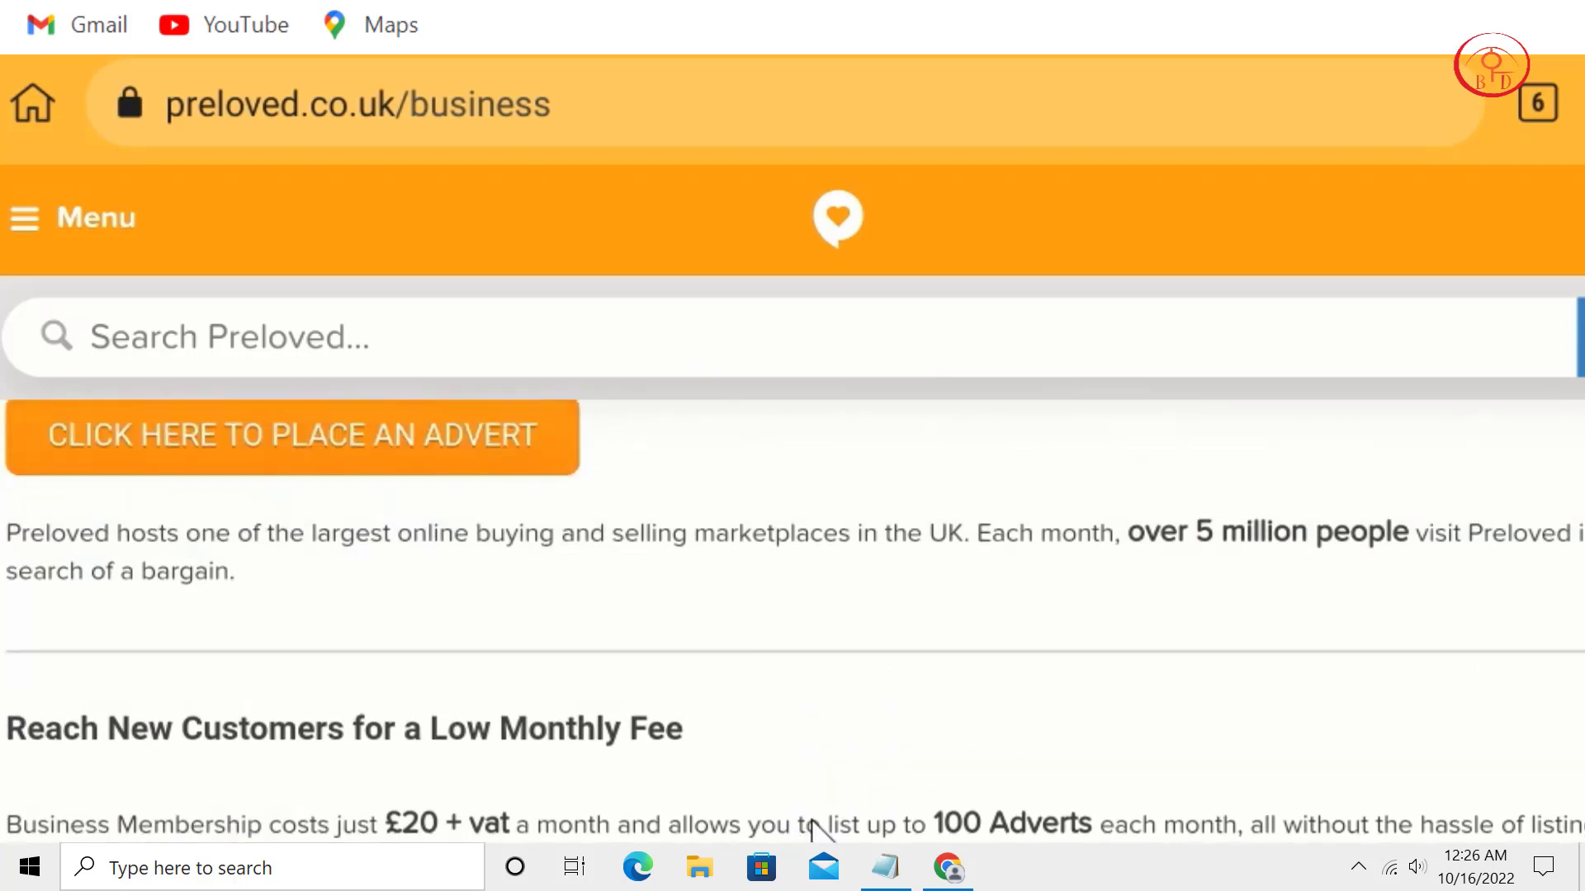
click(384, 542)
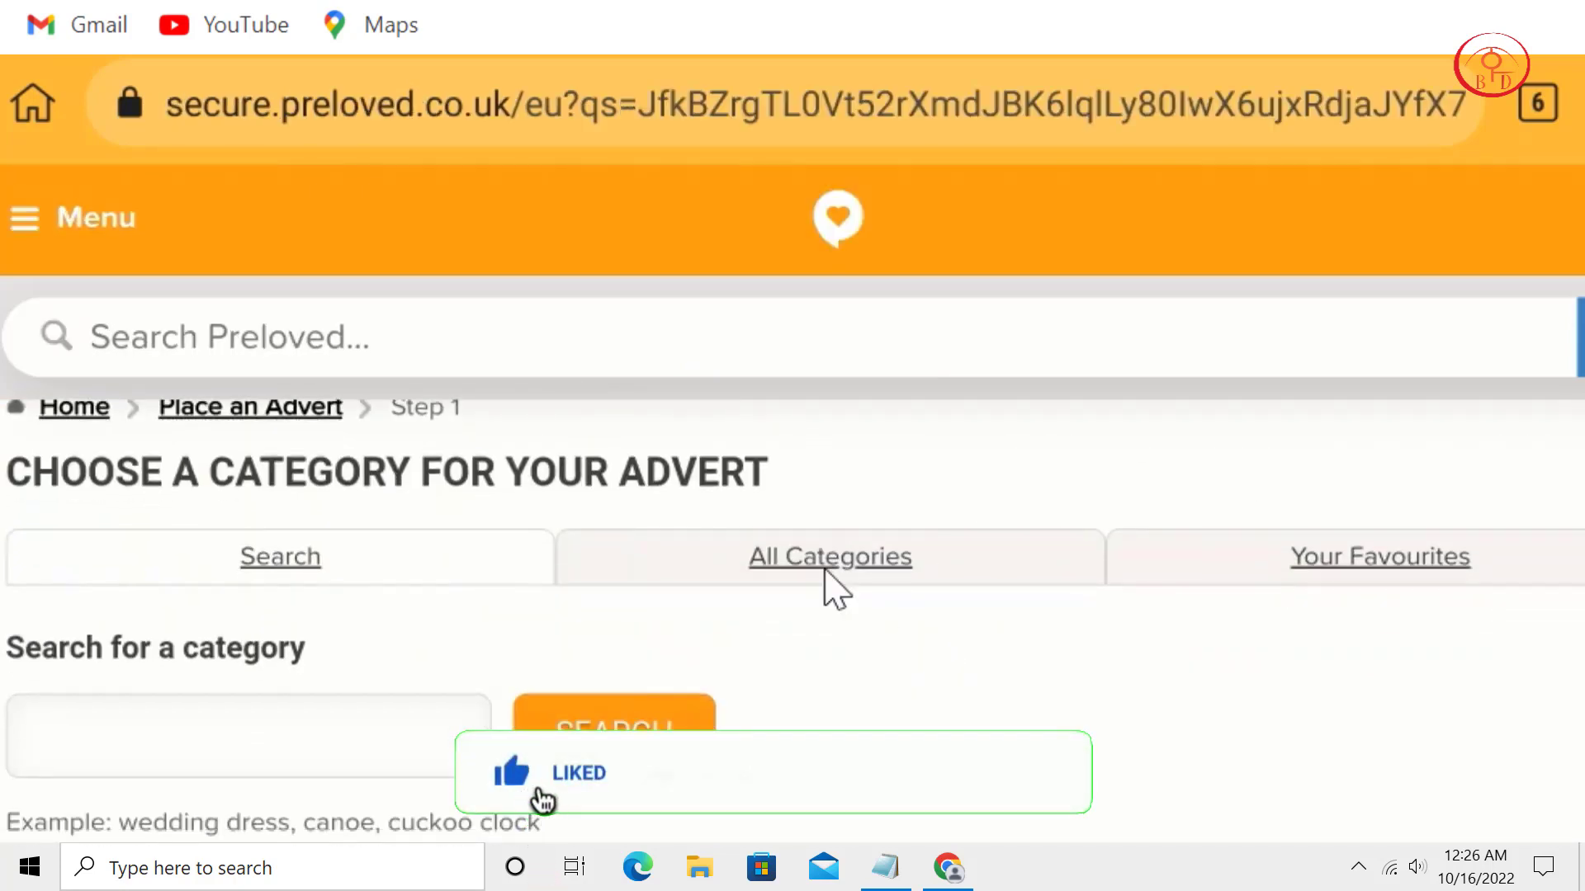
click(824, 569)
scroll(908, 396, down, 3)
scroll(741, 630, down, 4)
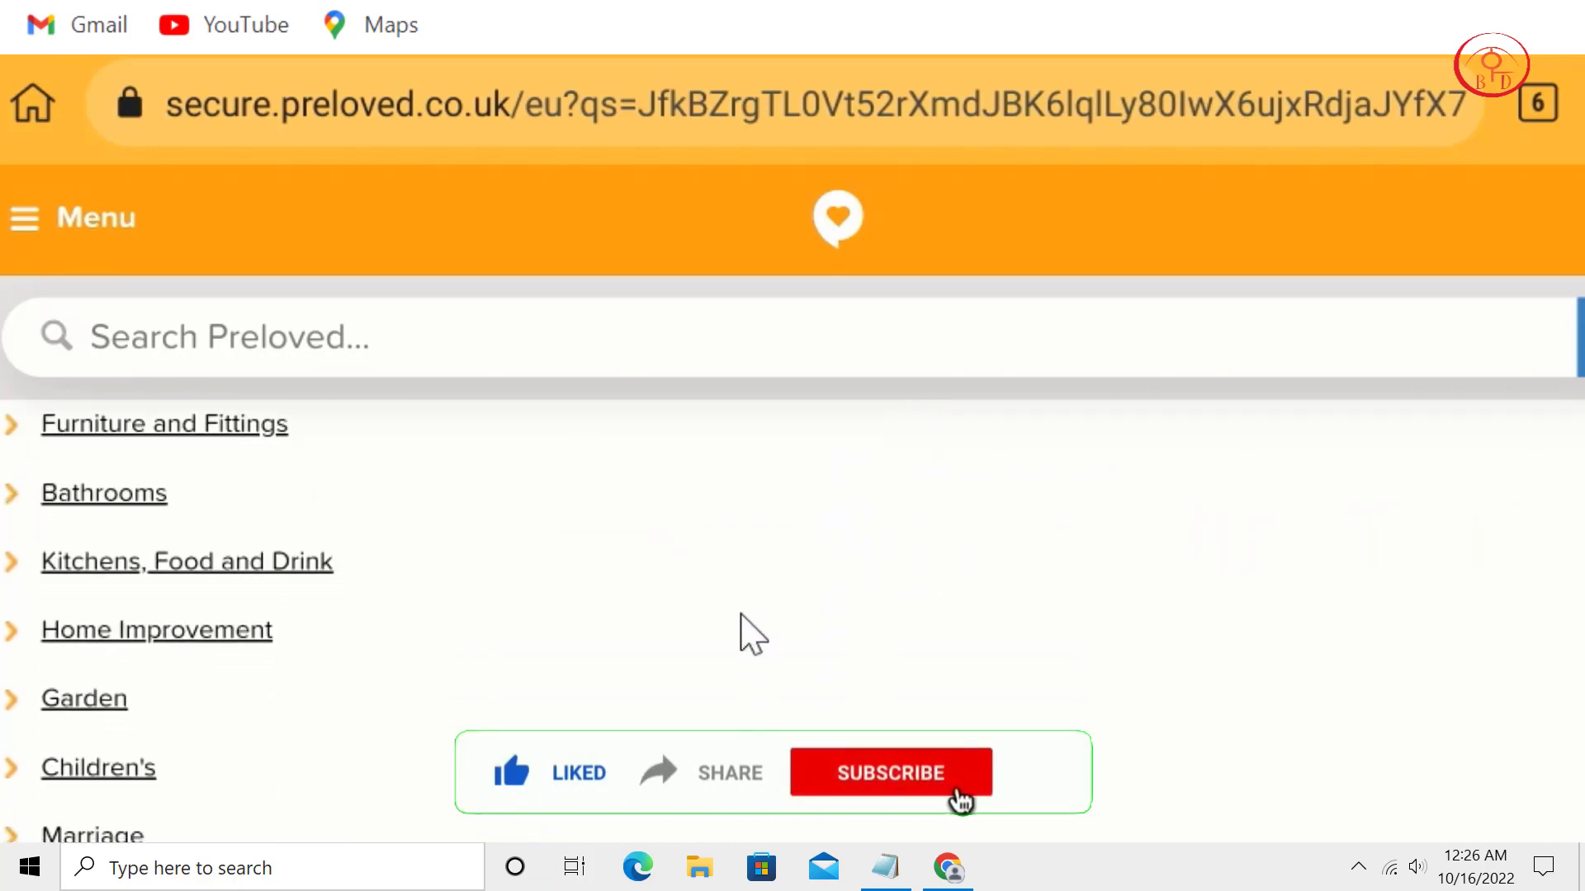
Scroll the categories down to Trade and Services > Services and its service subcategories.
scroll(690, 467, down, 3)
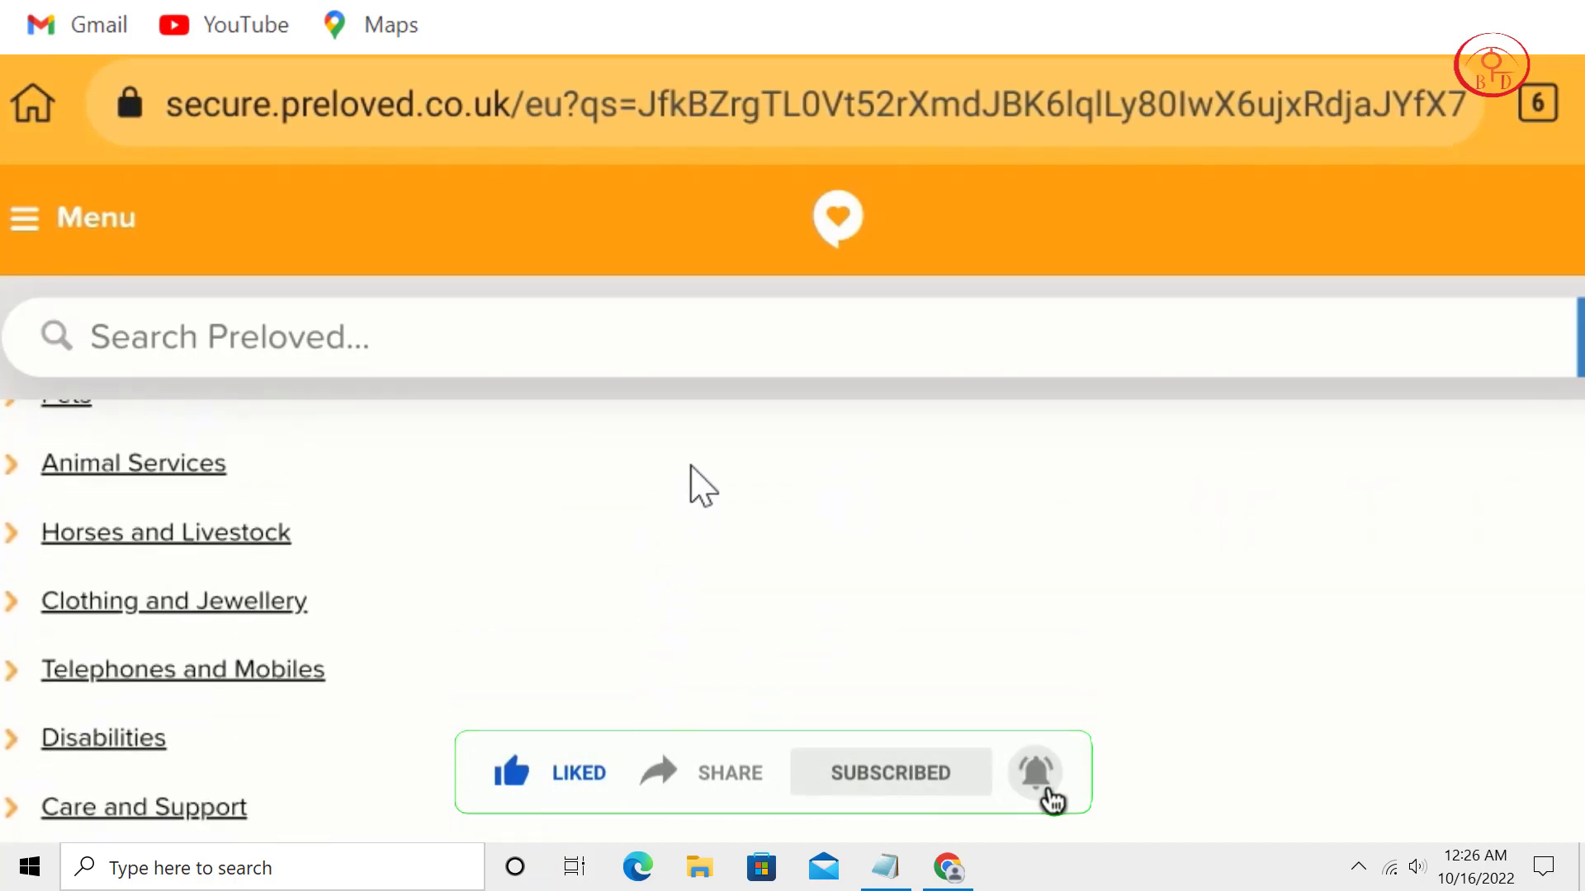
scroll(690, 467, down, 2)
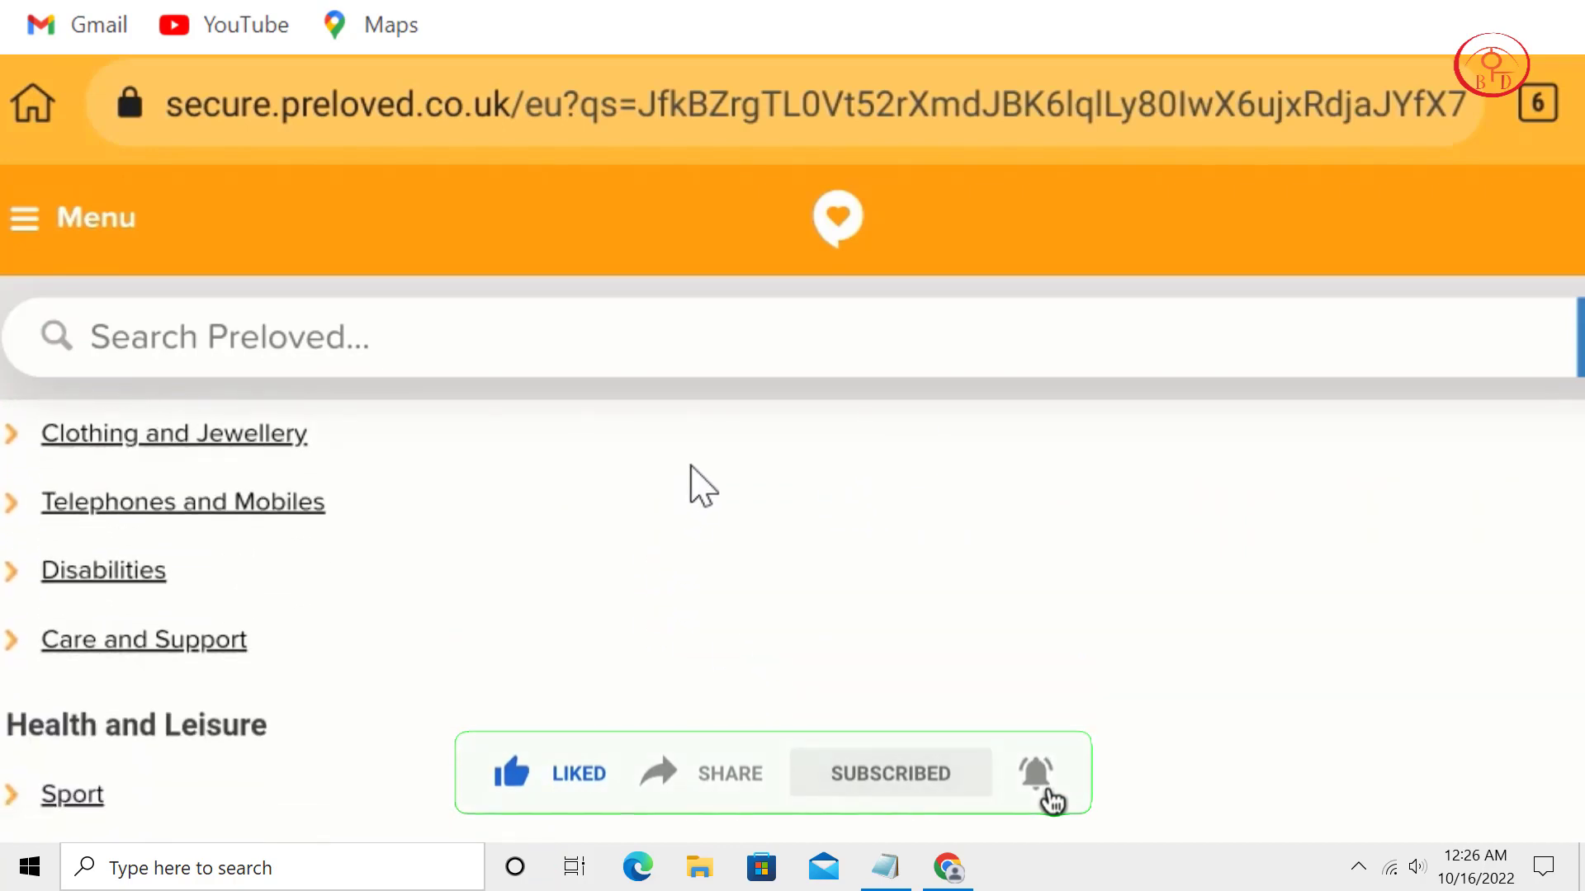
scroll(691, 467, down, 2)
scroll(690, 468, down, 6)
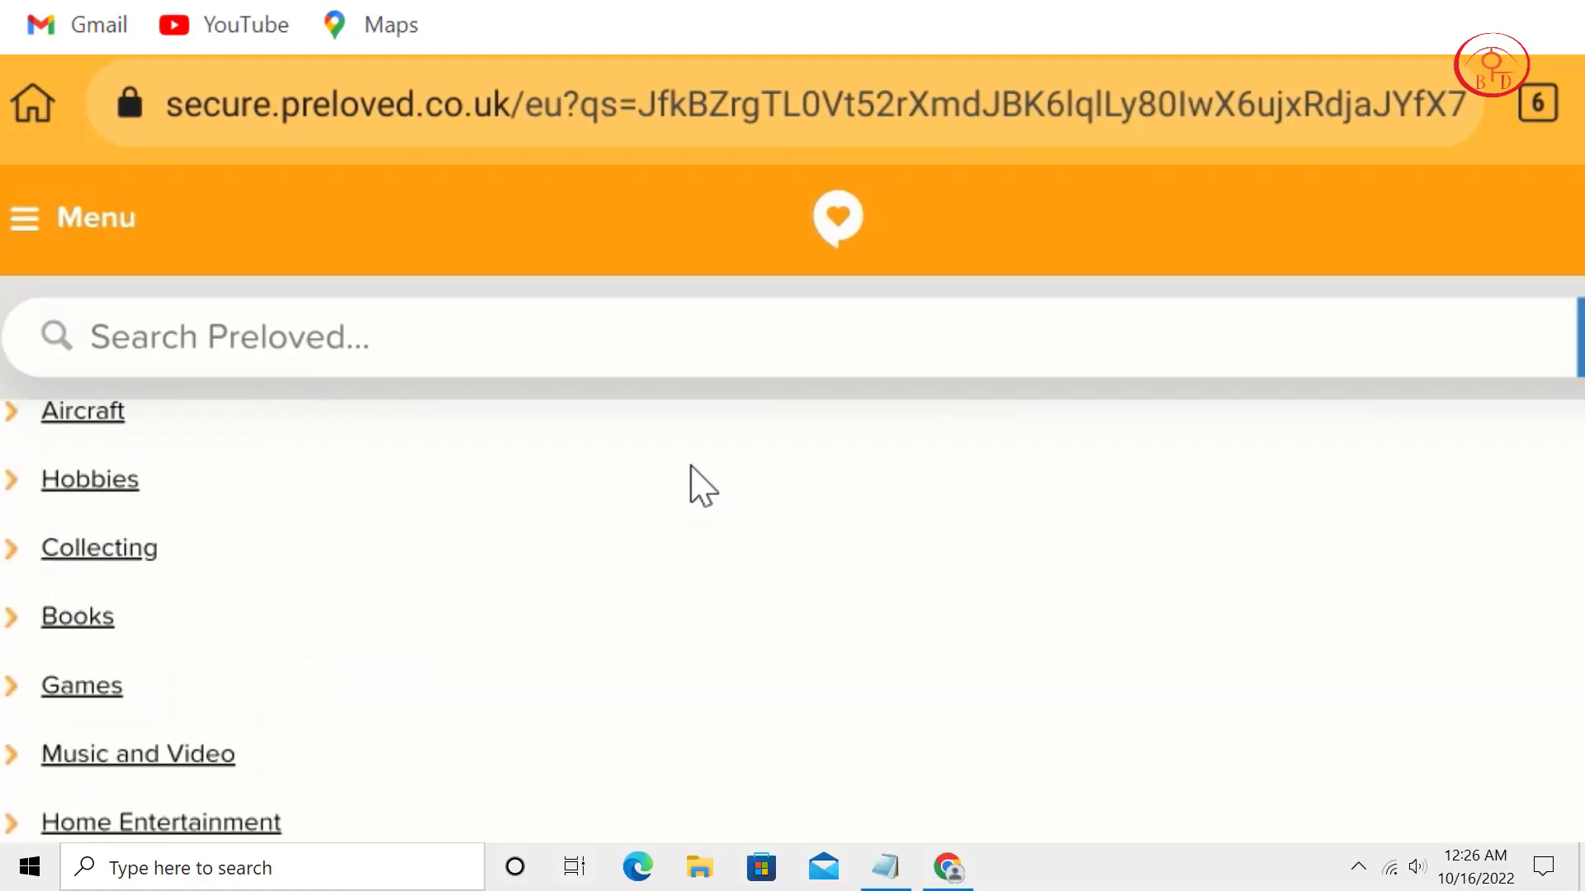
scroll(690, 467, down, 10)
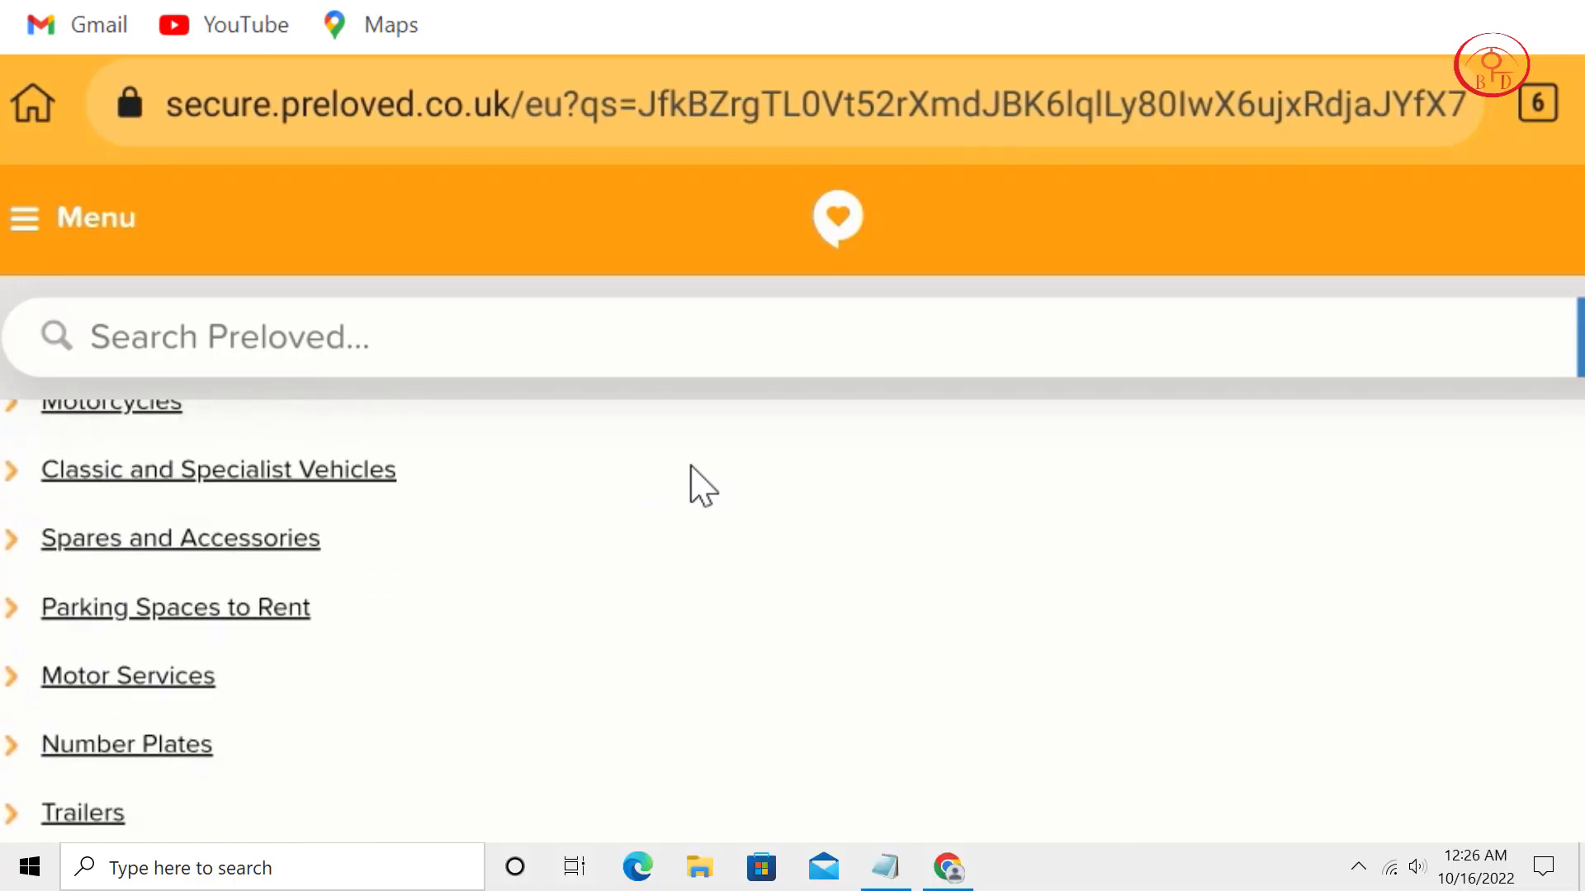
scroll(690, 467, down, 10)
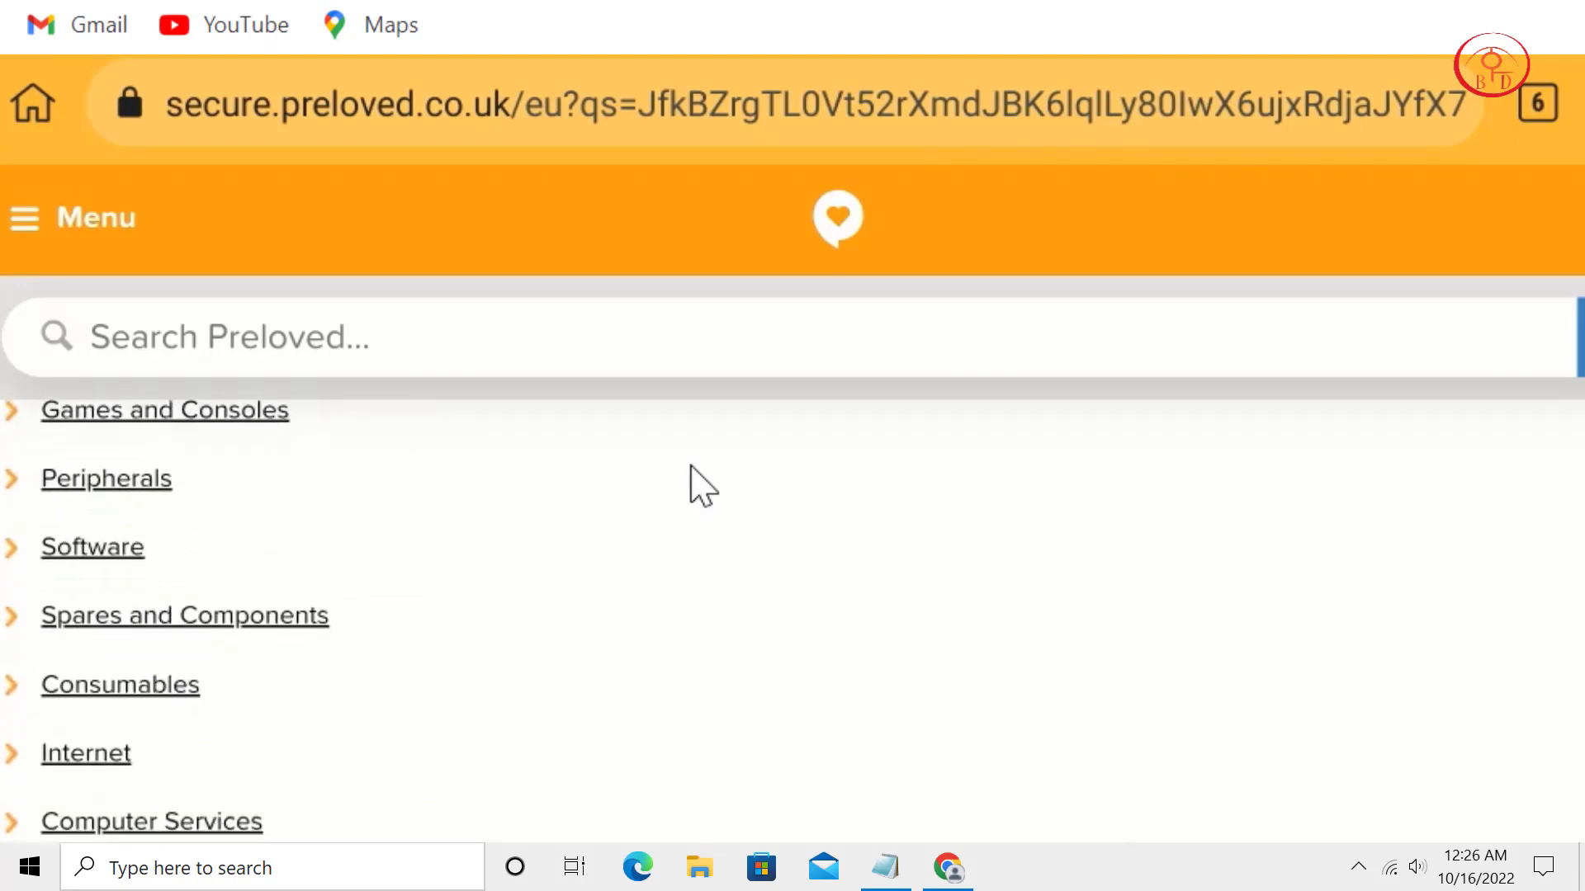
scroll(690, 468, down, 7)
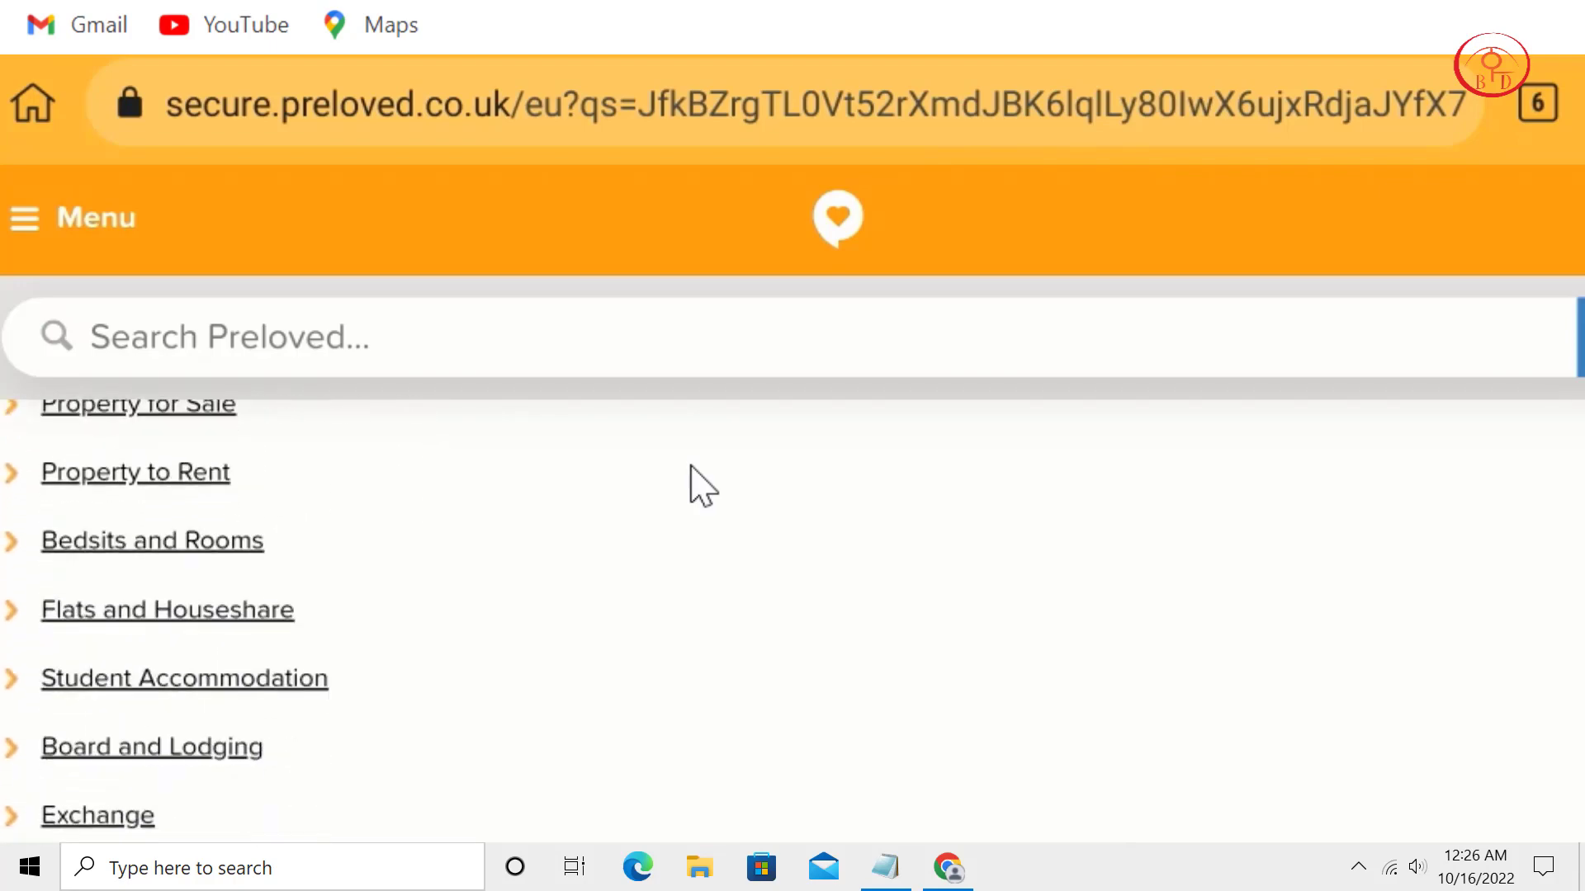
scroll(692, 467, down, 15)
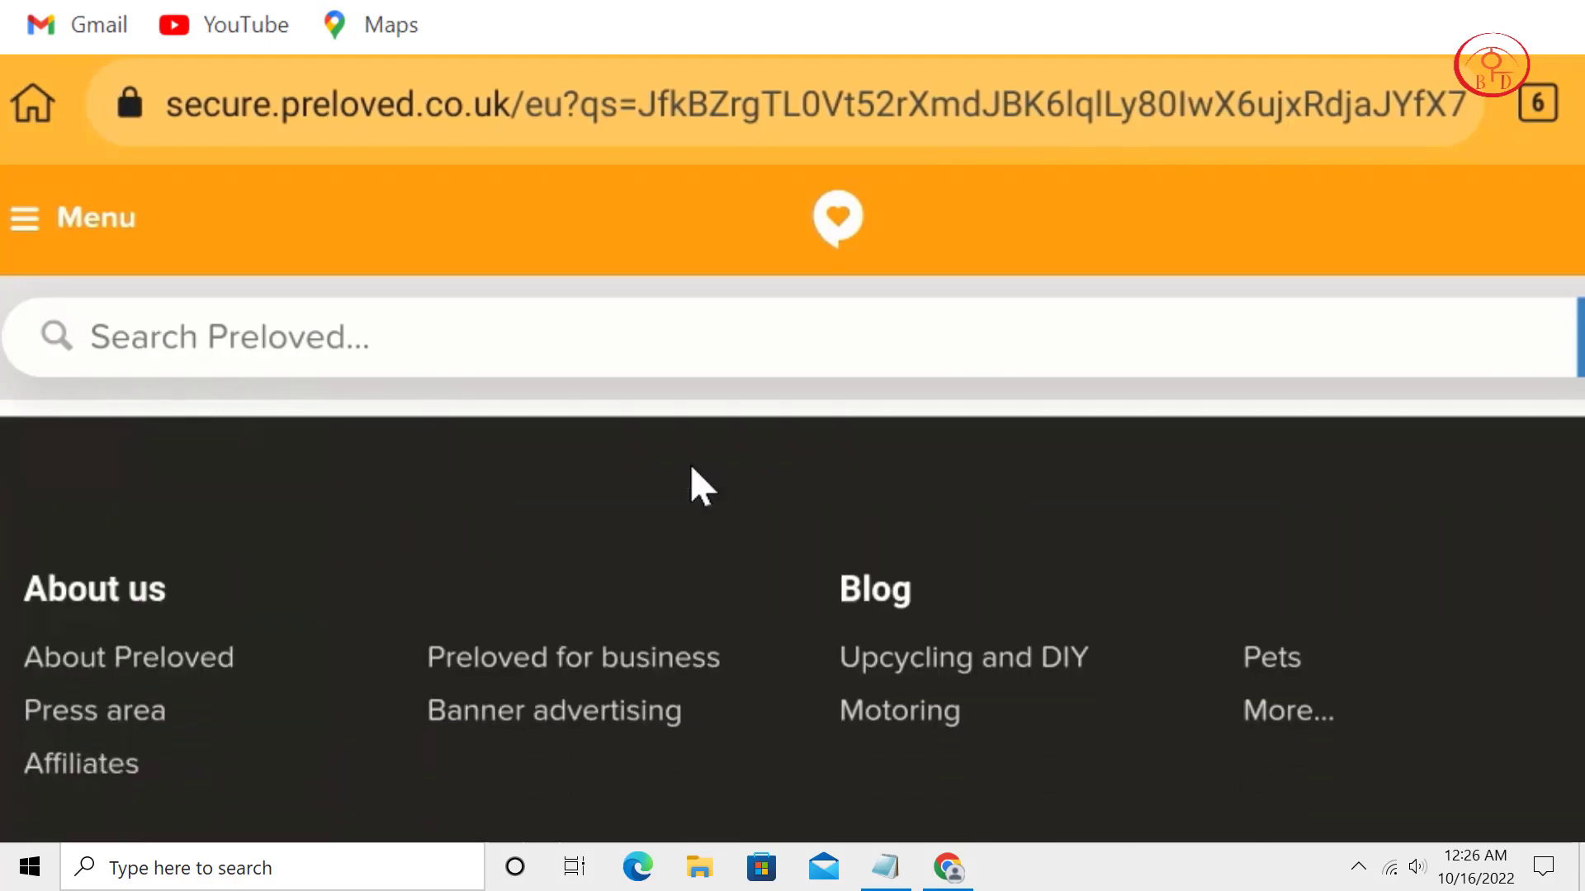
scroll(692, 467, up, 7)
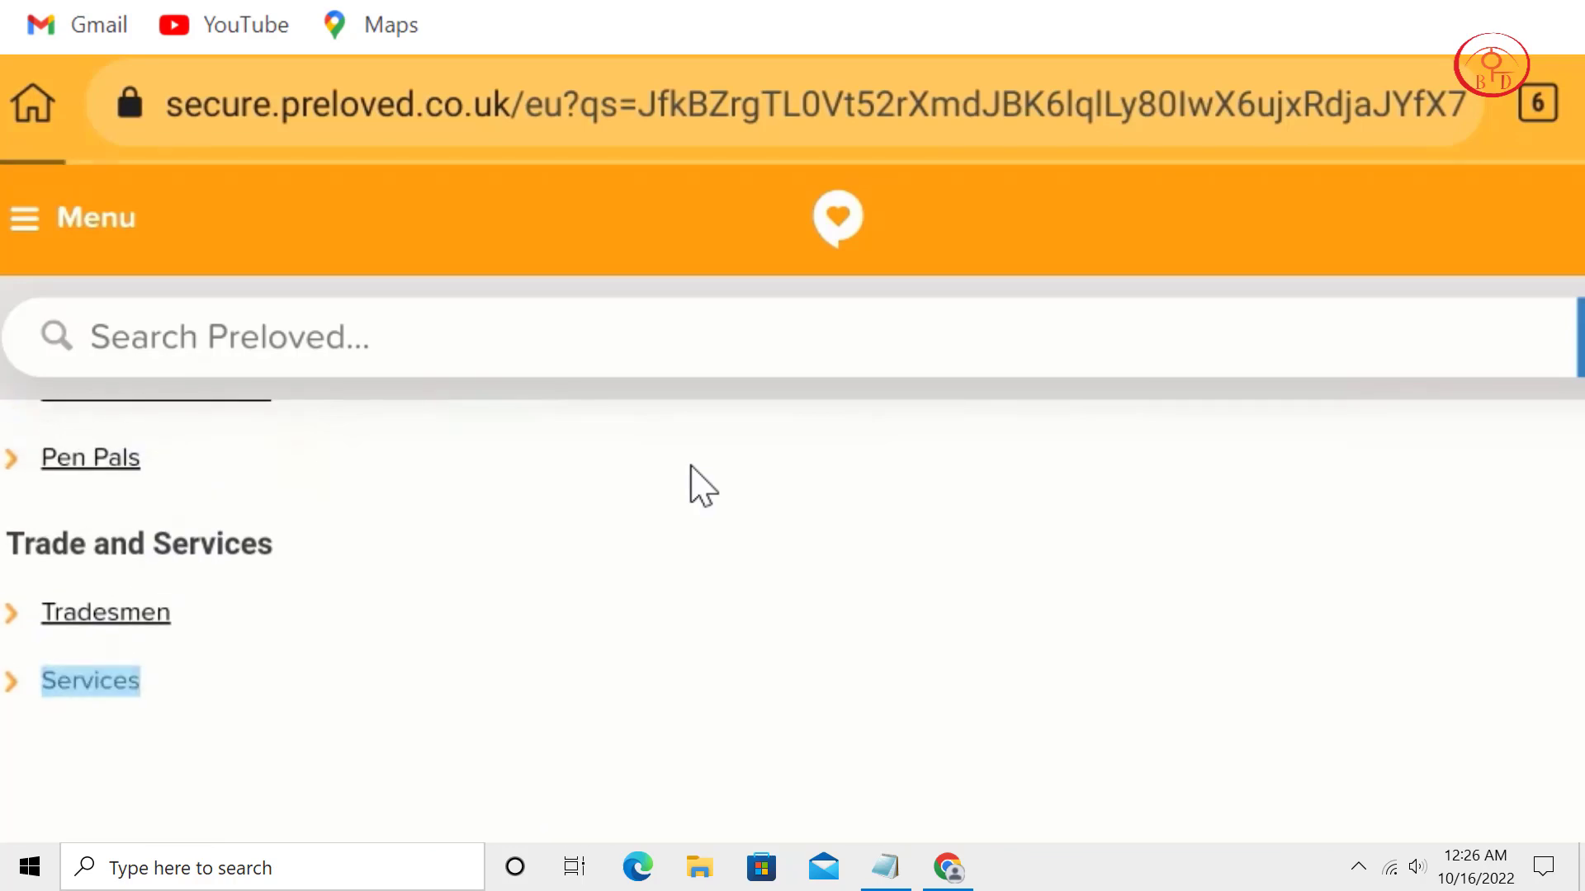
scroll(701, 487, down, 7)
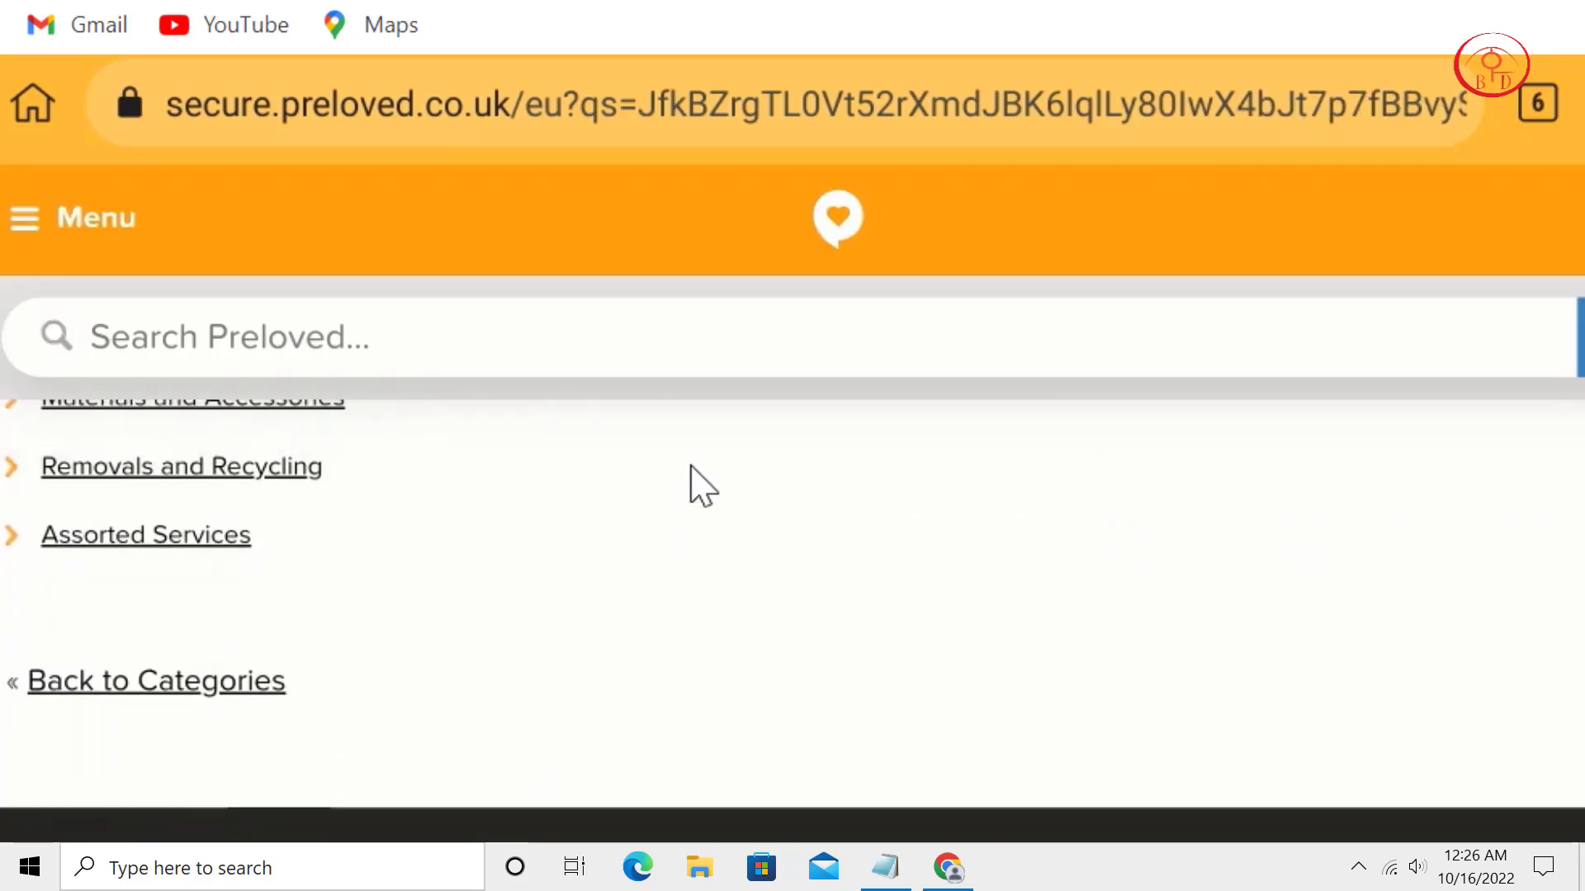
scroll(701, 487, up, 4)
scroll(702, 487, up, 2)
scroll(701, 487, down, 3)
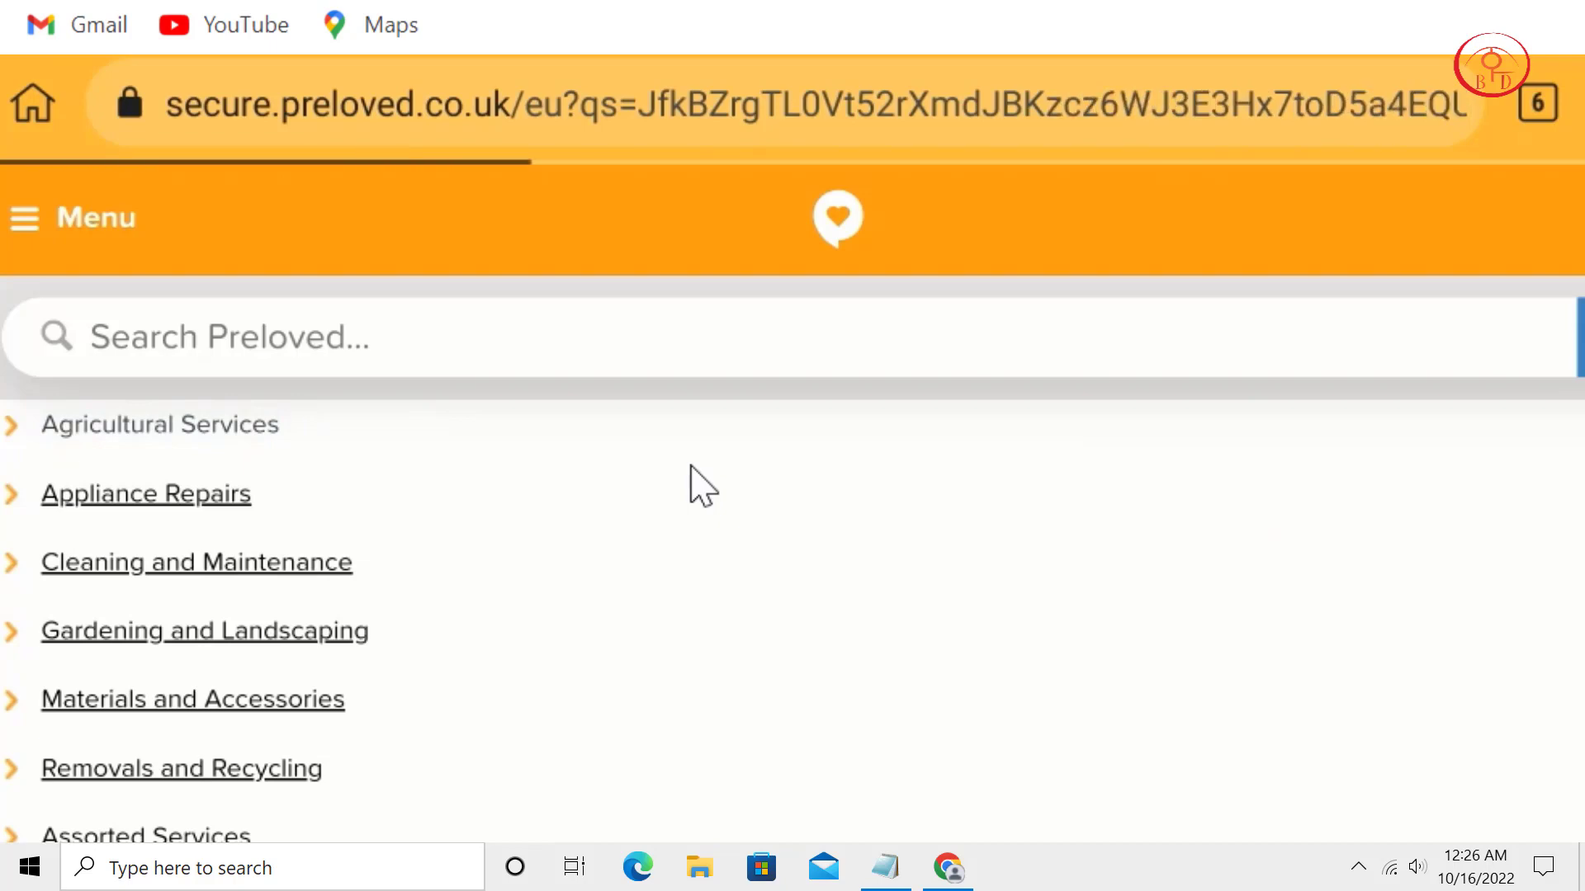
Reach the empty Advert Title of the Agricultural Services advert, then bring up CPAFULL's All Offers list.
scroll(691, 466, down, 2)
scroll(691, 466, down, 3)
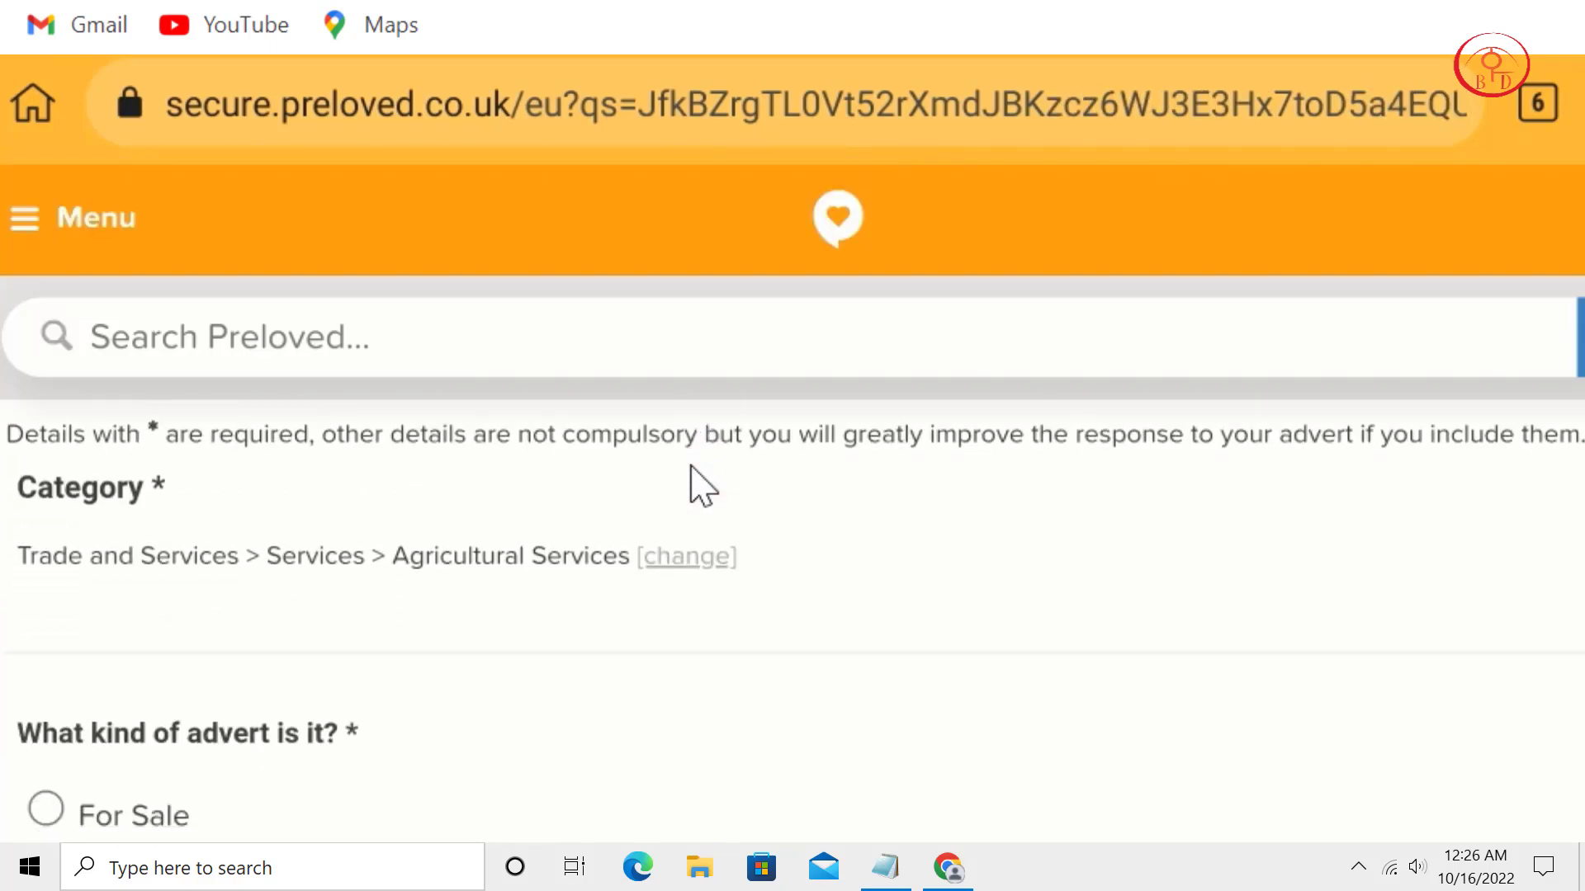
scroll(691, 467, down, 5)
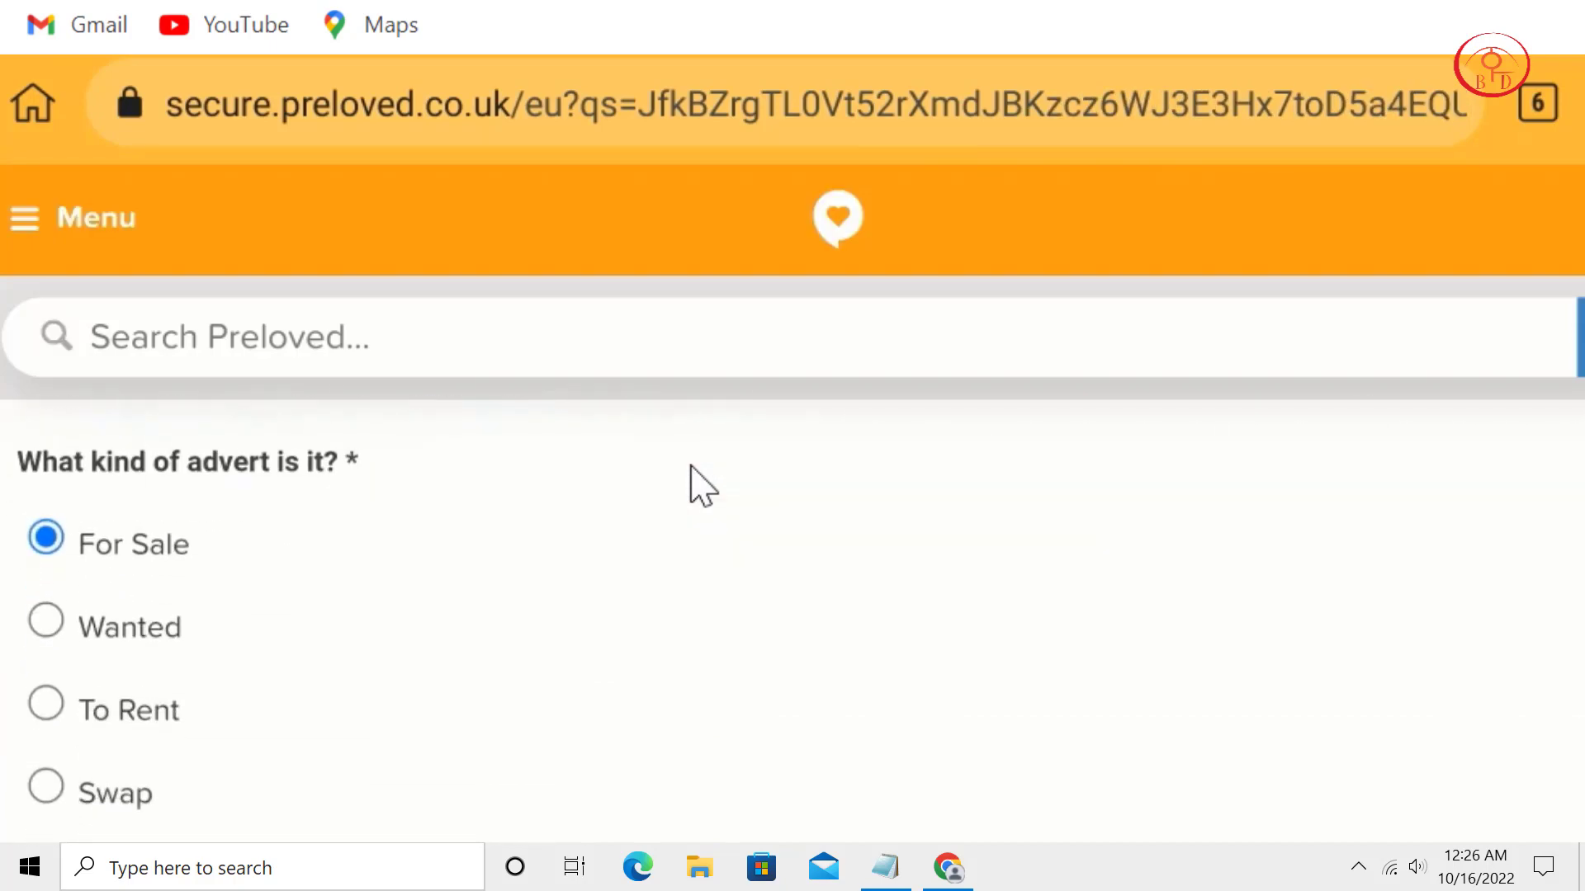
scroll(701, 485, down, 4)
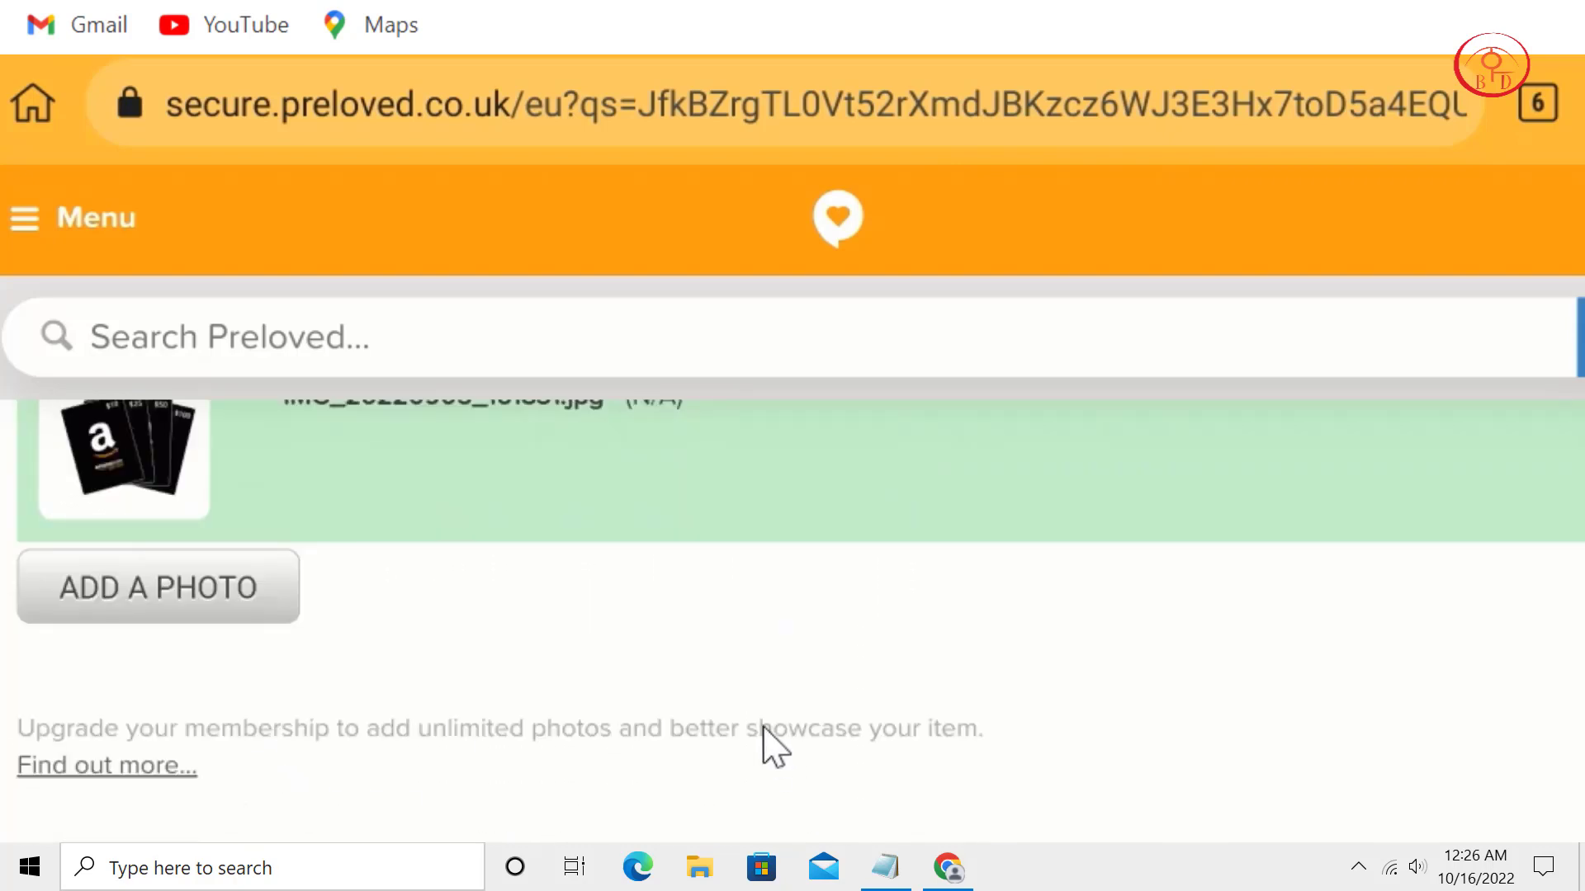
scroll(768, 669, down, 3)
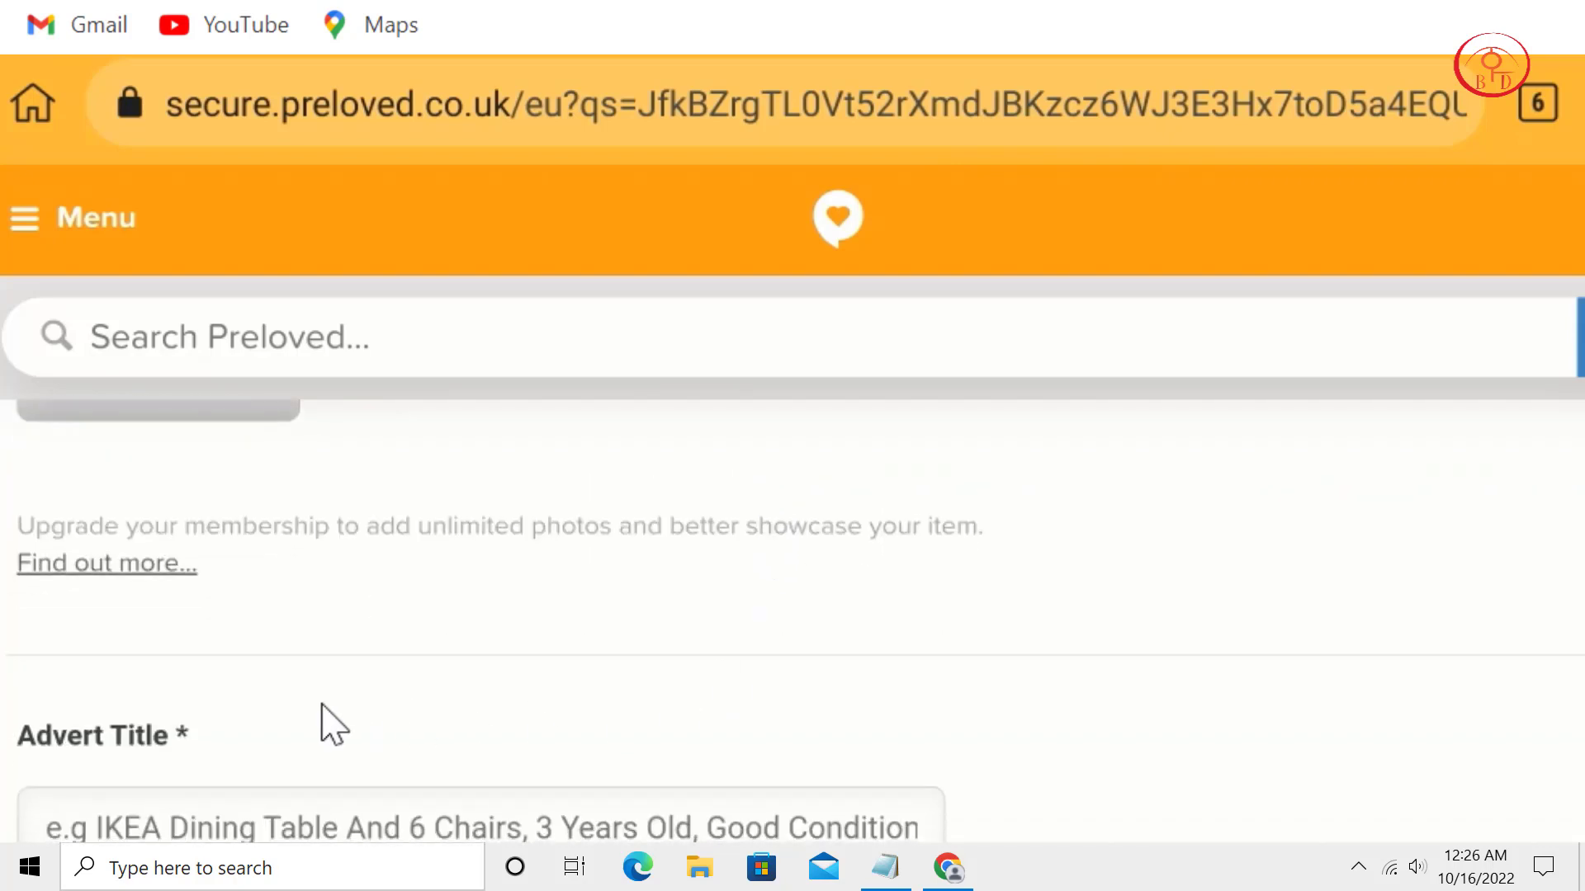
scroll(279, 705, down, 2)
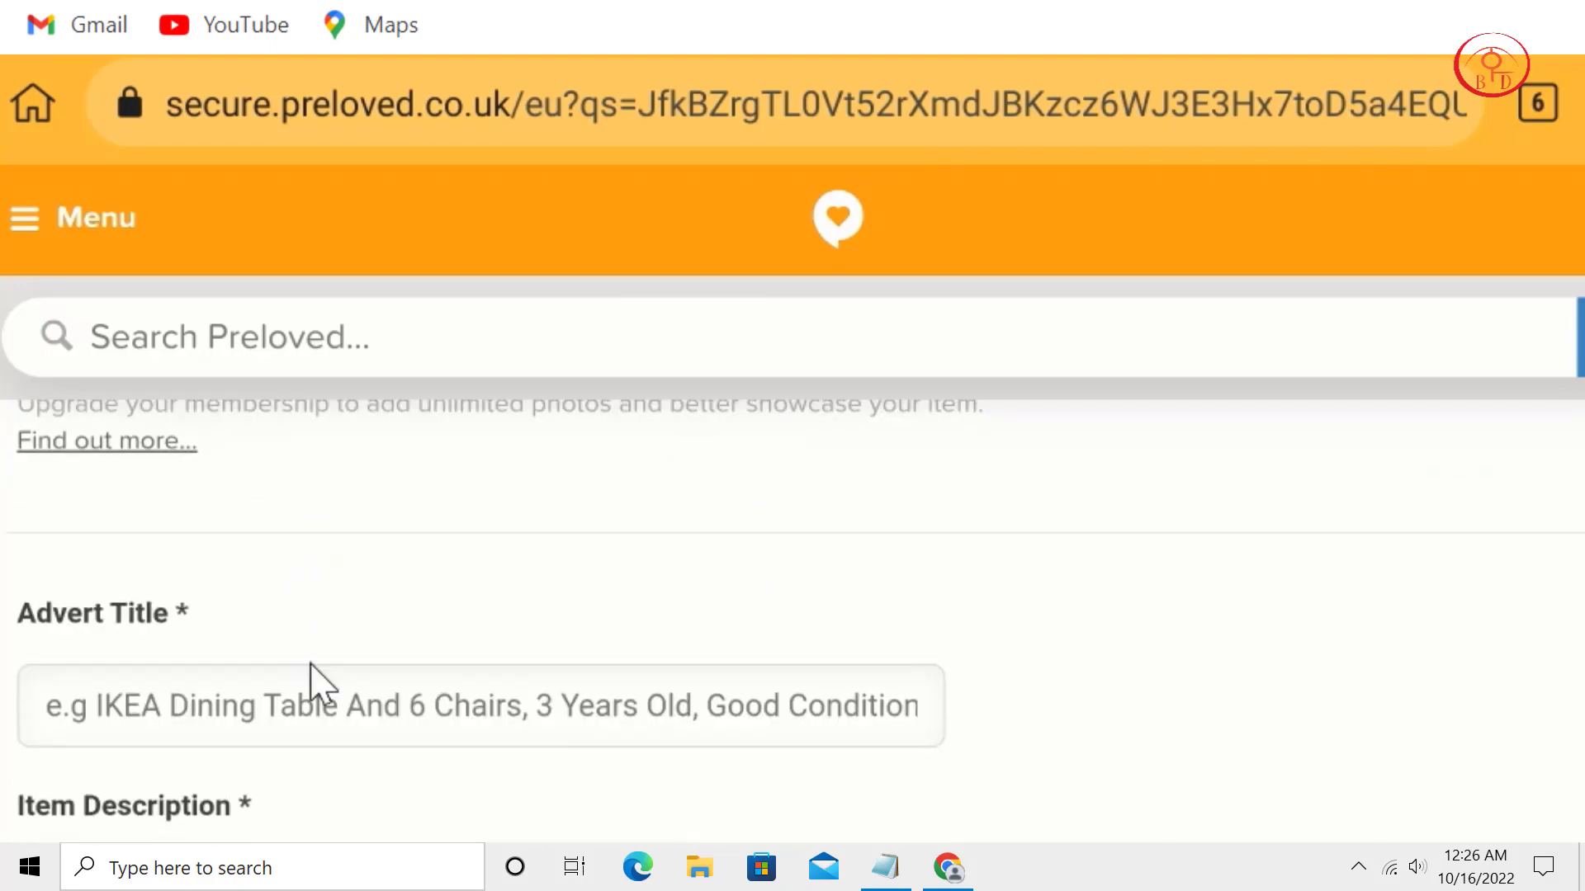
click(316, 700)
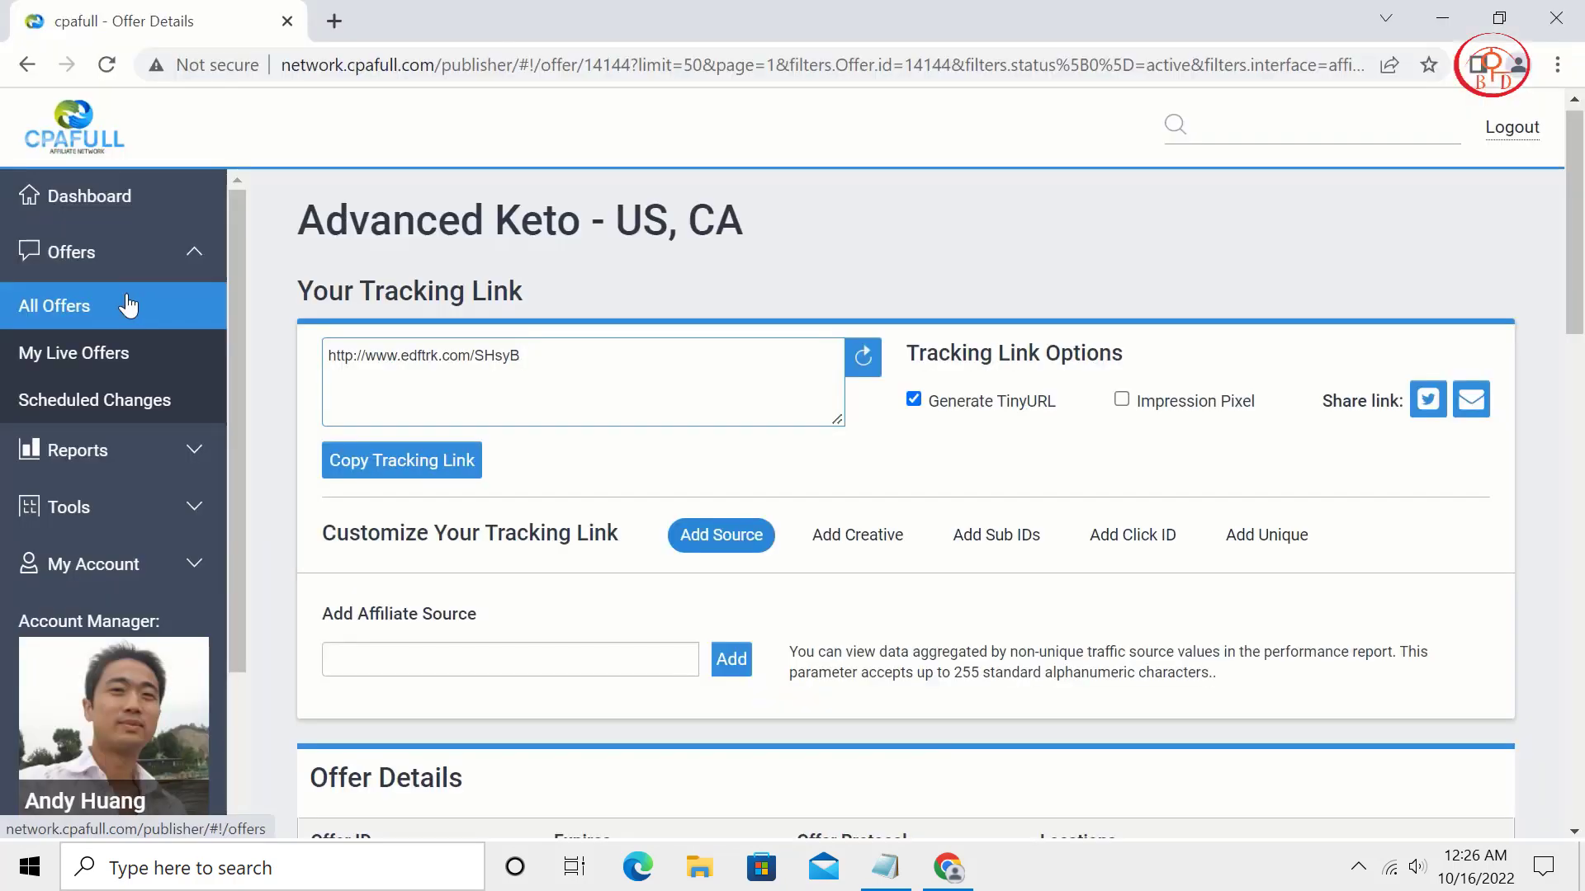
click(128, 306)
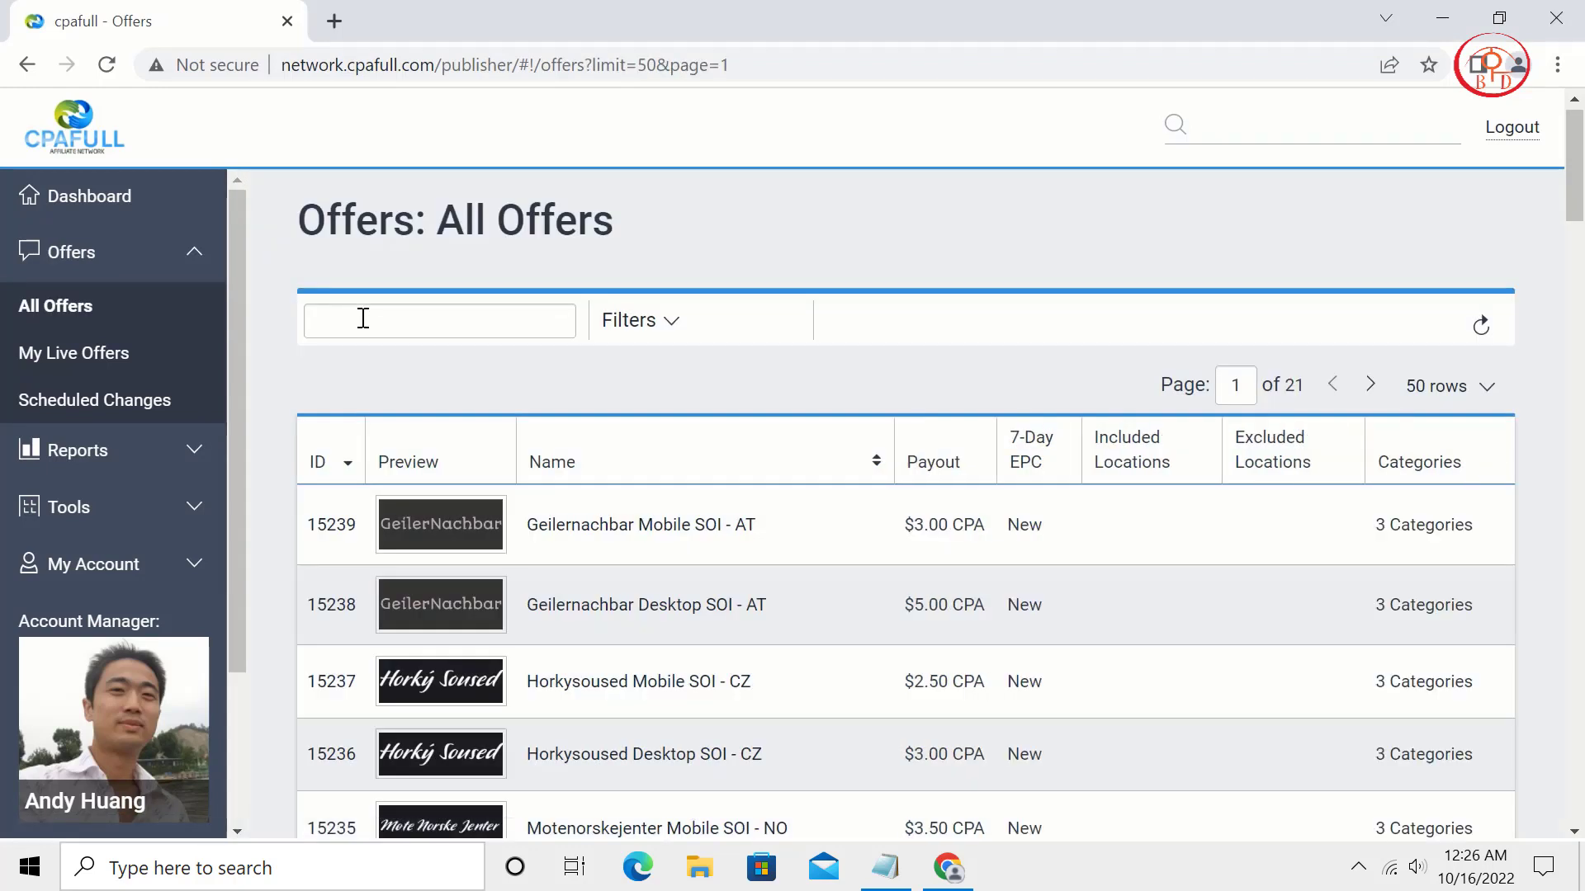
Search the CPAFULL offers for Amazon and open the Amazon £1000 - NCC UK offer.
click(363, 319)
click(492, 375)
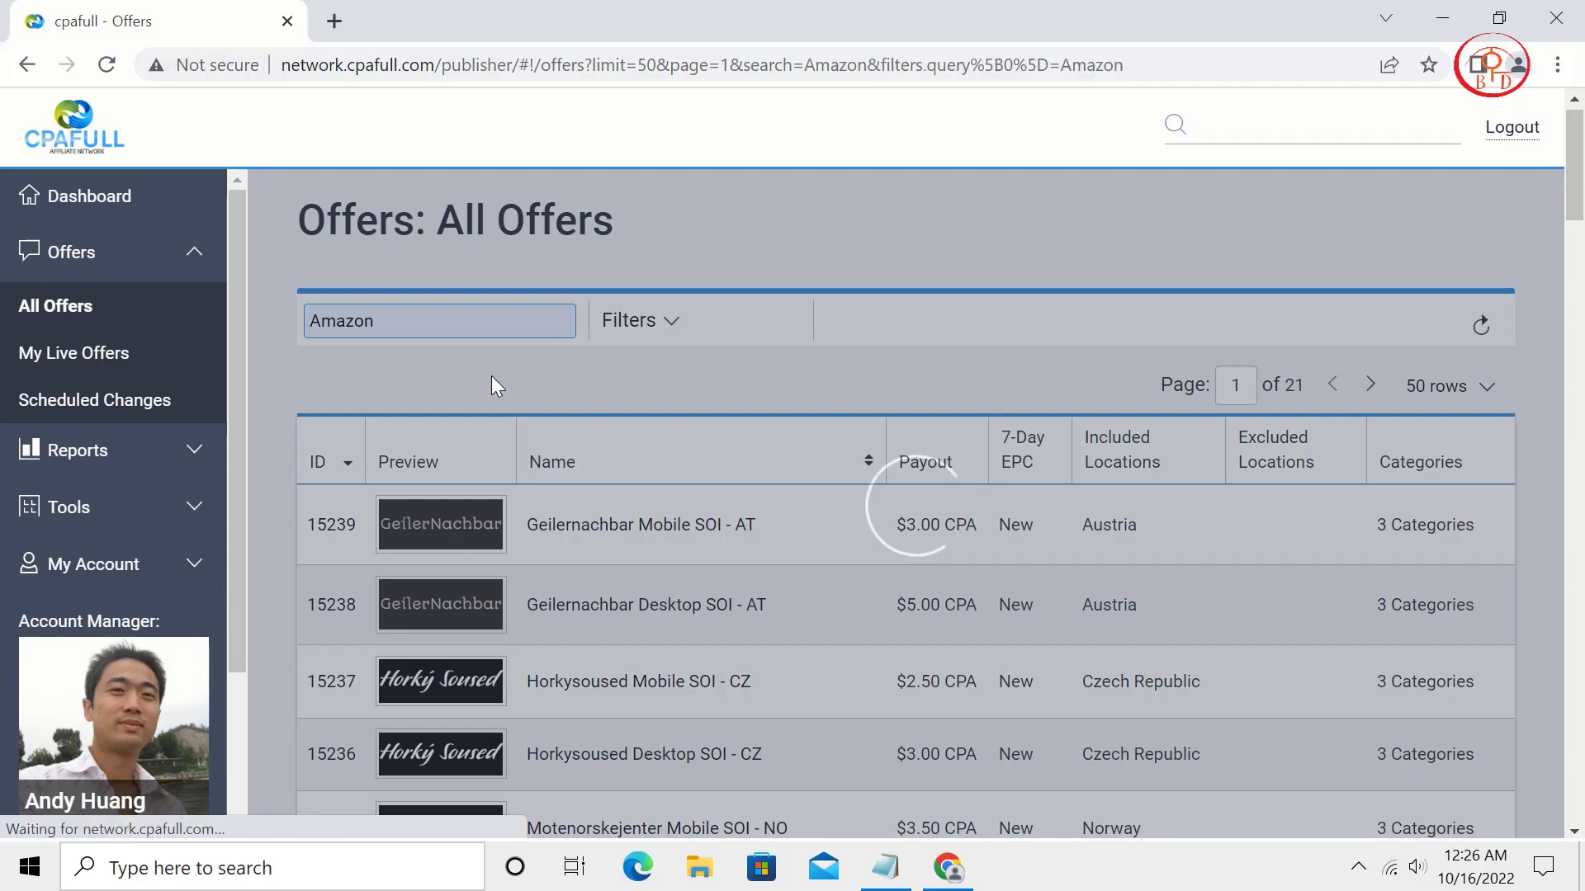
scroll(658, 504, down, 15)
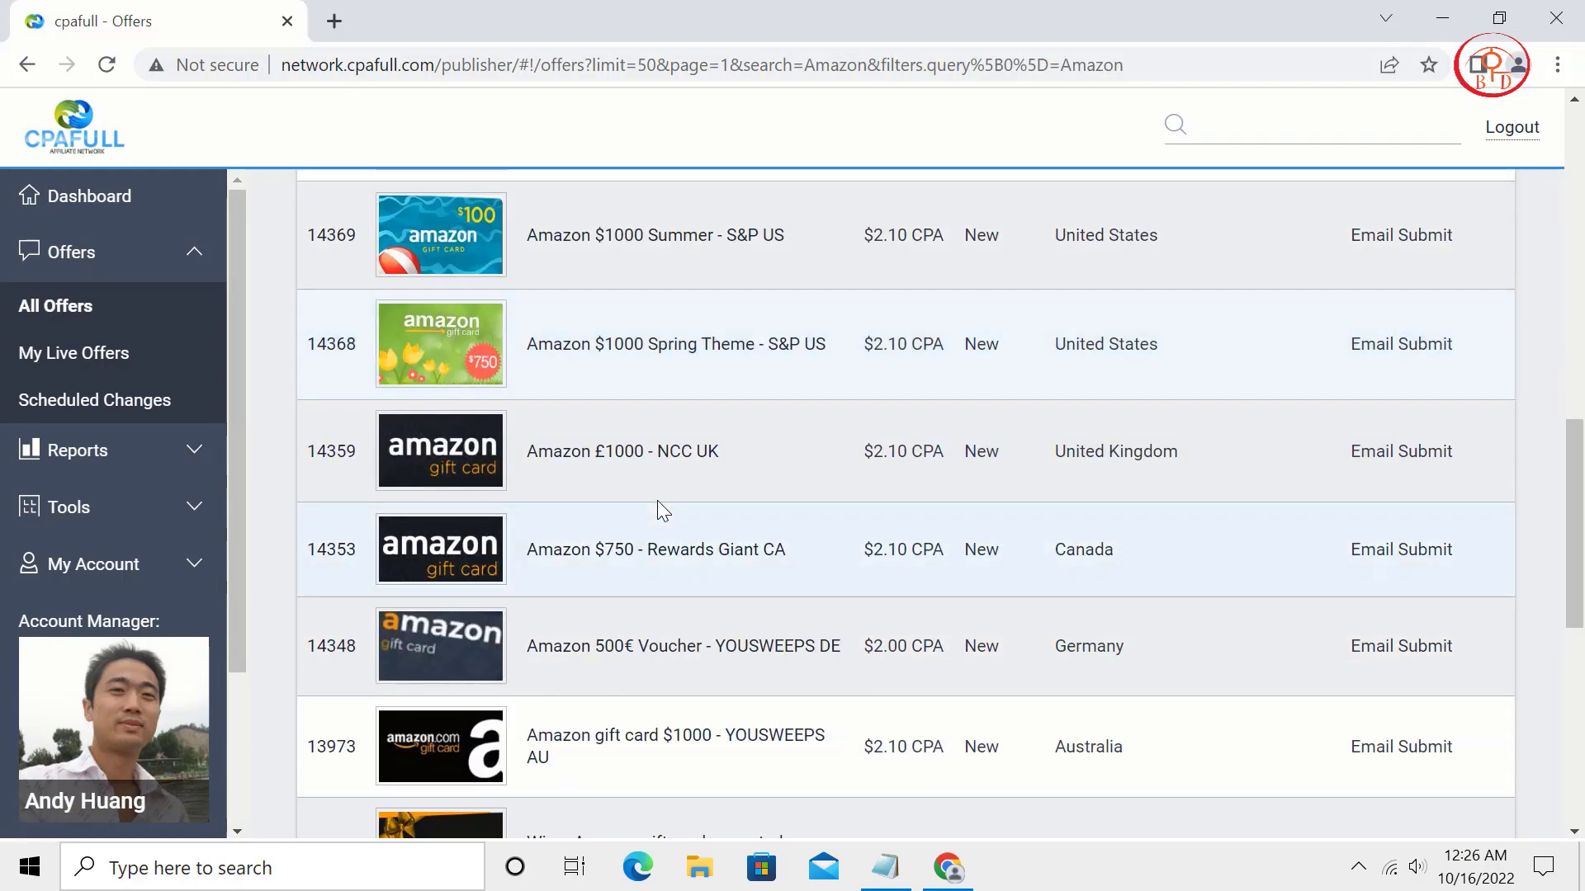
click(677, 457)
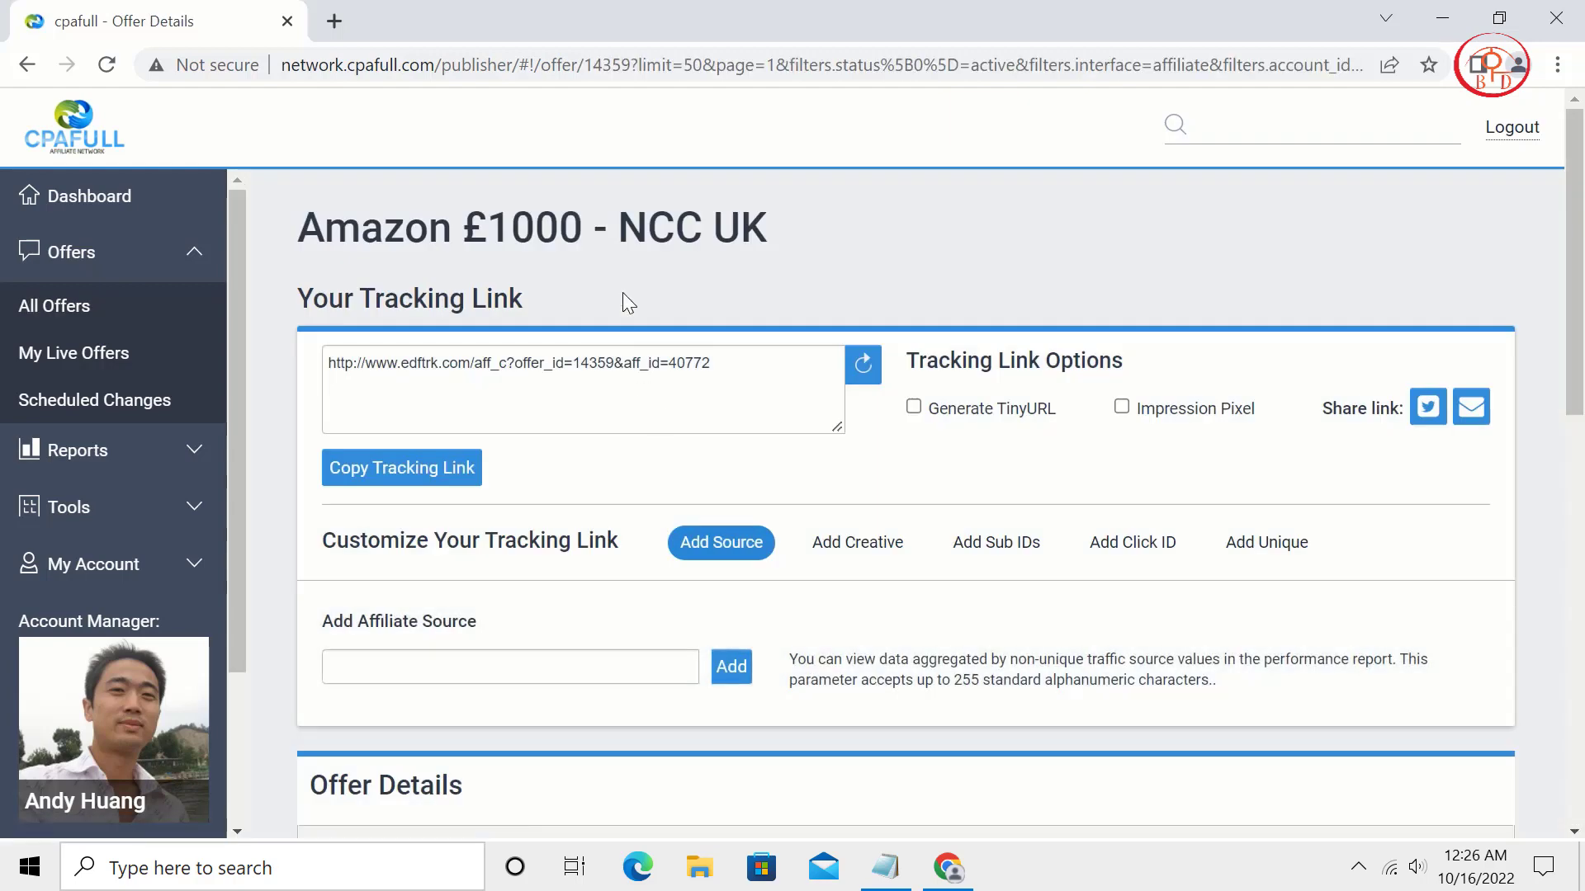
Copy 'Amazon £1000' from the offer name into the Preloved Advert Title.
drag(583, 225, 317, 223)
key(ctrl+c)
right_click(330, 225)
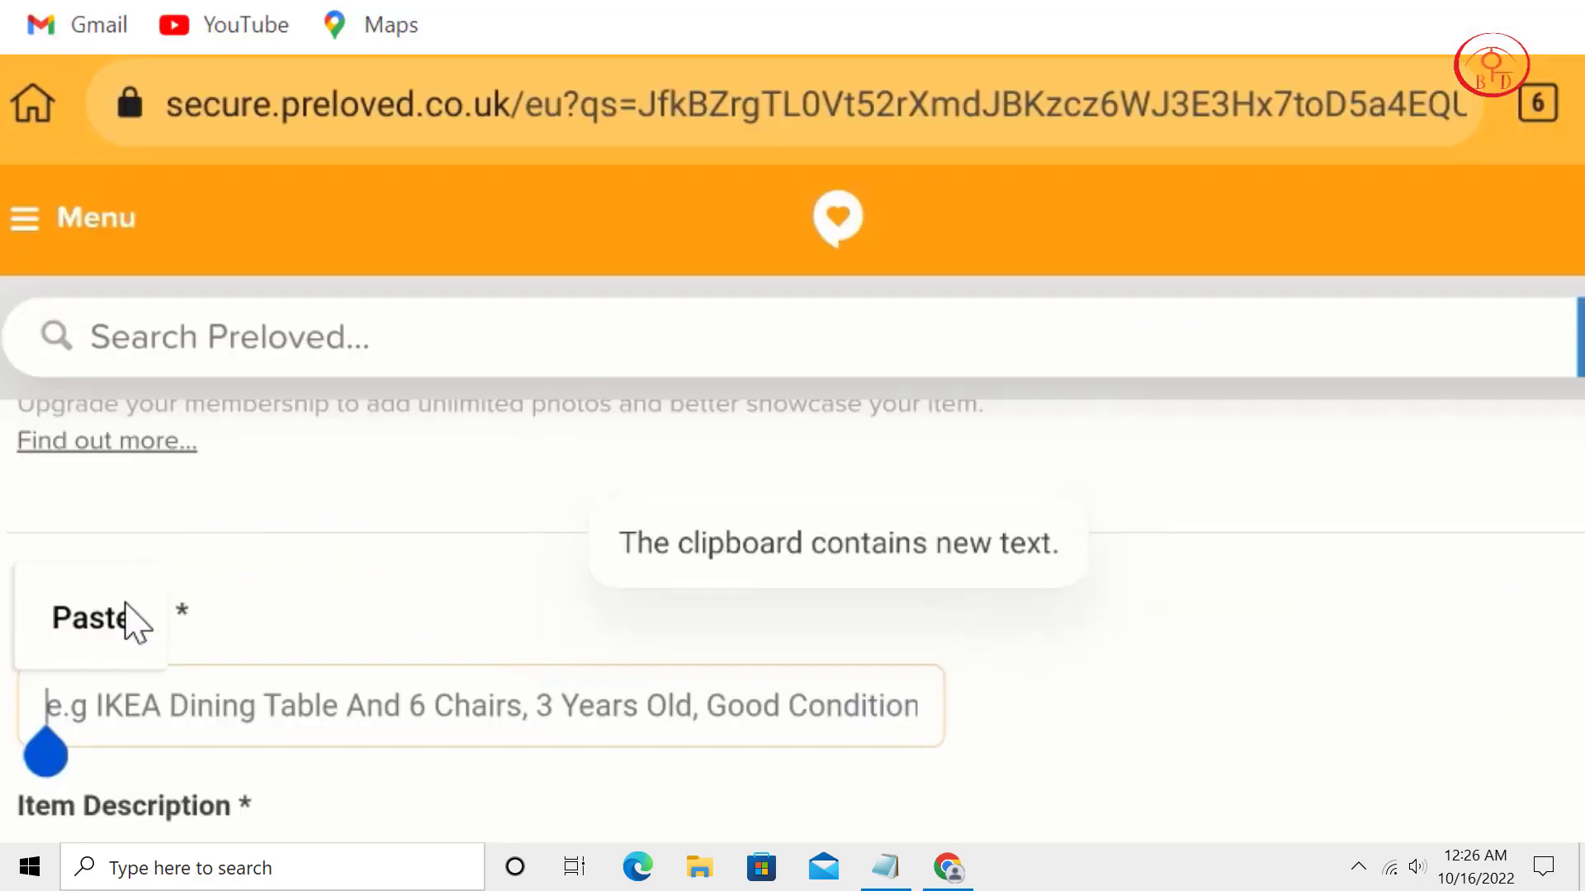
click(124, 619)
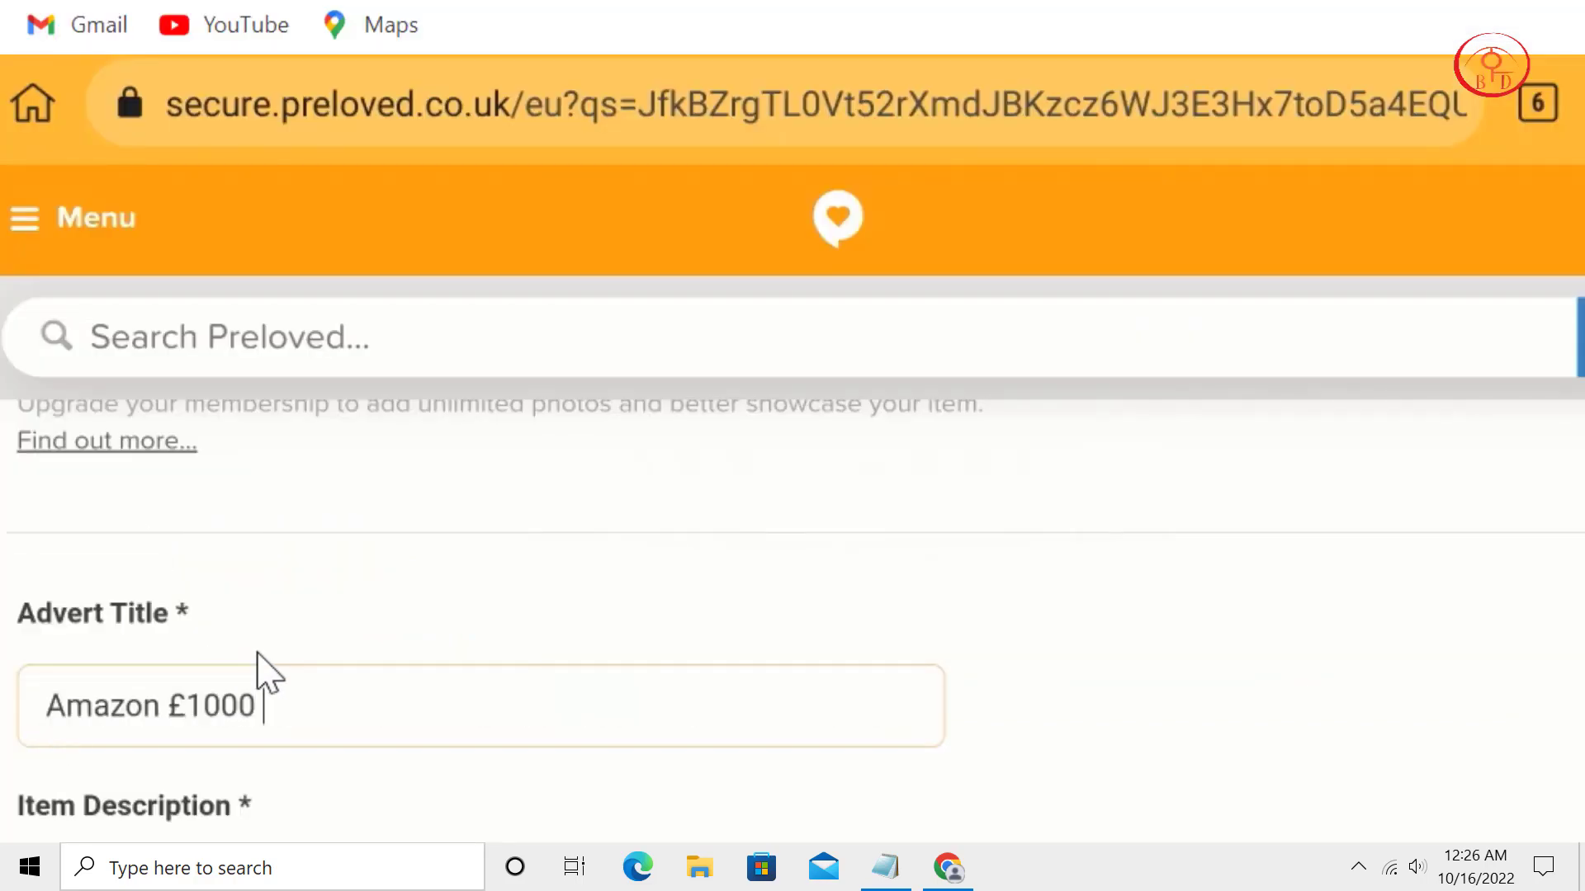
Repeat 'Amazon £1000' in the advert title so it appears four times.
key(ctrl+v)
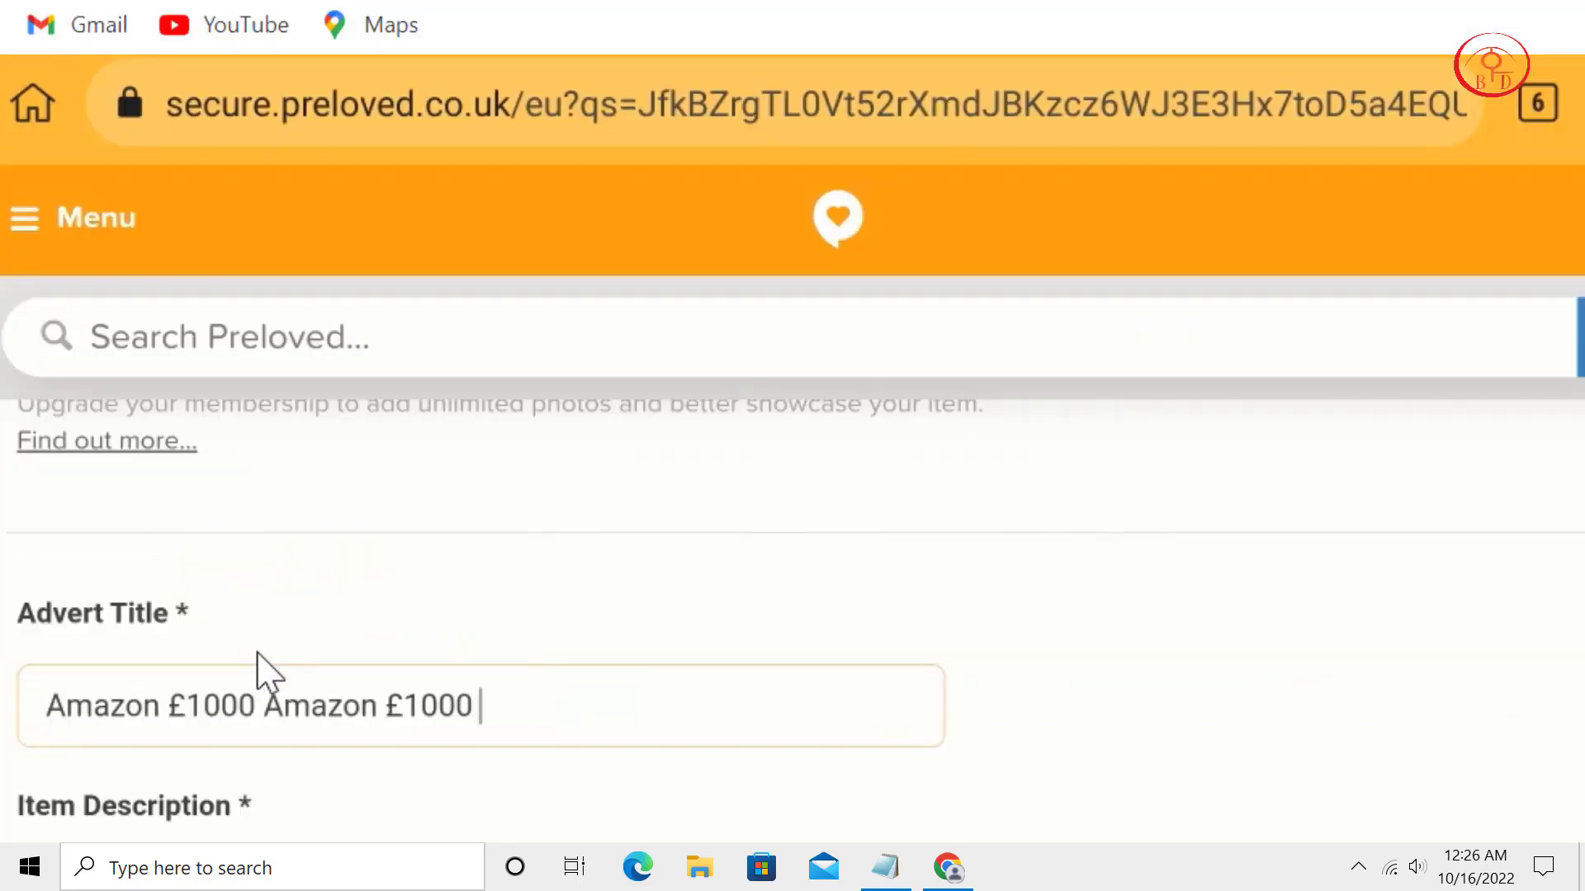
key(ctrl+v)
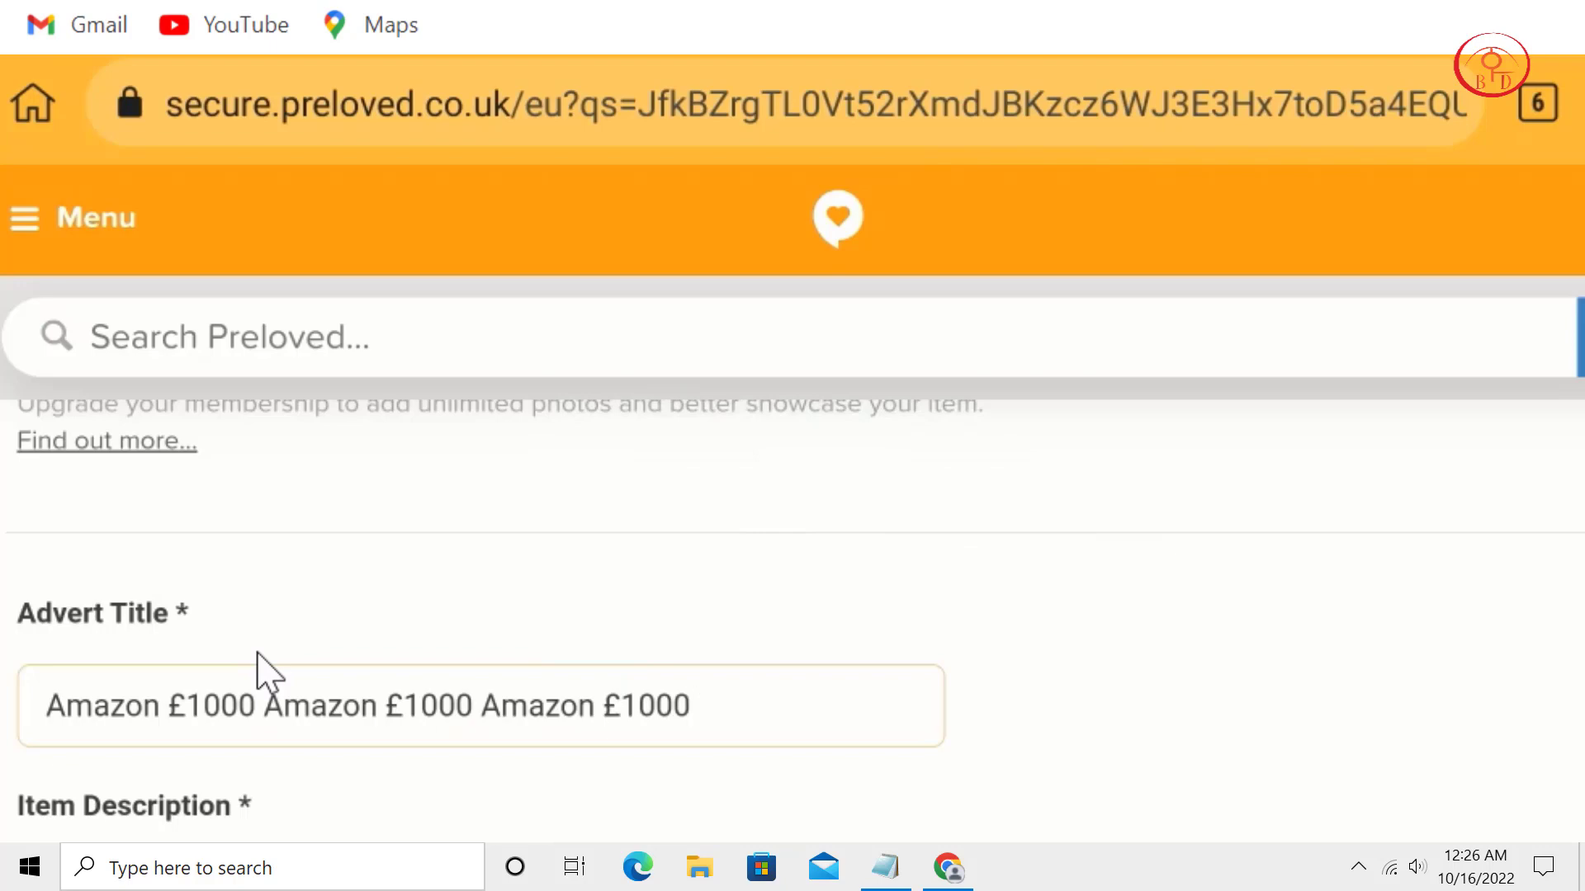
key(ctrl+v)
Paste the Amazon gift-card text from the notes into Item Description, ending with 'Free Now:'.
scroll(1060, 664, down, 3)
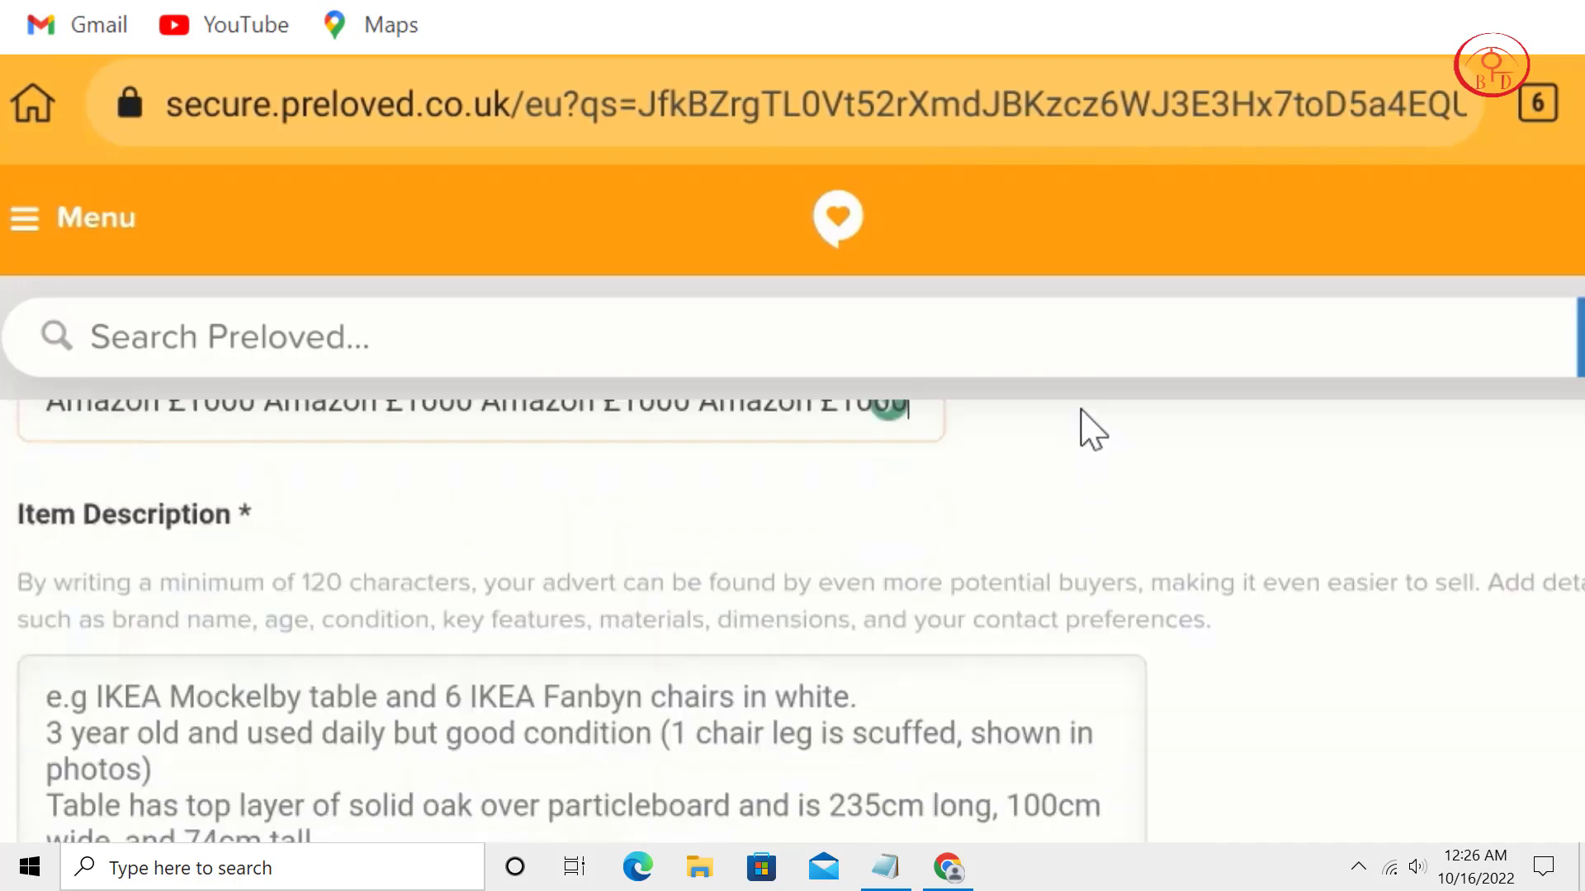
click(330, 677)
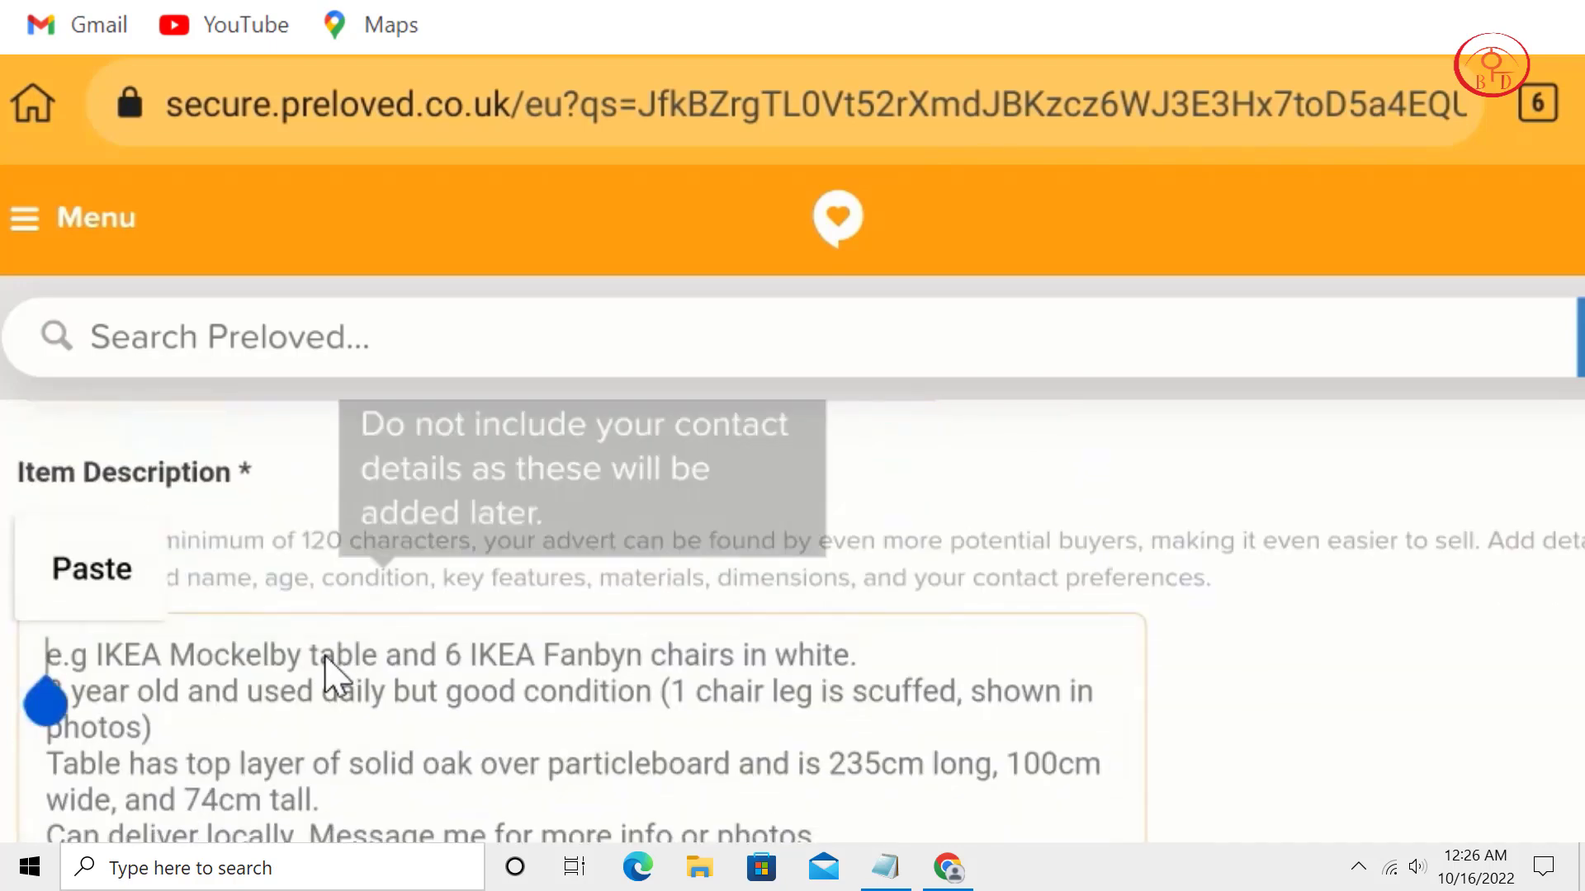
mouse_move(886, 866)
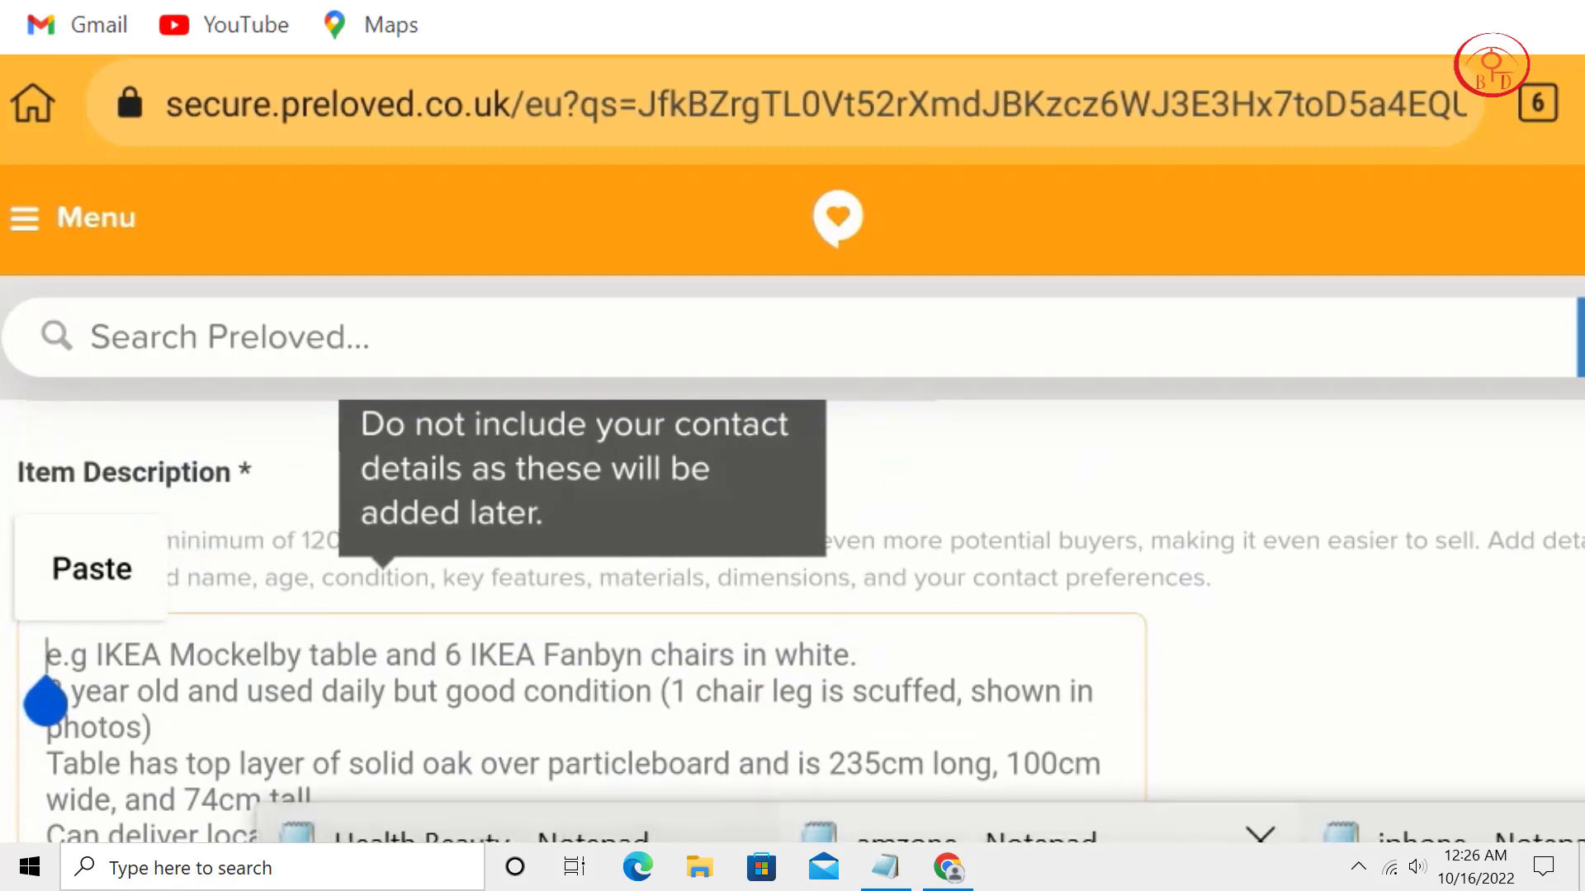
click(949, 829)
right_click(548, 322)
click(665, 470)
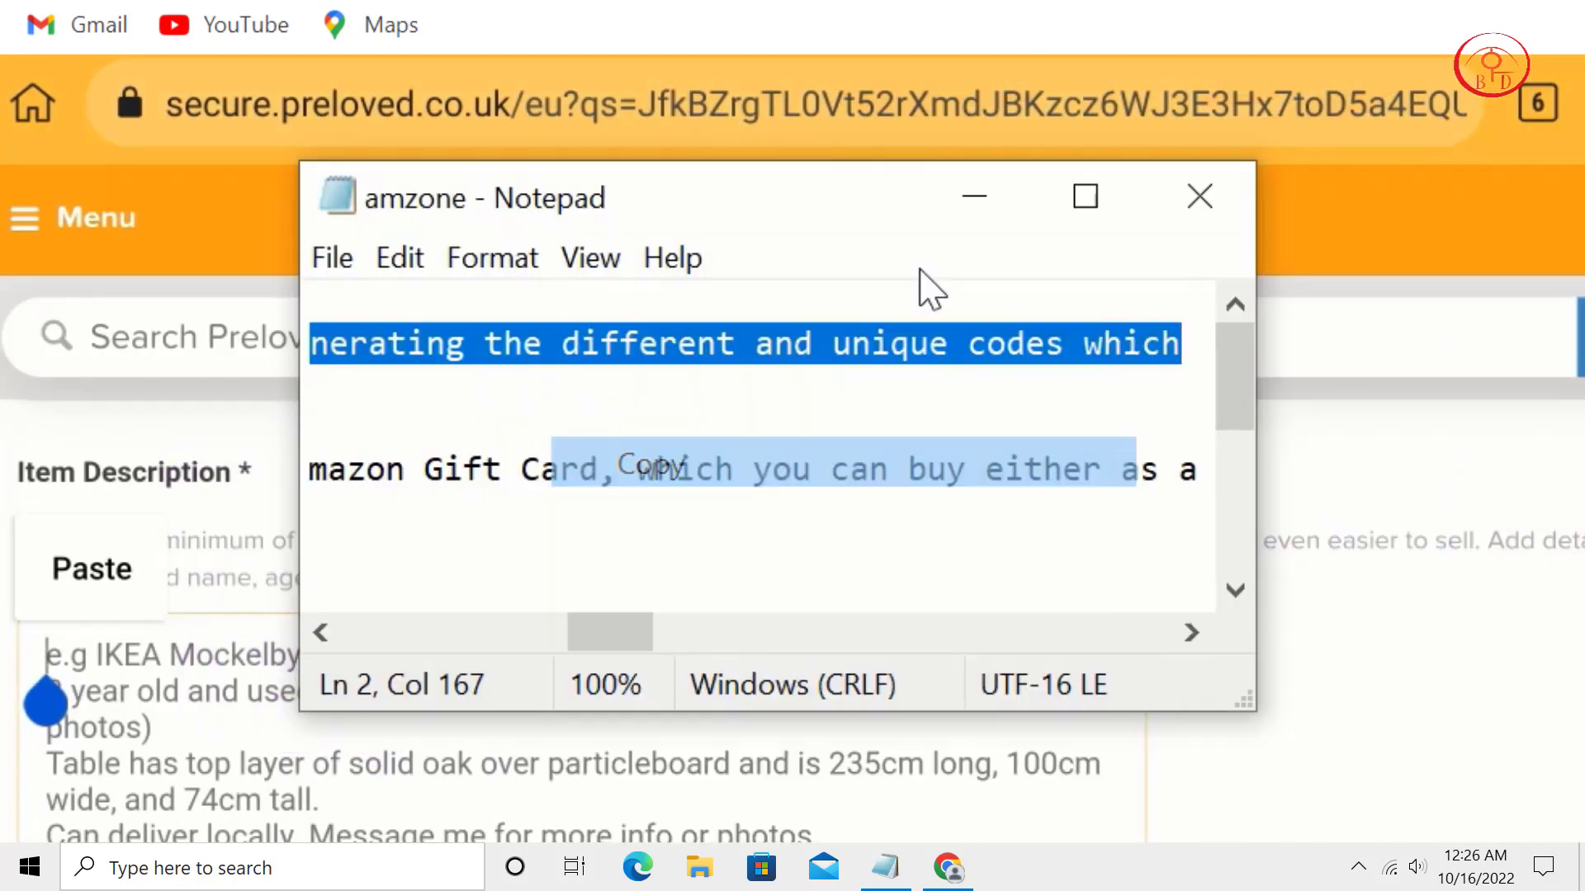
click(974, 196)
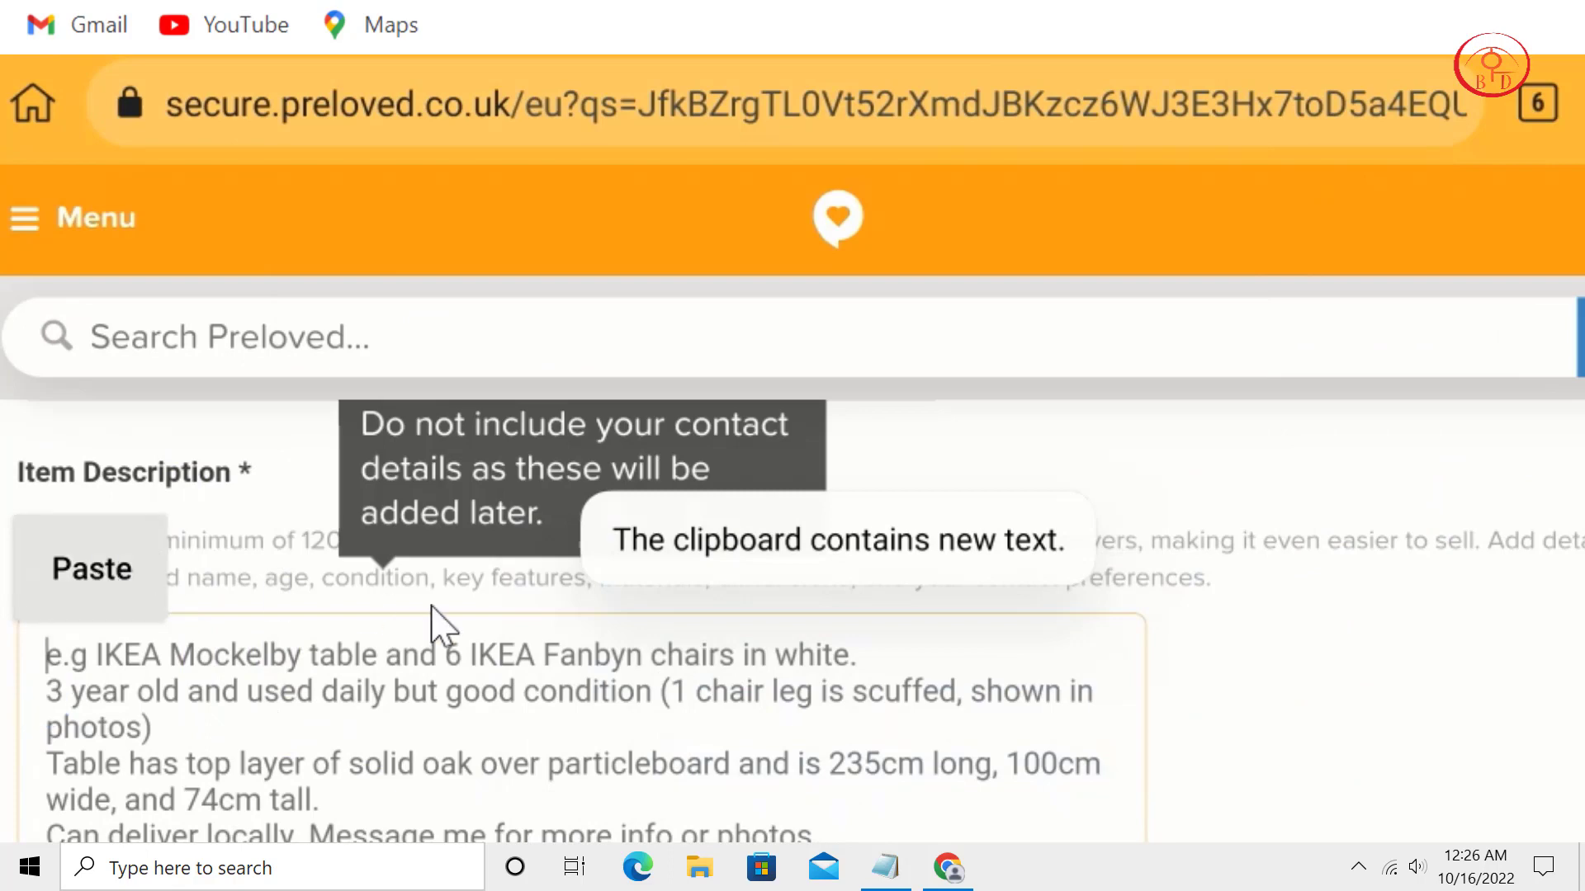
key(ctrl+v)
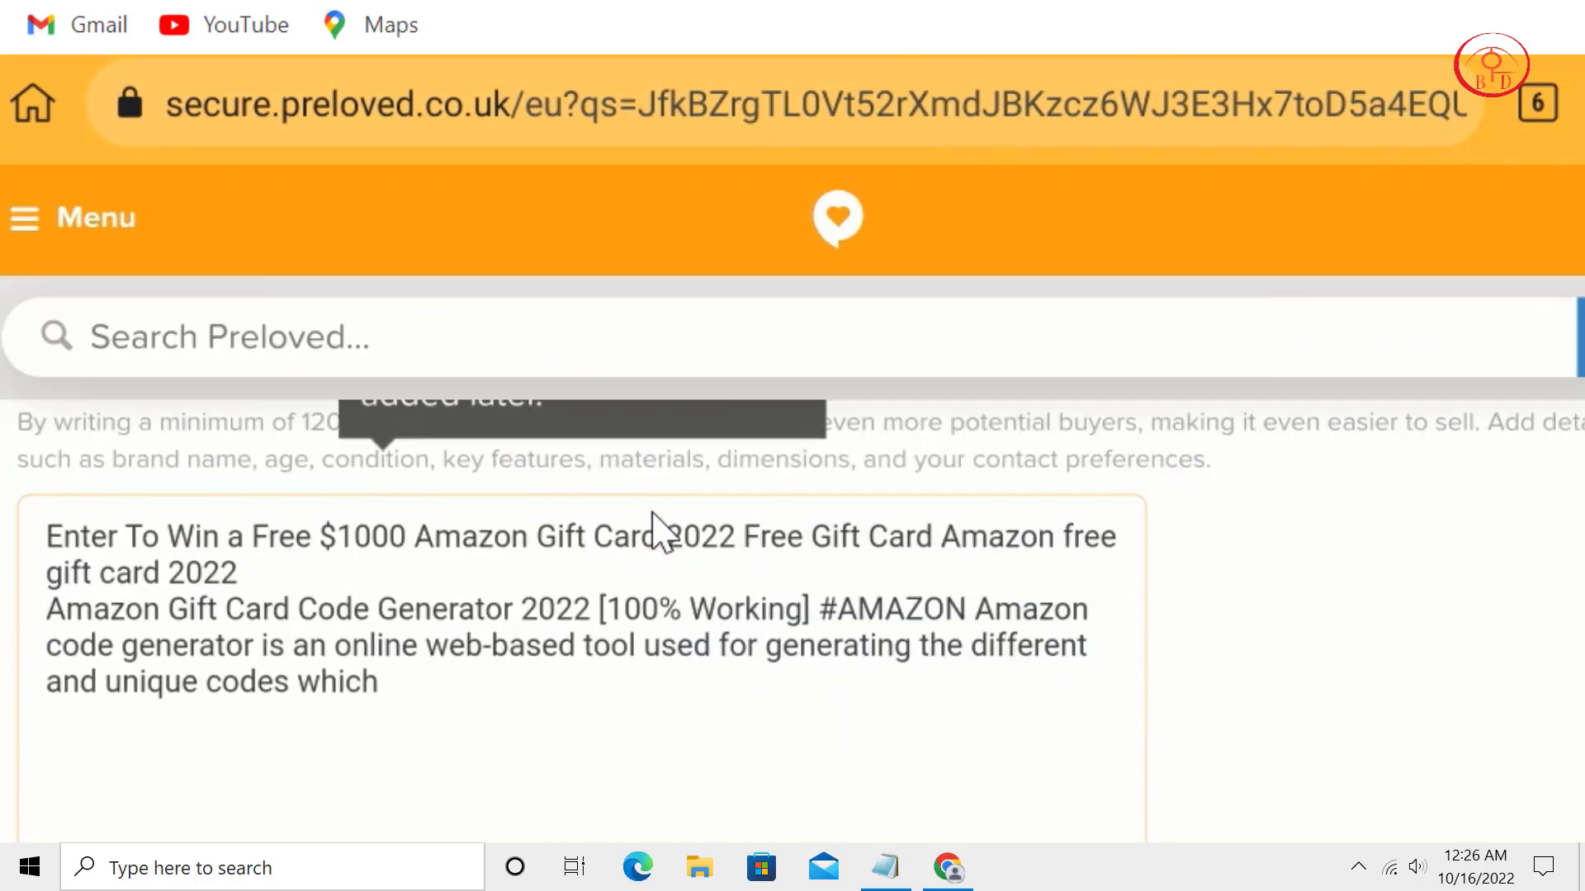
text(uy)
key(BackSpace)
key(BackSpace)
key(BackSpace)
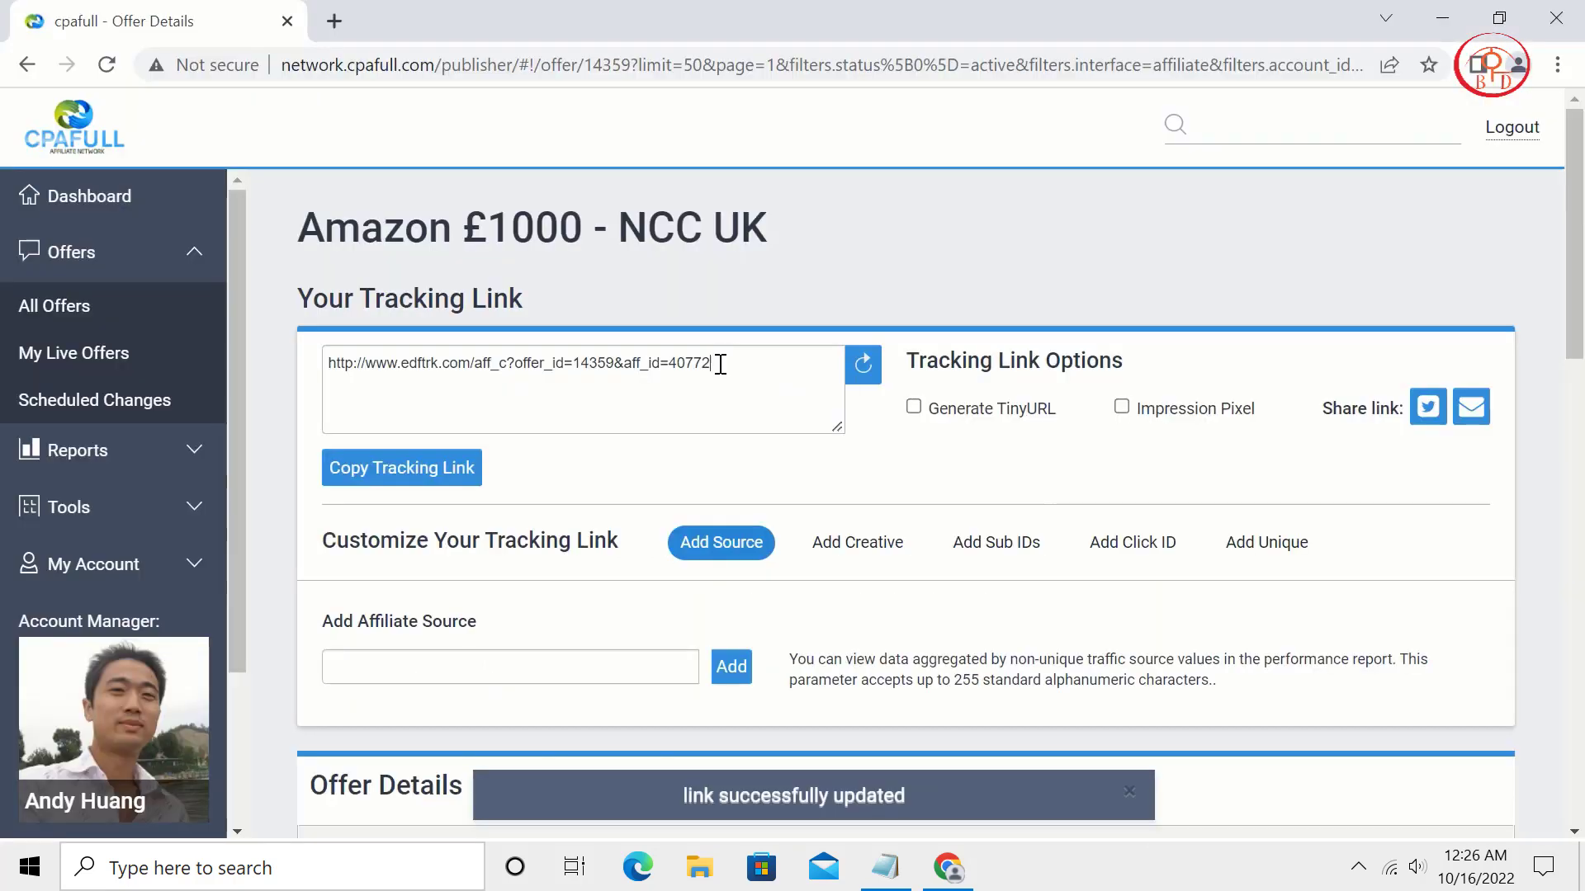
Copy the Amazon £1000 offer's tracking link from CPAFULL.
drag(718, 363, 333, 361)
right_click(393, 360)
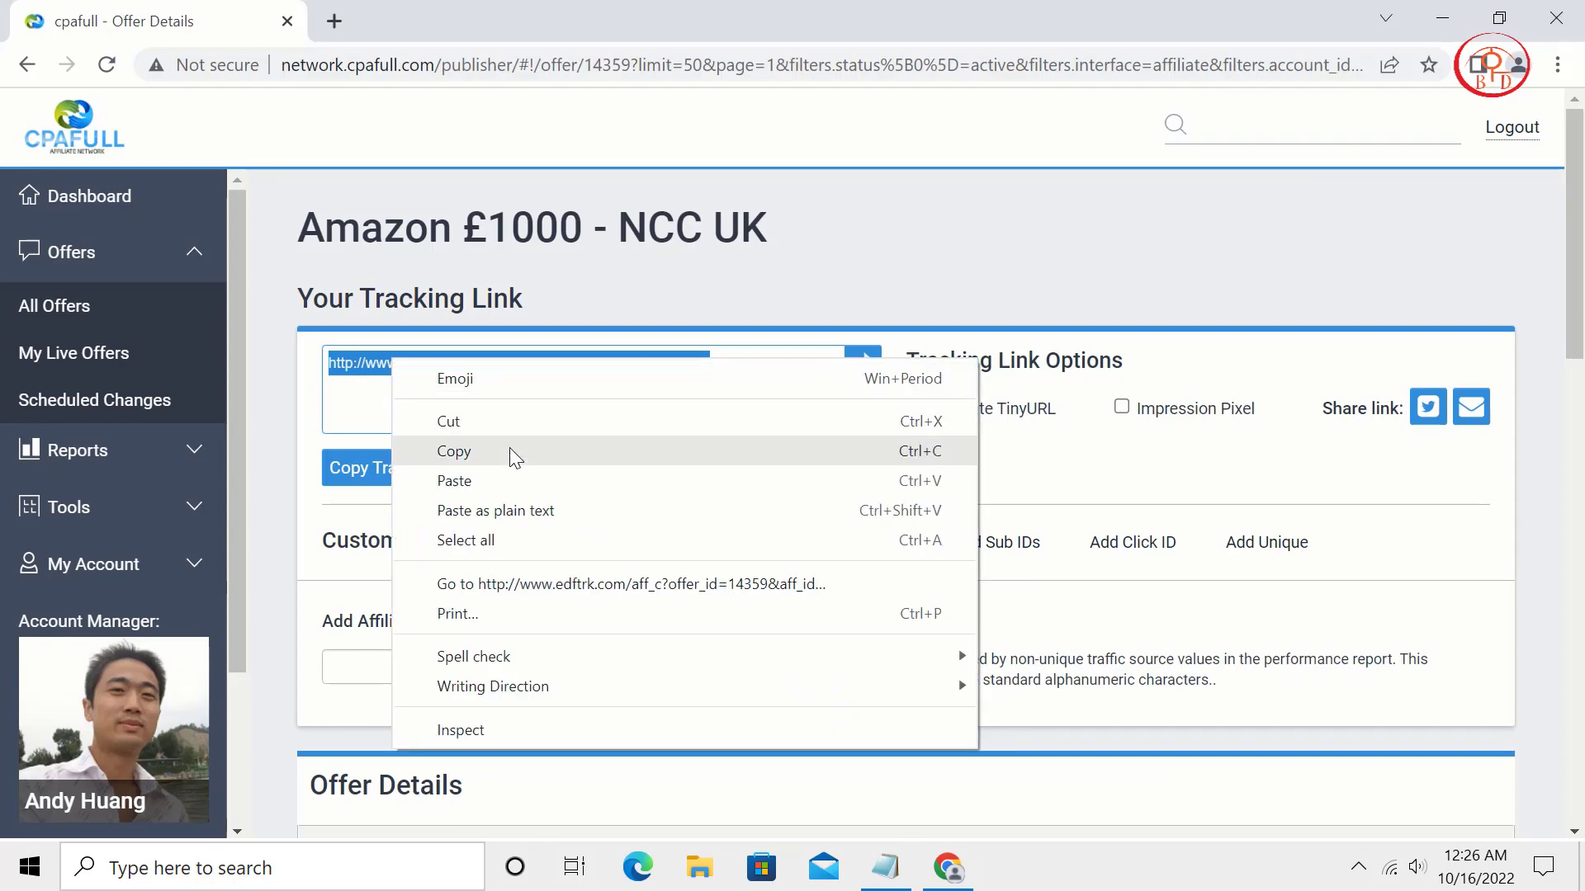
click(509, 448)
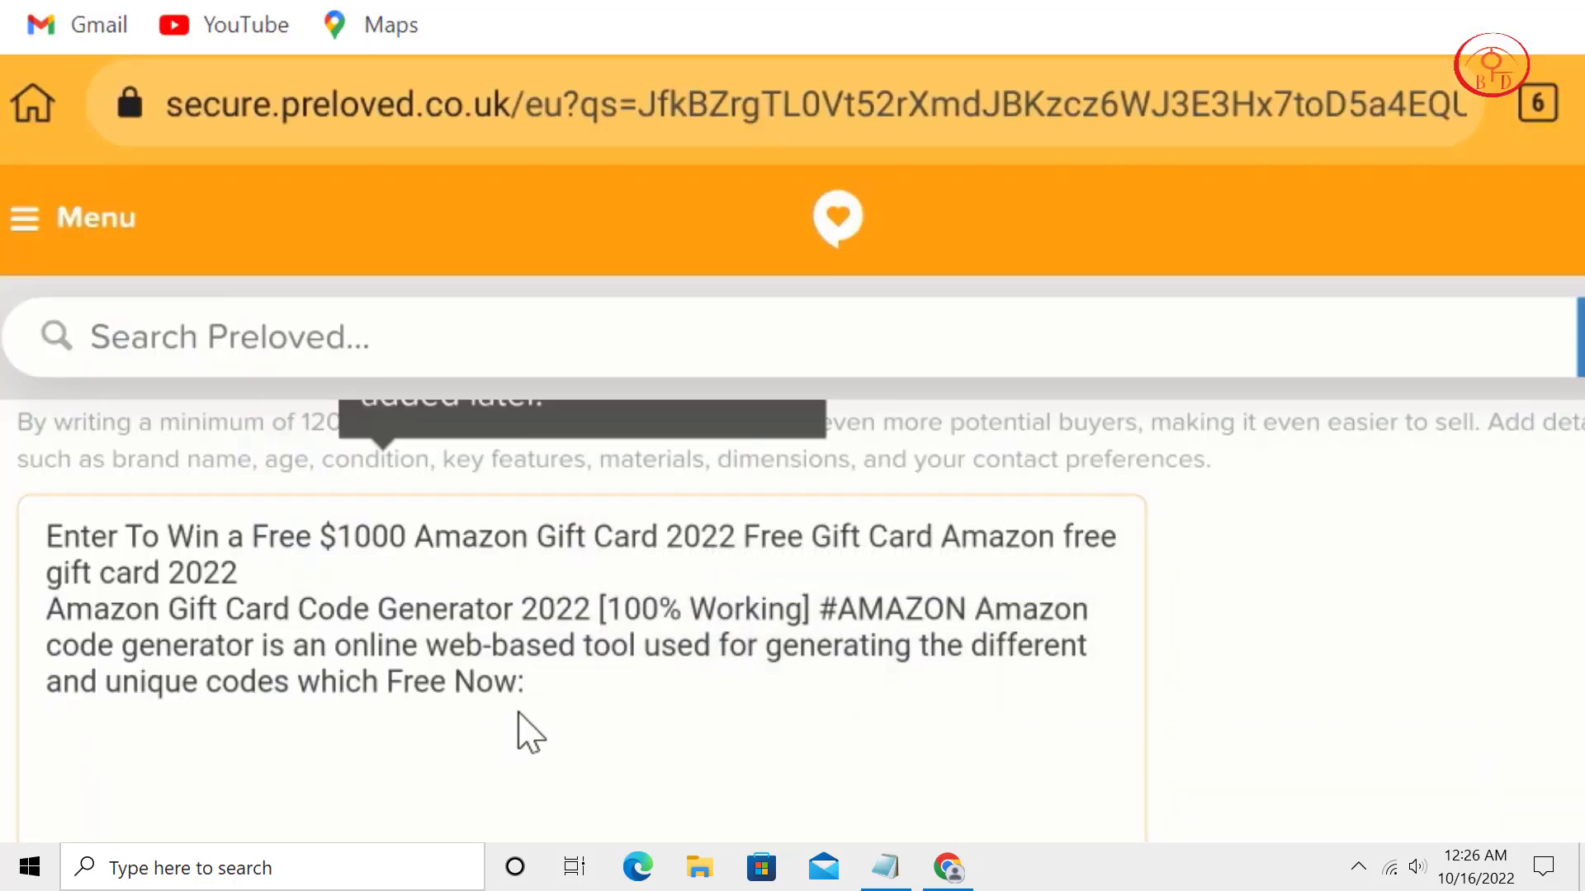
Paste the tracking link at the end of the advert description.
key(ctrl+v)
scroll(785, 471, down, 5)
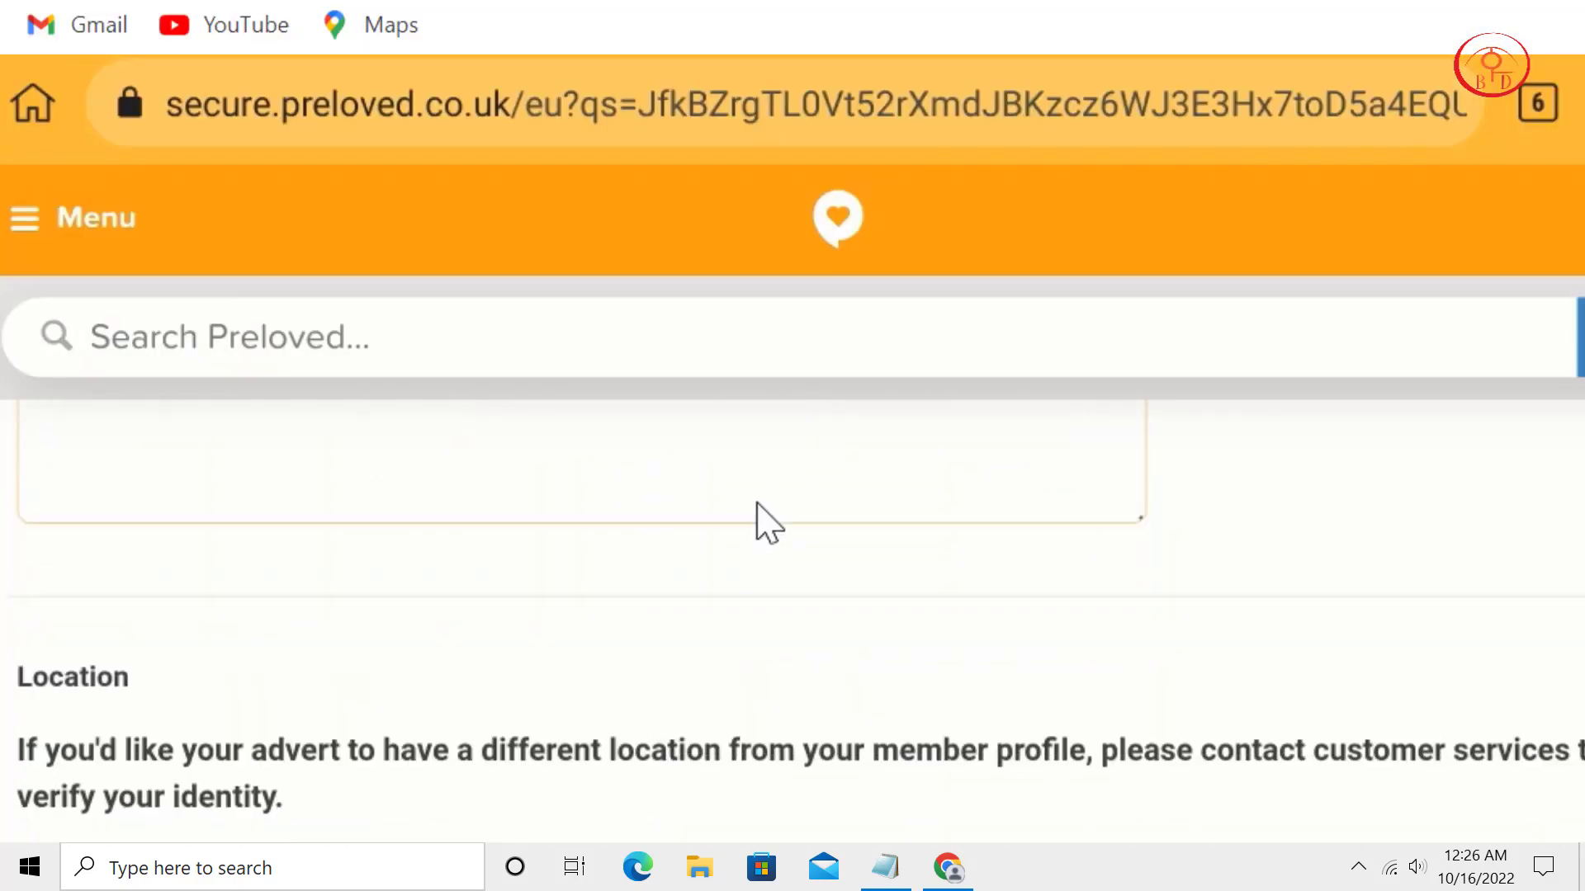
scroll(767, 522, down, 4)
scroll(768, 522, up, 4)
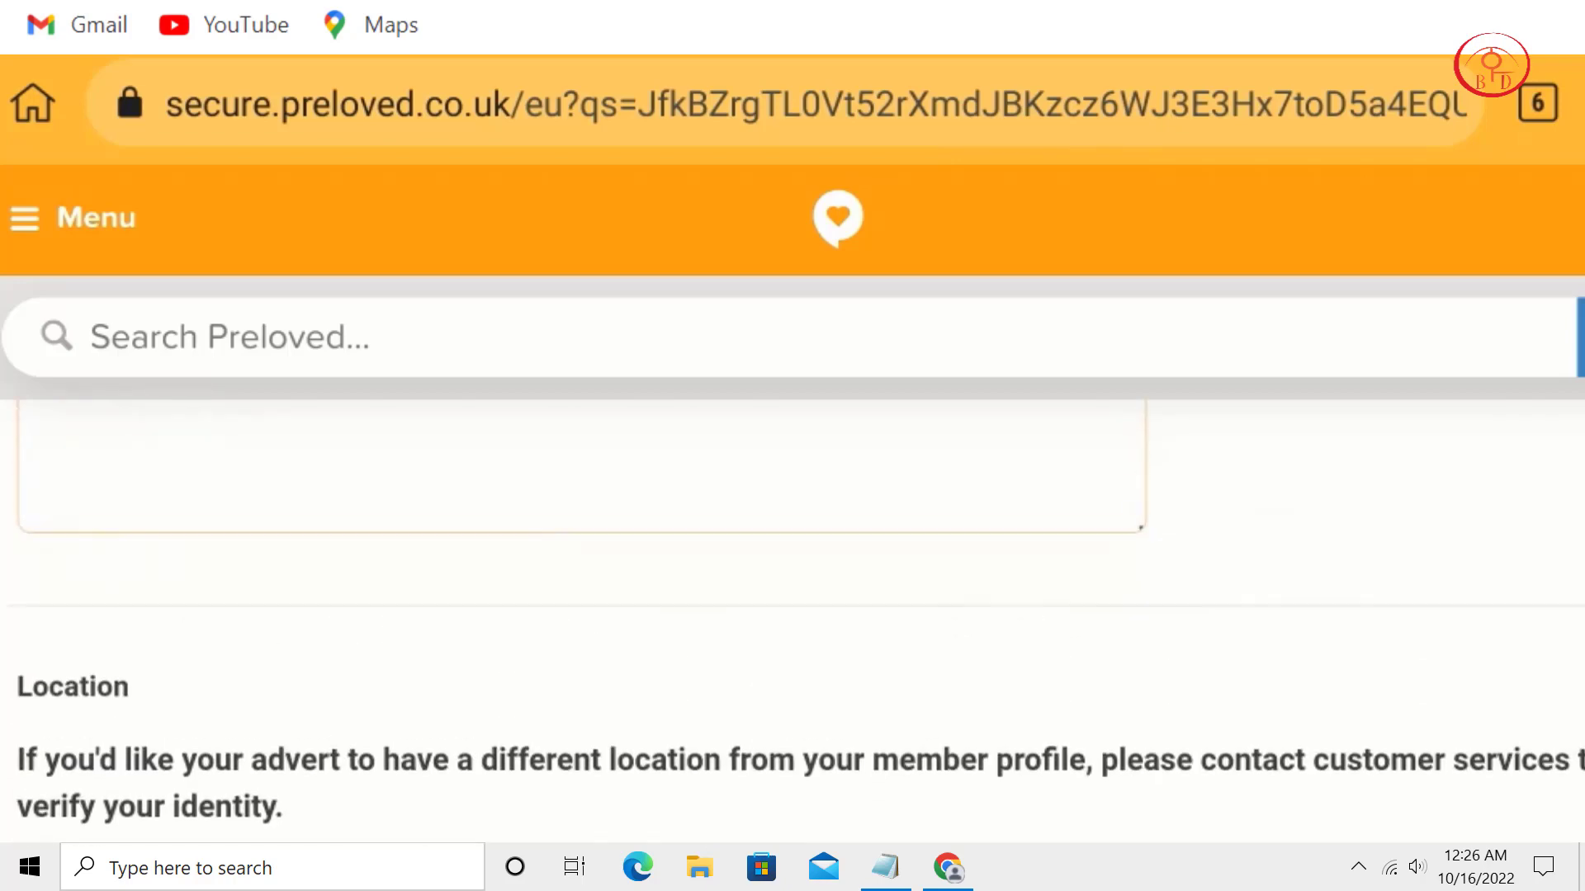
scroll(792, 619, down, 5)
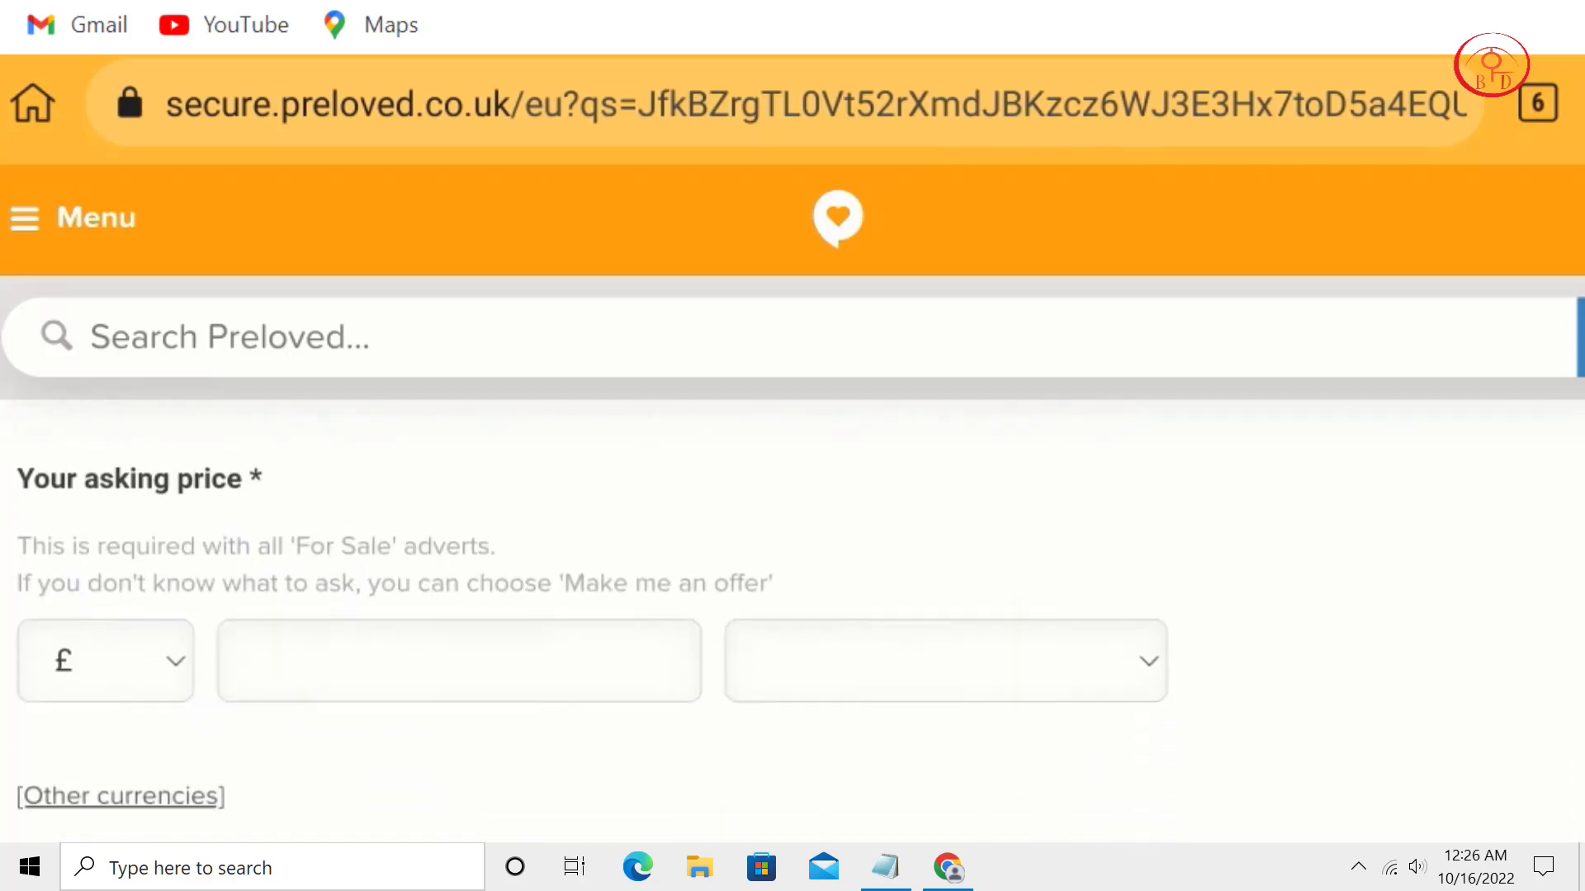
Set the asking price to £2 with 'Or very near offer' as the price type.
click(105, 634)
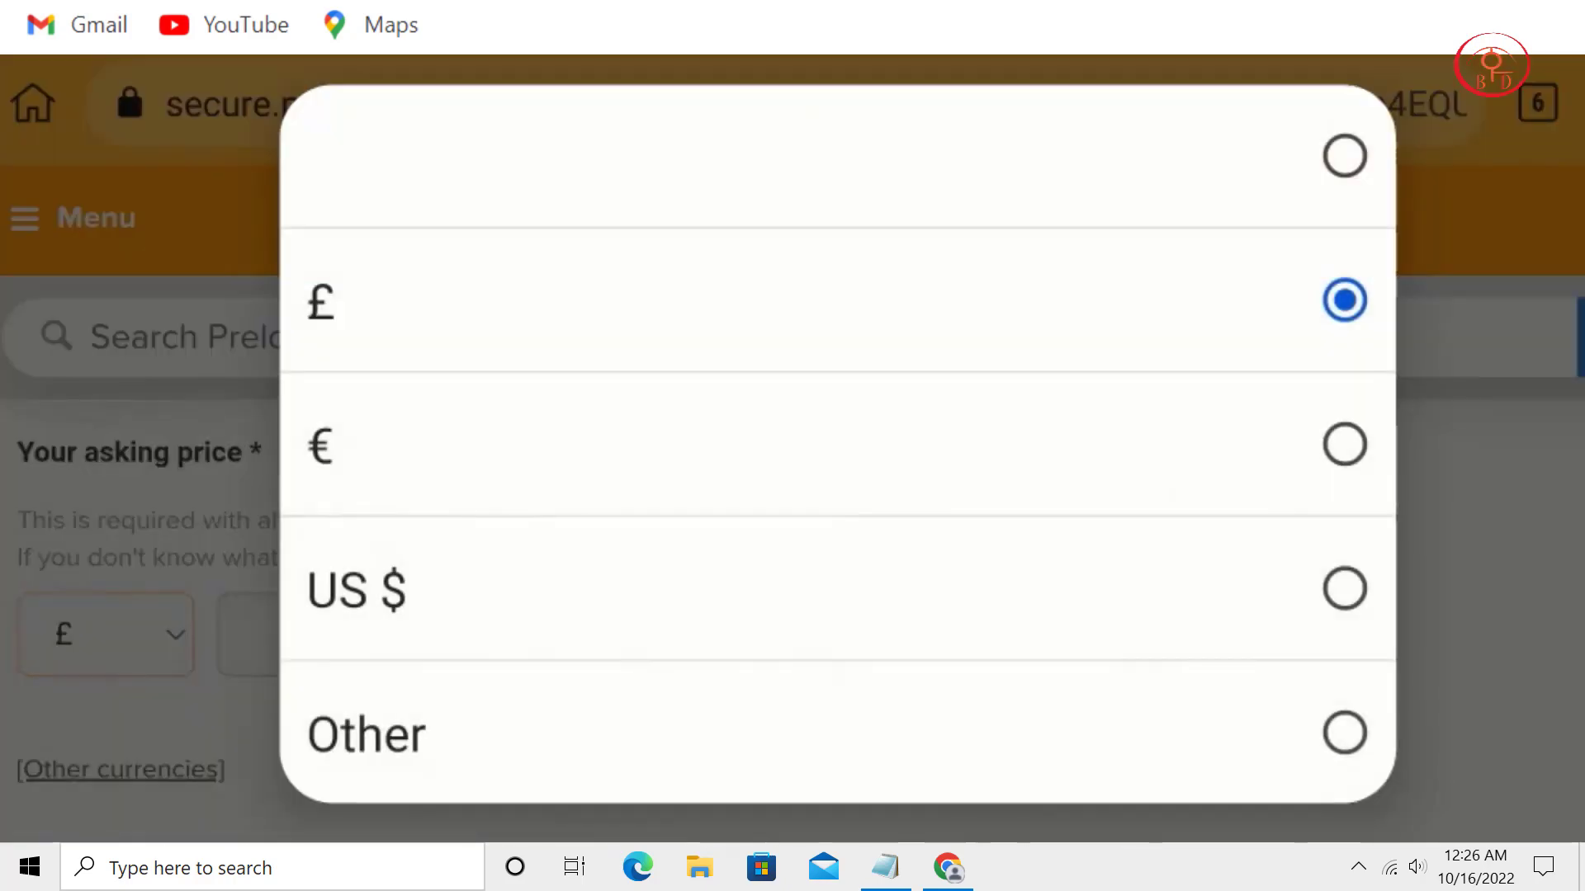
click(838, 300)
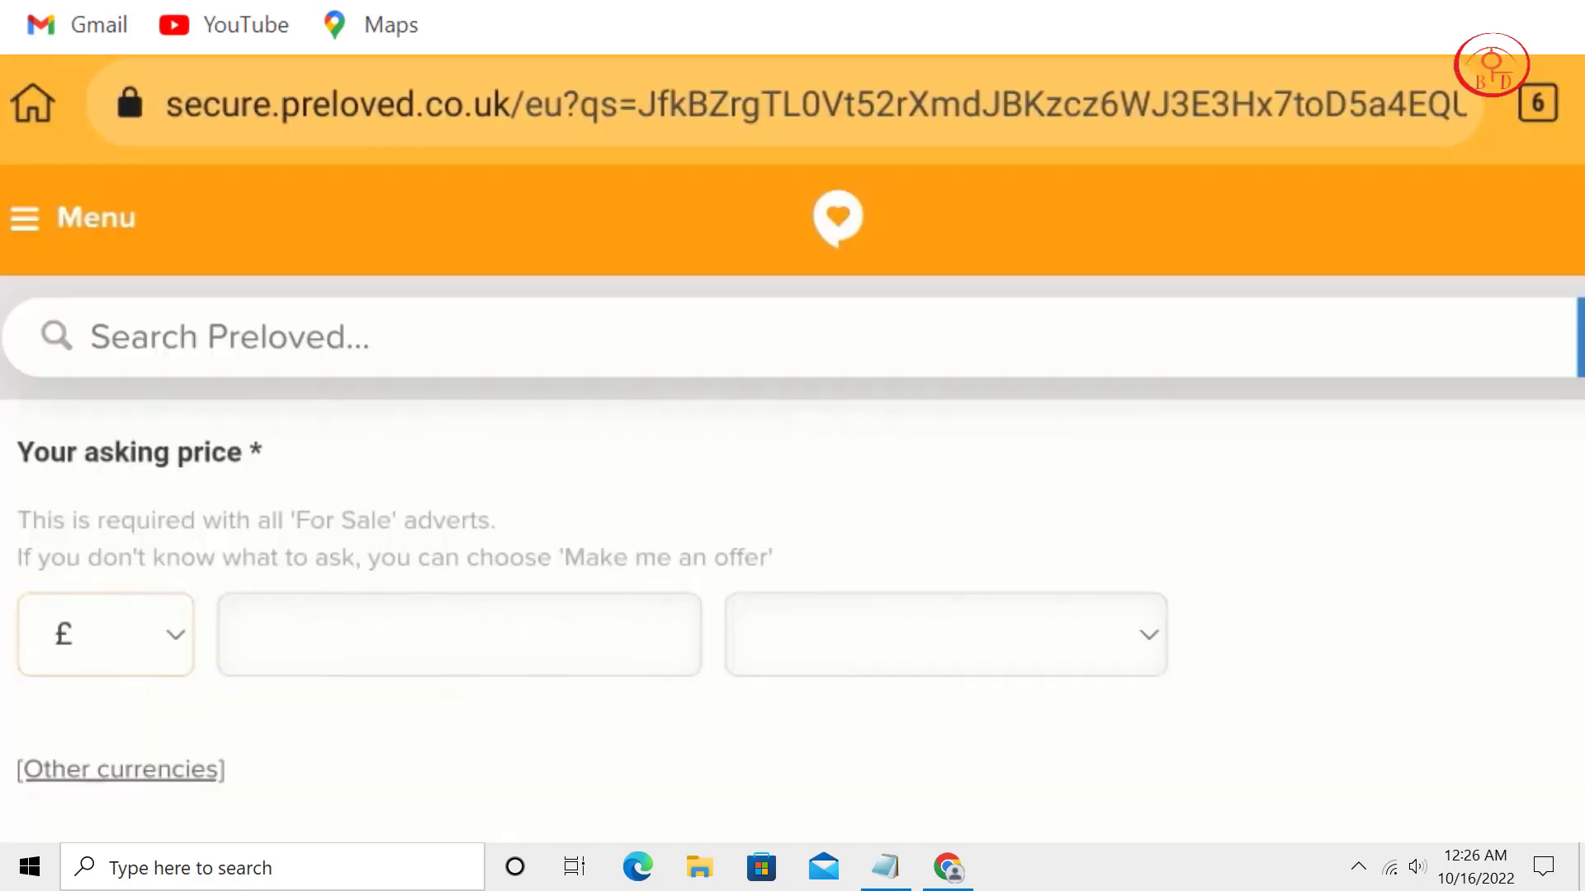
click(246, 635)
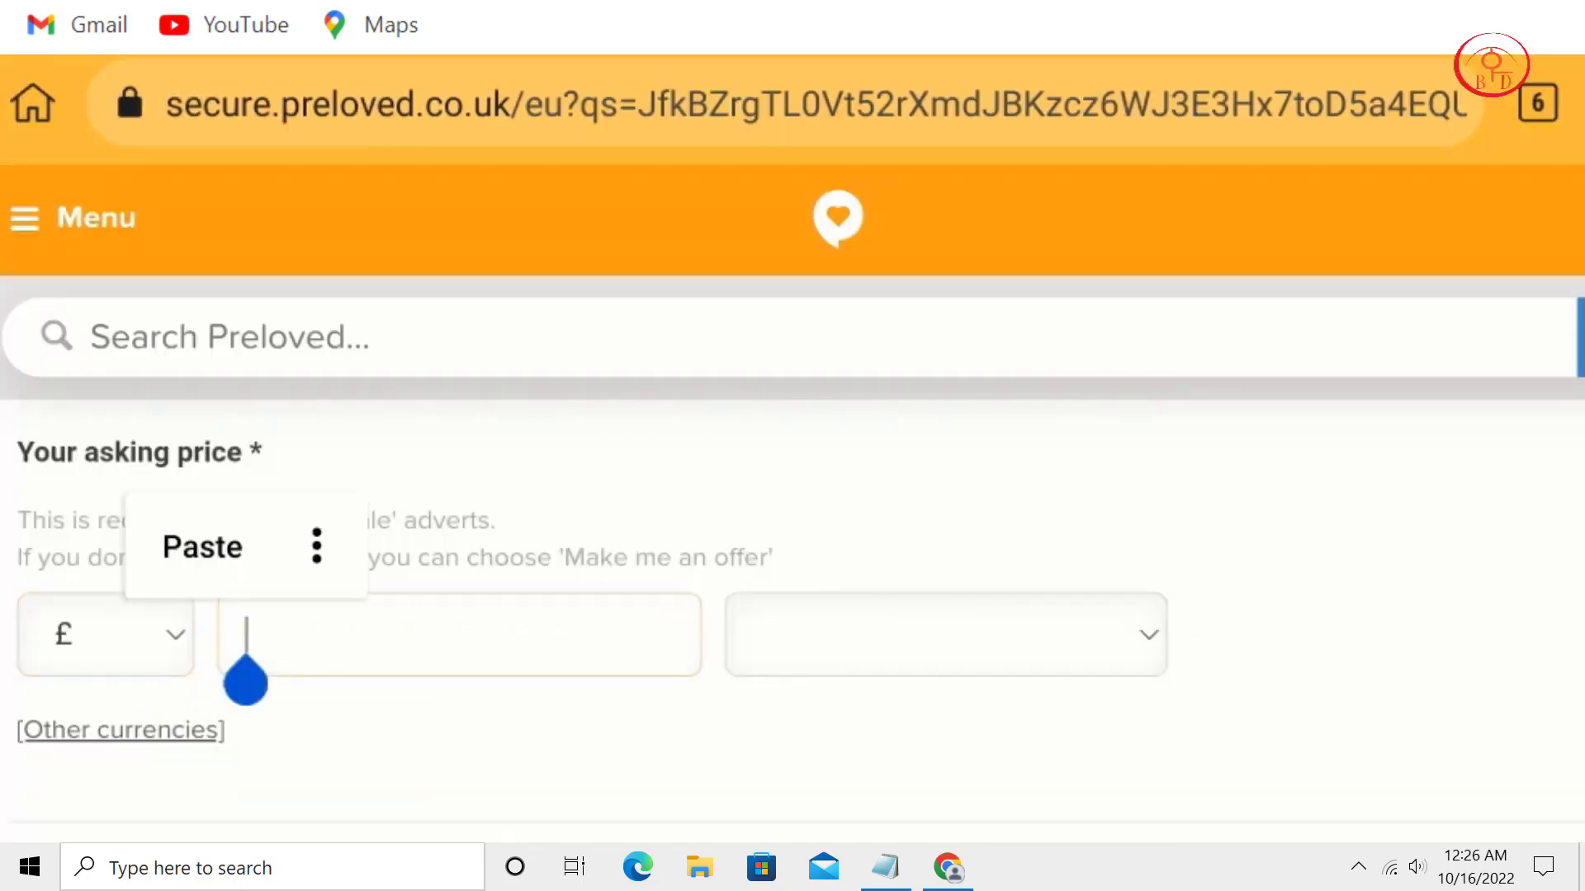
text(2)
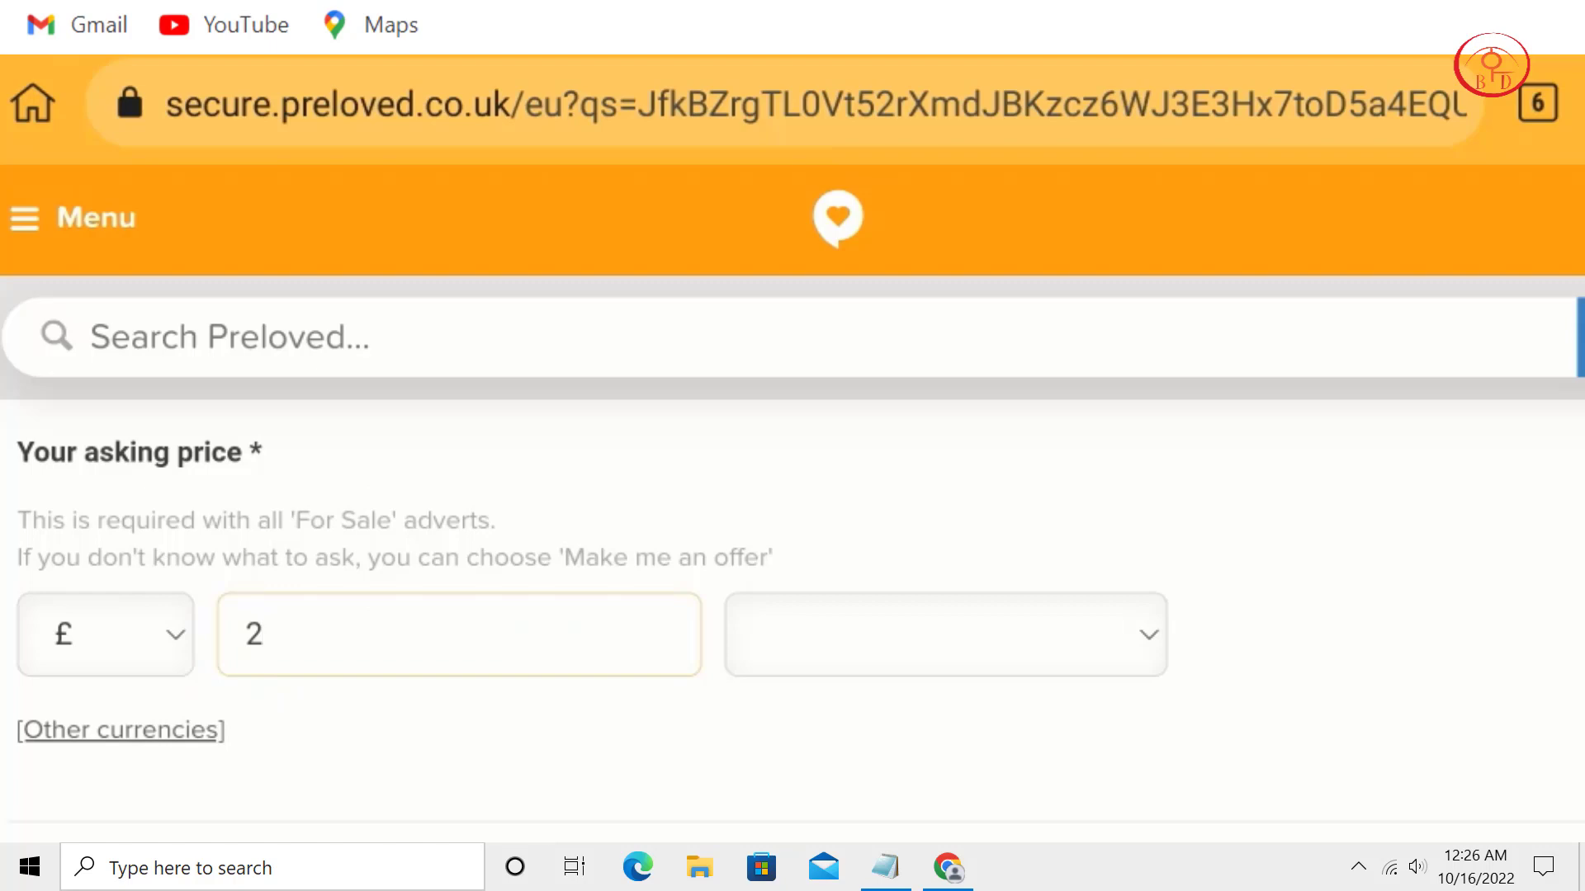
click(946, 634)
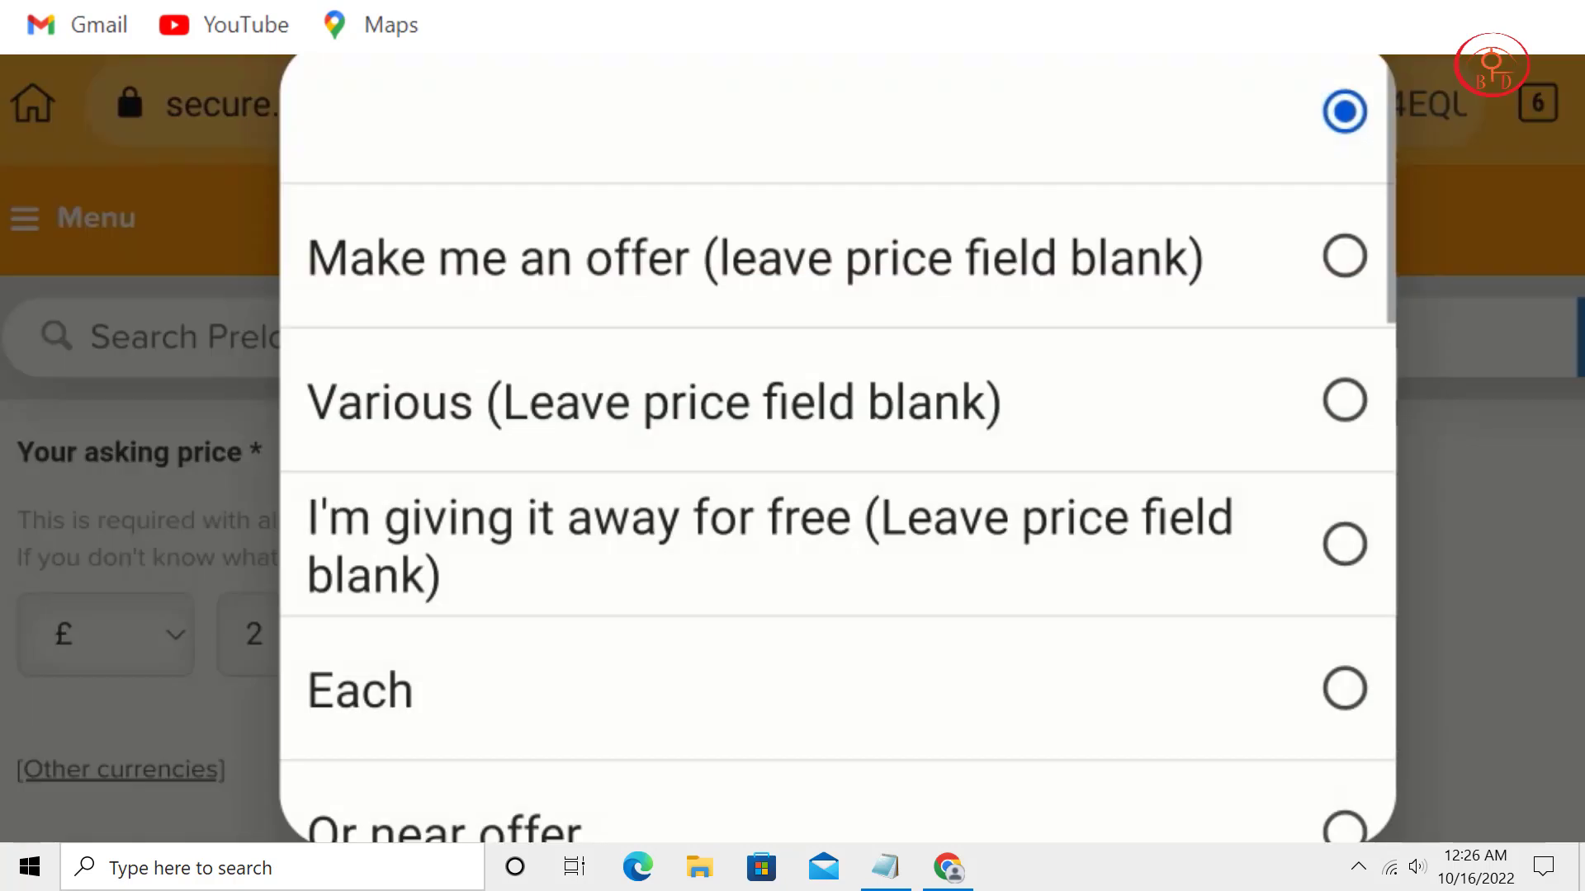
scroll(838, 454, down, 3)
scroll(838, 454, down, 2)
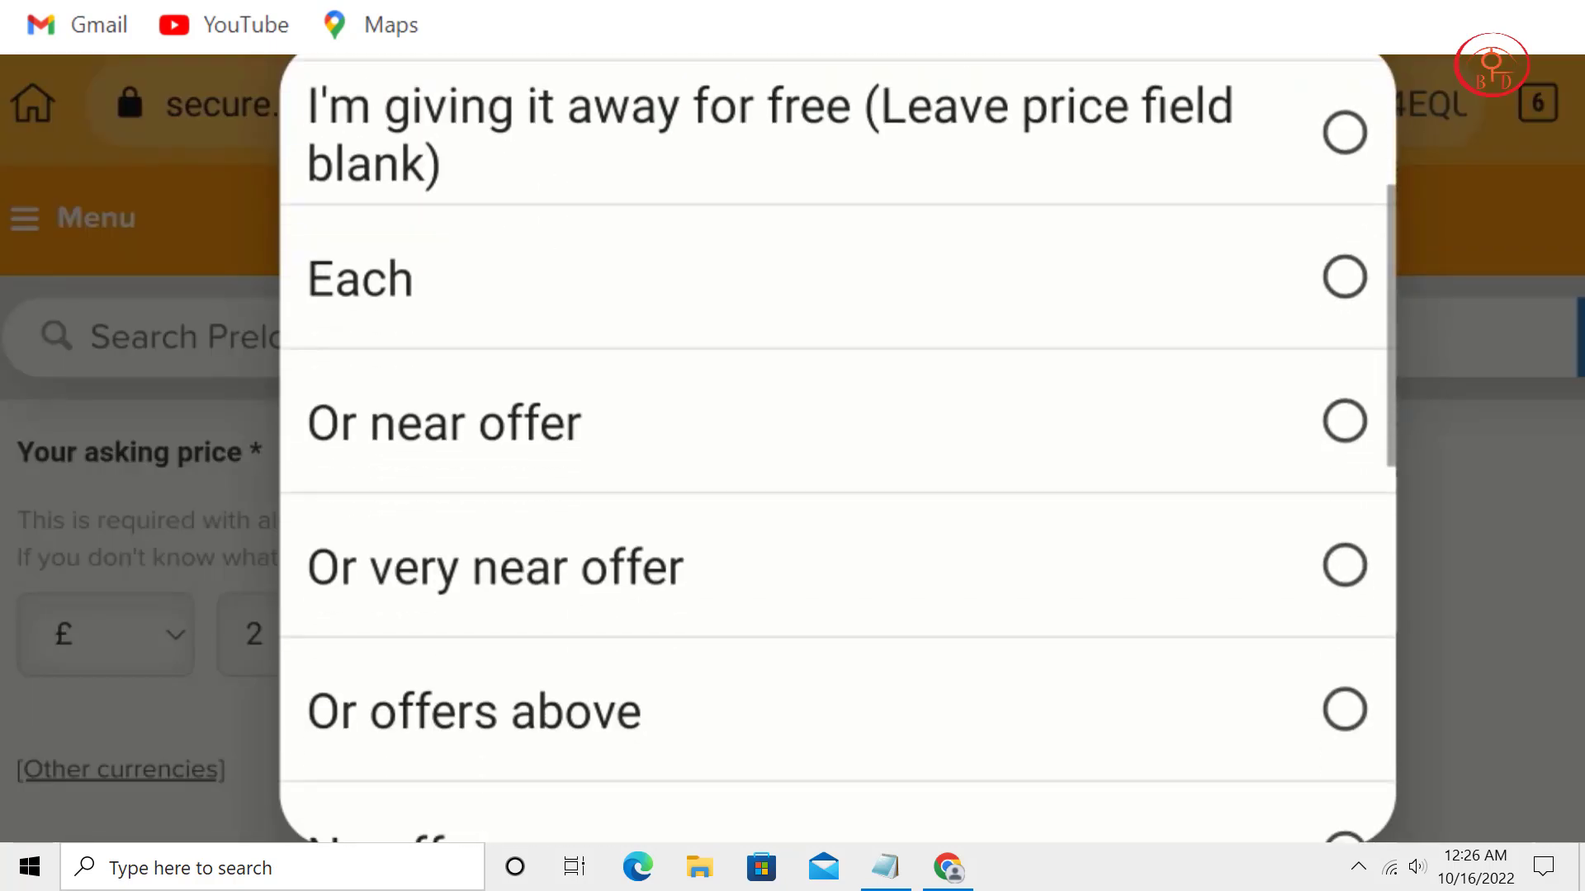
scroll(838, 454, down, 5)
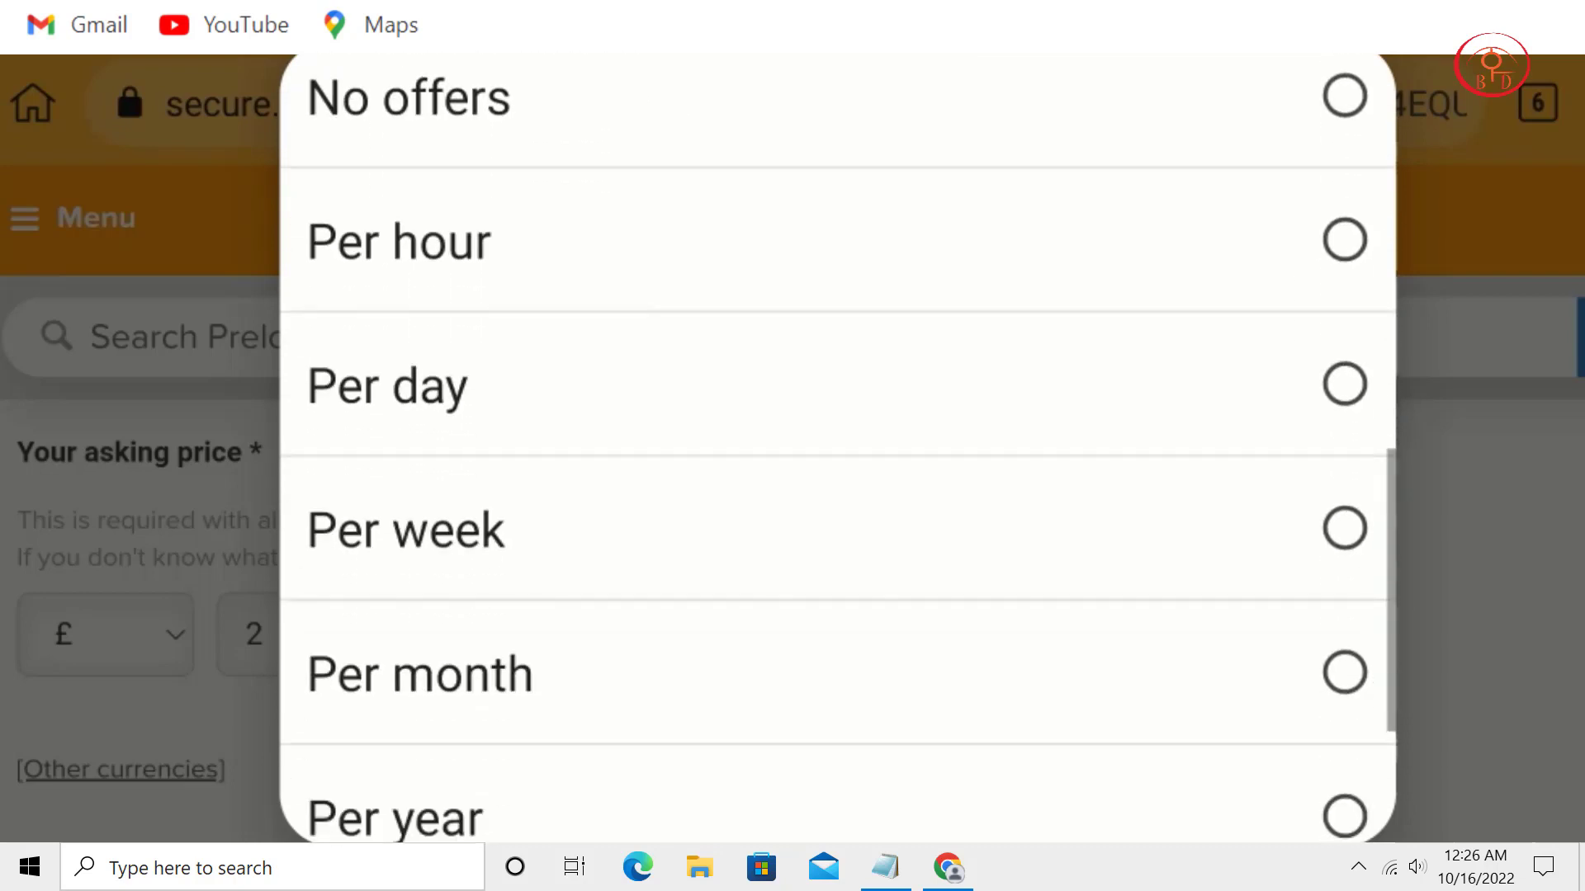
scroll(838, 450, down, 3)
scroll(838, 450, up, 10)
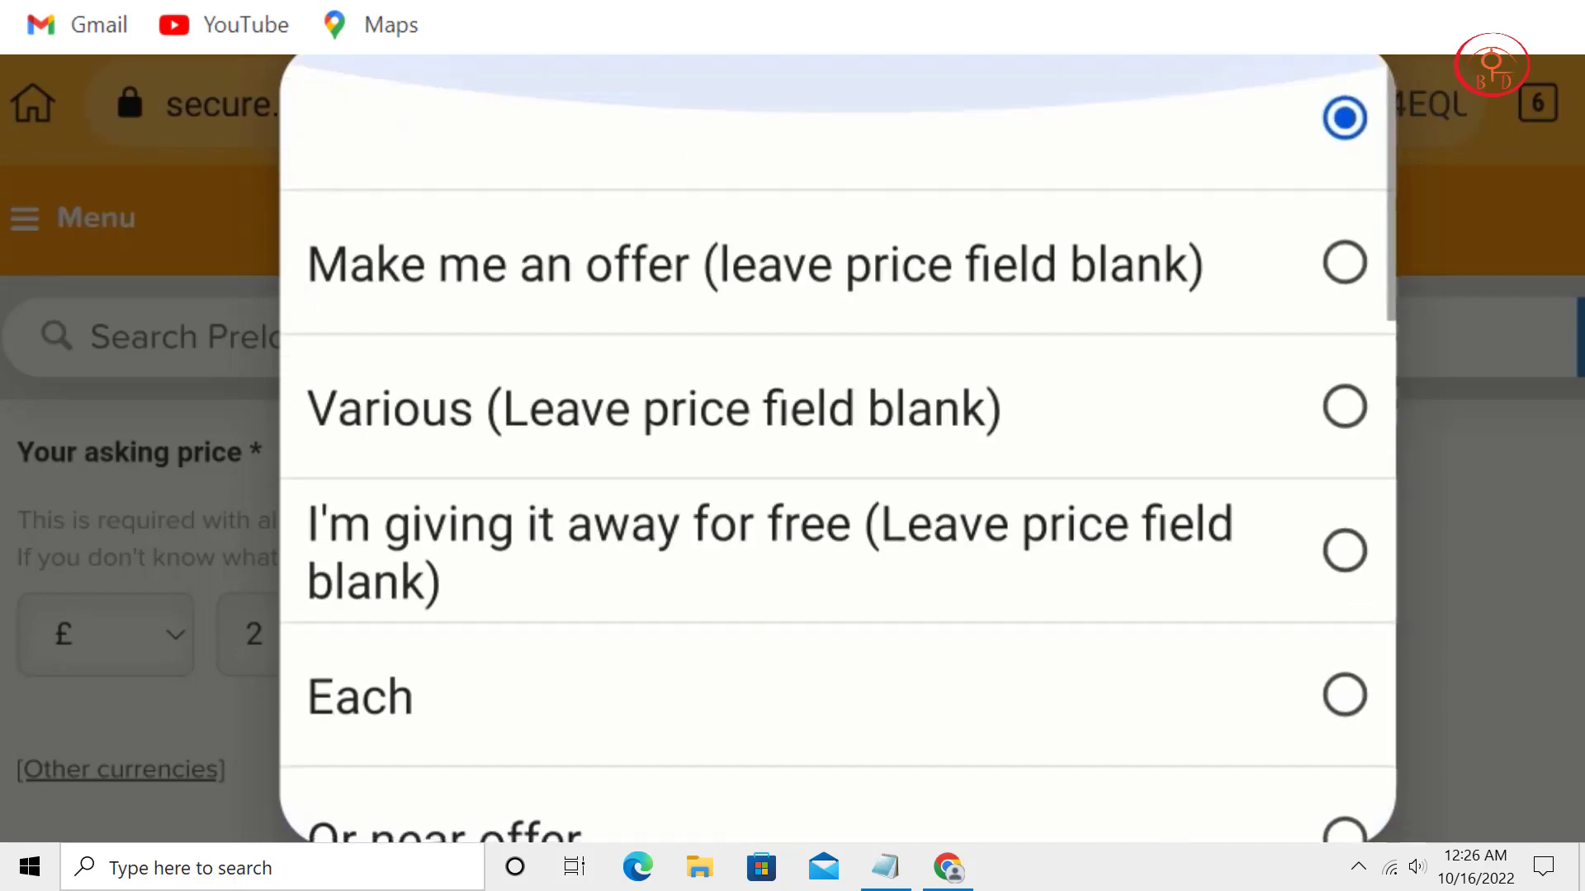
scroll(837, 450, down, 3)
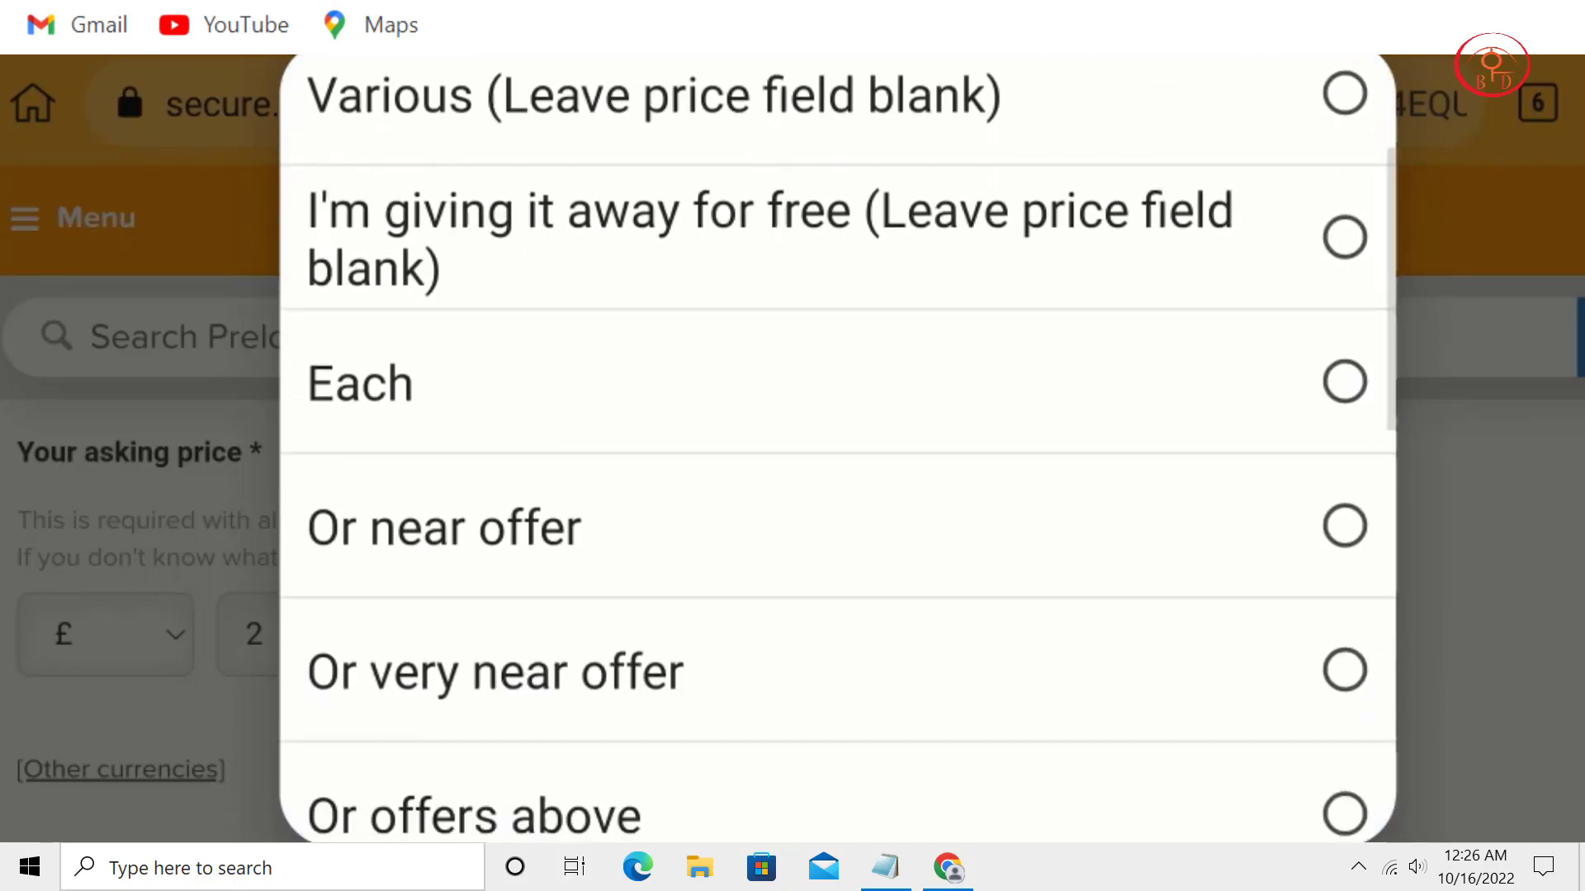
scroll(838, 450, down, 1)
click(838, 586)
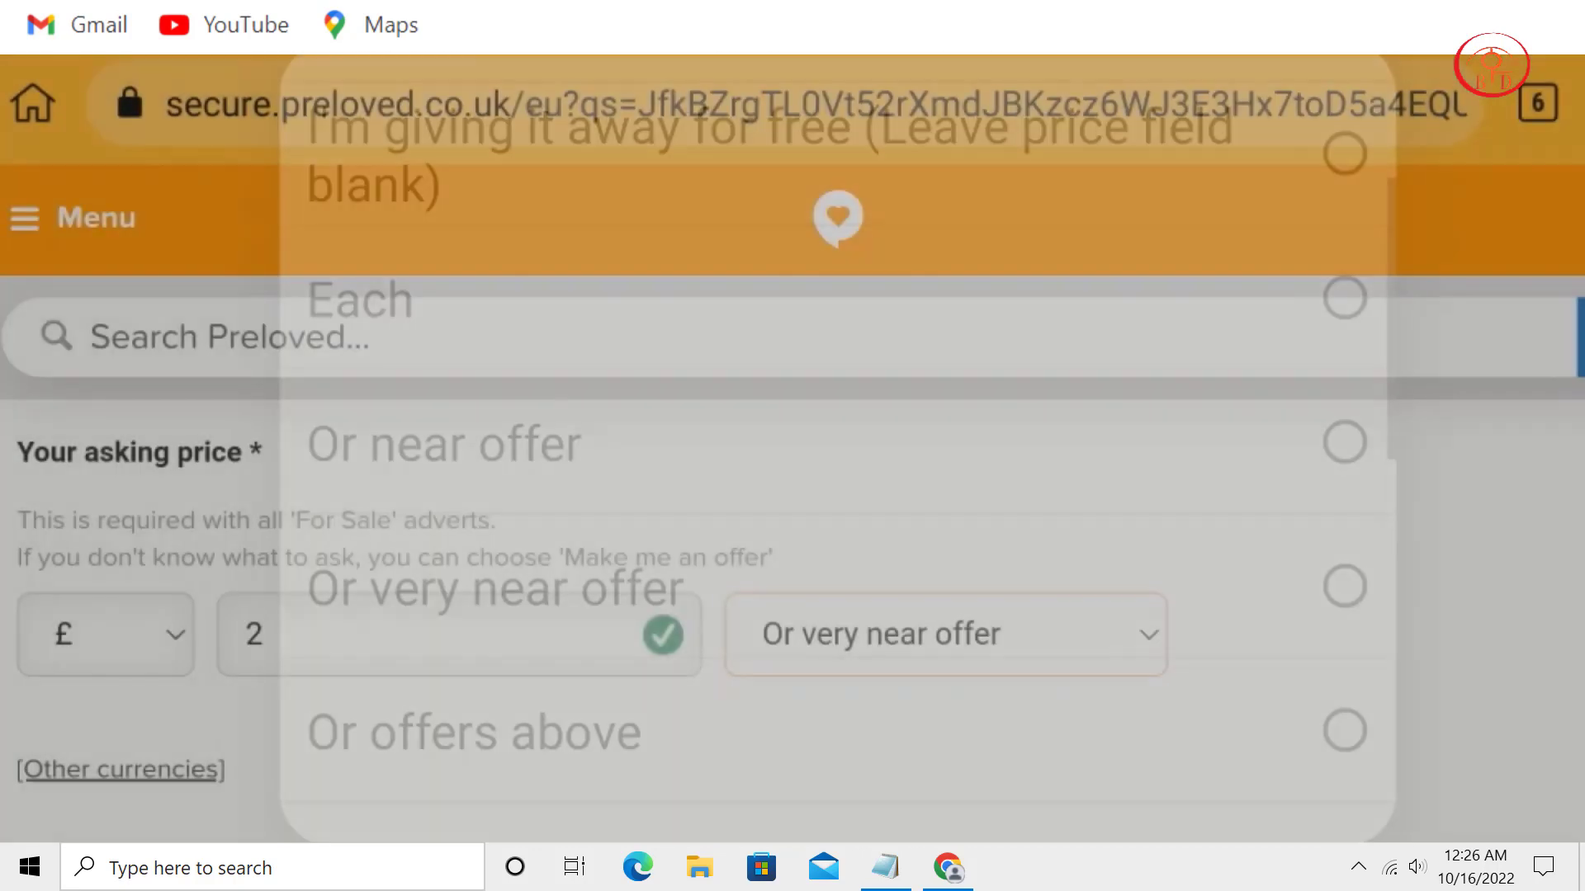
scroll(793, 602, down, 4)
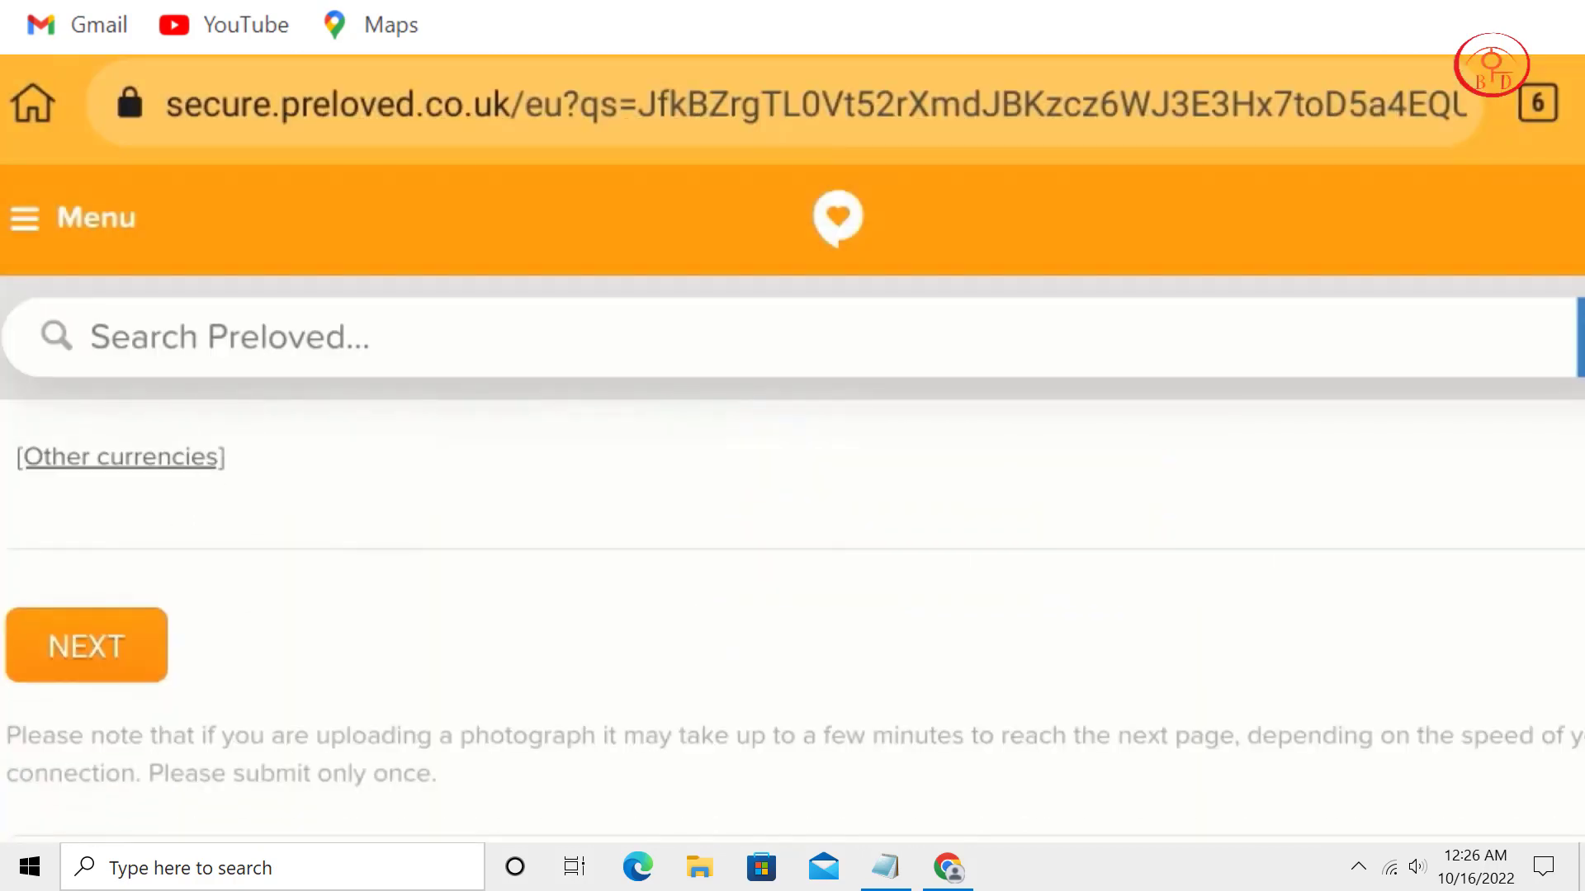
Submit the Amazon £1000 advert and start a new private advert.
click(134, 658)
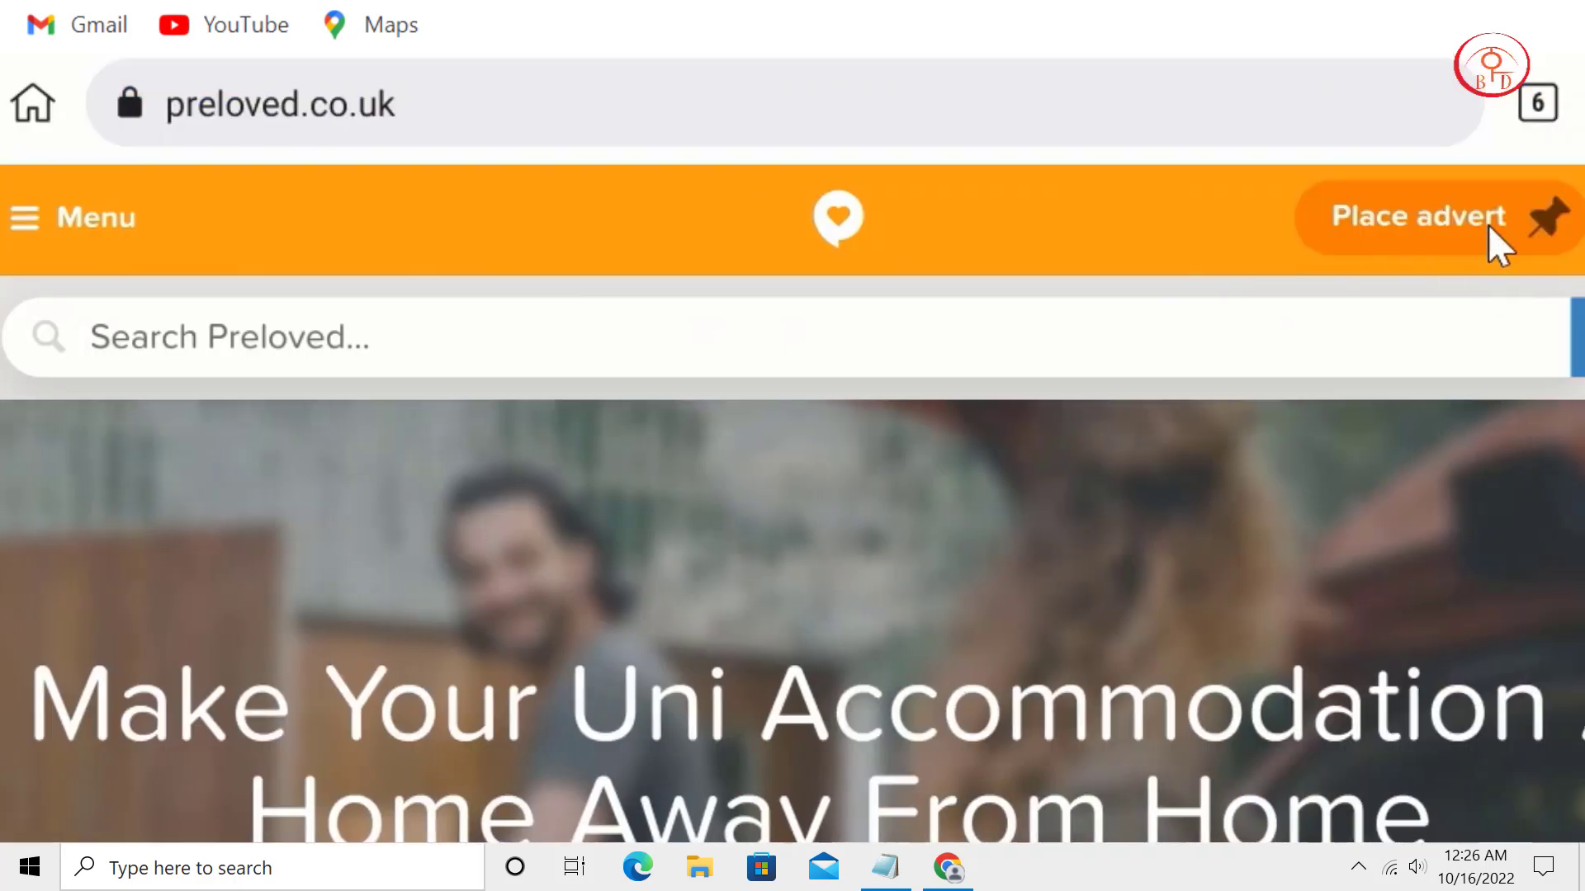
click(1487, 225)
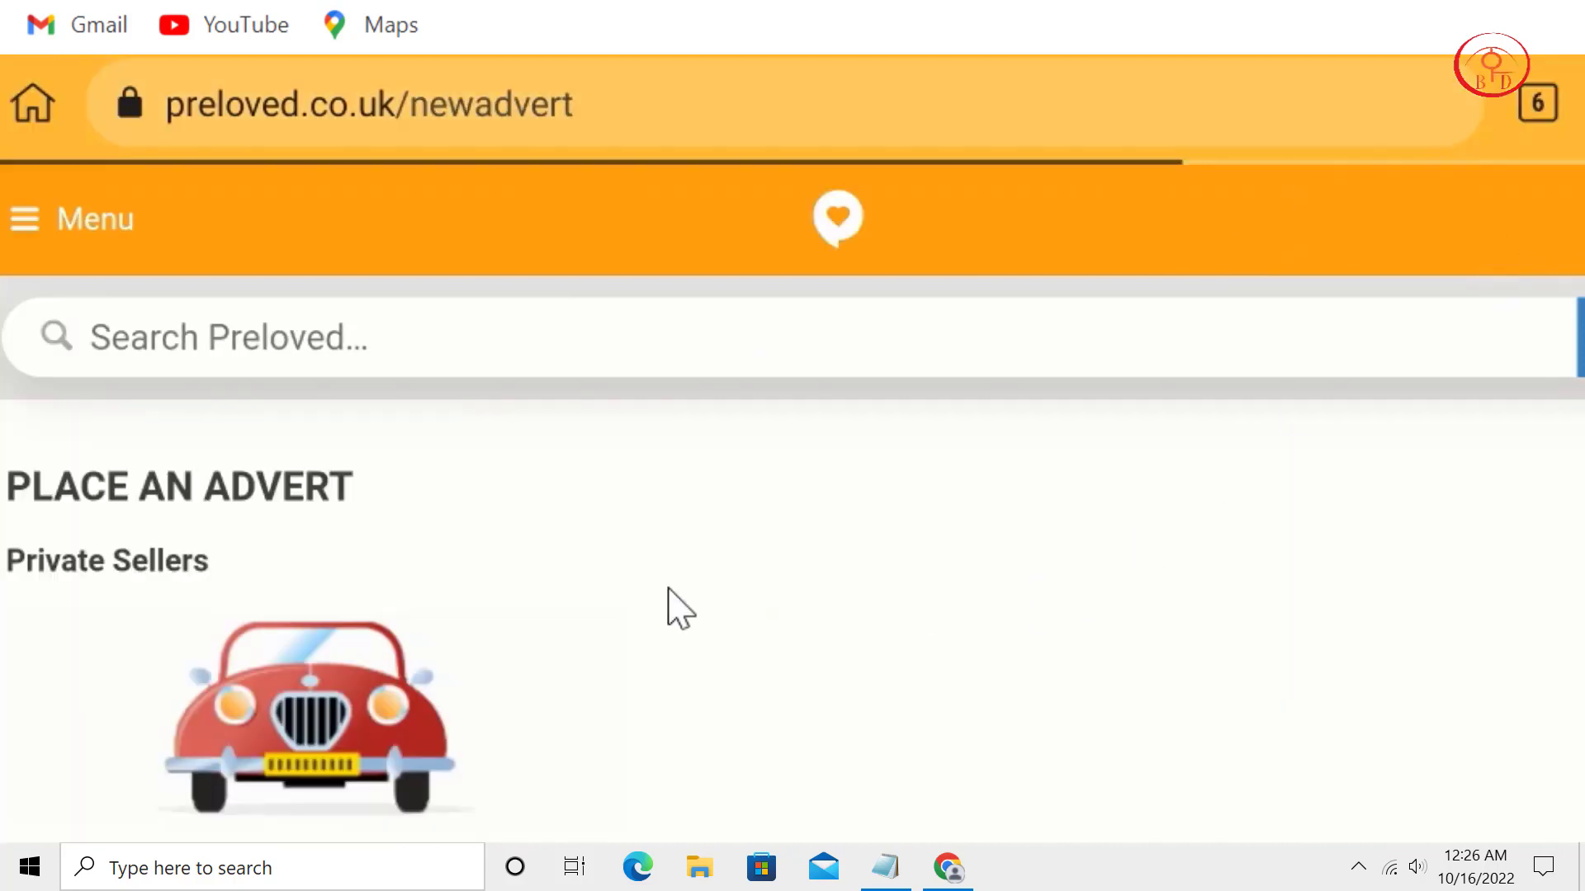
drag(619, 502, 662, 289)
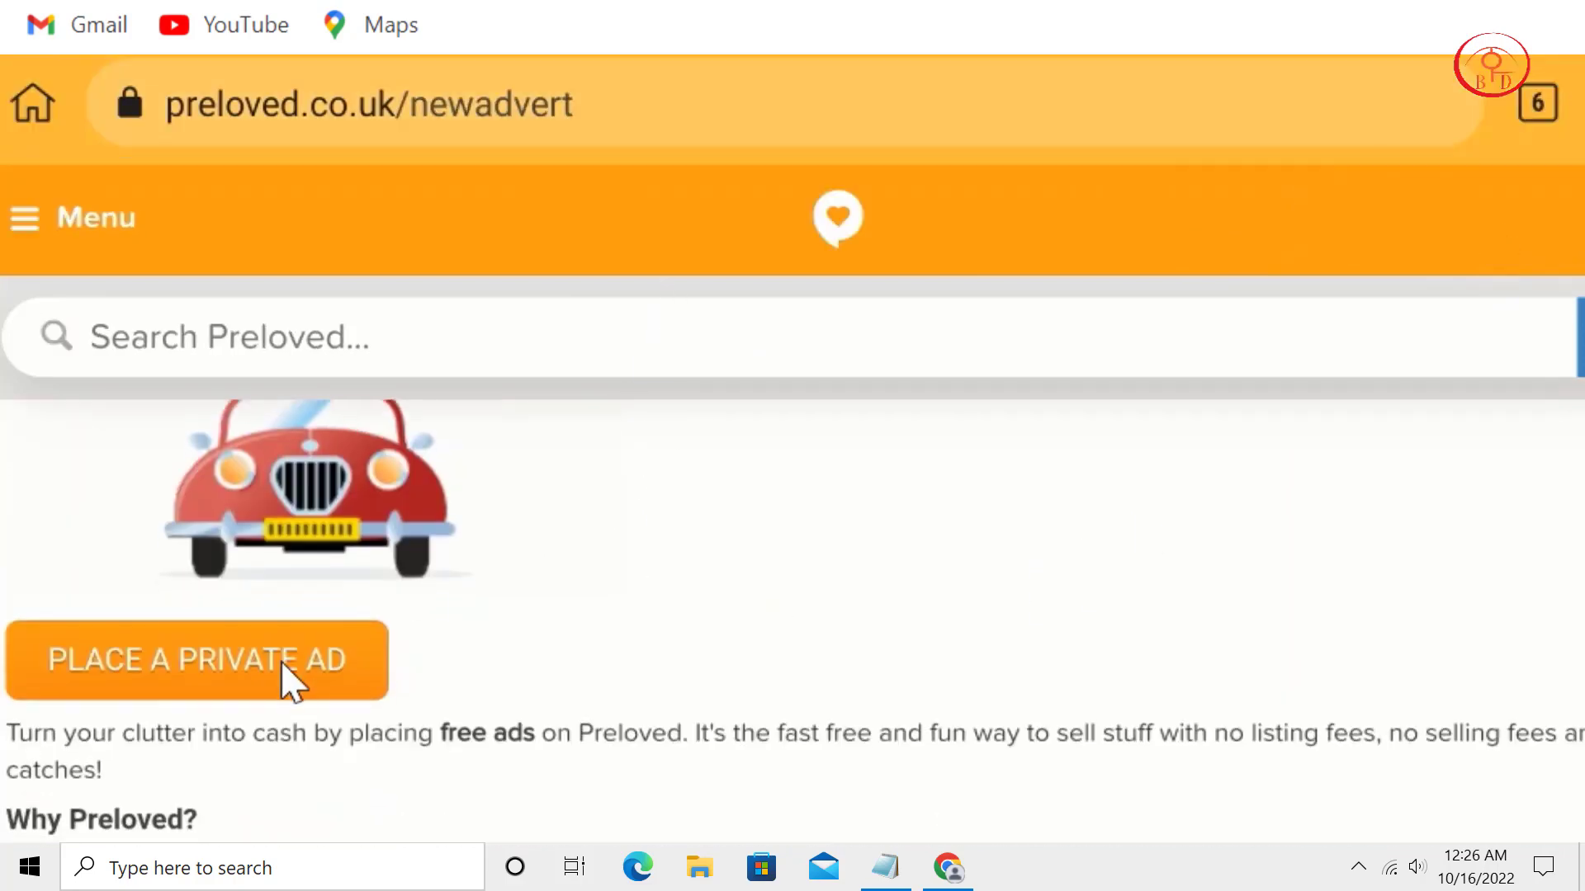
click(275, 675)
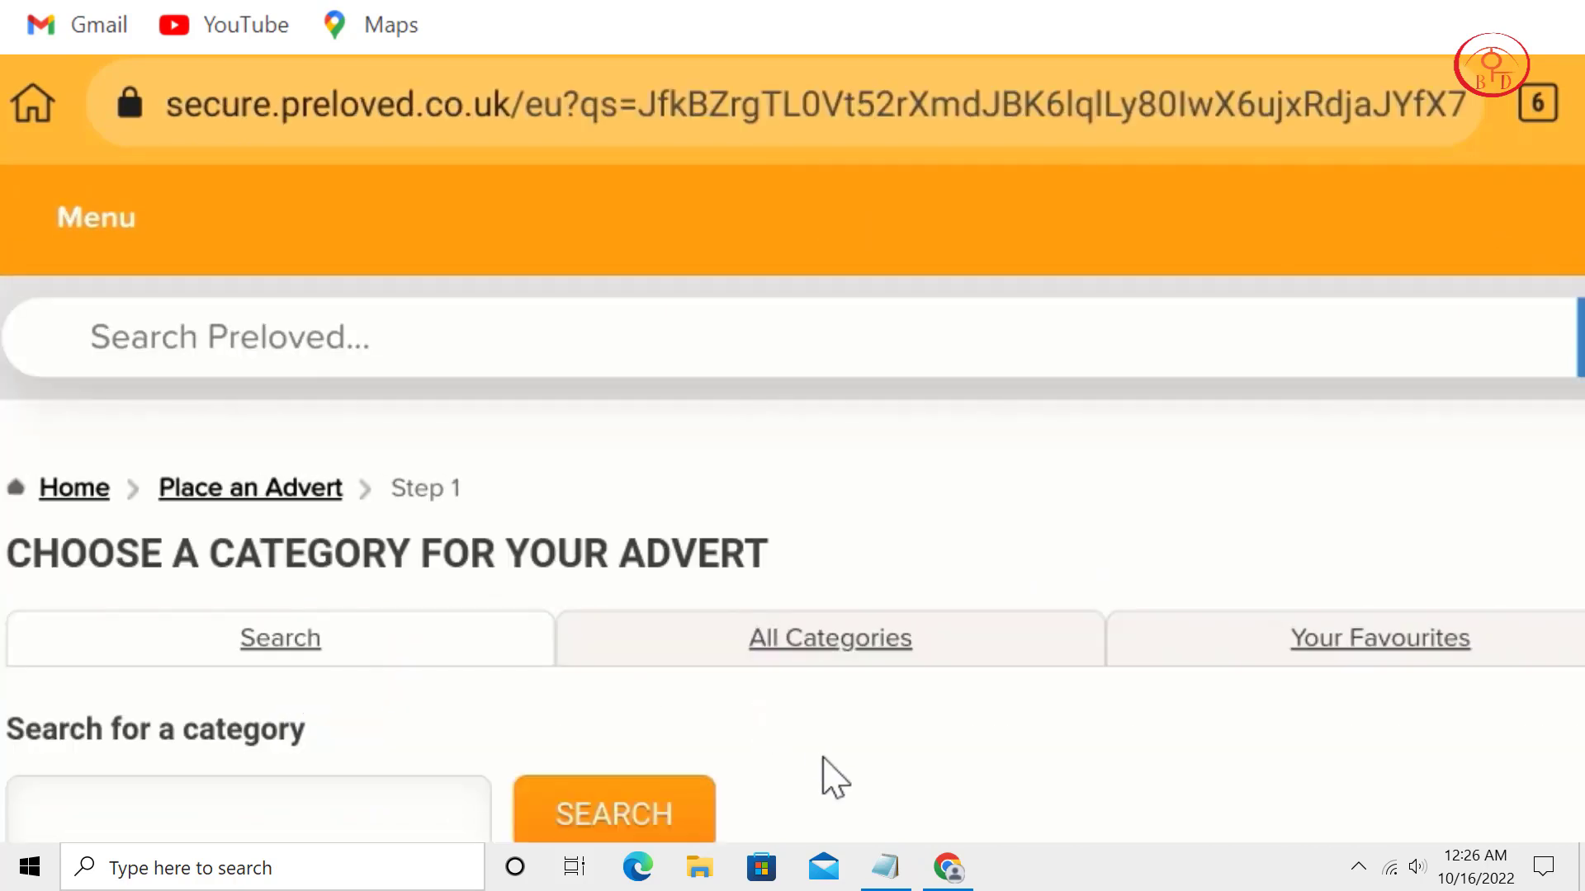
Show all categories and search them for 'Mobile' to find Mobile Phones.
scroll(811, 532, down, 2)
click(816, 467)
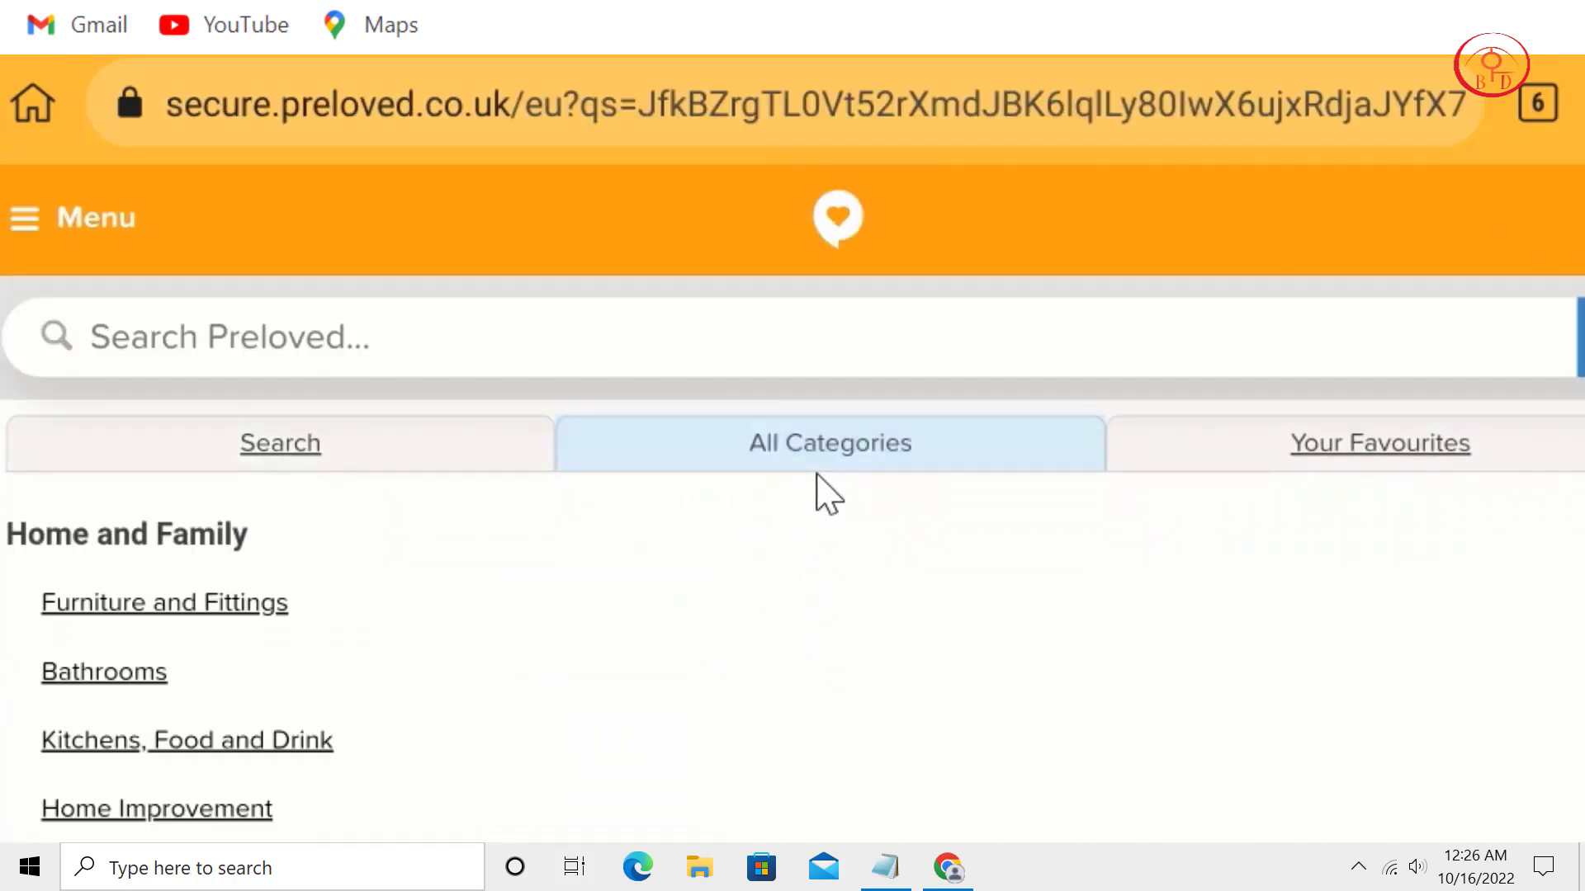
scroll(685, 685, down, 7)
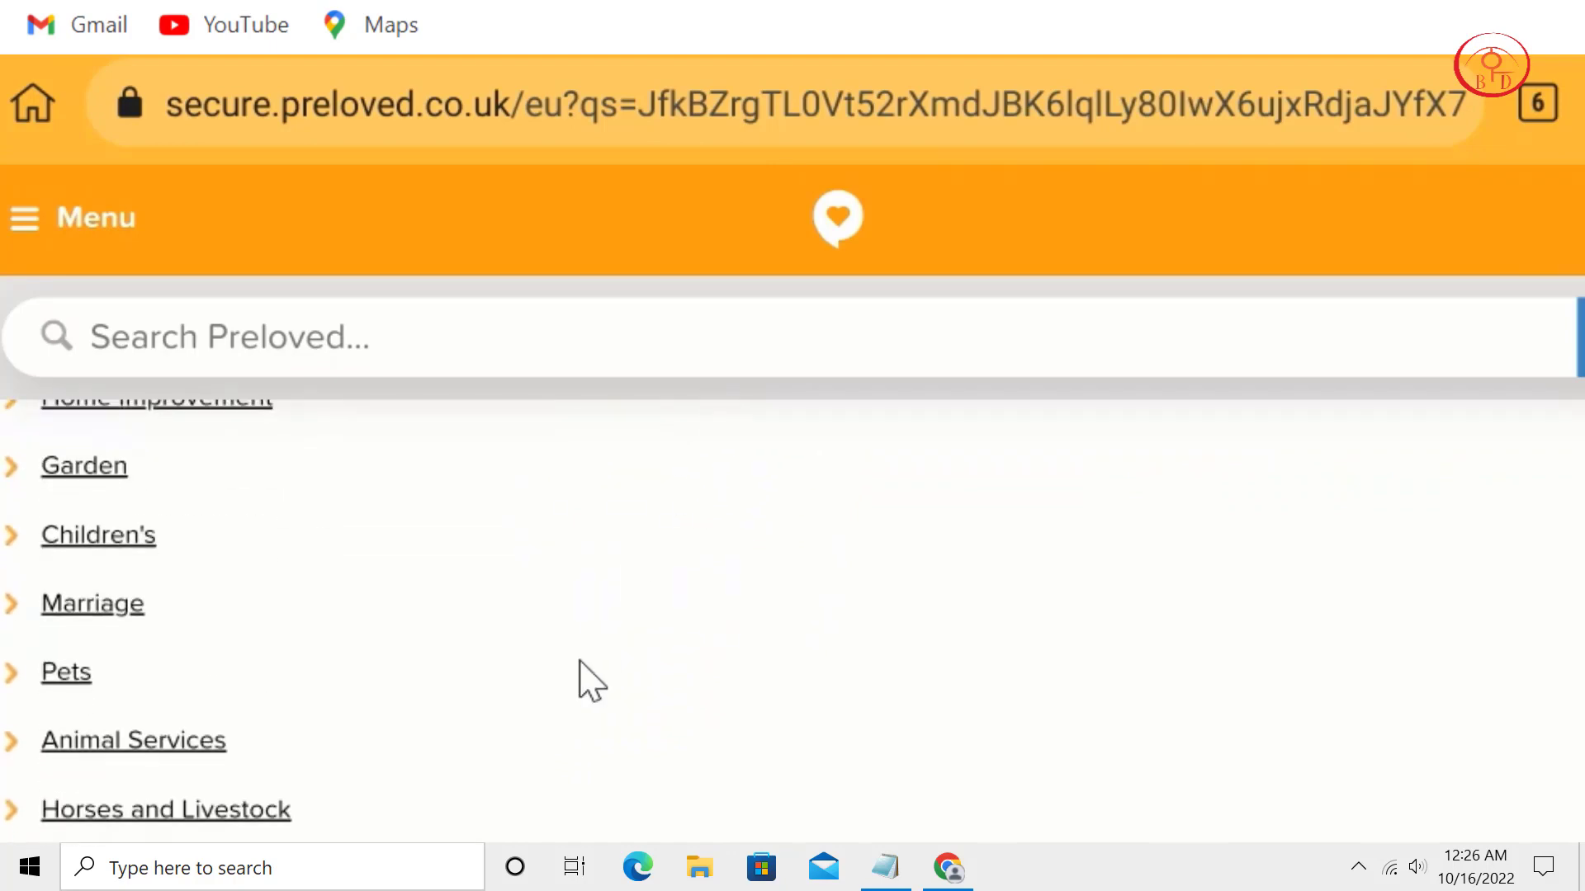
scroll(624, 421, down, 1)
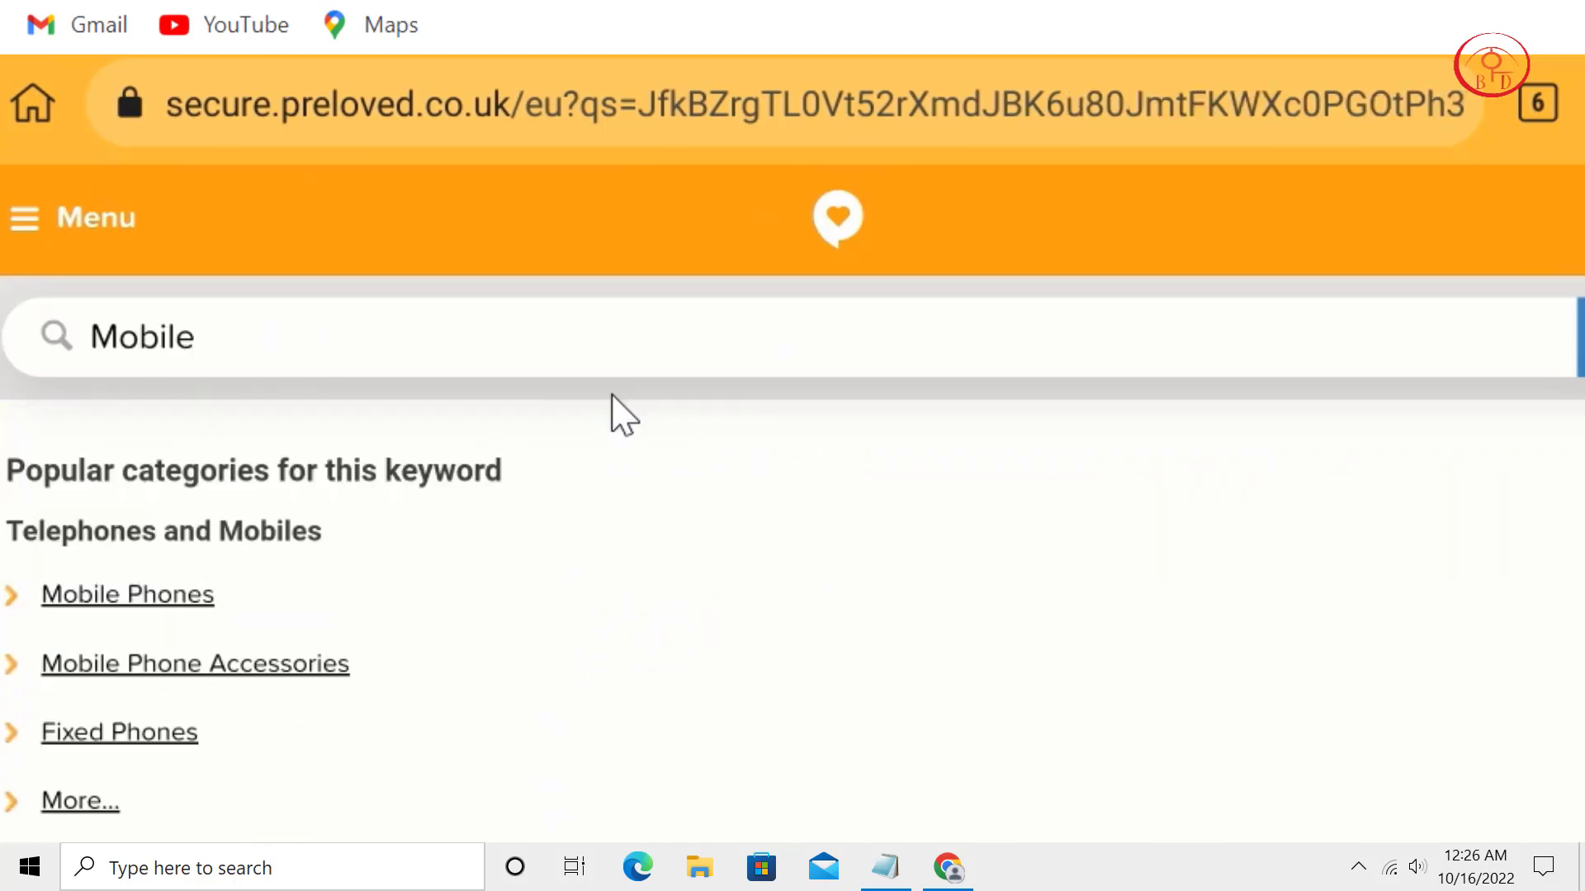
scroll(611, 395, down, 1)
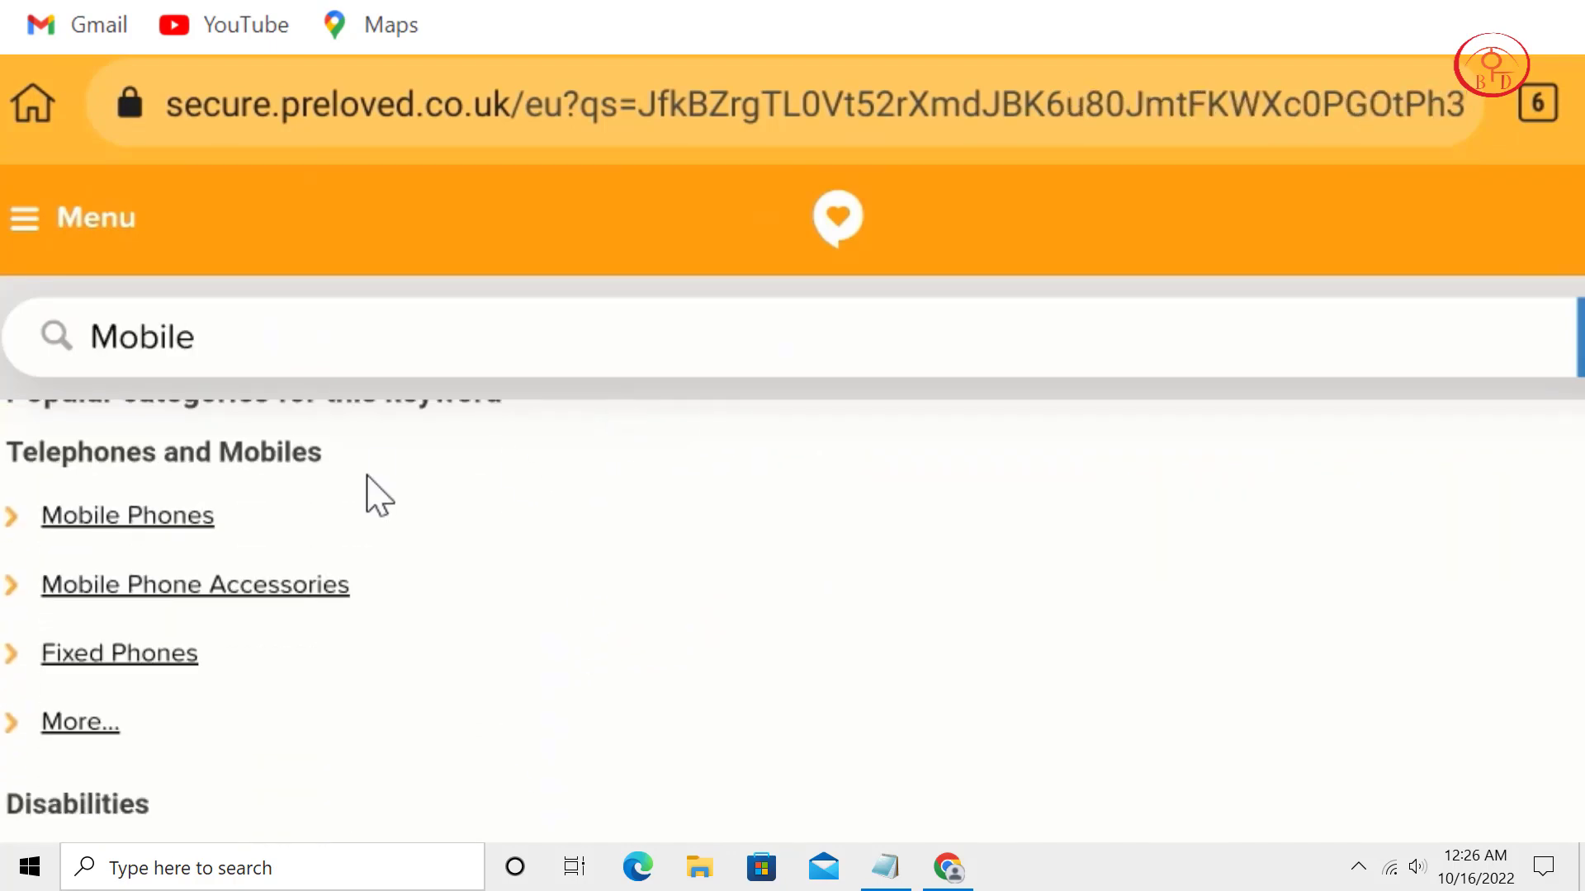
Put the new advert in Mobile Phones and mark it For Sale.
click(124, 517)
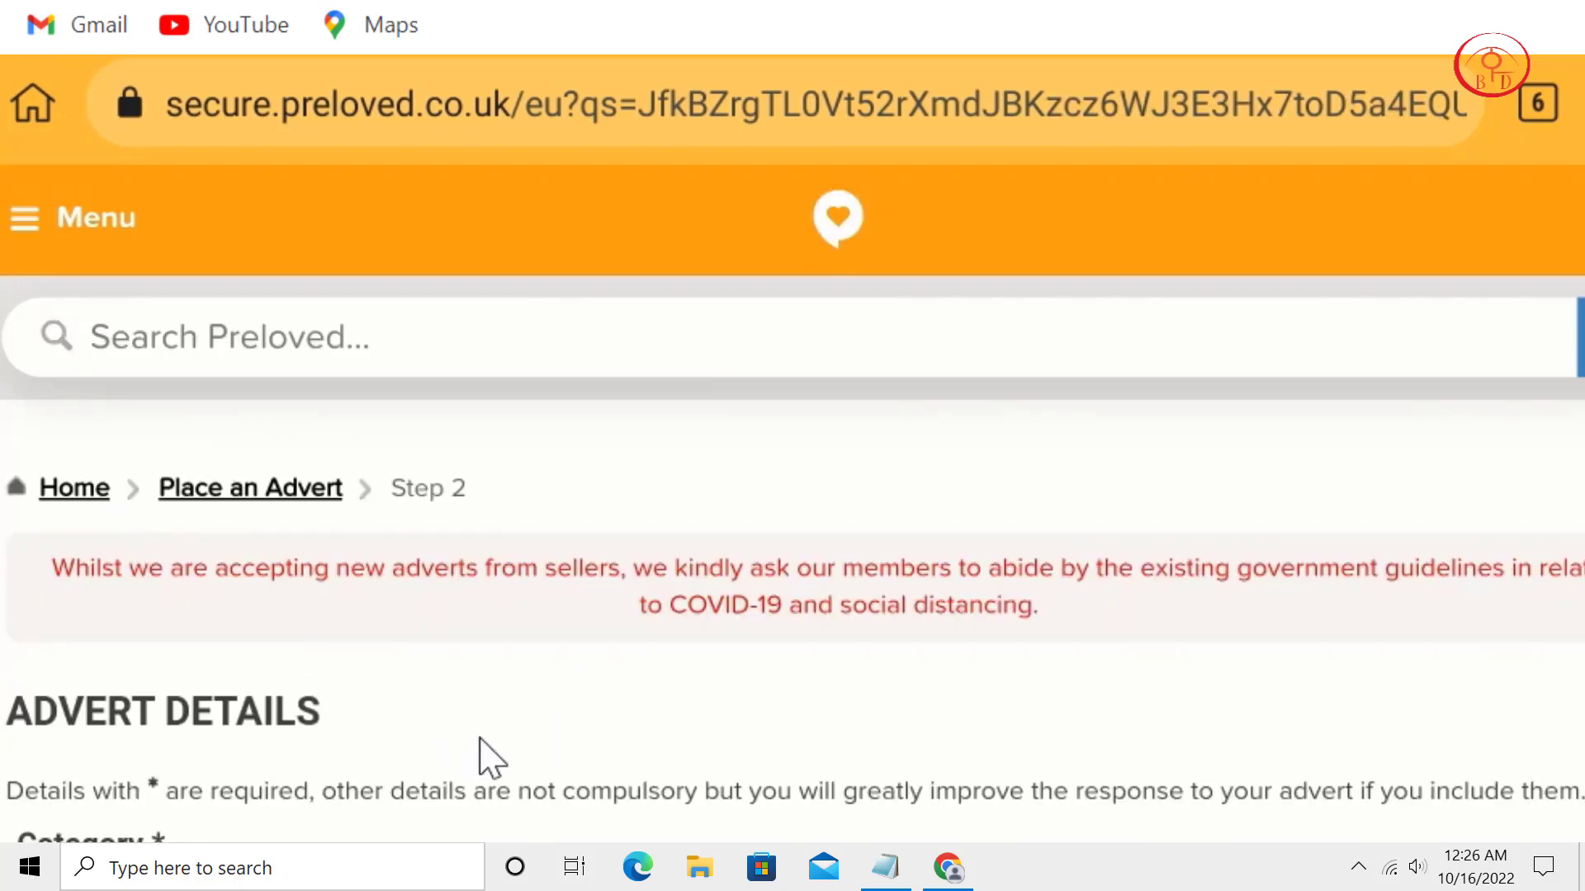
scroll(541, 548, down, 4)
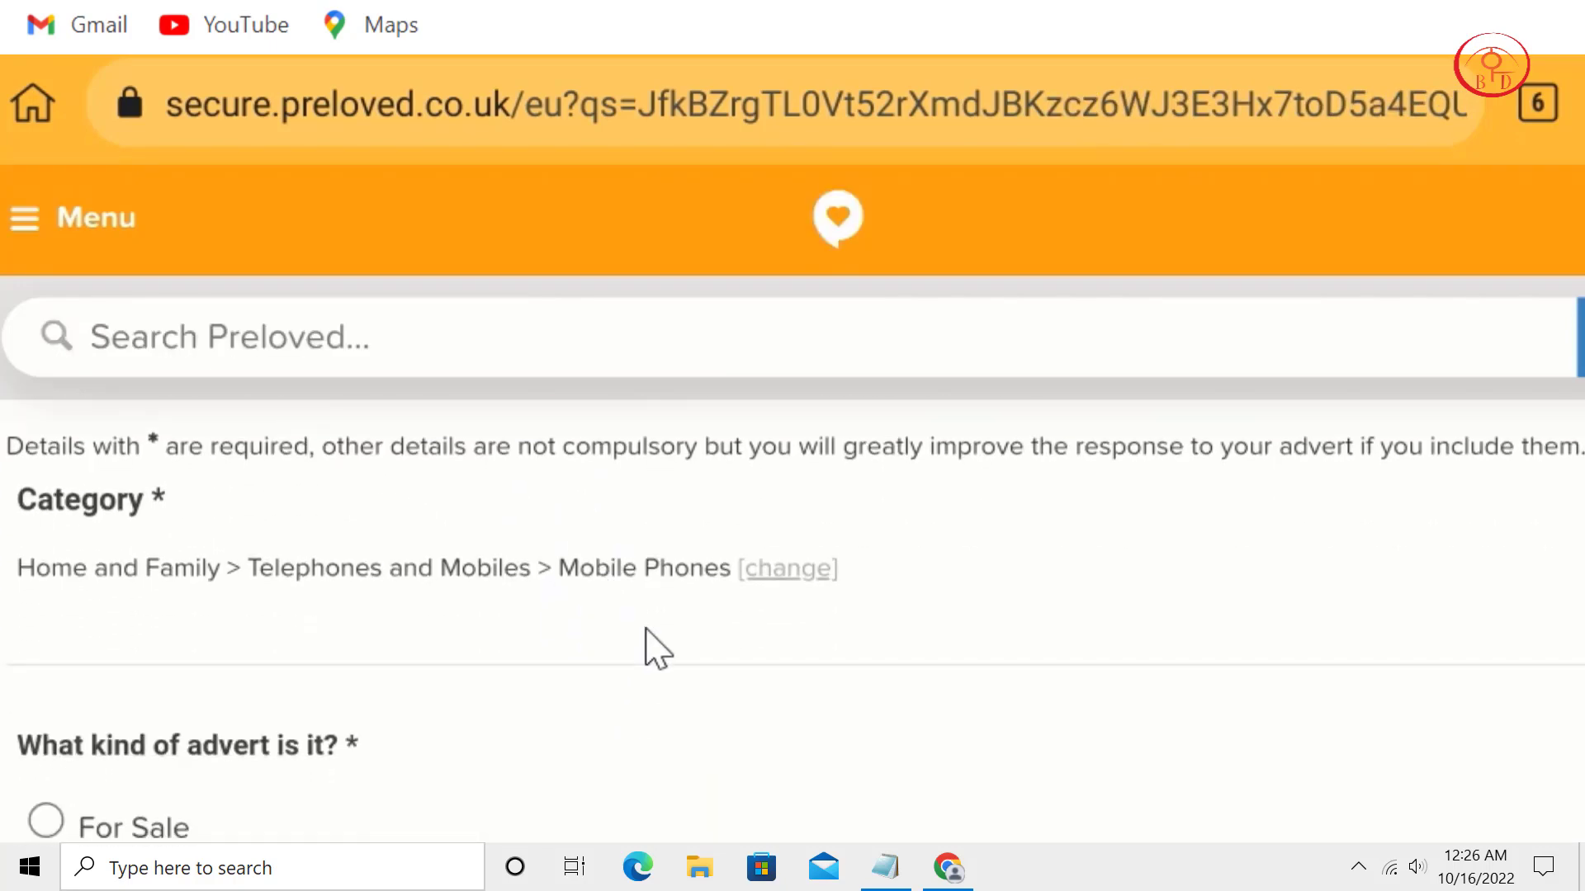
scroll(657, 648, down, 2)
click(198, 703)
Upload the photo IMG_20220905_162906.jpg to the advert.
scroll(417, 545, down, 3)
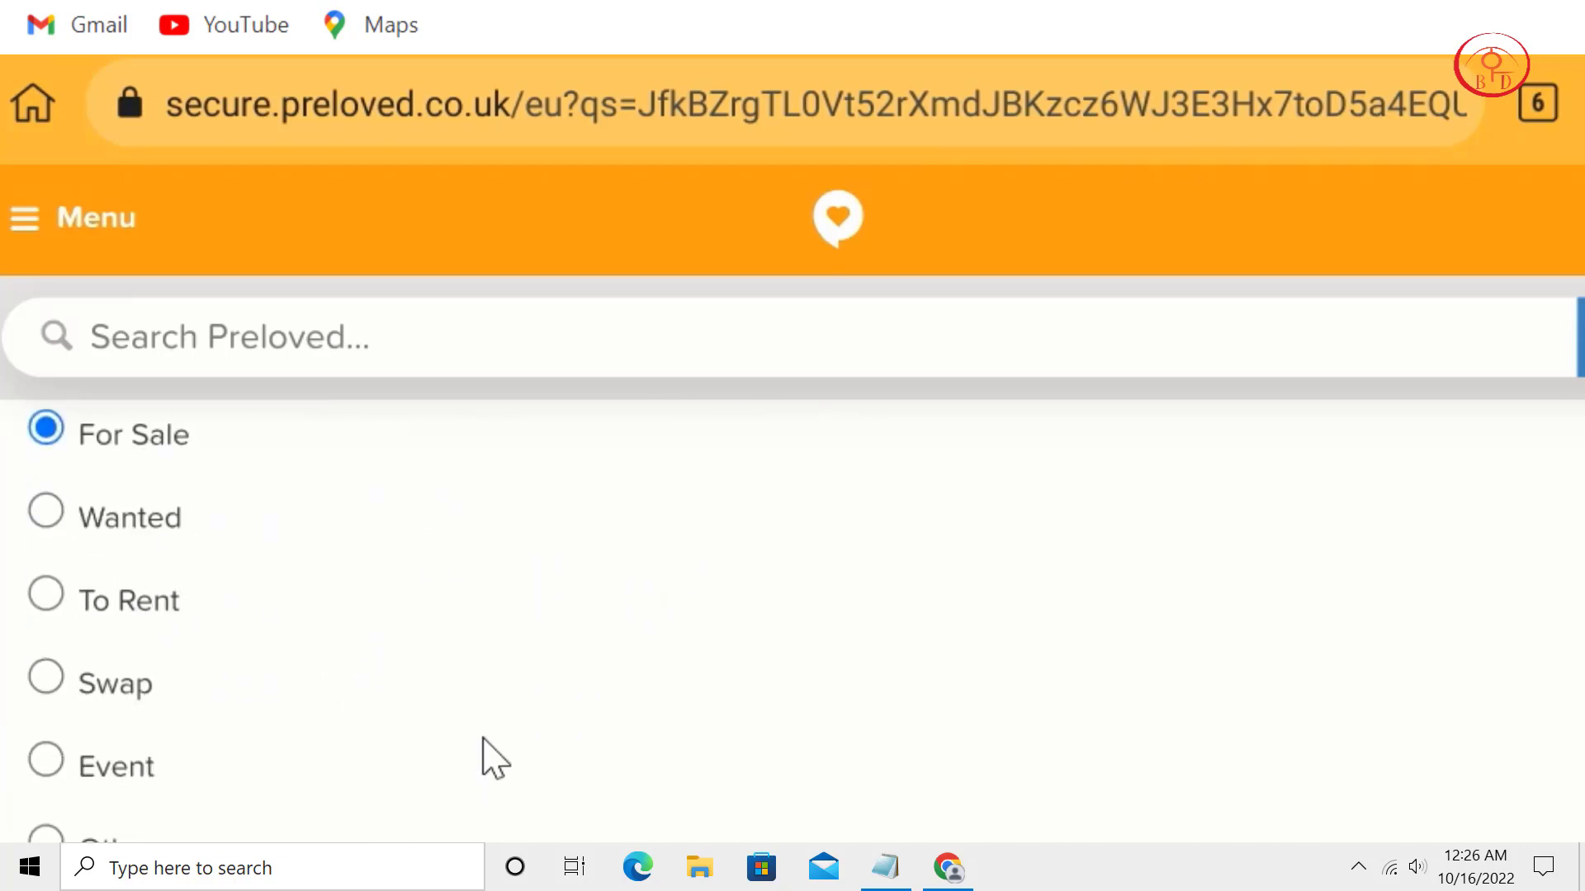
scroll(495, 757, down, 8)
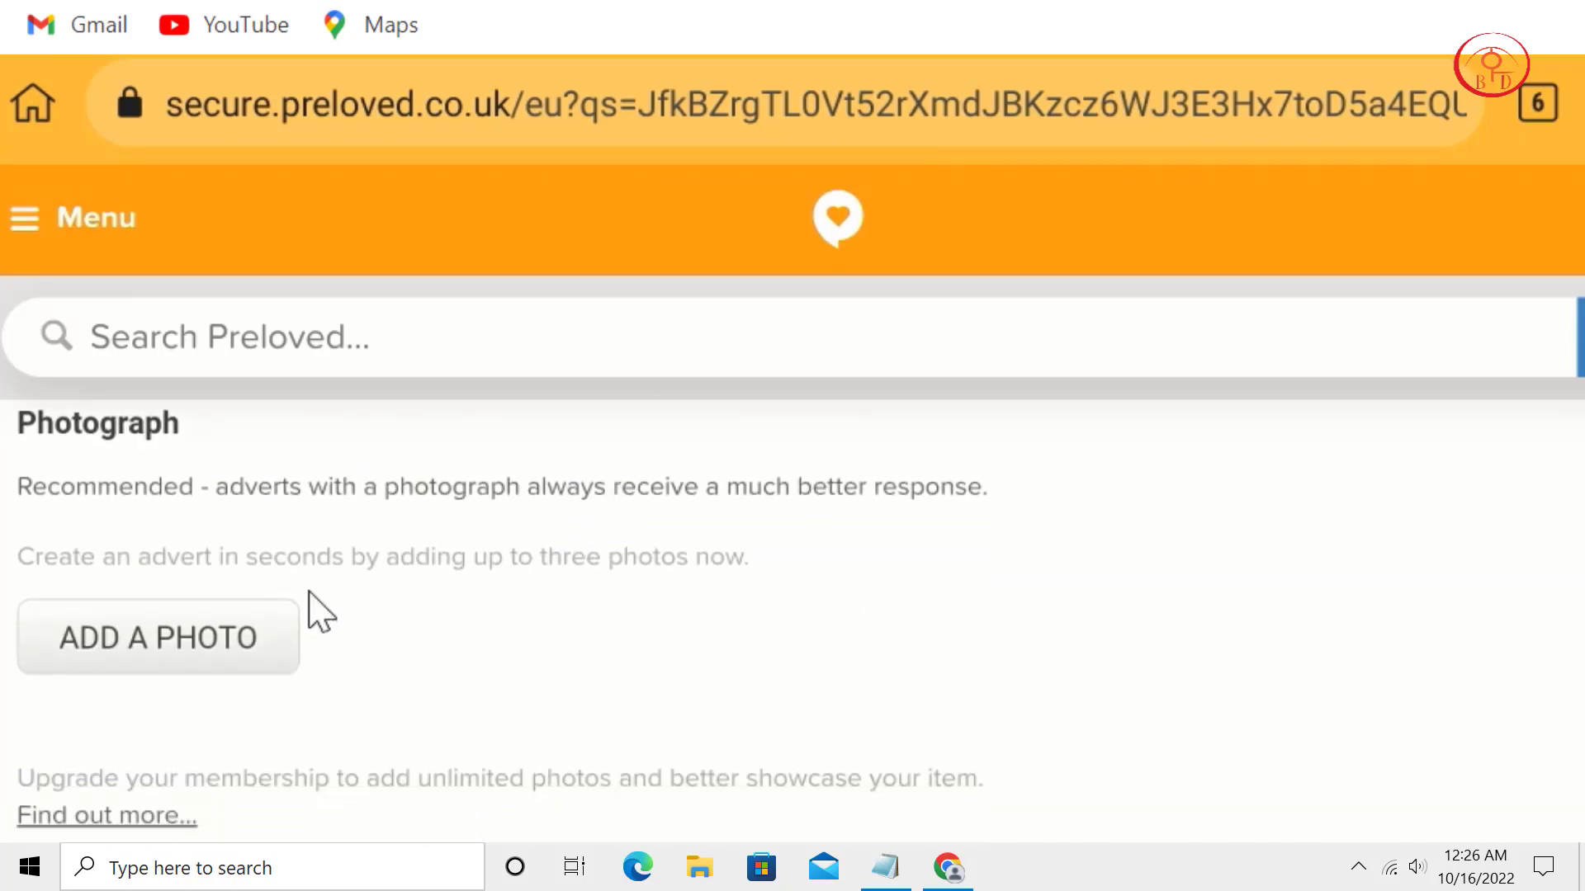
click(198, 652)
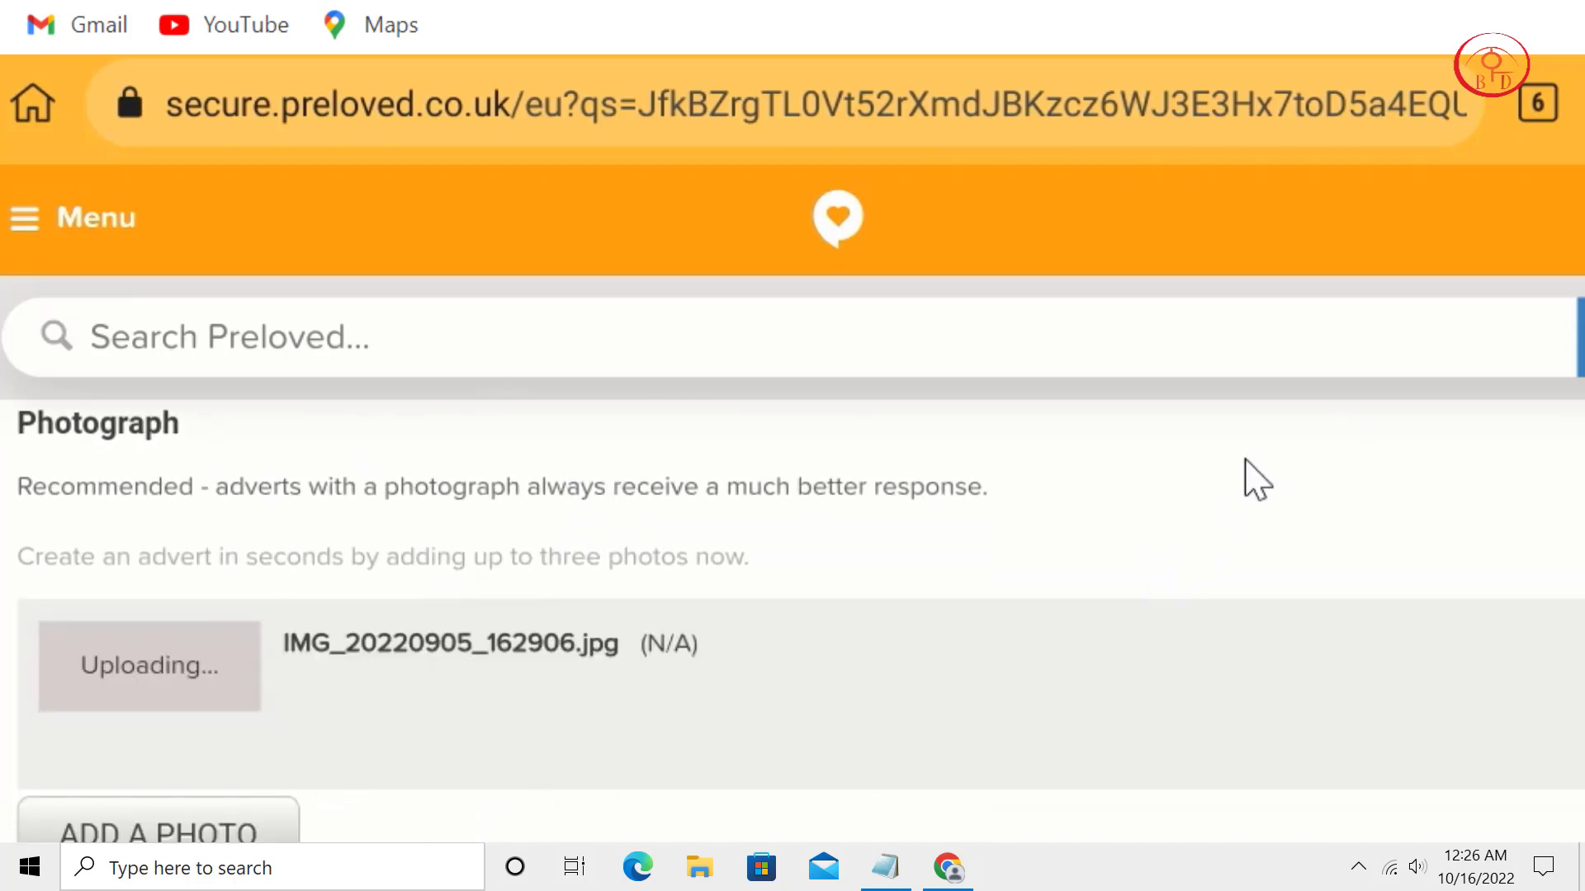
scroll(964, 598, down, 3)
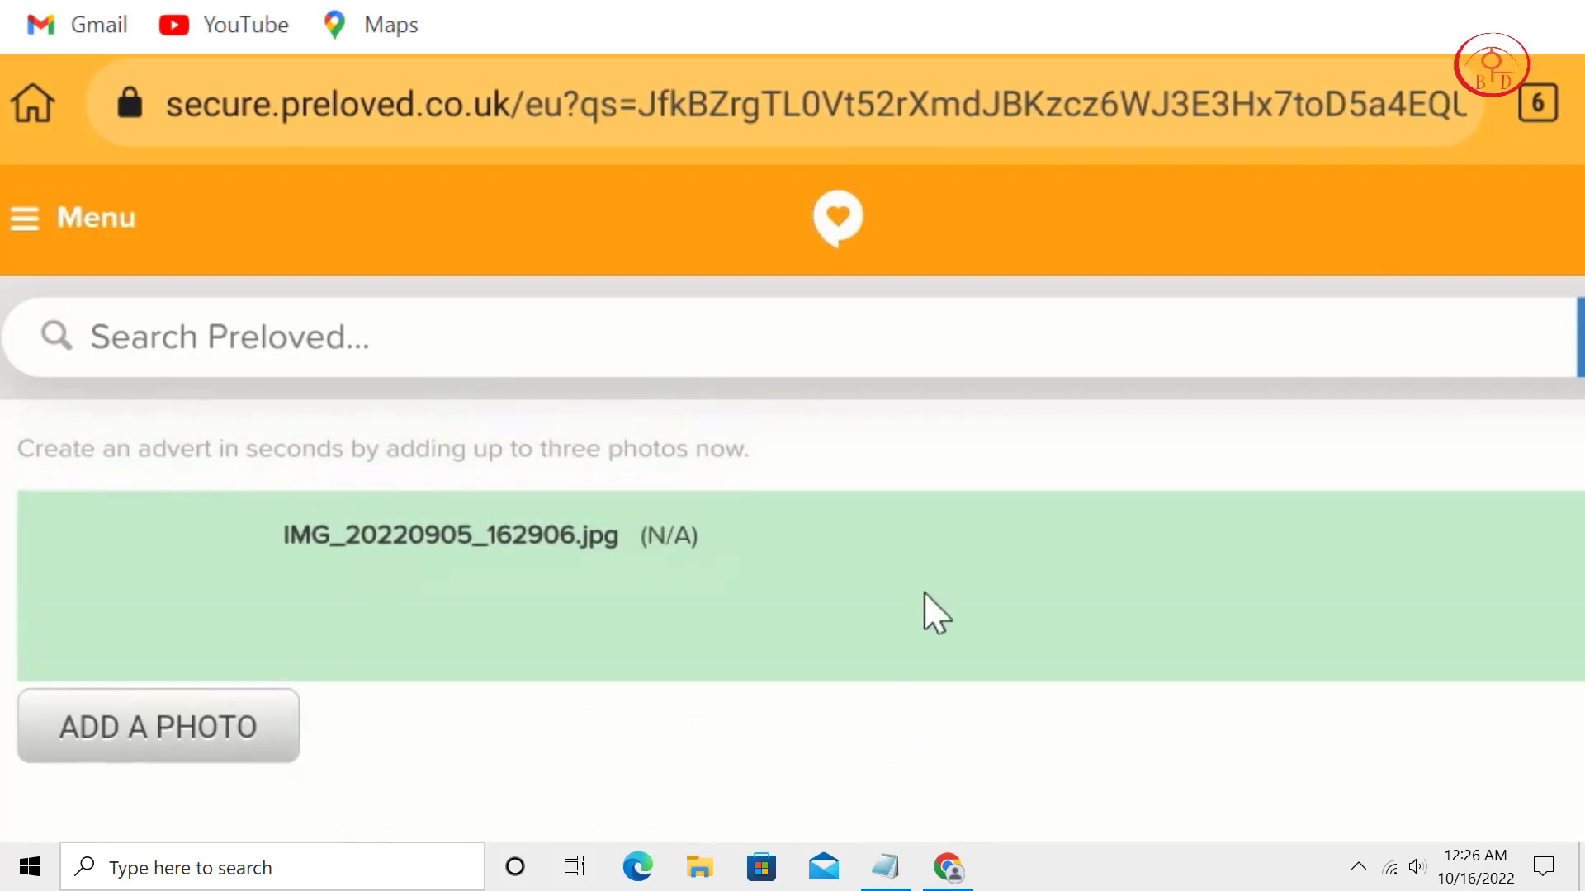
scroll(916, 644, down, 2)
scroll(908, 685, up, 1)
scroll(784, 702, down, 3)
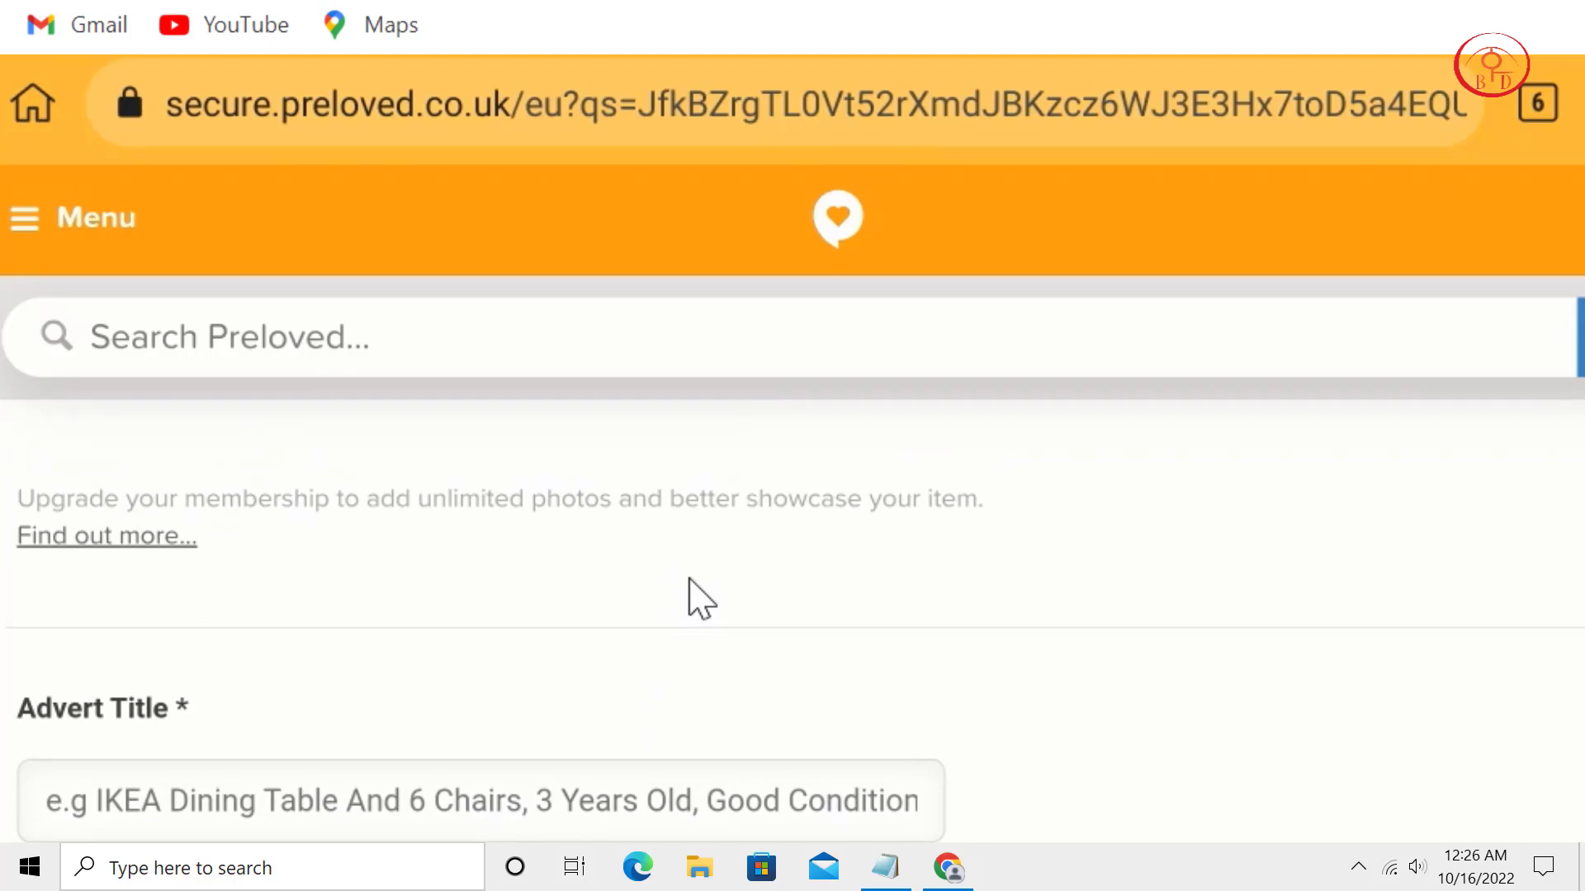
scroll(716, 478, down, 1)
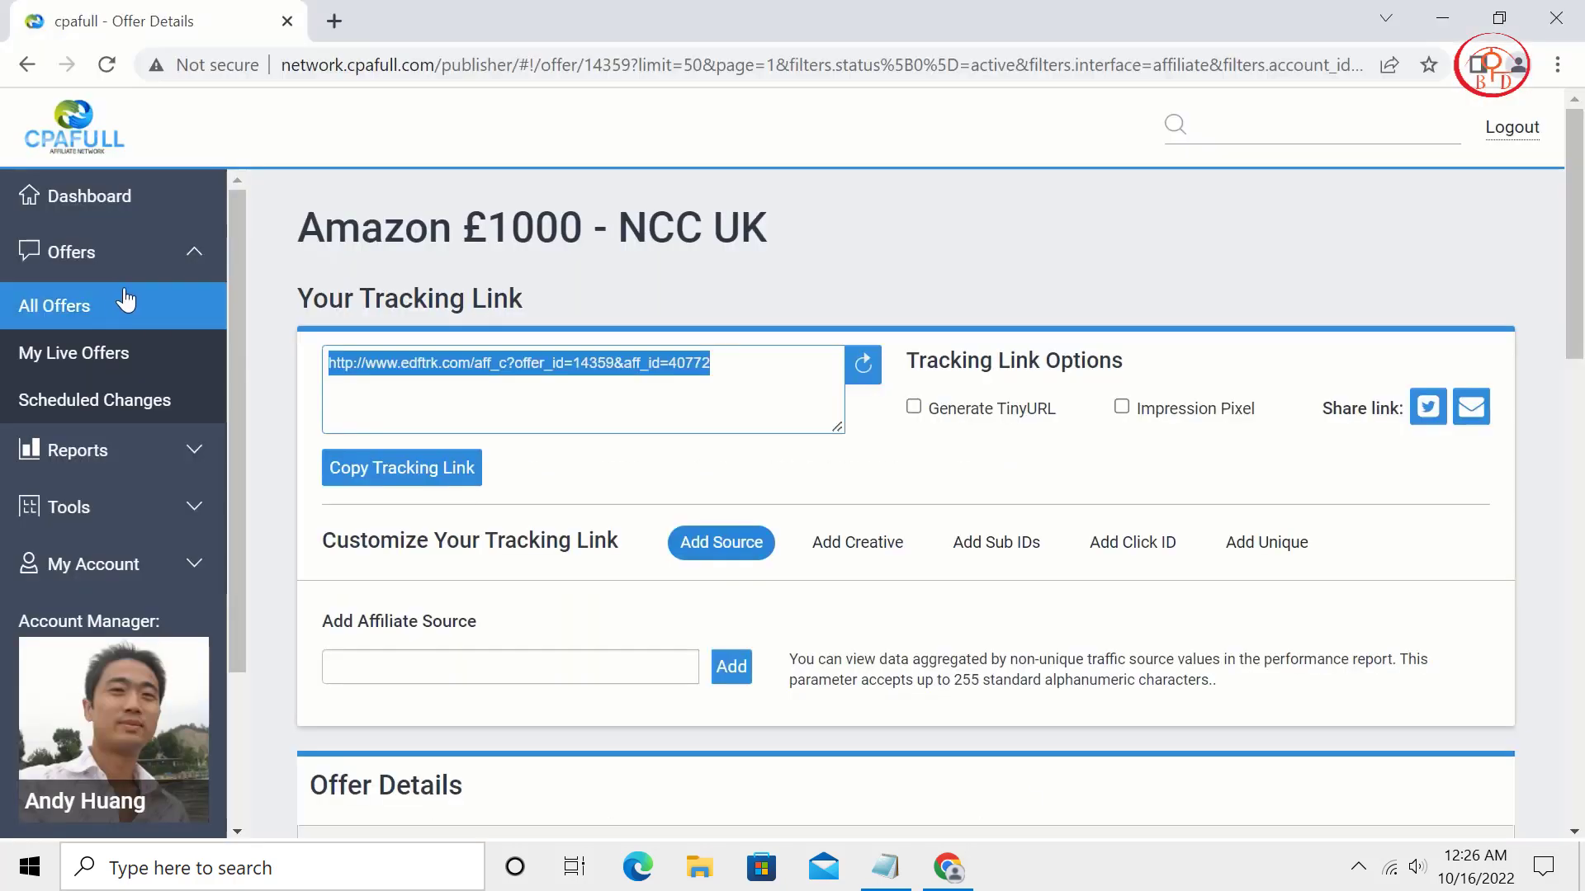
Go to page 18 of CPAFULL's All Offers list.
click(123, 301)
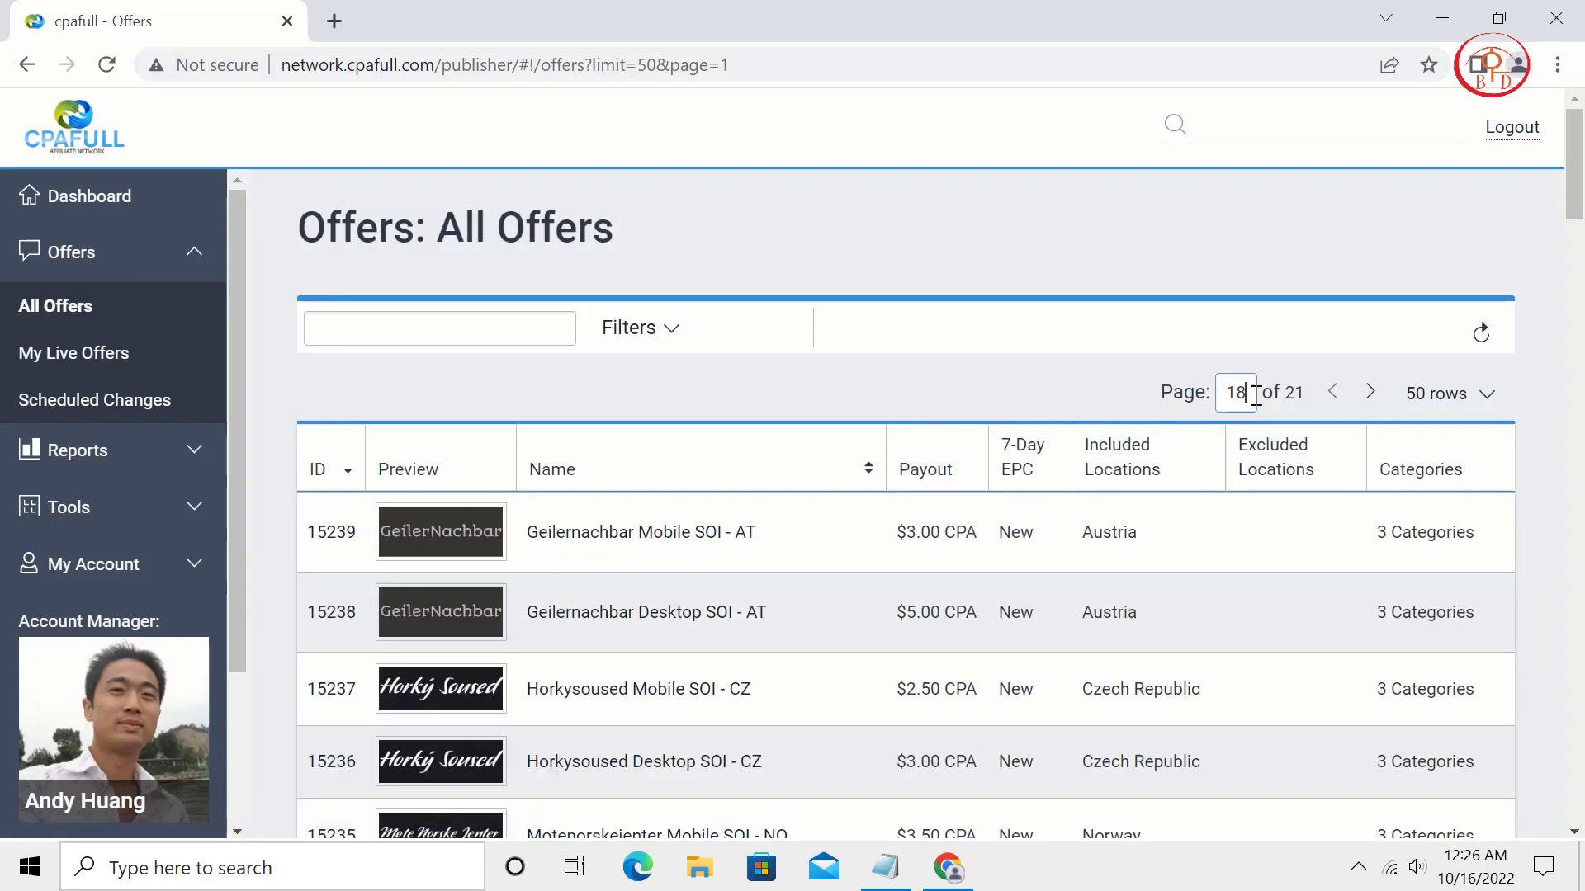
key(Return)
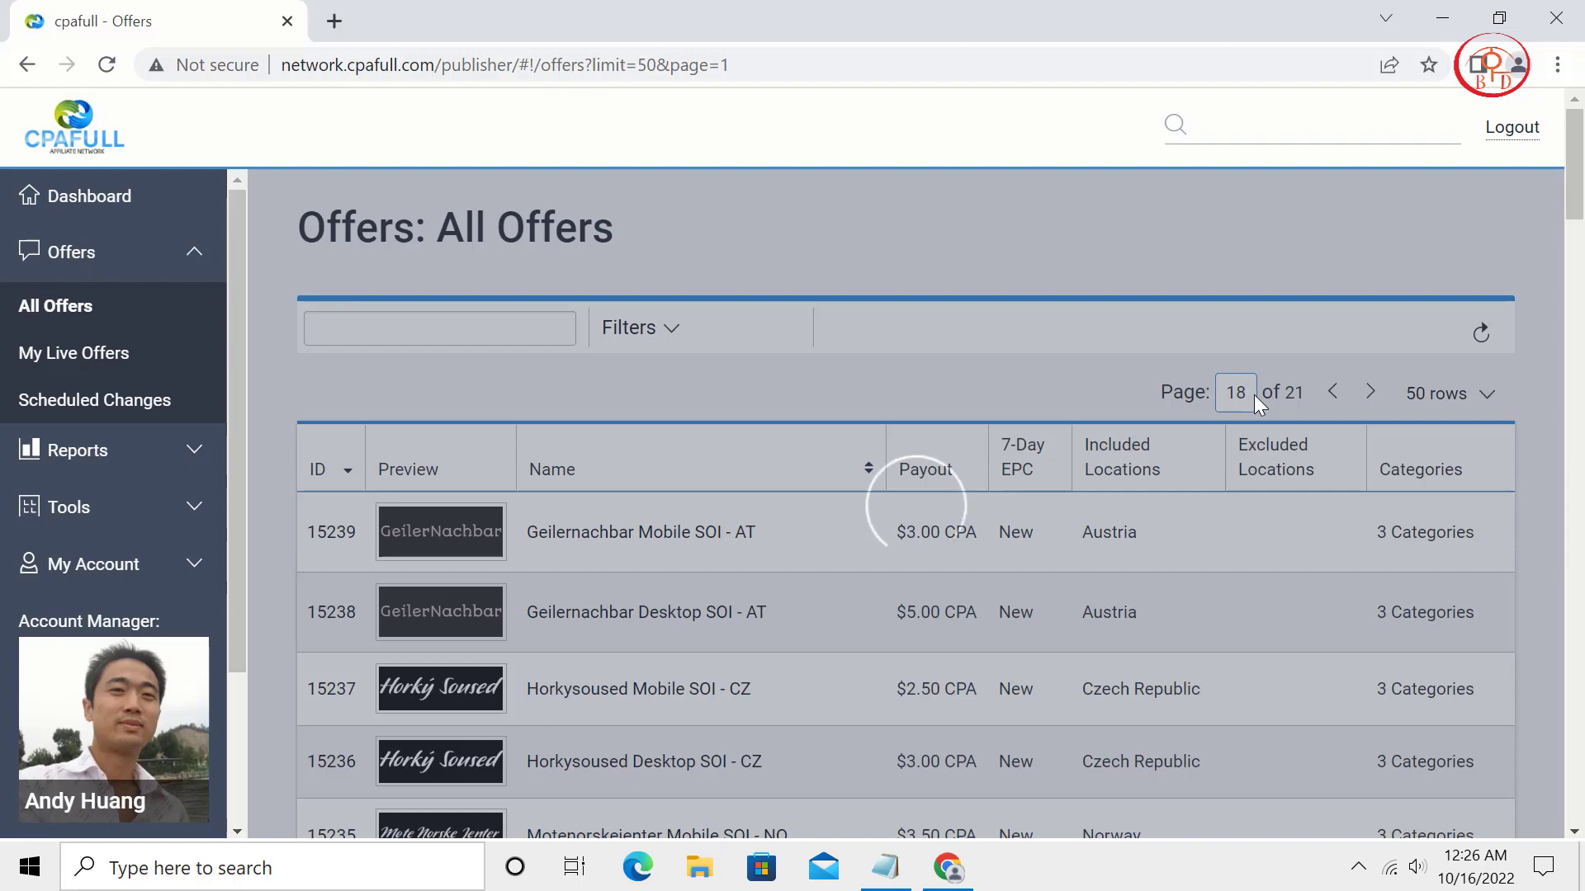
scroll(1170, 446, down, 4)
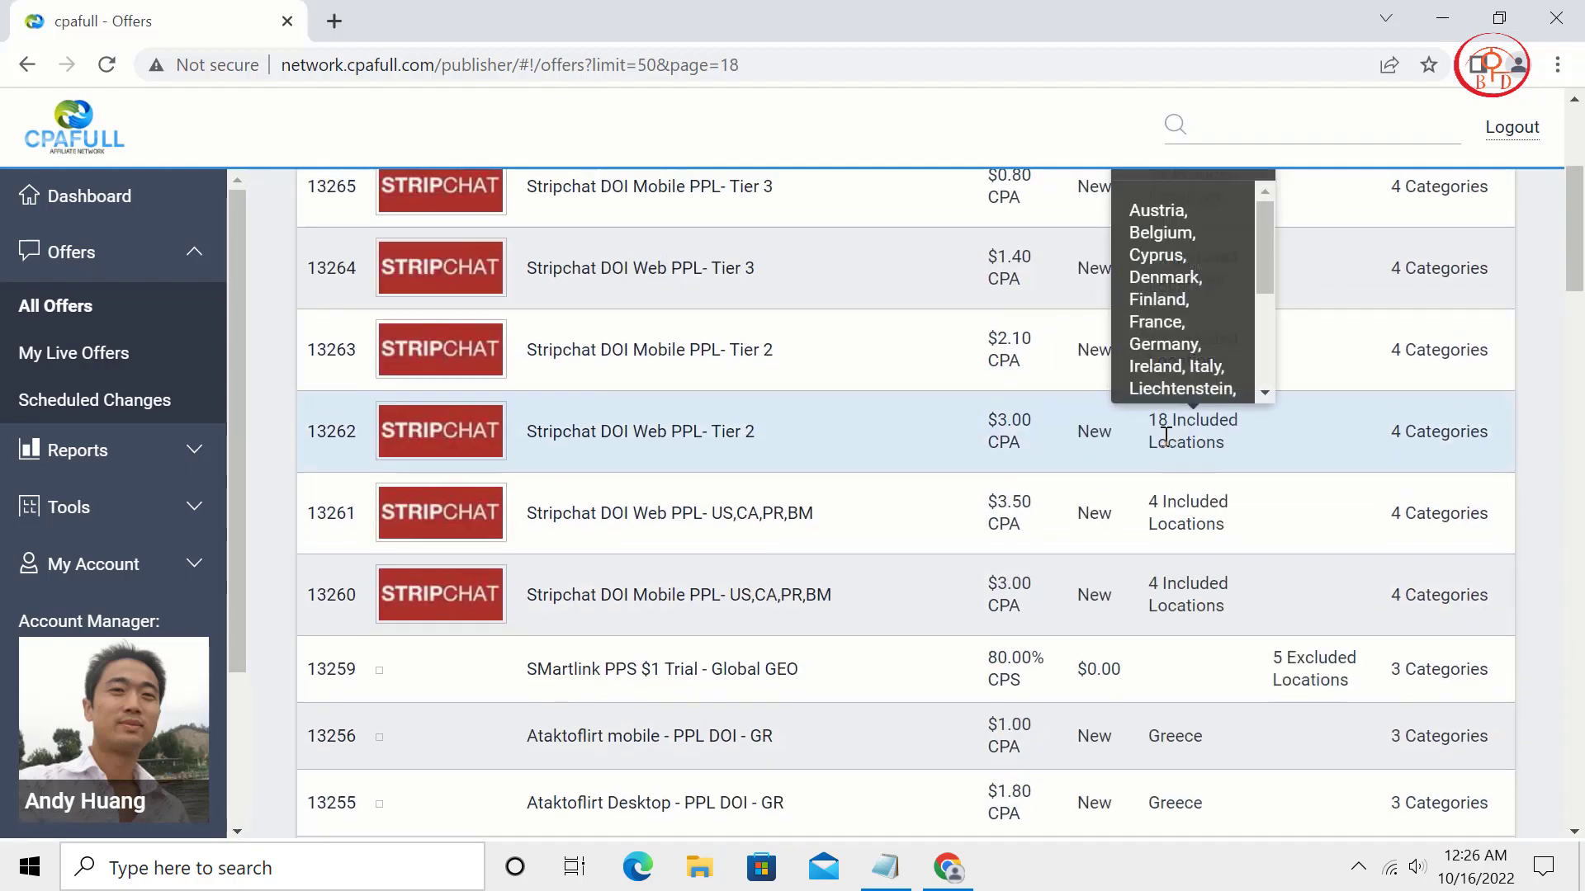
scroll(1164, 436, down, 20)
Copy the S&P - iPhone 11 offer title.
drag(527, 316, 658, 316)
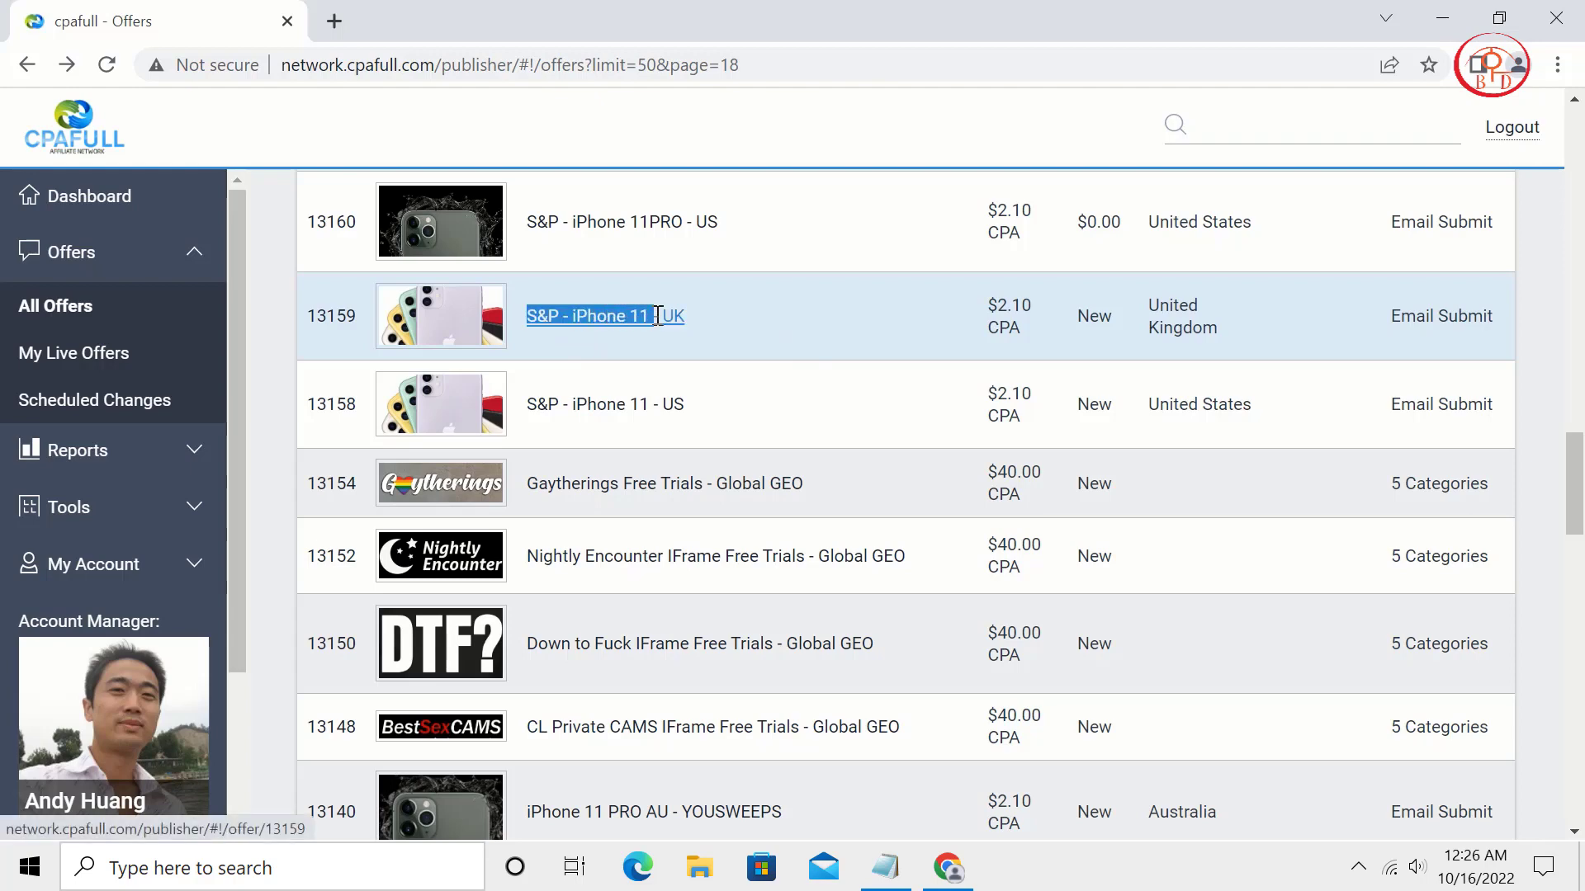
right_click(605, 325)
click(648, 512)
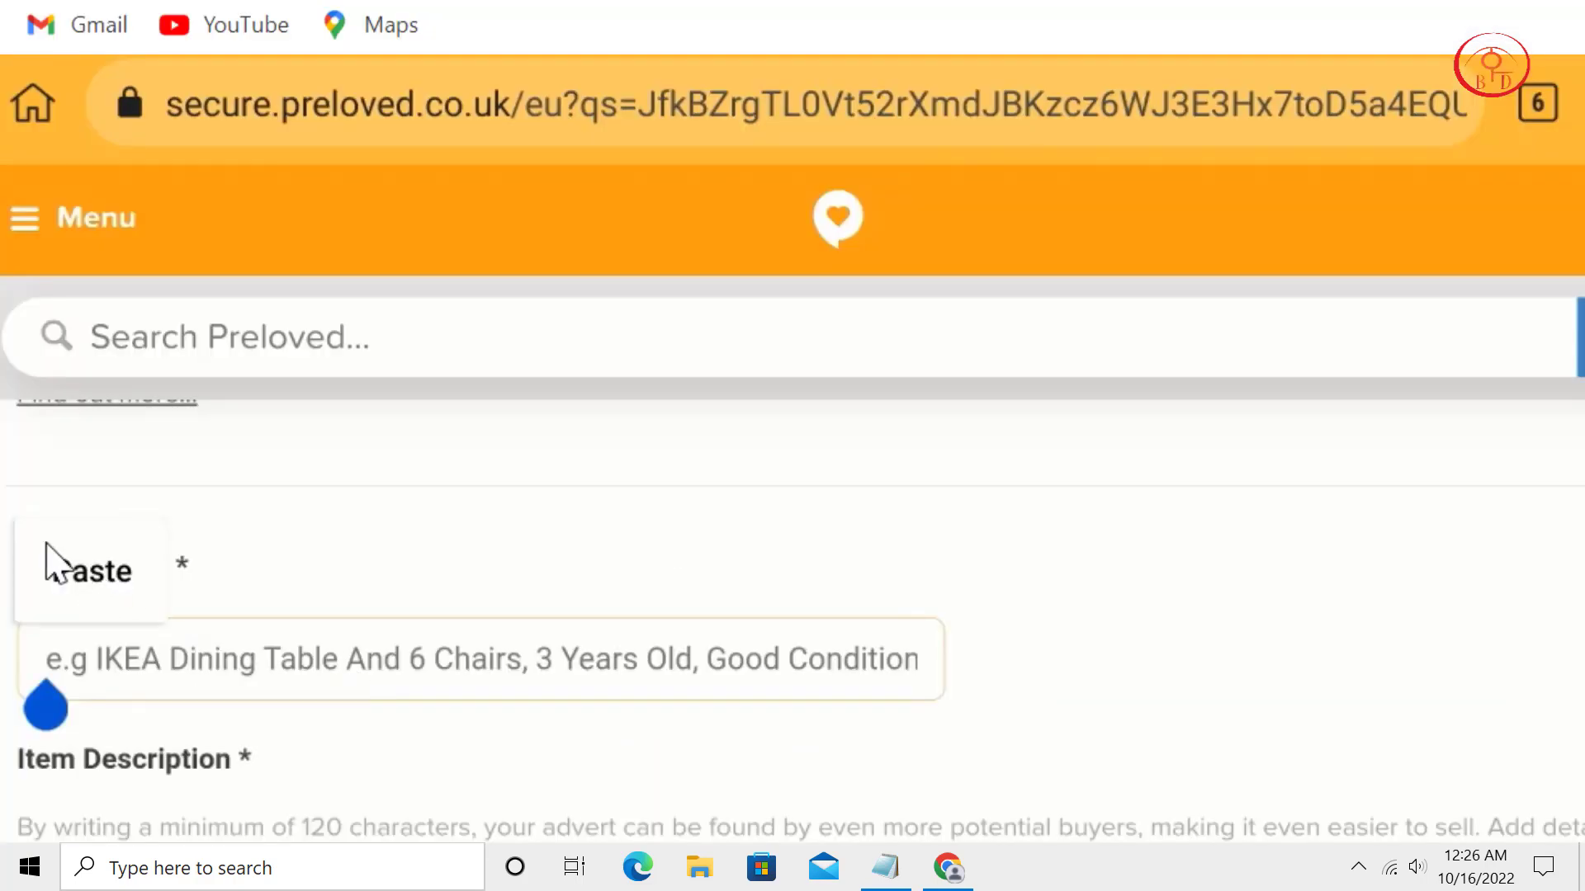
Paste 'S&P - iPhone 11' three times into the Advert Title, then move to Item Description.
click(47, 548)
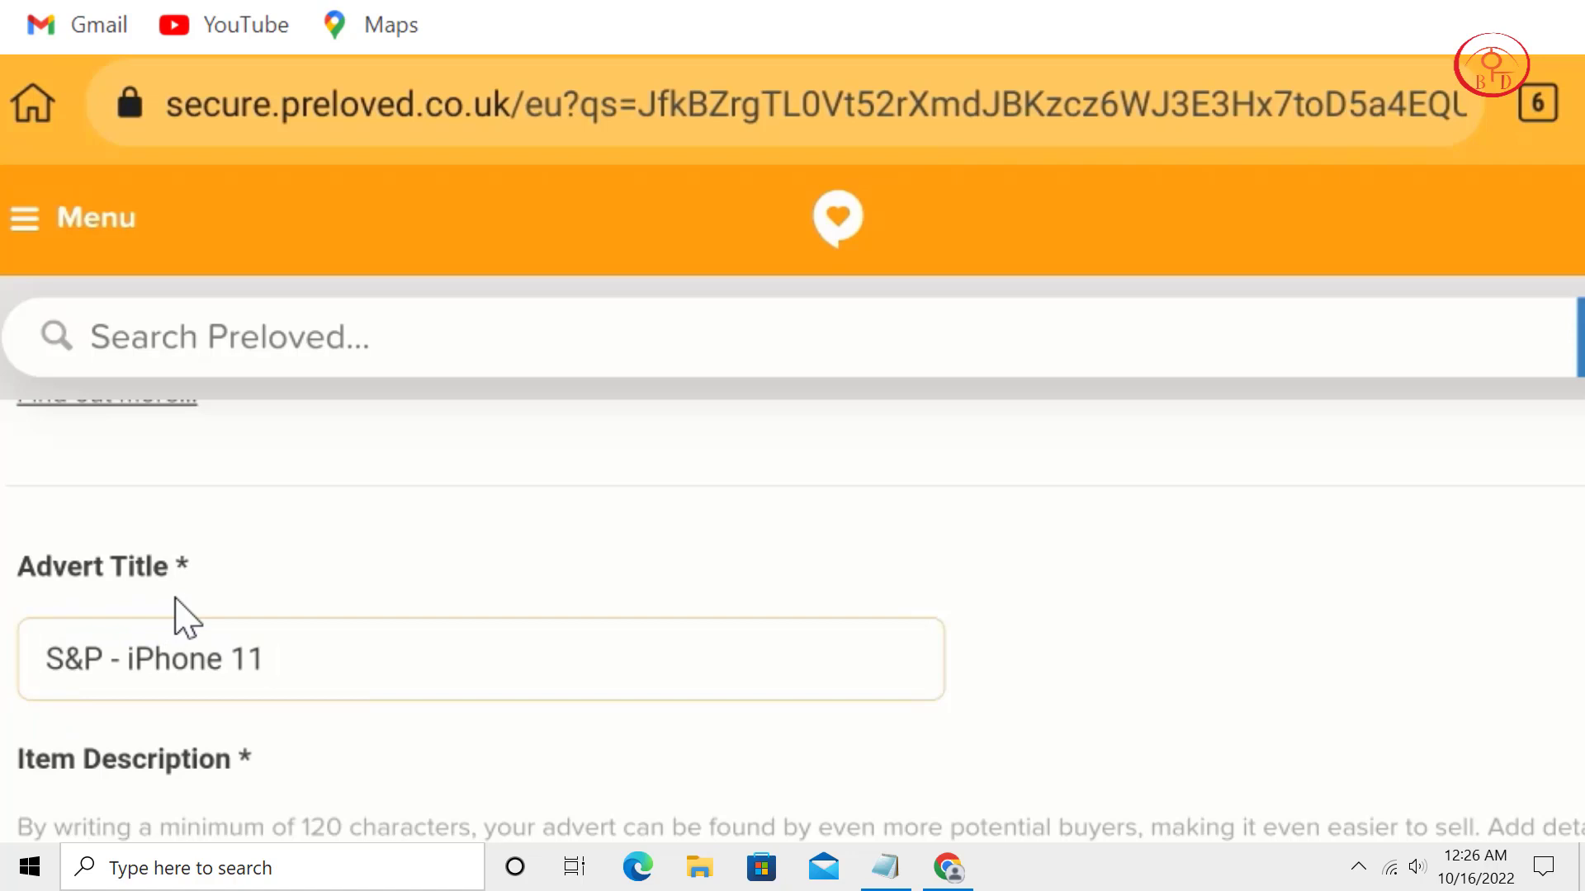
key(ctrl+v)
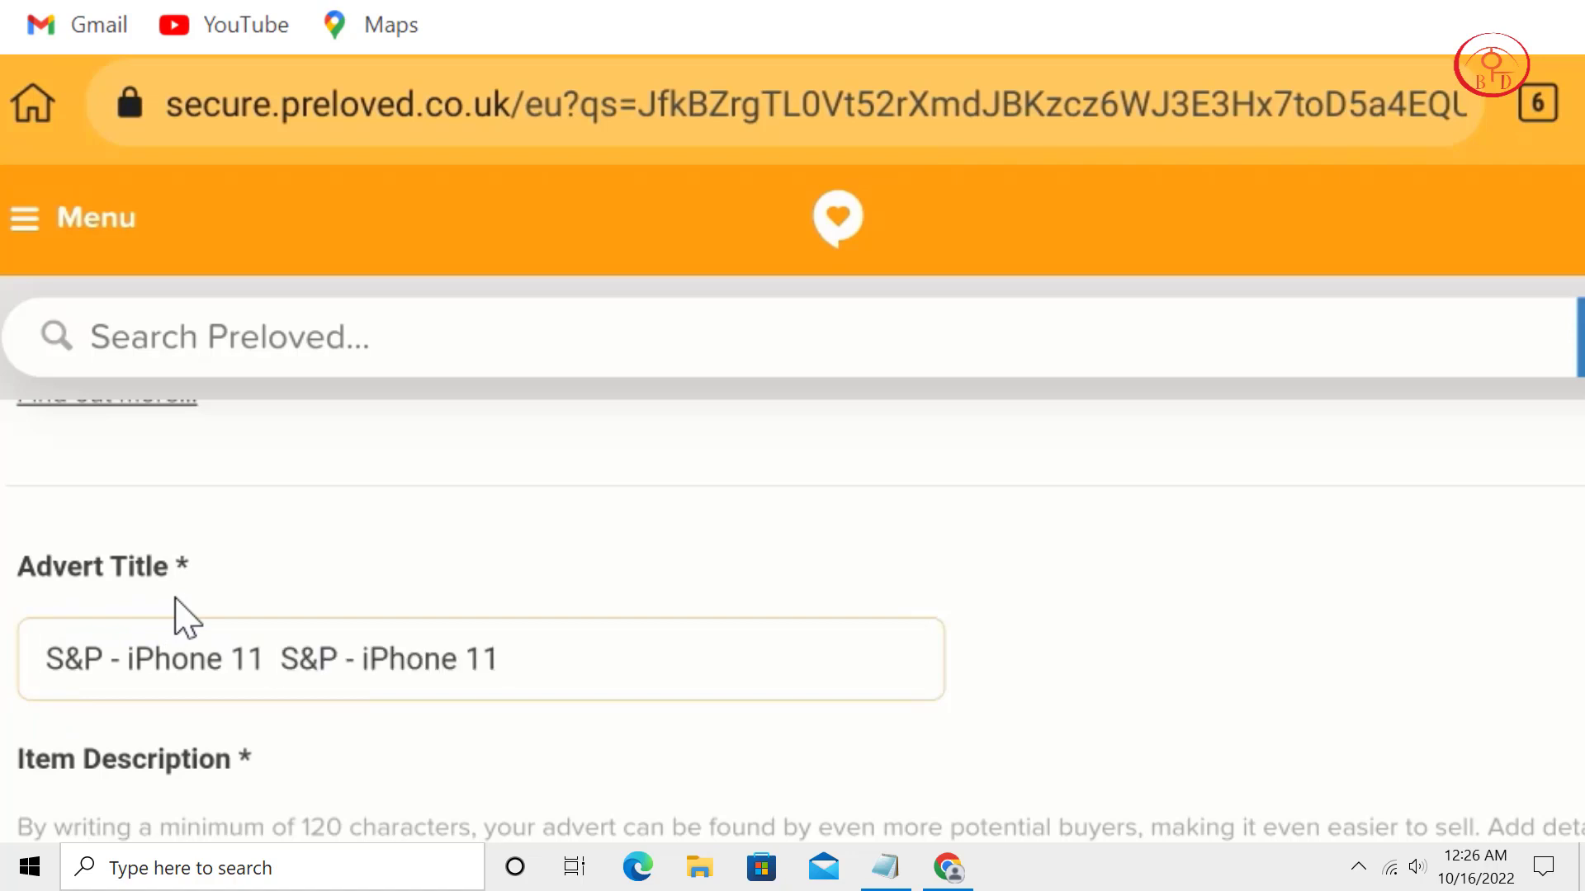
key(ctrl+v)
key(ctrl+v)
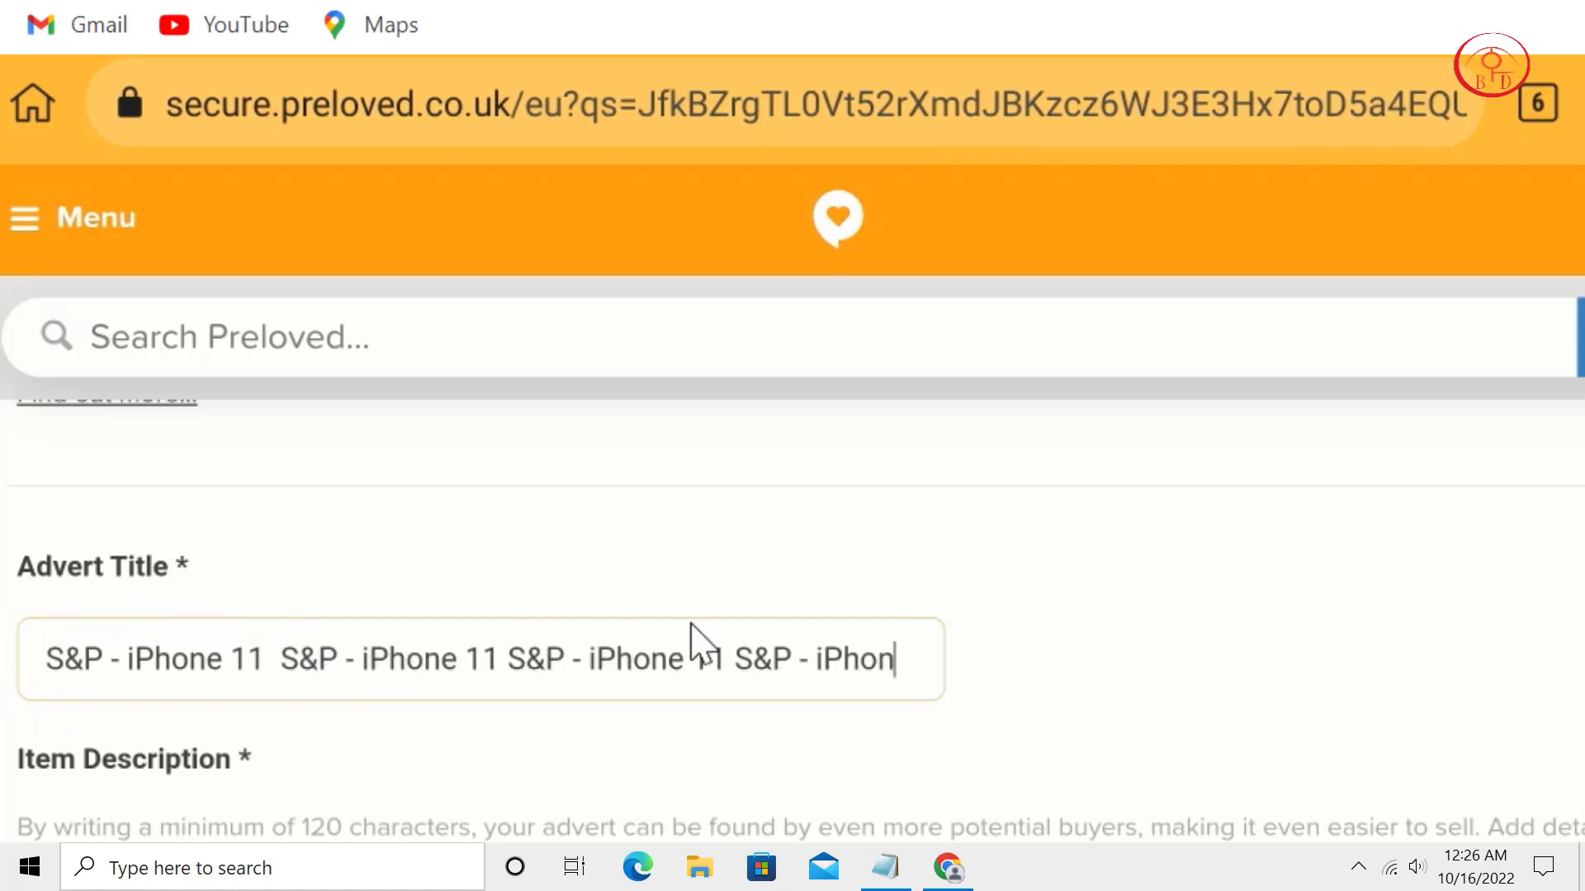
scroll(892, 693, down, 5)
scroll(982, 568, down, 1)
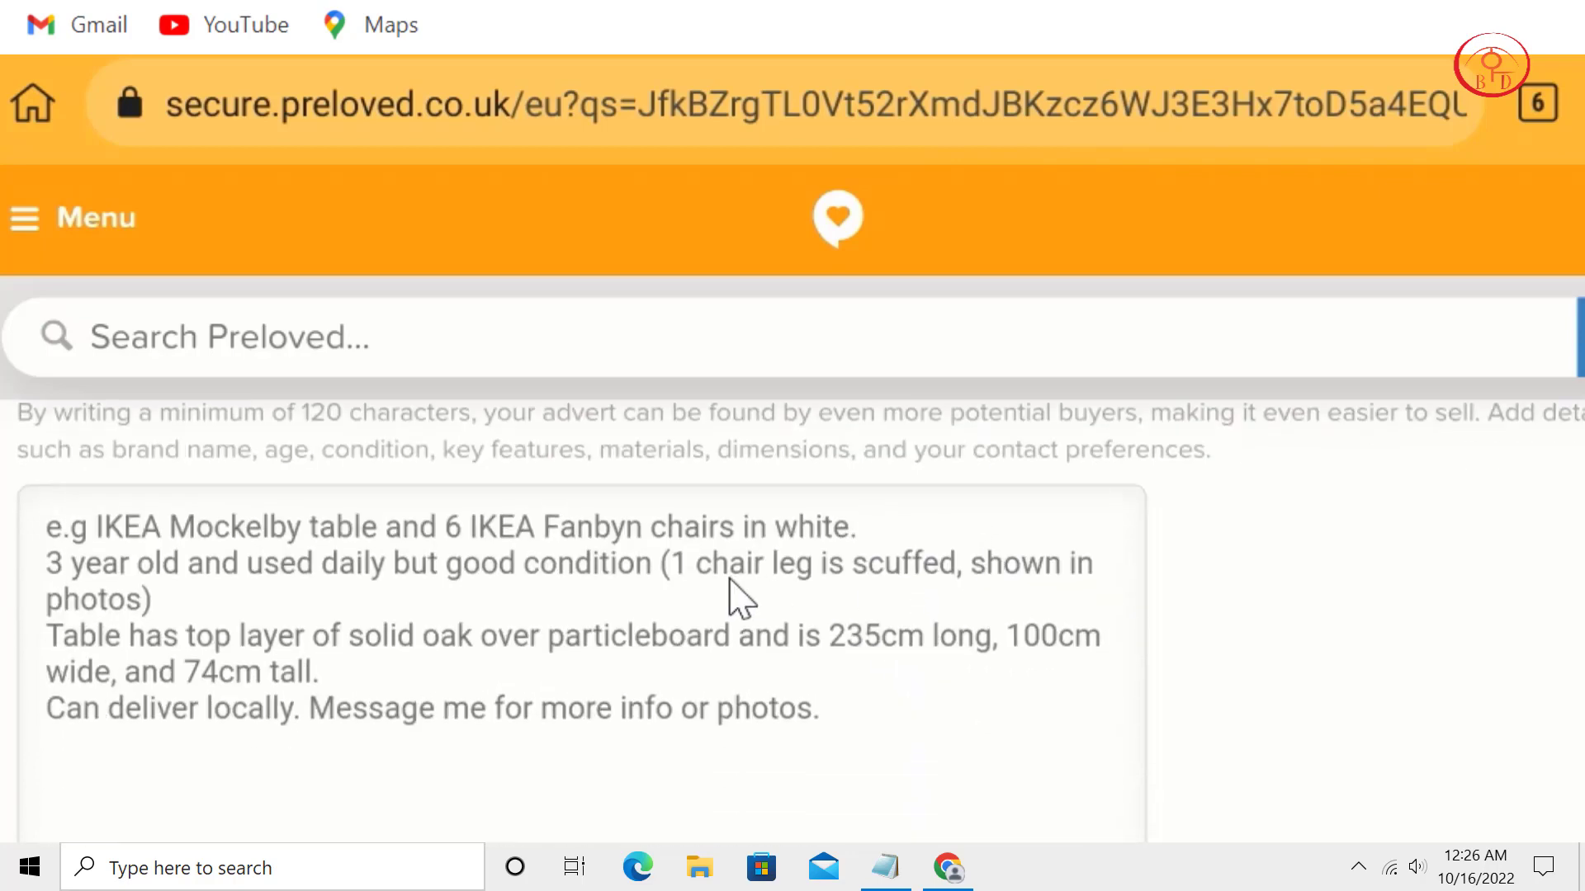
click(740, 596)
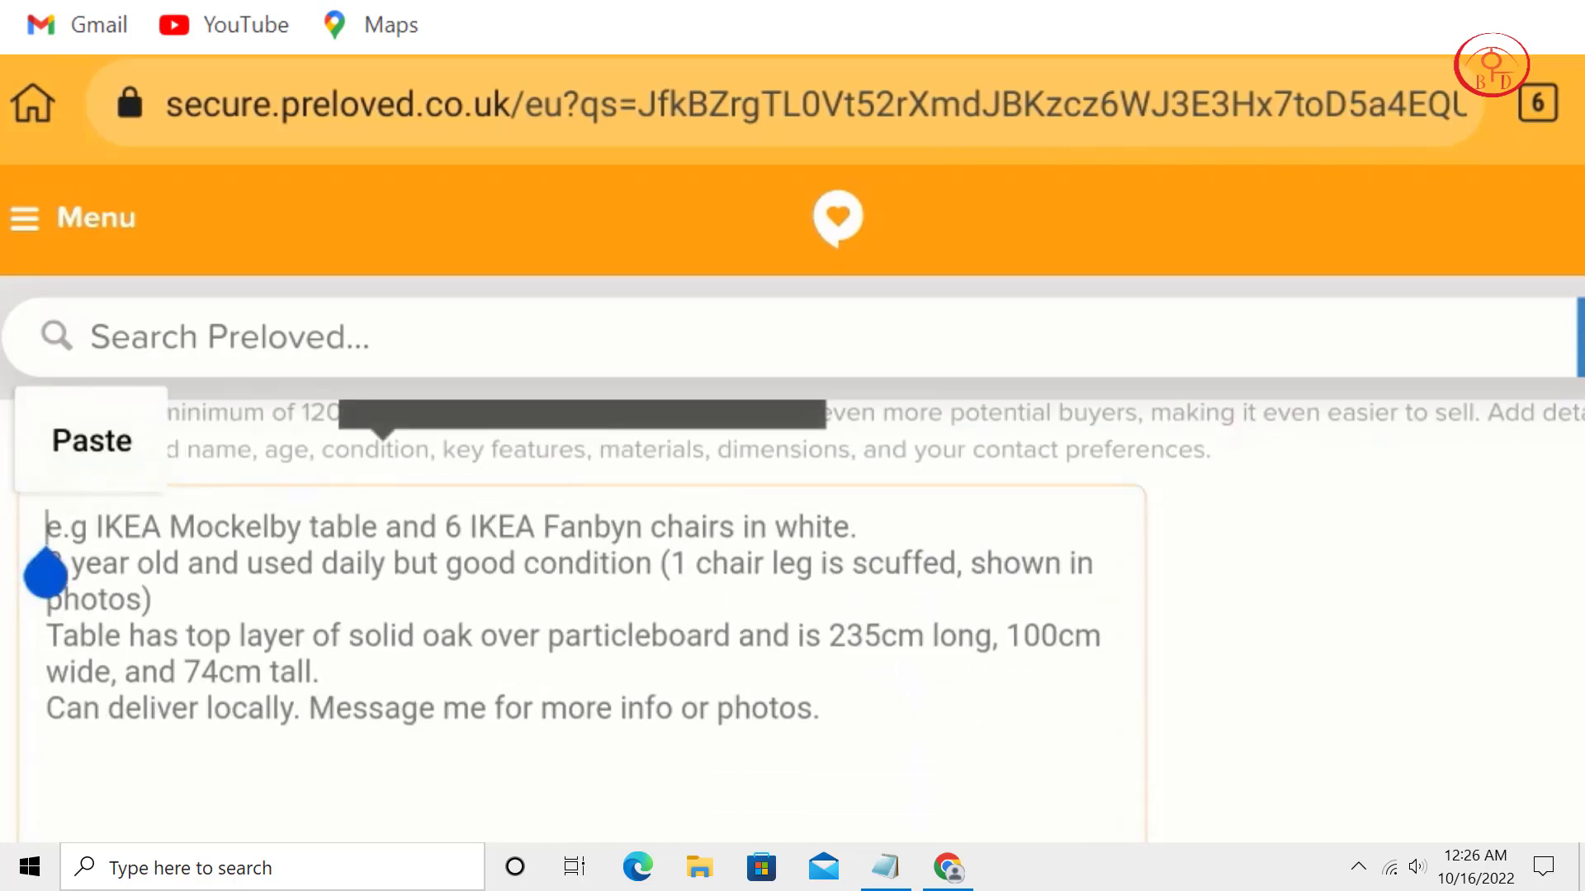
Change 'iPhone 13' to 'iPhone 11' in the iphone Notepad text.
mouse_move(886, 867)
click(1329, 834)
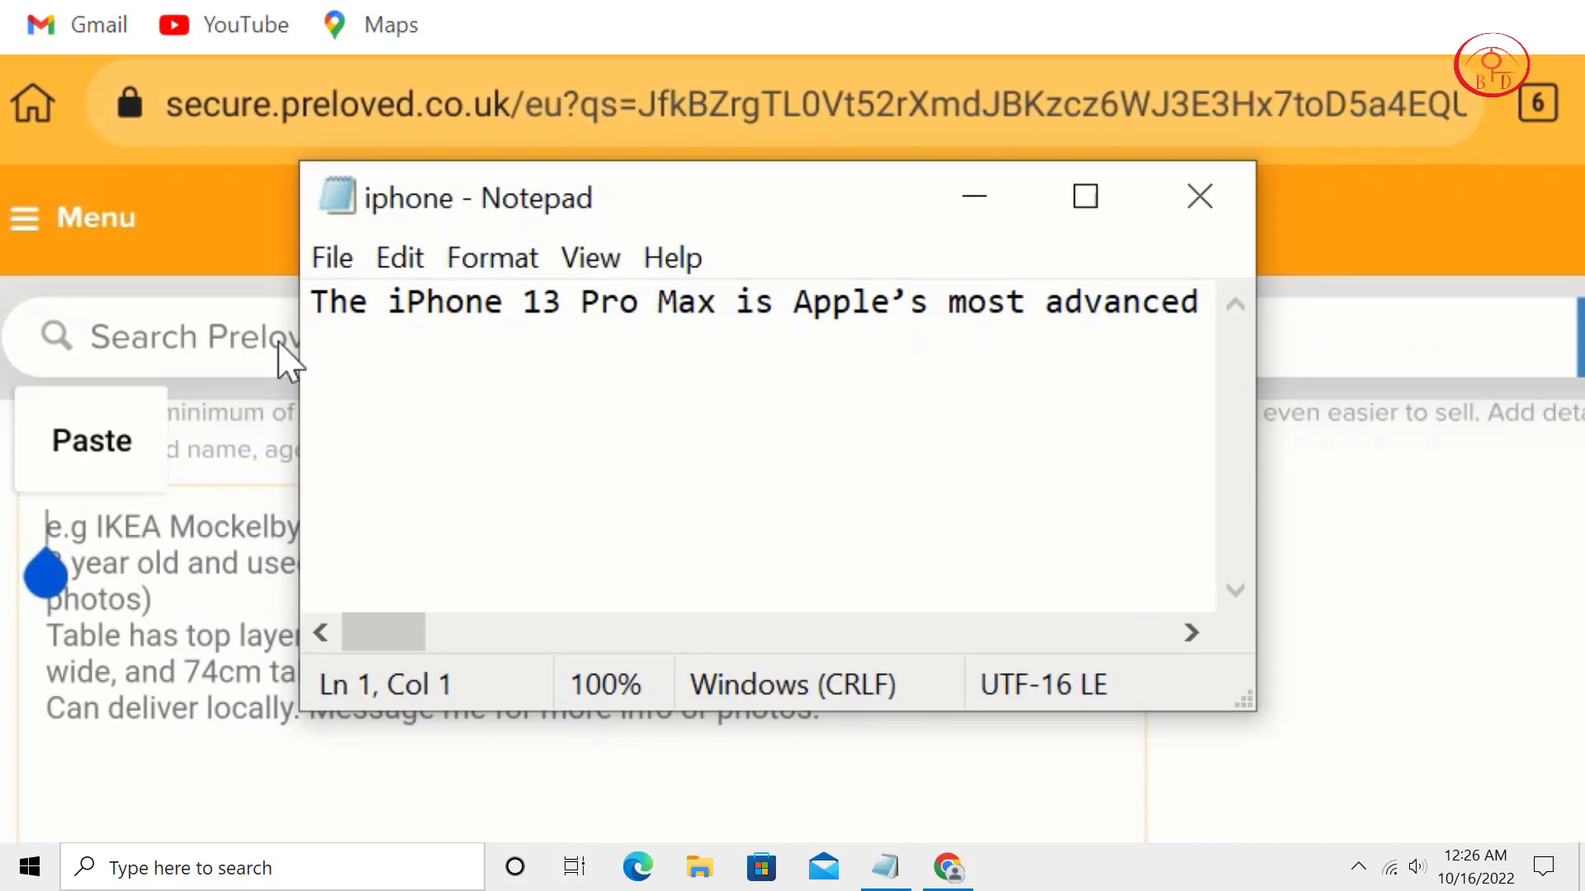
click(579, 304)
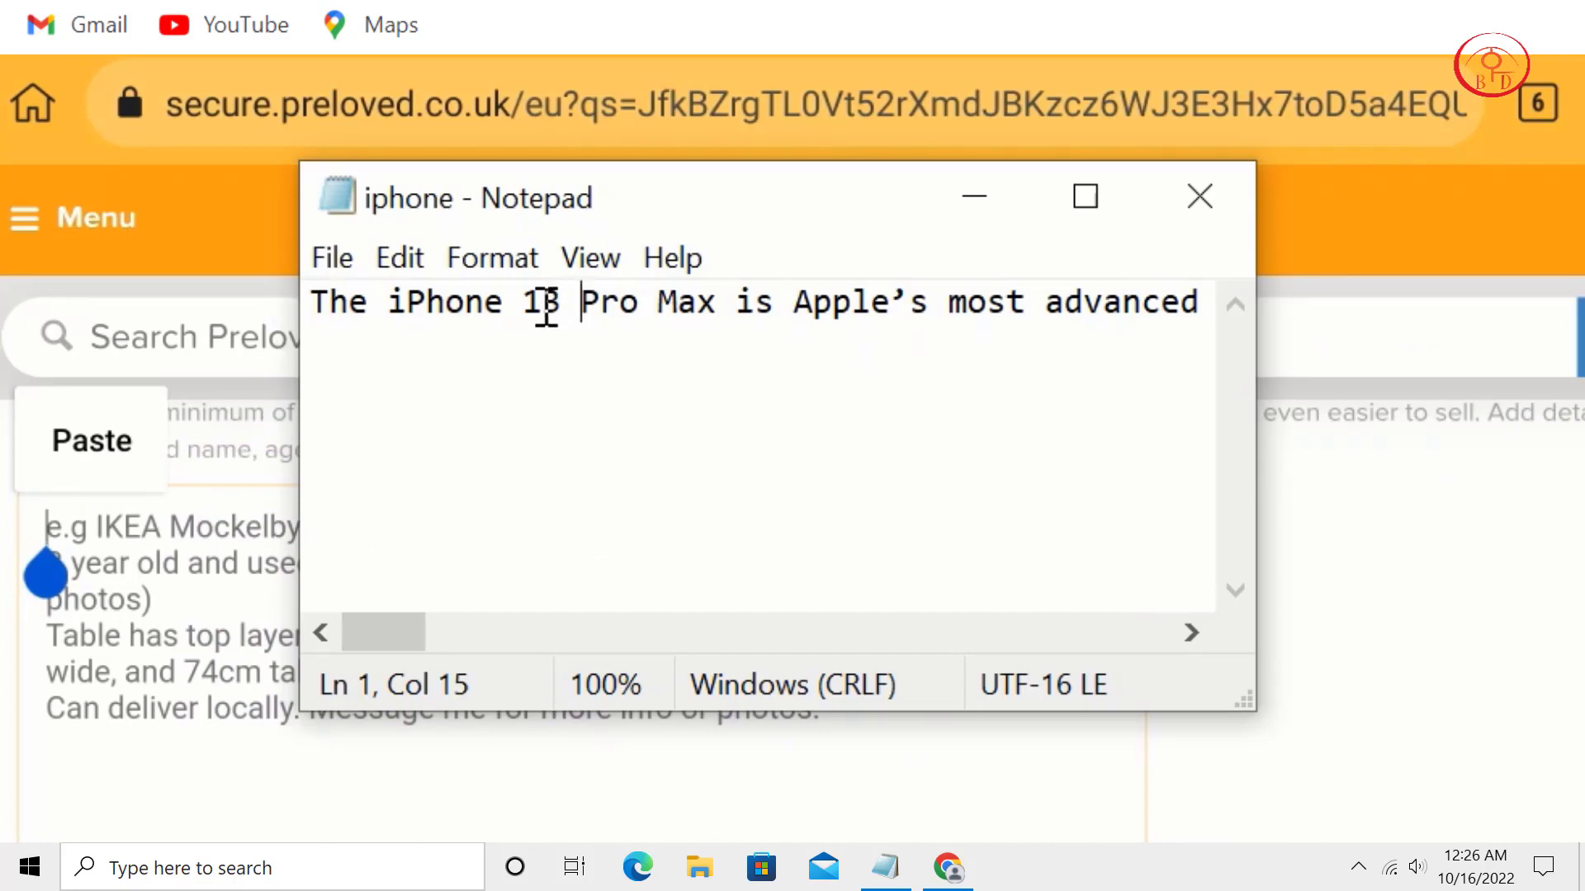
click(564, 306)
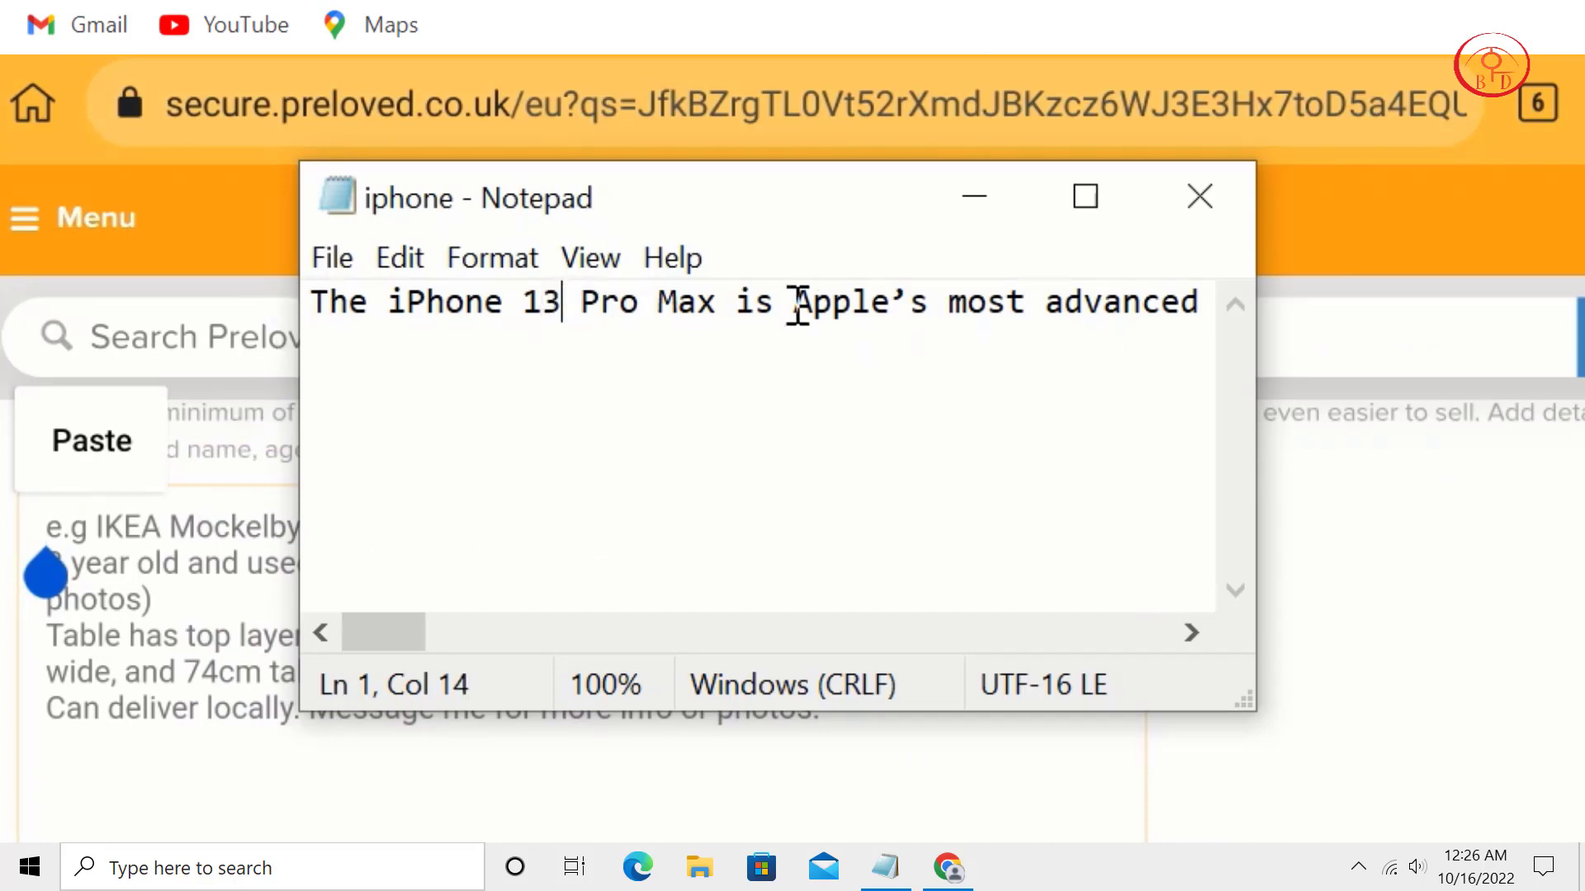
key(BackSpace)
text(1)
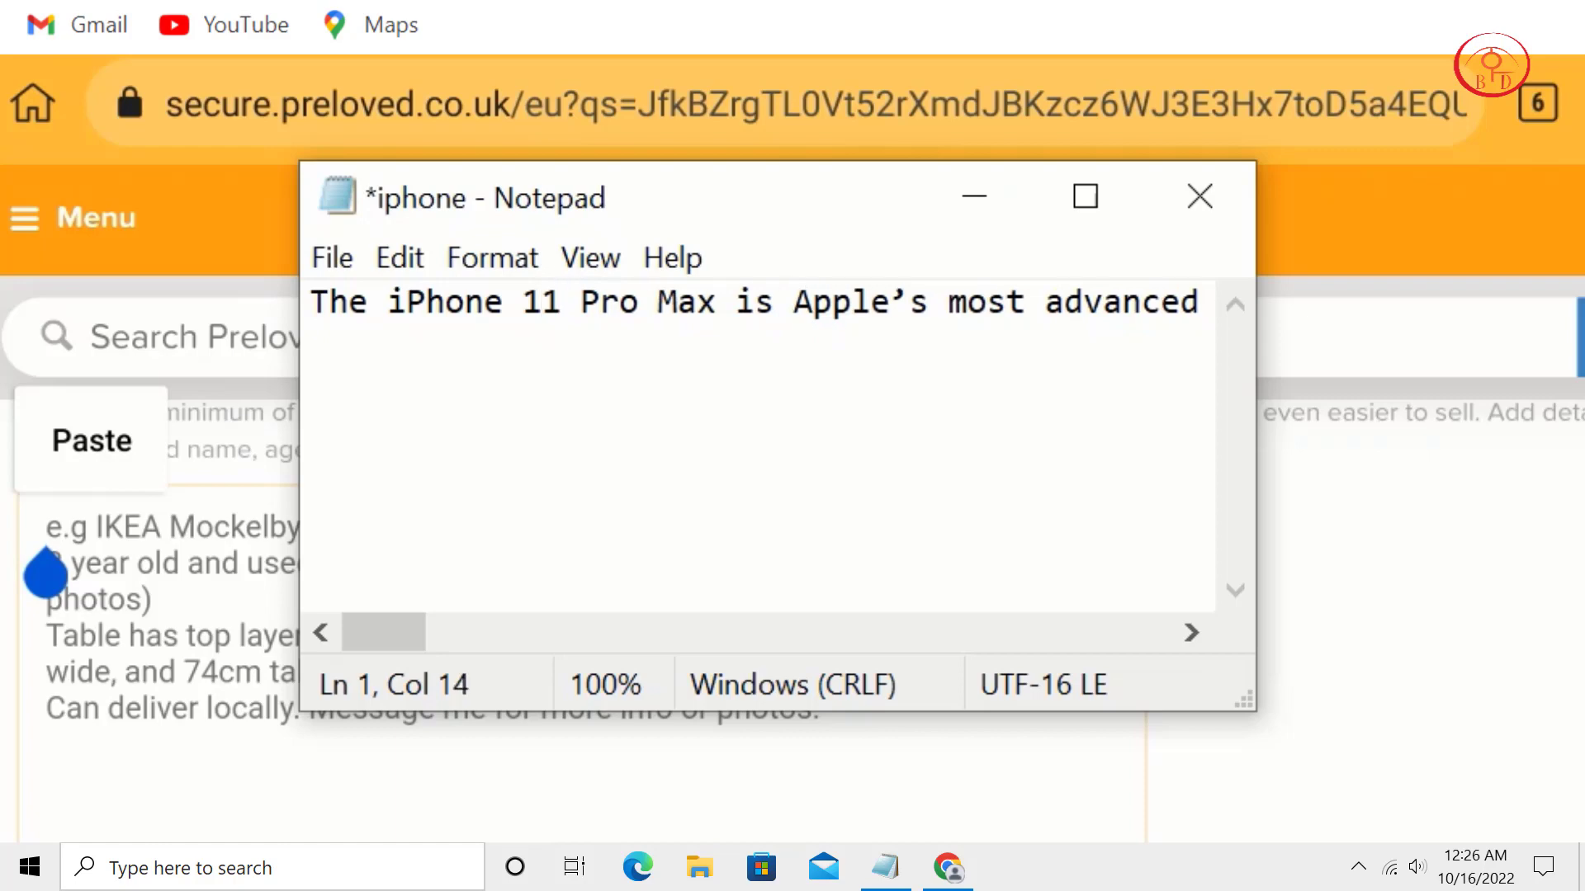
Copy the whole Notepad text into Preloved's Item Description.
key(ctrl+a)
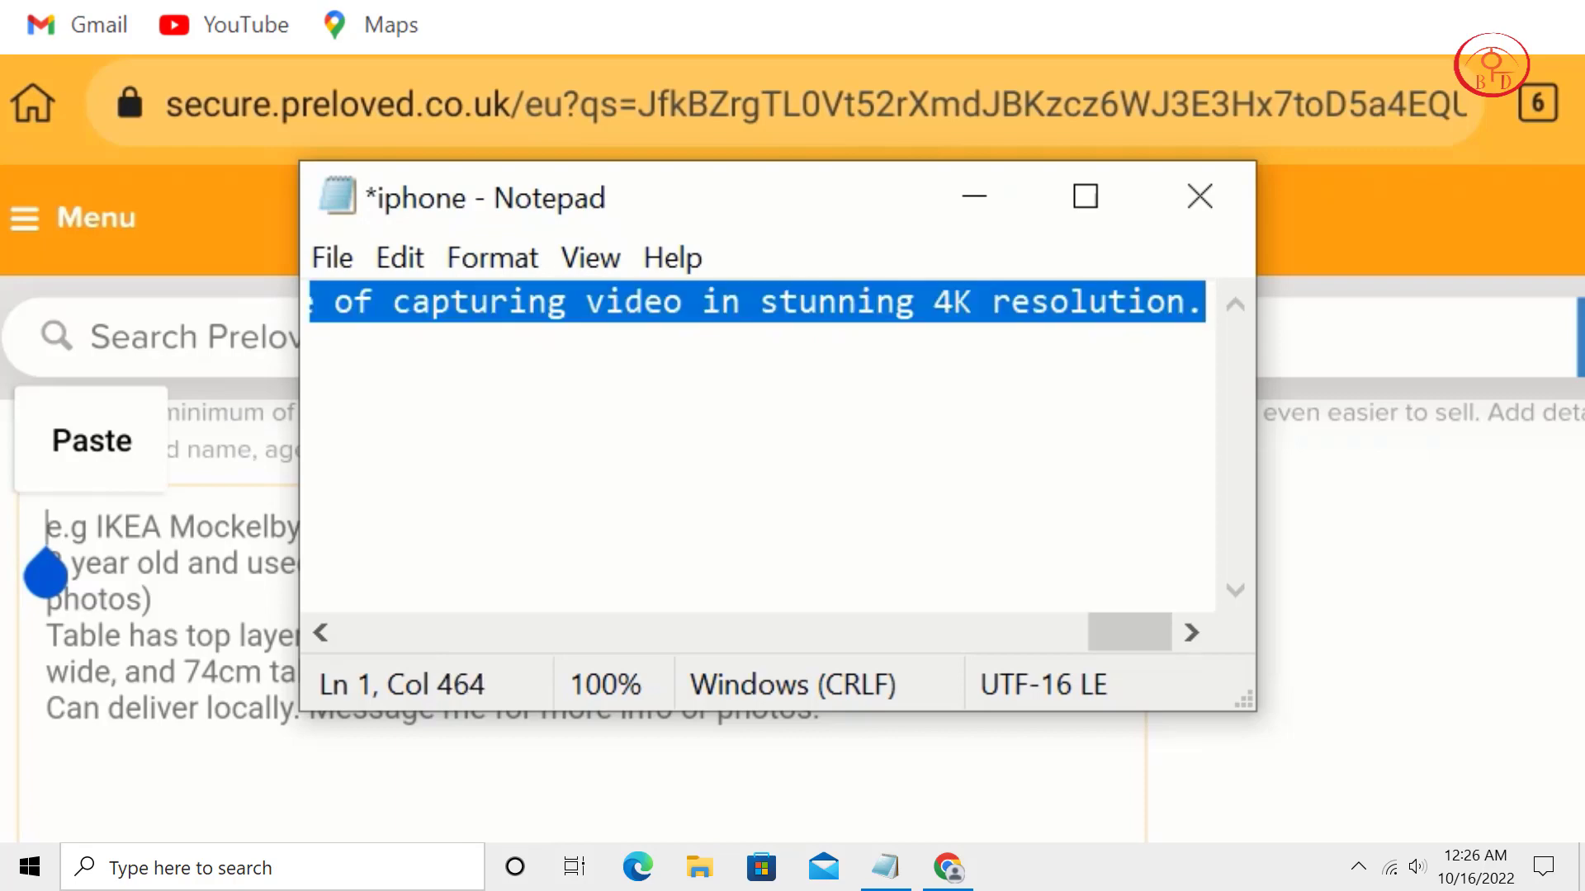
key(ctrl+c)
click(975, 198)
click(103, 445)
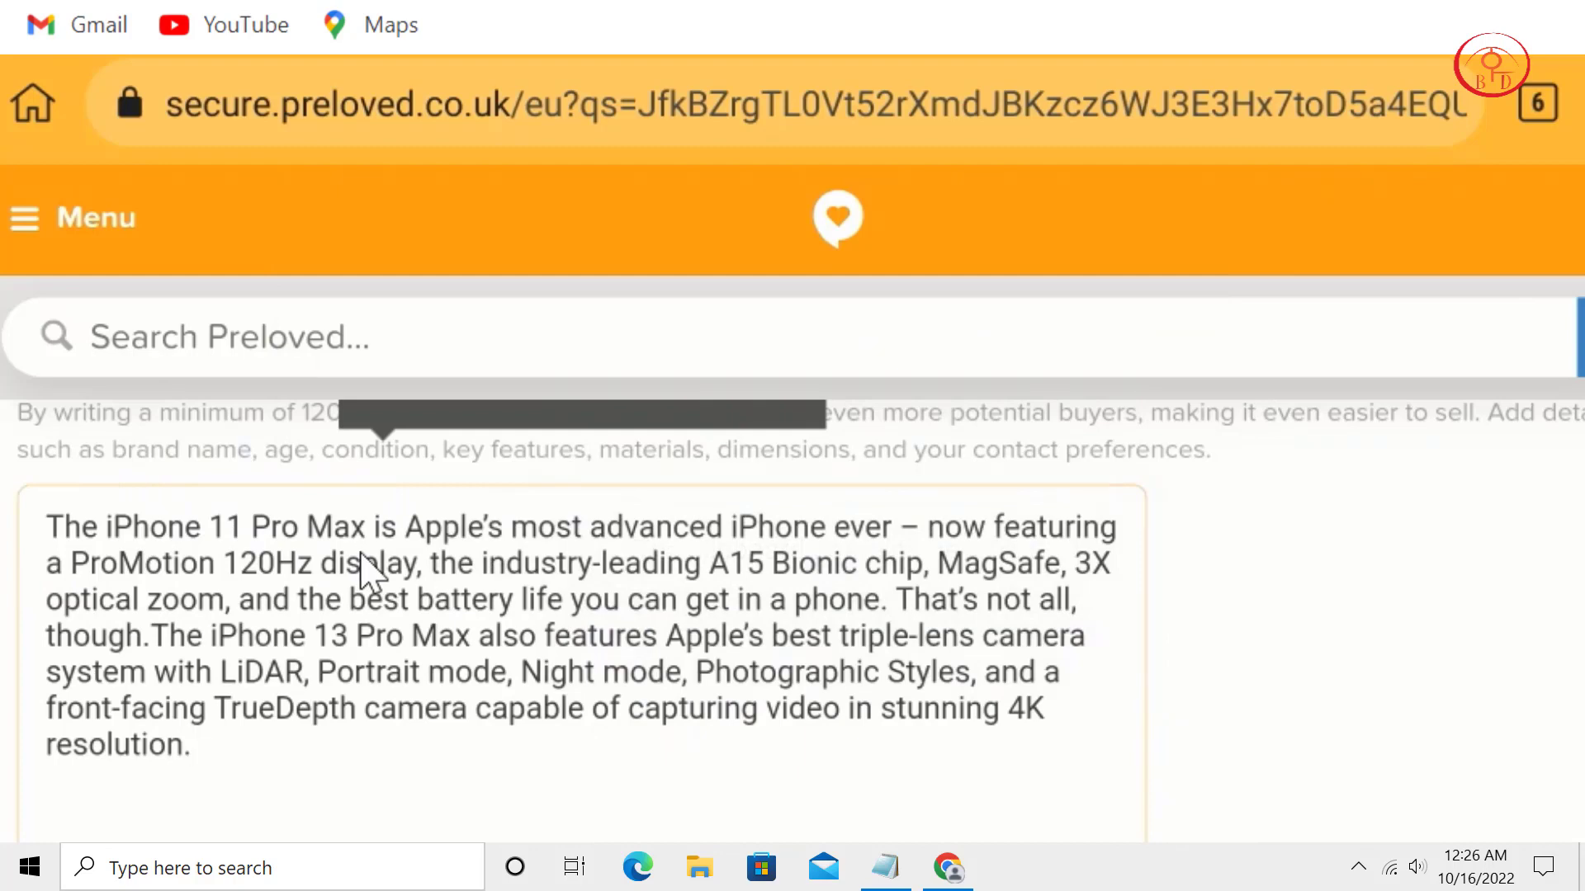
End the description with 'Buy Now:' followed by the CPAFULL iPhone 11 offer 13158 tracking link.
text(uy Now)
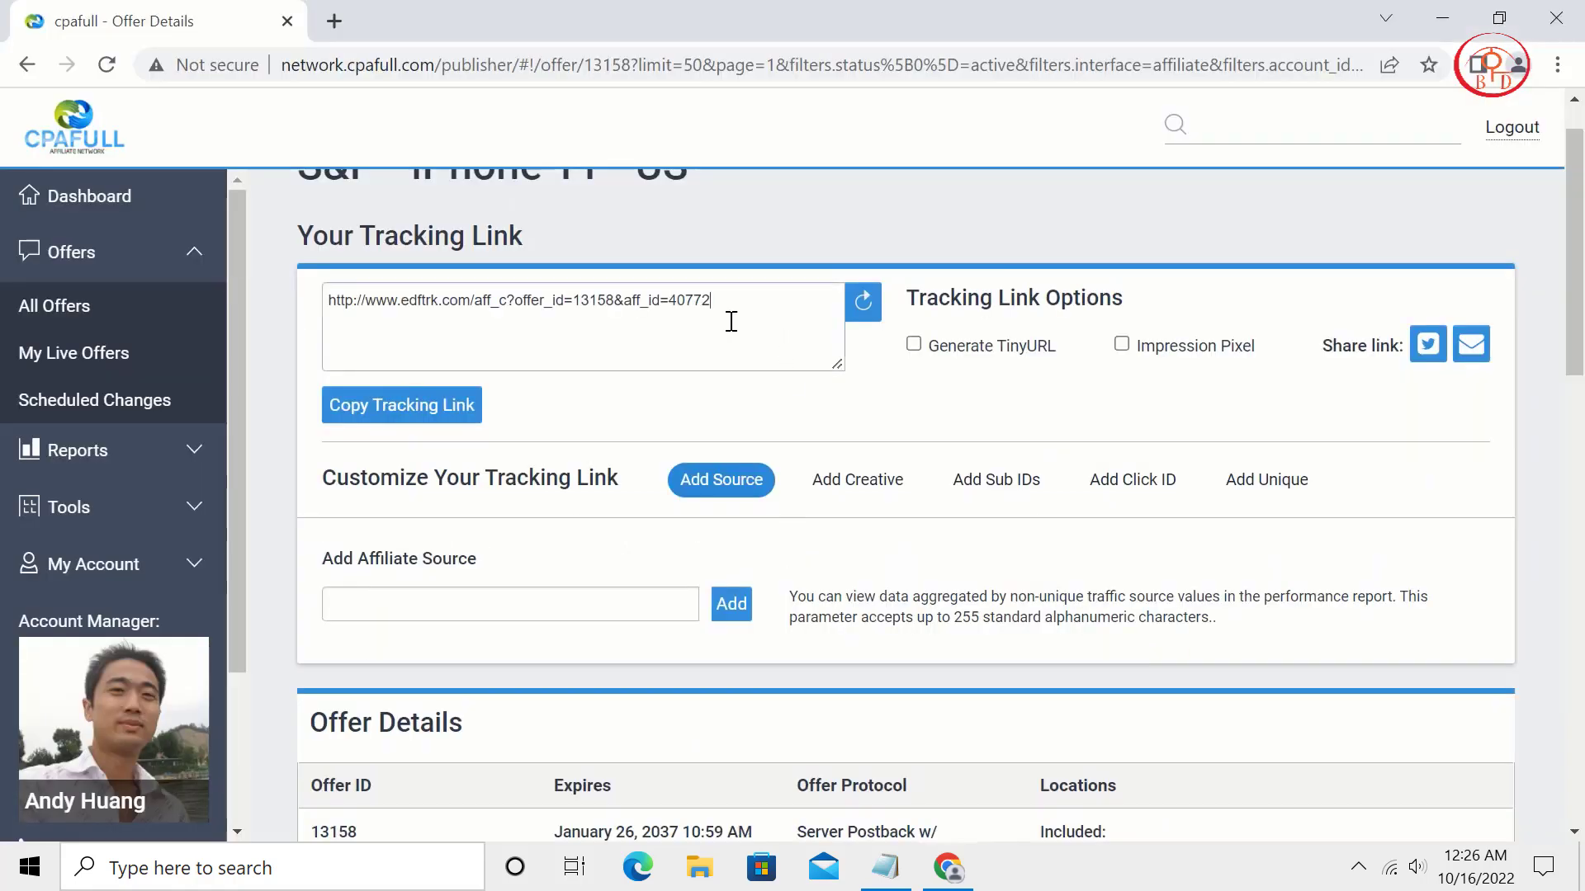
drag(732, 322, 329, 304)
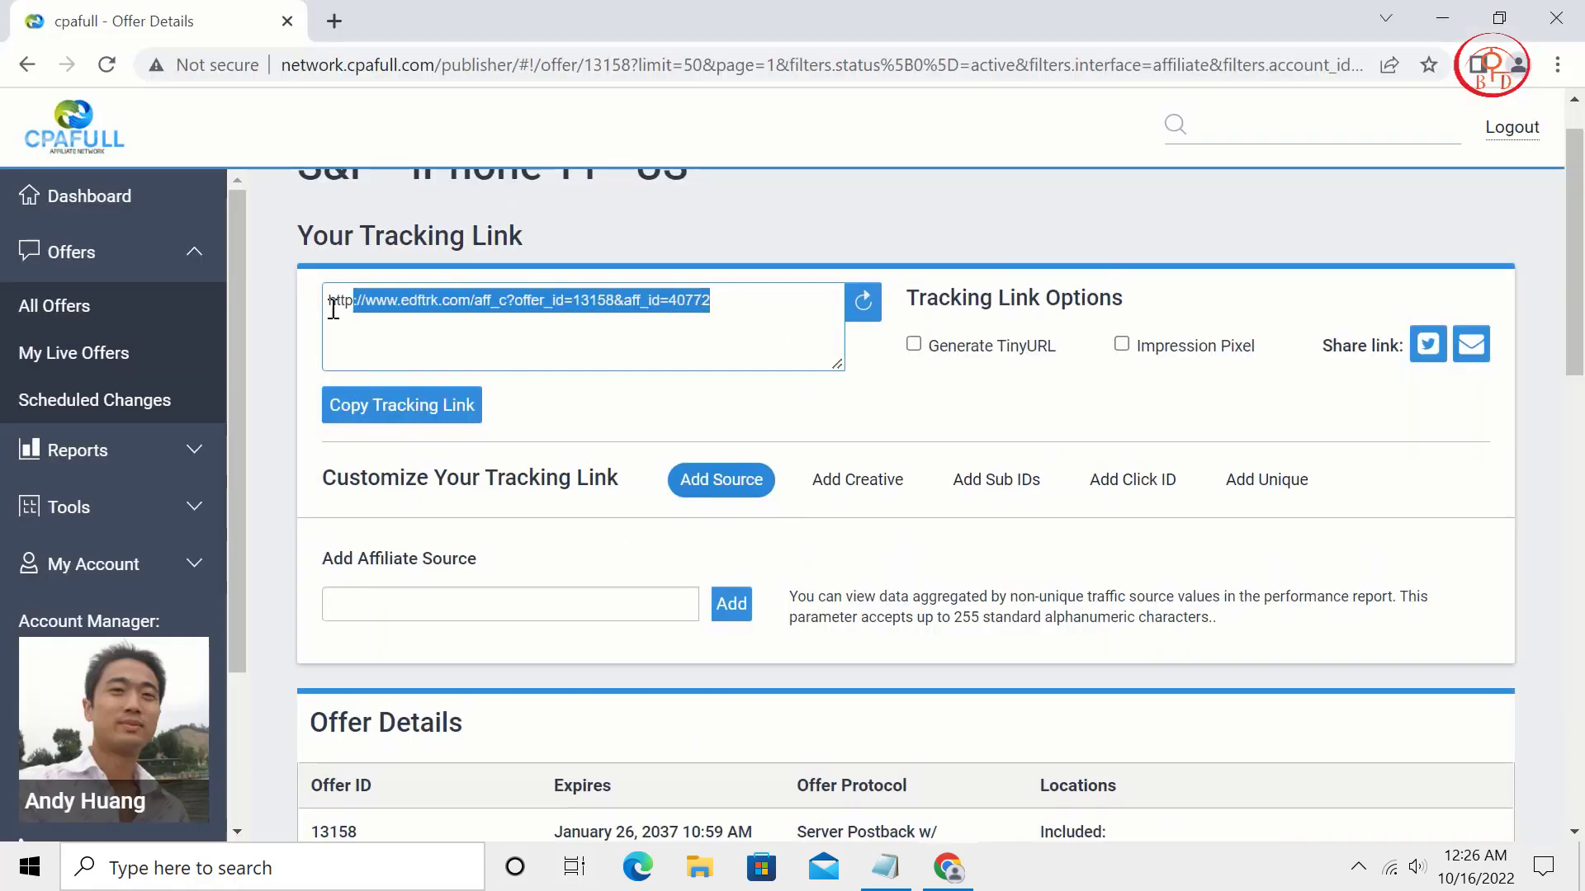
right_click(413, 302)
click(487, 398)
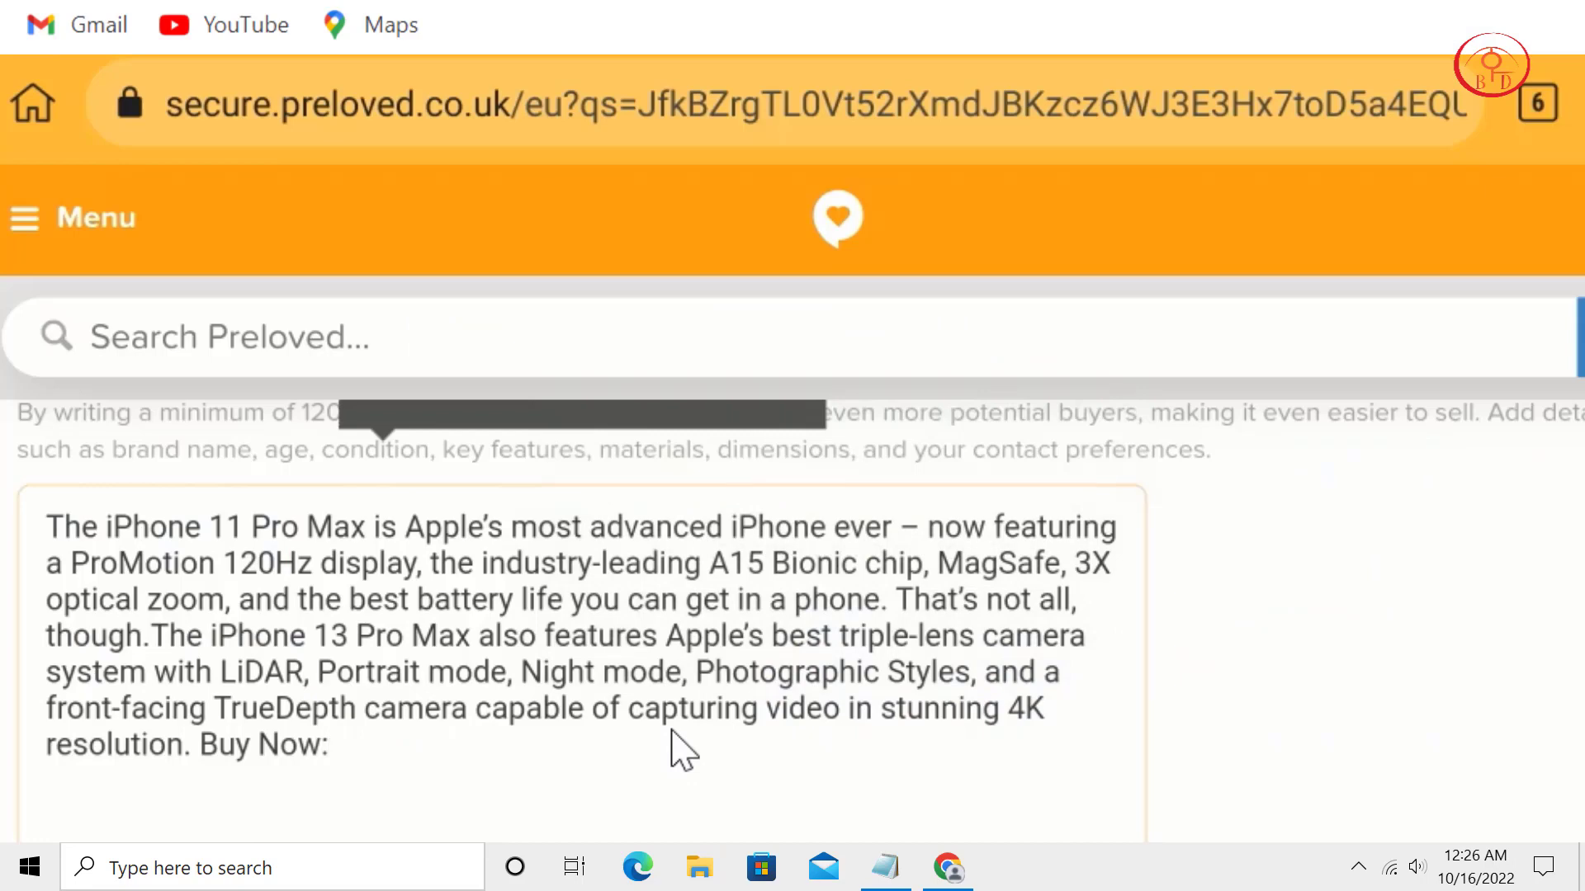
key(ctrl+v)
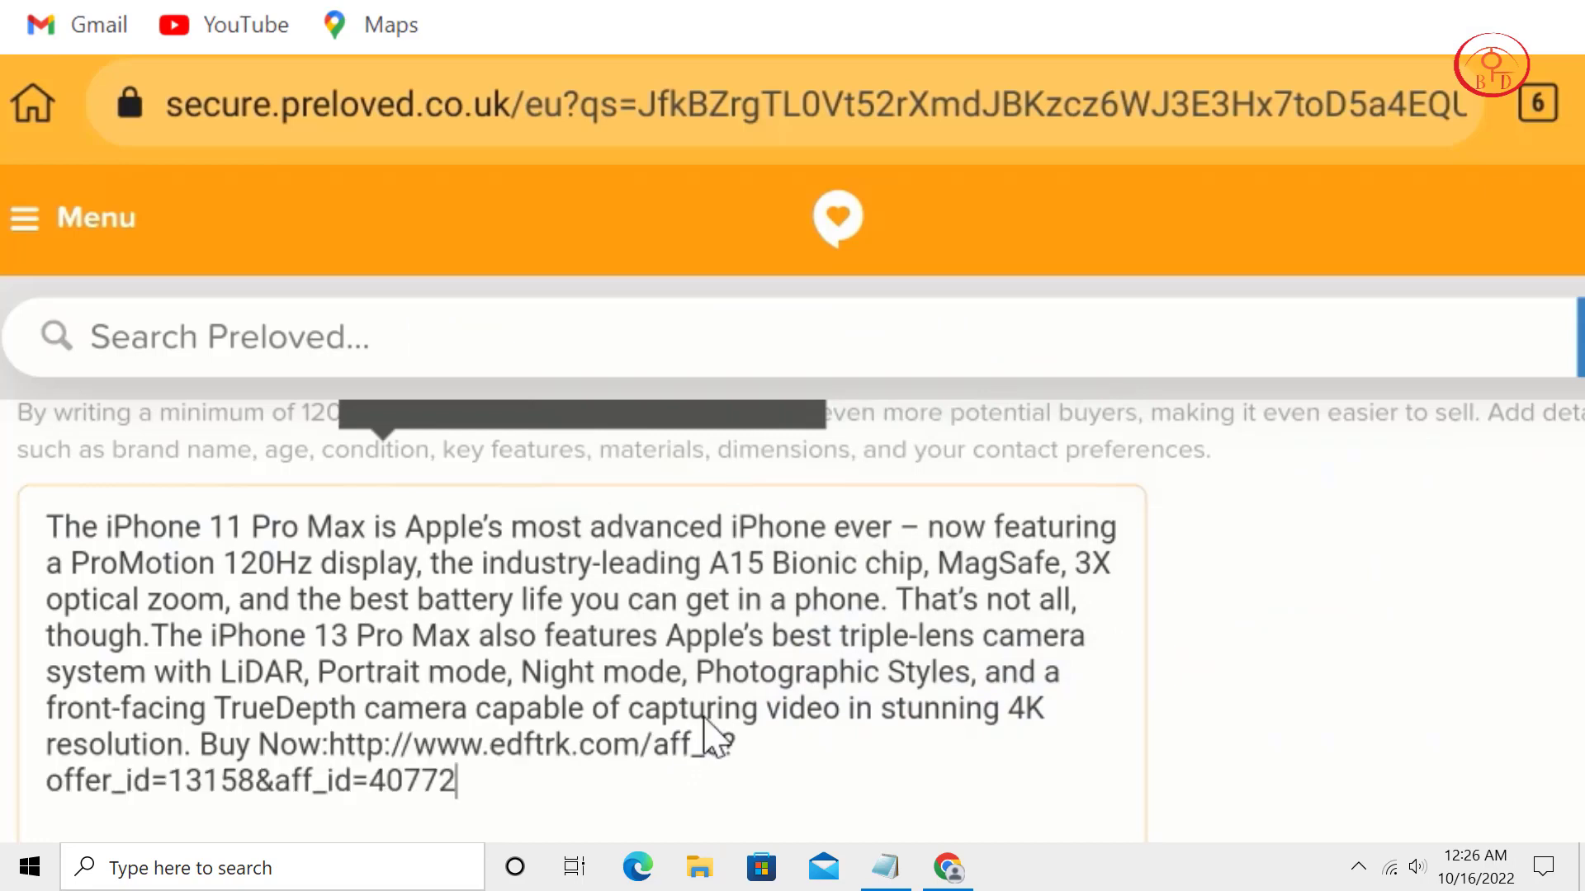
scroll(949, 536, down, 4)
scroll(937, 541, down, 4)
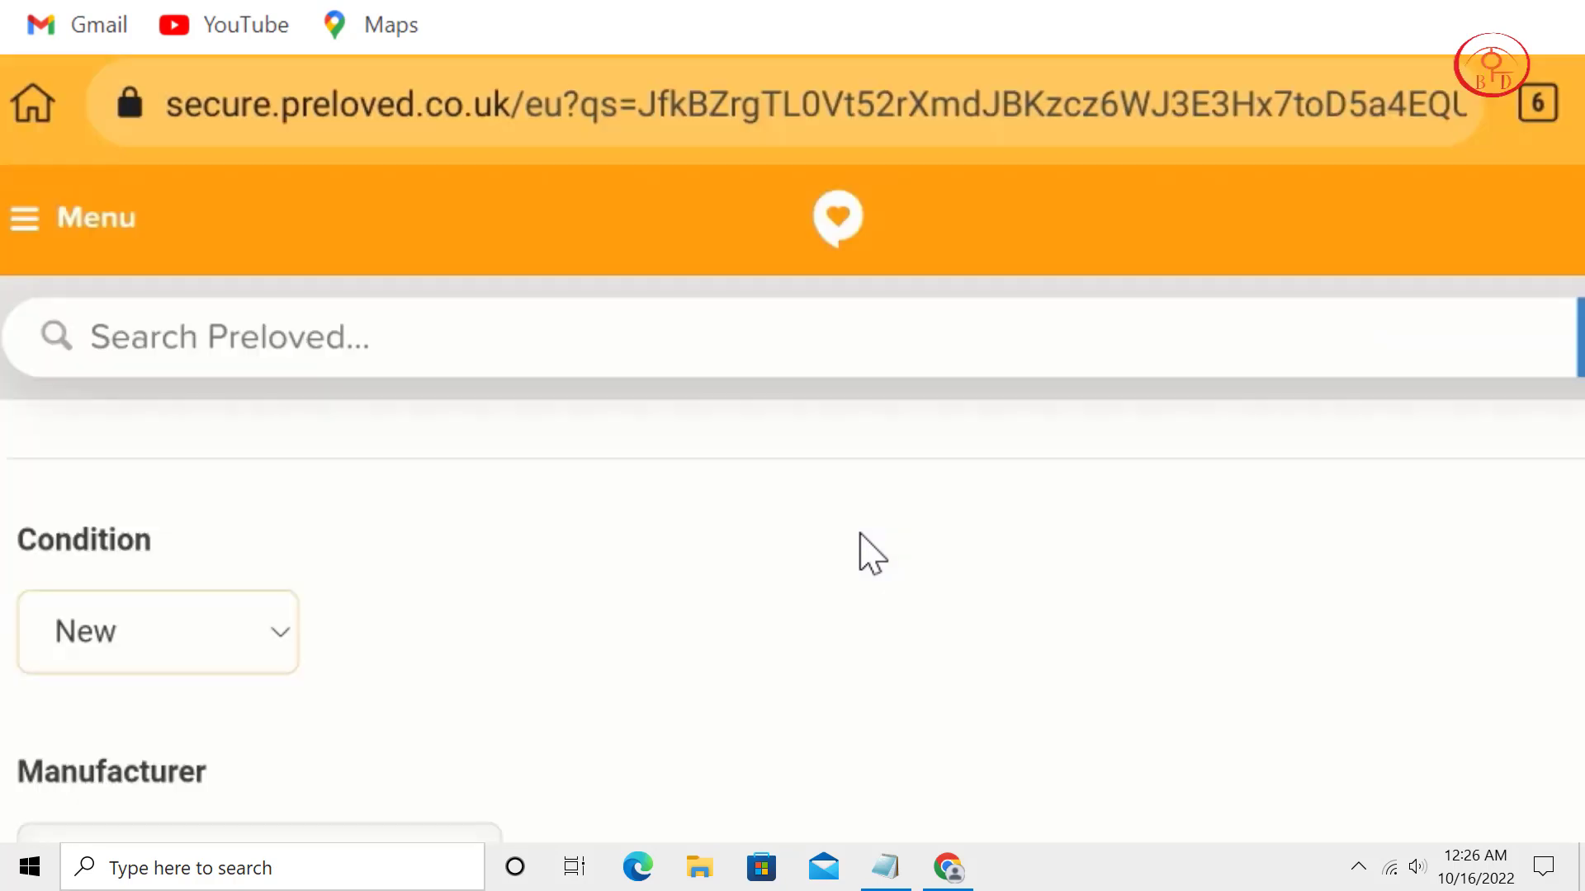
Enter 'iphone' as Manufacturer and 'iphone11' as Model for the iPhone advert.
scroll(872, 554, down, 3)
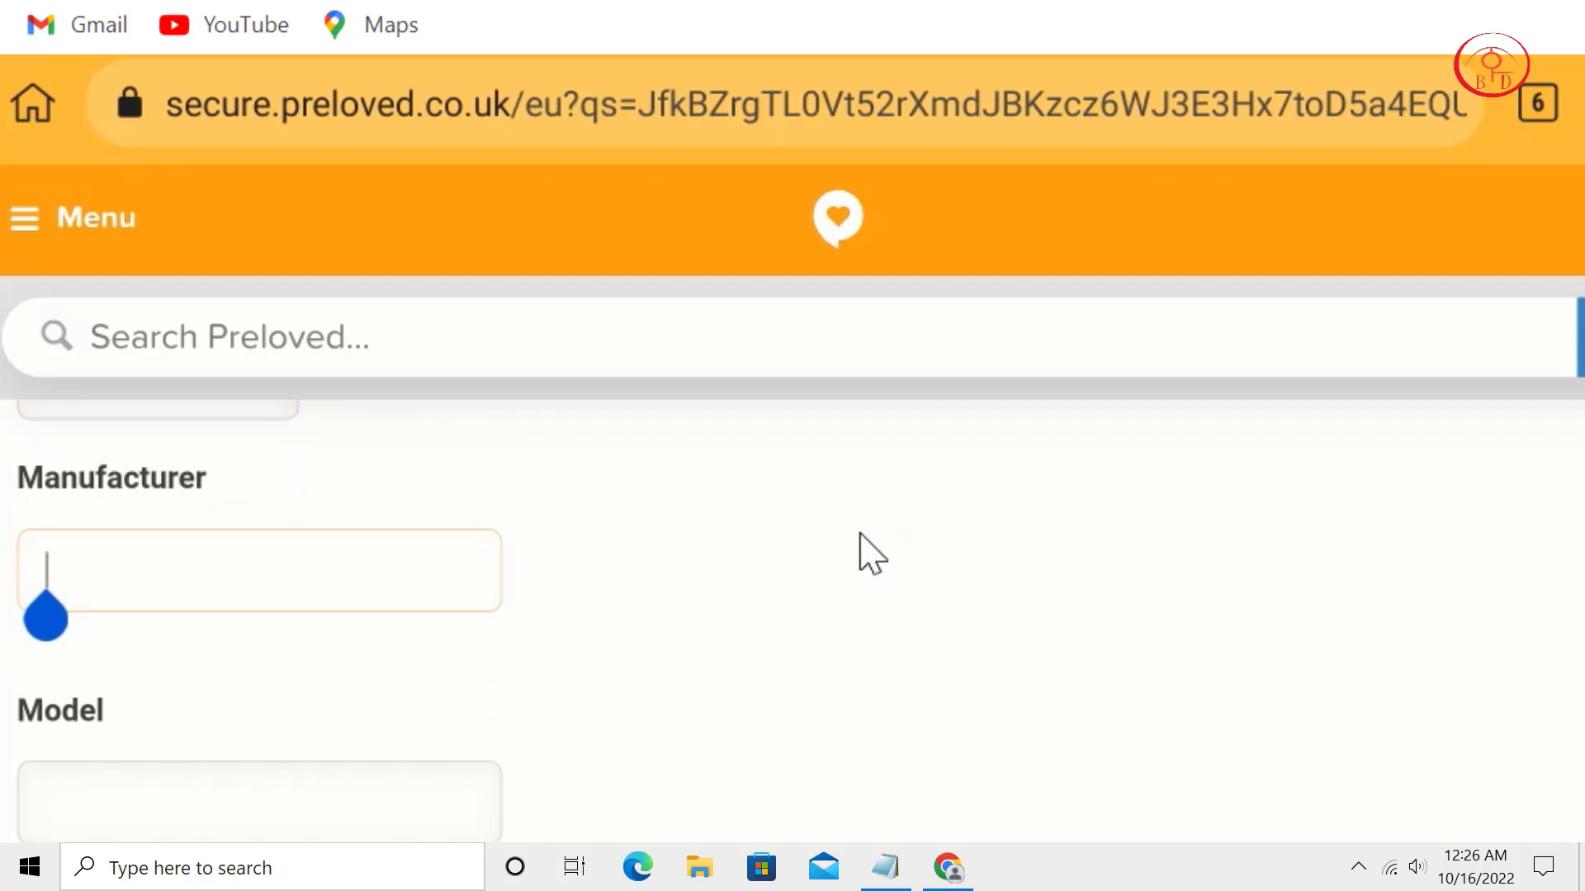
text(iphone)
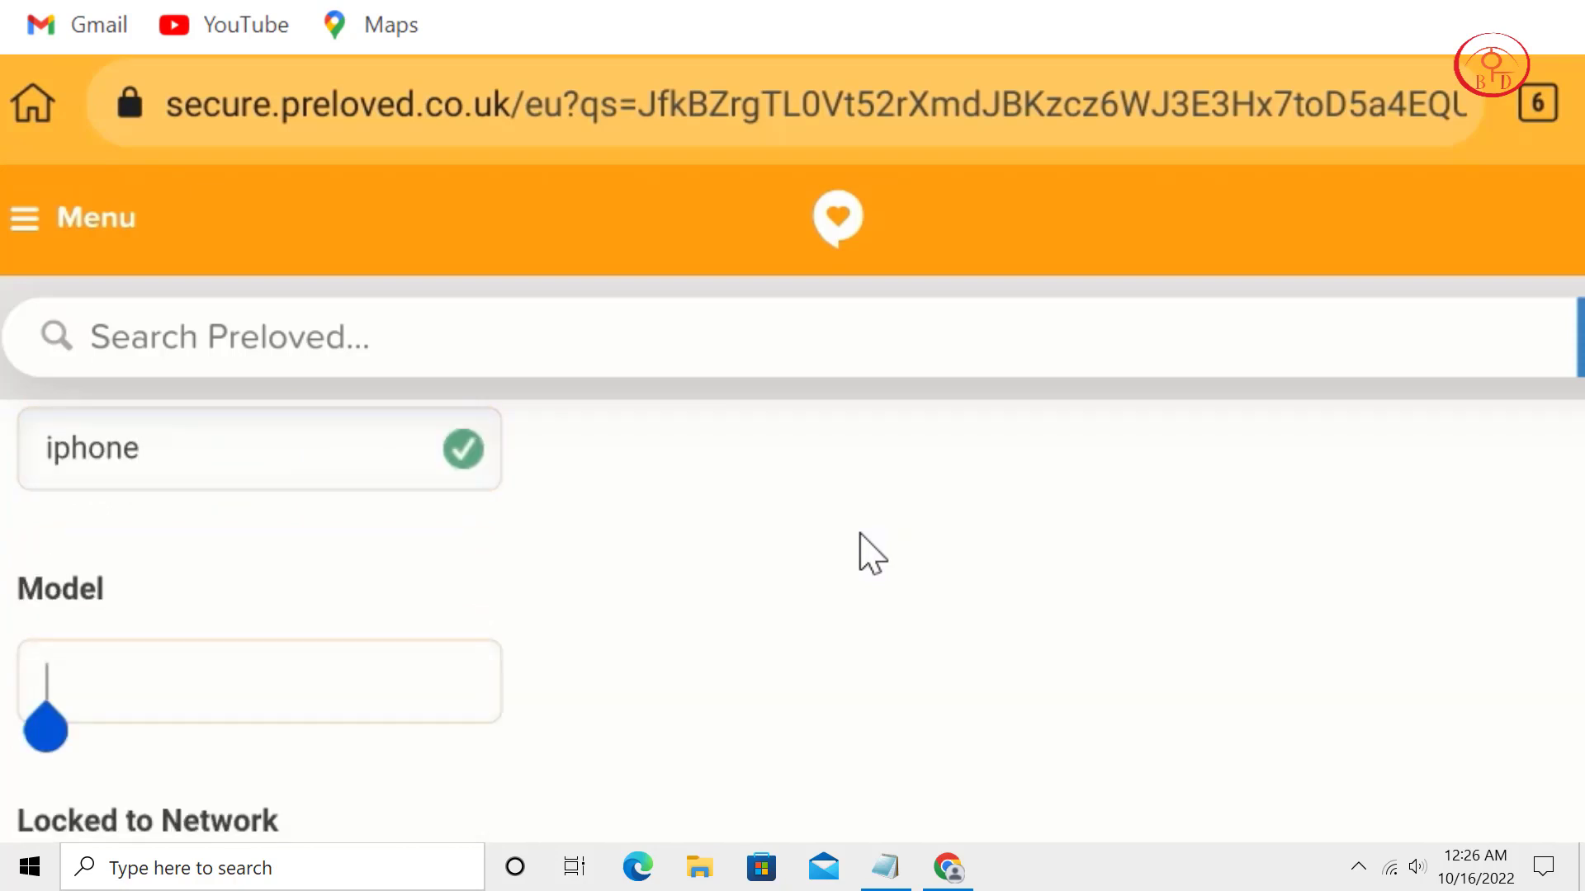
text(i)
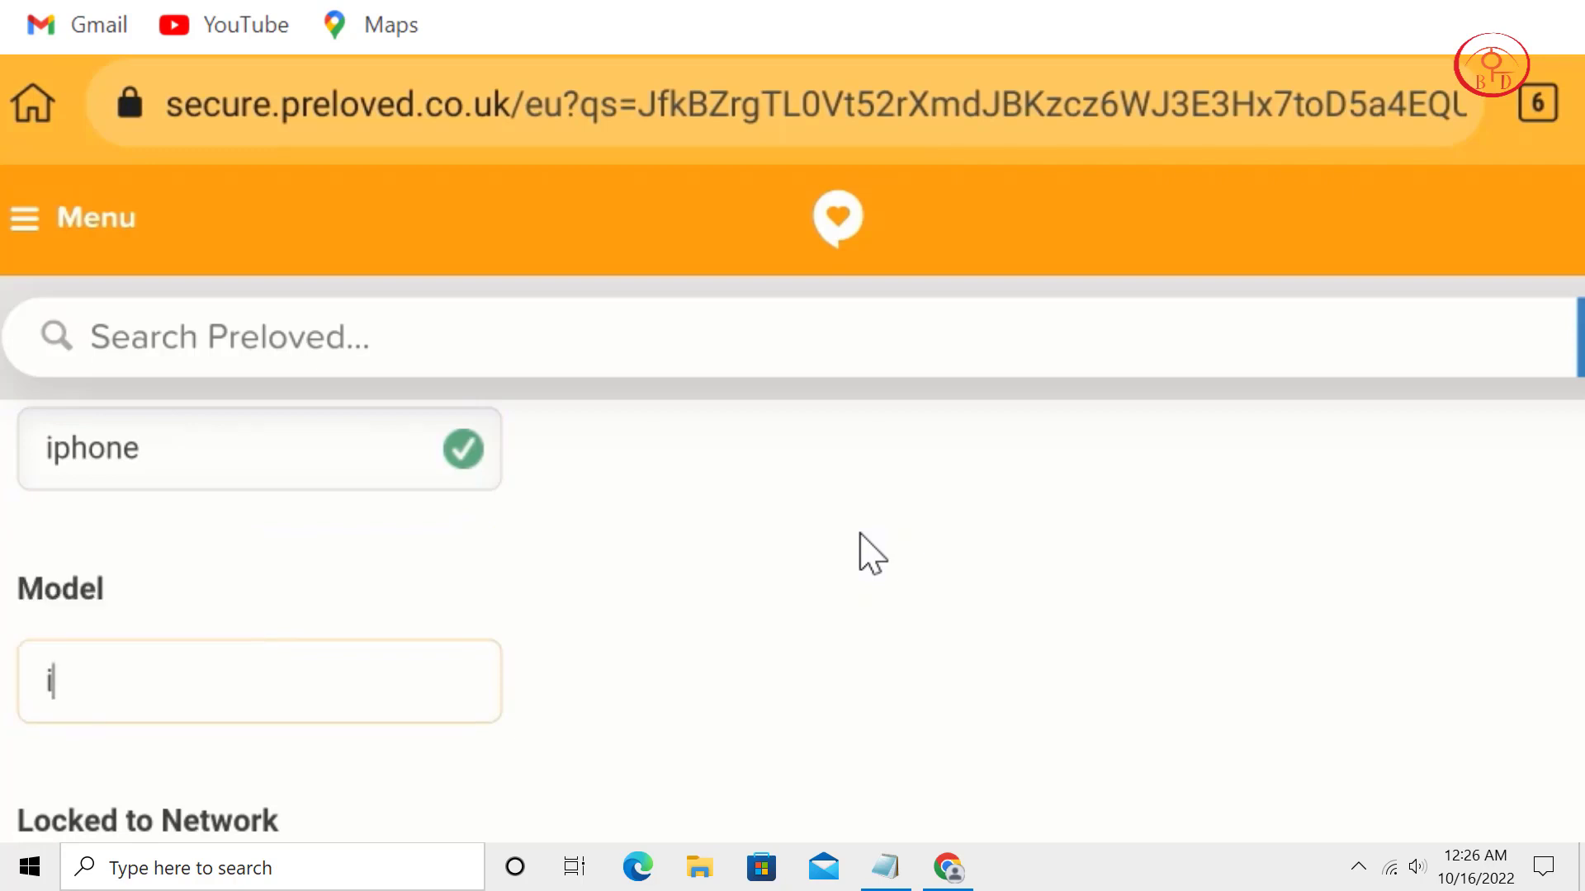
text(phon)
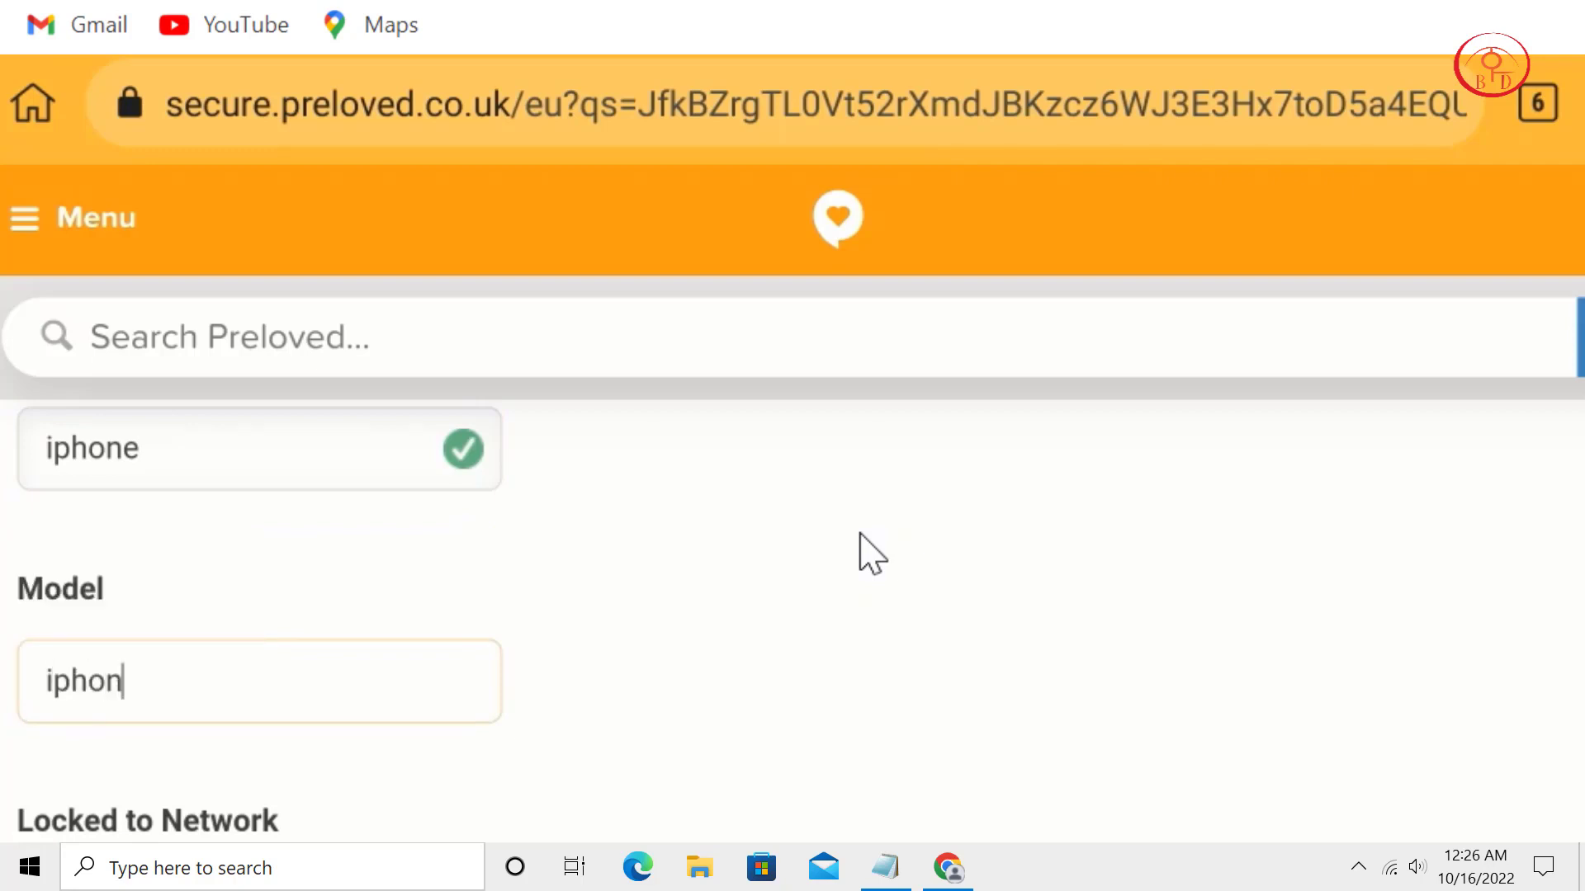
text(e11)
scroll(872, 553, down, 3)
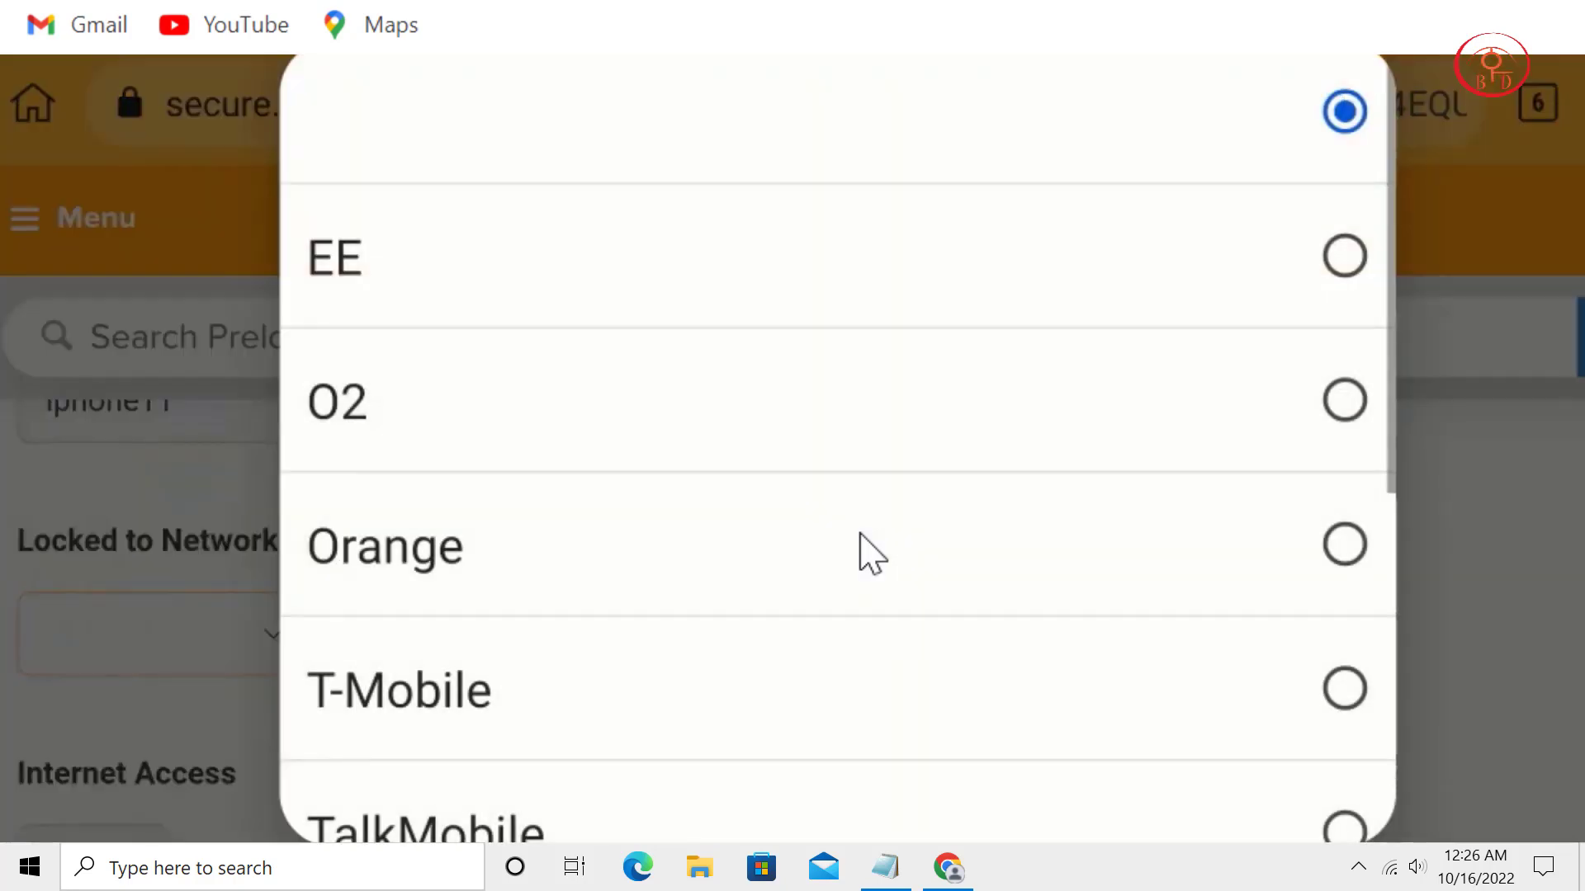
scroll(871, 553, down, 3)
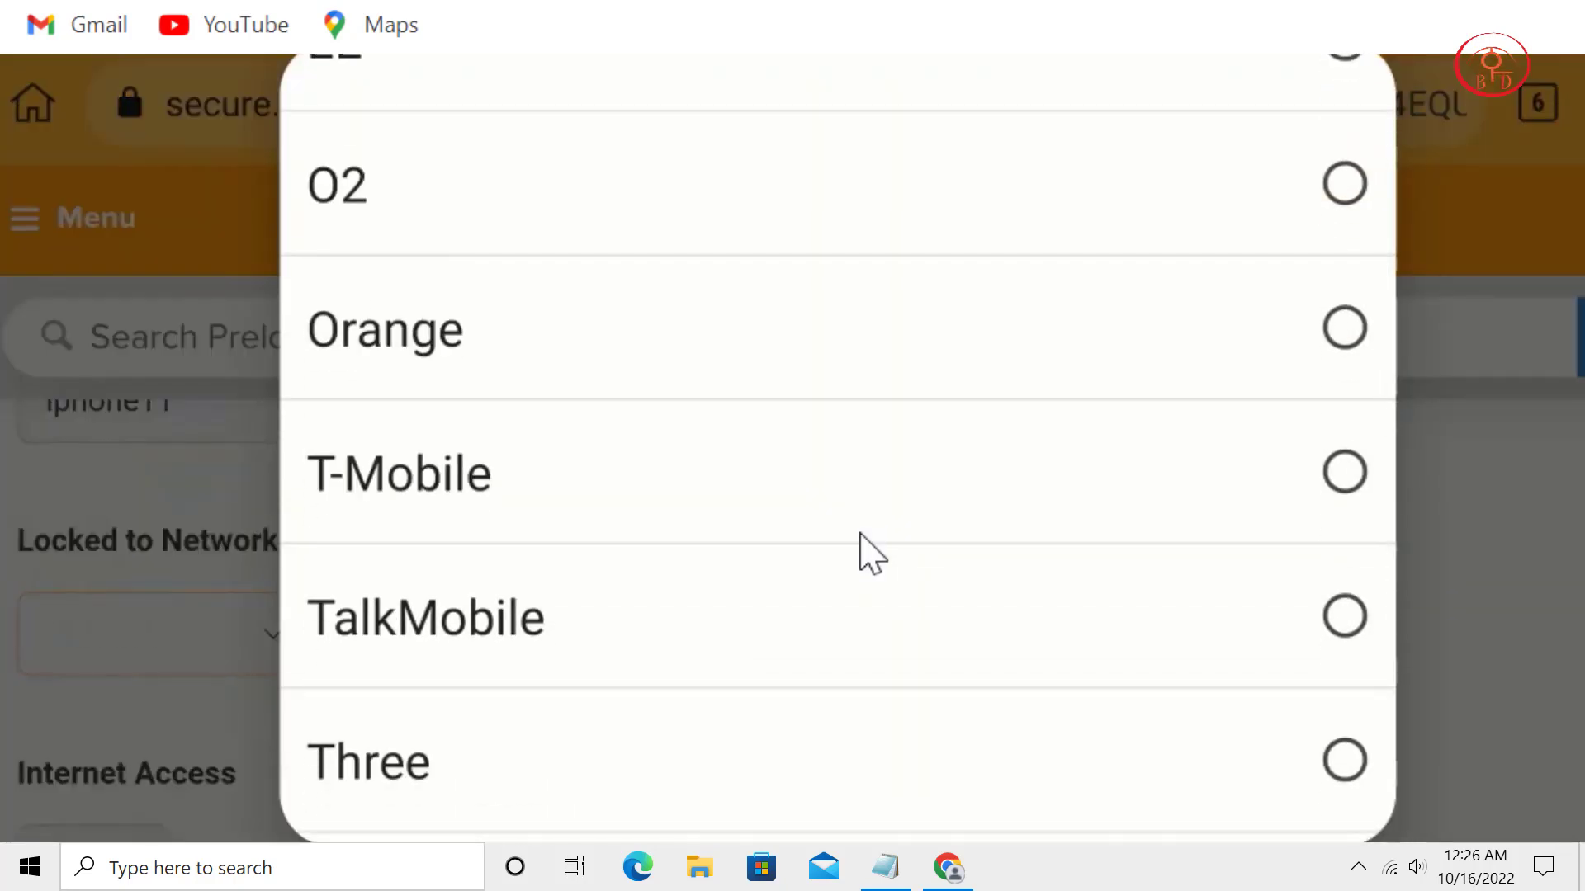
scroll(859, 533, down, 3)
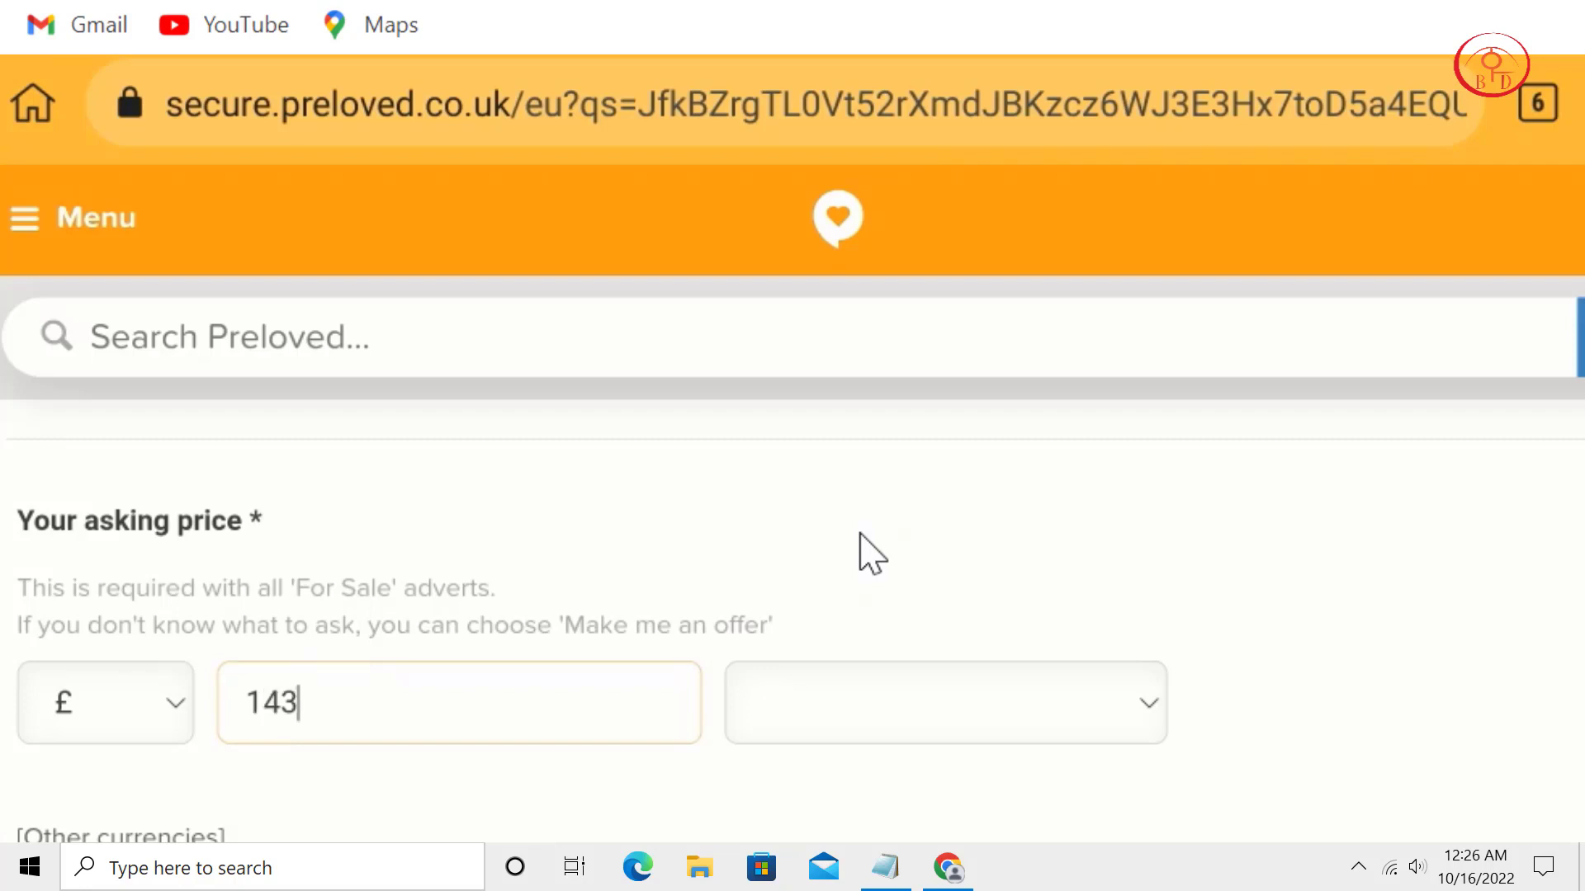
Tick the not-a-business confirmation and submit the iPhone 11 advert for review.
scroll(861, 534, down, 3)
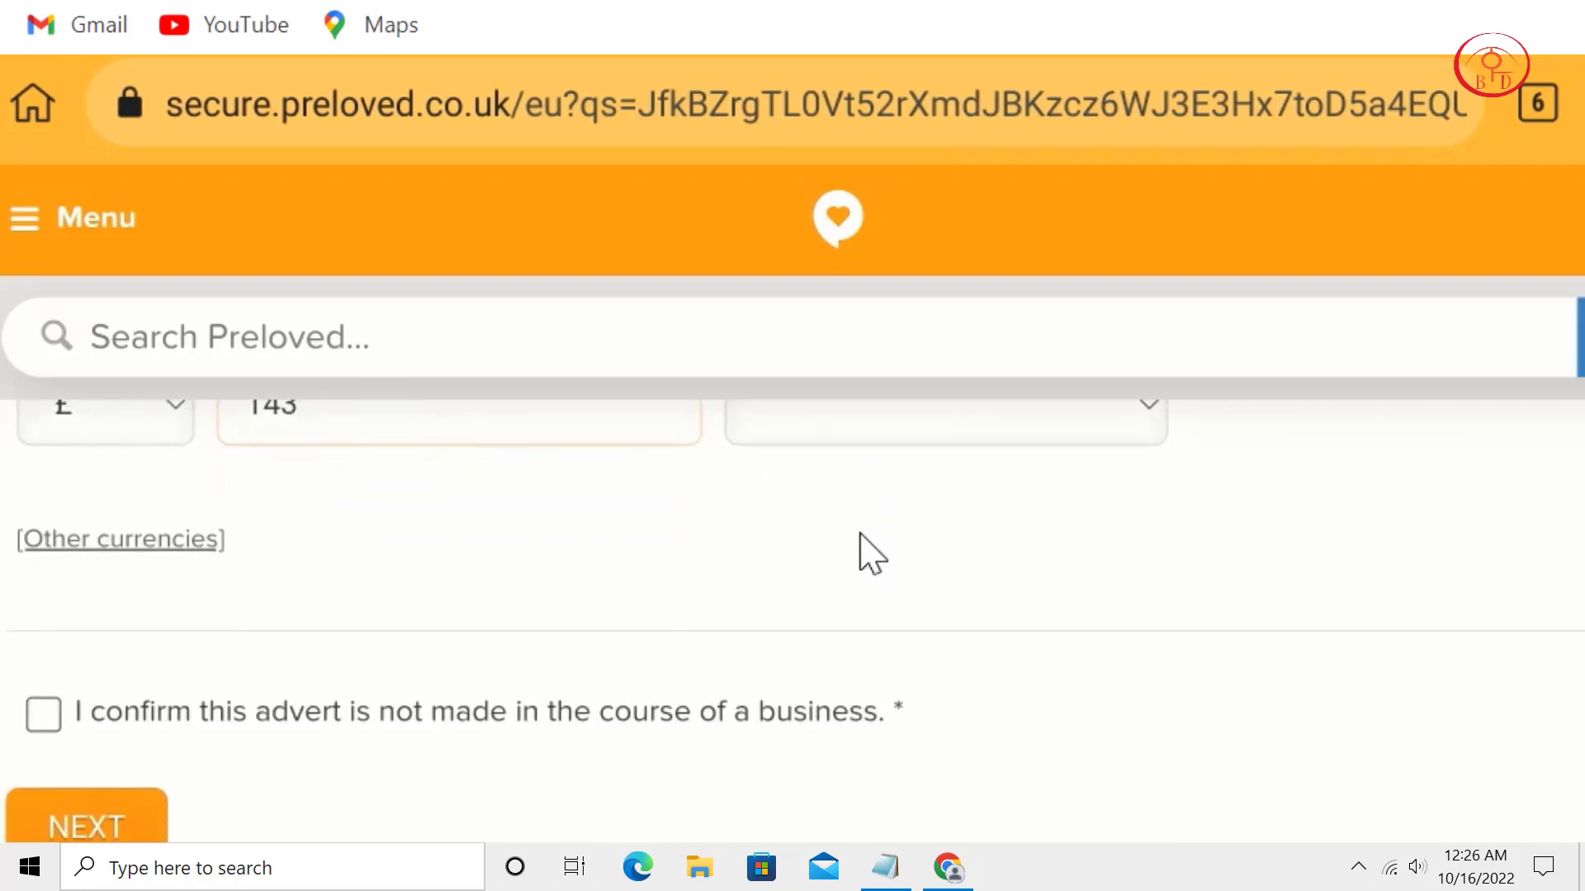
key(space)
scroll(861, 534, down, 2)
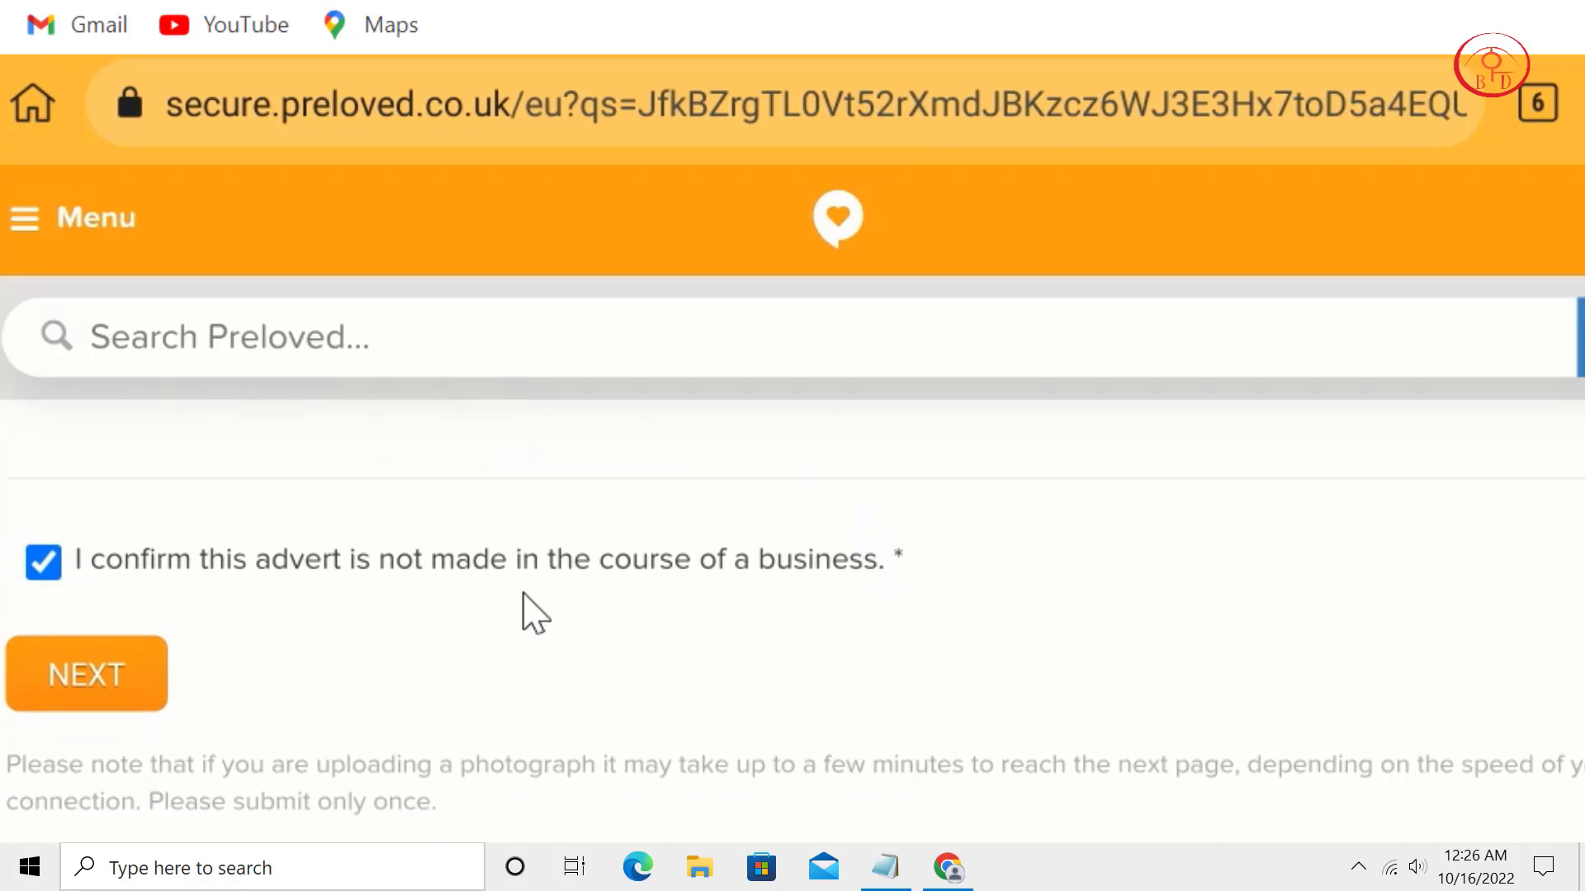
click(85, 672)
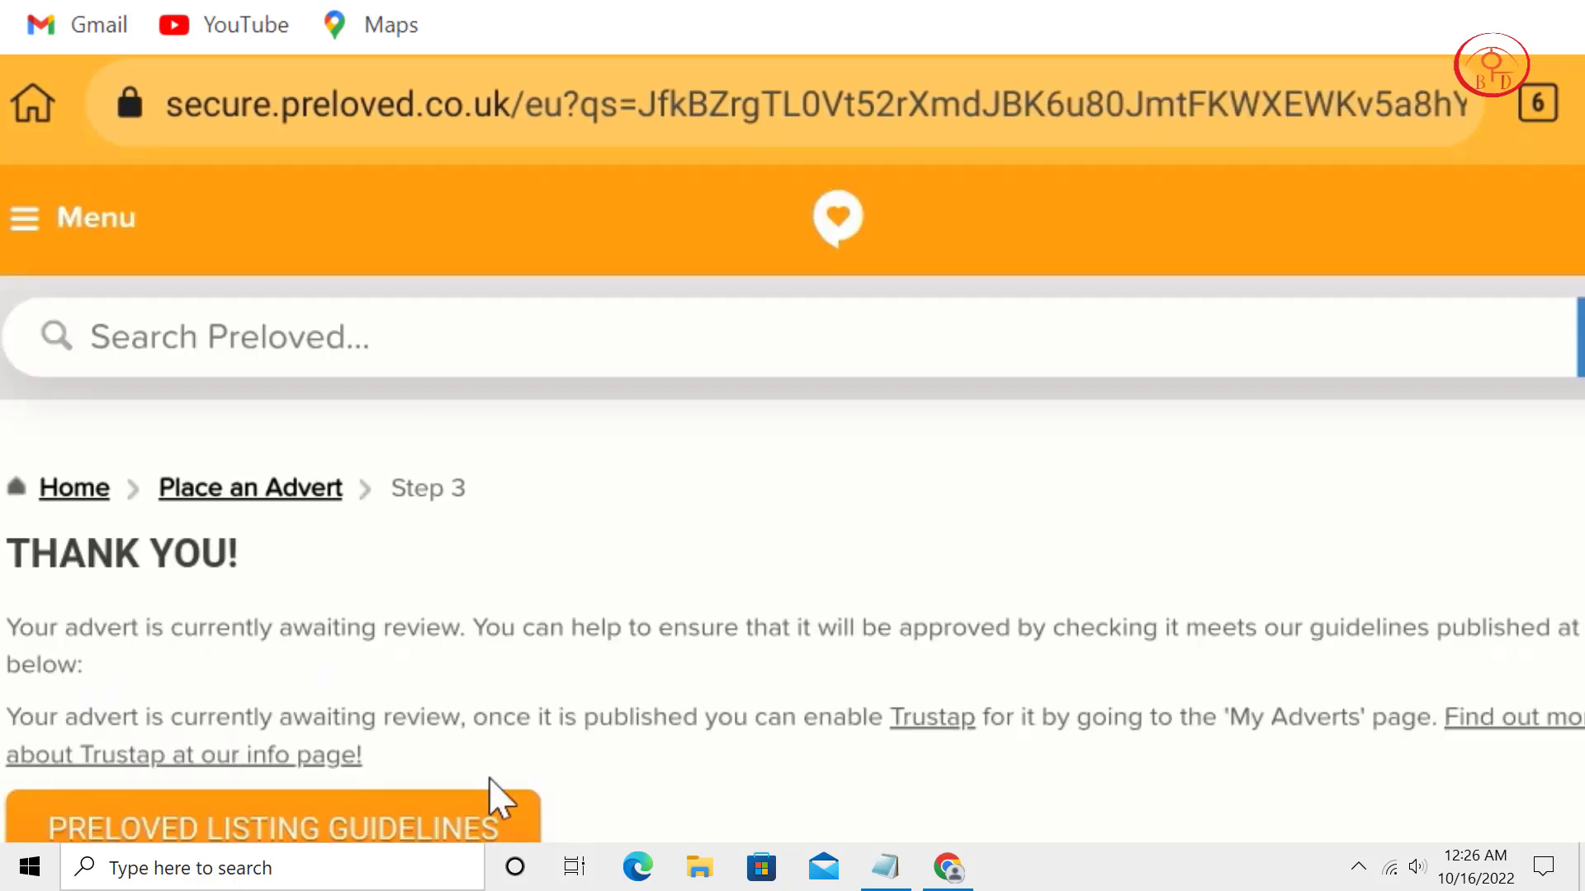
Go to the Preloved homepage and open My adverts from the account panel.
click(825, 207)
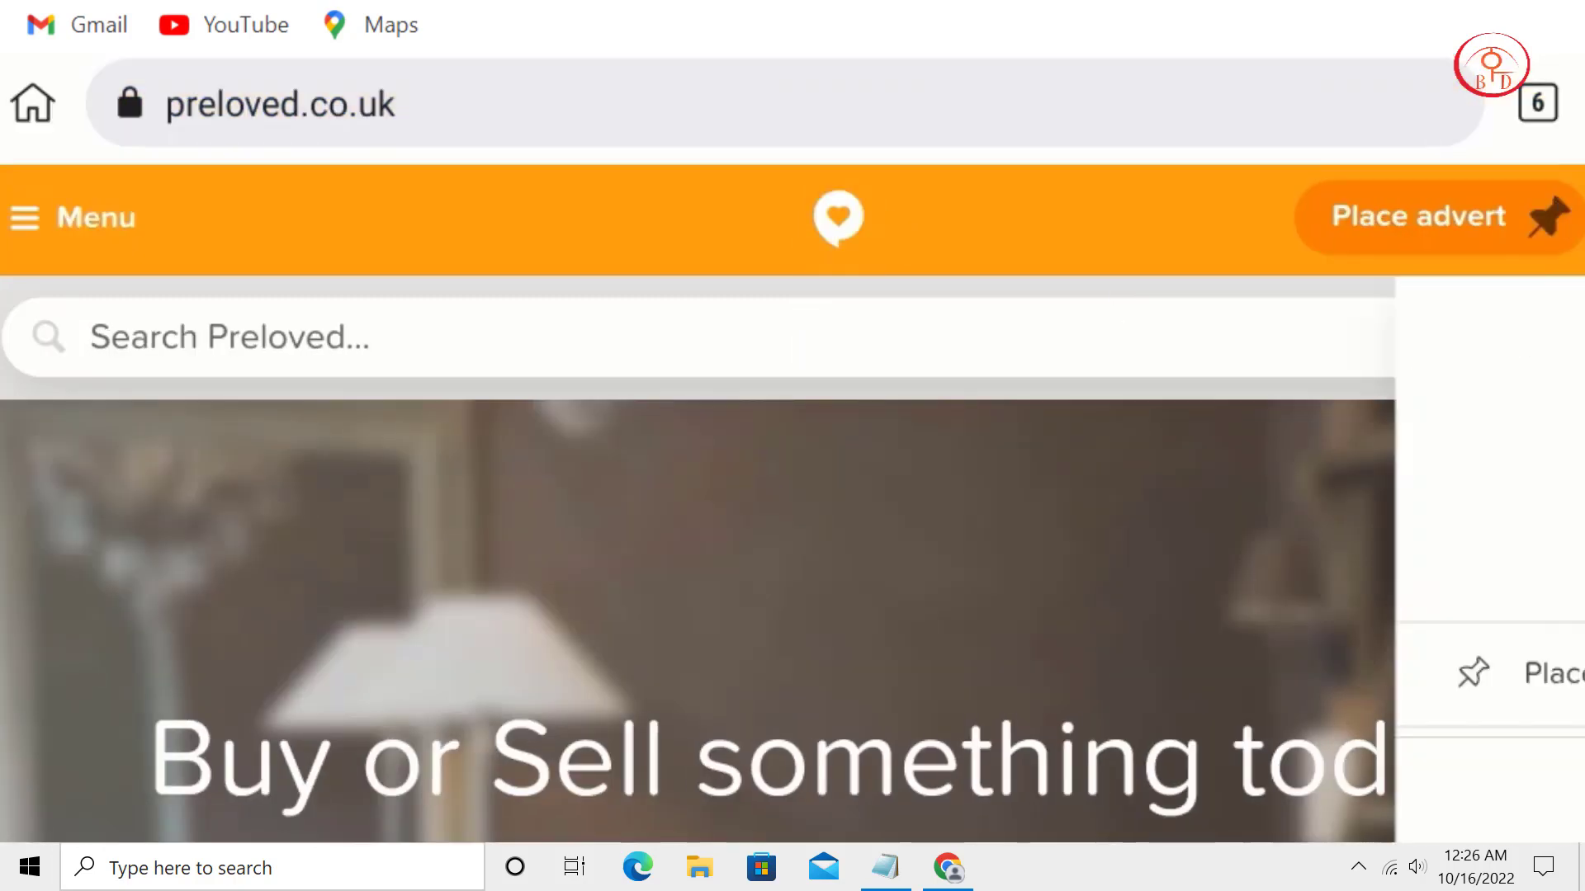
scroll(1395, 673, down, 3)
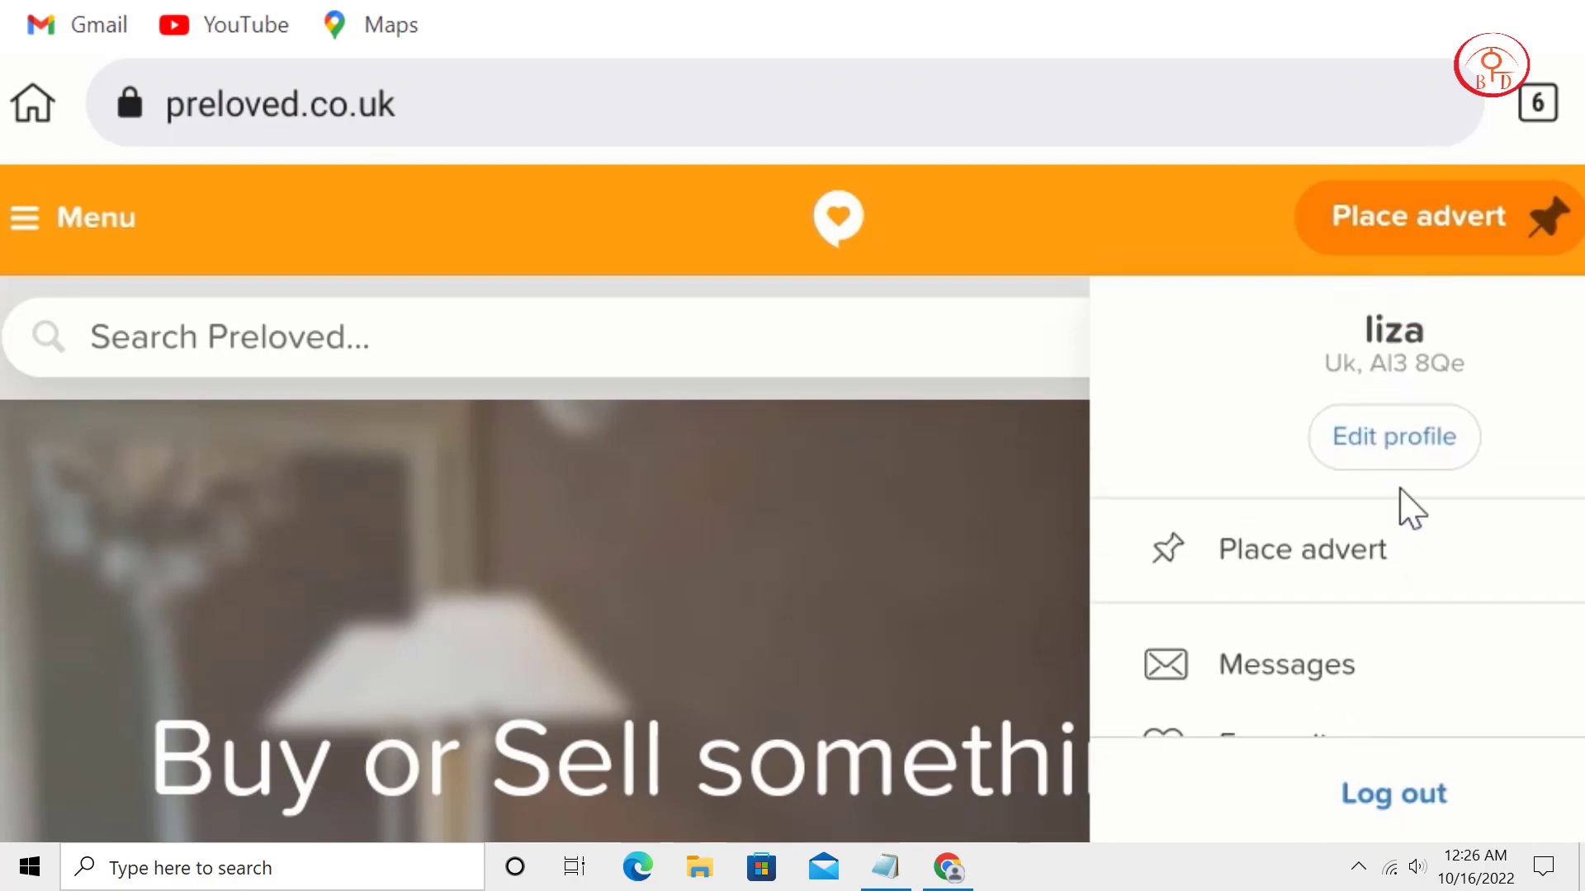
click(1372, 703)
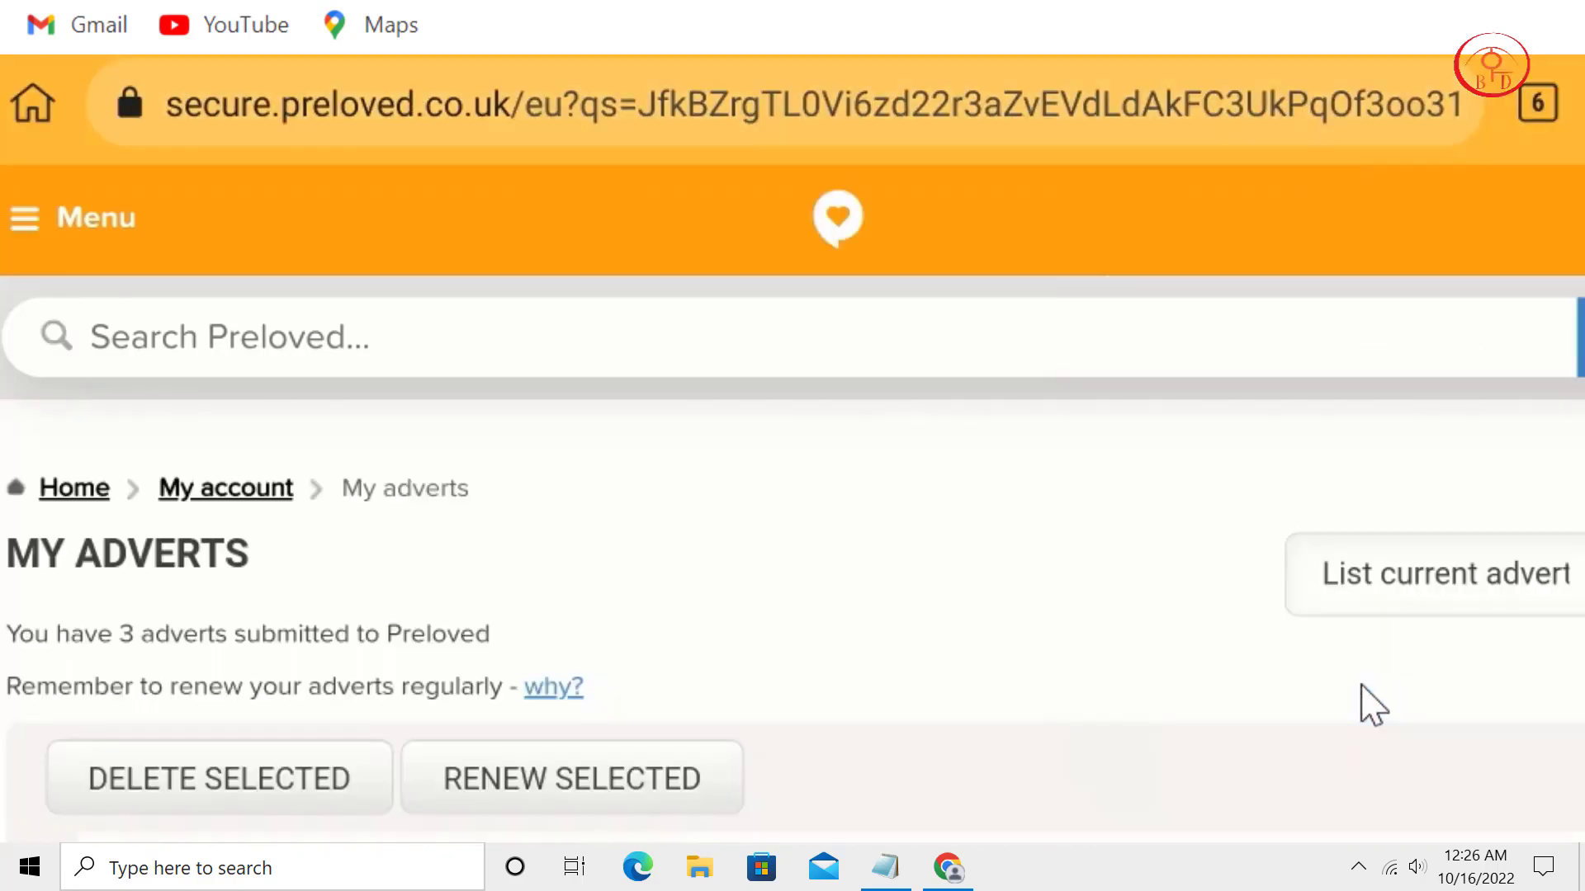
Review the three adverts (iPhone 11, Amazon £1000, Advanced Keto), then return to the homepage.
scroll(1404, 529, down, 4)
scroll(1024, 602, down, 2)
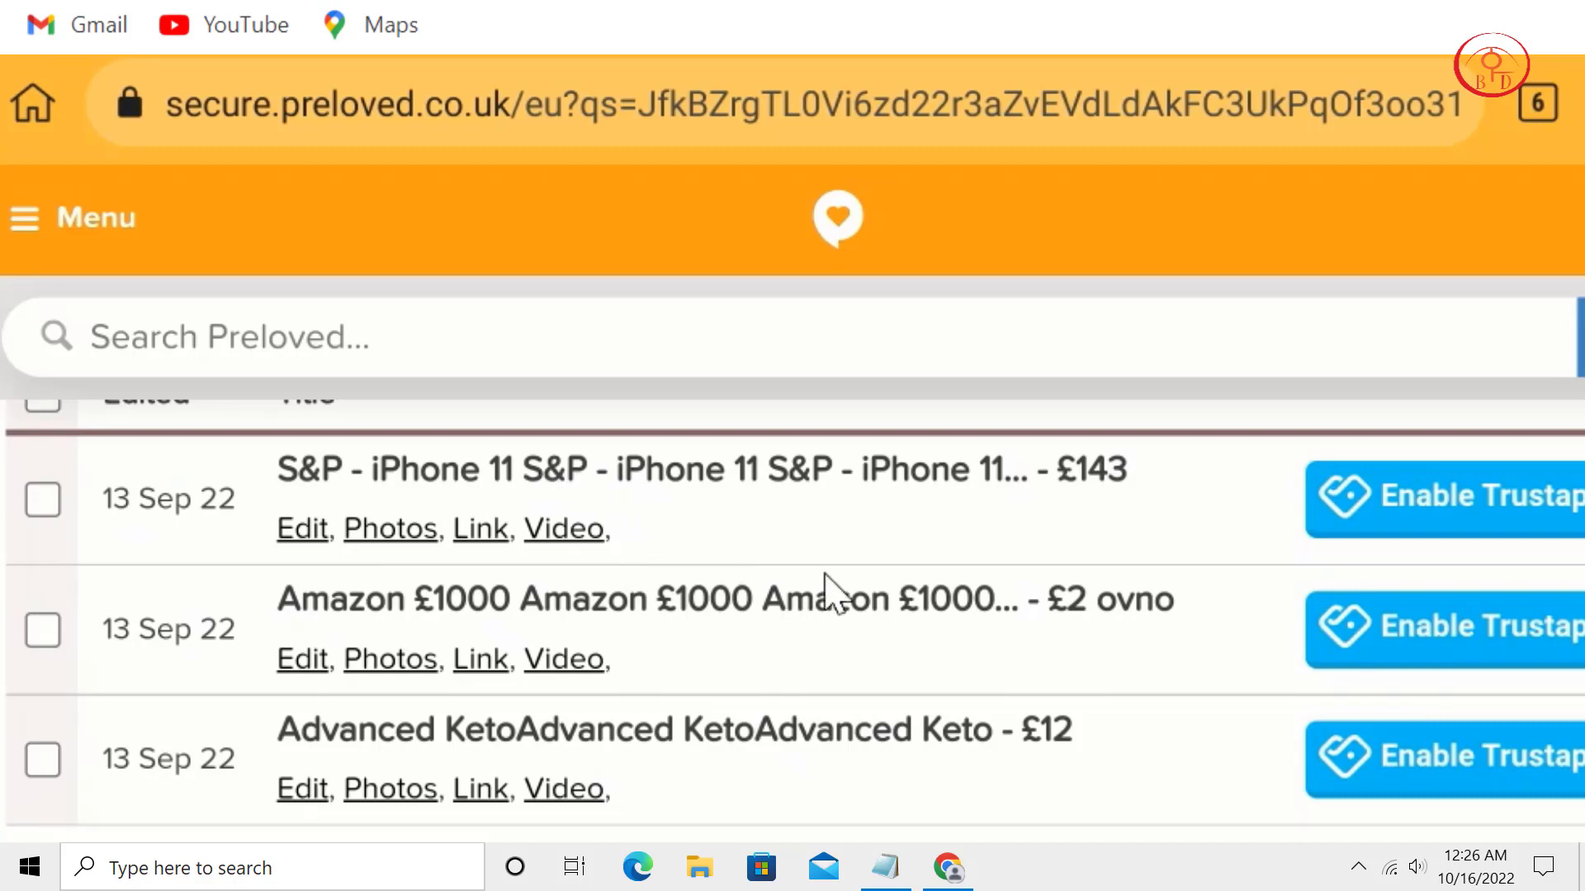
scroll(672, 771, up, 2)
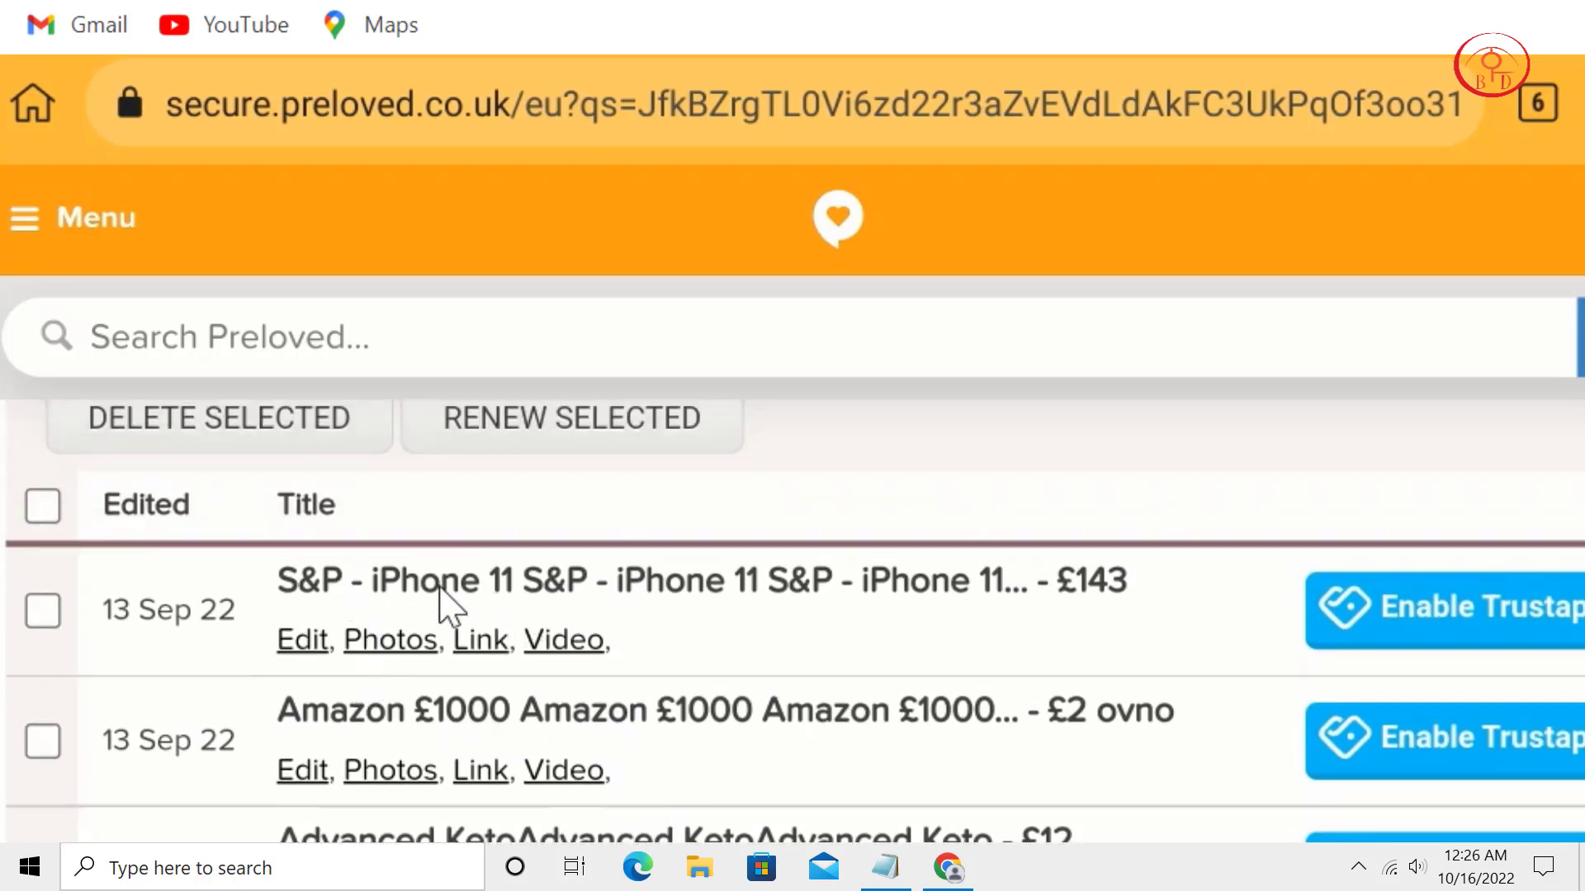
click(860, 228)
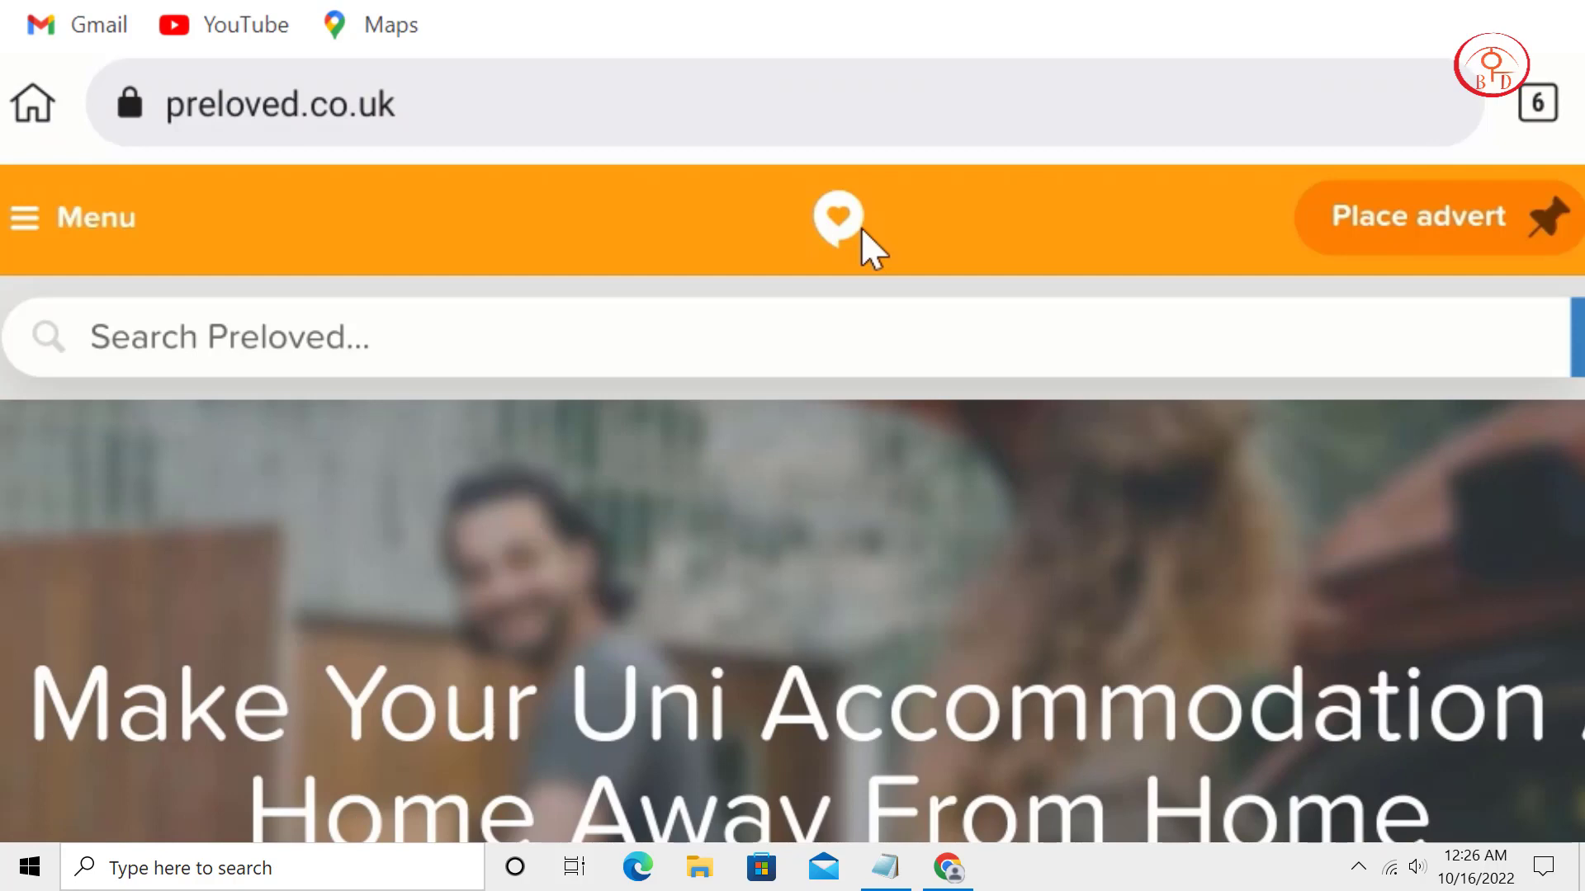
scroll(849, 708, down, 3)
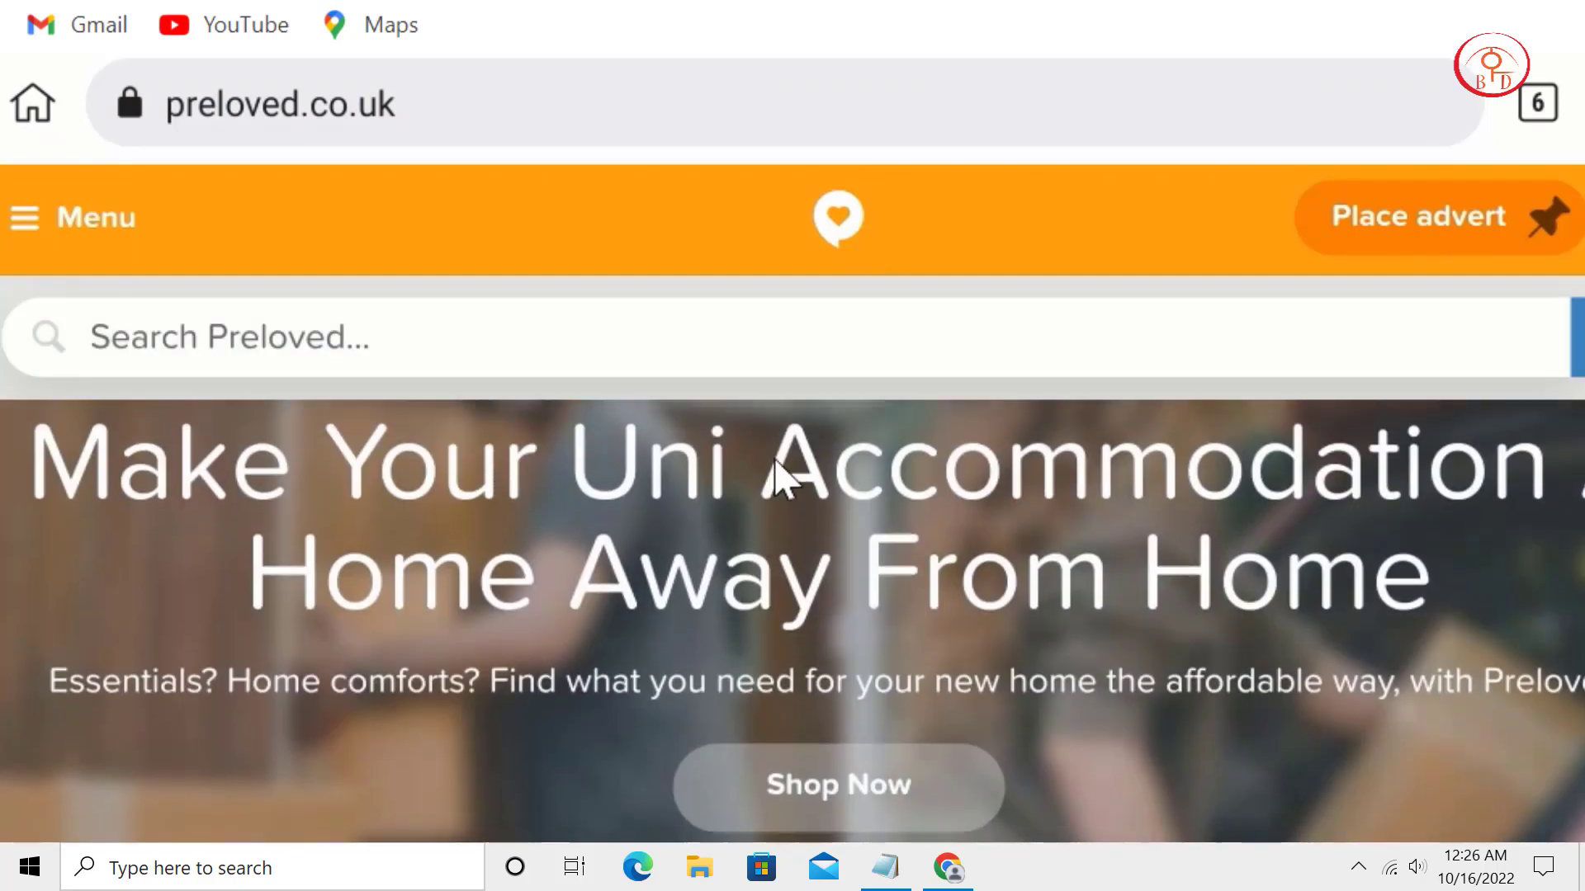
scroll(690, 714, down, 3)
scroll(753, 524, down, 6)
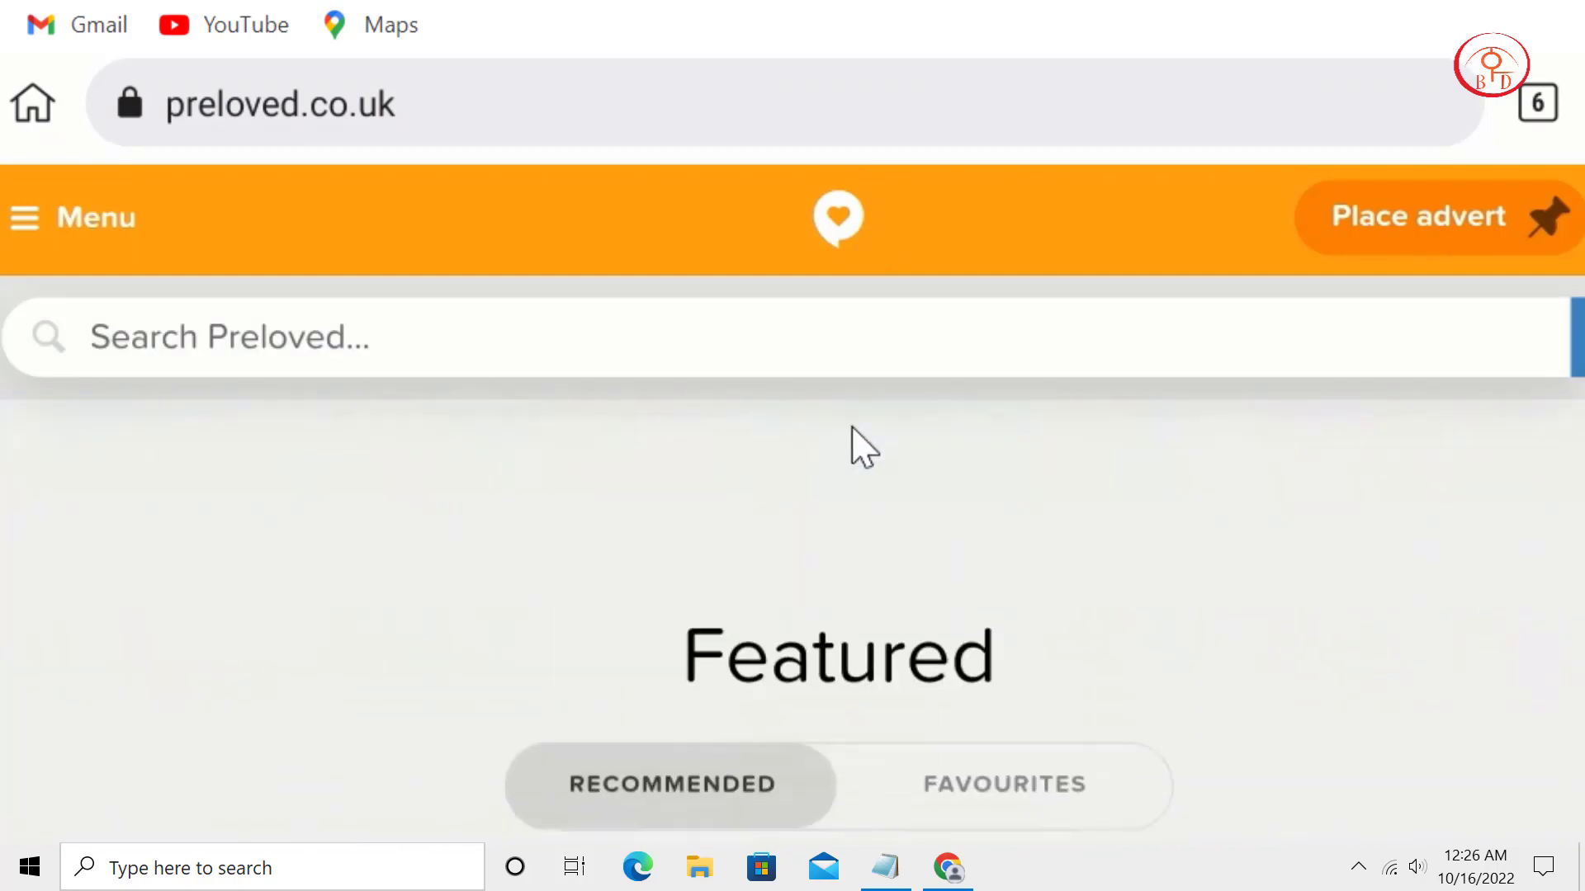
scroll(948, 517, down, 4)
click(1001, 508)
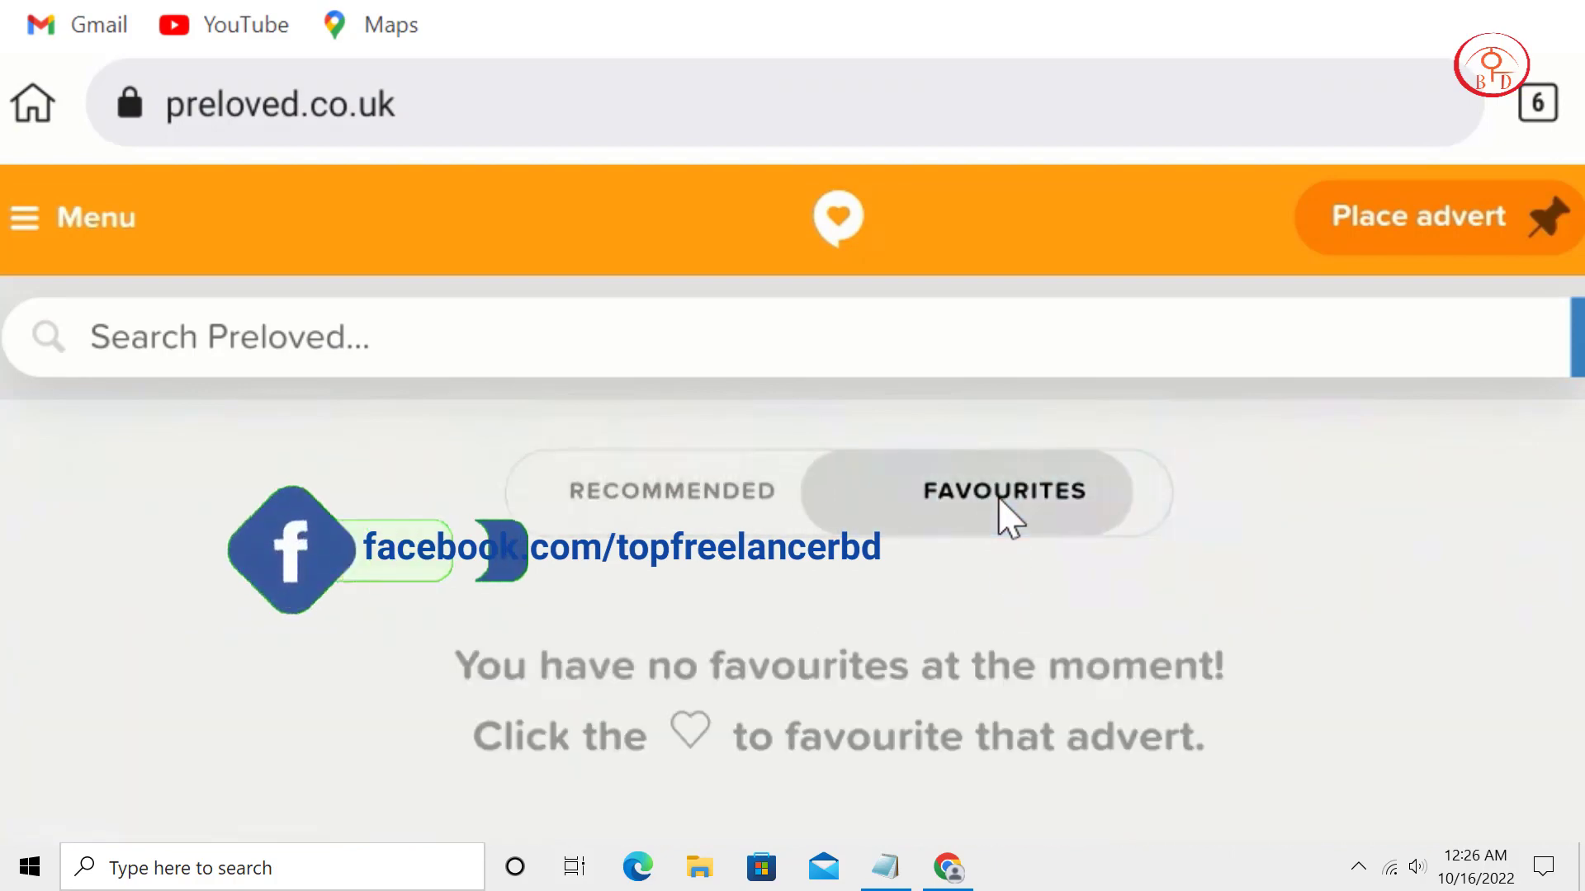
click(667, 495)
scroll(838, 682, down, 3)
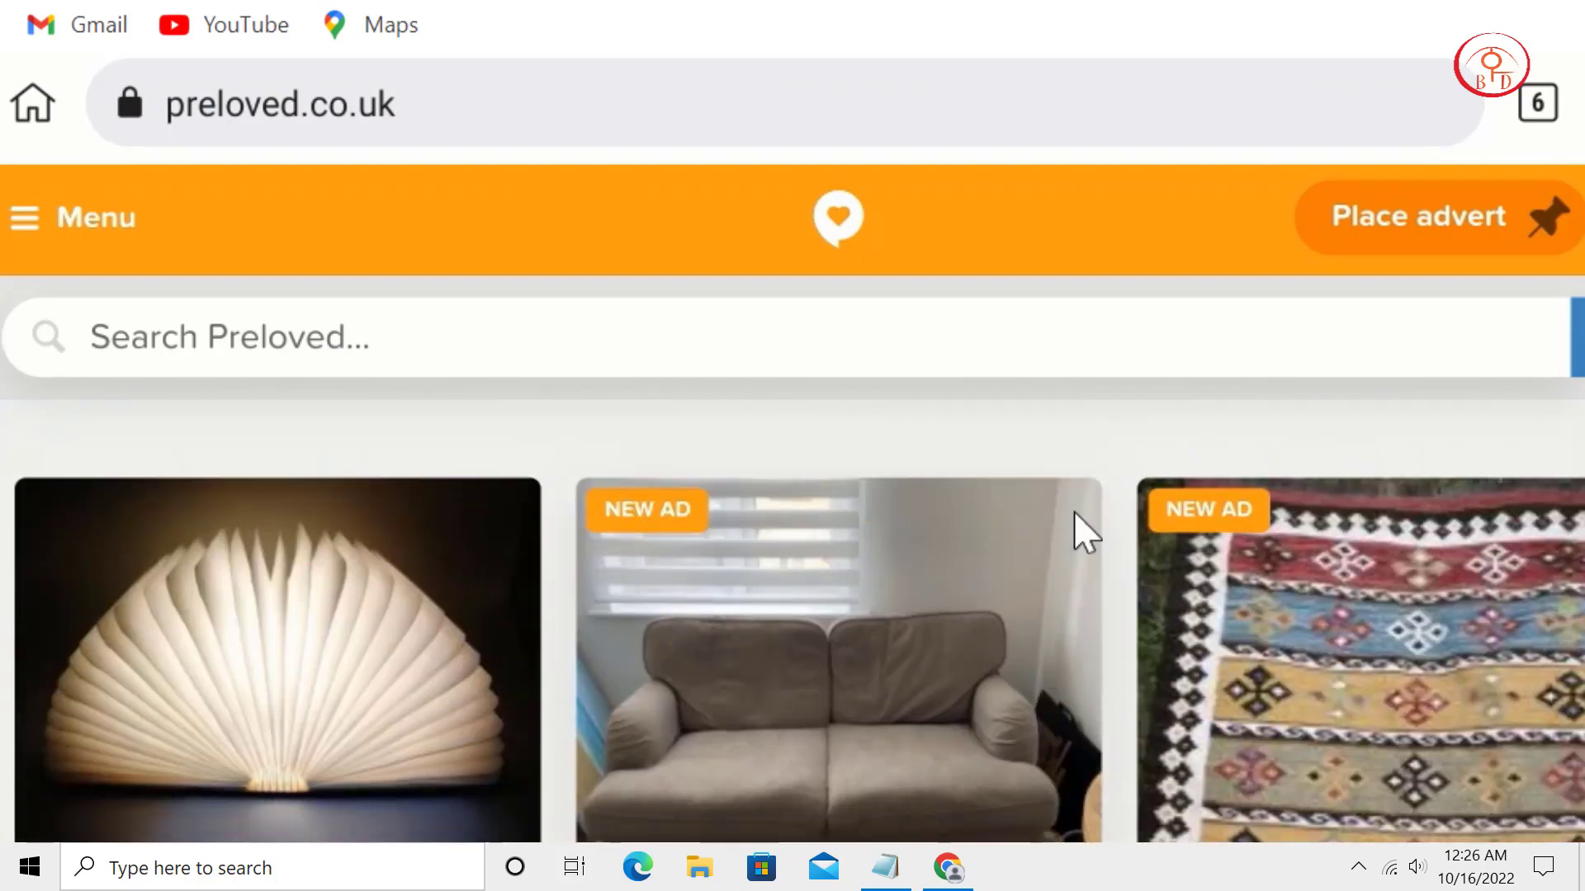
scroll(1075, 513, down, 8)
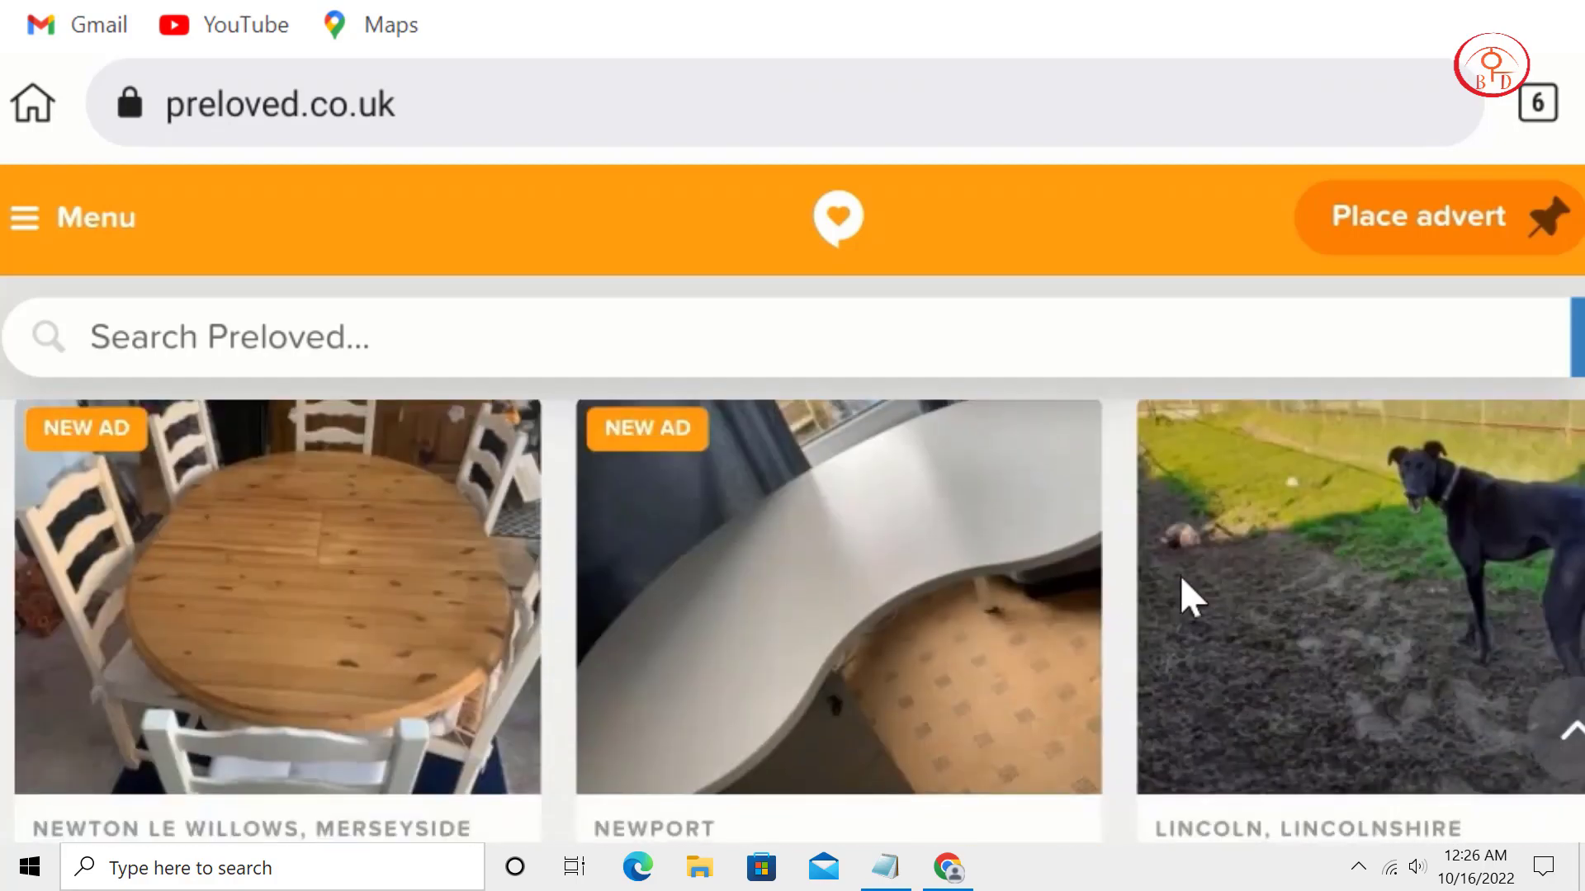
scroll(1180, 576, down, 10)
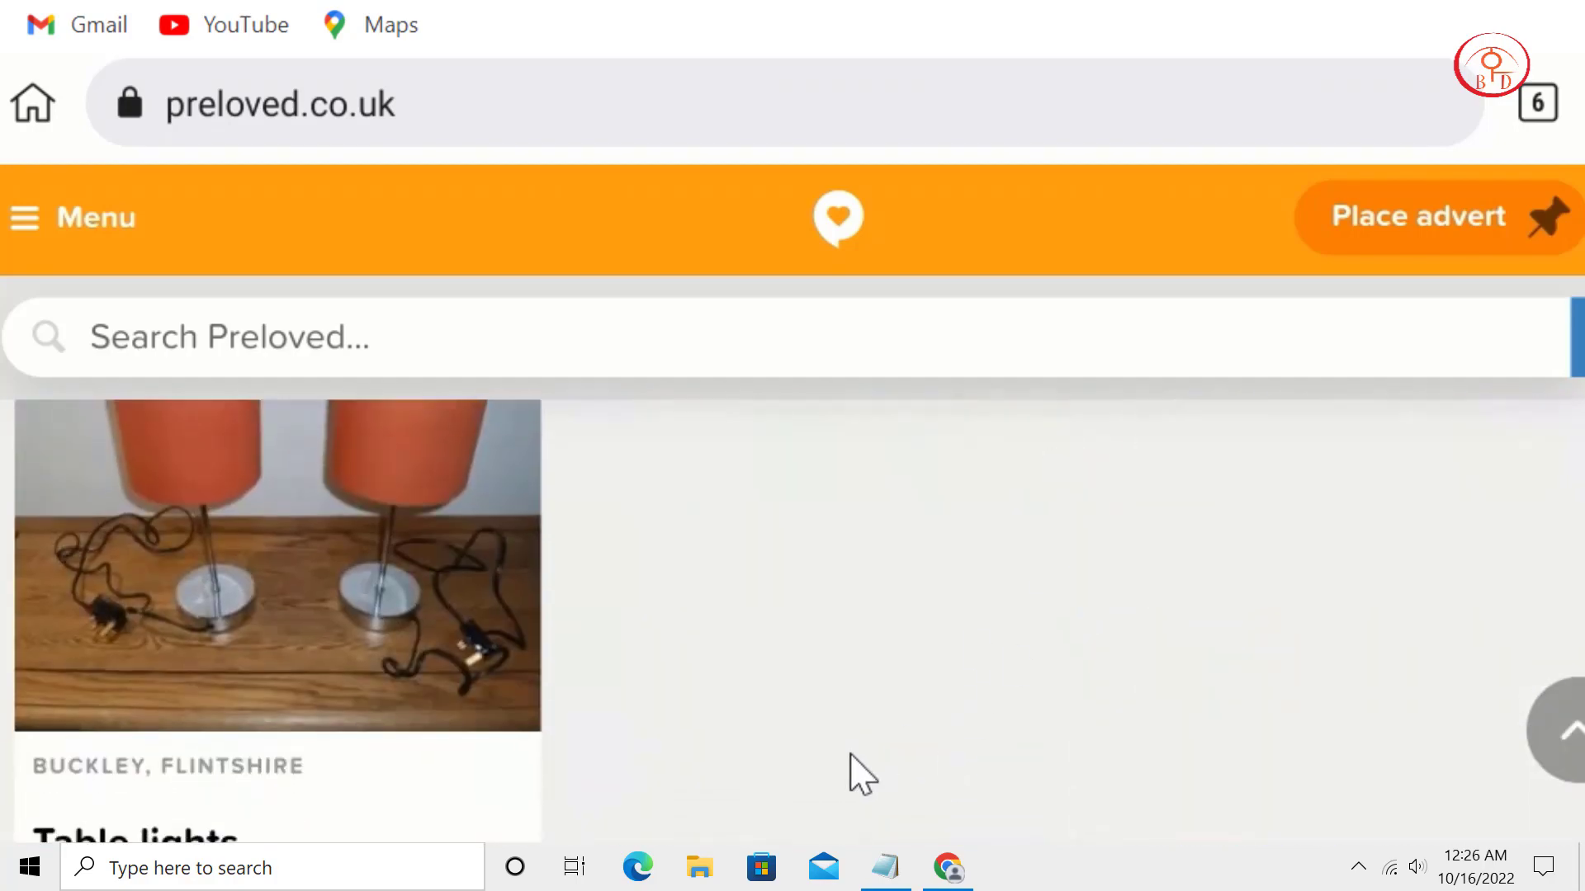
scroll(850, 756, down, 8)
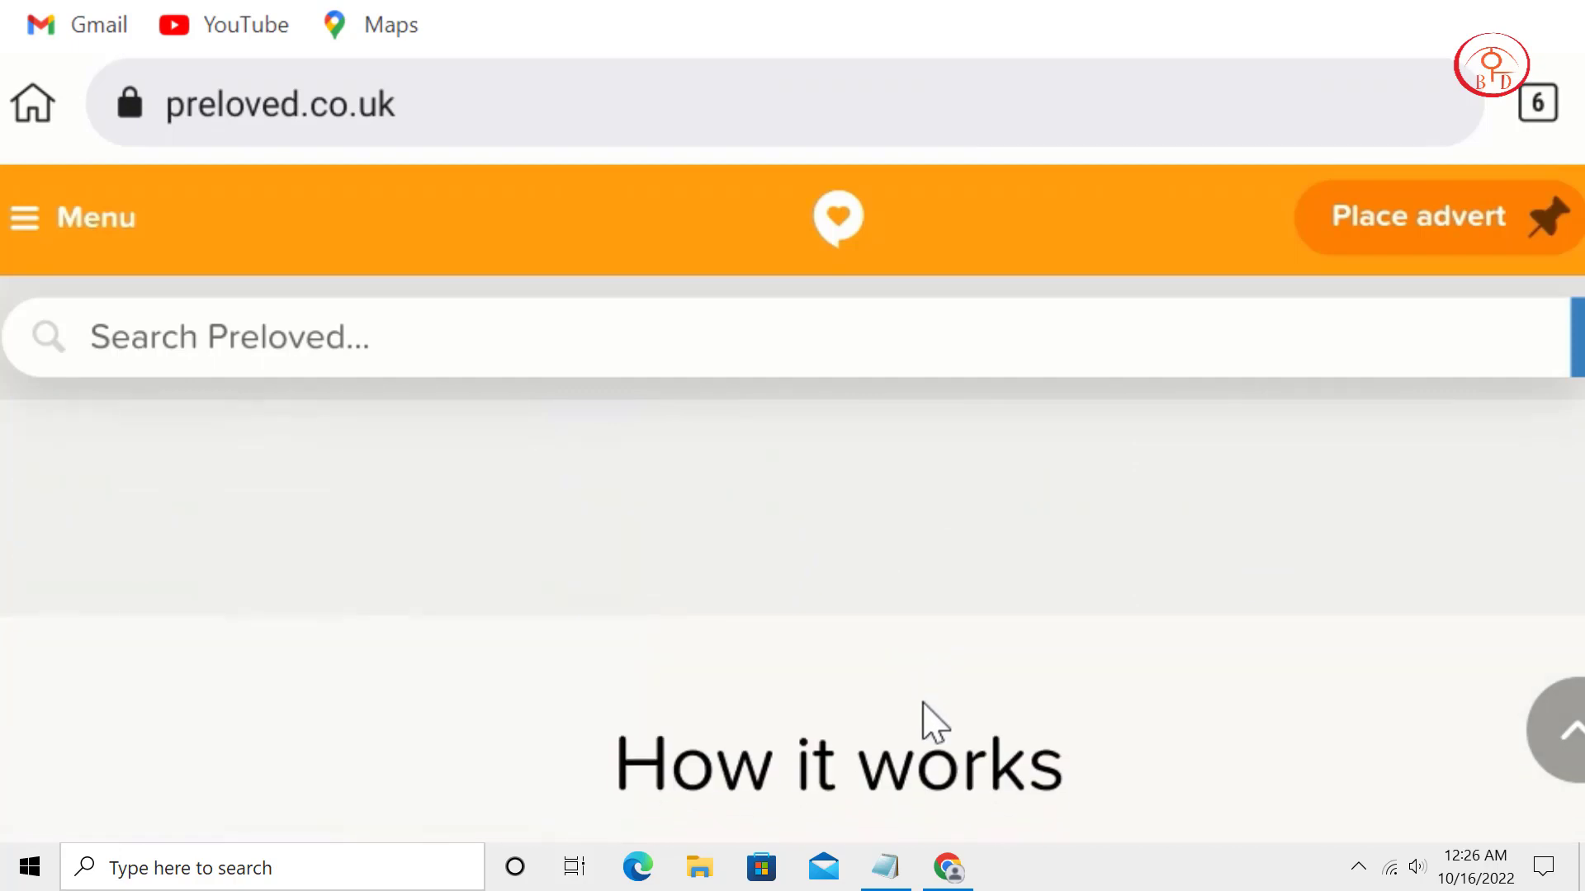
scroll(924, 706, down, 9)
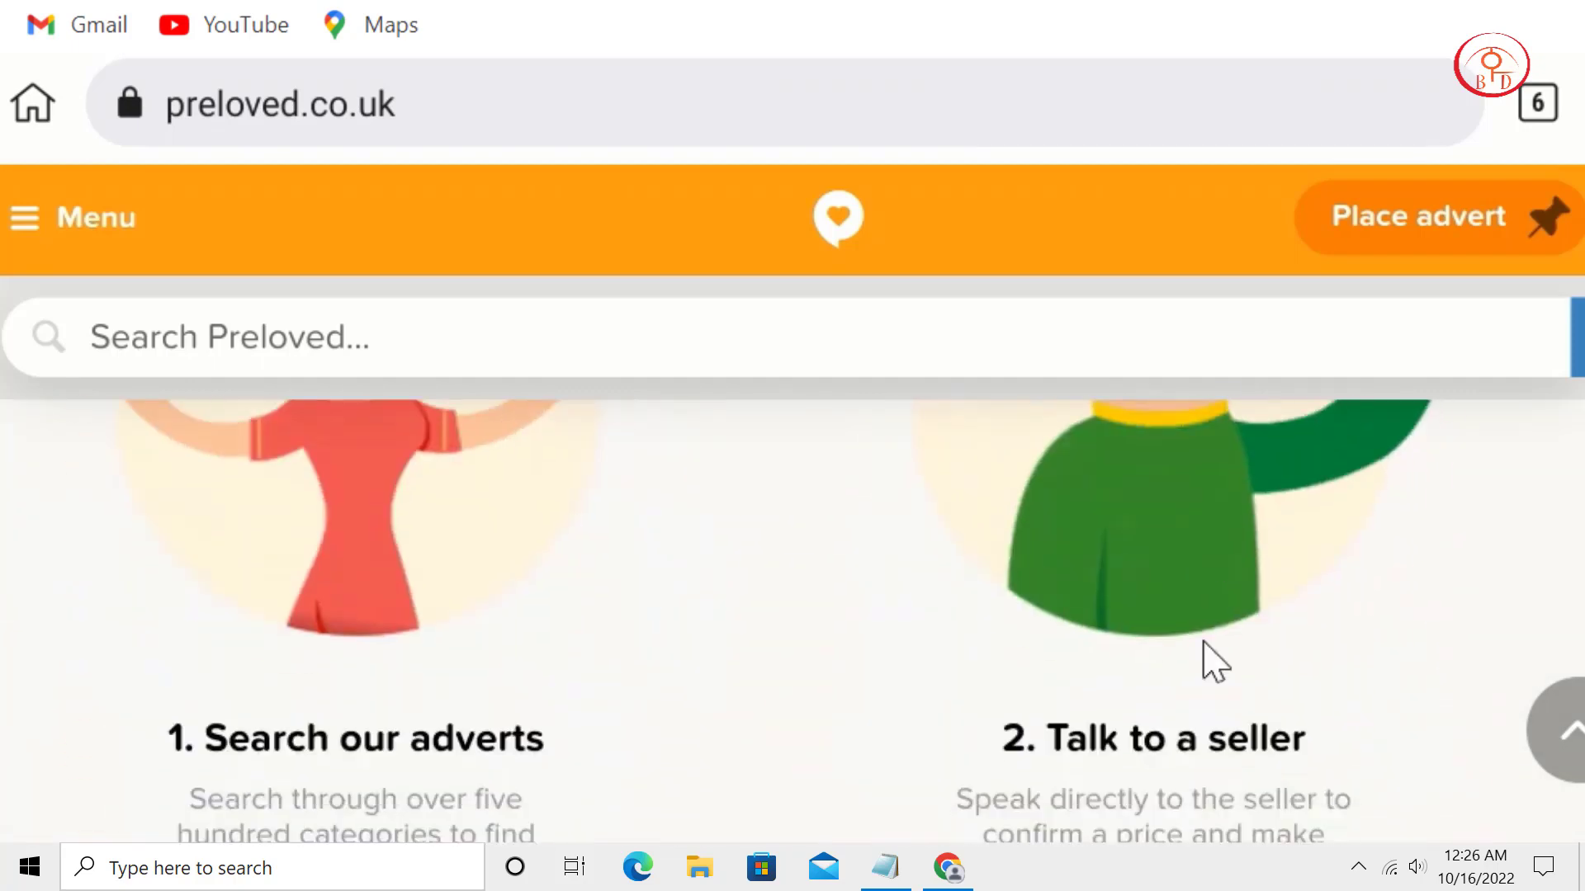
scroll(1213, 660, down, 10)
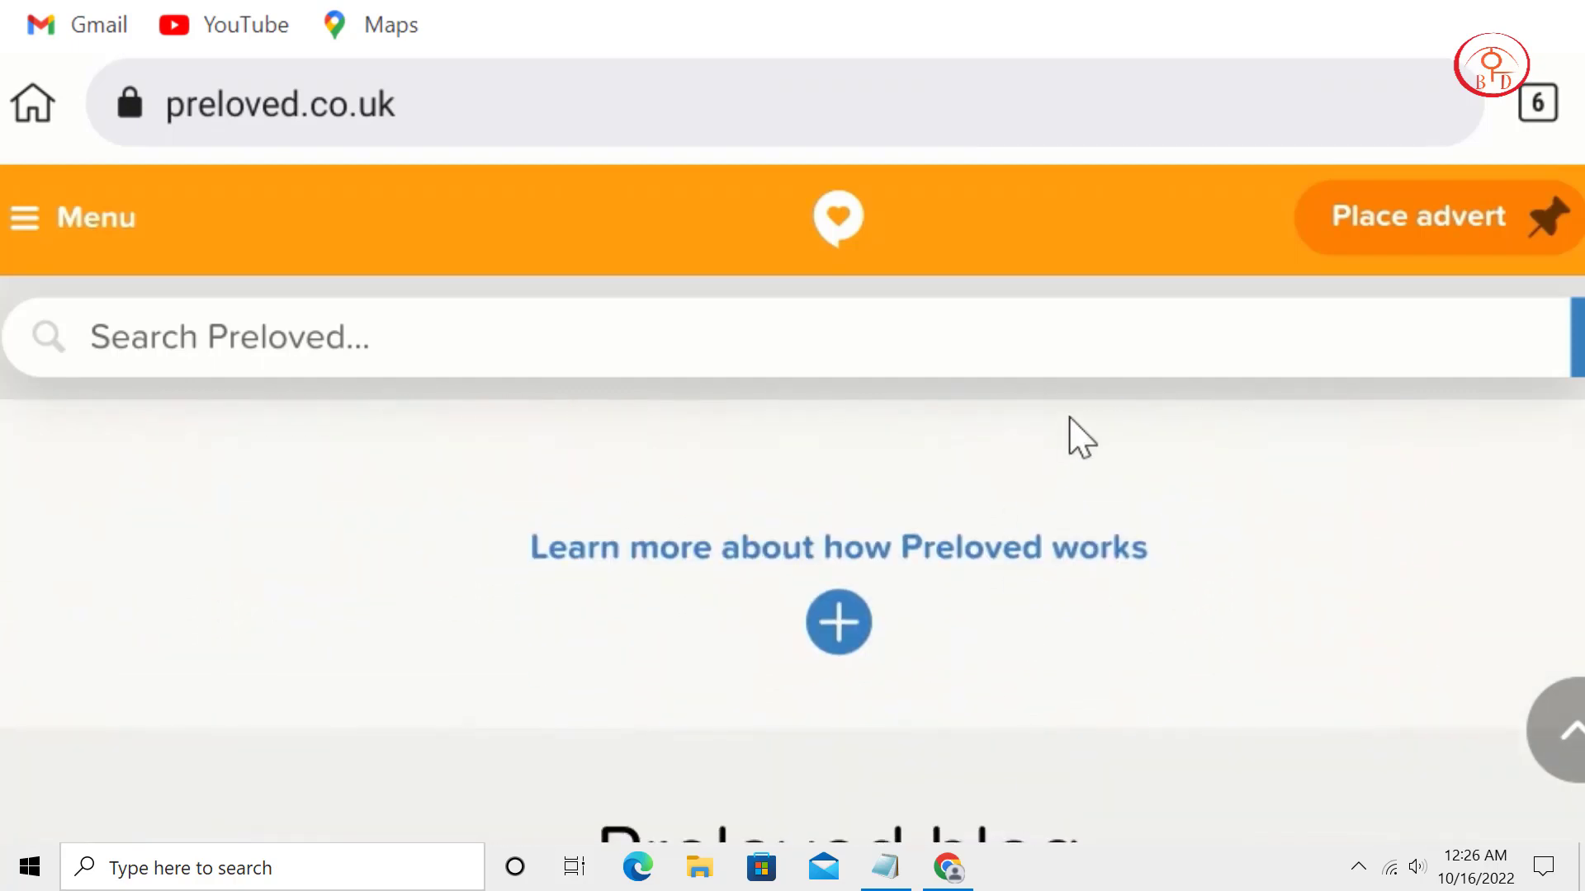
scroll(1073, 578, down, 10)
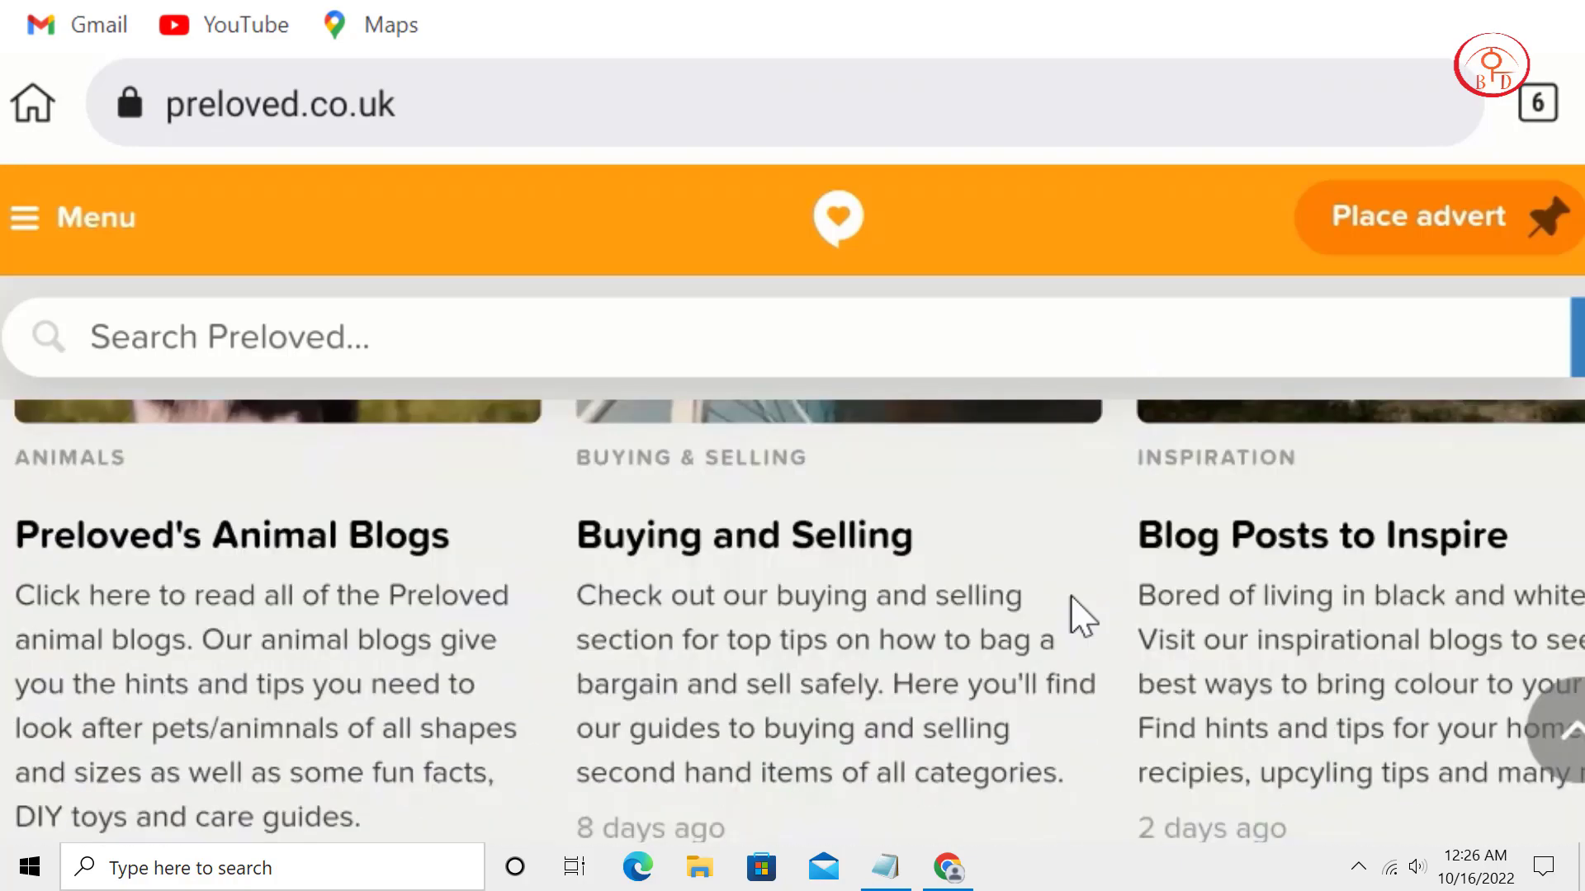
scroll(1032, 578, down, 10)
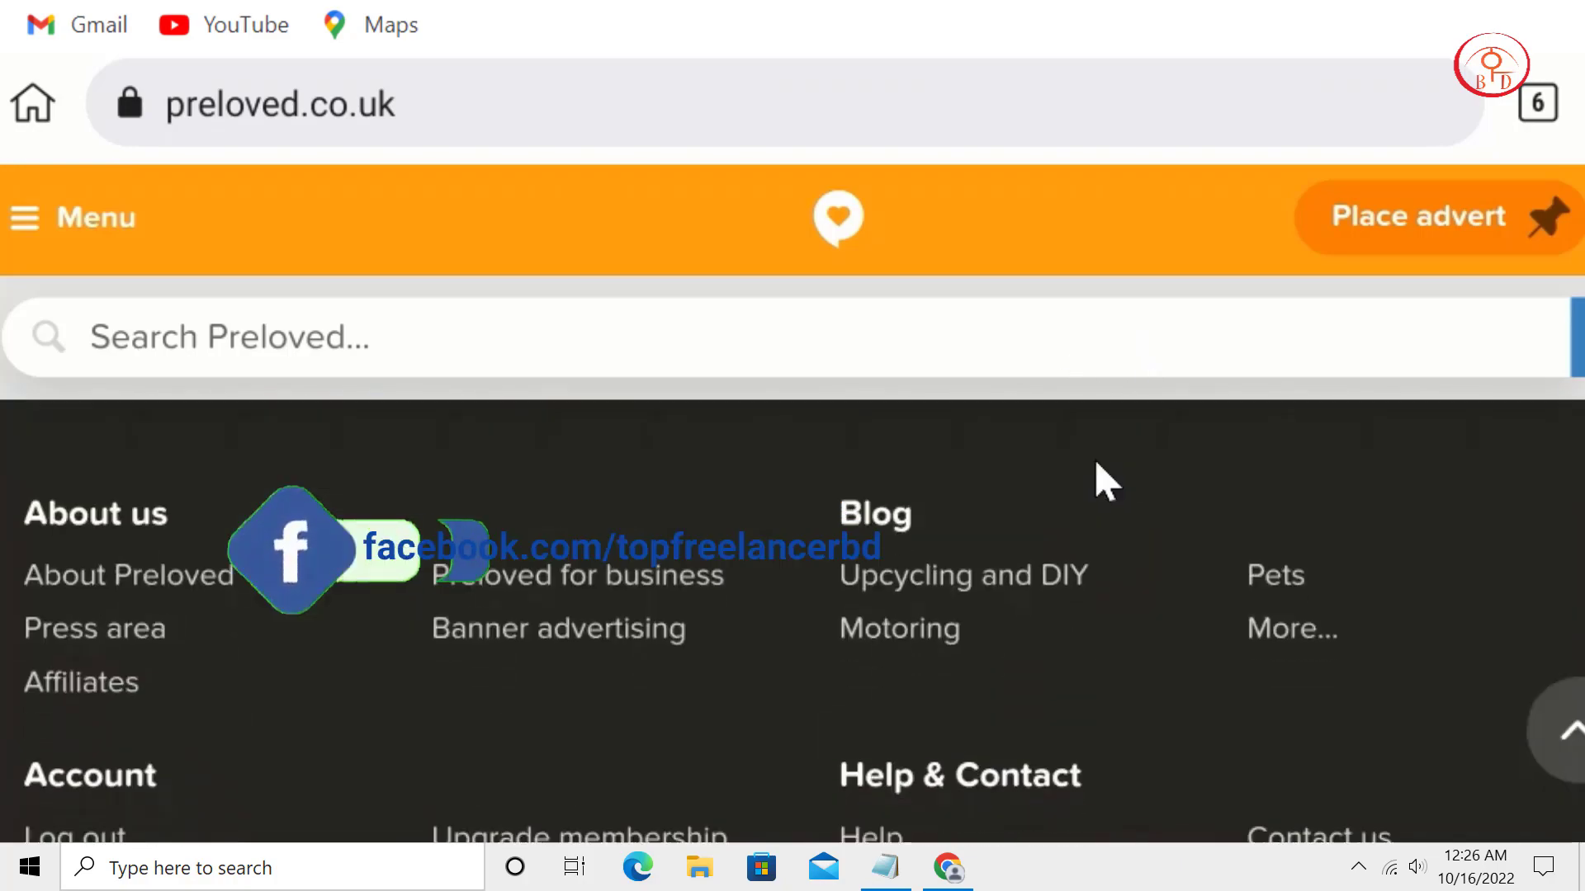
scroll(908, 512, down, 4)
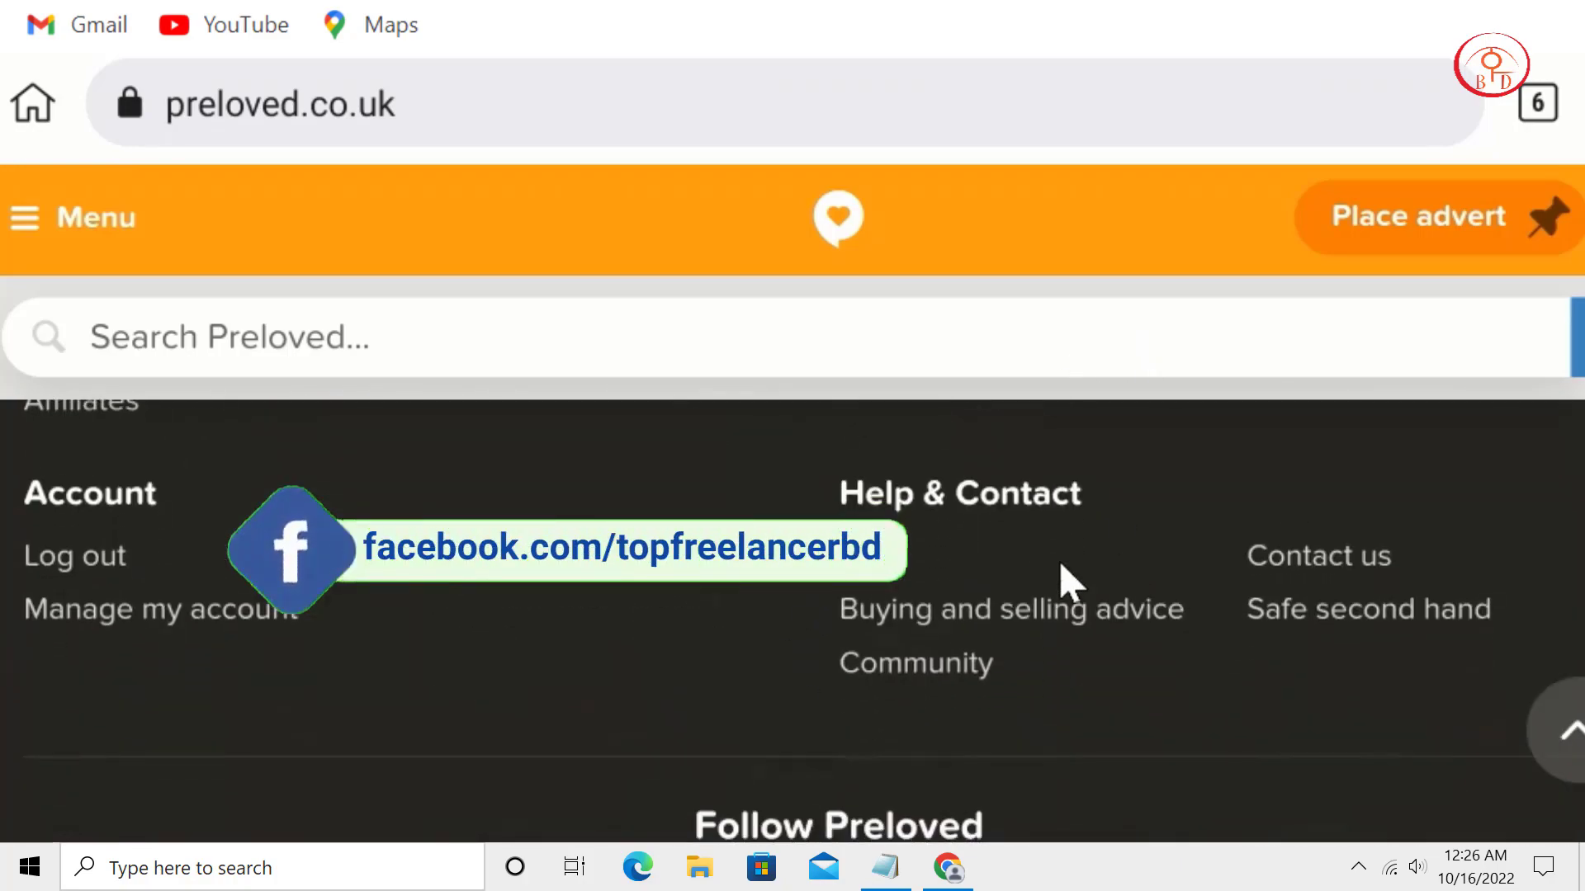
scroll(1061, 578, up, 10)
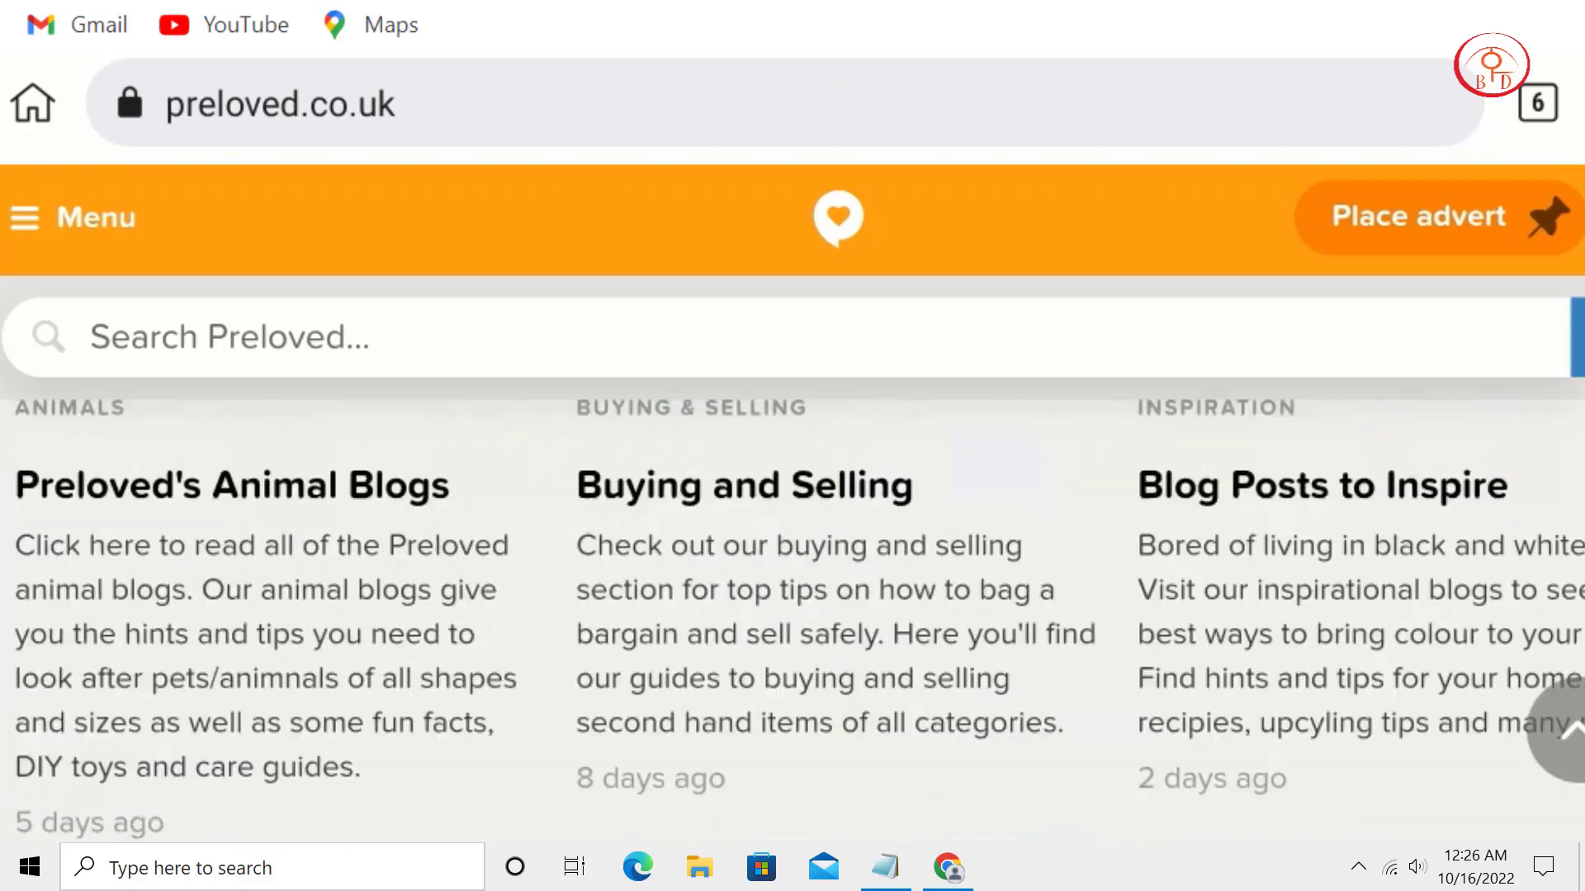
scroll(1071, 761, up, 5)
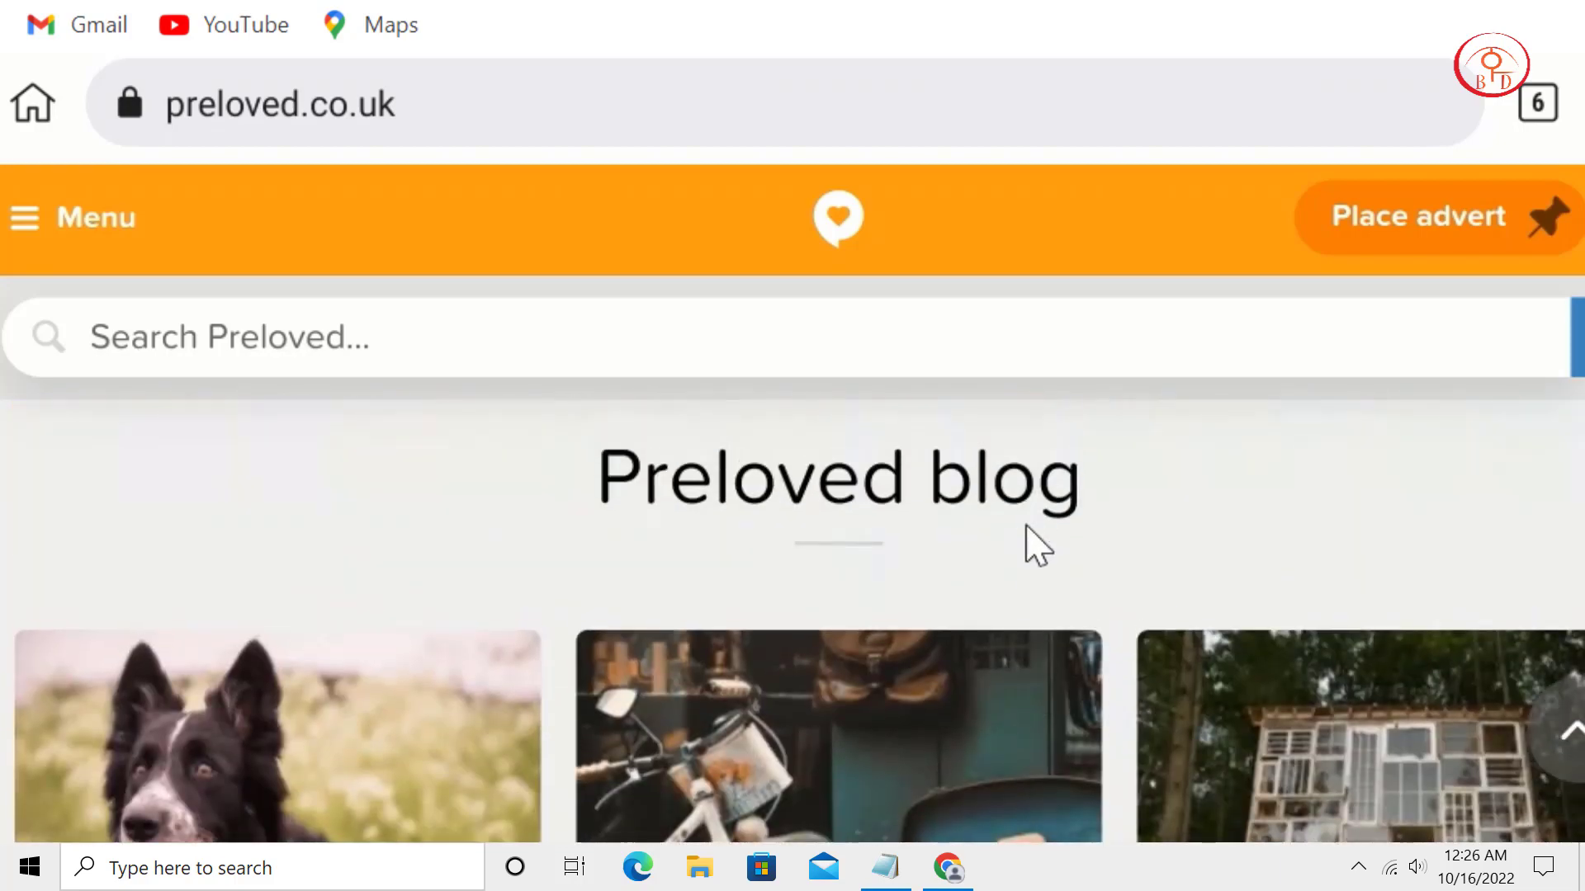
scroll(1027, 528, up, 8)
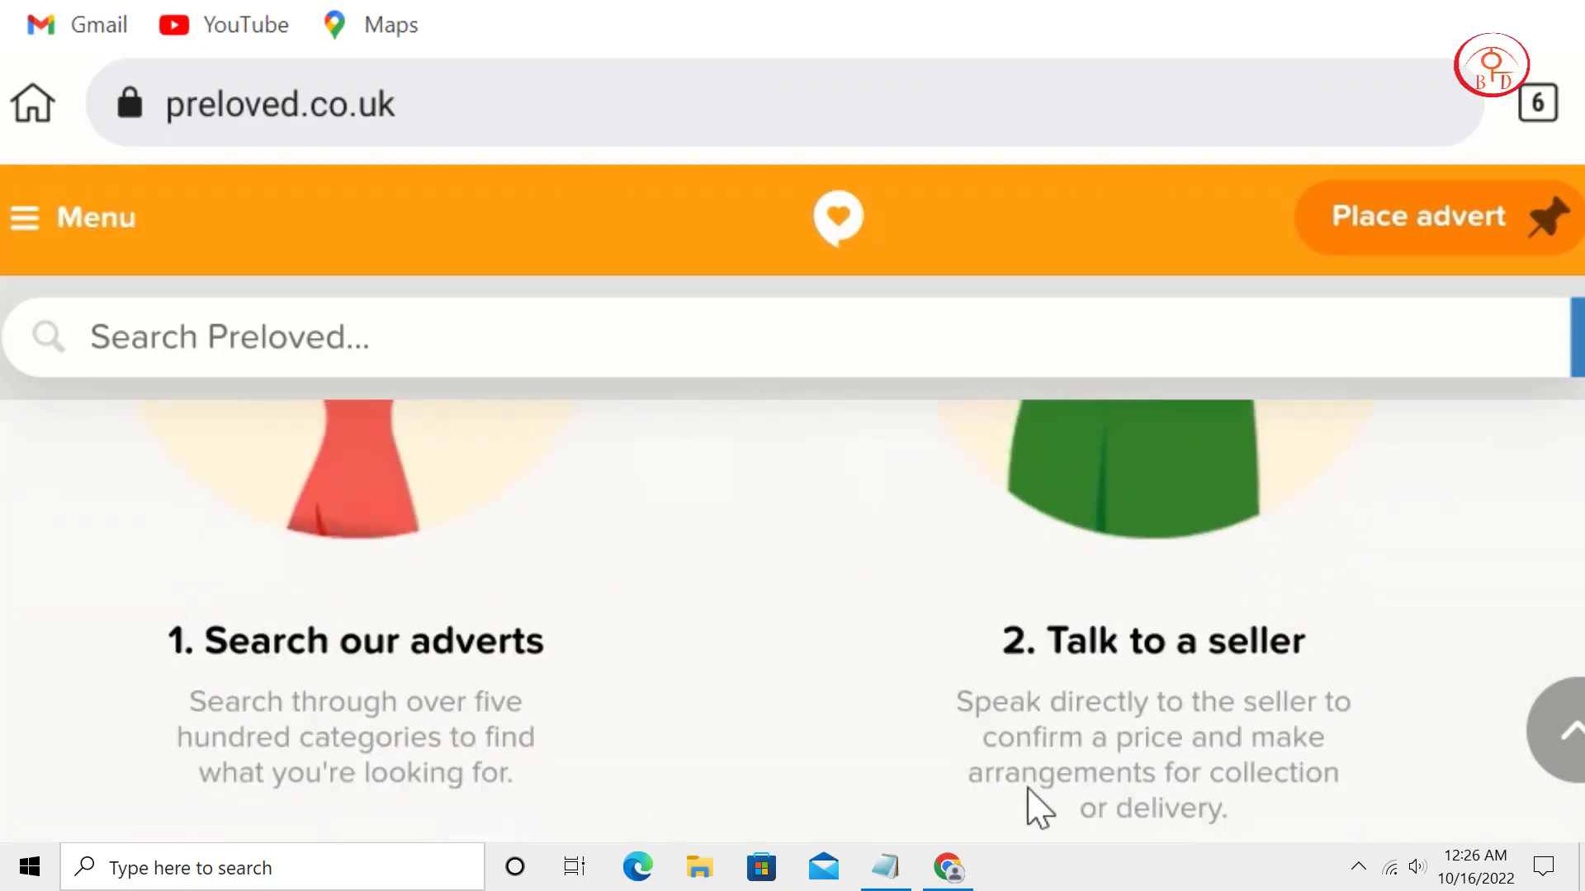
scroll(930, 531, up, 6)
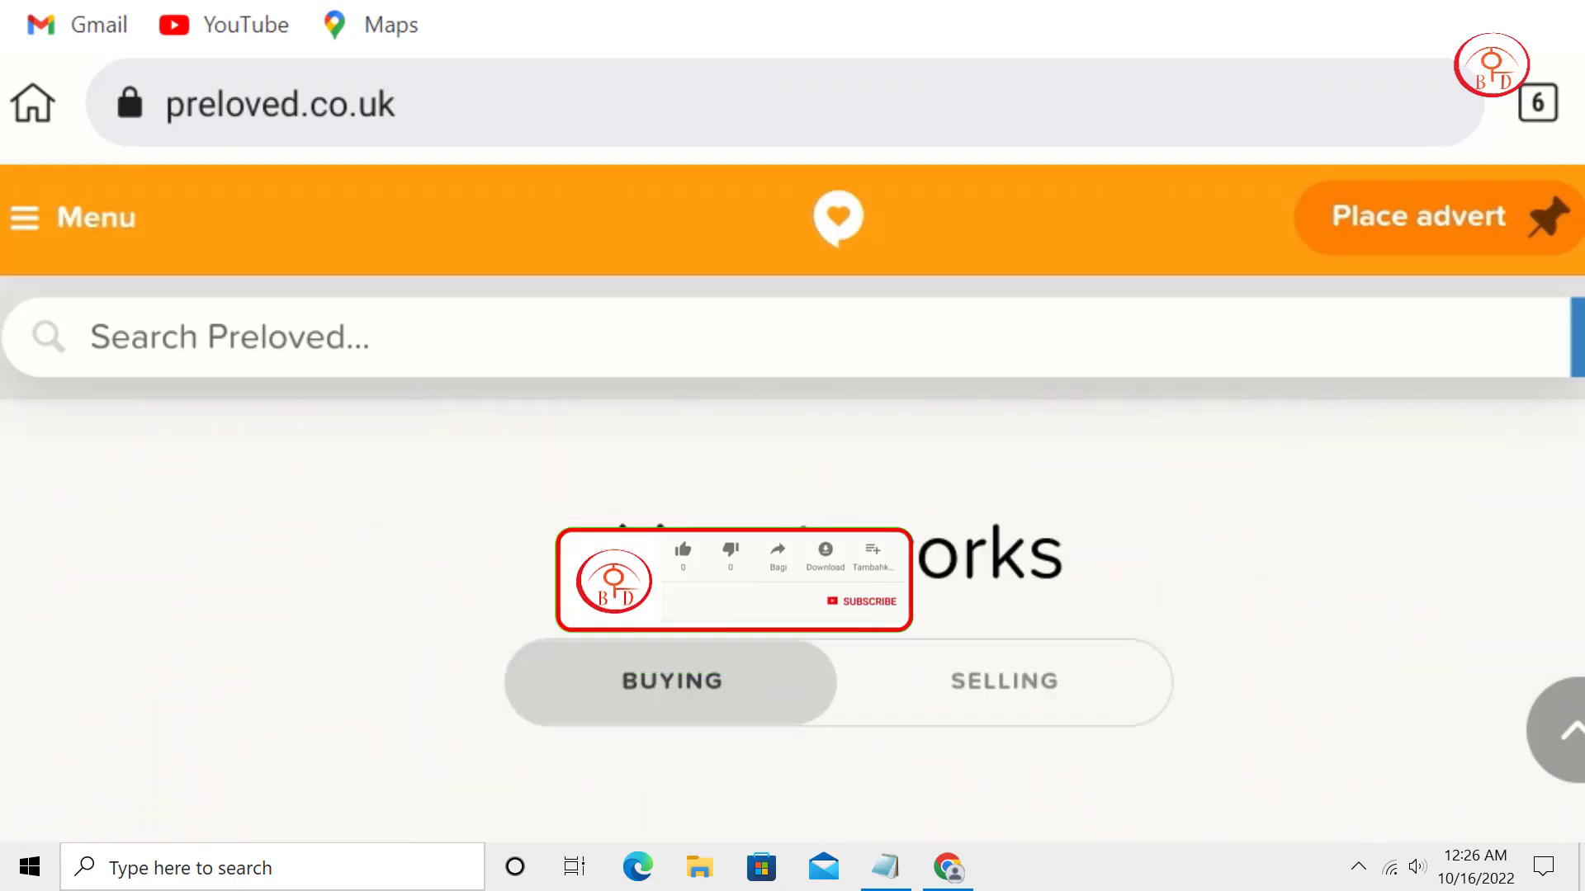
scroll(820, 421, up, 5)
click(865, 230)
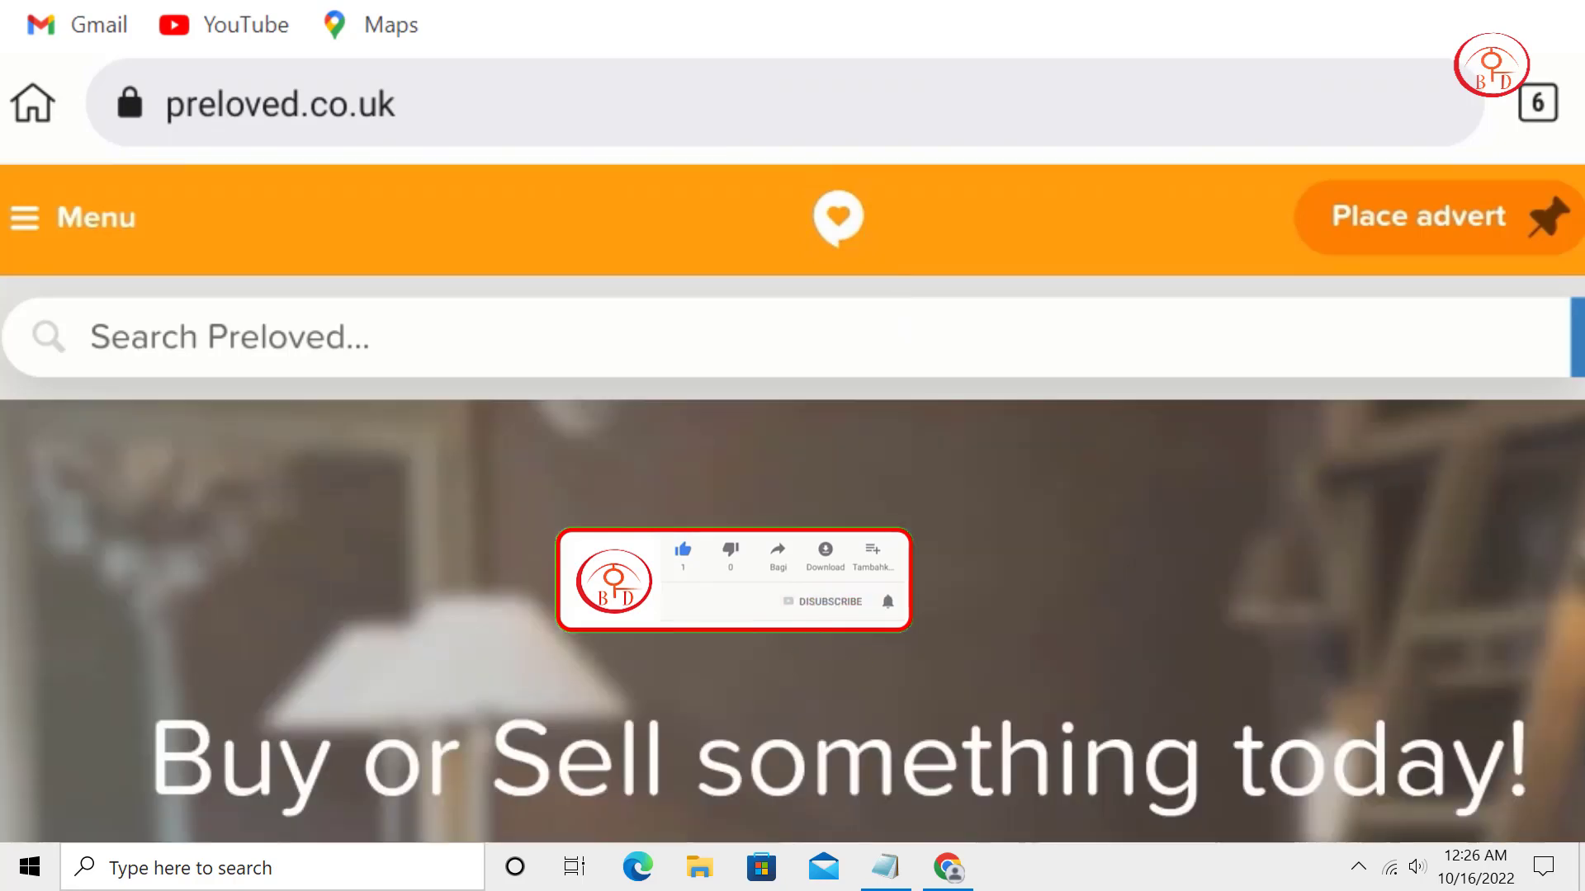
scroll(933, 460, down, 10)
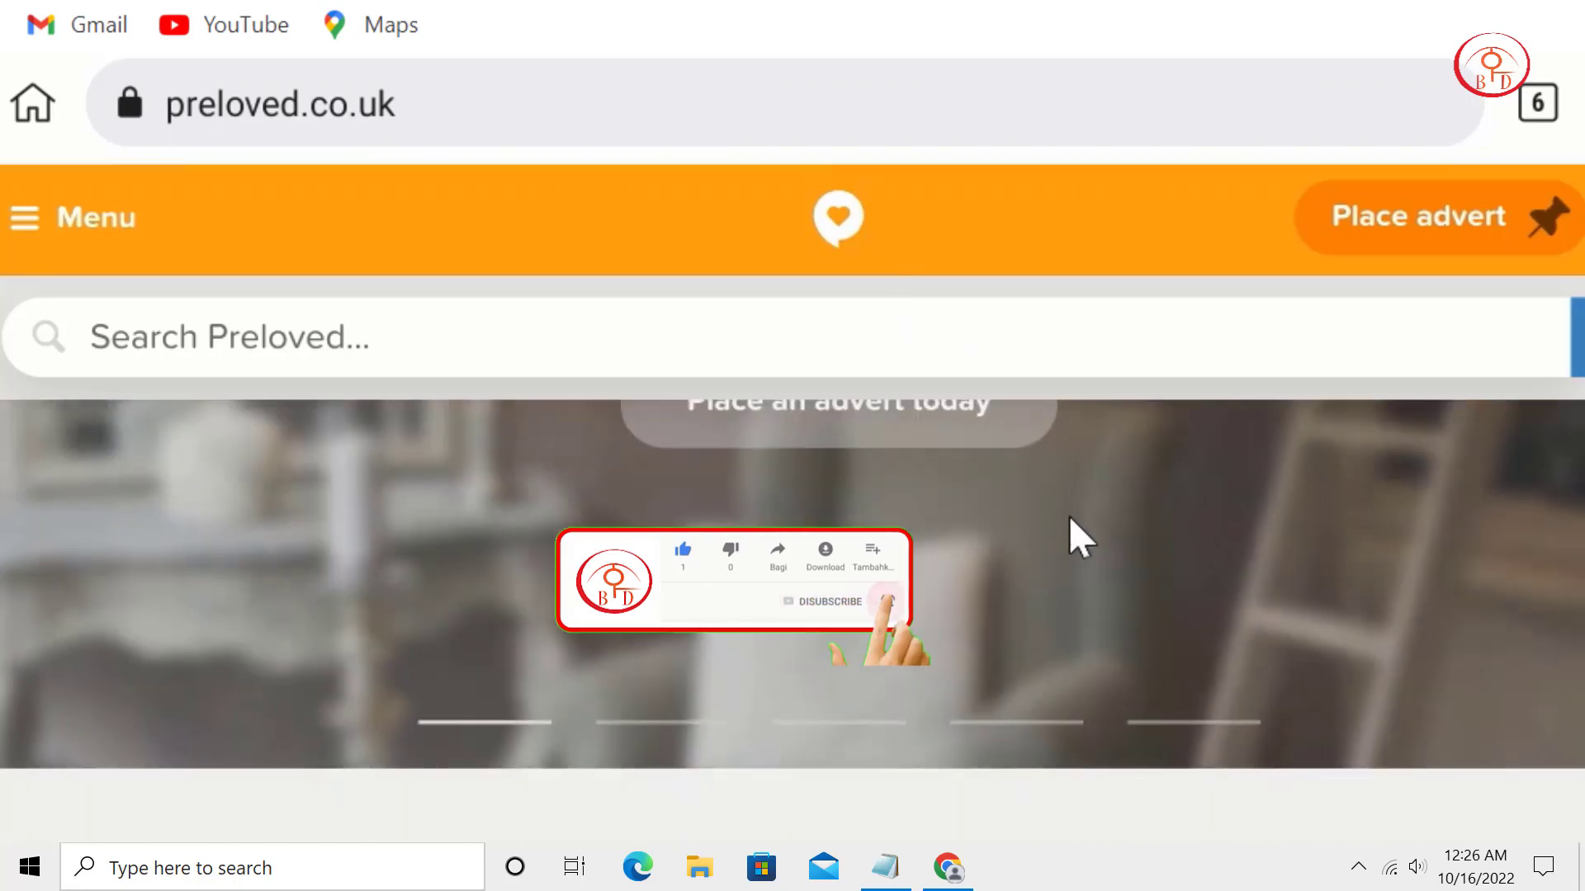
scroll(1049, 817, down, 10)
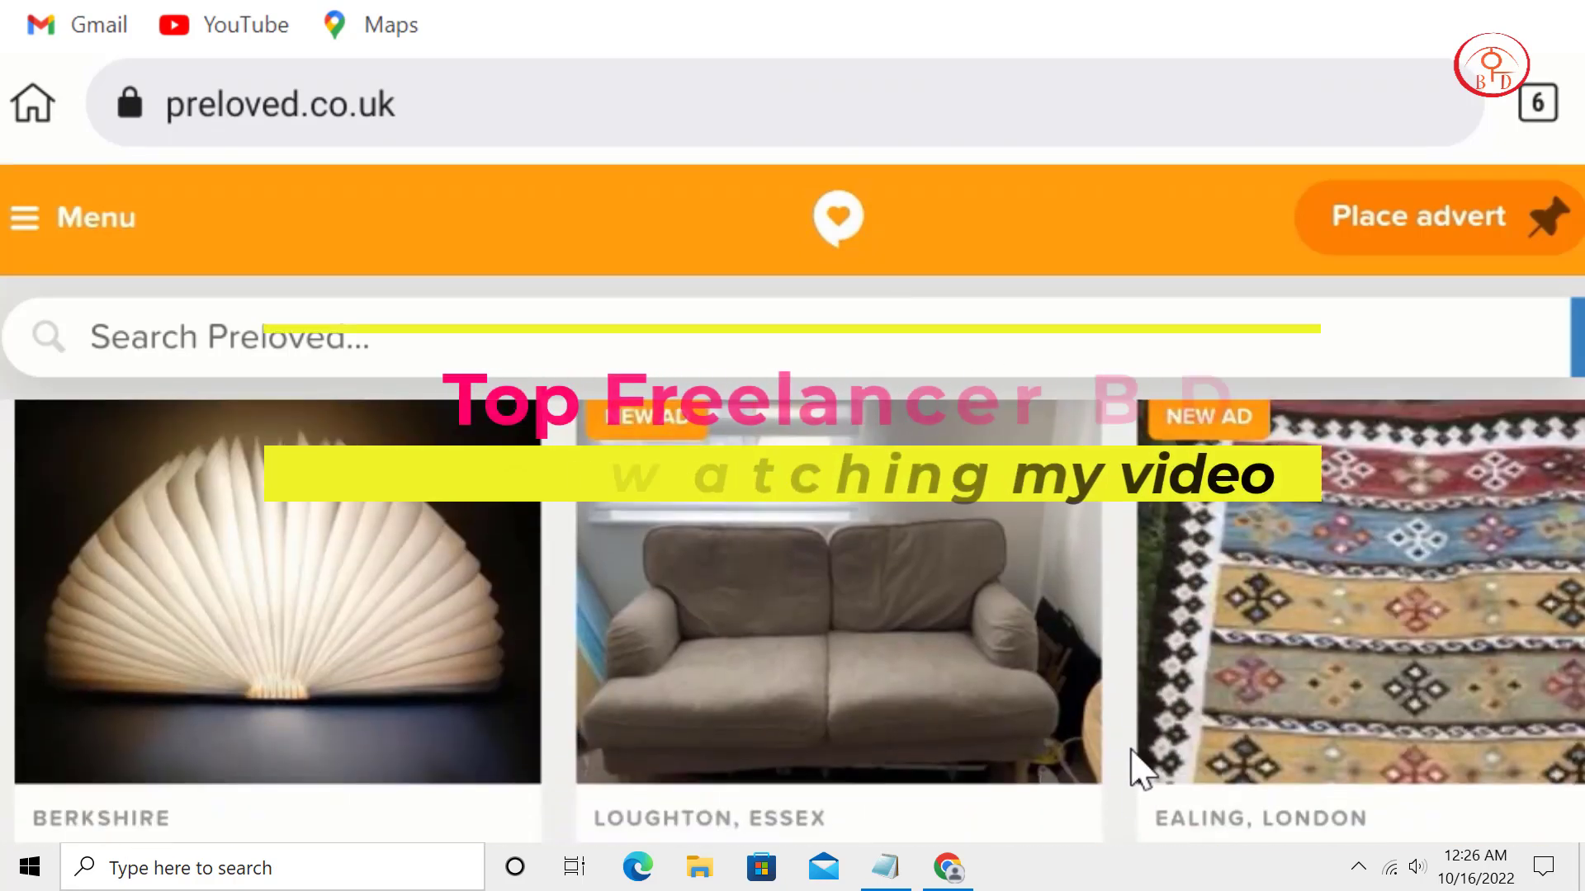
scroll(1151, 768, down, 7)
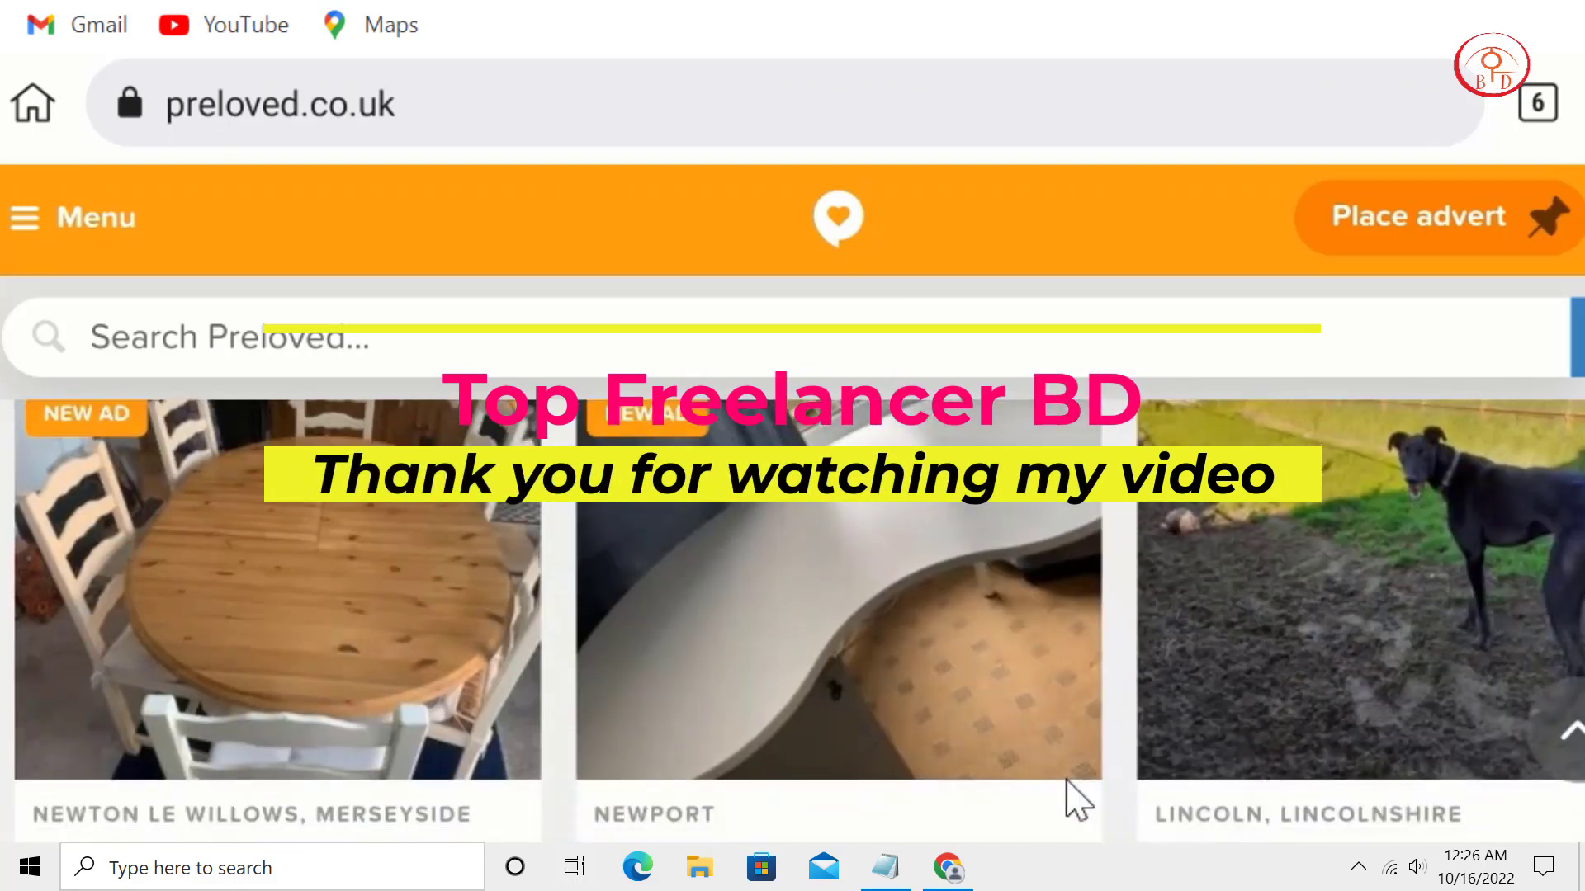
scroll(1041, 734, down, 10)
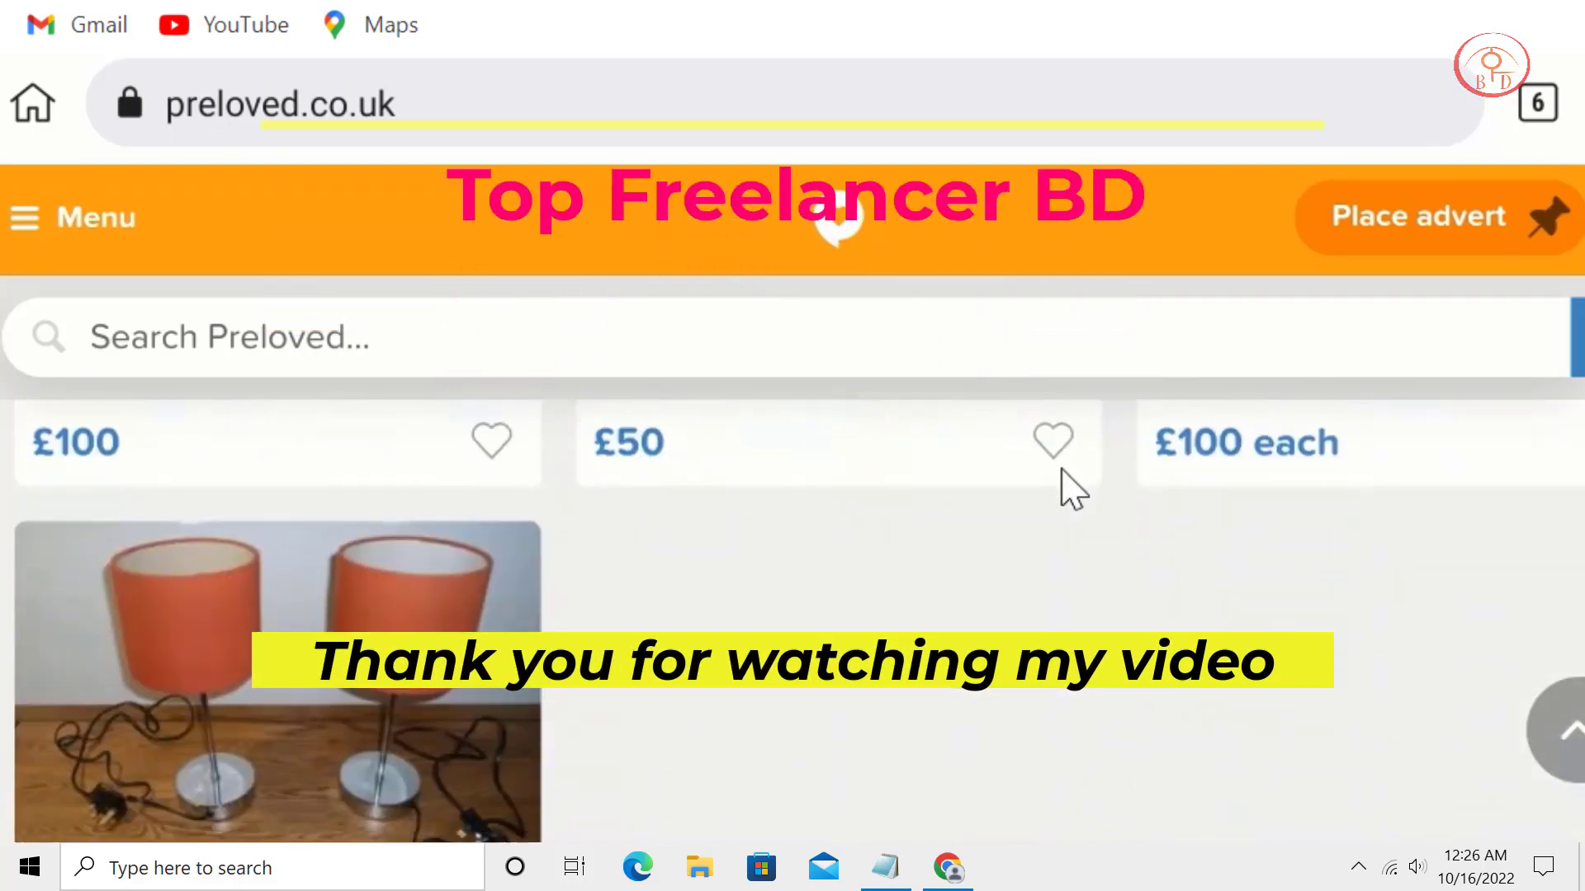